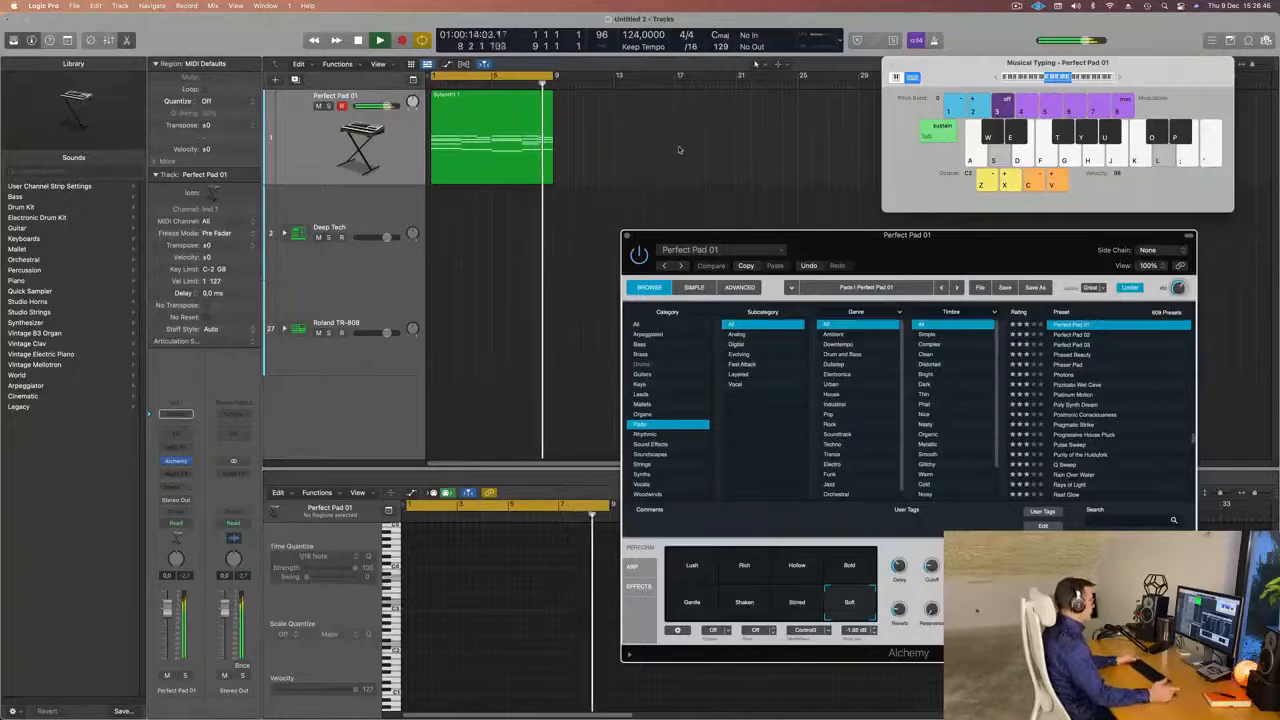
Return the playhead to the project start and expand the Deep Tech drum kit to show its individual tracks.
{"action": "left_click", "coordinate": [472, 133]}
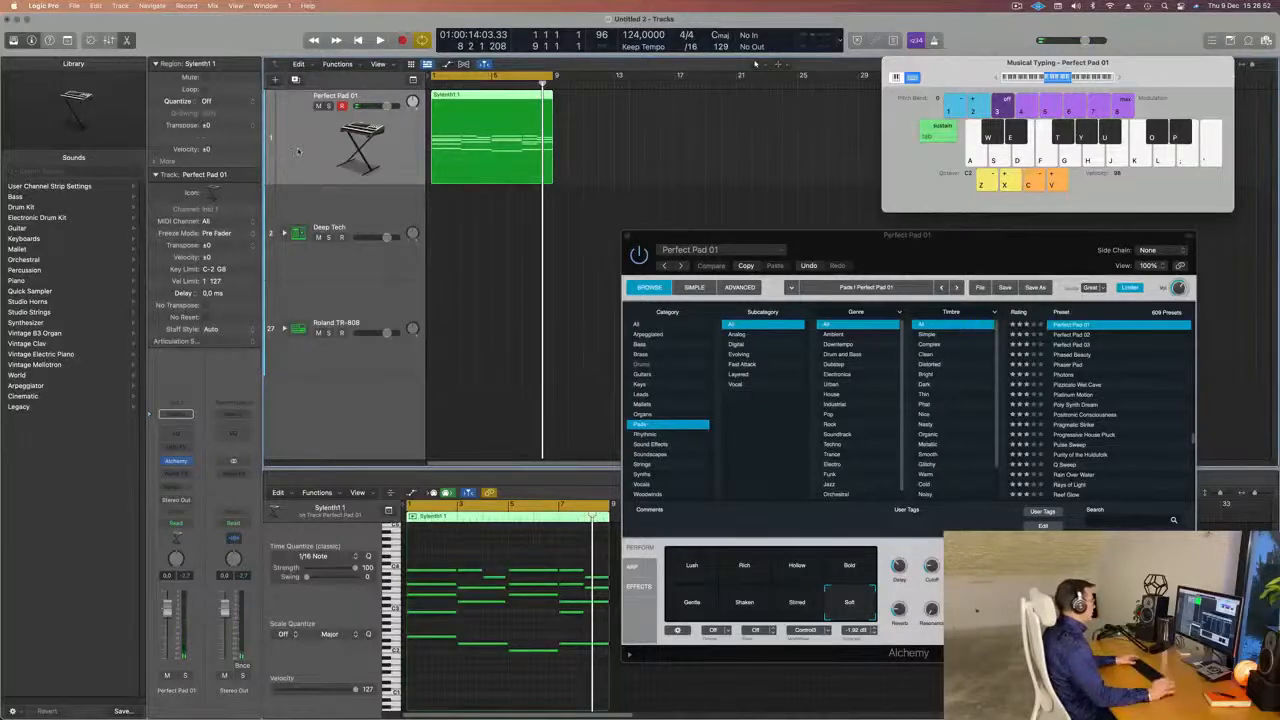
{"action": "key", "text": "Return"}
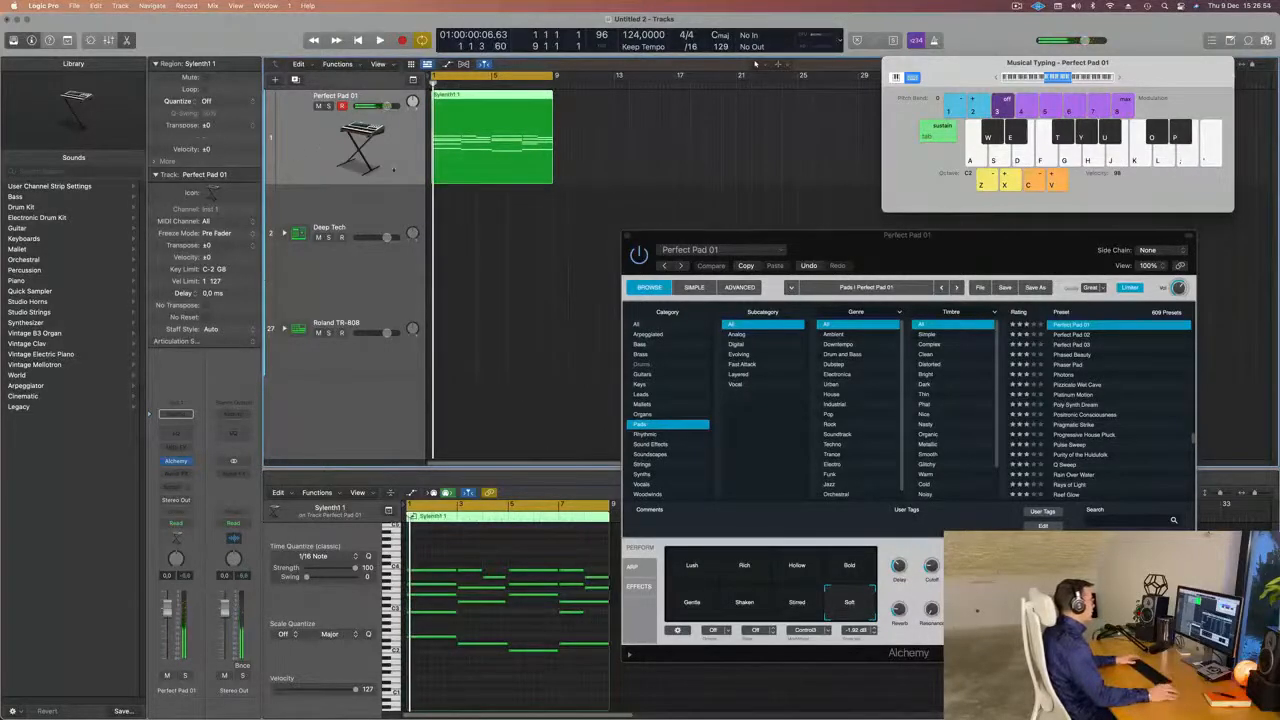
{"action": "key", "text": "Return"}
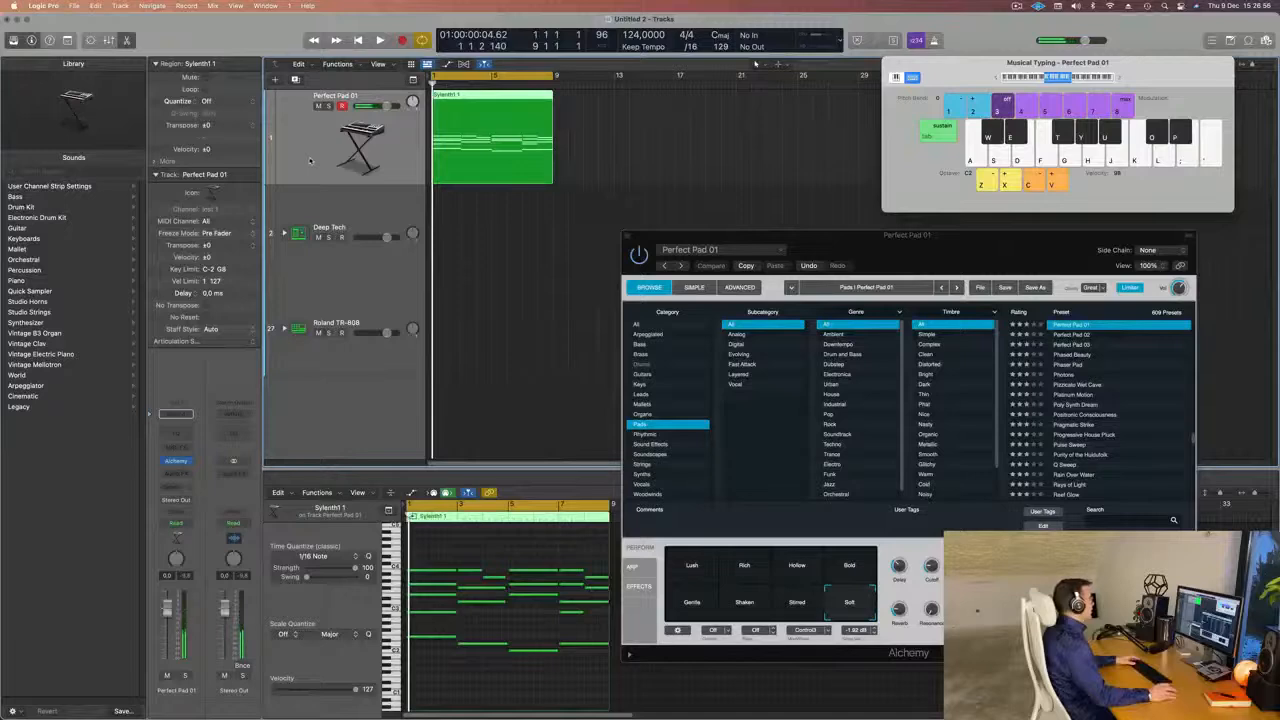
{"action": "left_click", "coordinate": [360, 226]}
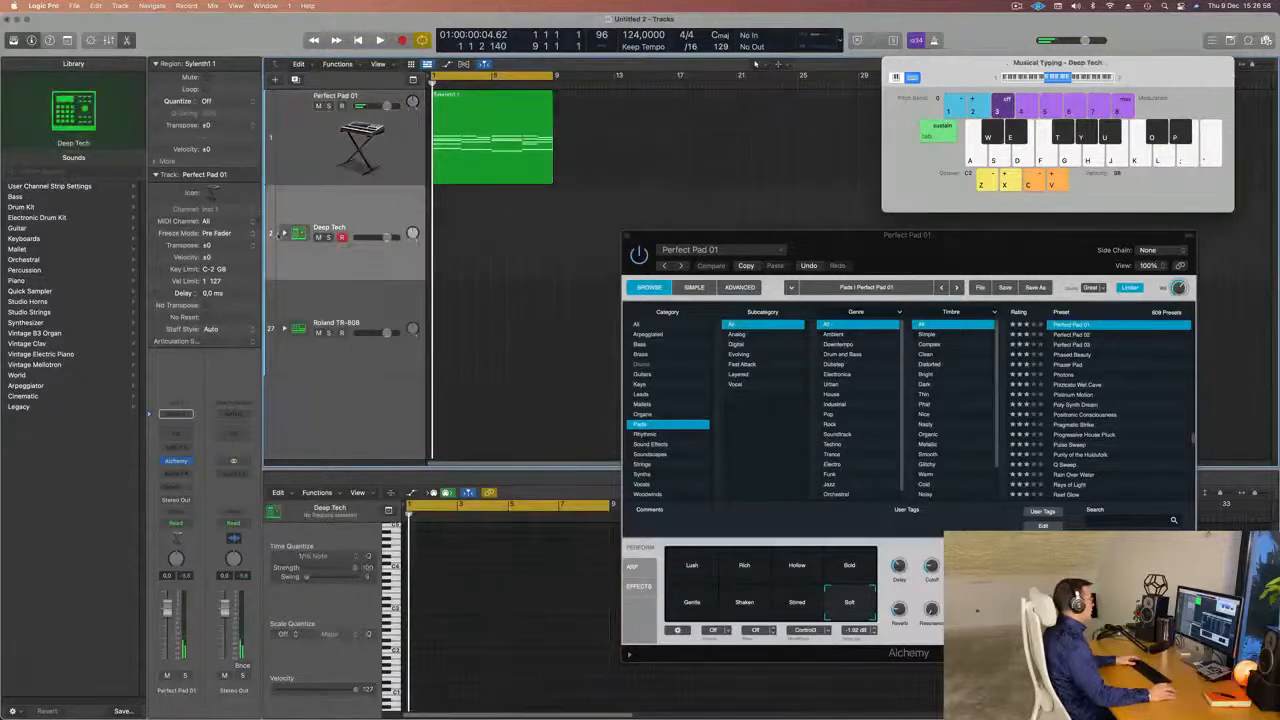
{"action": "left_click", "coordinate": [285, 233]}
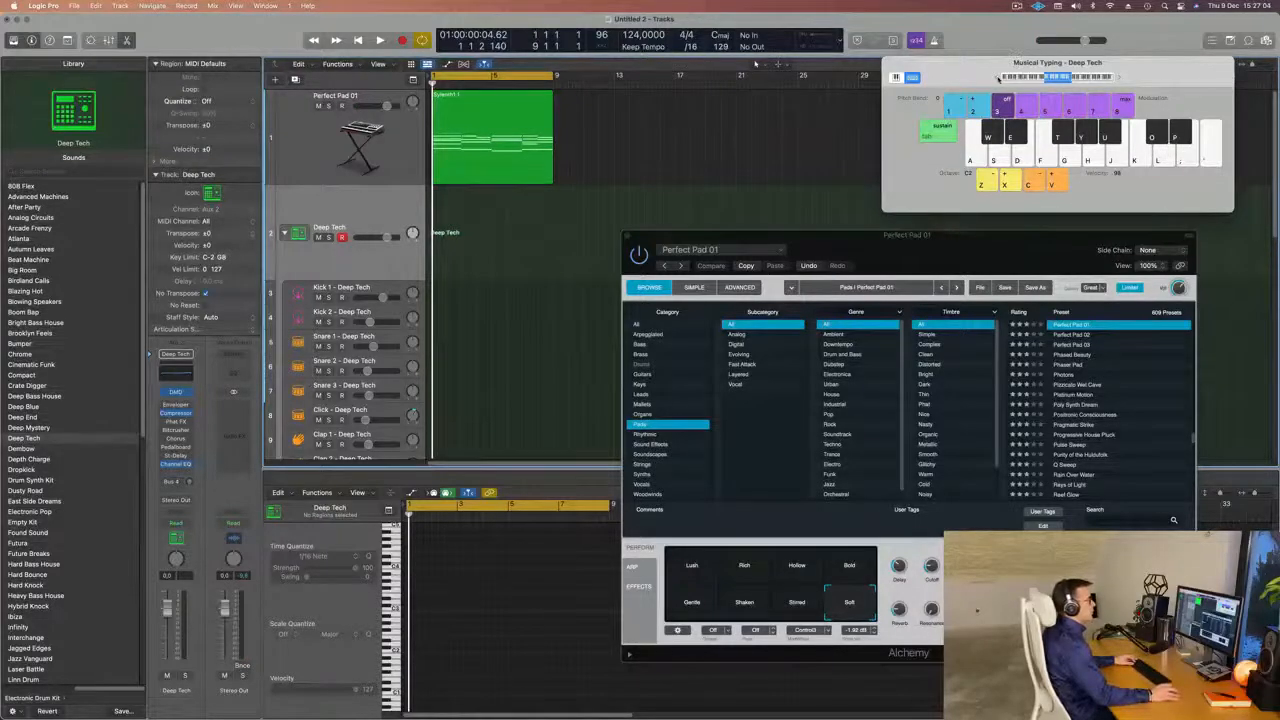
Lower the Musical Typing octave to C1 and audition the Deep Tech kick on its C note.
{"action": "key", "text": "z"}
{"action": "key", "text": "a"}
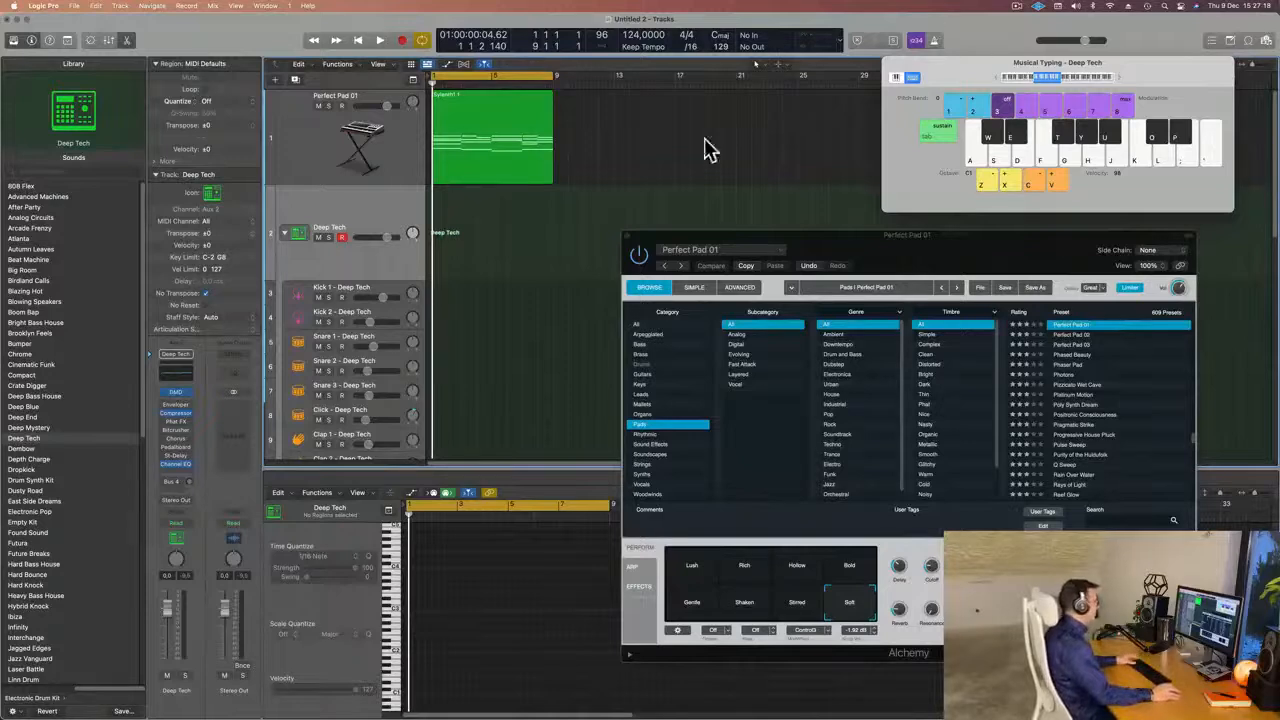
{"action": "key", "text": "a"}
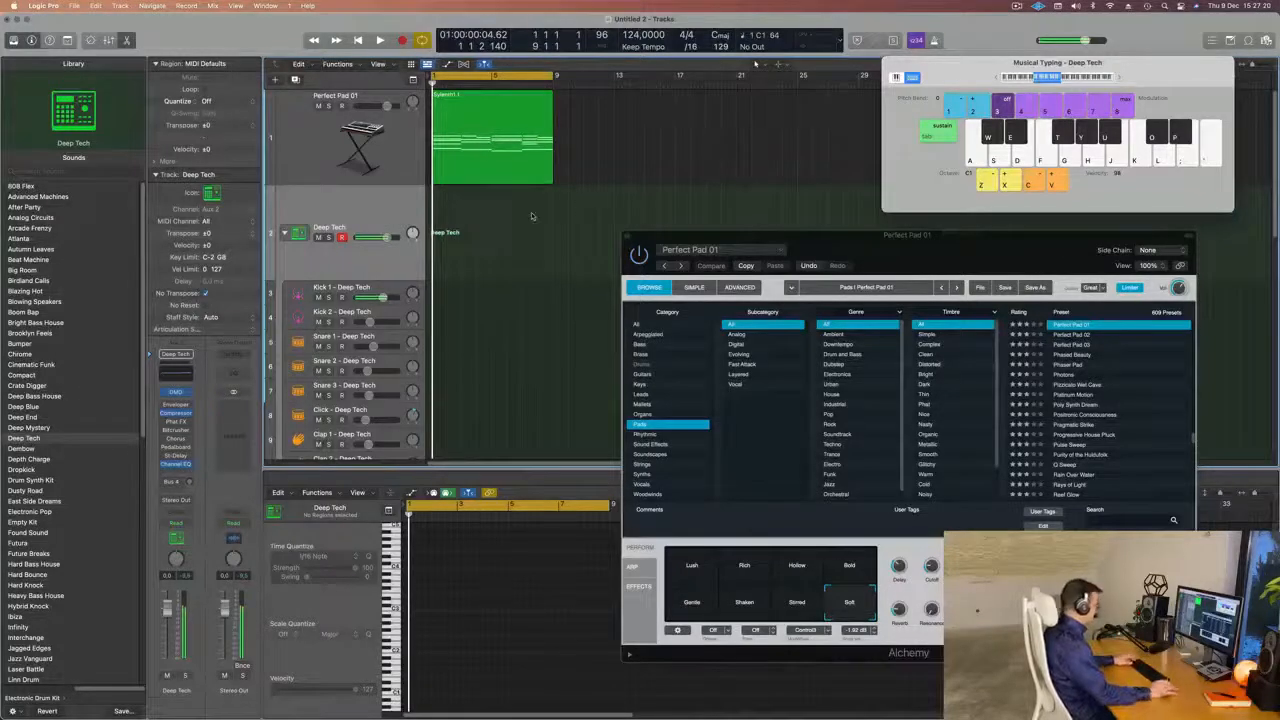
Record a one-bar pattern of four kick hits on the Deep Tech track, starting at bar 1.
{"action": "key", "text": "r"}
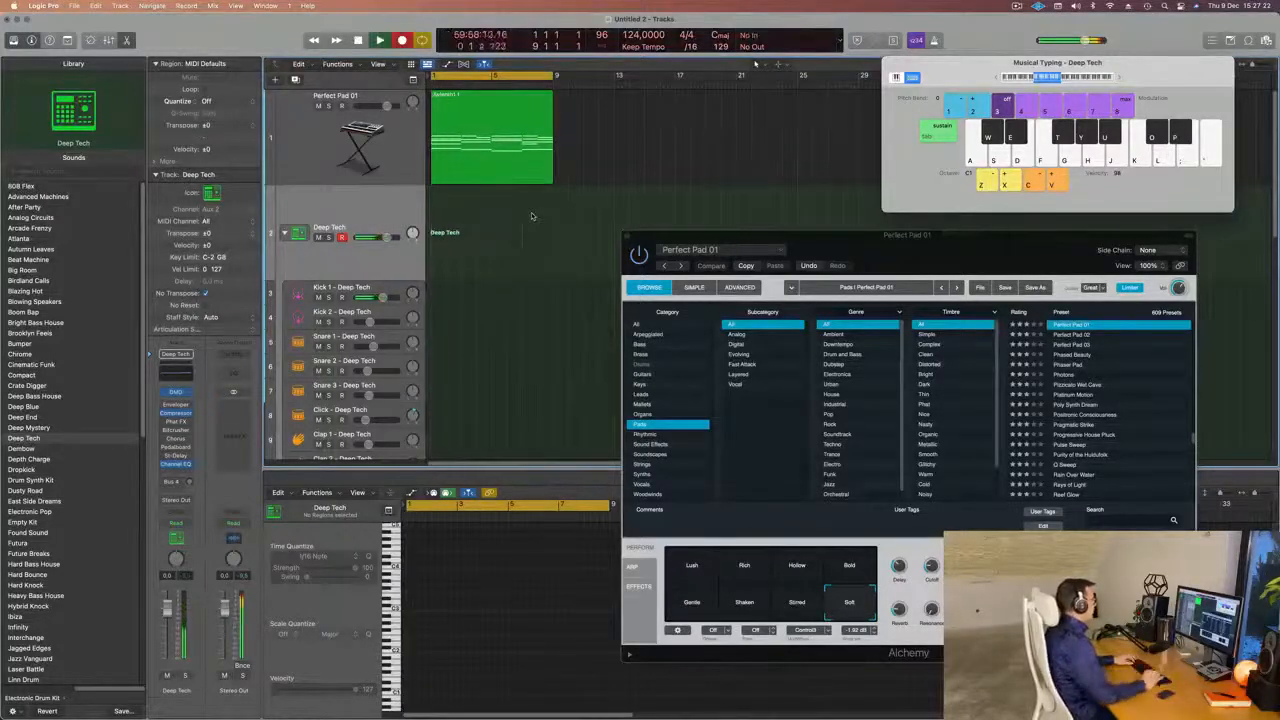
{"action": "key", "text": "a"}
{"action": "key", "text": "a"}
{"action": "key", "text": "a"}
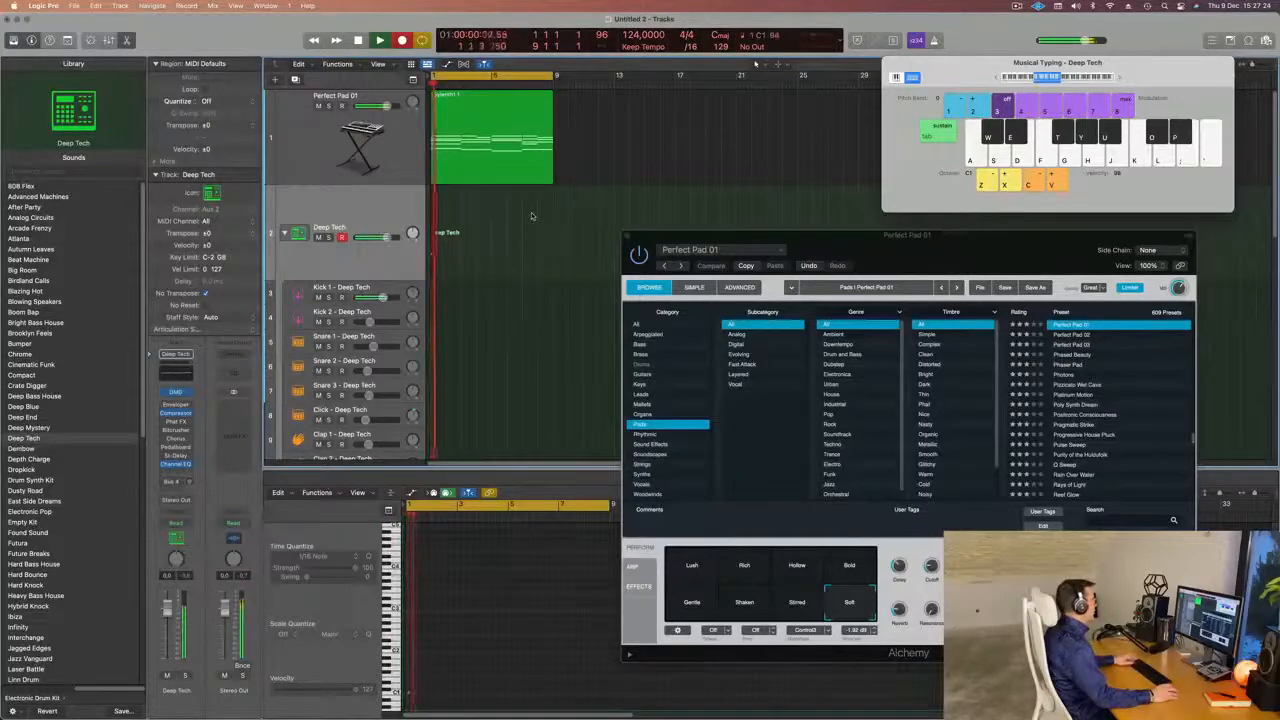
{"action": "key", "text": "space"}
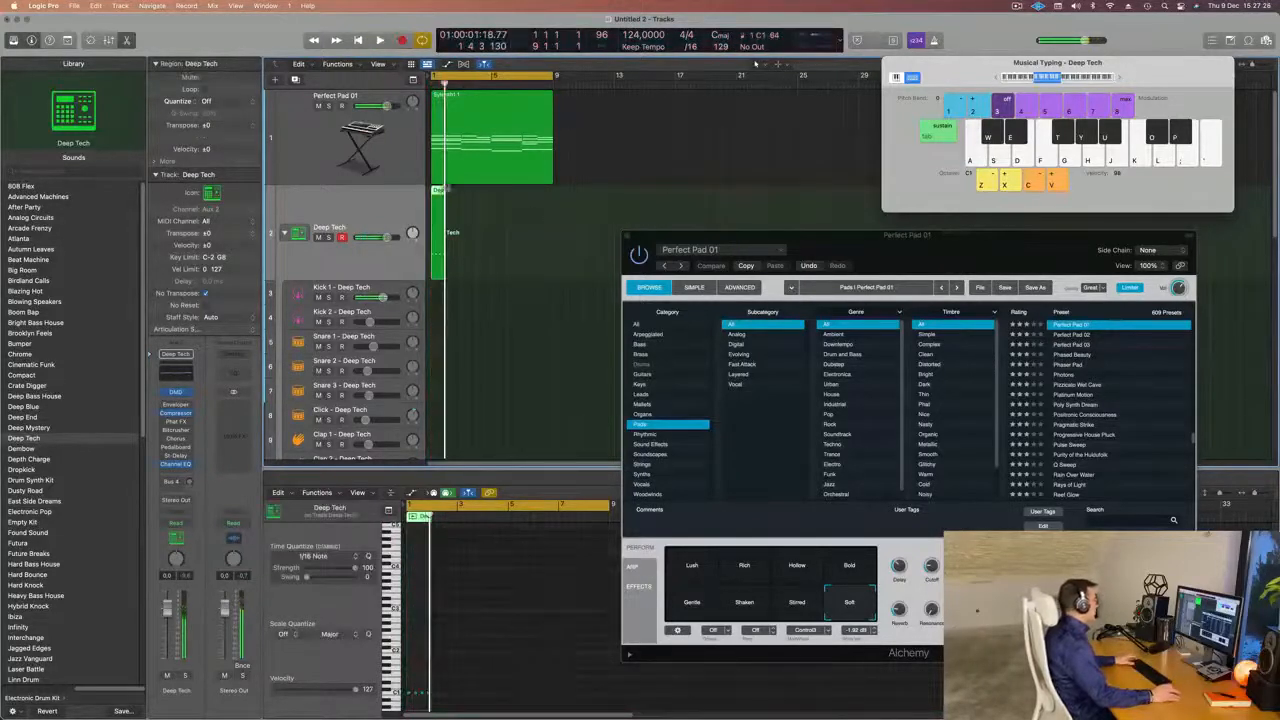
Move the recorded kick region from the Deep Tech track to the Kick 1 track at bar 1.
{"action": "left_click_drag", "start_coordinate": [436, 236], "coordinate": [432, 295]}
{"action": "key", "text": "space"}
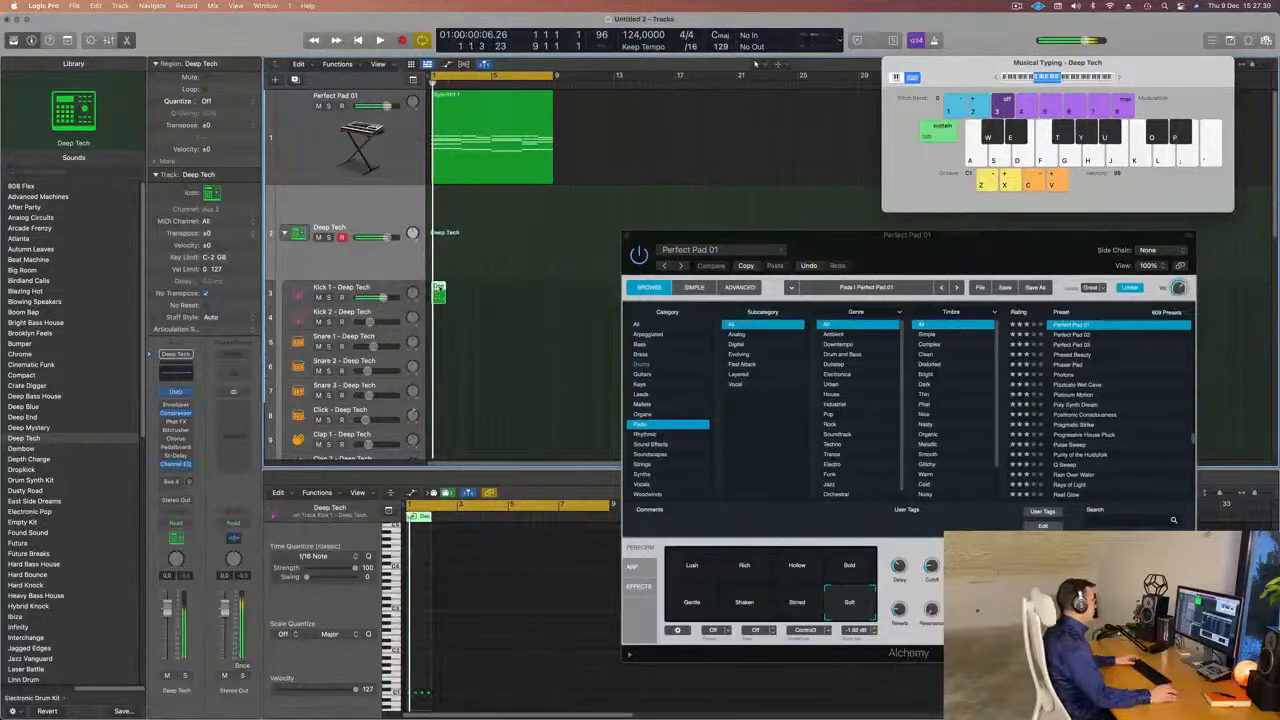
{"action": "key", "text": "e"}
{"action": "key", "text": "e"}
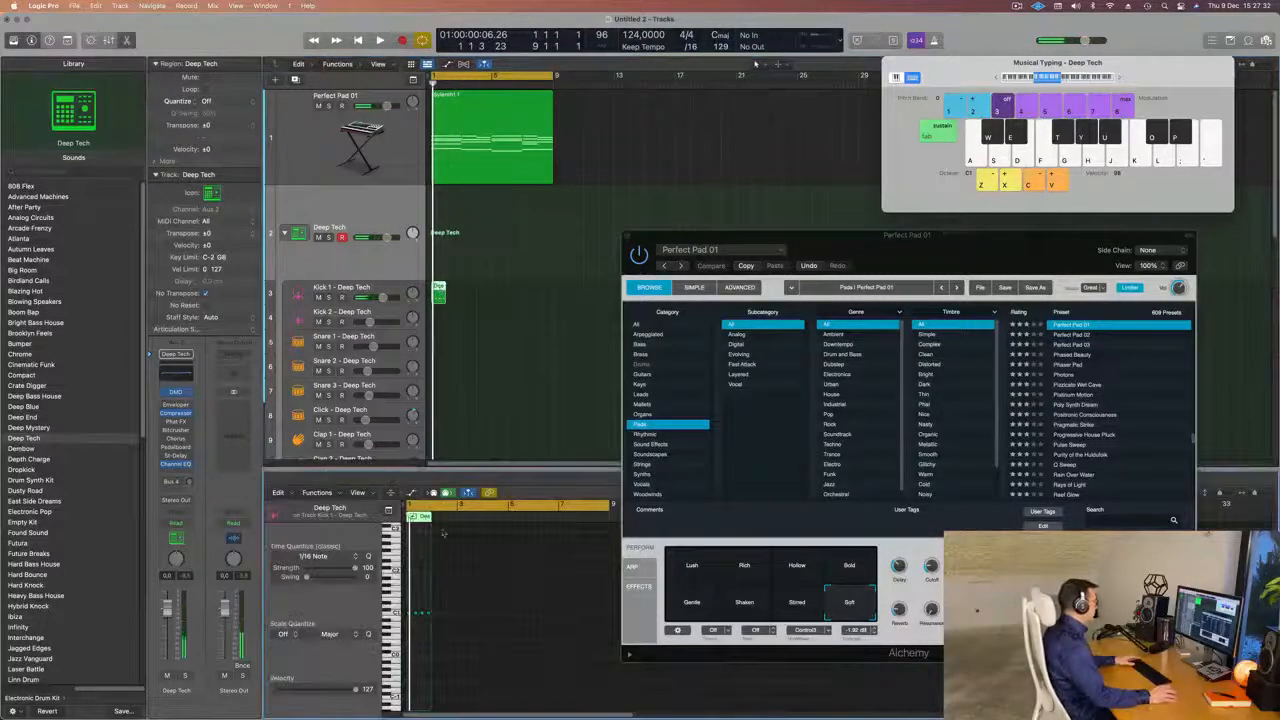
Align the recorded kick notes with the beats of bar 1 in the Piano Roll.
{"action": "scroll", "coordinate": [417, 627], "scroll_direction": "up", "scroll_amount": 5}
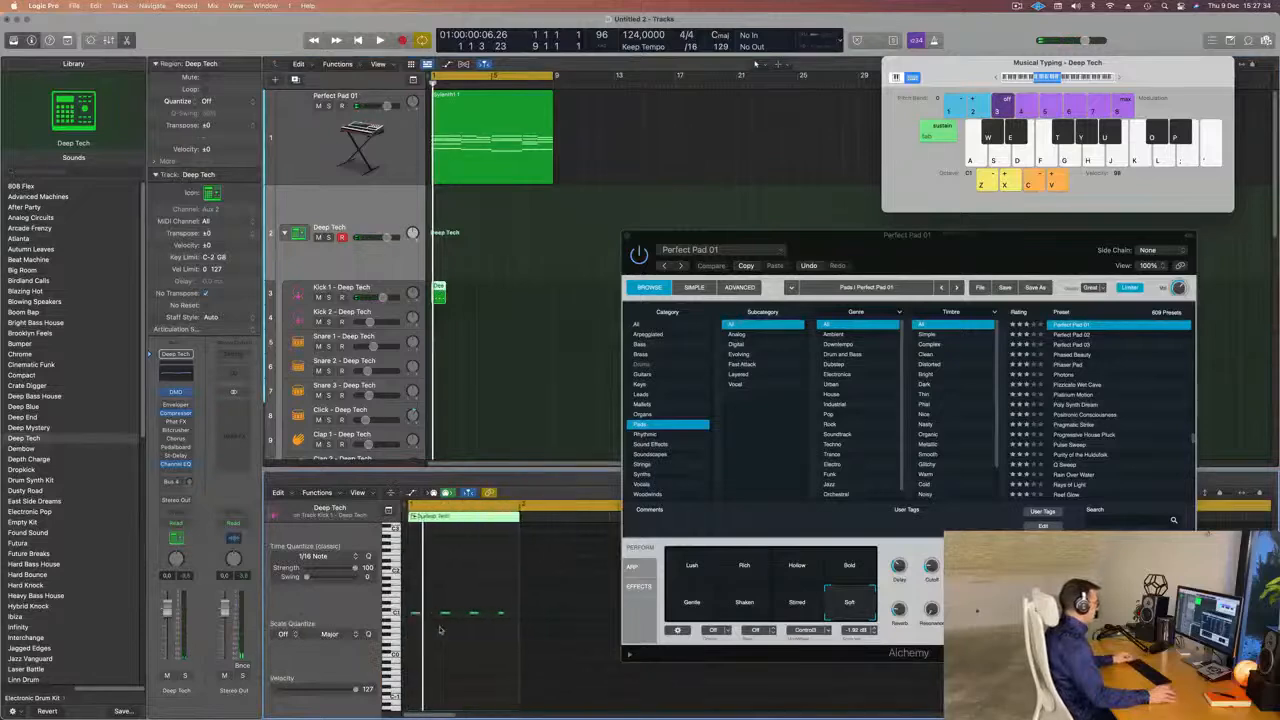
{"action": "scroll", "coordinate": [450, 633], "scroll_direction": "up", "scroll_amount": 3}
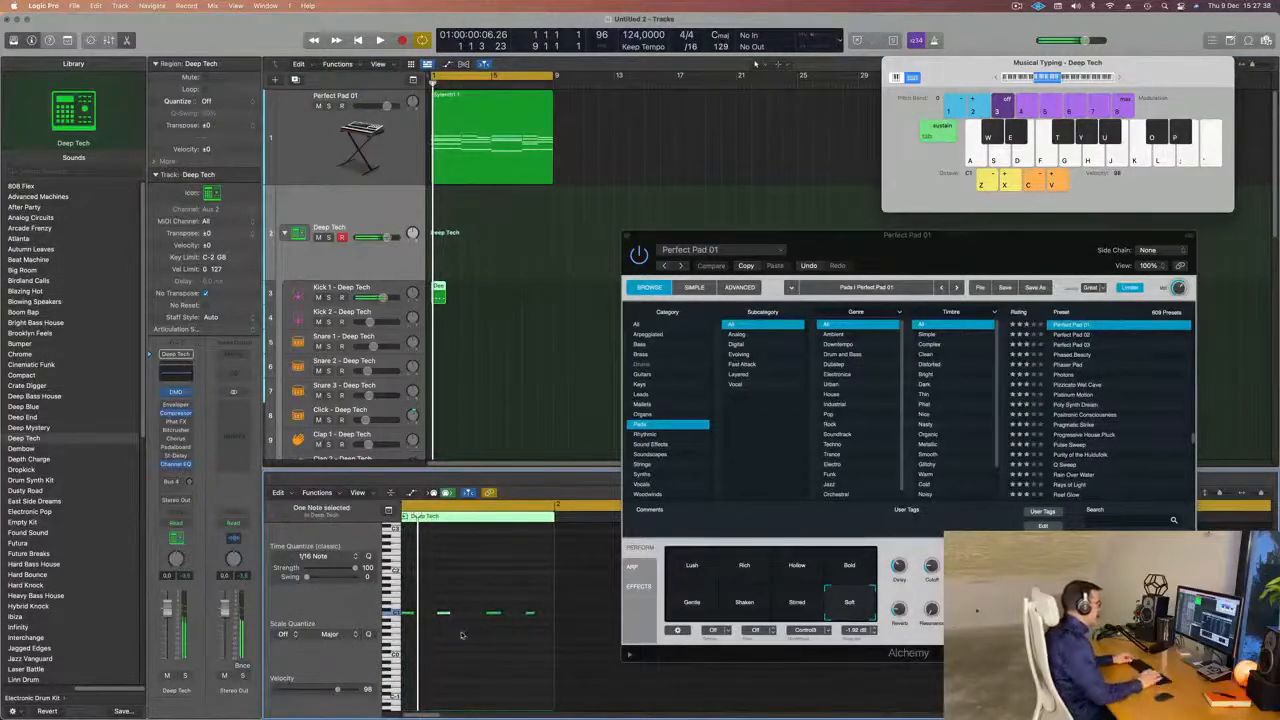
{"action": "left_click", "coordinate": [501, 645]}
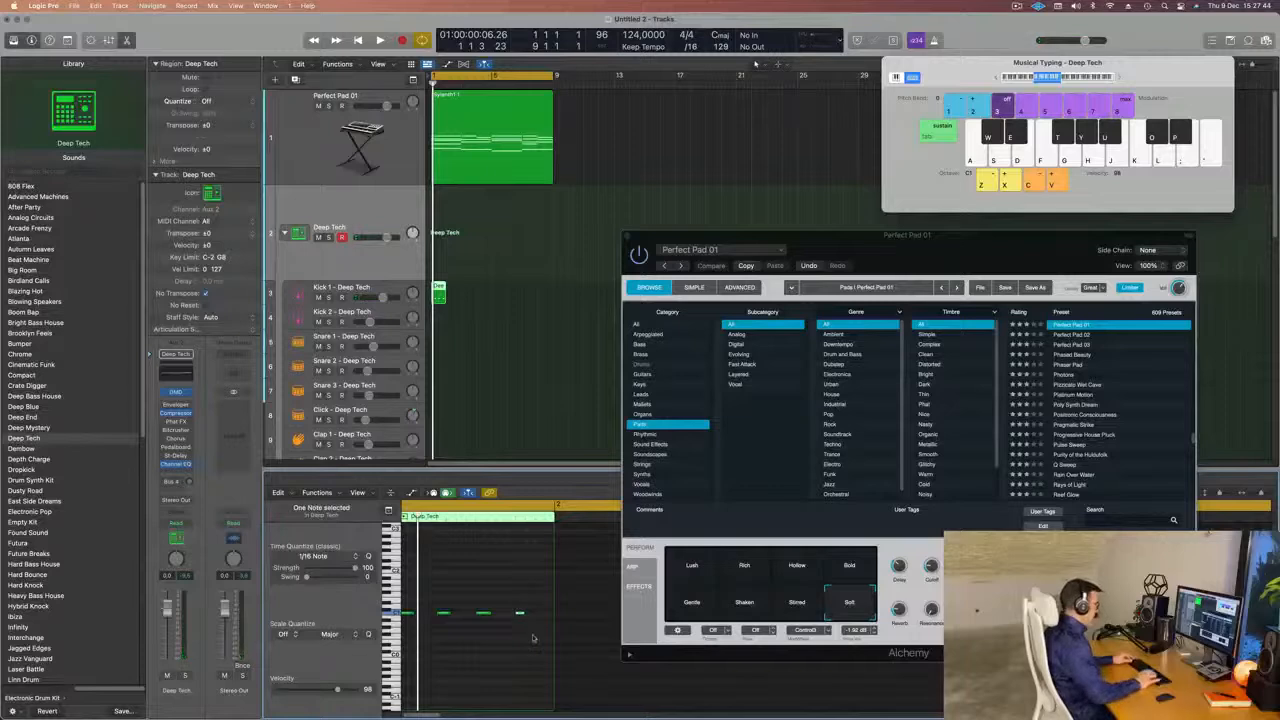
Play the kick with the pad and lower the Perfect Pad 01 track volume to about -11.6 dB.
{"action": "key", "text": "space"}
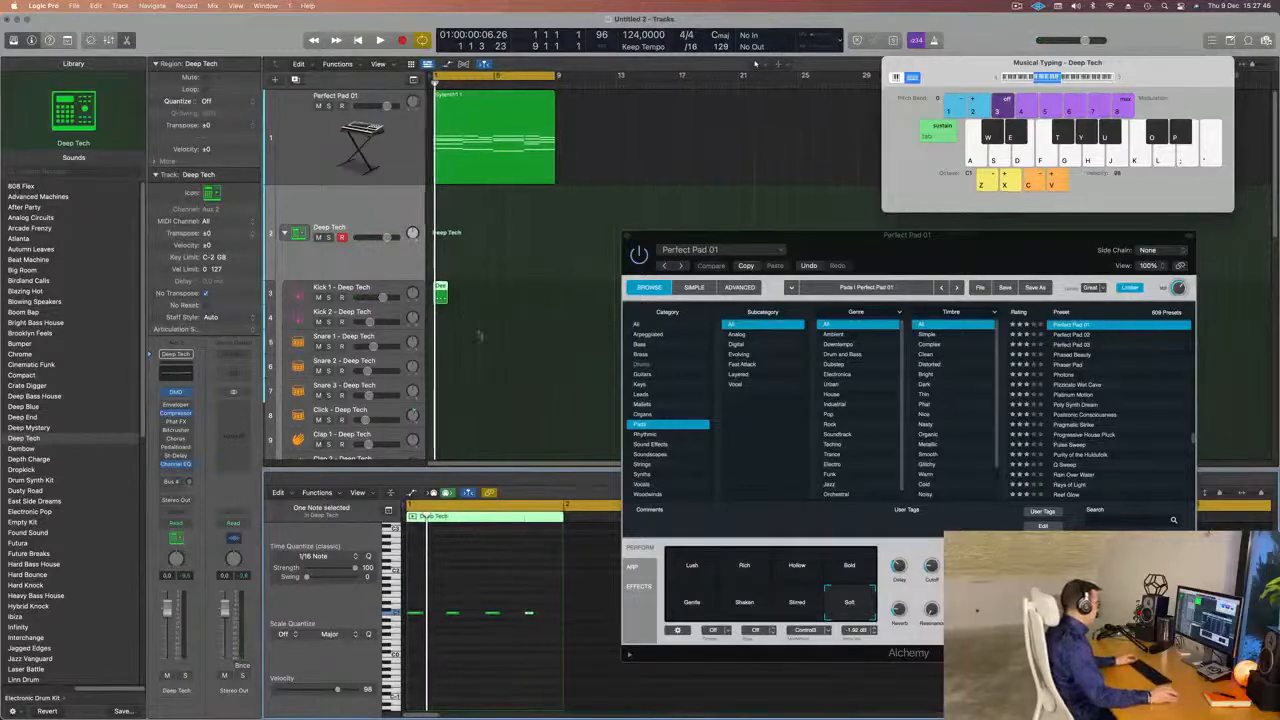
{"action": "key", "text": "space"}
{"action": "left_click", "coordinate": [390, 152]}
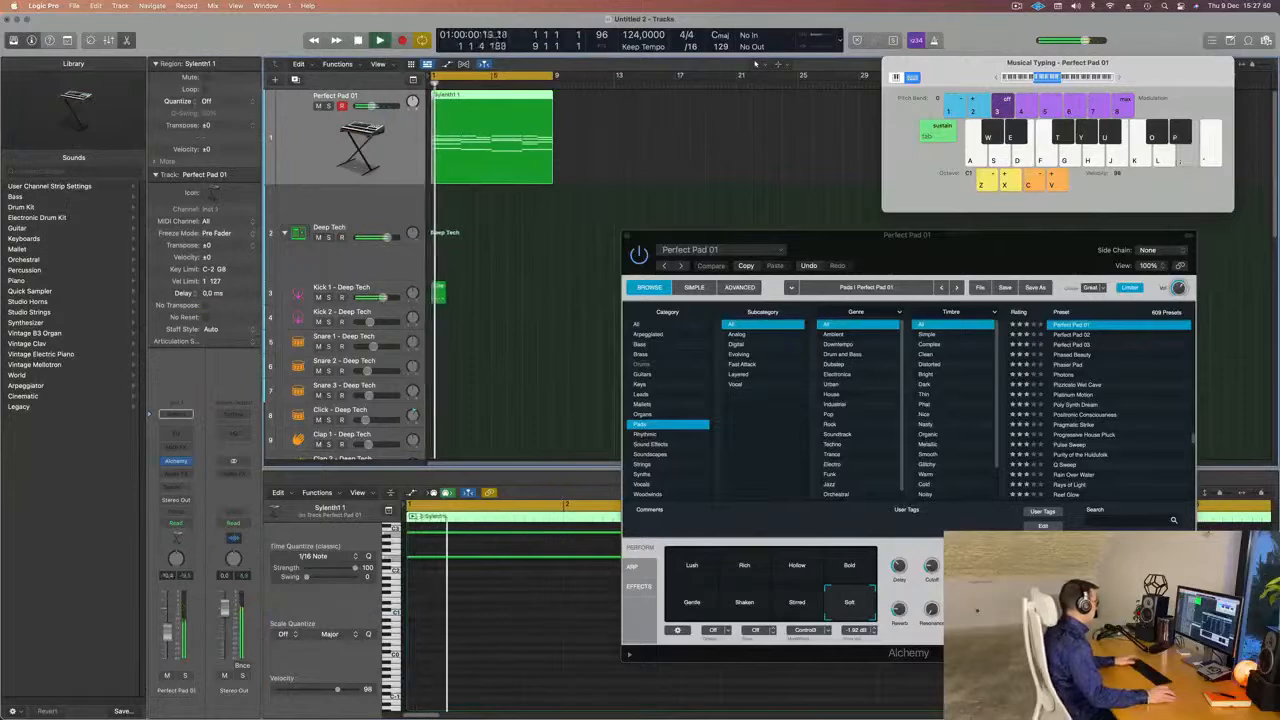
Move the Alchemy window clear of the Piano Roll and play the pad and kick from the start.
{"action": "left_click_drag", "start_coordinate": [888, 244], "coordinate": [908, 225]}
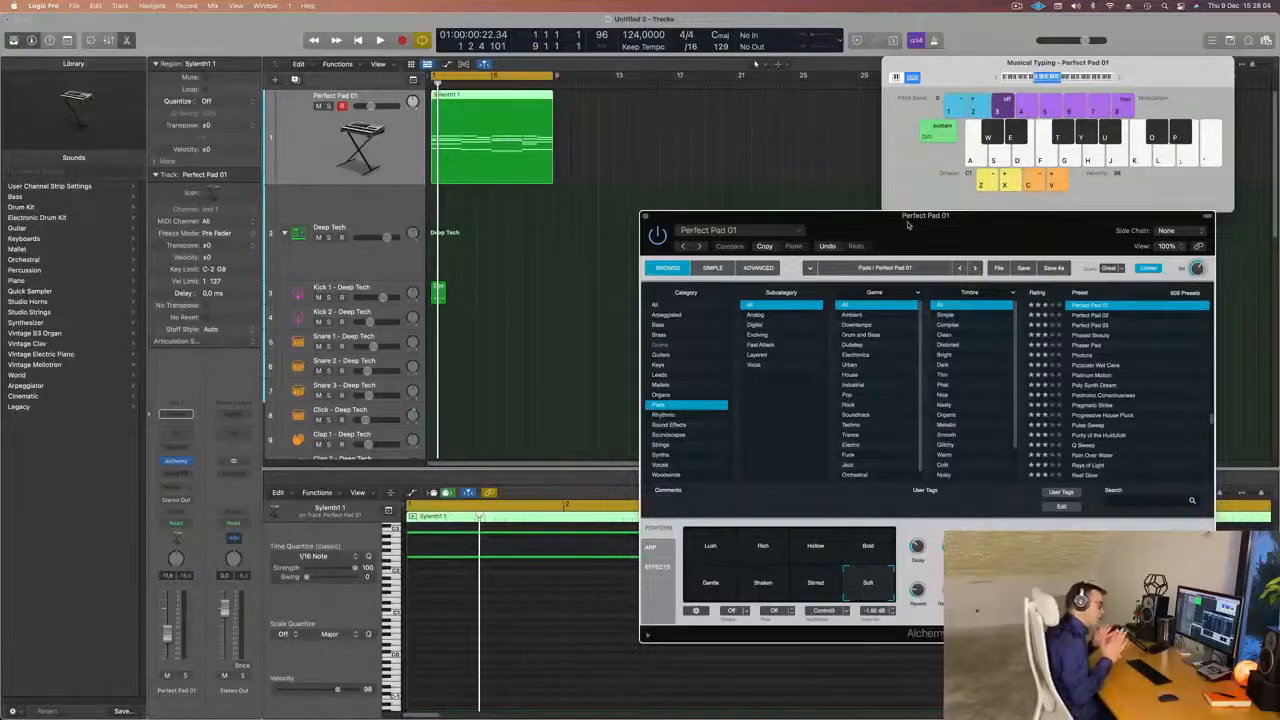
{"action": "left_click_drag", "start_coordinate": [908, 224], "coordinate": [920, 83]}
{"action": "key", "text": "space"}
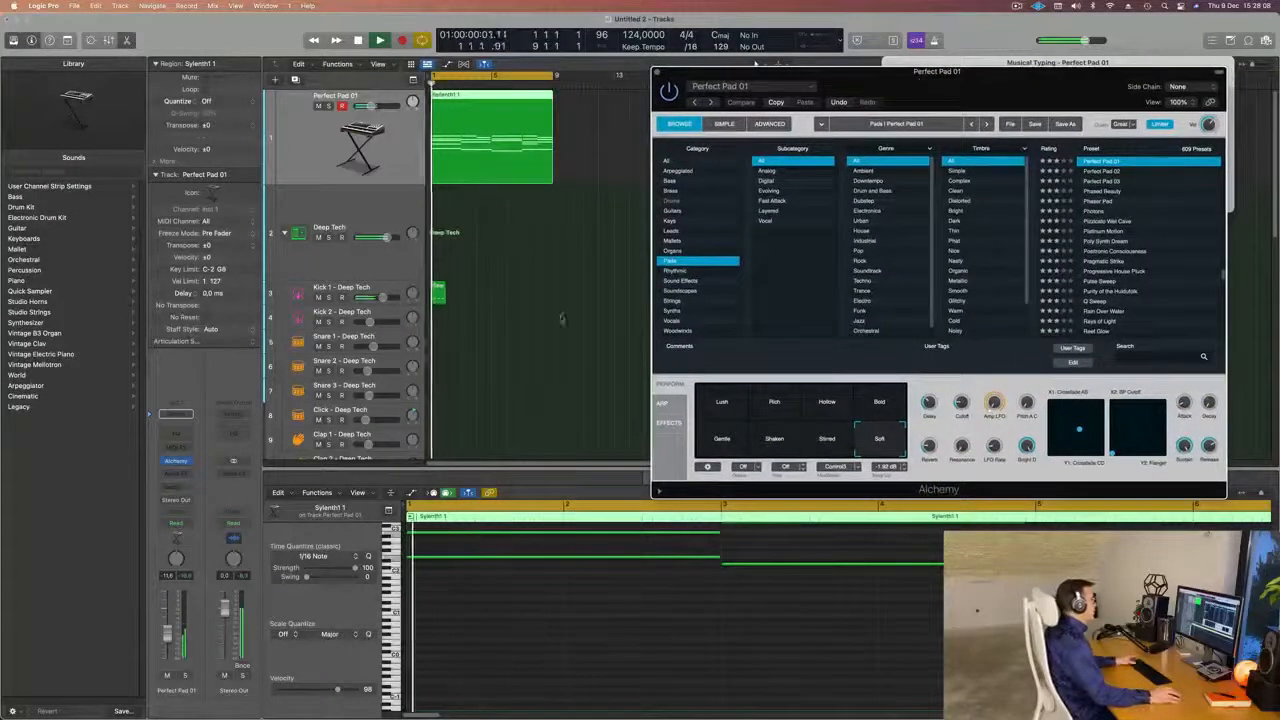
{"action": "key", "text": "space"}
Select all four notes of the Kick 1 region, move them to a lower pitch and play the result.
{"action": "left_click", "coordinate": [440, 295]}
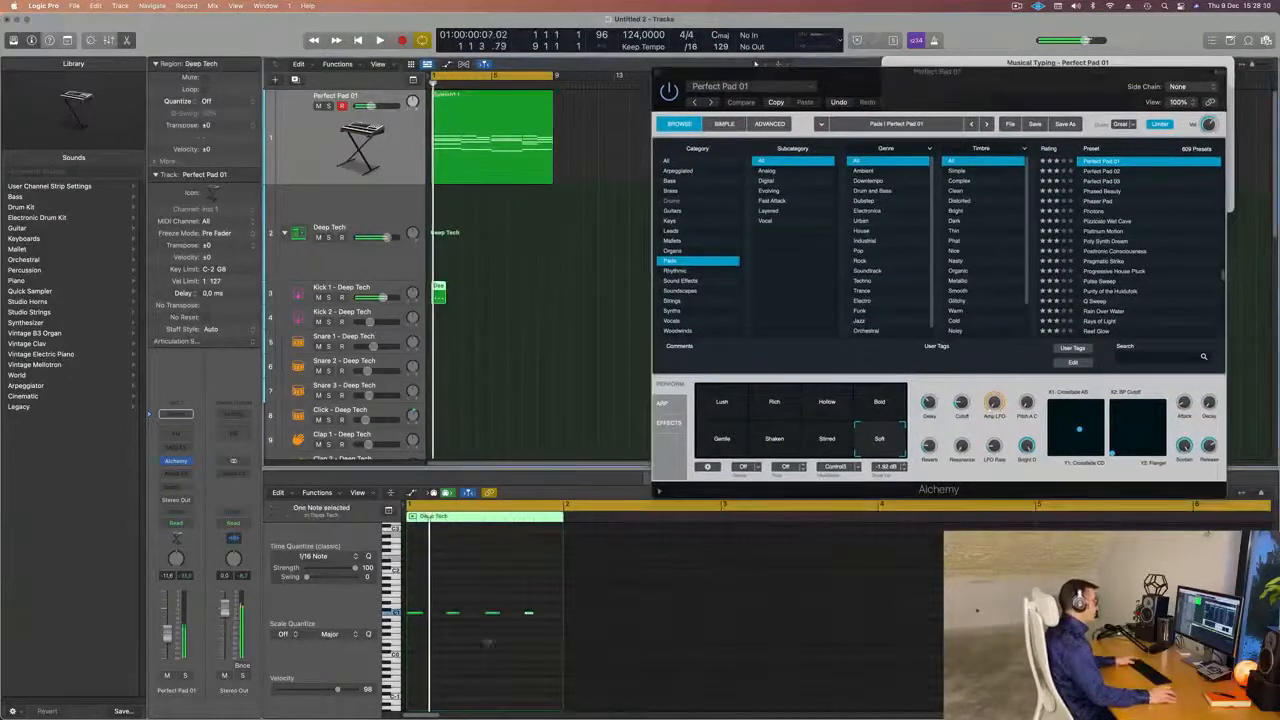
{"action": "scroll", "coordinate": [470, 651], "scroll_direction": "up", "scroll_amount": 1}
{"action": "scroll", "coordinate": [440, 632], "scroll_direction": "up", "scroll_amount": 5}
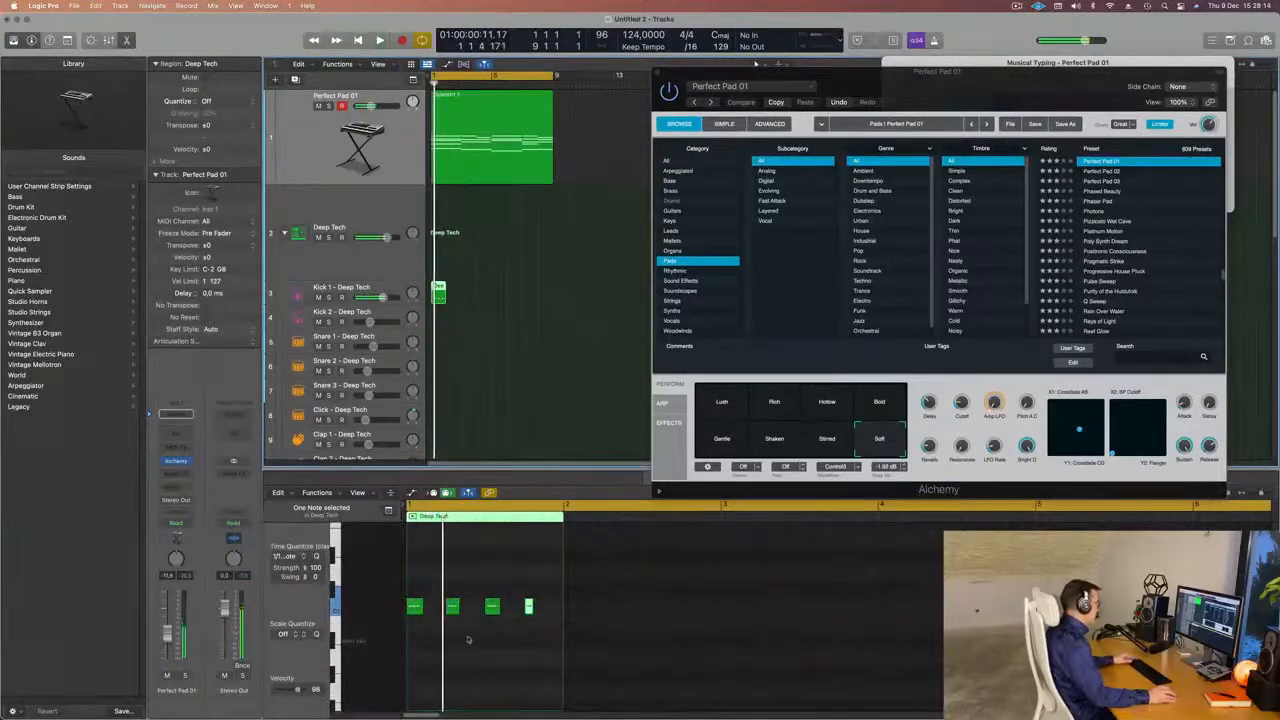
{"action": "scroll", "coordinate": [445, 608], "scroll_direction": "down", "scroll_amount": 2}
{"action": "left_click_drag", "start_coordinate": [512, 598], "coordinate": [410, 626]}
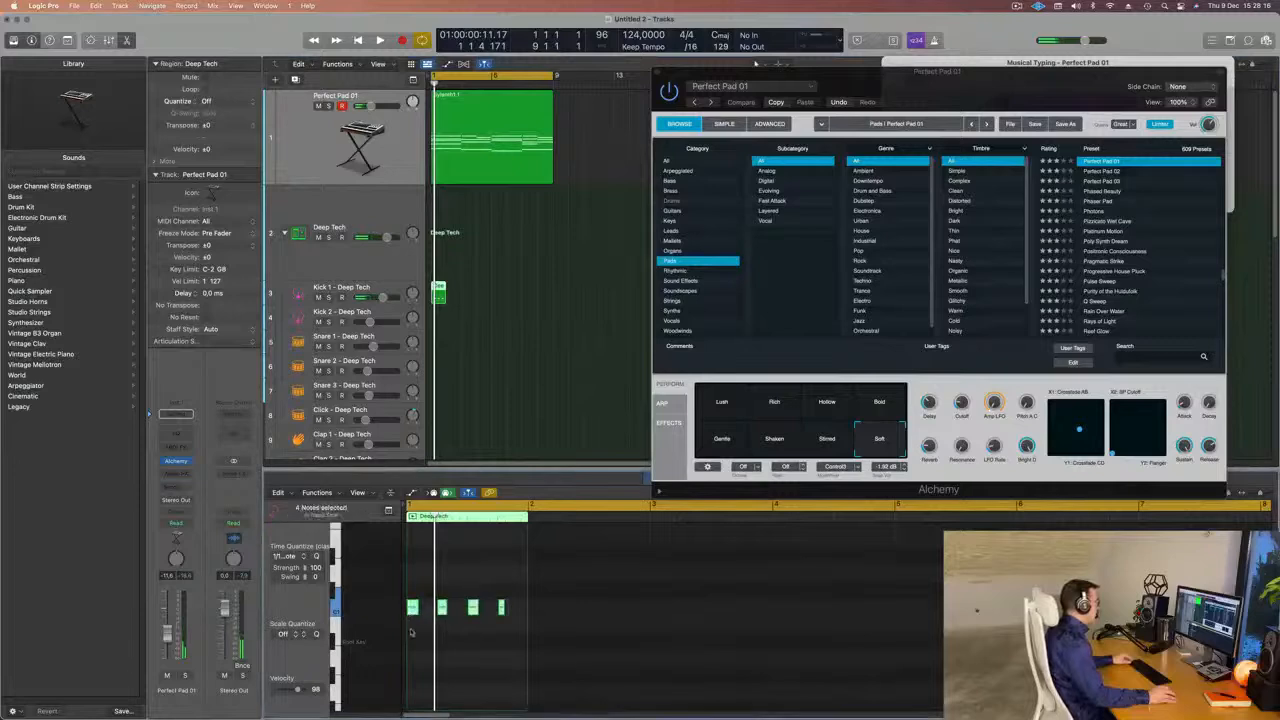
{"action": "scroll", "coordinate": [416, 622], "scroll_direction": "down", "scroll_amount": 4}
{"action": "left_click_drag", "start_coordinate": [412, 535], "coordinate": [414, 665]}
{"action": "key", "text": "space"}
{"action": "key", "text": "super+Left"}
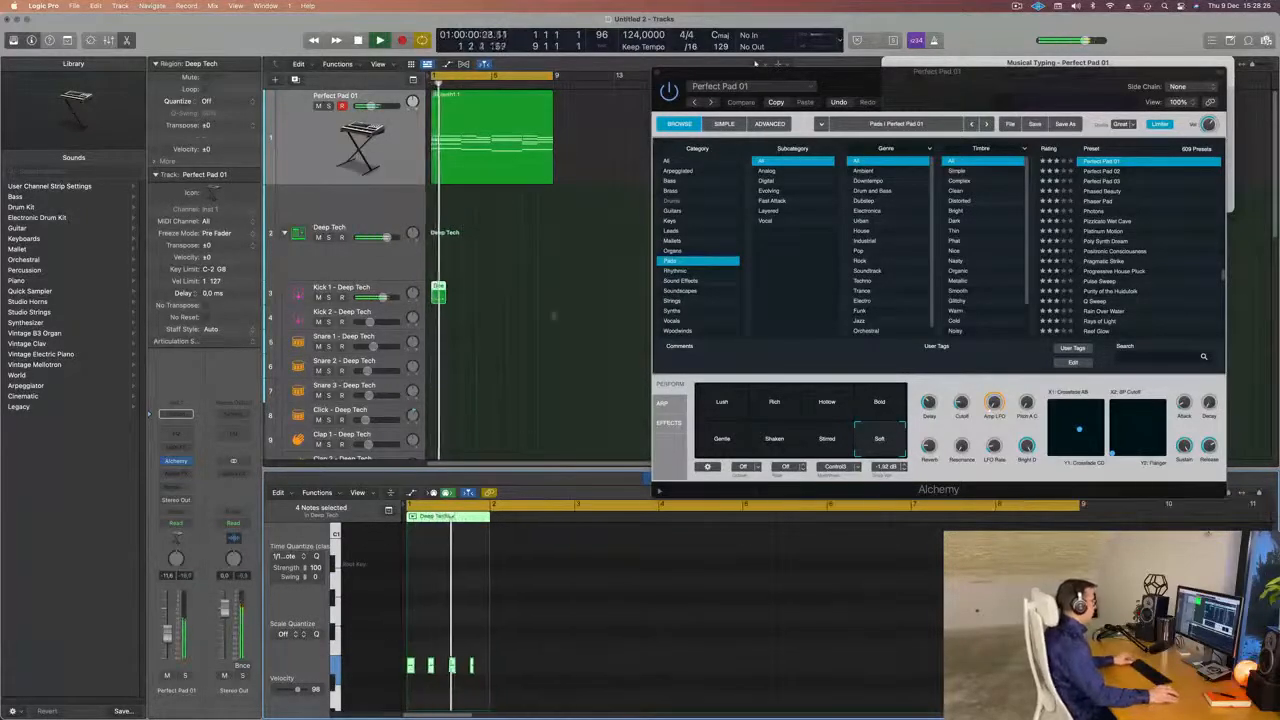
Repeat the one-bar Kick 1 region until it fills bars 1 to 8, matching the pad region's length.
{"action": "key", "text": "super+r"}
{"action": "key", "text": "super+r"}
{"action": "key", "text": "super+r"}
{"action": "key", "text": "super+r"}
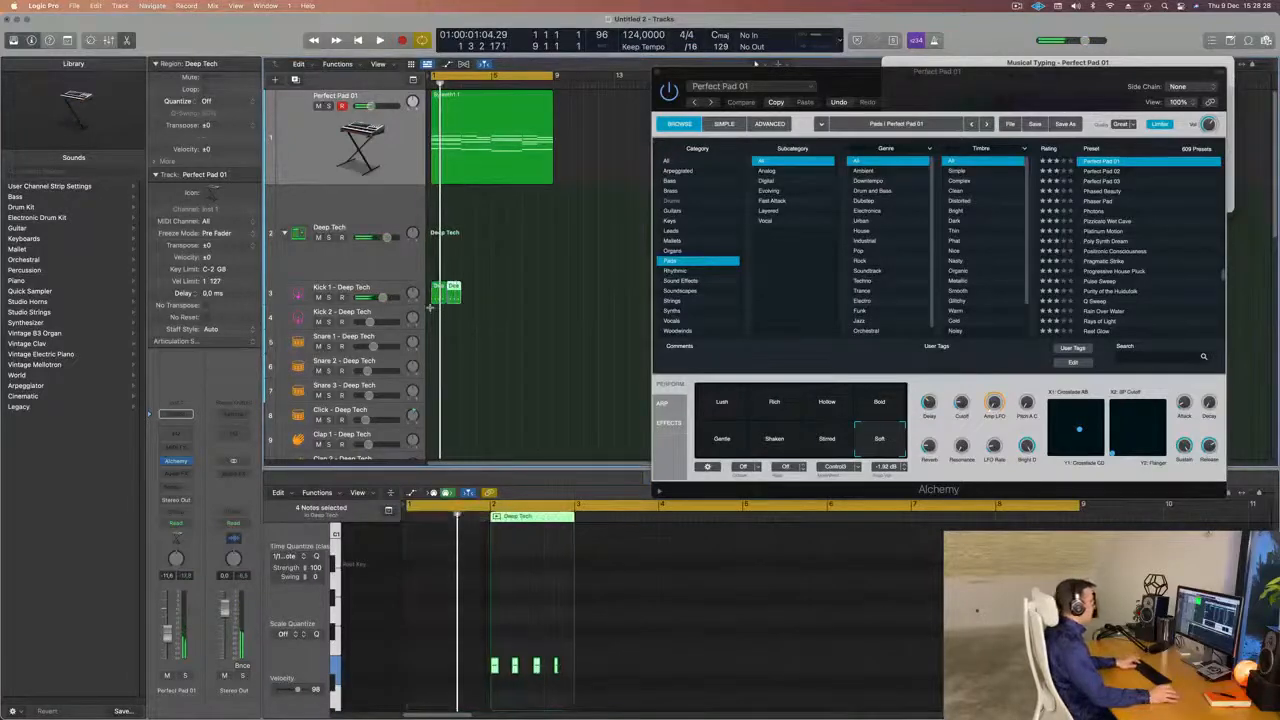
{"action": "key", "text": "super+r"}
{"action": "key", "text": "super+r"}
{"action": "key", "text": "super+r"}
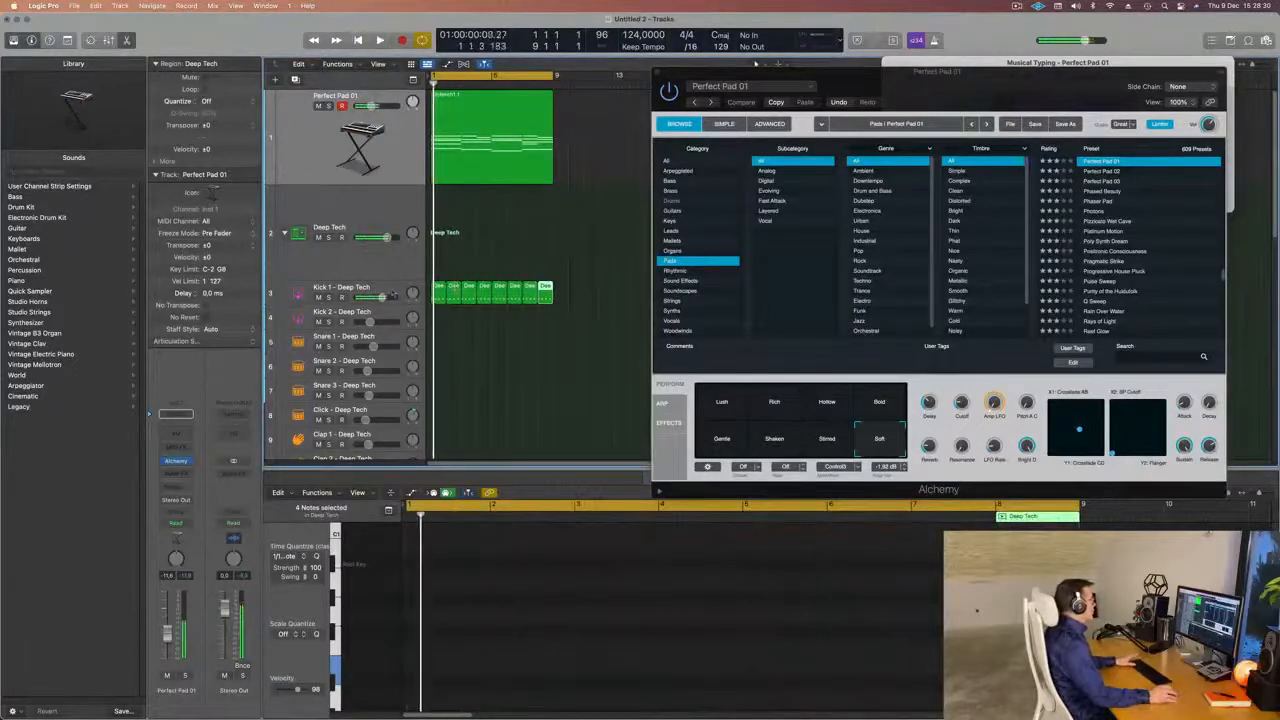
Select the regions on the Kick 1 track and play the pattern together with the pad.
{"action": "left_click", "coordinate": [369, 287]}
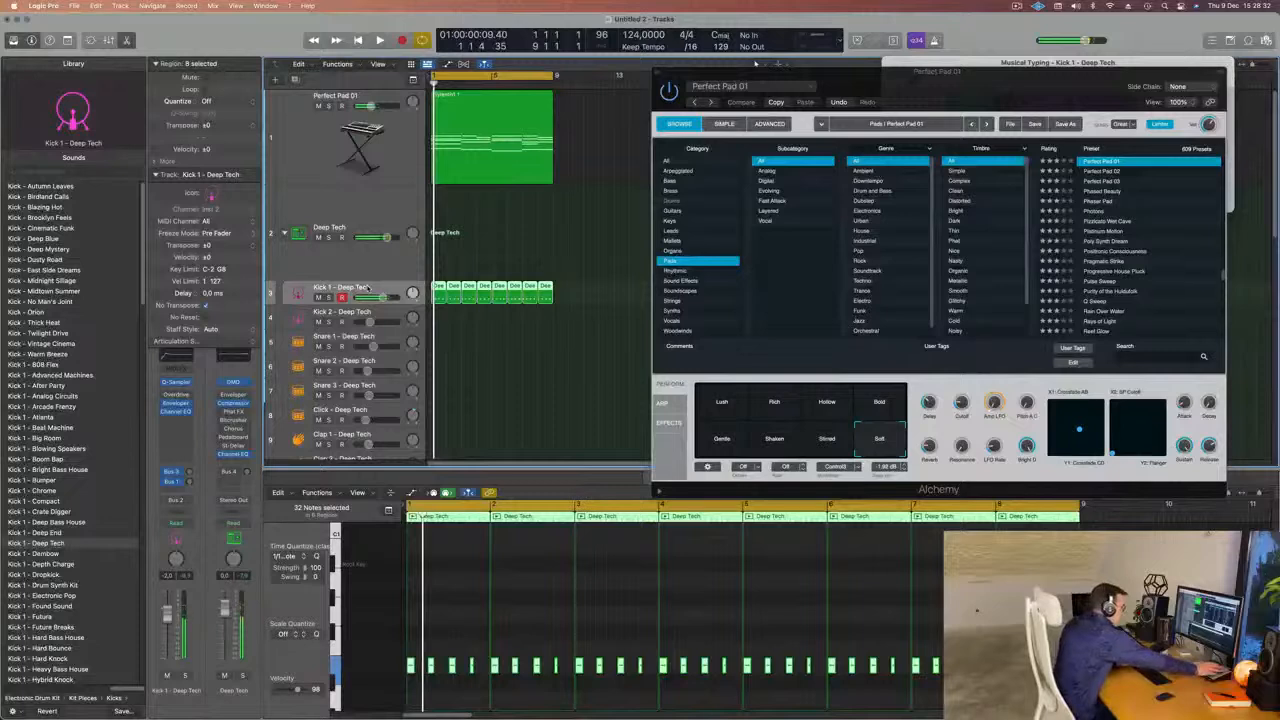
{"action": "key", "text": "space"}
{"action": "key", "text": "space"}
{"action": "key", "text": "space"}
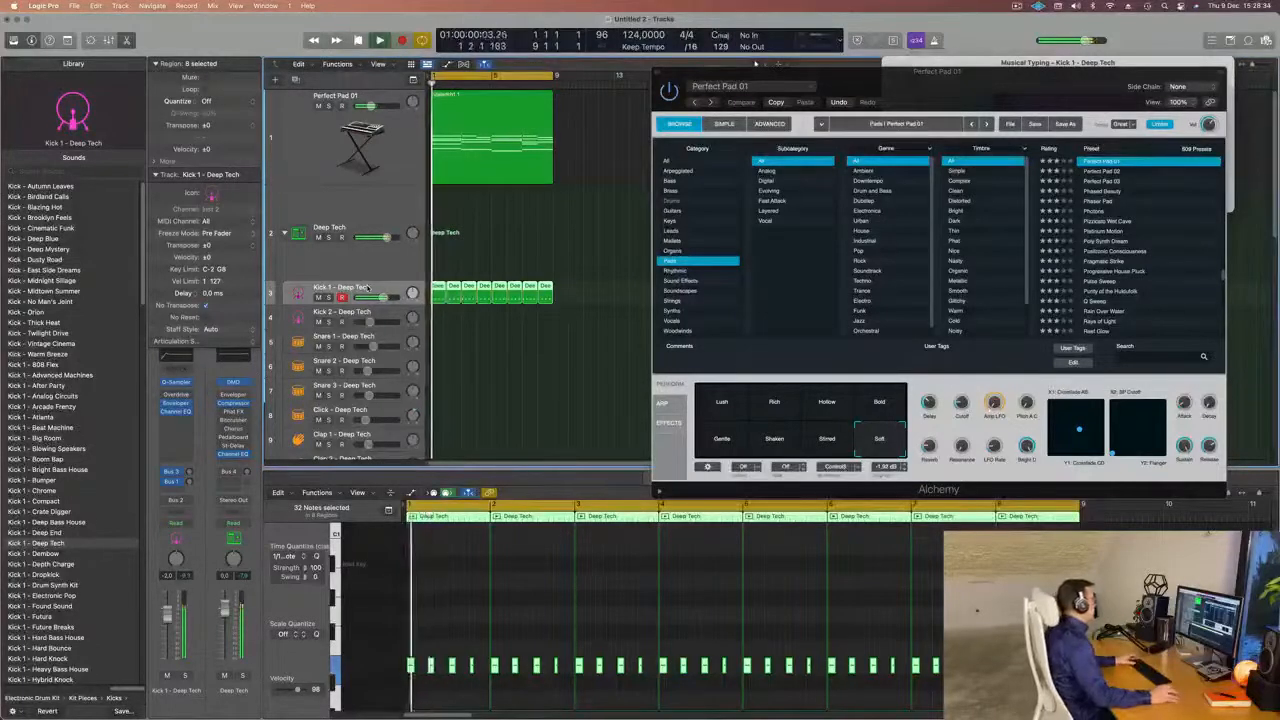
{"action": "key", "text": "space"}
{"action": "key", "text": "space"}
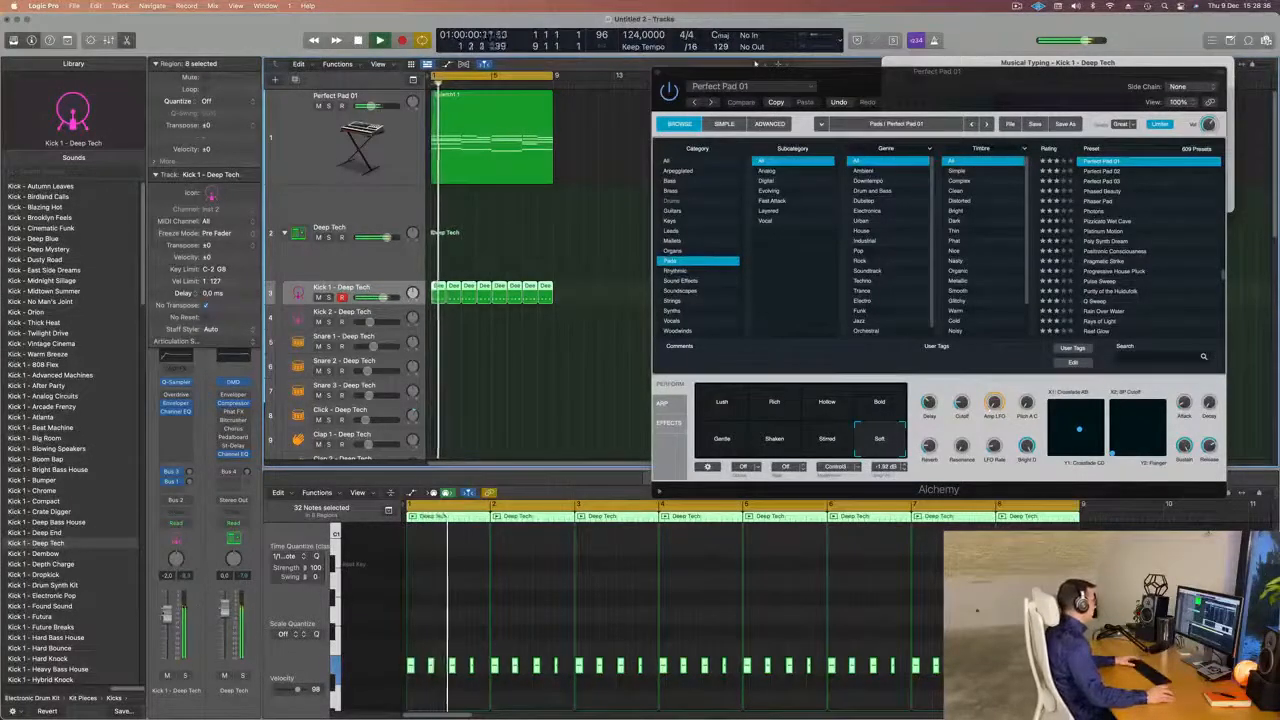
During playback, lower the Perfect Pad 01 track volume to about -15.6 dB and reduce the Cutoff in Alchemy.
{"action": "left_click", "coordinate": [384, 128]}
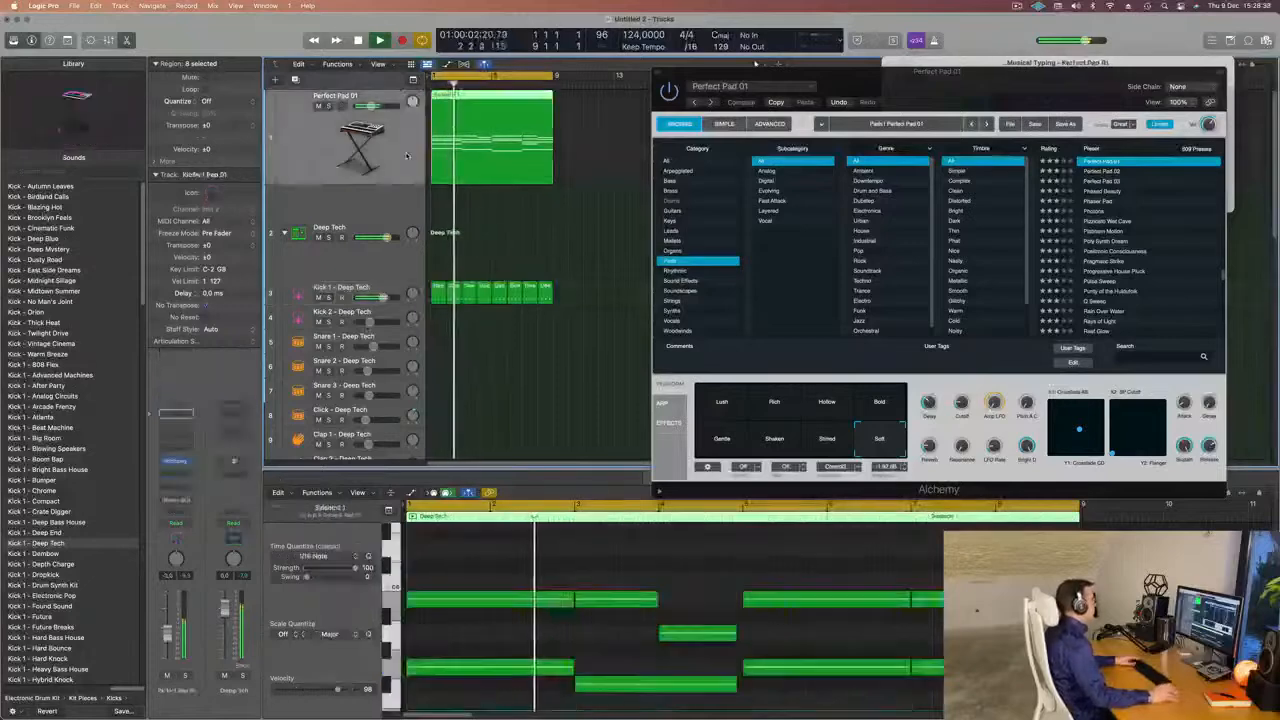
{"action": "key", "text": "space"}
{"action": "key", "text": "space"}
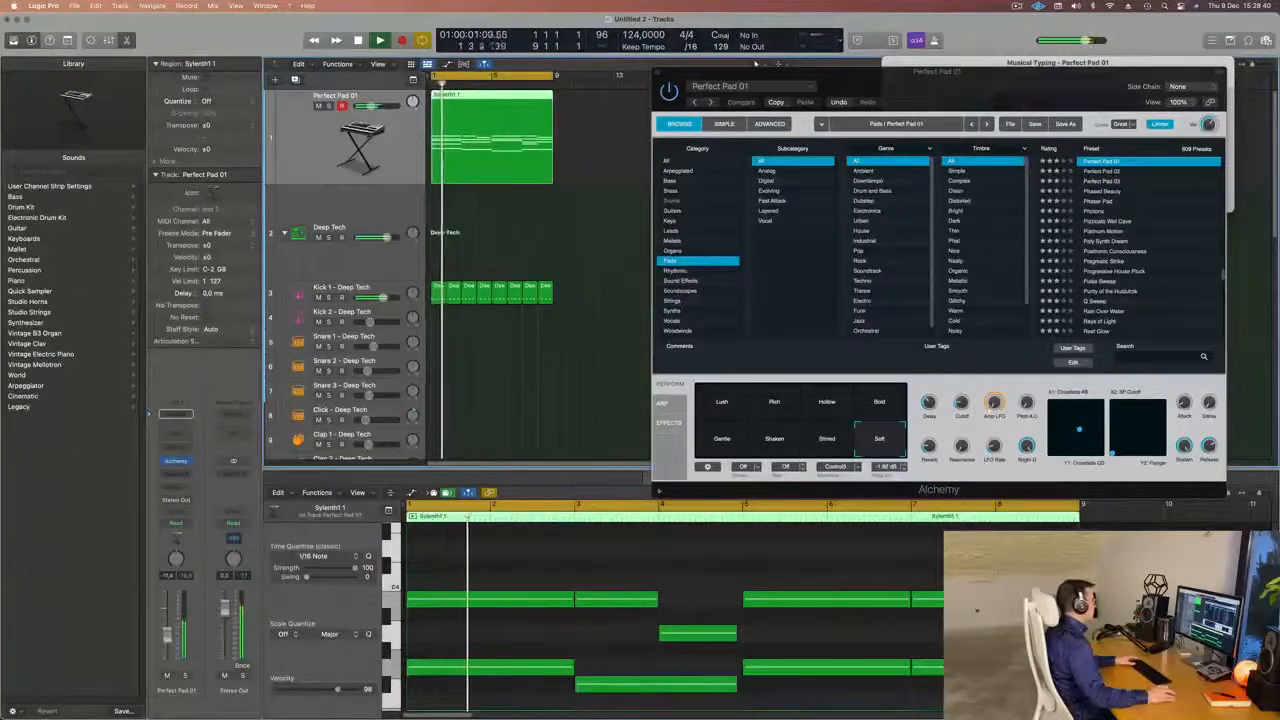
{"action": "key", "text": "Return"}
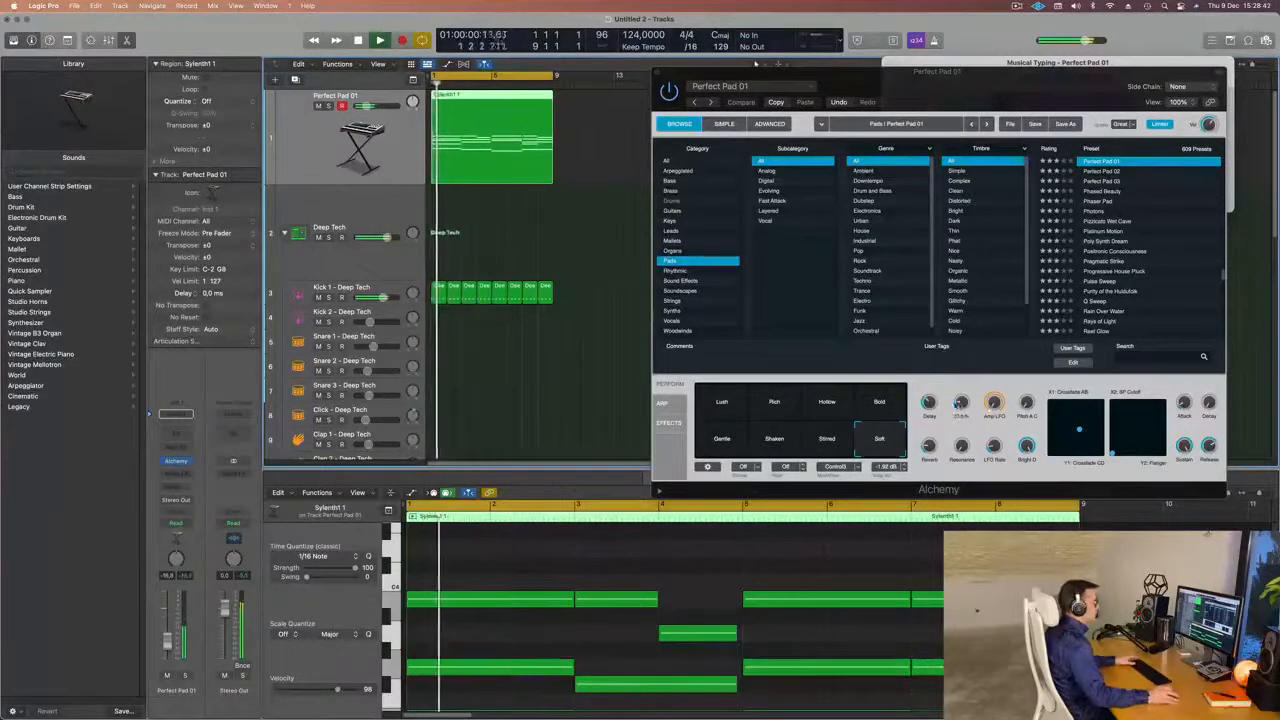
{"action": "left_click_drag", "start_coordinate": [957, 405], "coordinate": [956, 417]}
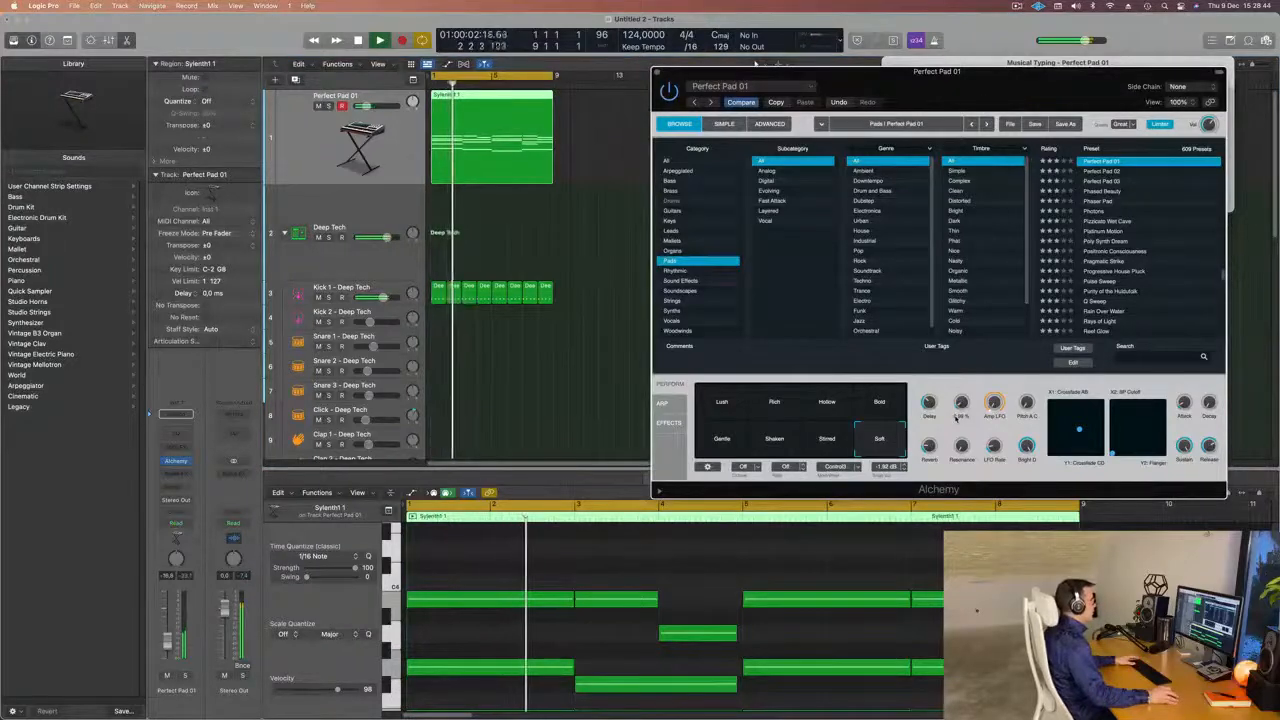
Raise the Perfect Pad 01 track volume to about -12 dB during playback and close the Alchemy window.
{"action": "key", "text": "Return"}
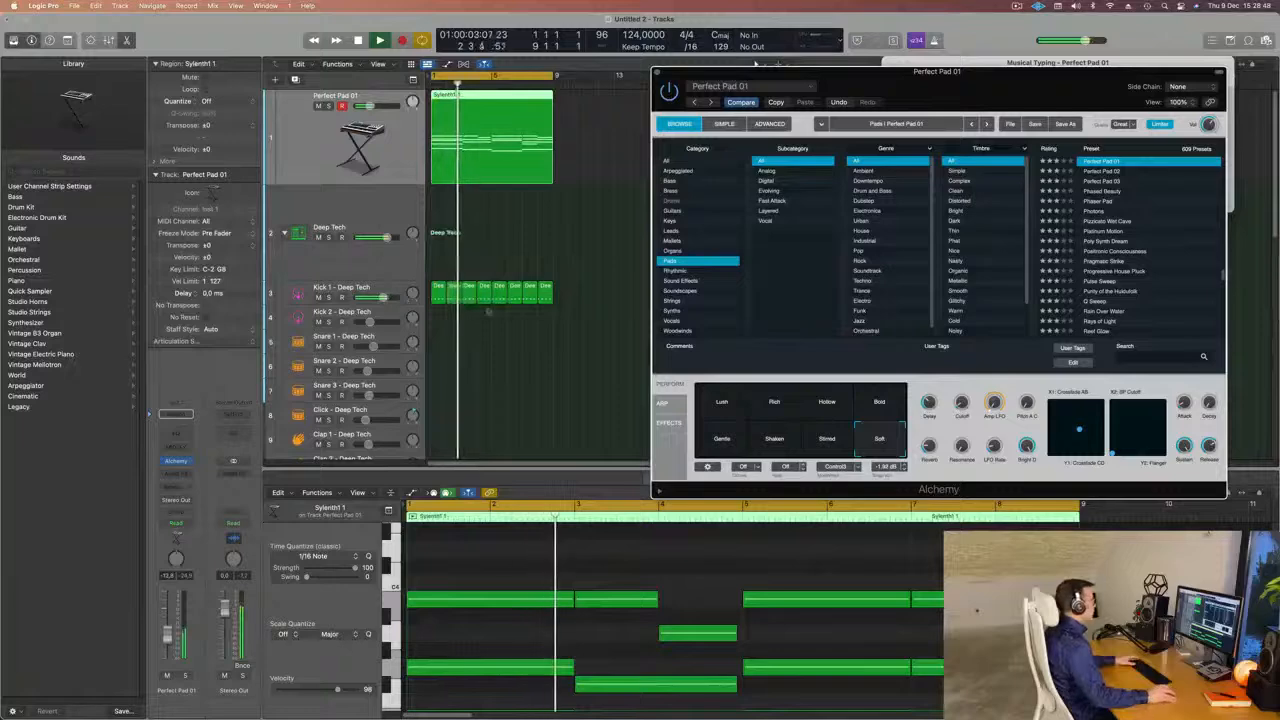
{"action": "left_click_drag", "start_coordinate": [853, 84], "coordinate": [688, 119]}
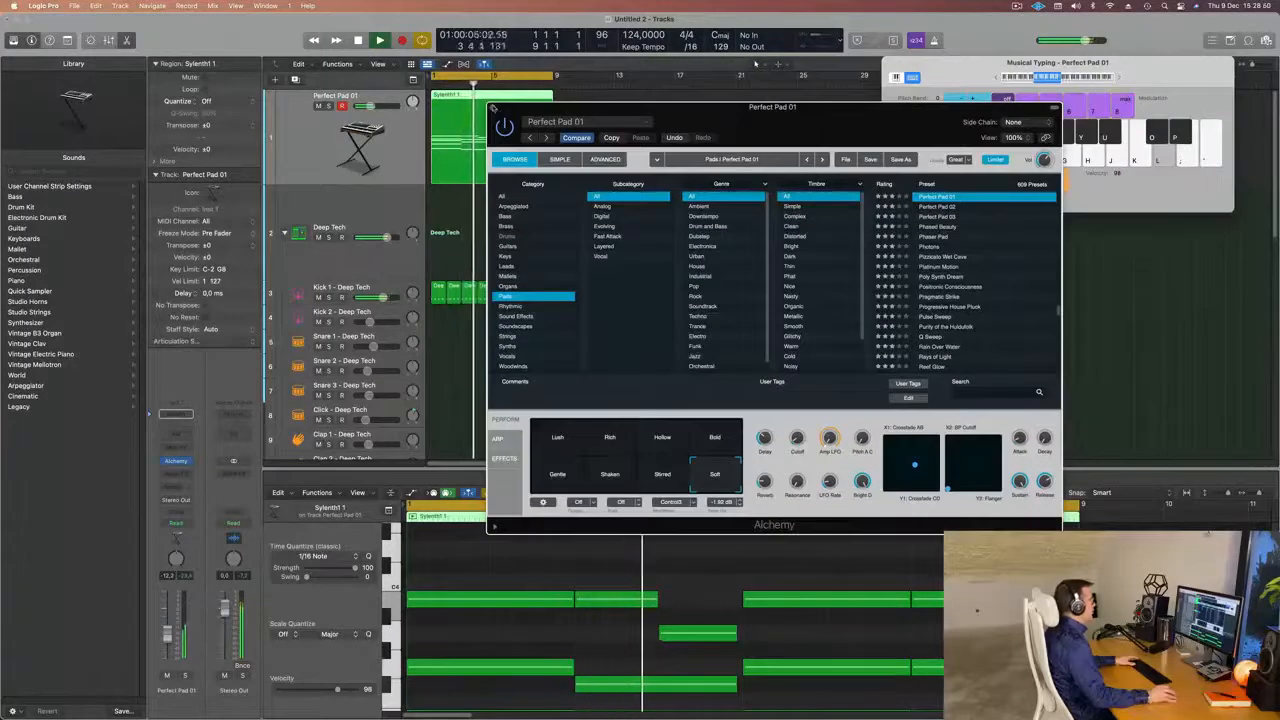
{"action": "left_click", "coordinate": [493, 107]}
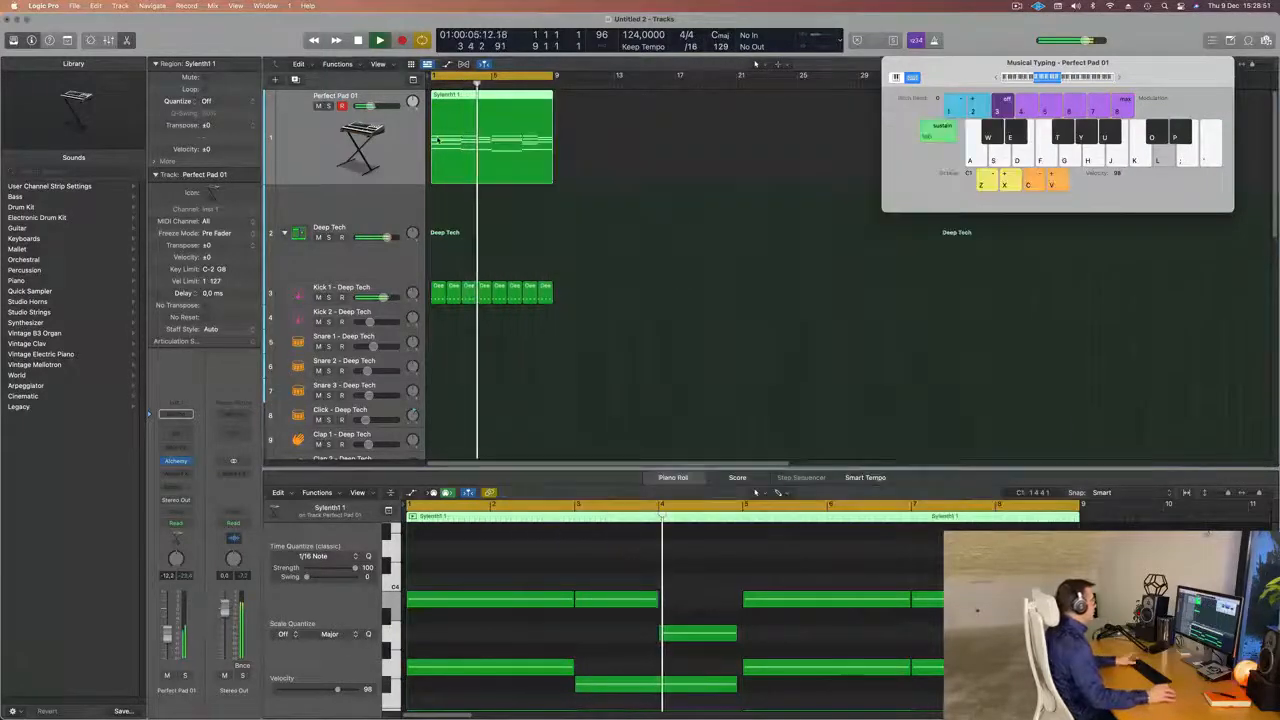
On the Kick 1 track, set the Channel EQ high shelf to about -4.5 dB at 4120 Hz, close the EQ and stop playback.
{"action": "left_click", "coordinate": [395, 288]}
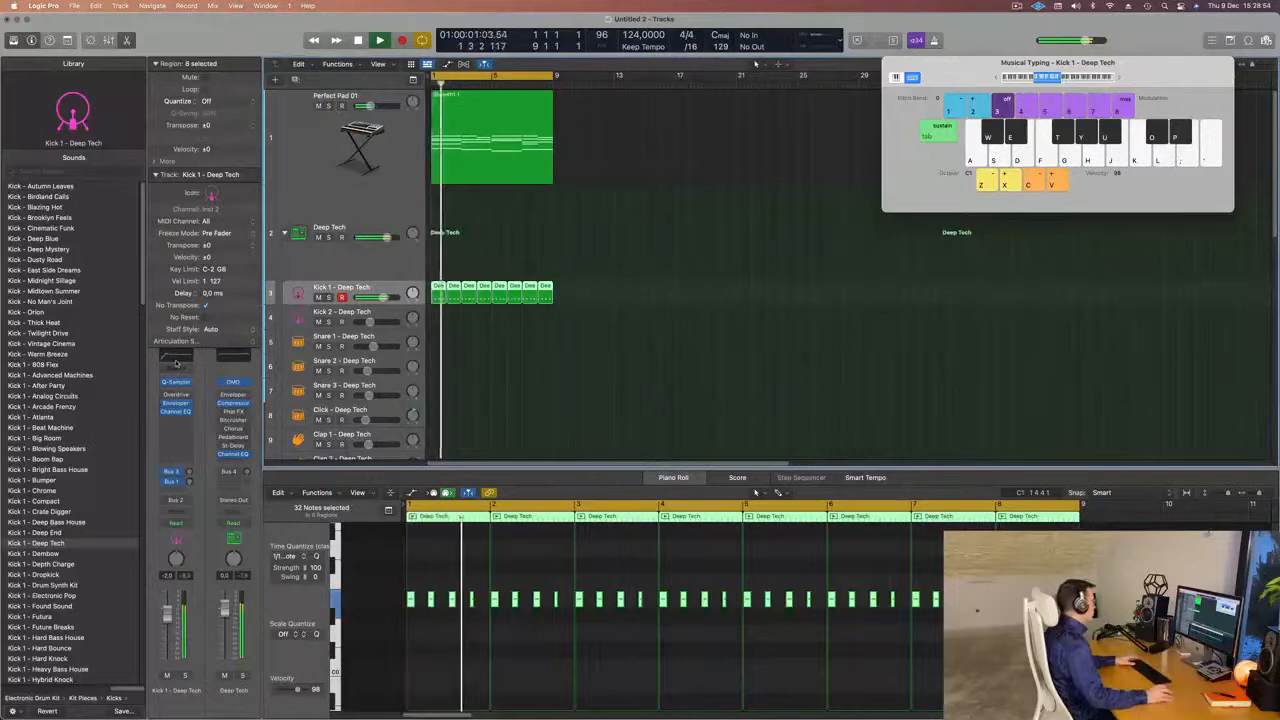
{"action": "left_click", "coordinate": [175, 357]}
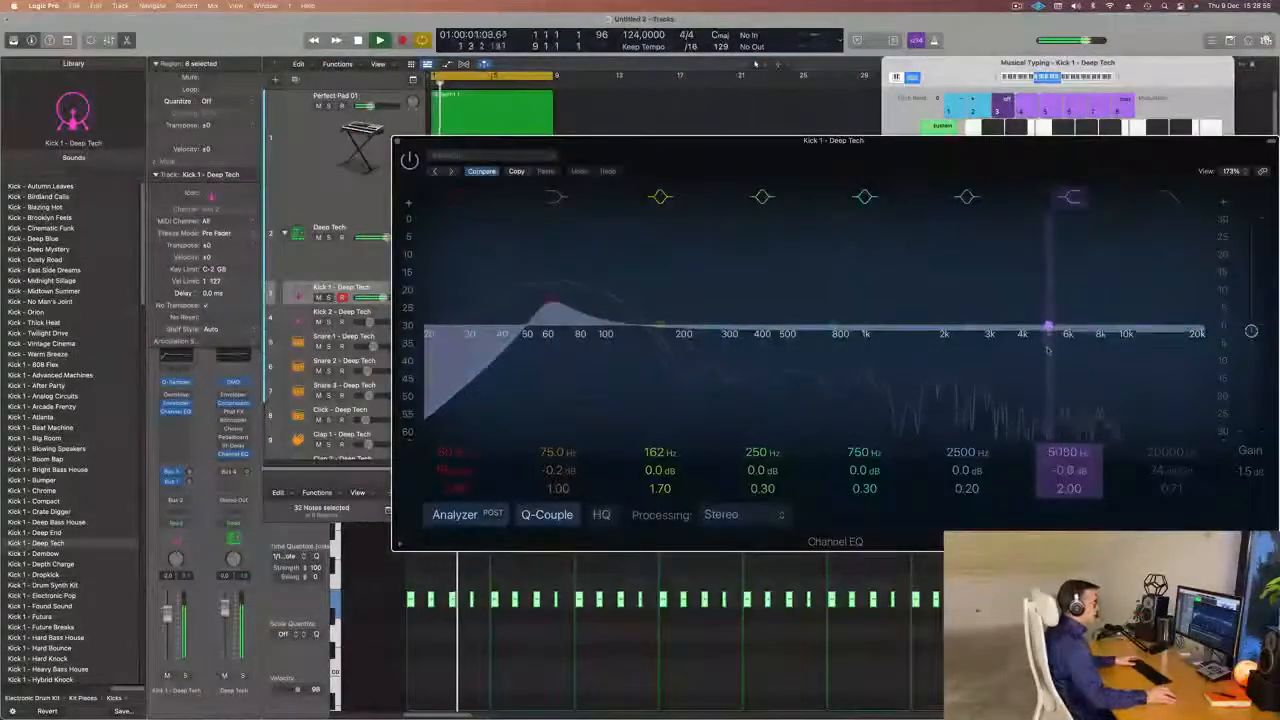
{"action": "mouse_move", "coordinate": [1048, 348]}
{"action": "left_mouse_down"}
{"action": "mouse_move", "coordinate": [1001, 348]}
{"action": "mouse_move", "coordinate": [1026, 347]}
{"action": "left_mouse_up"}
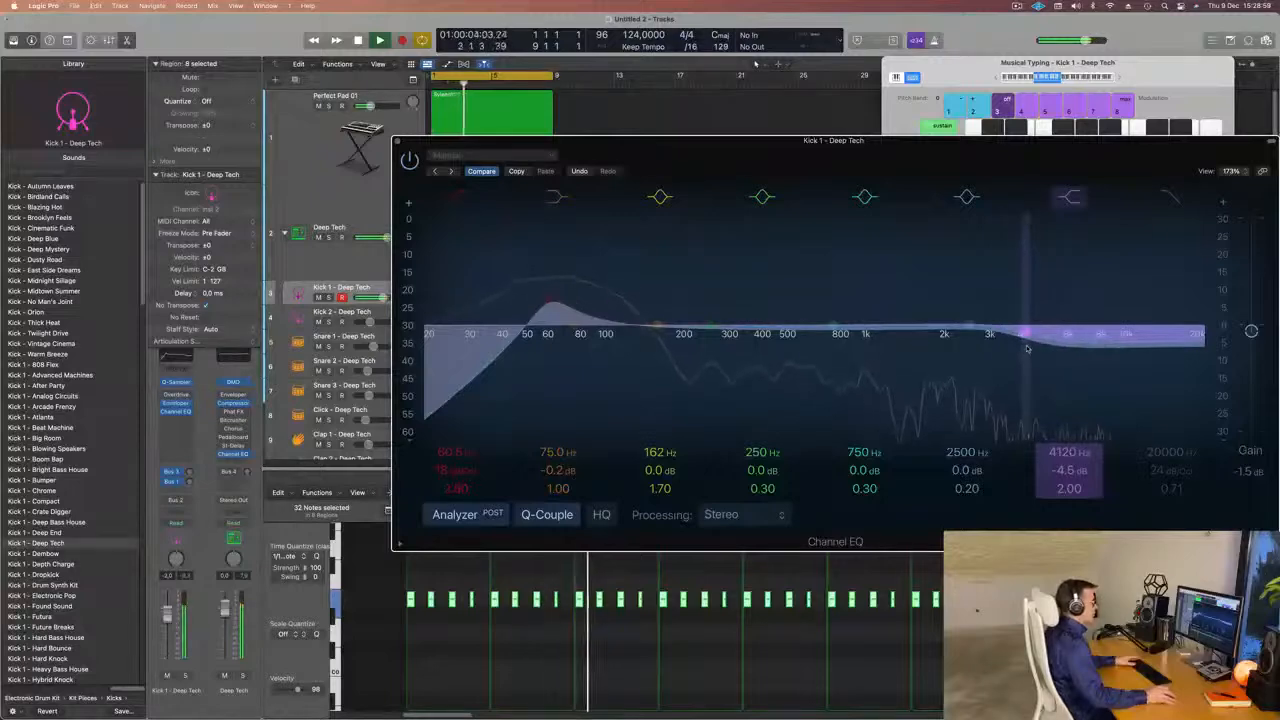
{"action": "left_click", "coordinate": [396, 141]}
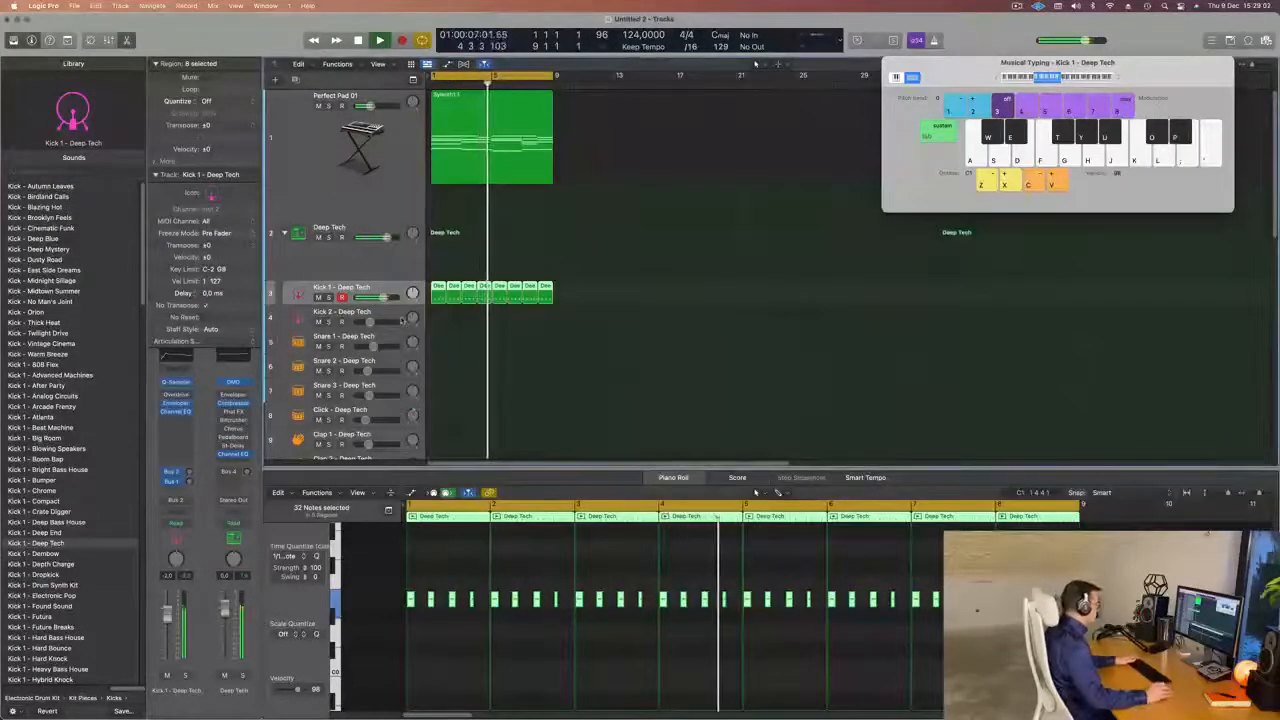
{"action": "key", "text": "space"}
Copy the first one-bar Kick 1 region to the Hi-Hat Open track, shift its four notes onto the off-beats and play the result.
{"action": "scroll", "coordinate": [428, 250], "scroll_direction": "down", "scroll_amount": 2}
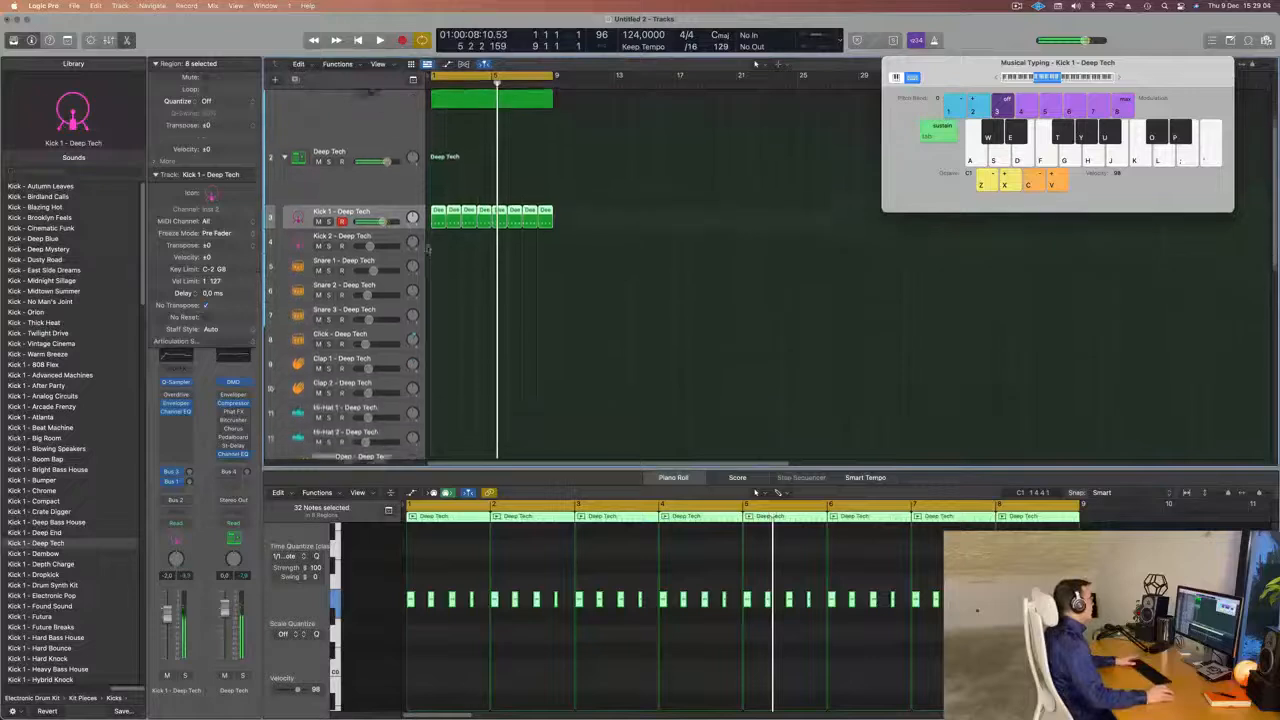
{"action": "scroll", "coordinate": [428, 250], "scroll_direction": "down", "scroll_amount": 1}
{"action": "left_click", "coordinate": [436, 198]}
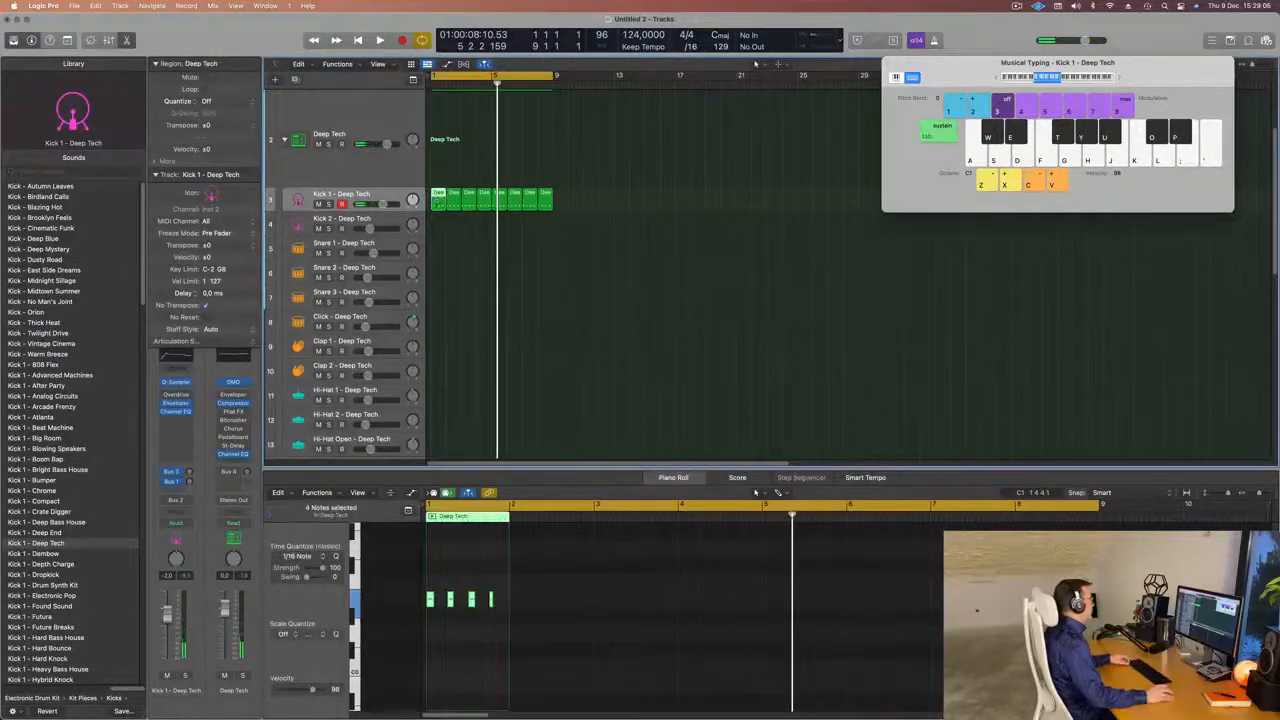
{"action": "left_click_drag", "start_coordinate": [436, 198], "coordinate": [436, 445]}
{"action": "left_click_drag", "start_coordinate": [495, 583], "coordinate": [415, 613]}
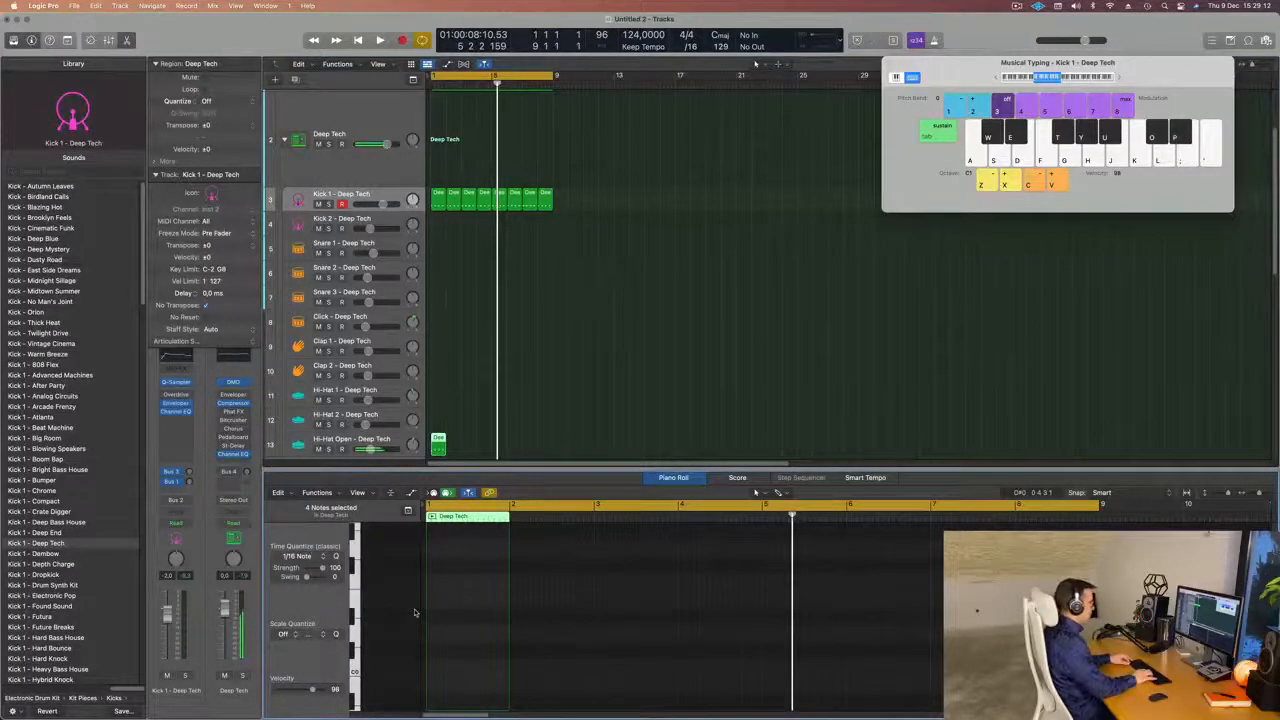
{"action": "key", "text": "space"}
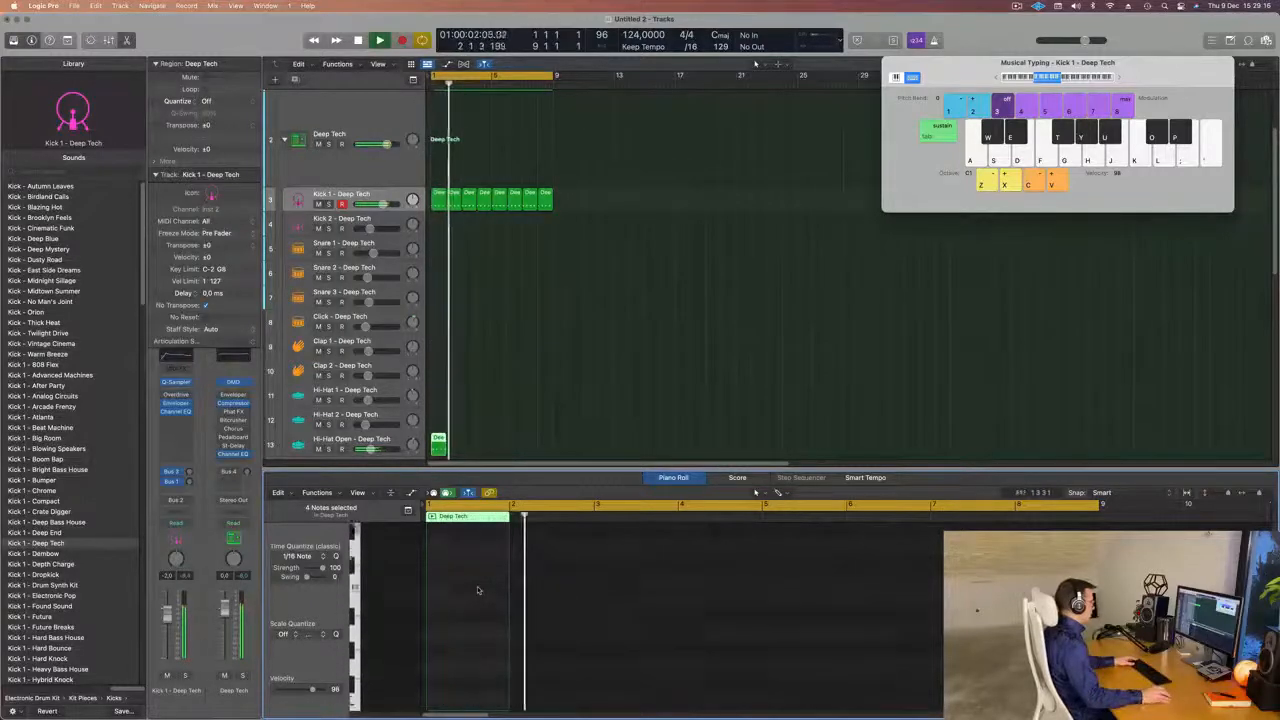
{"action": "key", "text": "space"}
{"action": "key", "text": "space"}
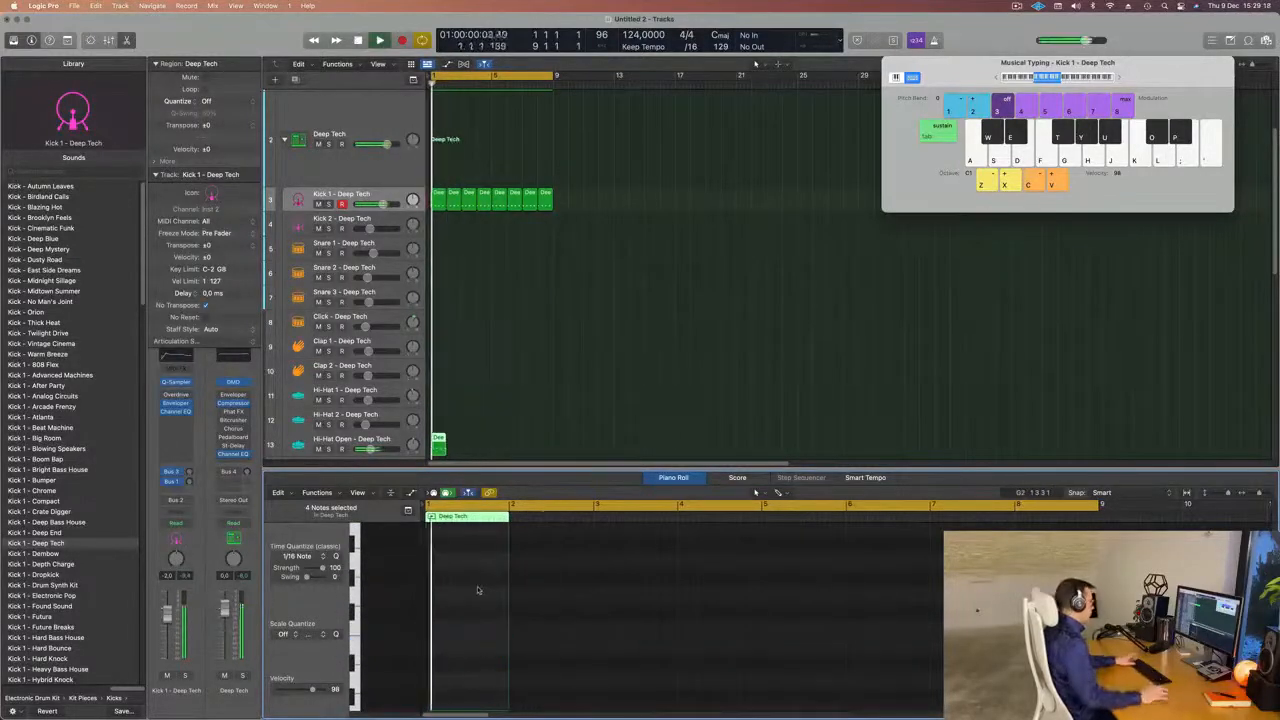
{"action": "key", "text": "space"}
Repeat the one-bar Hi-Hat Open region until it fills bars 1 to 8, and start playback.
{"action": "left_click_drag", "start_coordinate": [477, 440], "coordinate": [436, 457]}
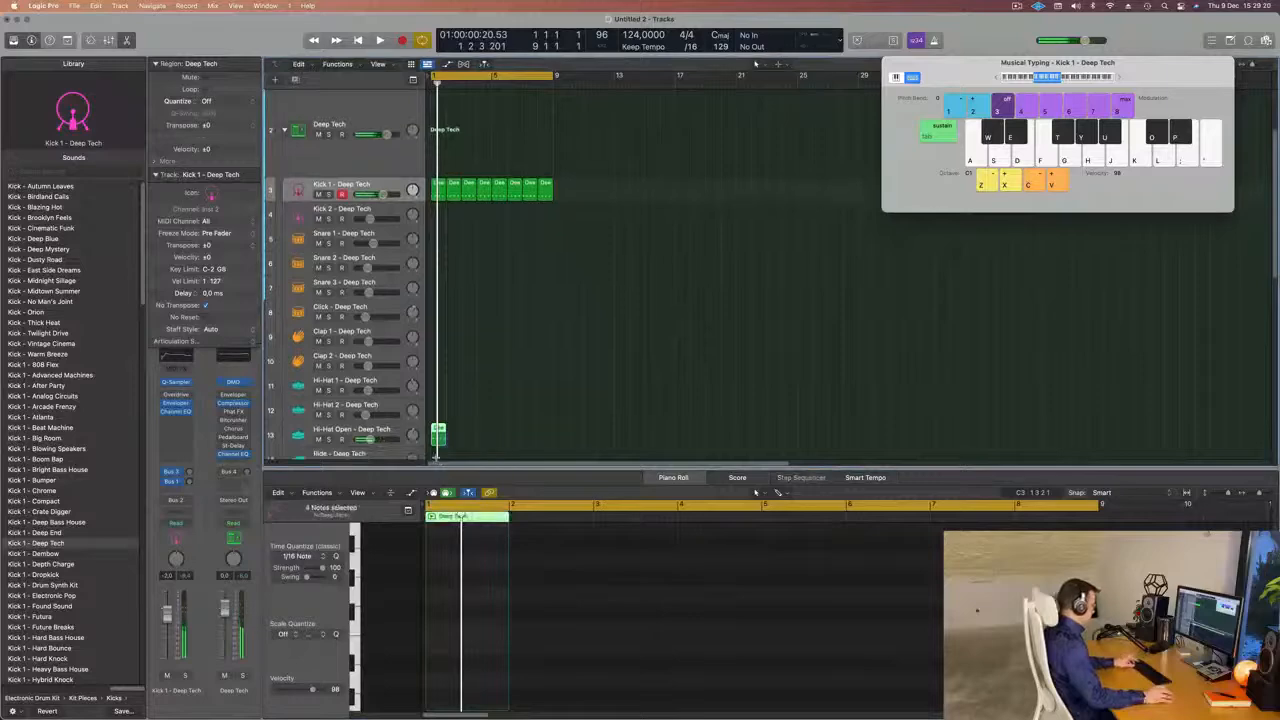
{"action": "key", "text": "super+r"}
{"action": "key", "text": "super+r"}
{"action": "key", "text": "super+r"}
{"action": "key", "text": "super+r"}
{"action": "key", "text": "super+r"}
{"action": "key", "text": "super+r"}
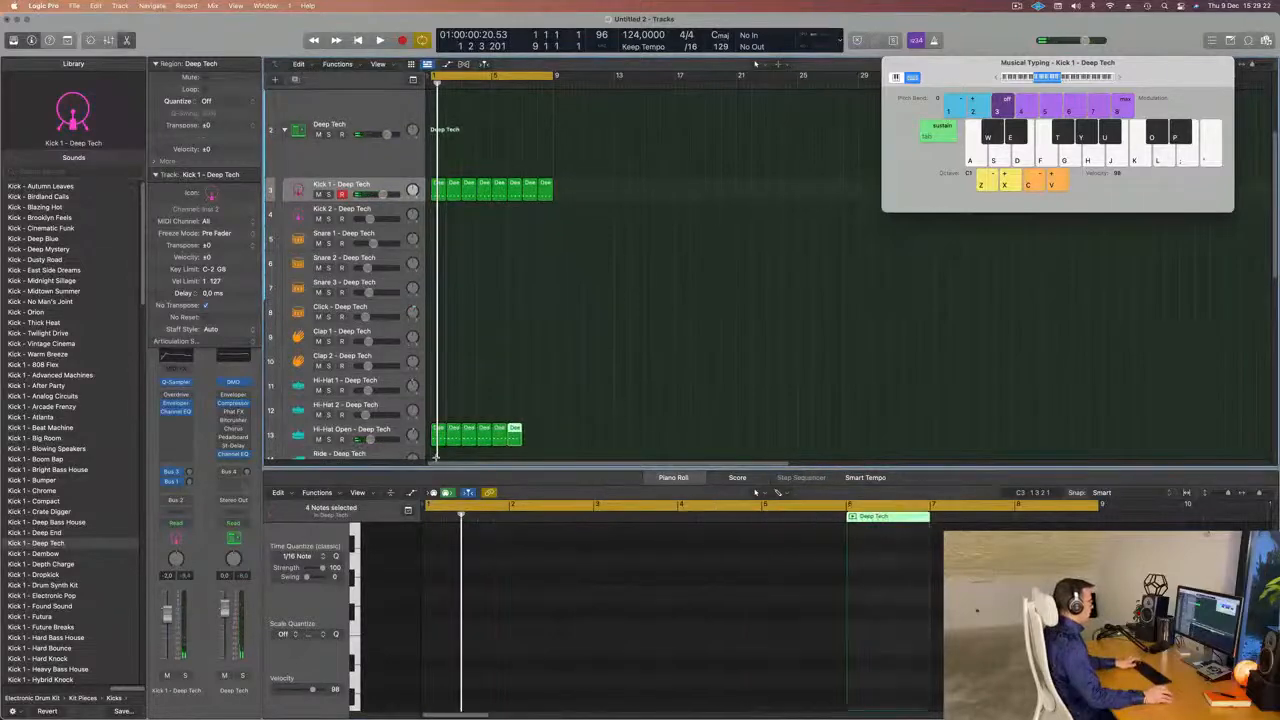
{"action": "key", "text": "super+r"}
{"action": "key", "text": "space"}
Select the Hi-Hat Open track and lower its volume to about -16.4 dB while playing the loop.
{"action": "left_click", "coordinate": [391, 430]}
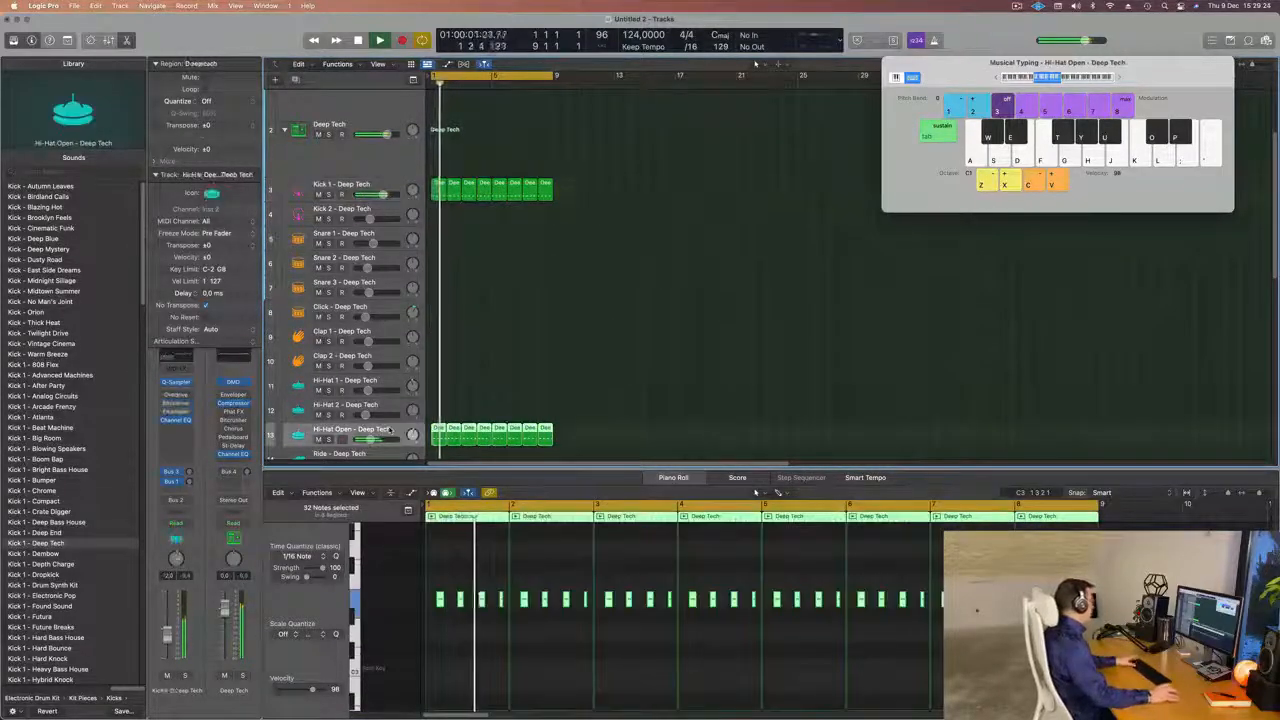
{"action": "key", "text": "space"}
{"action": "key", "text": "space"}
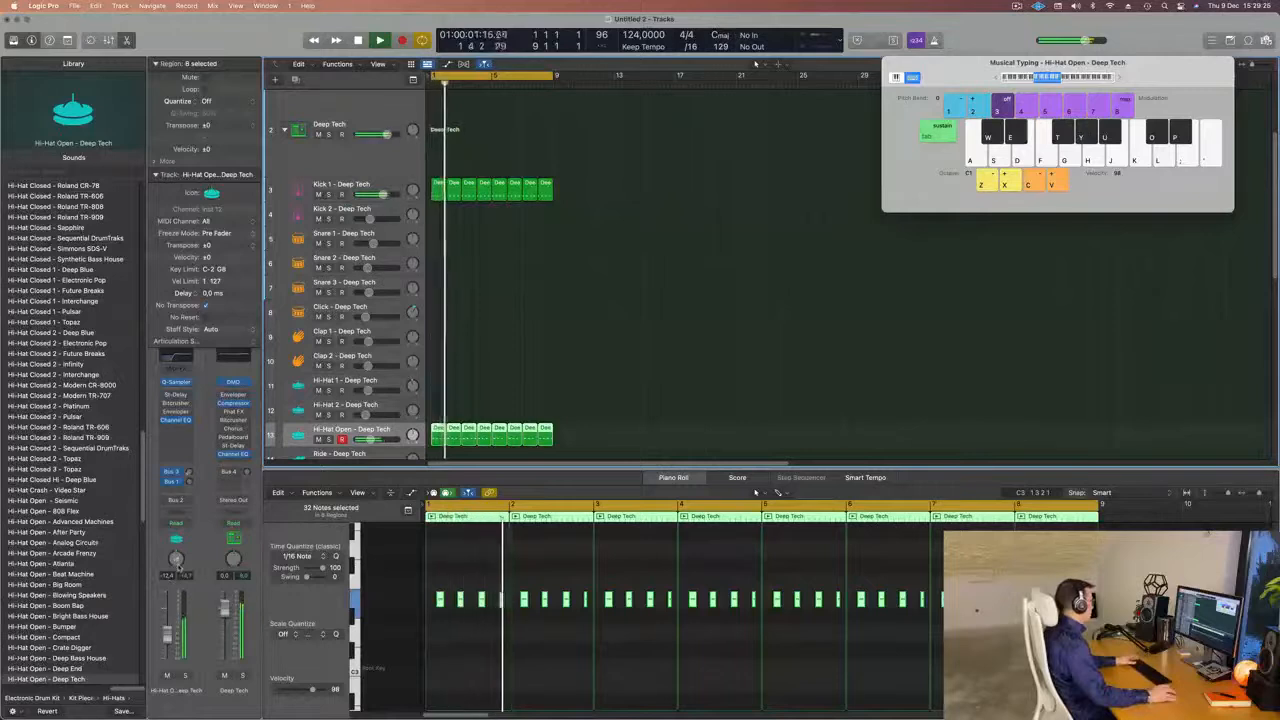
{"action": "key", "text": "space"}
{"action": "key", "text": "space"}
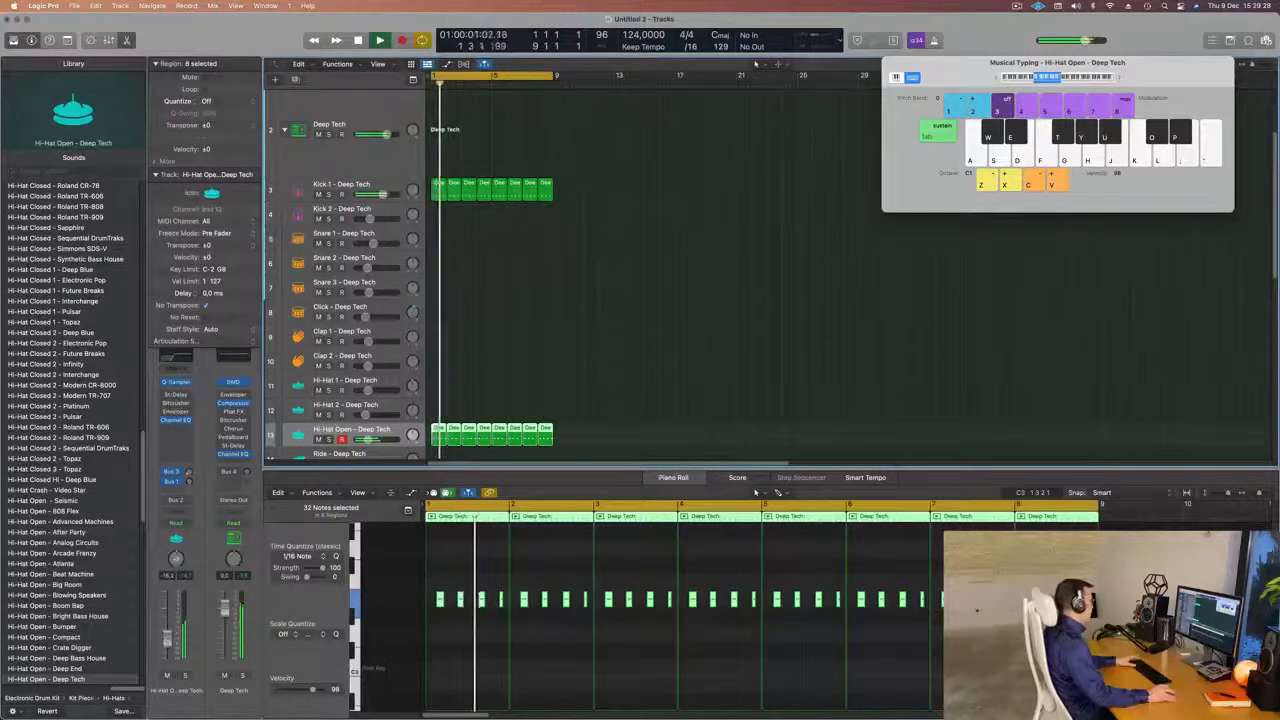
{"action": "left_click_drag", "start_coordinate": [168, 635], "coordinate": [168, 641]}
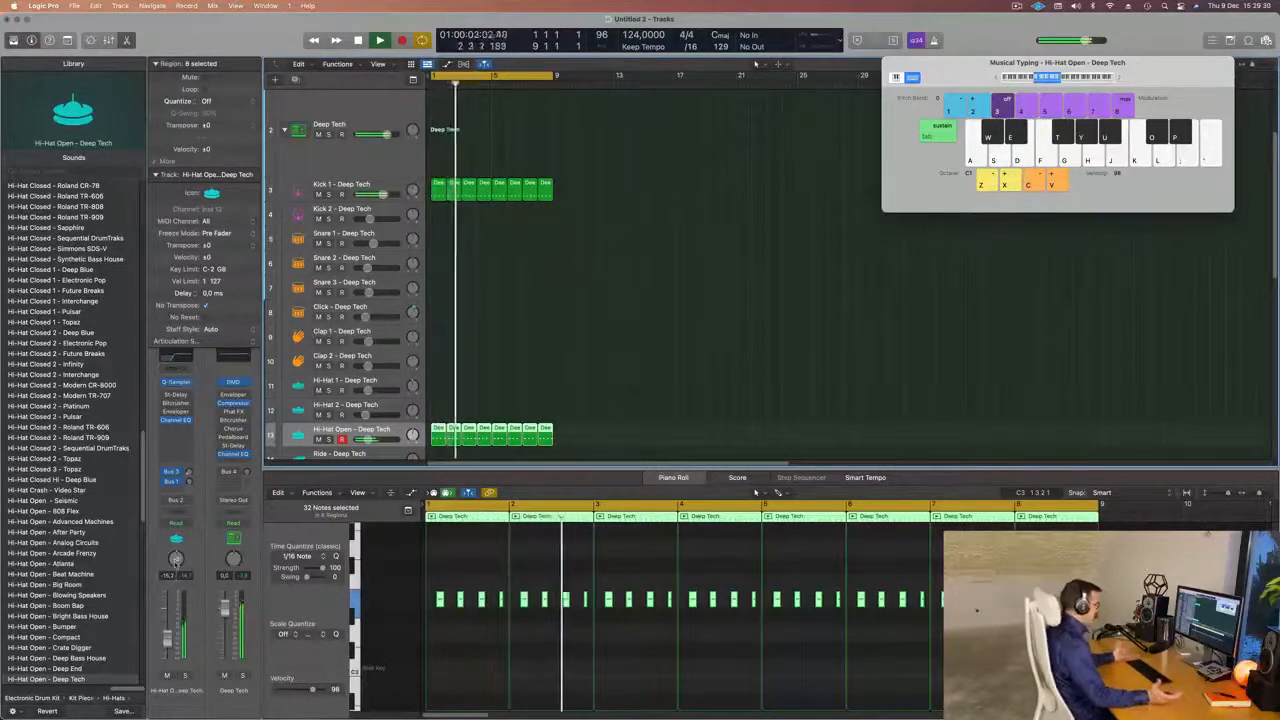
{"action": "key", "text": "space"}
{"action": "key", "text": "space"}
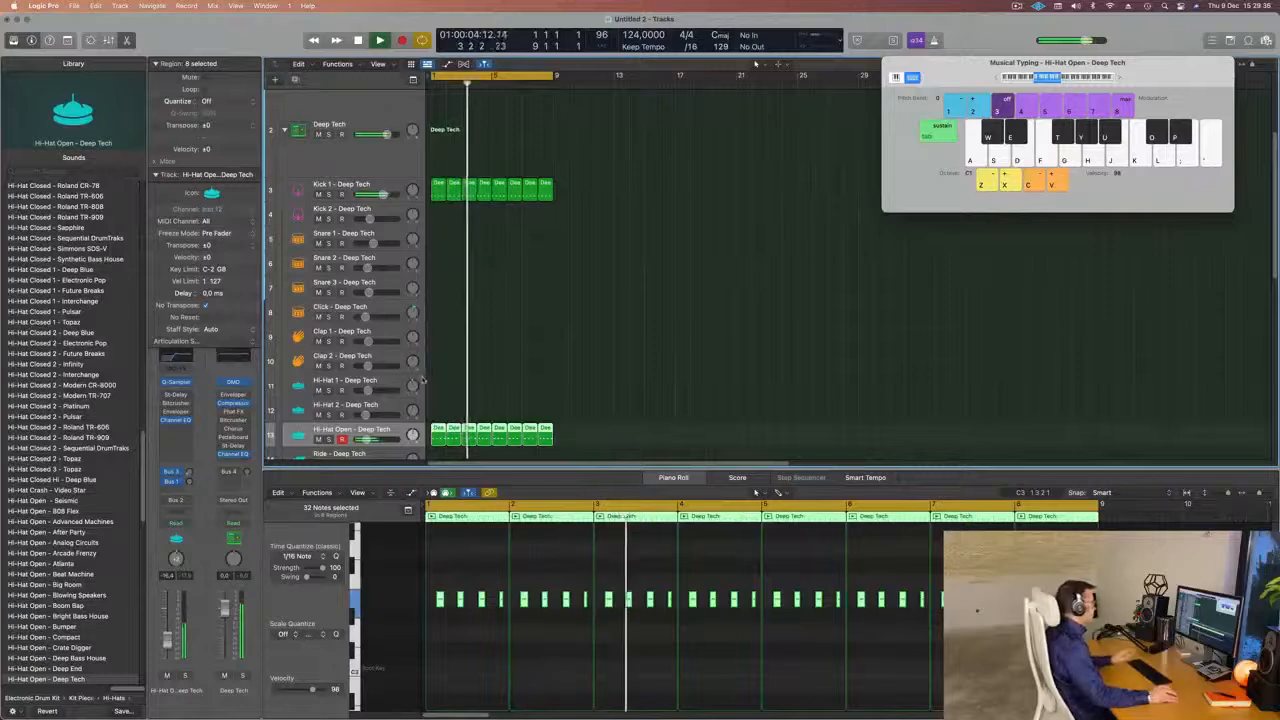
Copy the first Kick 1 region to the Clap 1 track, leave only one note at the start of the bar and play it back.
{"action": "scroll", "coordinate": [605, 382], "scroll_direction": "down", "scroll_amount": 2}
{"action": "scroll", "coordinate": [605, 382], "scroll_direction": "down", "scroll_amount": 2}
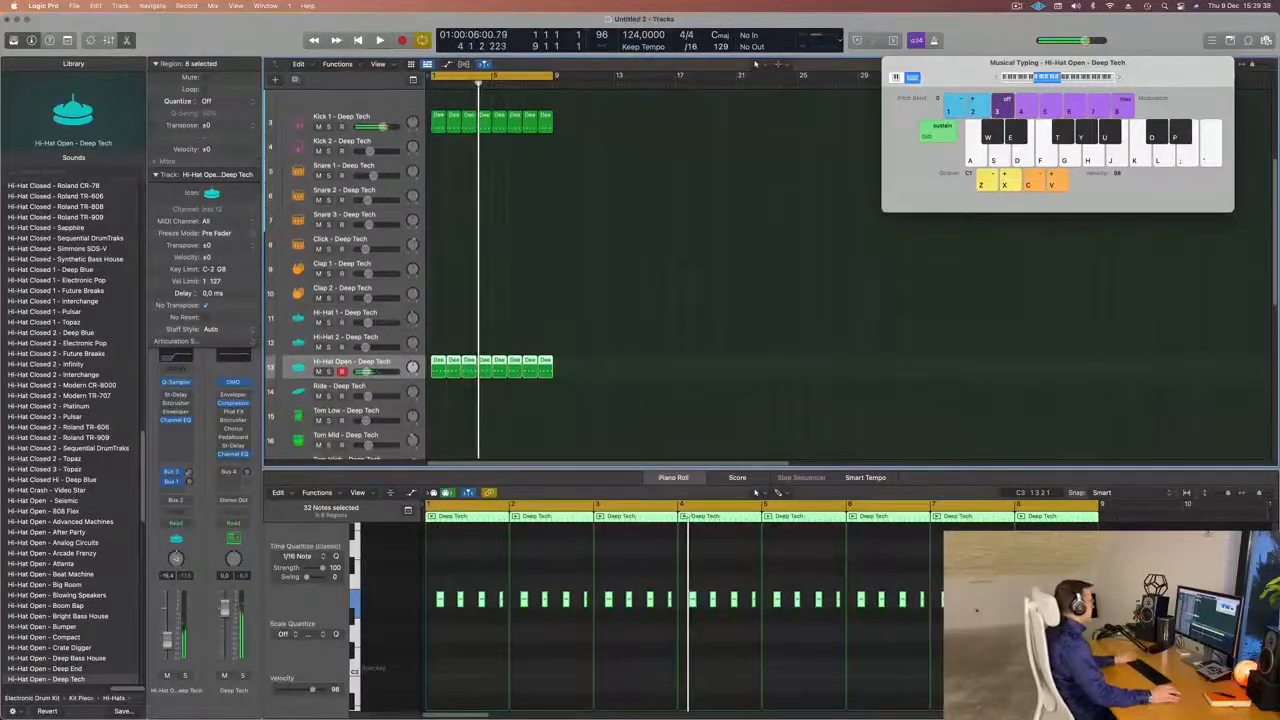
{"action": "left_click", "coordinate": [437, 119]}
{"action": "left_click_drag", "start_coordinate": [437, 119], "coordinate": [434, 267]}
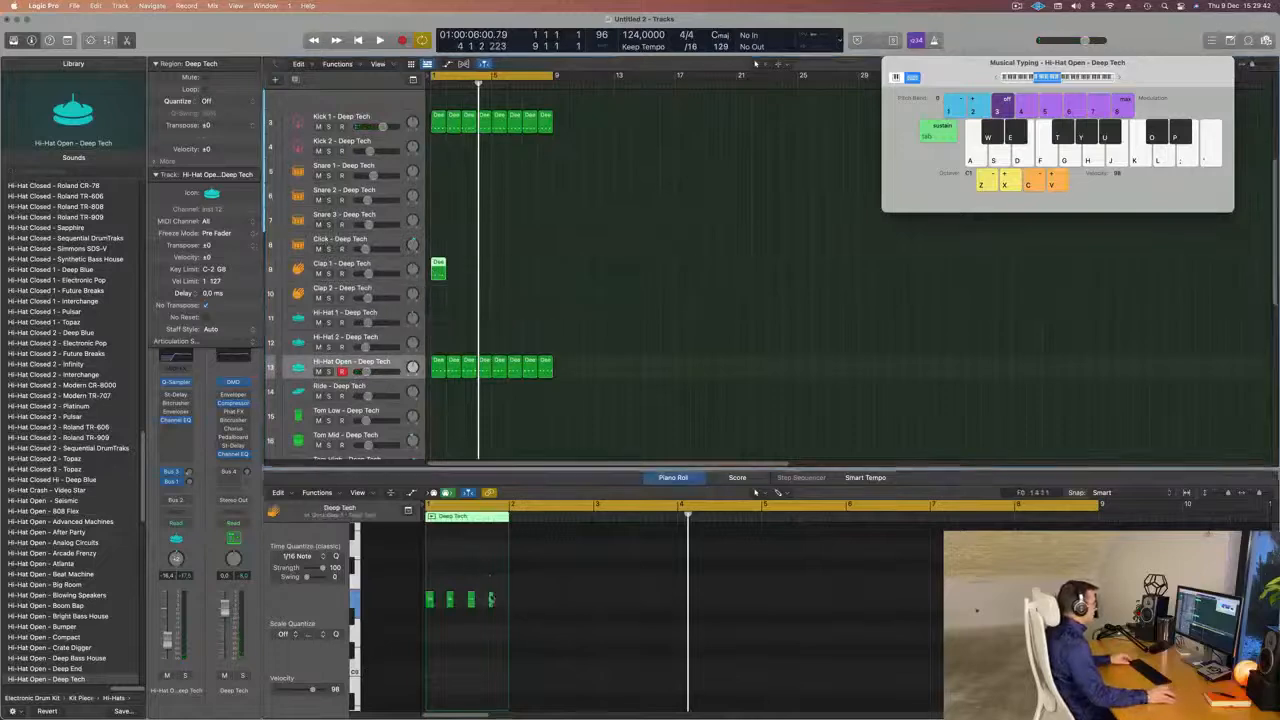
{"action": "left_click_drag", "start_coordinate": [450, 622], "coordinate": [450, 622]}
{"action": "key", "text": "Delete"}
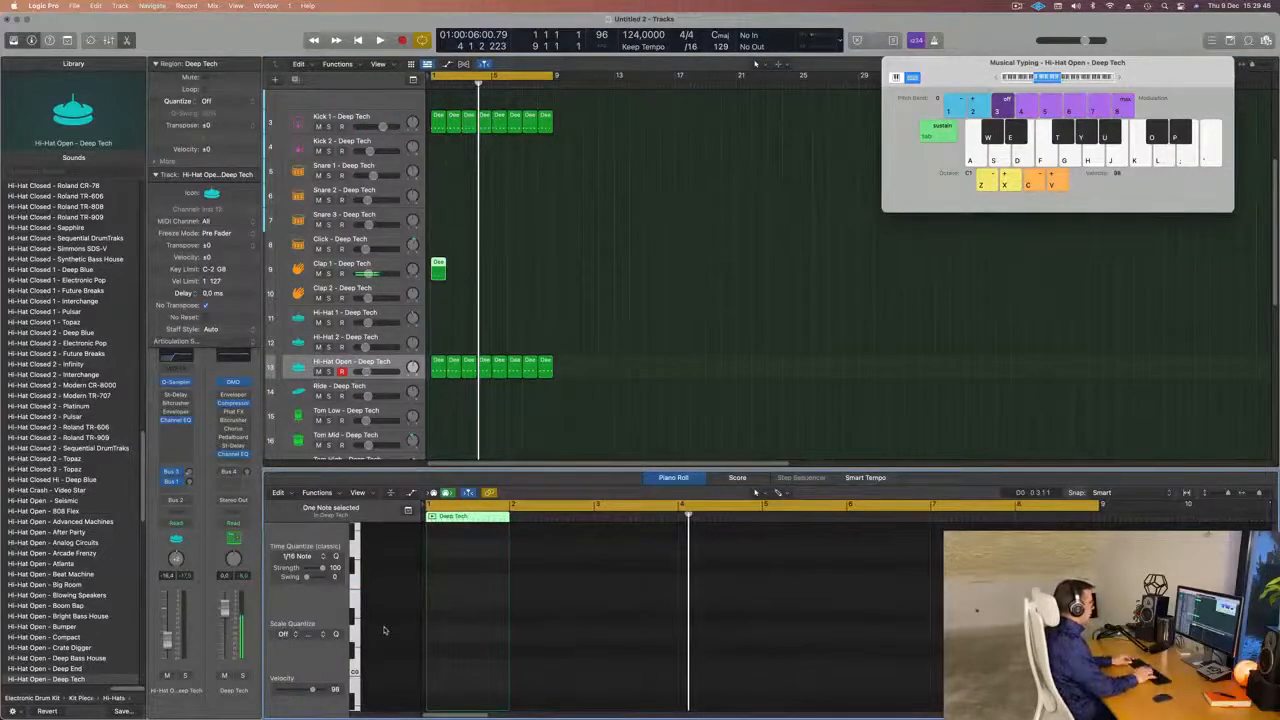
{"action": "key", "text": "space"}
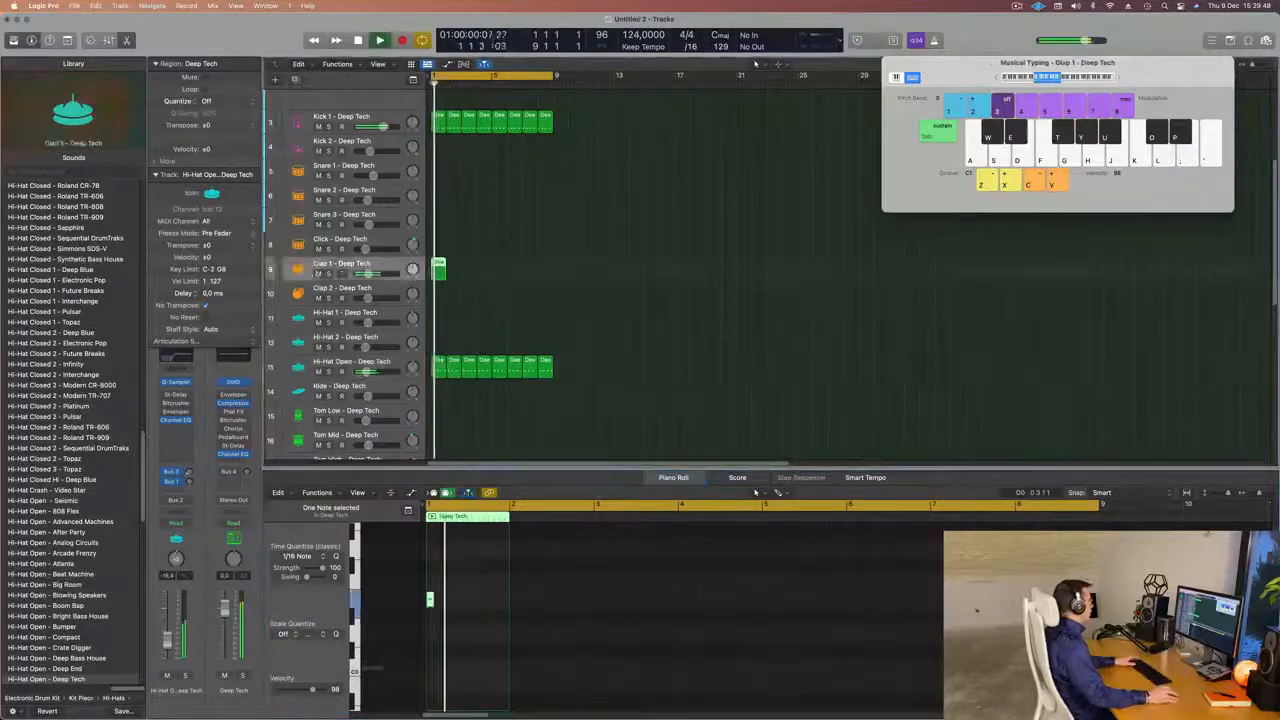
{"action": "key", "text": "space"}
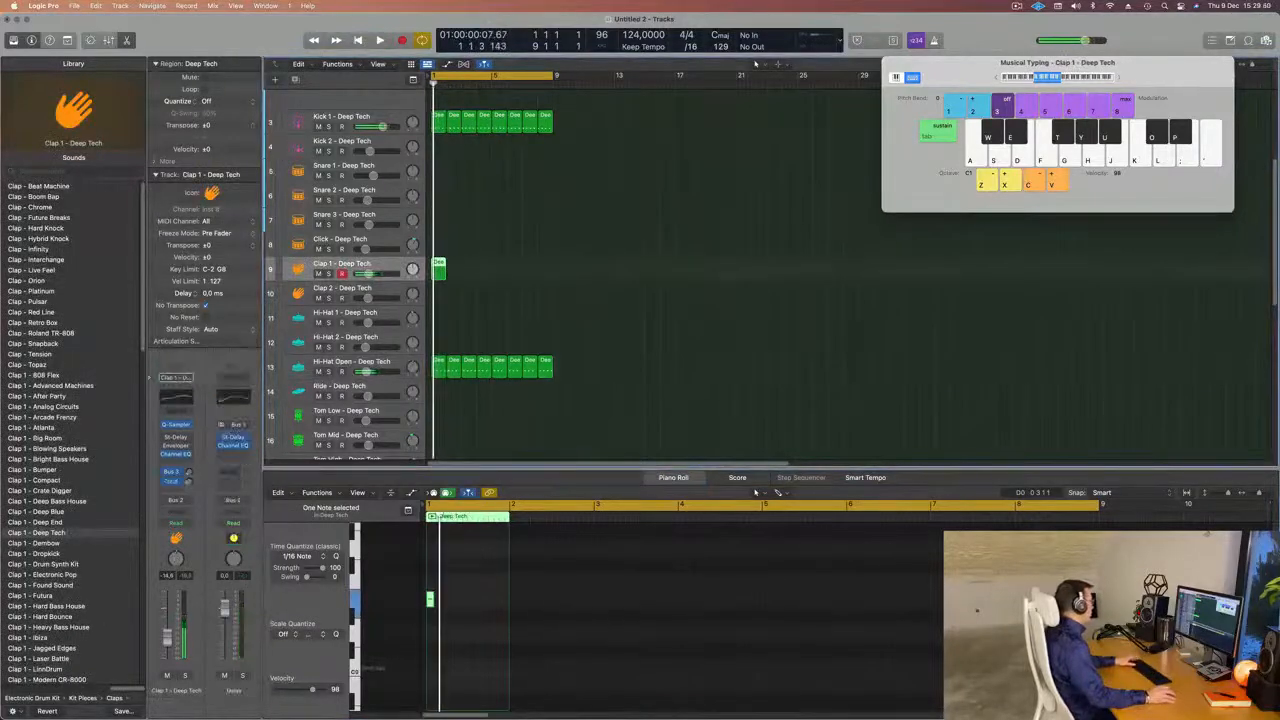
{"action": "key", "text": "space"}
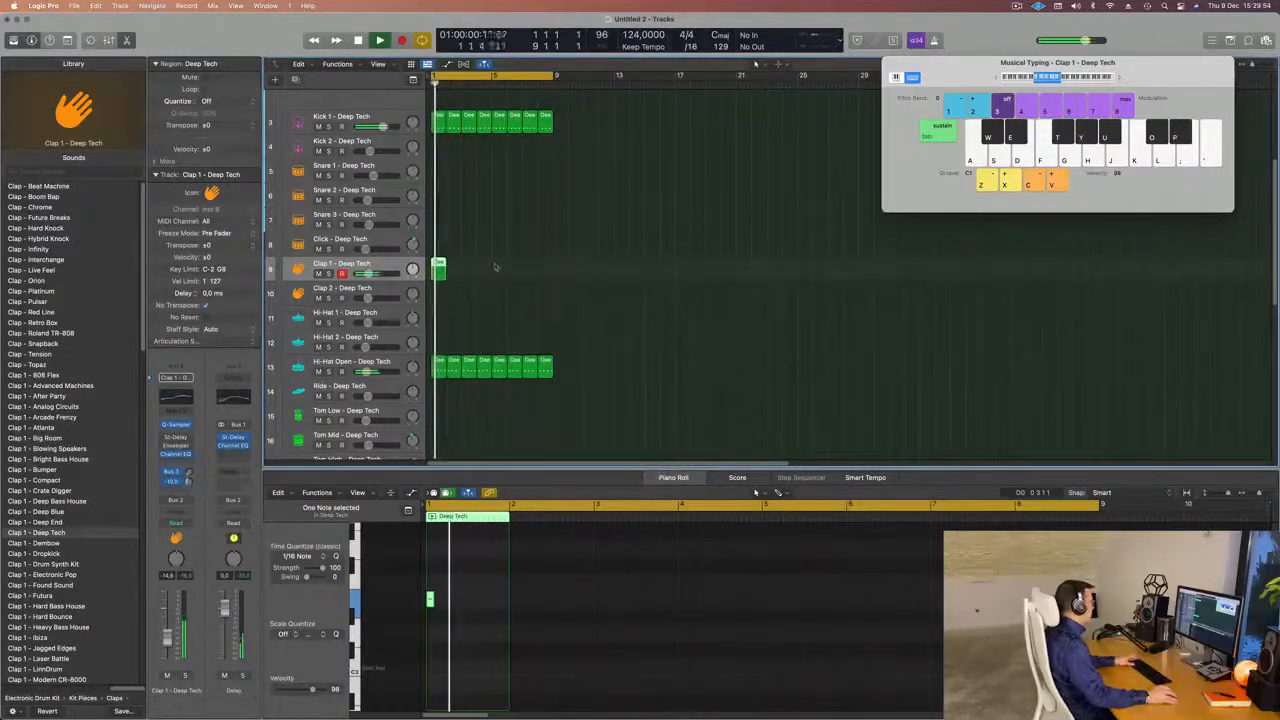
Repeat the one-bar Clap 1 region until it fills bars 1 to 8.
{"action": "left_click", "coordinate": [463, 283]}
{"action": "left_click_drag", "start_coordinate": [463, 283], "coordinate": [441, 292]}
{"action": "key", "text": "super+r"}
{"action": "key", "text": "super+r"}
{"action": "key", "text": "super+r"}
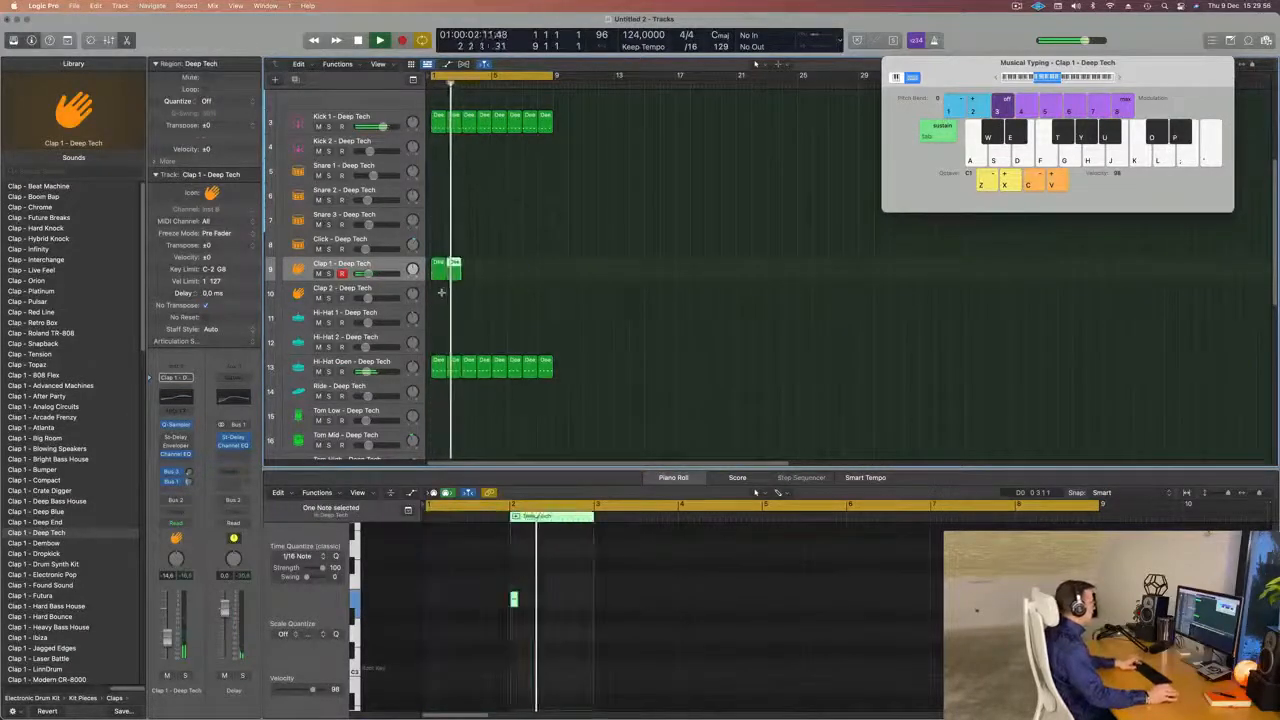
{"action": "key", "text": "super+r"}
{"action": "key", "text": "super+r"}
{"action": "key", "text": "super+r"}
{"action": "key", "text": "super+r"}
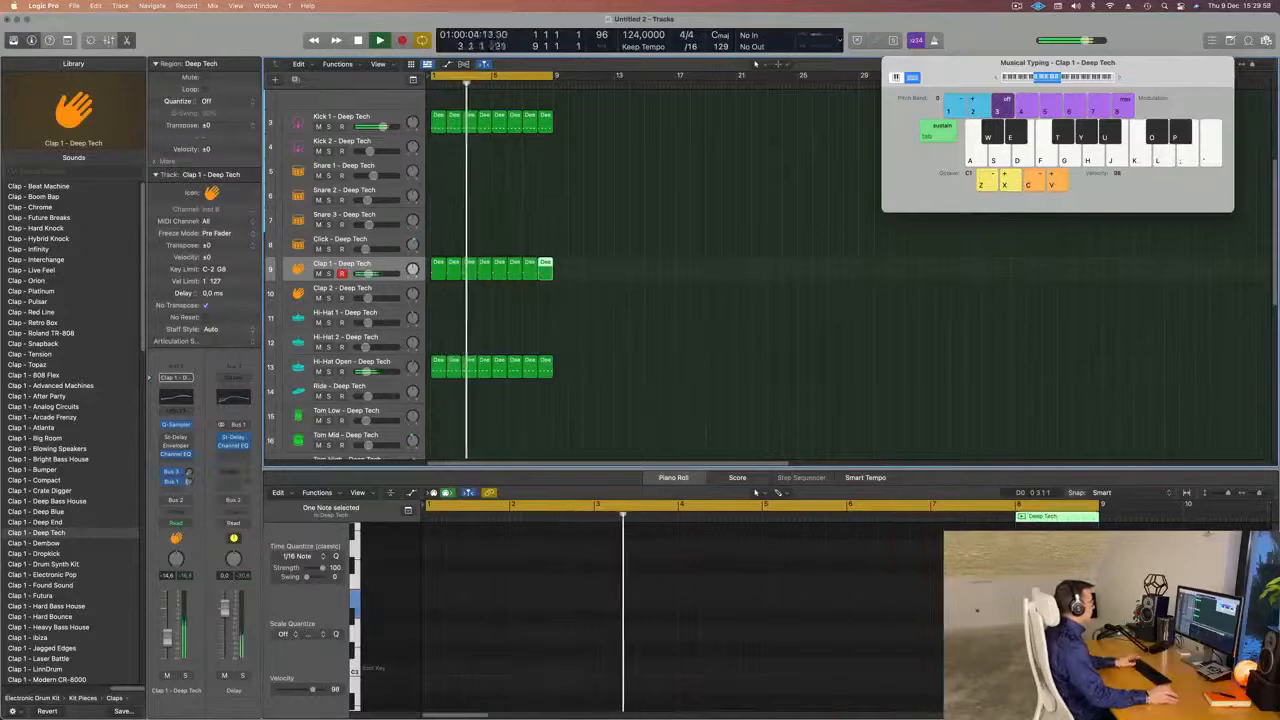
Play the clap pattern from the start, lower the Clap 1 volume to about -17.6 dB and reduce the height of the tracks.
{"action": "left_click", "coordinate": [450, 223]}
{"action": "key", "text": "space"}
{"action": "key", "text": "Return"}
{"action": "key", "text": "space"}
{"action": "key", "text": "space"}
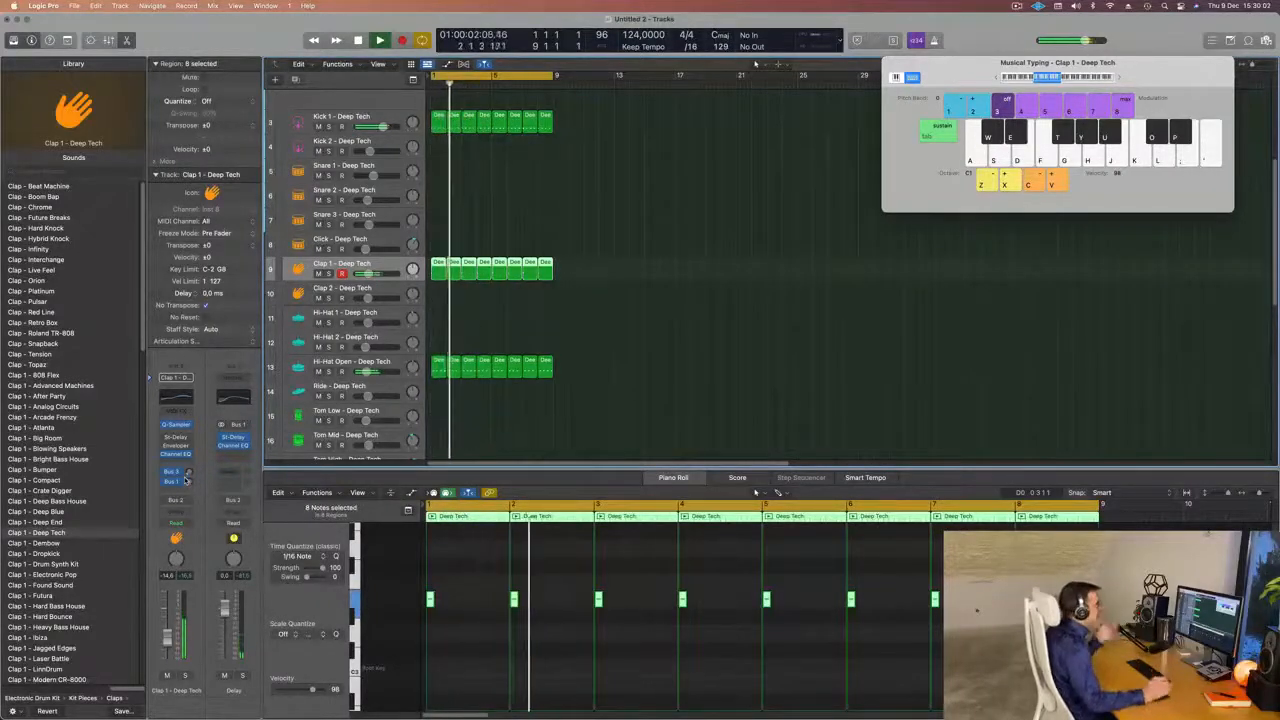
{"action": "key", "text": "super+Up"}
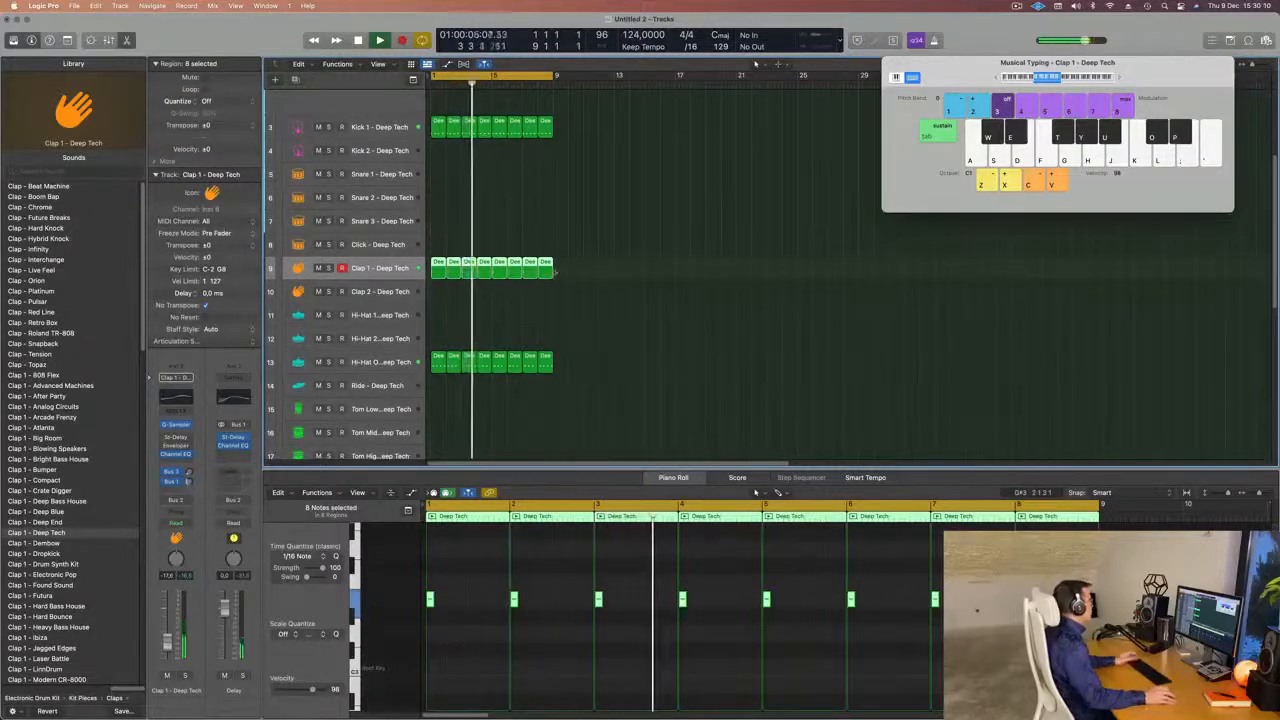
Copy the first one-bar Clap 1 region to the Block track at bar 1 and play the loop.
{"action": "left_click", "coordinate": [550, 318]}
{"action": "scroll", "coordinate": [550, 318], "scroll_direction": "down", "scroll_amount": 1}
{"action": "scroll", "coordinate": [550, 318], "scroll_direction": "down", "scroll_amount": 4}
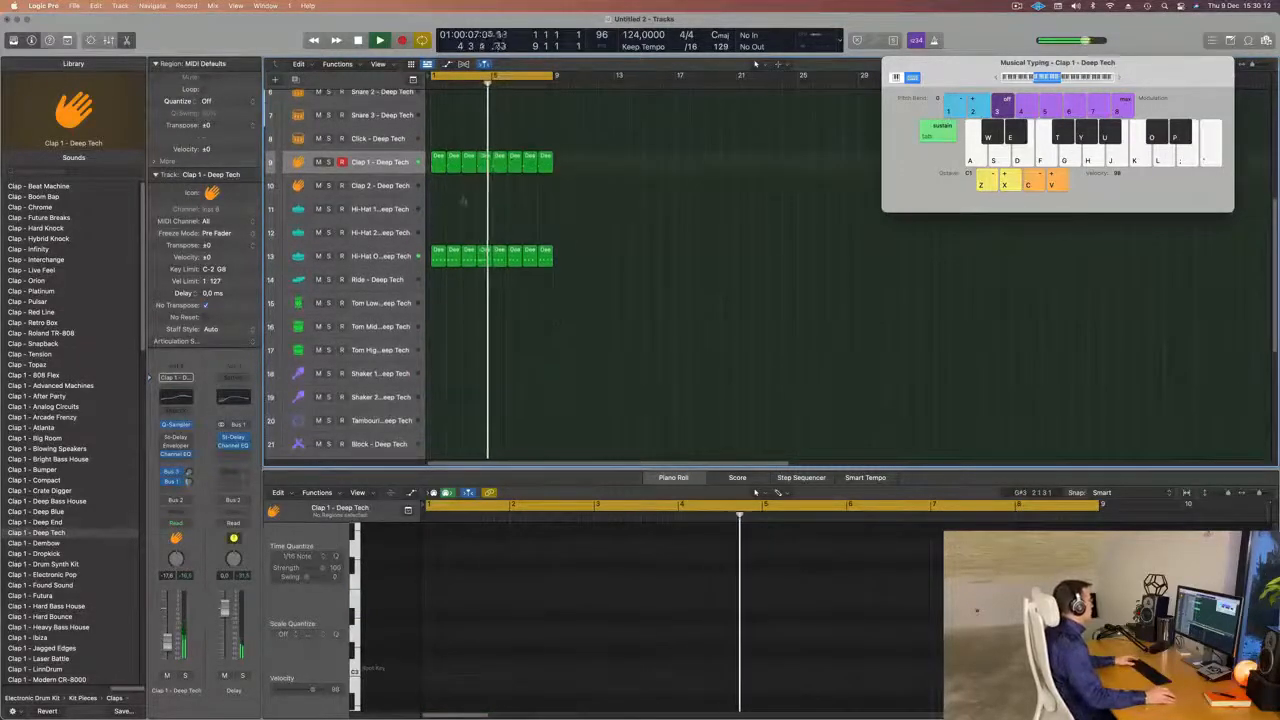
{"action": "left_click", "coordinate": [437, 258]}
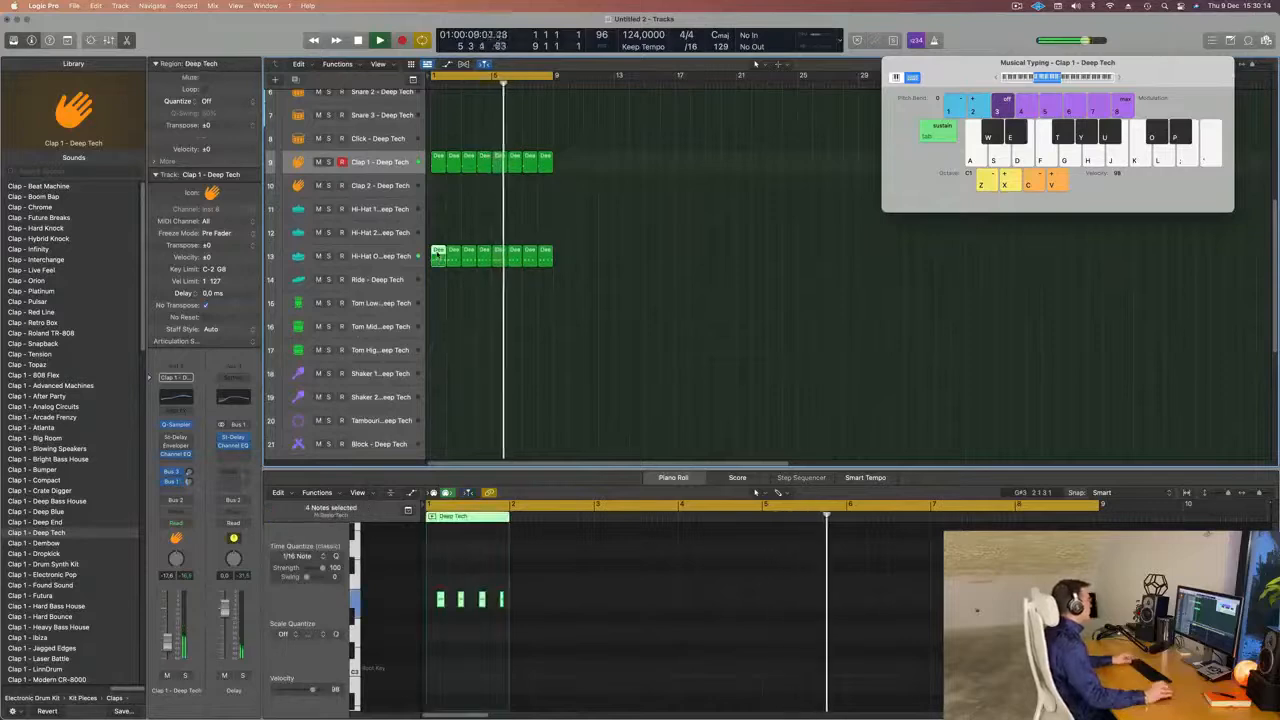
{"action": "scroll", "coordinate": [438, 259], "scroll_direction": "down", "scroll_amount": 1}
{"action": "scroll", "coordinate": [437, 259], "scroll_direction": "down", "scroll_amount": 2}
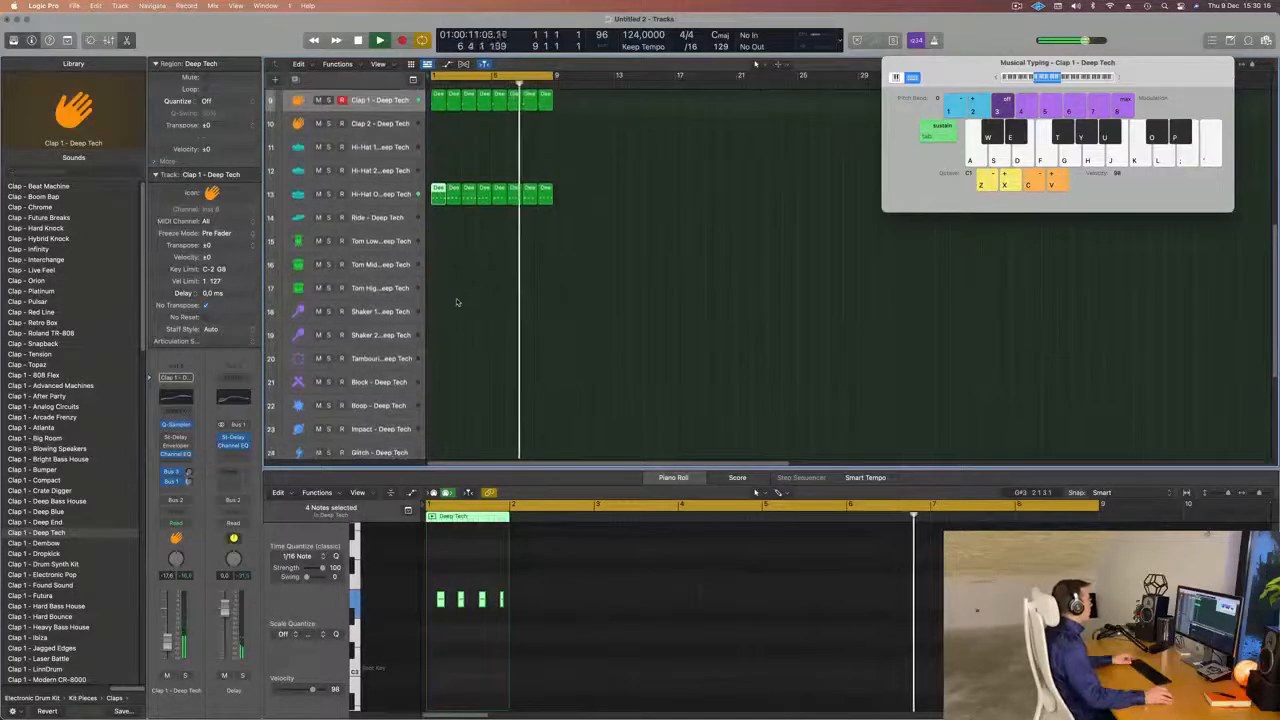
{"action": "scroll", "coordinate": [490, 261], "scroll_direction": "down", "scroll_amount": 1}
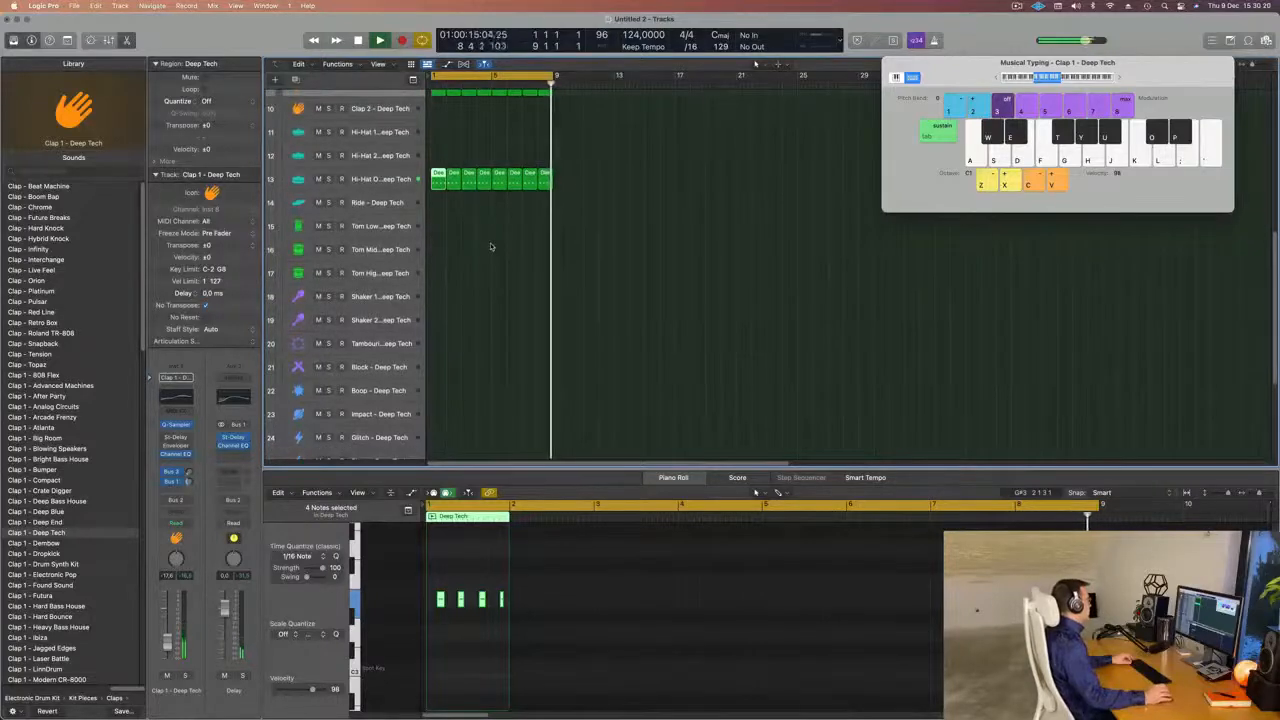
{"action": "scroll", "coordinate": [490, 237], "scroll_direction": "up", "scroll_amount": 3}
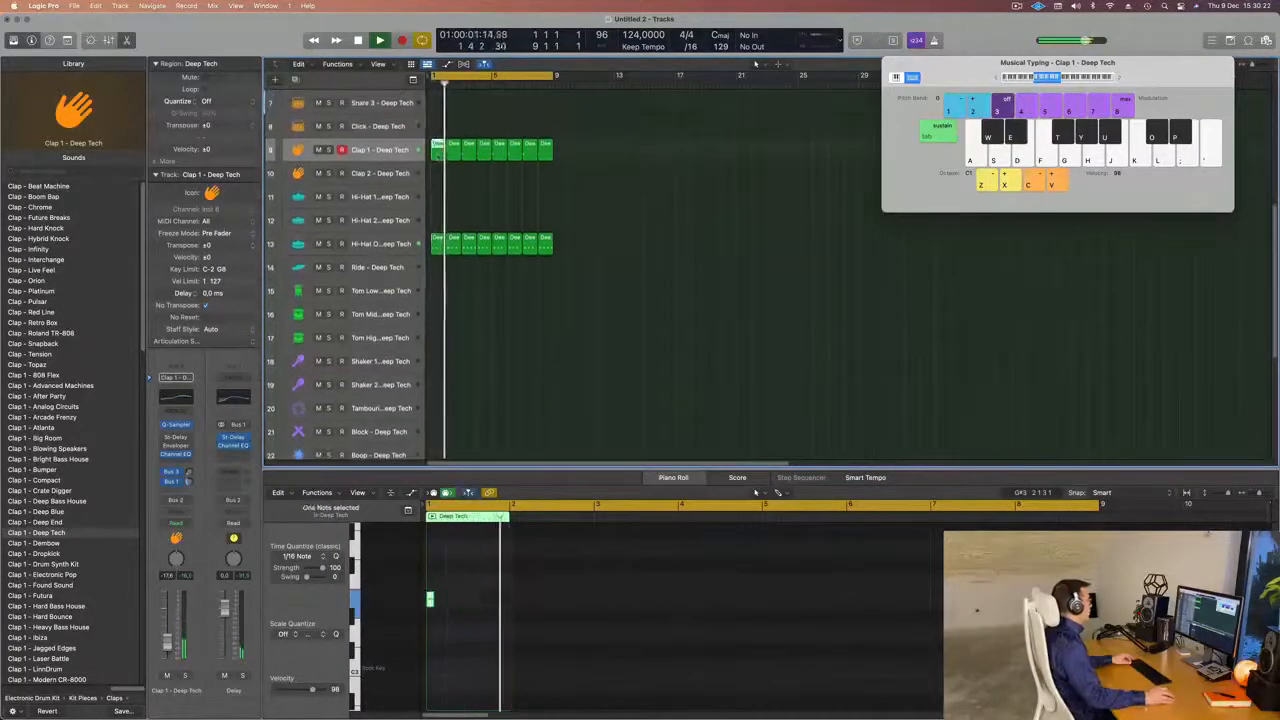
{"action": "key", "text": "space"}
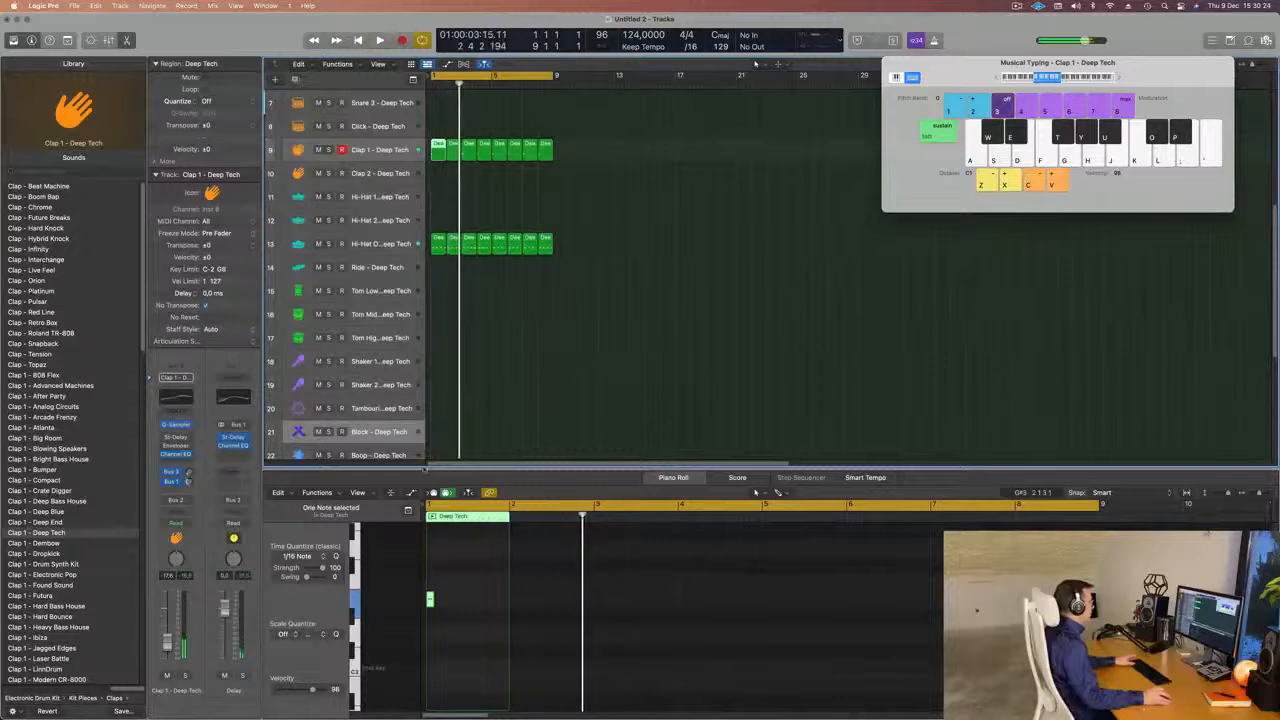
{"action": "left_click_drag", "start_coordinate": [437, 148], "coordinate": [438, 433]}
{"action": "key", "text": "space"}
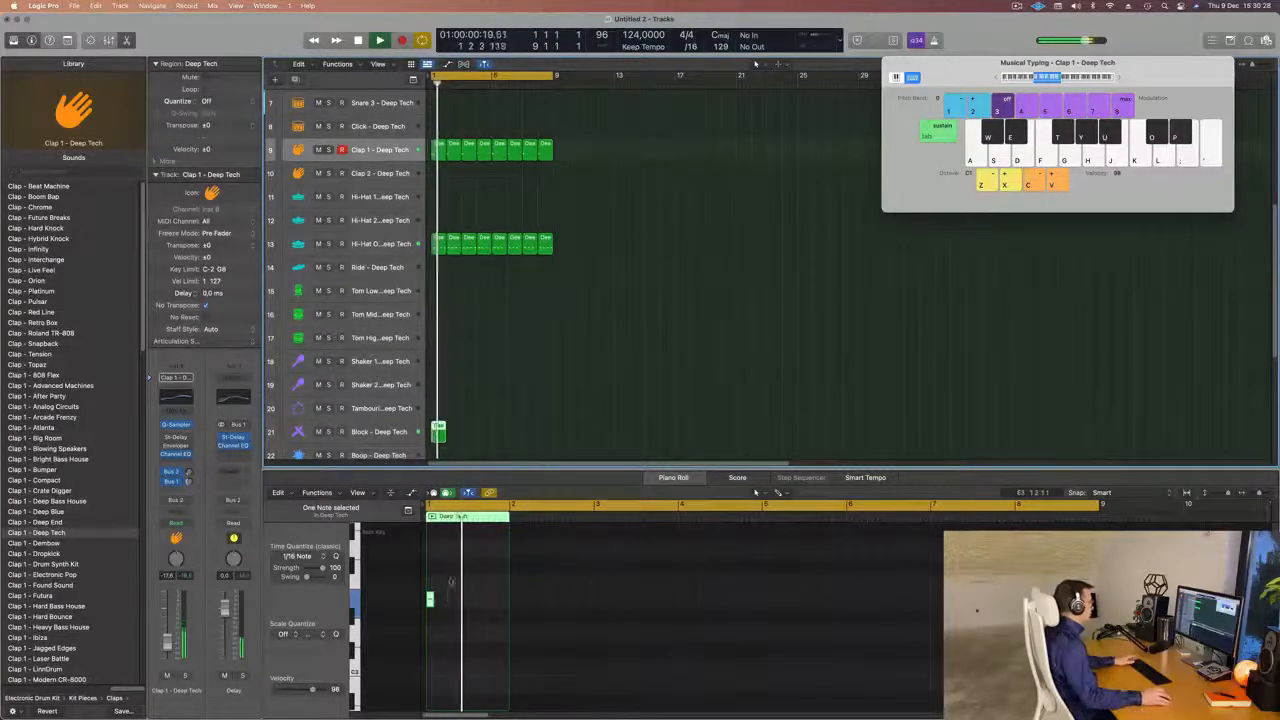
Select the Block track, move its region's single note to the second sixteenth of beat 2 and replay from the start.
{"action": "left_click_drag", "start_coordinate": [451, 582], "coordinate": [424, 627]}
{"action": "key", "text": "Return"}
{"action": "left_click", "coordinate": [397, 437]}
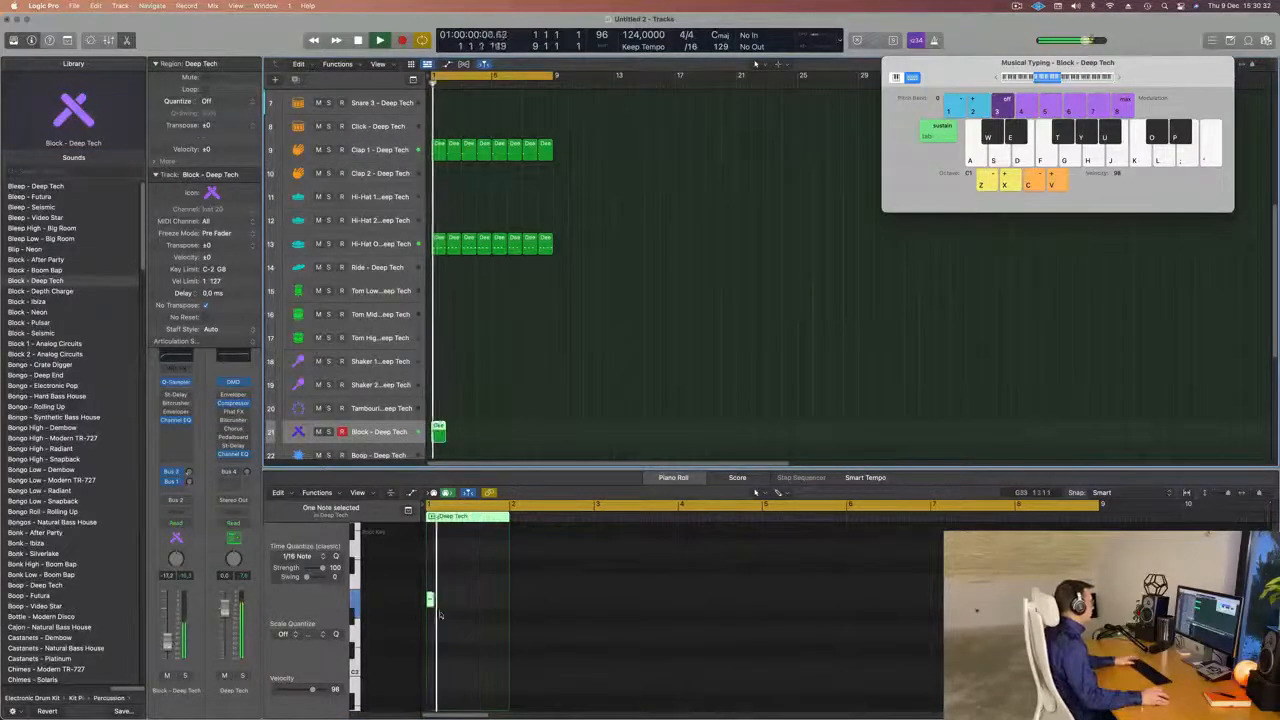
{"action": "left_click_drag", "start_coordinate": [447, 584], "coordinate": [417, 614]}
{"action": "key", "text": "Return"}
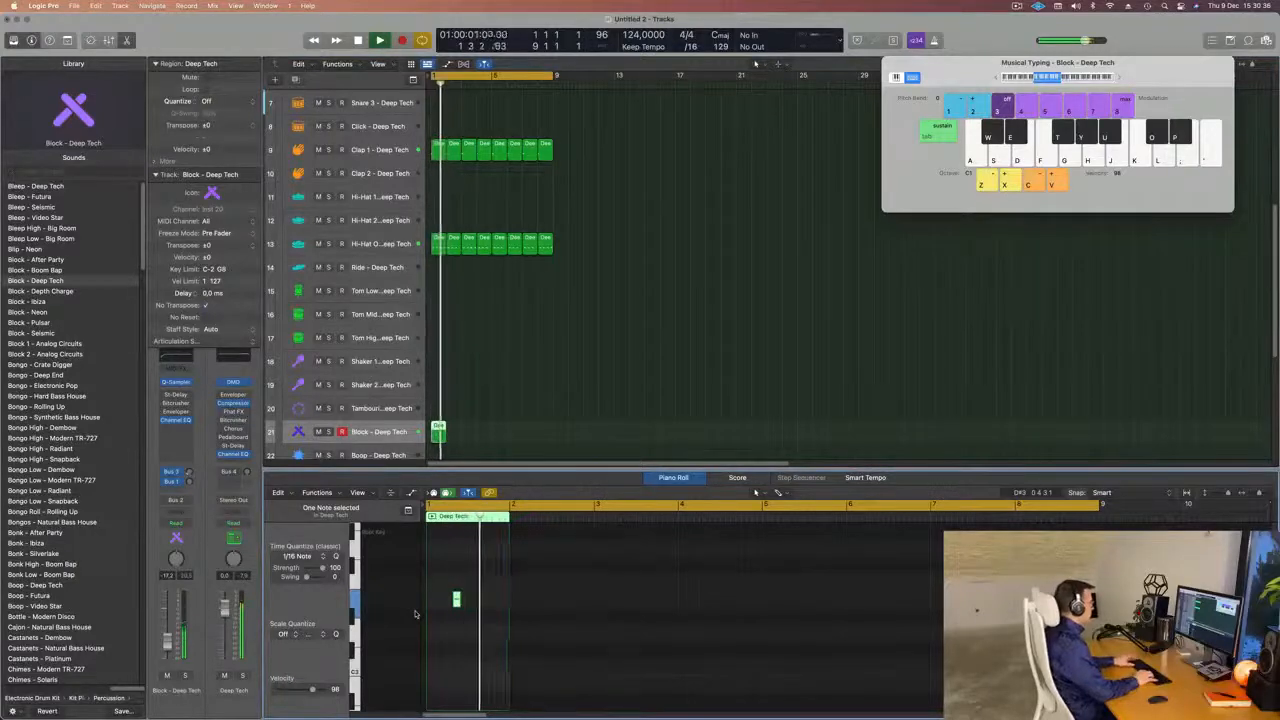
Copy the Block region's single note to the last sixteenth of beat 2 and replay the loop from the start.
{"action": "scroll", "coordinate": [460, 616], "scroll_direction": "up", "scroll_amount": 4}
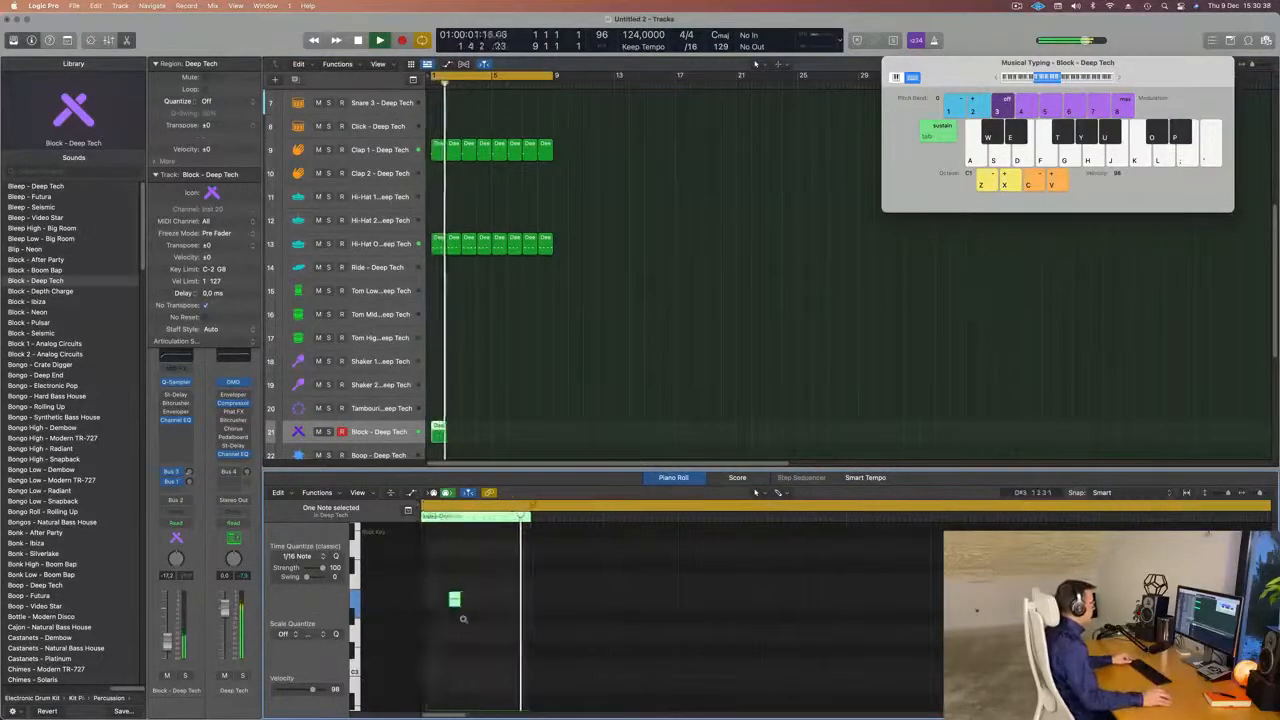
{"action": "scroll", "coordinate": [470, 610], "scroll_direction": "left", "scroll_amount": 2}
{"action": "key", "text": "super+space"}
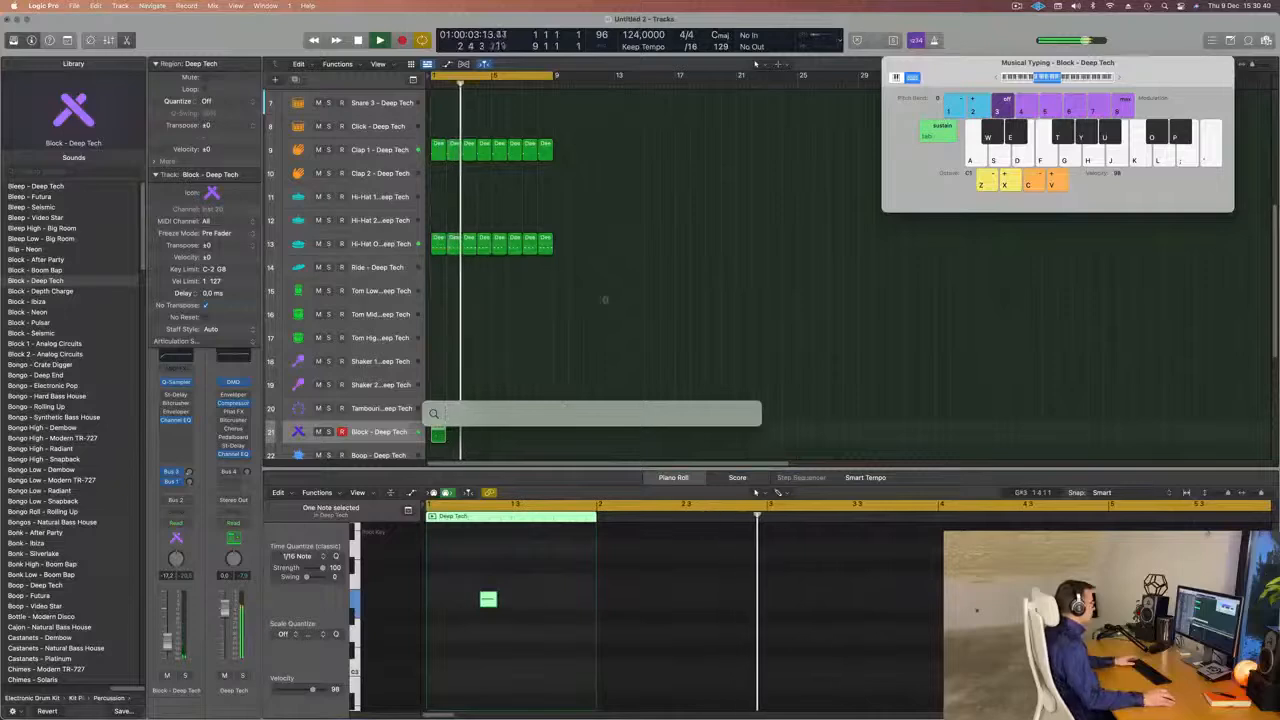
{"action": "left_click", "coordinate": [605, 300]}
{"action": "key", "text": "Return"}
{"action": "left_click", "coordinate": [445, 429]}
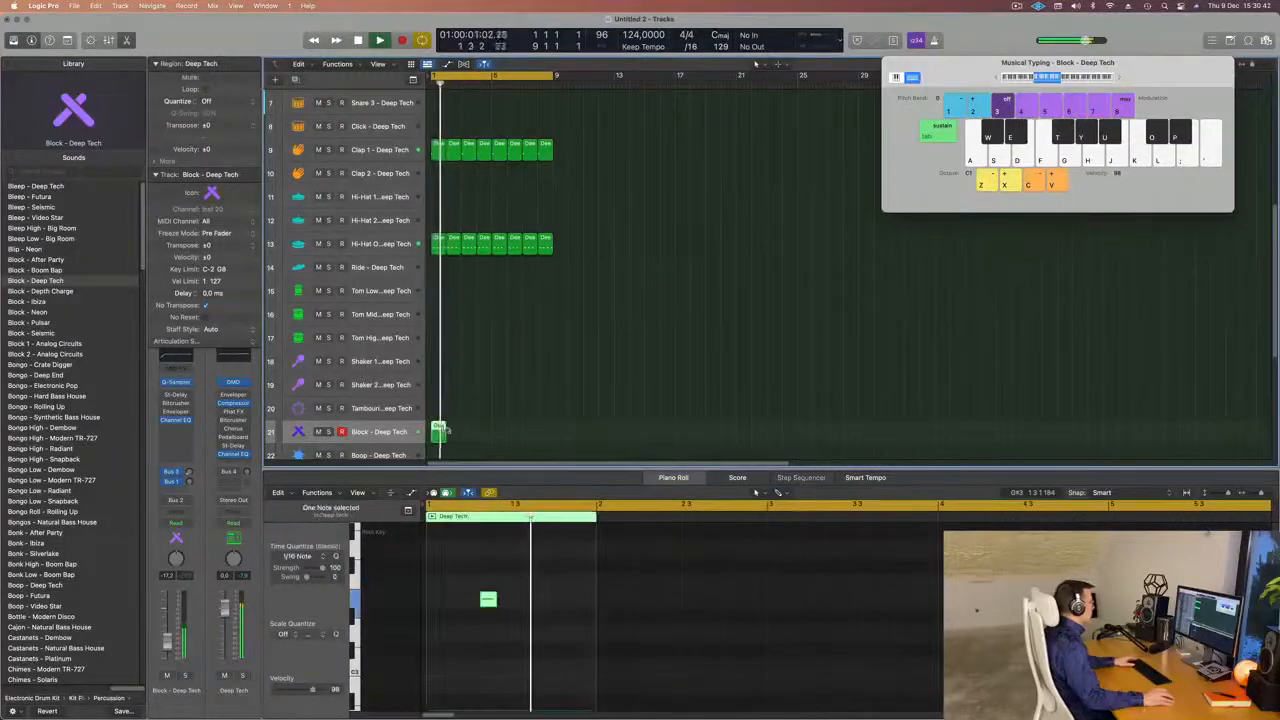
{"action": "left_click_drag", "start_coordinate": [487, 600], "coordinate": [524, 600]}
{"action": "scroll", "coordinate": [523, 622], "scroll_direction": "down", "scroll_amount": 4}
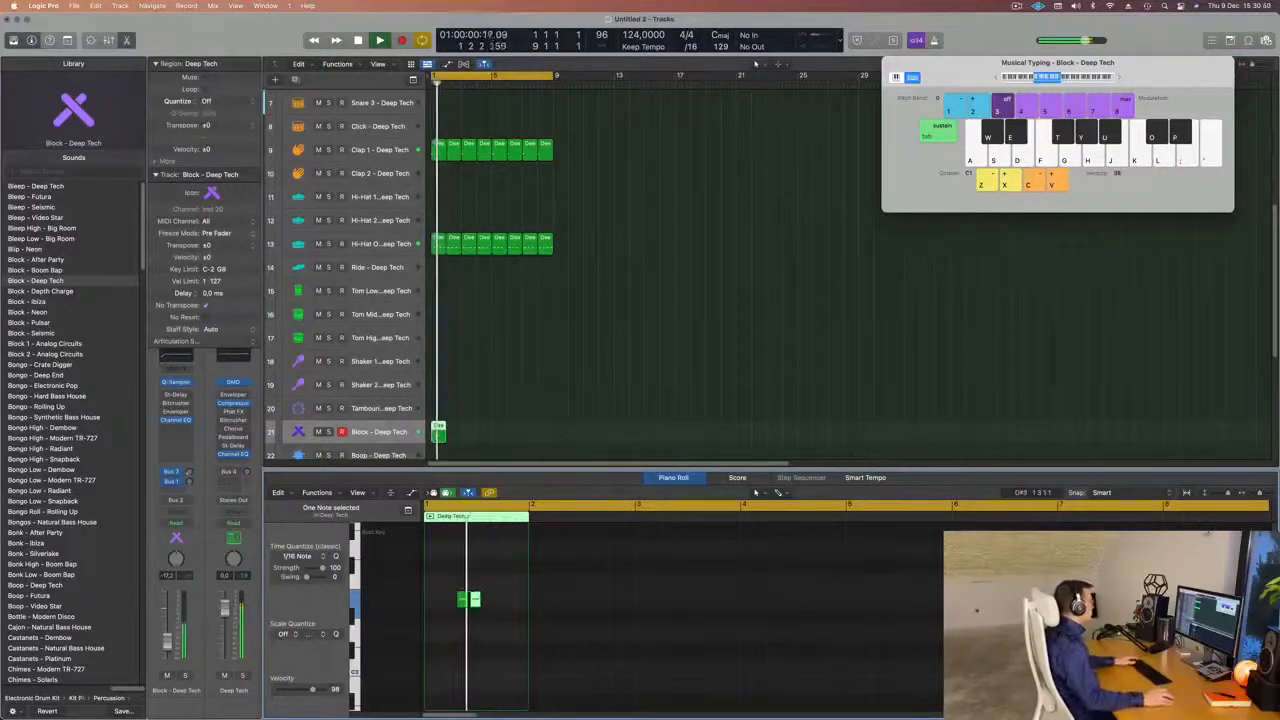
{"action": "left_click", "coordinate": [388, 442]}
{"action": "key", "text": "space"}
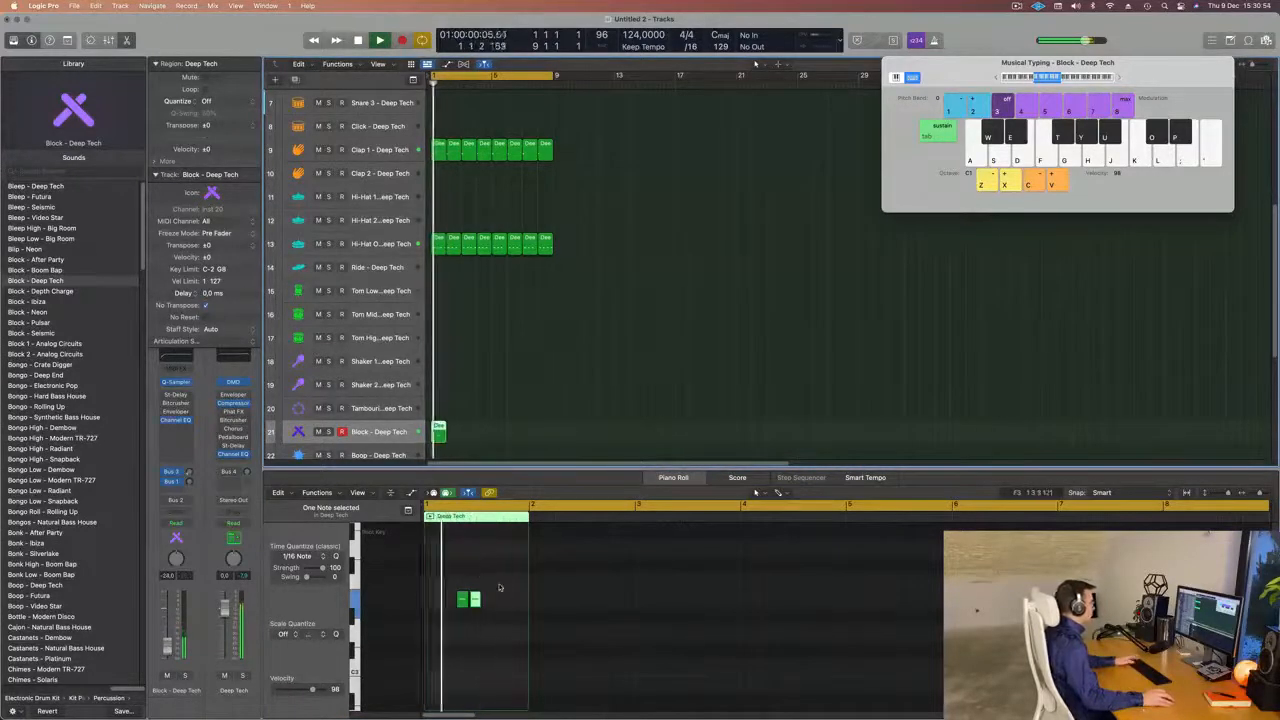
Change the pitch of both Block notes and repeat the one-bar Block region until it fills bars 1 to 8.
{"action": "left_click_drag", "start_coordinate": [500, 587], "coordinate": [449, 604]}
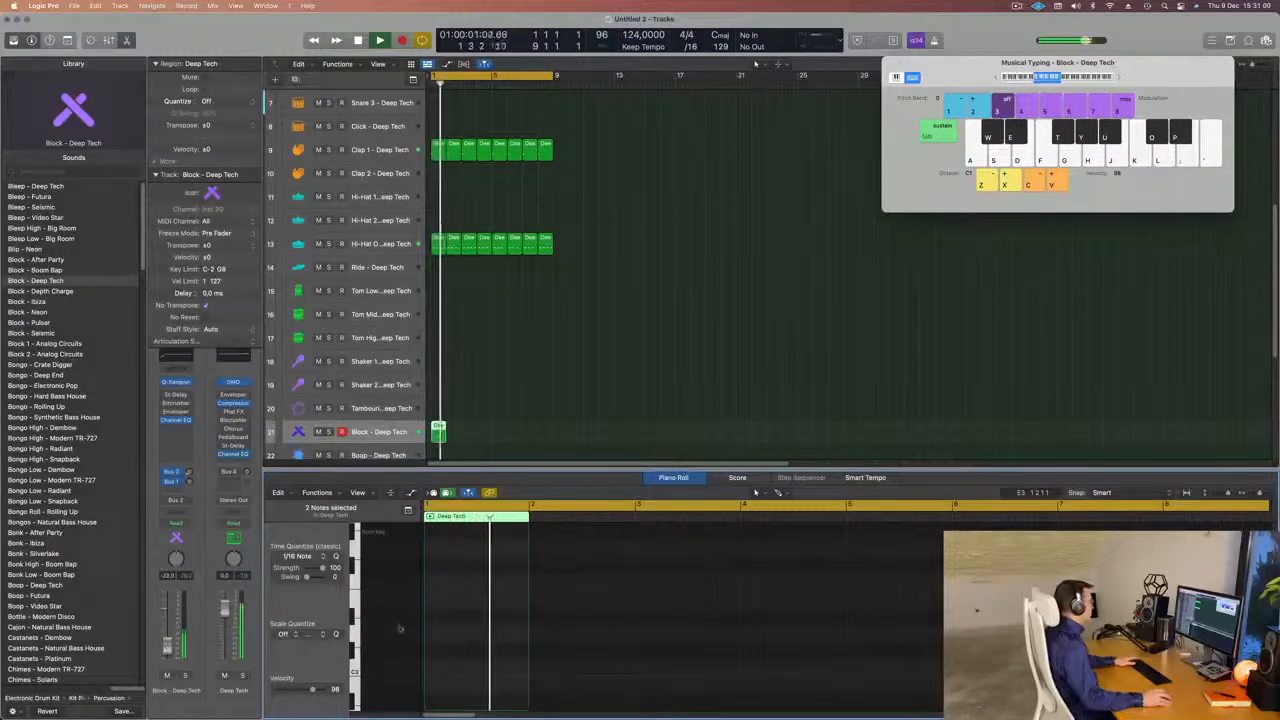
{"action": "scroll", "coordinate": [460, 620], "scroll_direction": "down", "scroll_amount": 4}
{"action": "left_click_drag", "start_coordinate": [490, 611], "coordinate": [458, 657]}
{"action": "key", "text": "space"}
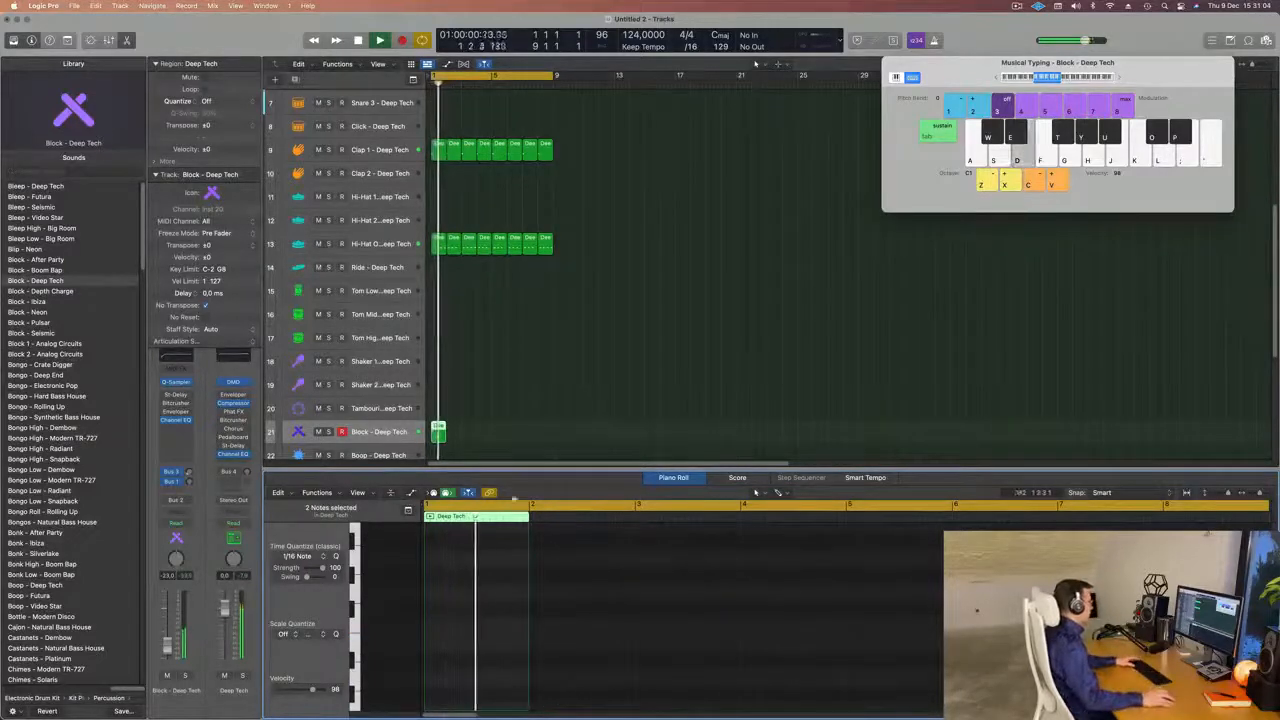
{"action": "key", "text": "Return"}
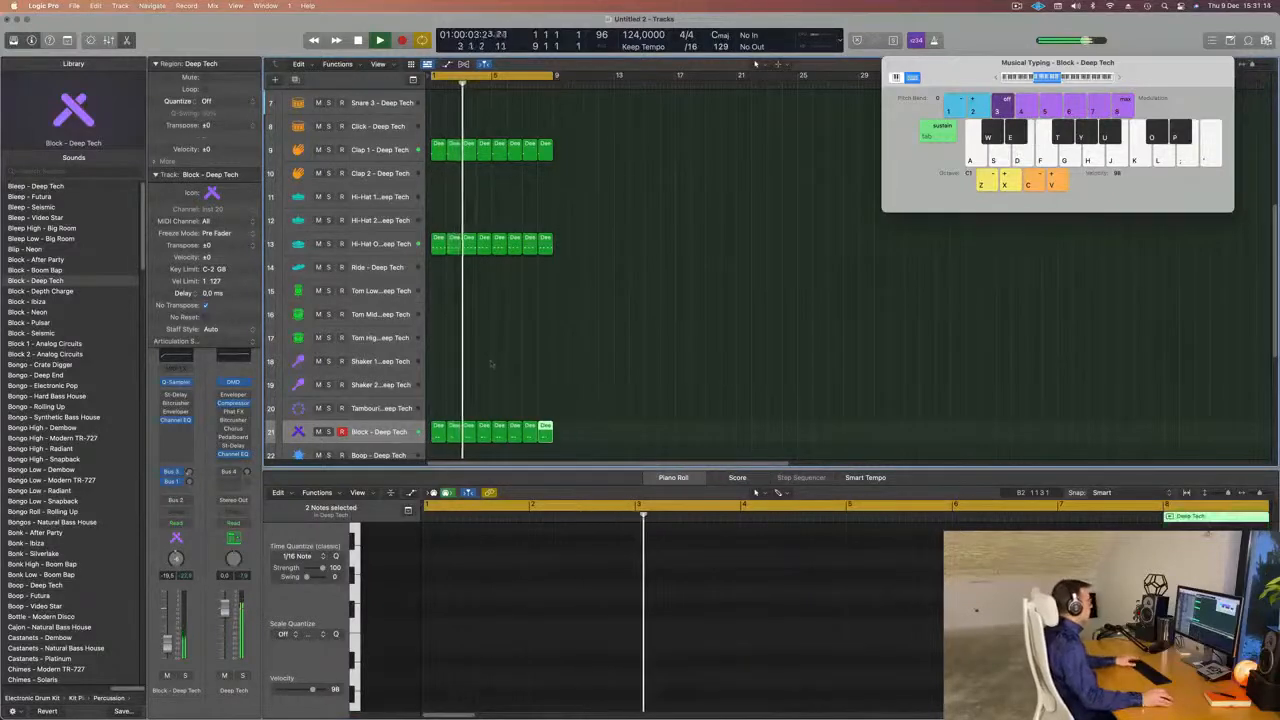
Copy the first one-bar Hi-Hat Open region to the Shaker 2 track at bar 1 and stop playback.
{"action": "scroll", "coordinate": [484, 373], "scroll_direction": "up", "scroll_amount": 5}
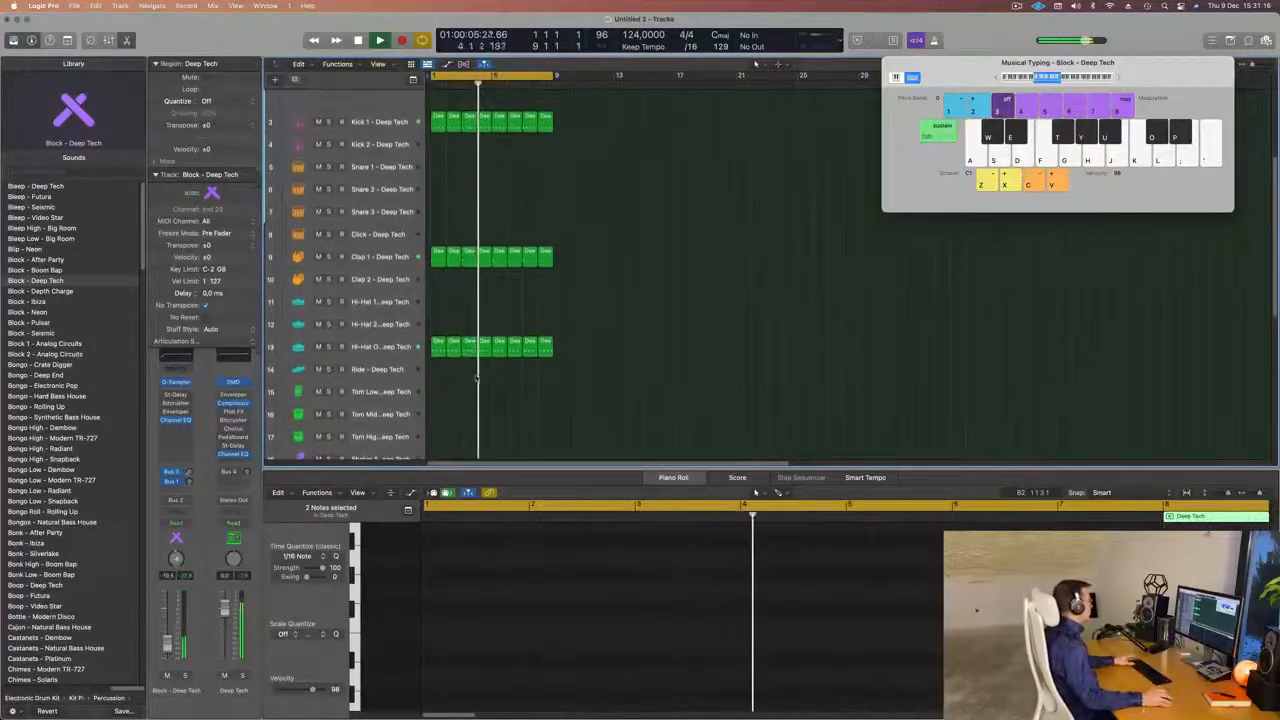
{"action": "scroll", "coordinate": [484, 373], "scroll_direction": "down", "scroll_amount": 5}
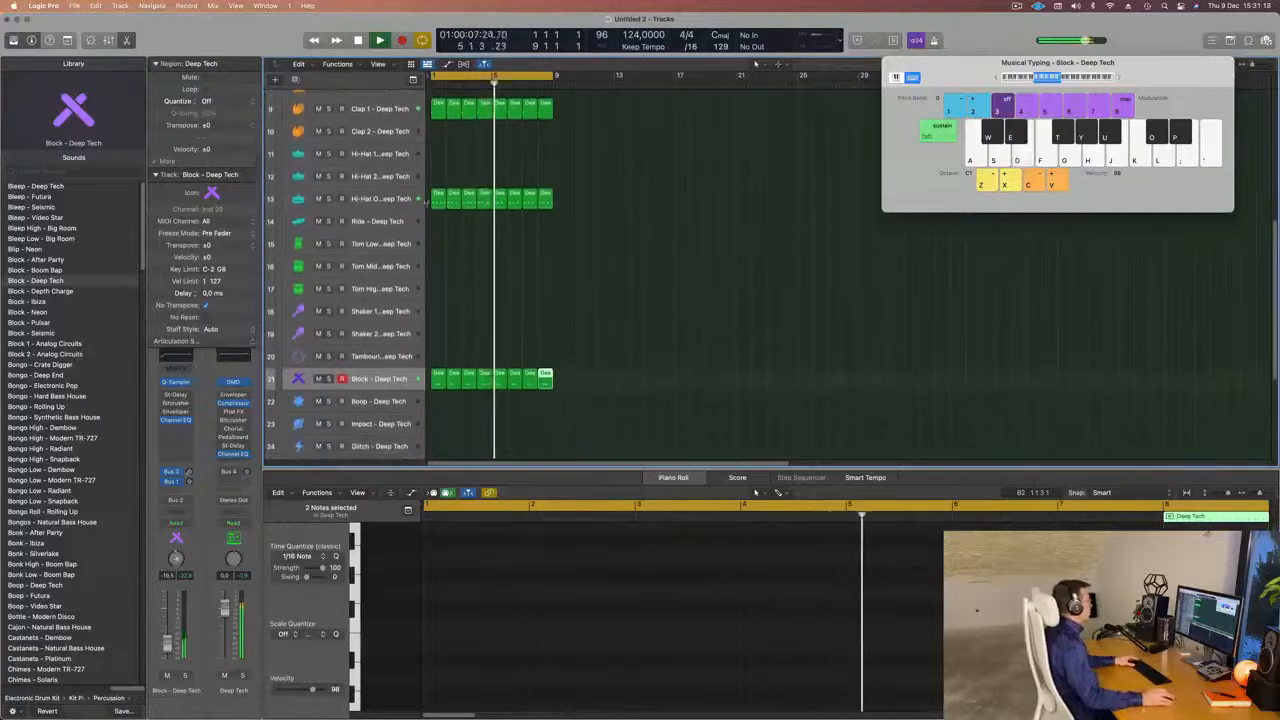
{"action": "left_click_drag", "start_coordinate": [440, 198], "coordinate": [436, 340]}
{"action": "key", "text": "space"}
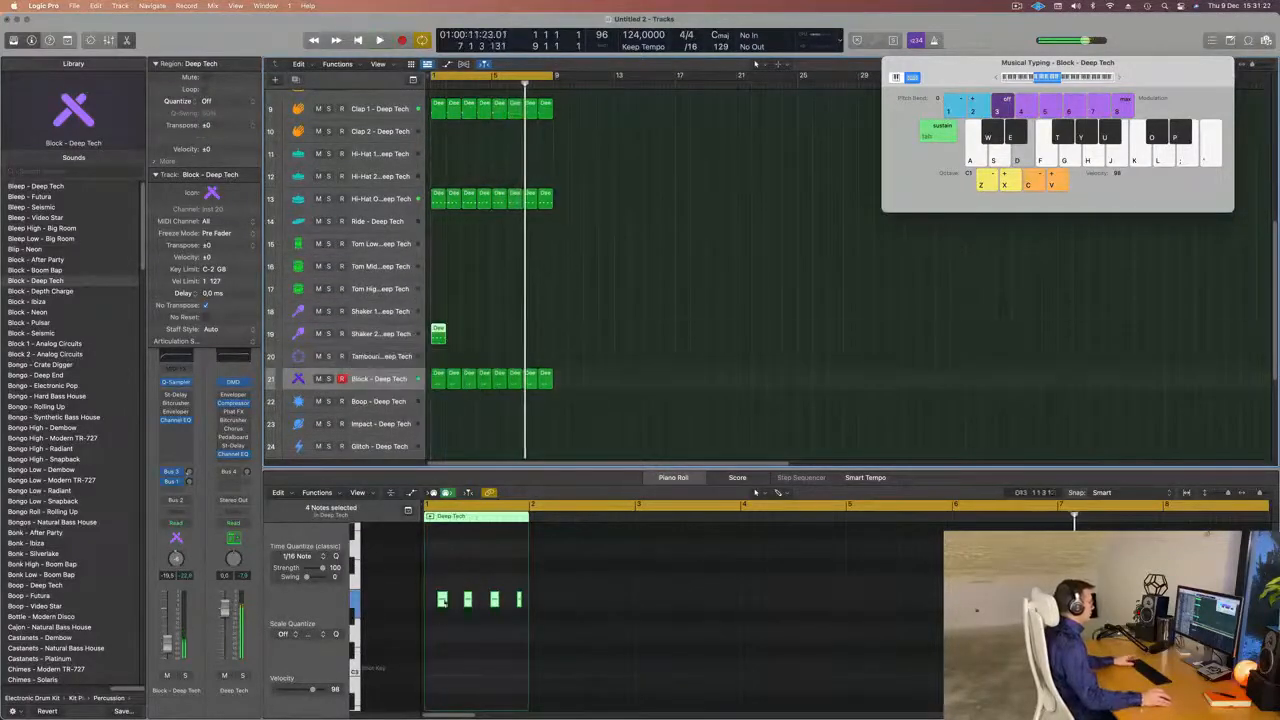
Duplicate the four notes in the Shaker 2 region until every sixteenth of the bar has a note.
{"action": "left_click_drag", "start_coordinate": [437, 582], "coordinate": [532, 626]}
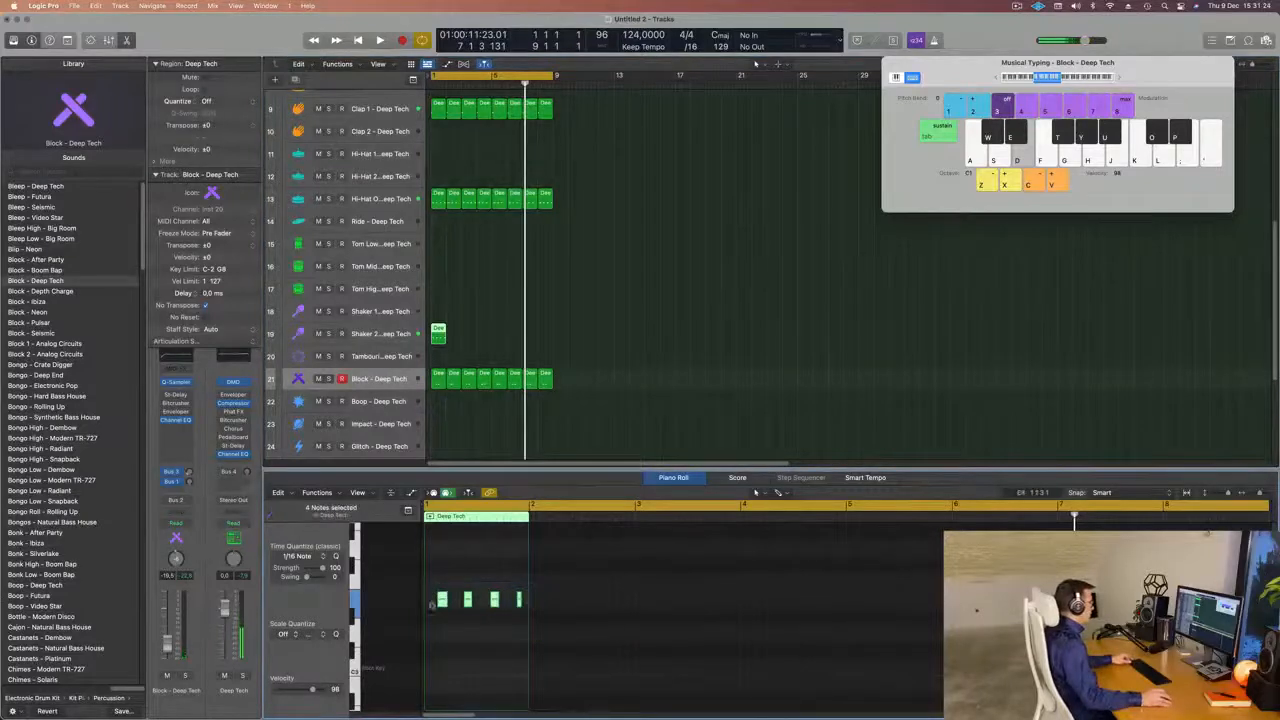
{"action": "scroll", "coordinate": [434, 610], "scroll_direction": "up", "scroll_amount": 5}
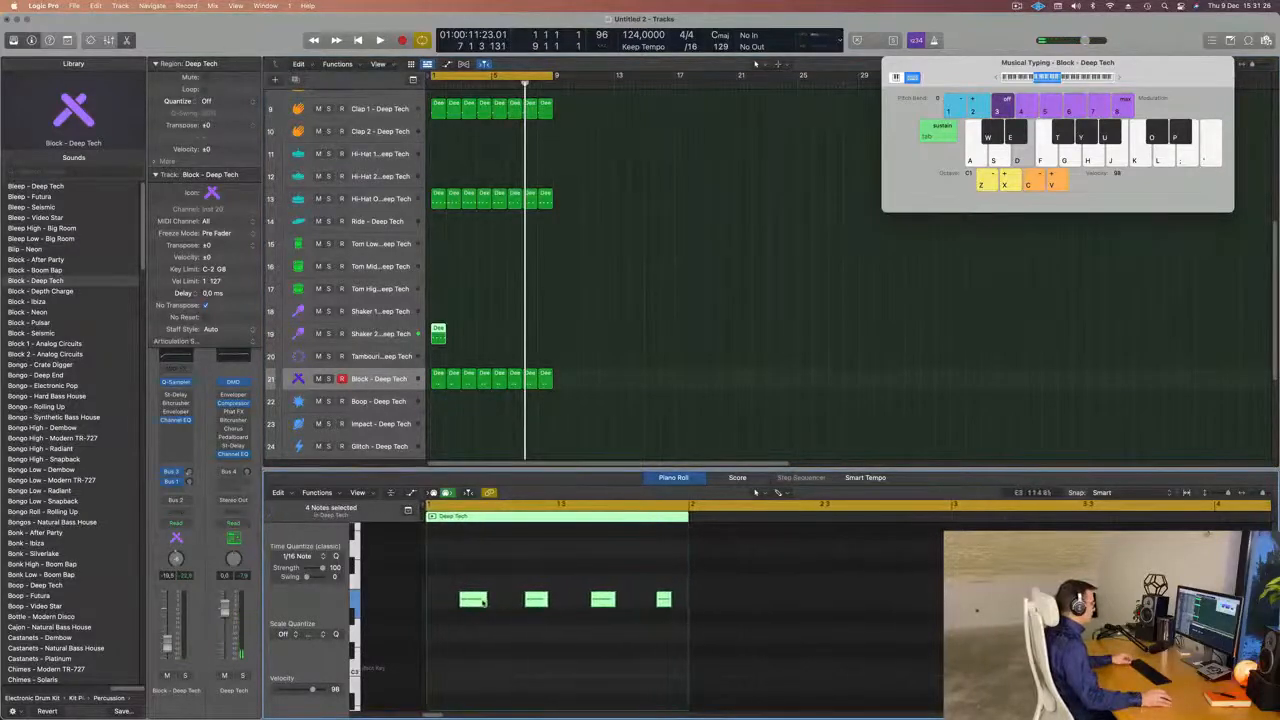
{"action": "mouse_move", "coordinate": [487, 600]}
{"action": "left_mouse_down"}
{"action": "mouse_move", "coordinate": [432, 605]}
{"action": "mouse_move", "coordinate": [485, 614]}
{"action": "mouse_move", "coordinate": [499, 590]}
{"action": "left_mouse_up"}
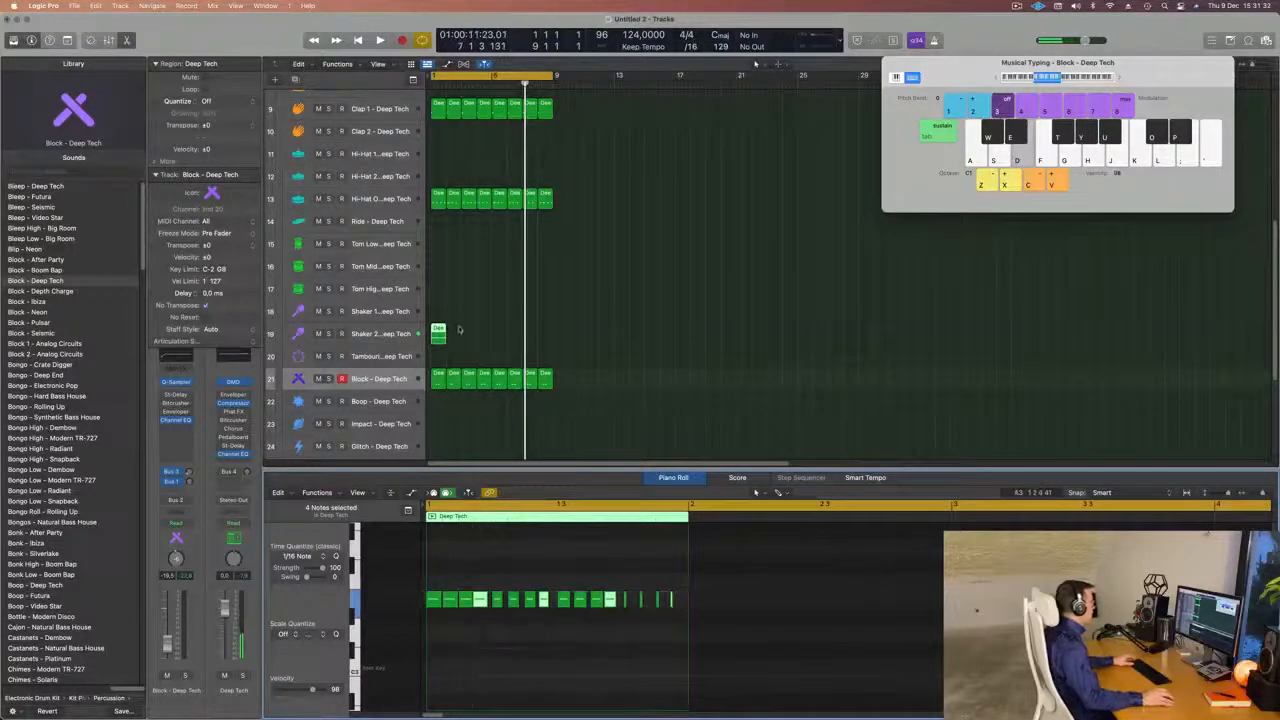
Repeat the one-bar Shaker 2 region until it fills bars 1 to 8 and play the loop.
{"action": "key", "text": "super+r"}
{"action": "key", "text": "super+r"}
{"action": "key", "text": "super+r"}
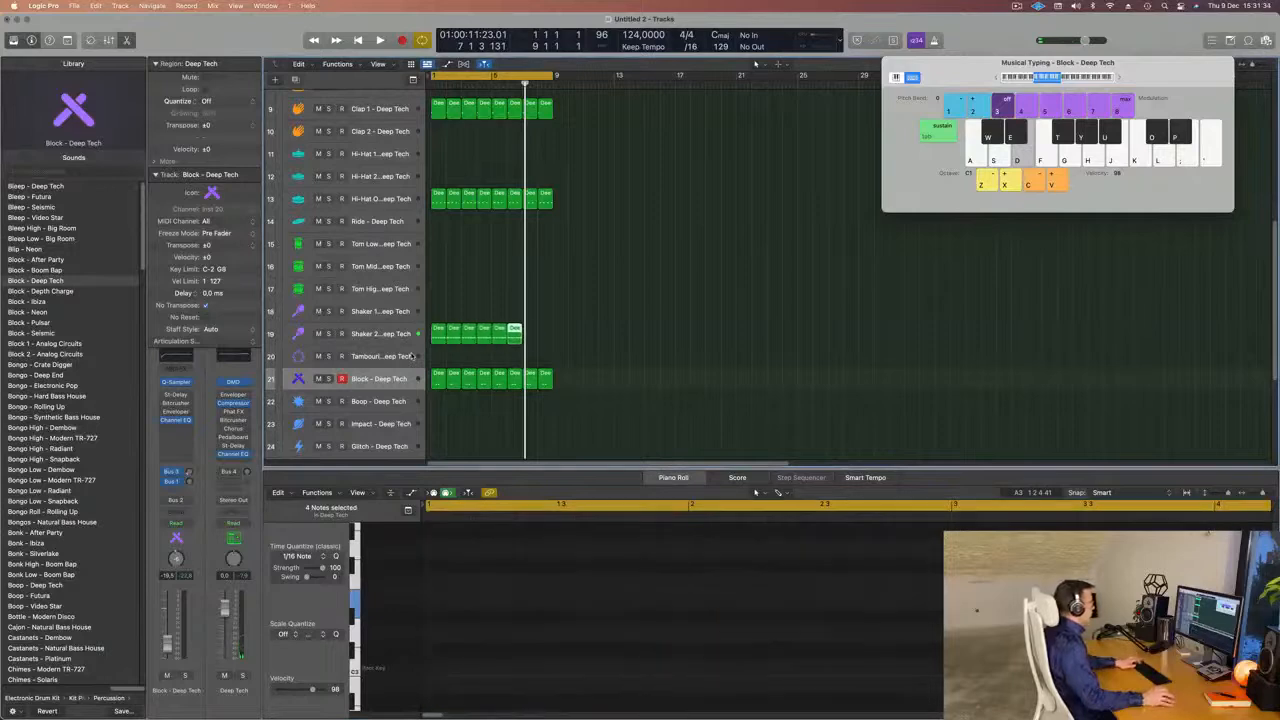
{"action": "key", "text": "space"}
Select the Shaker 2 track, lower its volume to about -22 dB and replay from the start.
{"action": "left_click", "coordinate": [402, 336]}
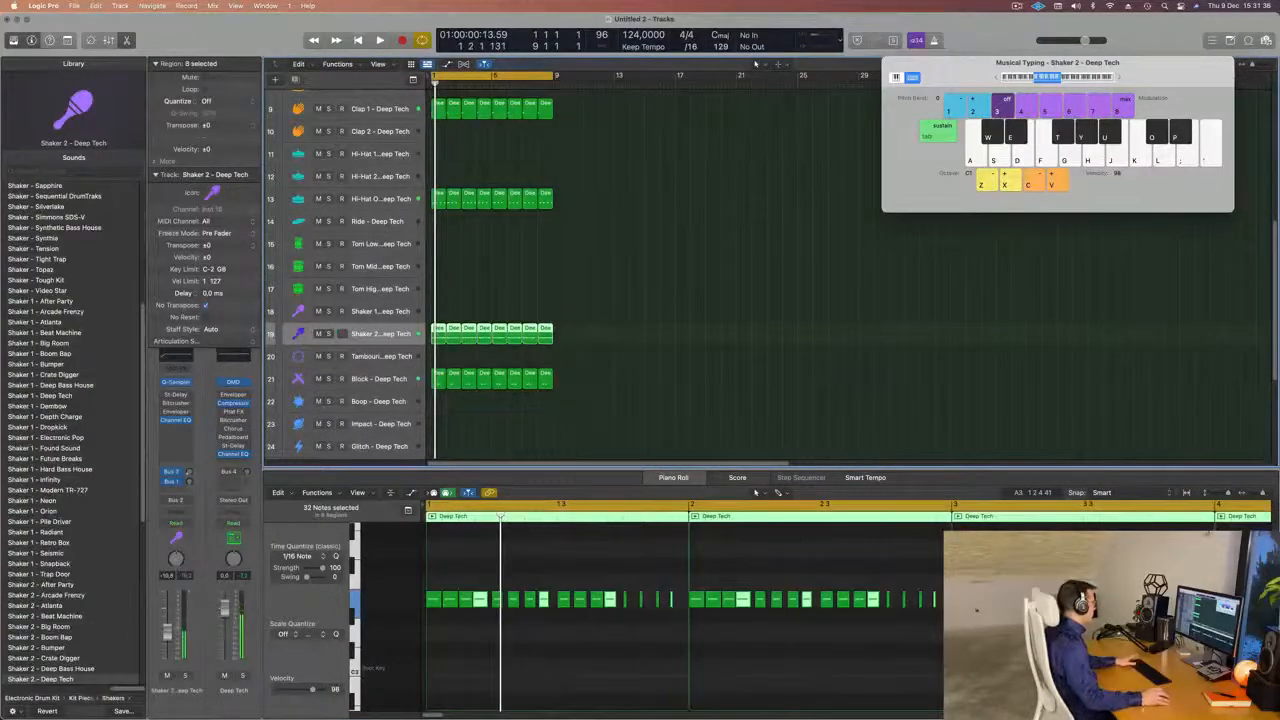
{"action": "key", "text": "space"}
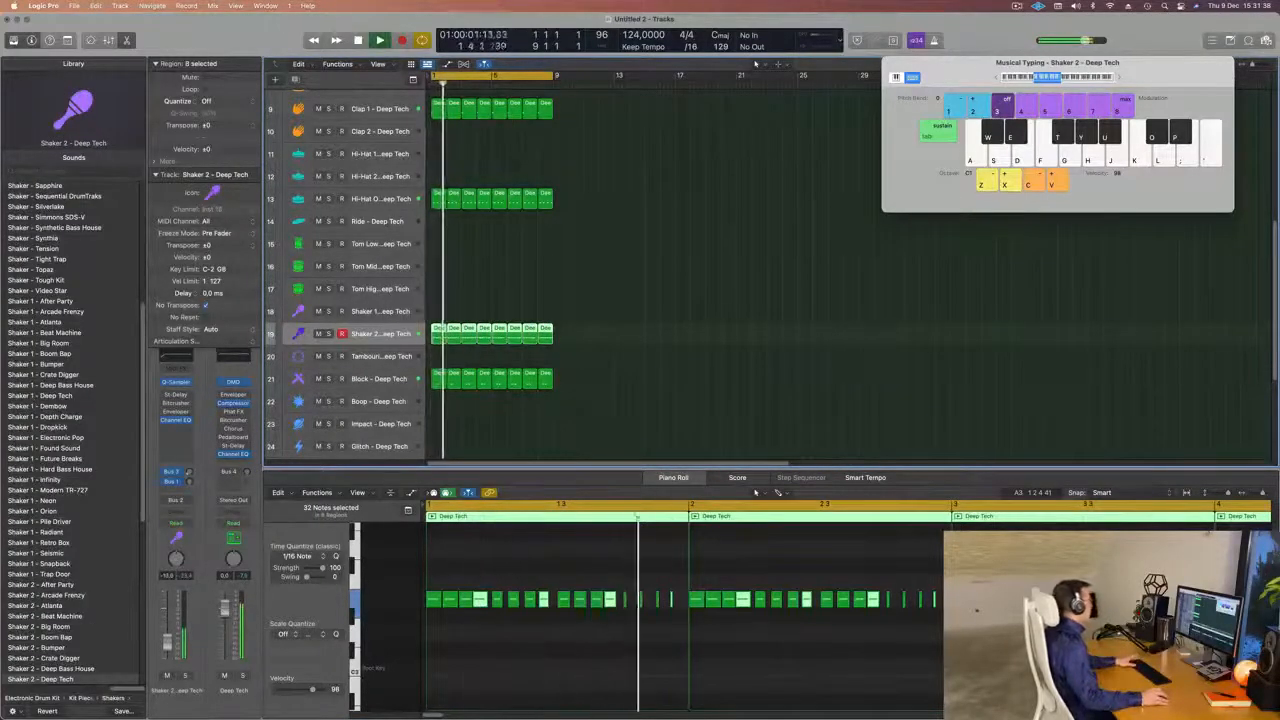
{"action": "left_click_drag", "start_coordinate": [167, 642], "coordinate": [167, 647]}
{"action": "key", "text": "Return"}
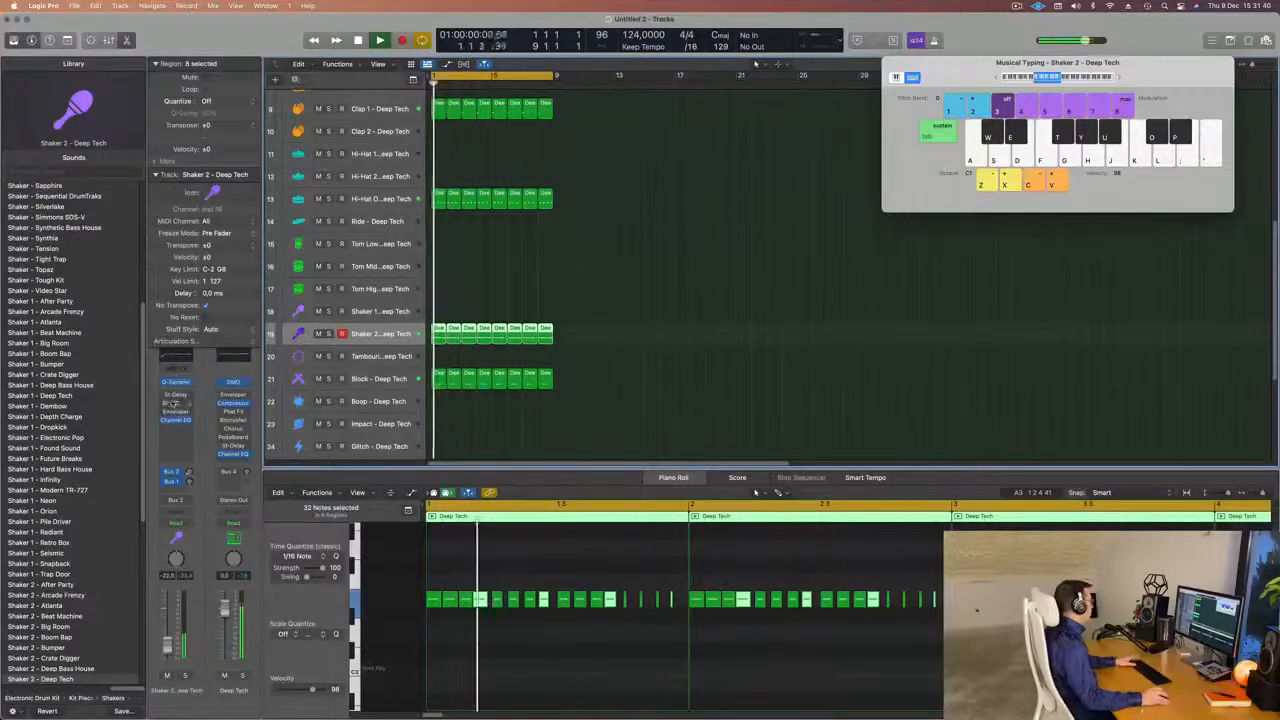
Open the Shaker 2 Stereo Delay, load the Dual 1/16 Slap preset and reposition the plug-in window.
{"action": "left_click", "coordinate": [175, 395]}
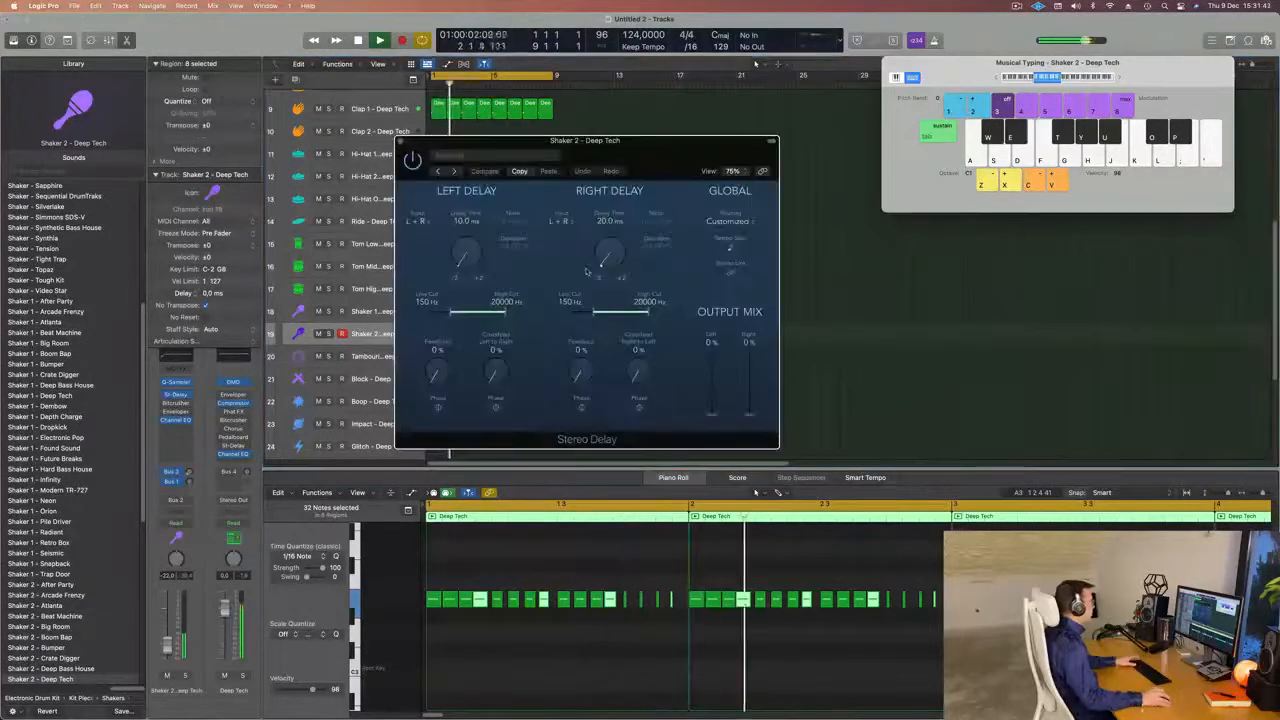
{"action": "left_click", "coordinate": [495, 156]}
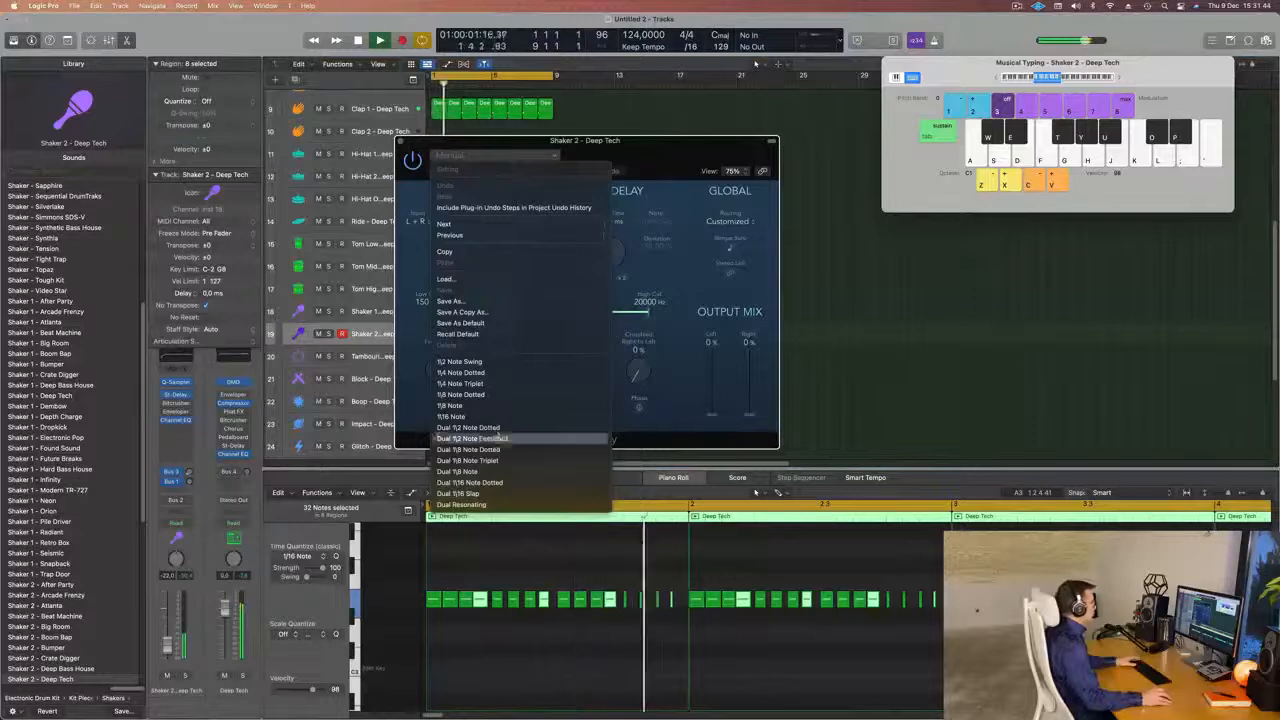
{"action": "left_click", "coordinate": [511, 497]}
{"action": "left_click_drag", "start_coordinate": [623, 164], "coordinate": [618, 209]}
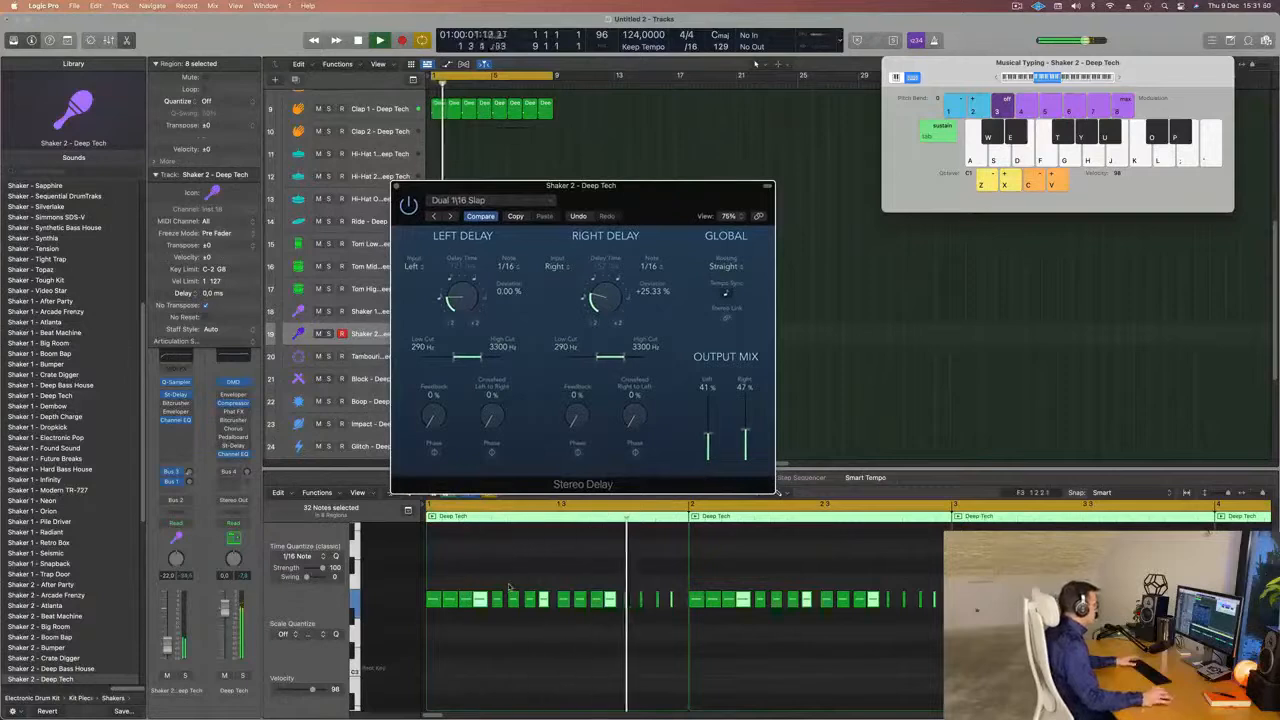
{"action": "left_click_drag", "start_coordinate": [653, 207], "coordinate": [726, 165]}
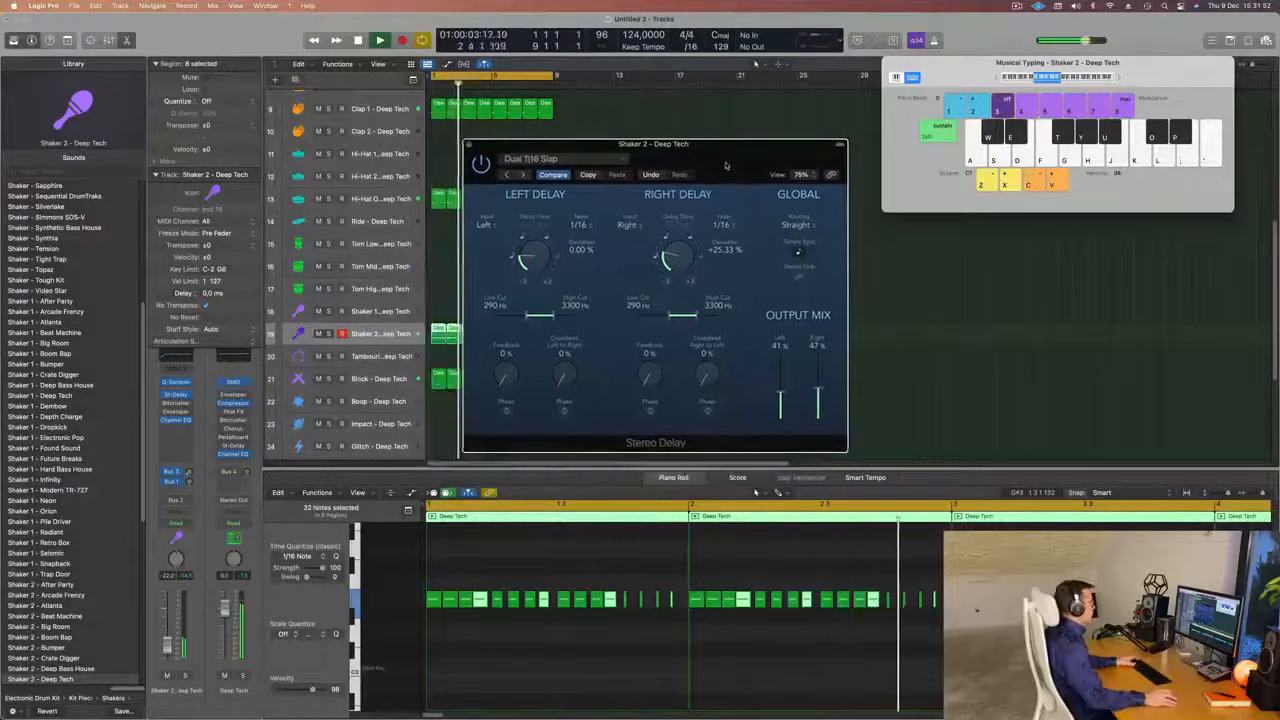
Set the delay deviation to +3.67 % left and -1.33 % right, and the output mix to 38 % left and 39 % right.
{"action": "left_click_drag", "start_coordinate": [535, 257], "coordinate": [553, 219]}
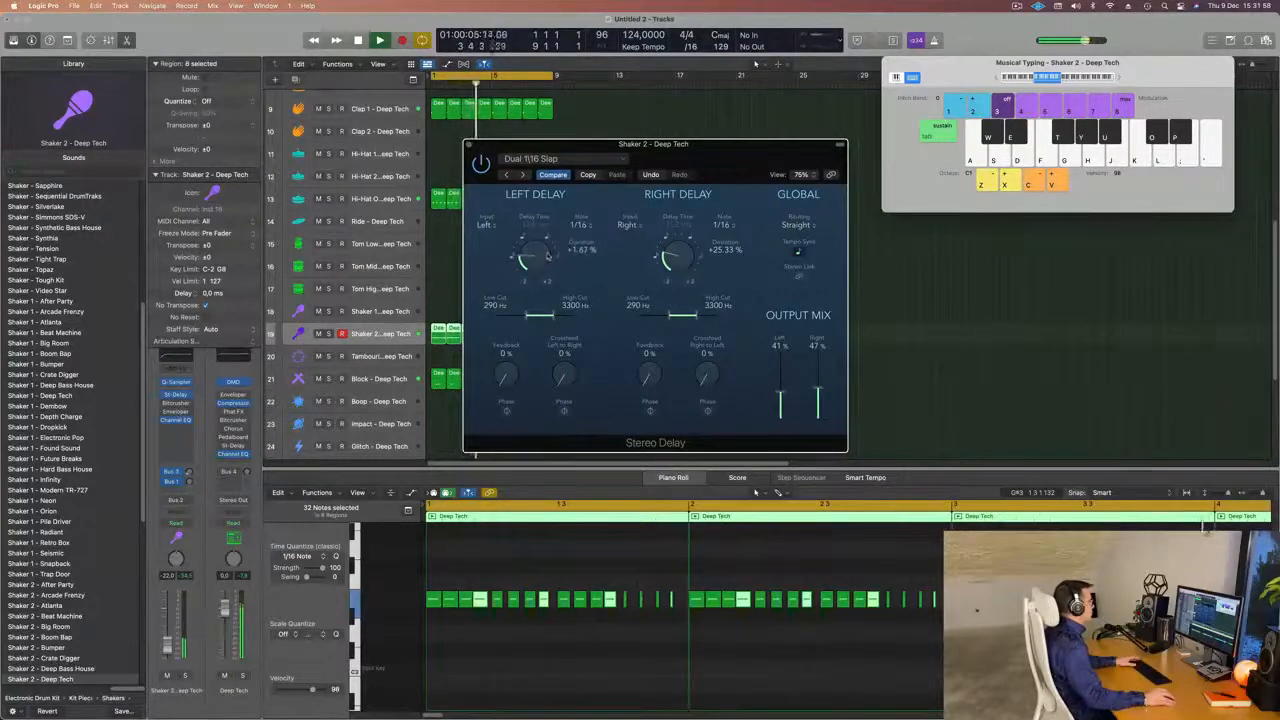
{"action": "left_click_drag", "start_coordinate": [670, 260], "coordinate": [666, 276]}
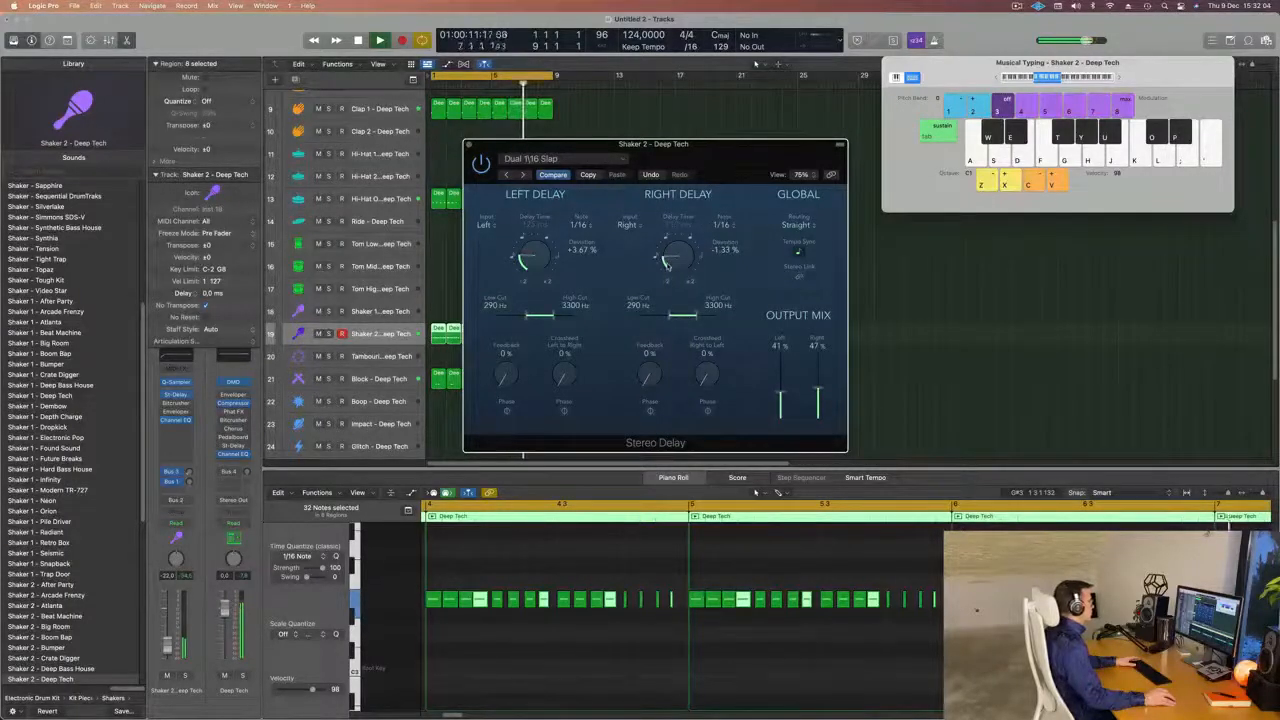
{"action": "left_click_drag", "start_coordinate": [781, 392], "coordinate": [789, 326]}
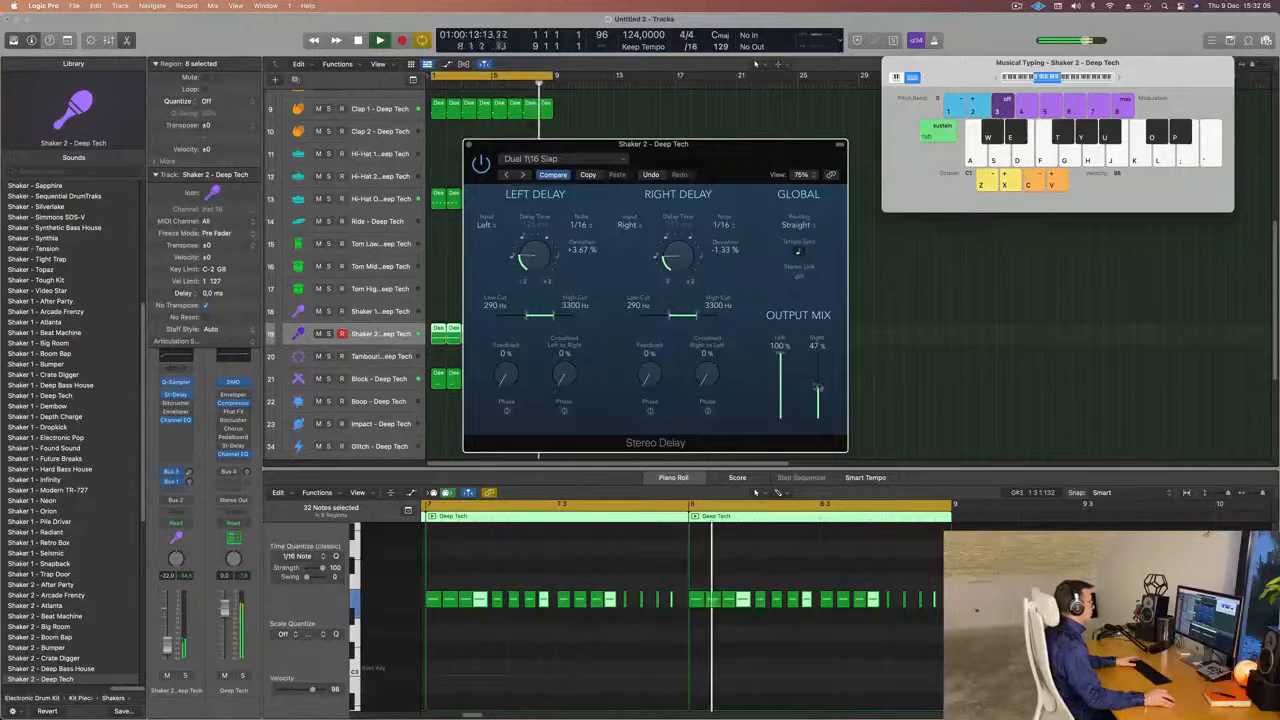
{"action": "left_click_drag", "start_coordinate": [817, 386], "coordinate": [784, 398]}
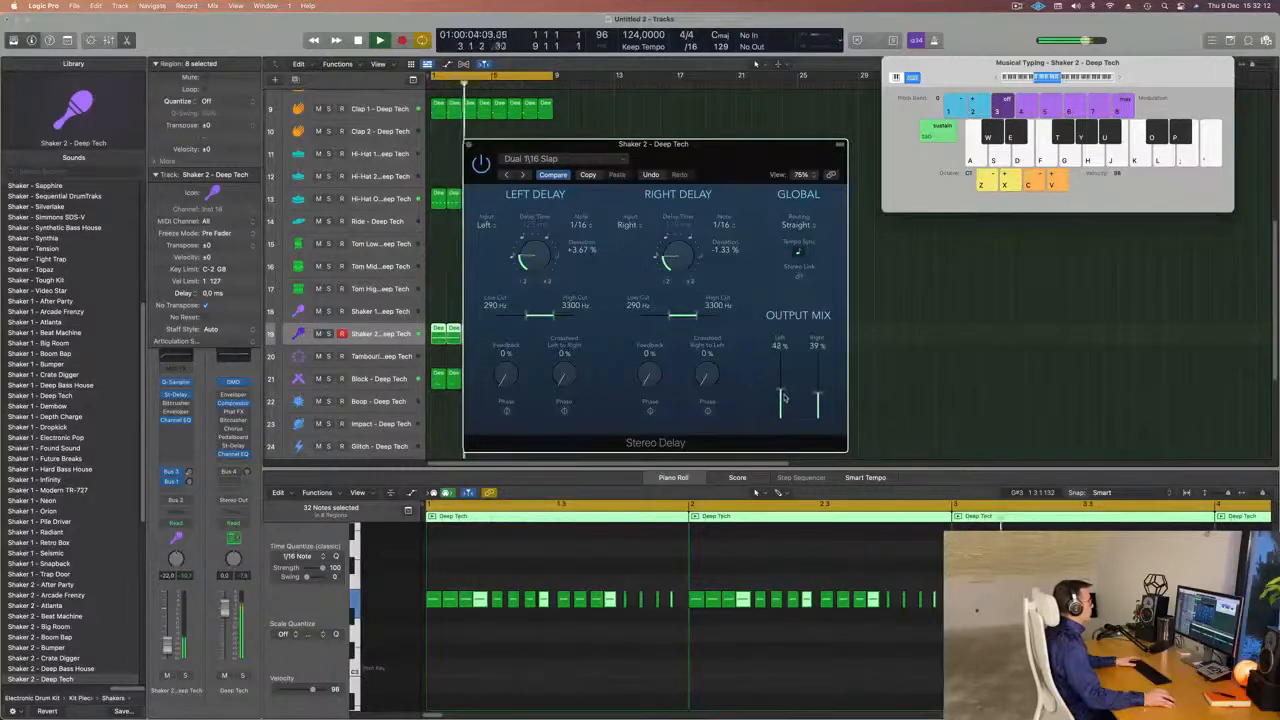
{"action": "key", "text": "space"}
{"action": "left_click_drag", "start_coordinate": [779, 204], "coordinate": [765, 196]}
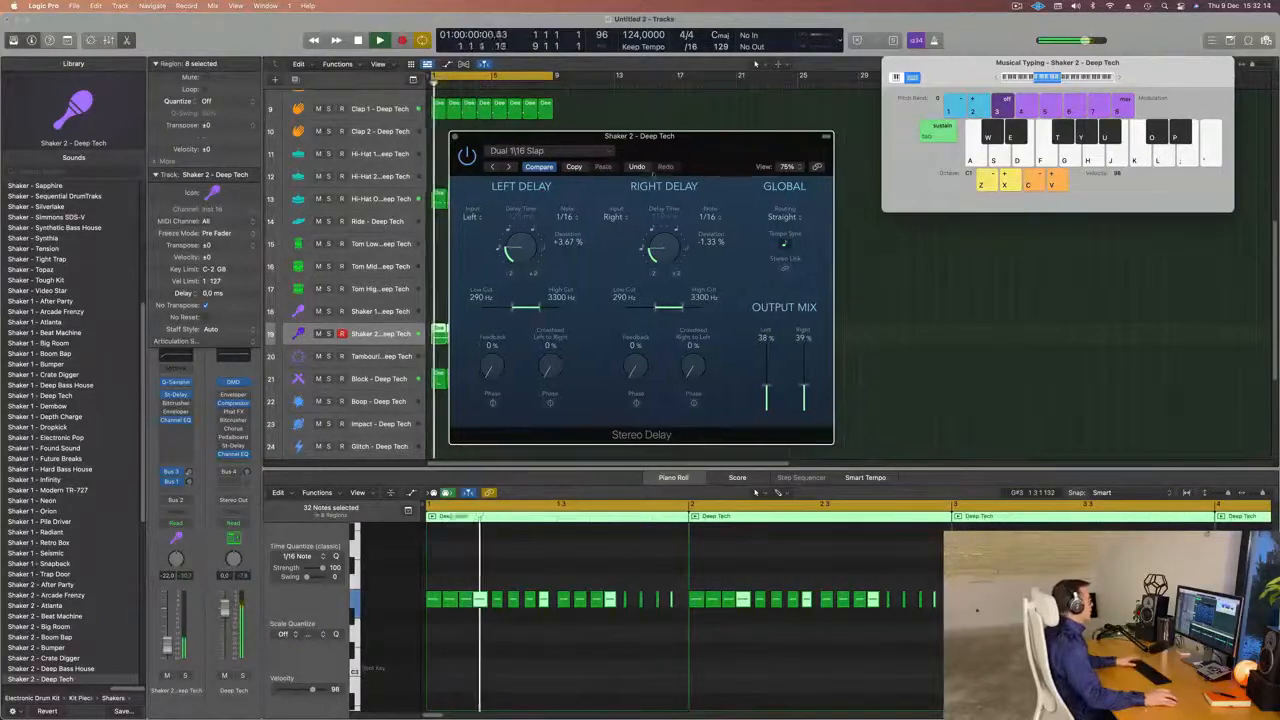
{"action": "key", "text": "space"}
{"action": "key", "text": "space"}
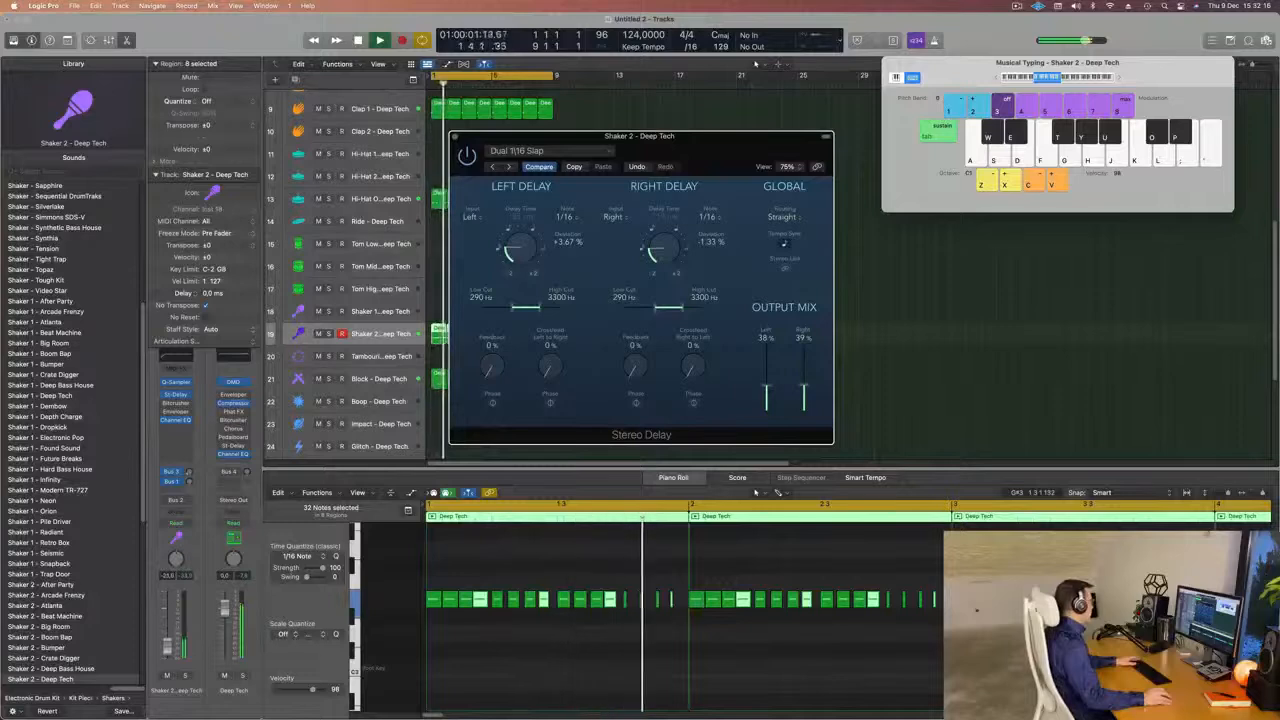
Lower the Shaker 2 volume slightly and replay the loop.
{"action": "left_click_drag", "start_coordinate": [167, 645], "coordinate": [167, 648]}
{"action": "key", "text": "space"}
{"action": "key", "text": "space"}
Add a stereo Compressor to the Shaker 2 channel and set its side chain to Kick 1 - Deep Tech (Inst 2).
{"action": "left_click", "coordinate": [186, 432]}
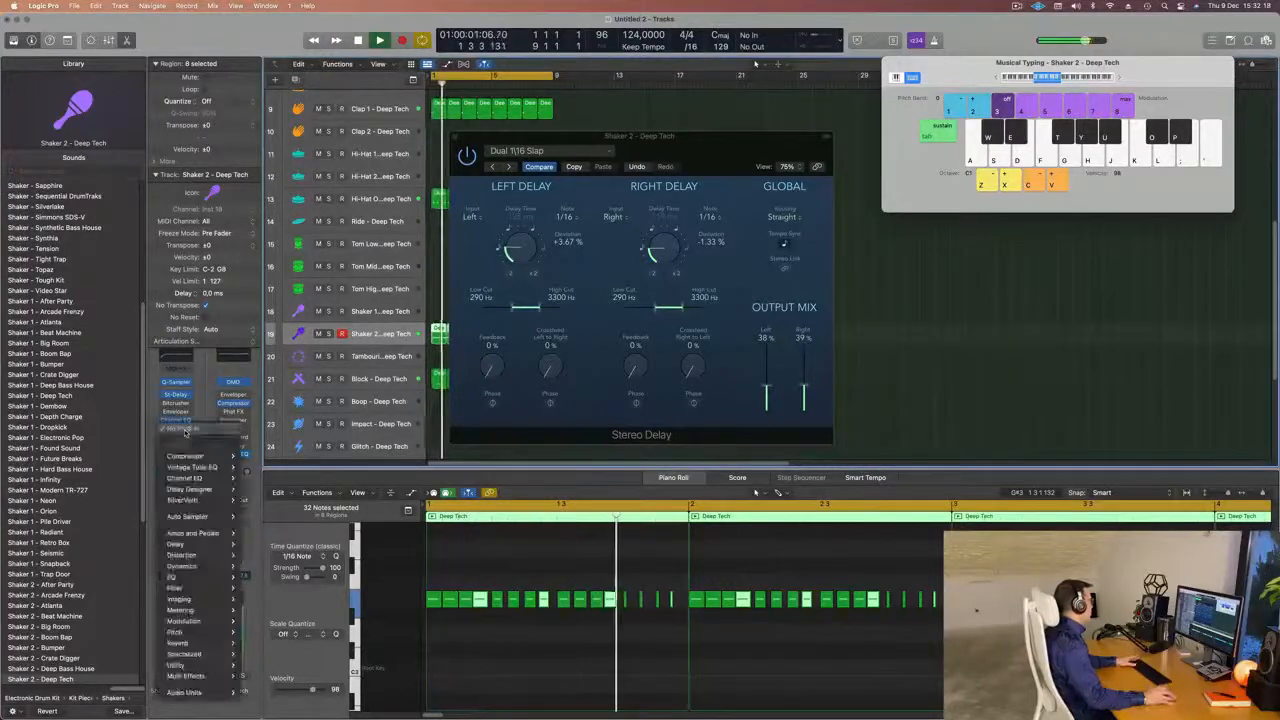
{"action": "mouse_move", "coordinate": [200, 459]}
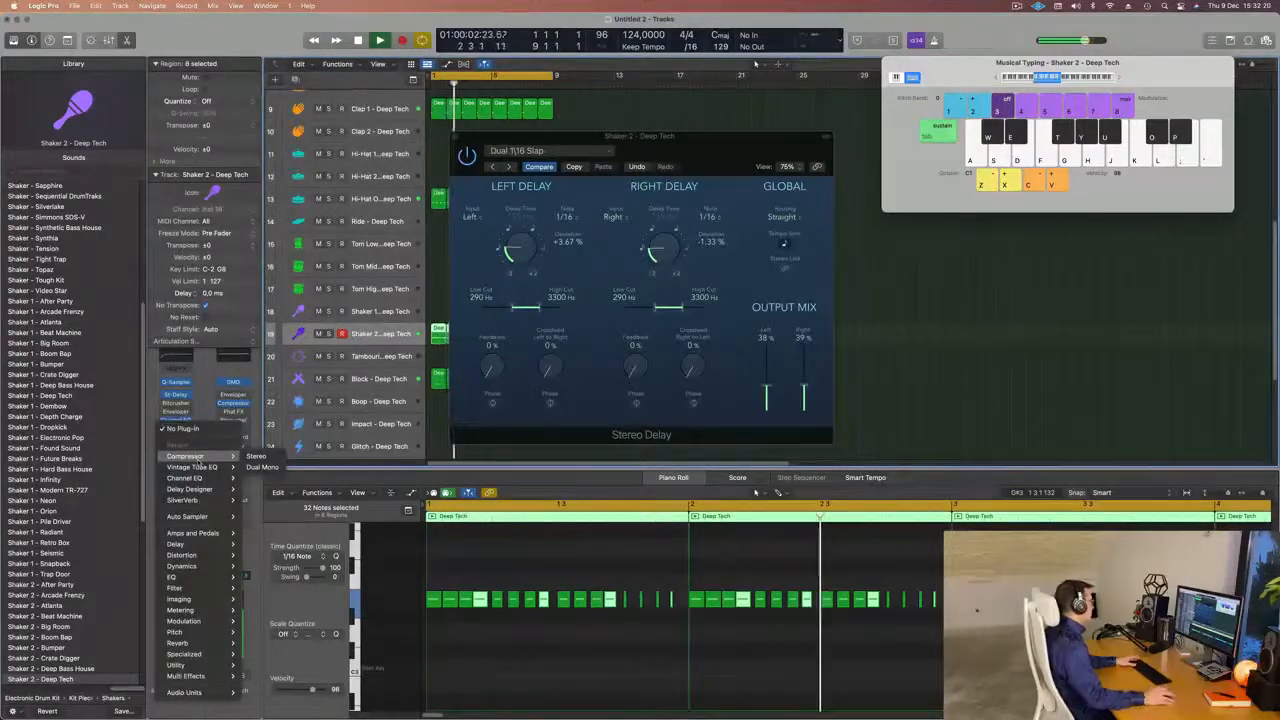
{"action": "left_click", "coordinate": [258, 457]}
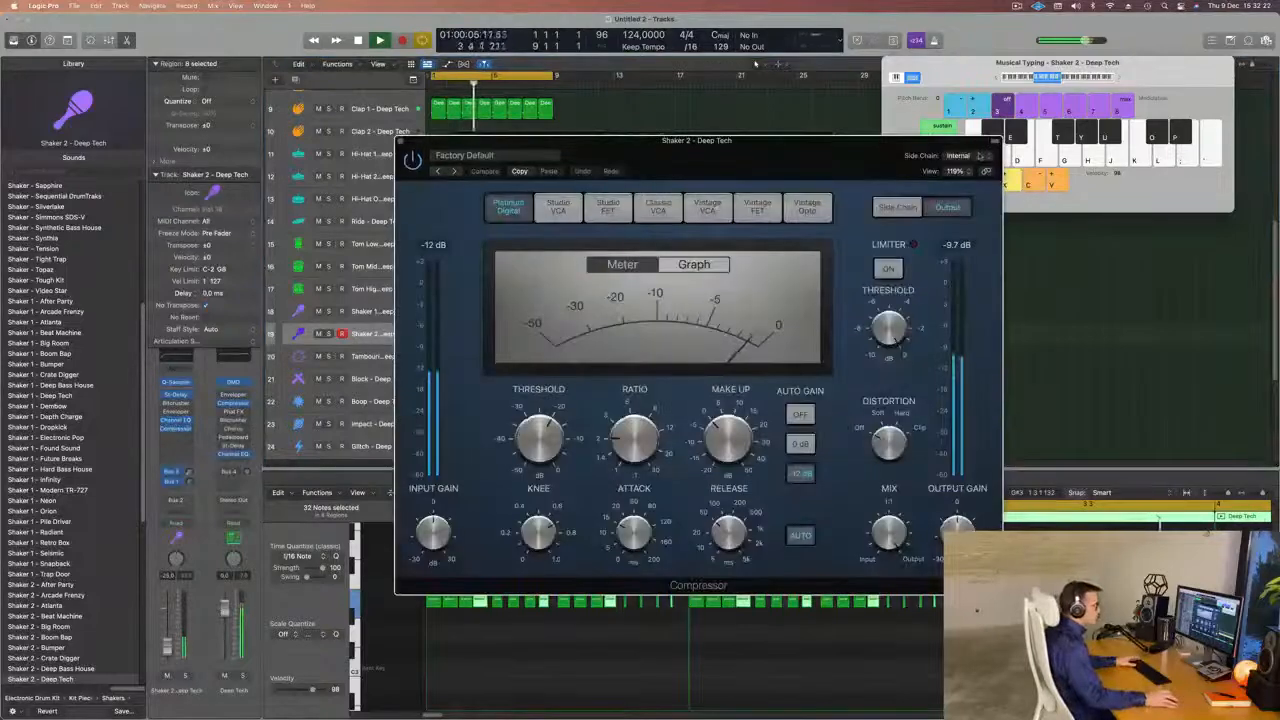
{"action": "left_click", "coordinate": [958, 156]}
{"action": "mouse_move", "coordinate": [972, 188]}
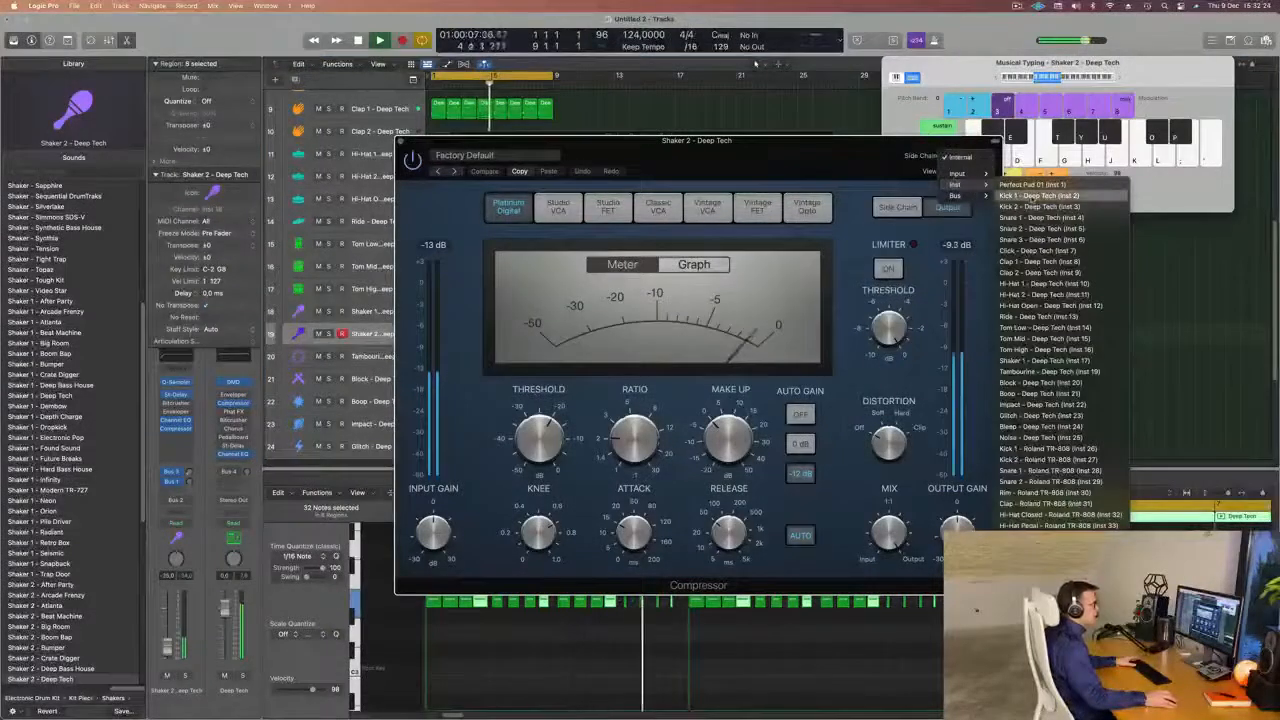
{"action": "left_click", "coordinate": [1020, 196]}
{"action": "left_click_drag", "start_coordinate": [868, 155], "coordinate": [809, 136]}
{"action": "key", "text": "space"}
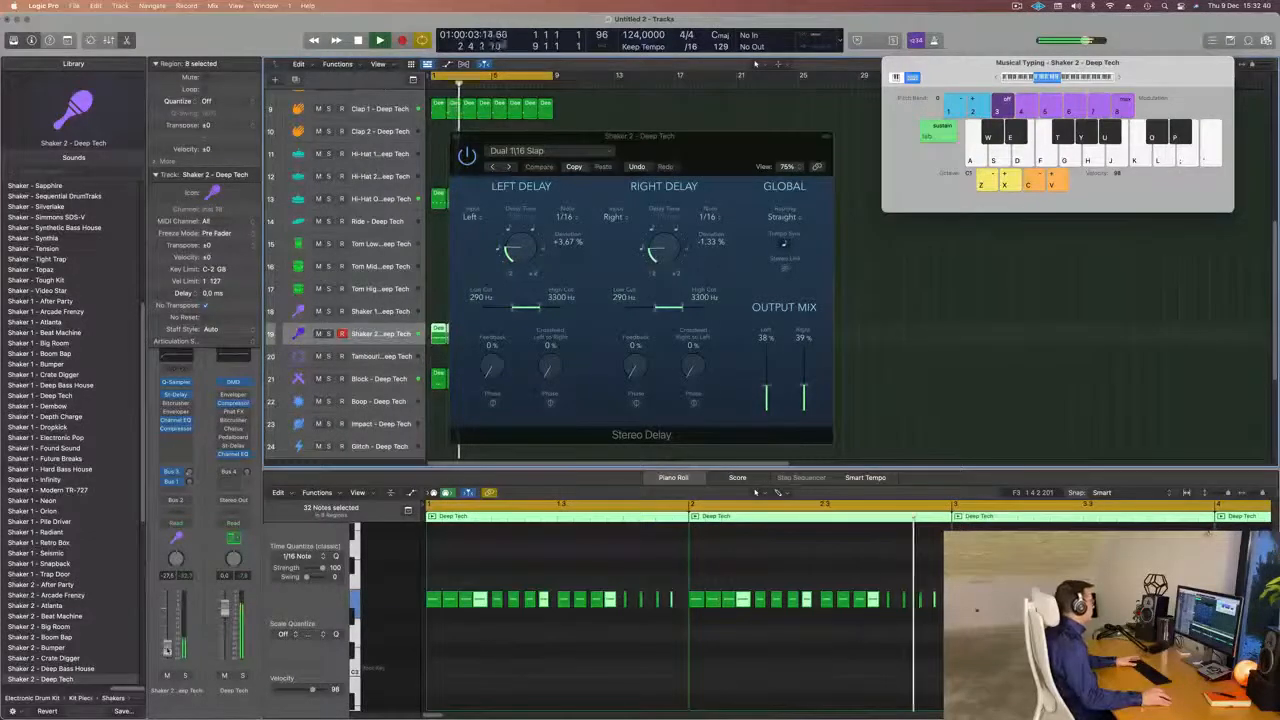
Select all the Shaker 2 notes in the Piano Roll, clear the selection and replay the loop.
{"action": "left_click", "coordinate": [510, 644]}
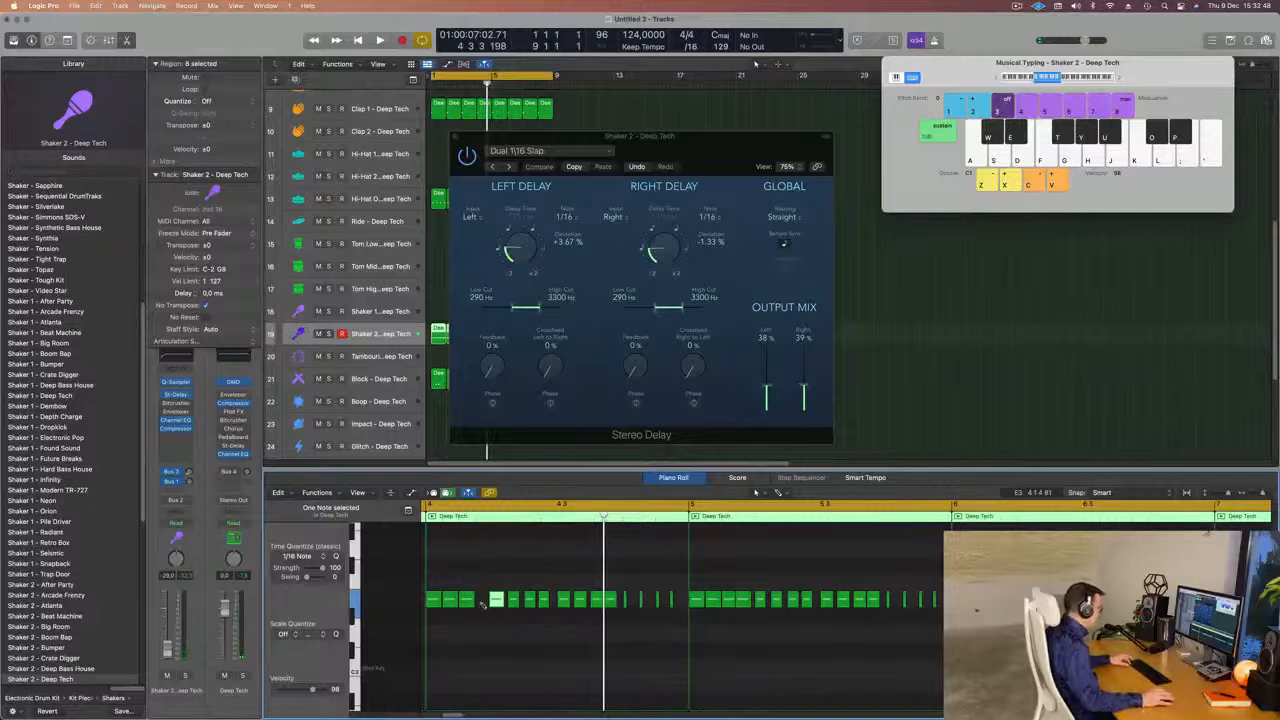
{"action": "key", "text": "super+a"}
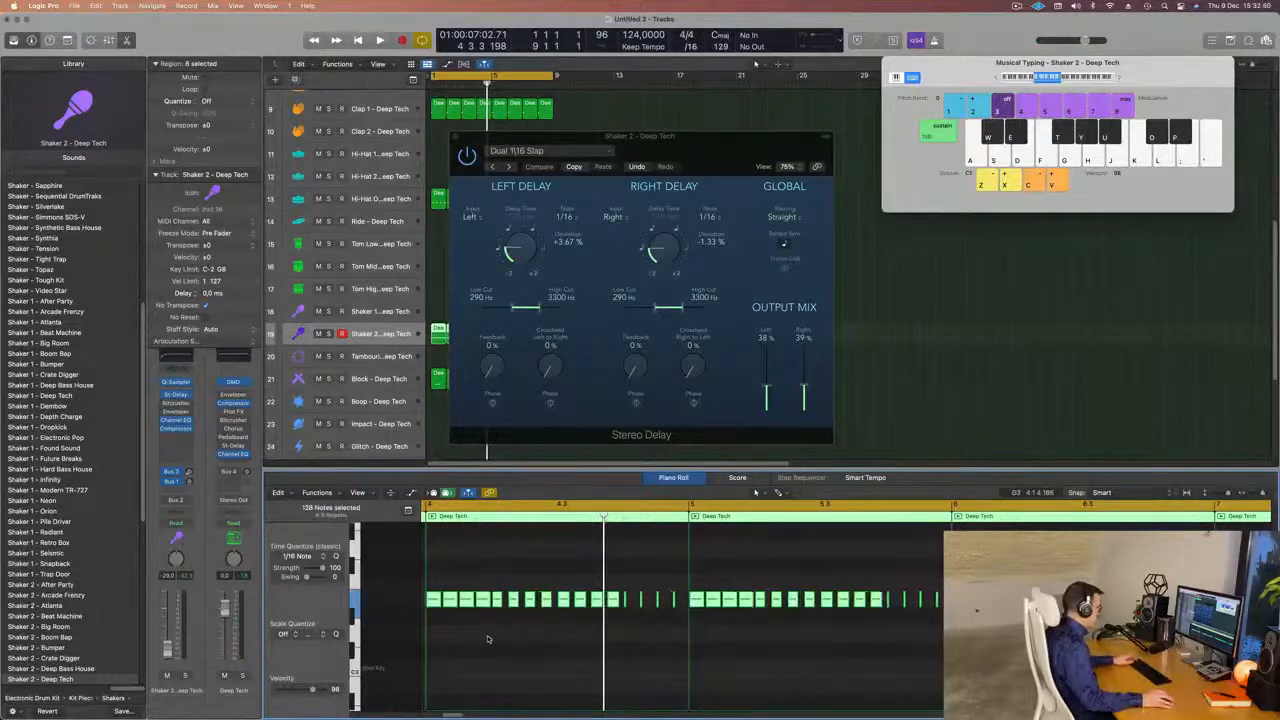
{"action": "left_click", "coordinate": [488, 638]}
{"action": "key", "text": "space"}
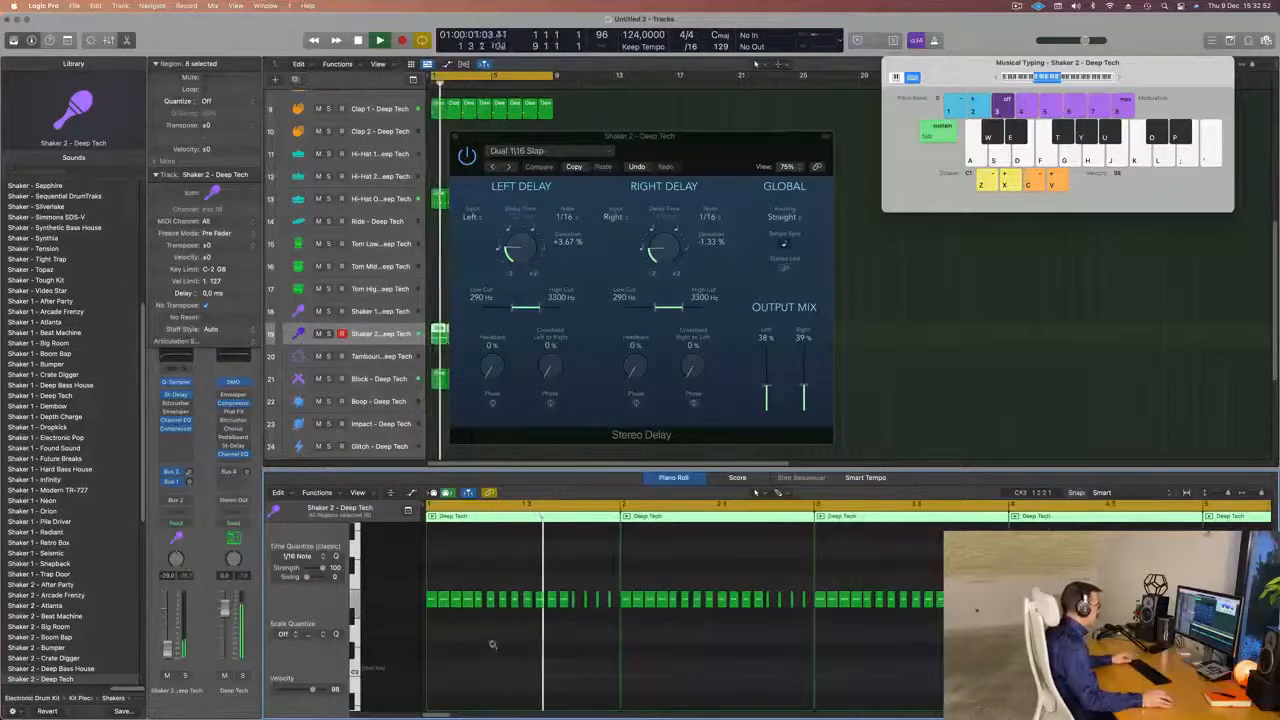
{"action": "scroll", "coordinate": [492, 646], "scroll_direction": "down", "scroll_amount": 3}
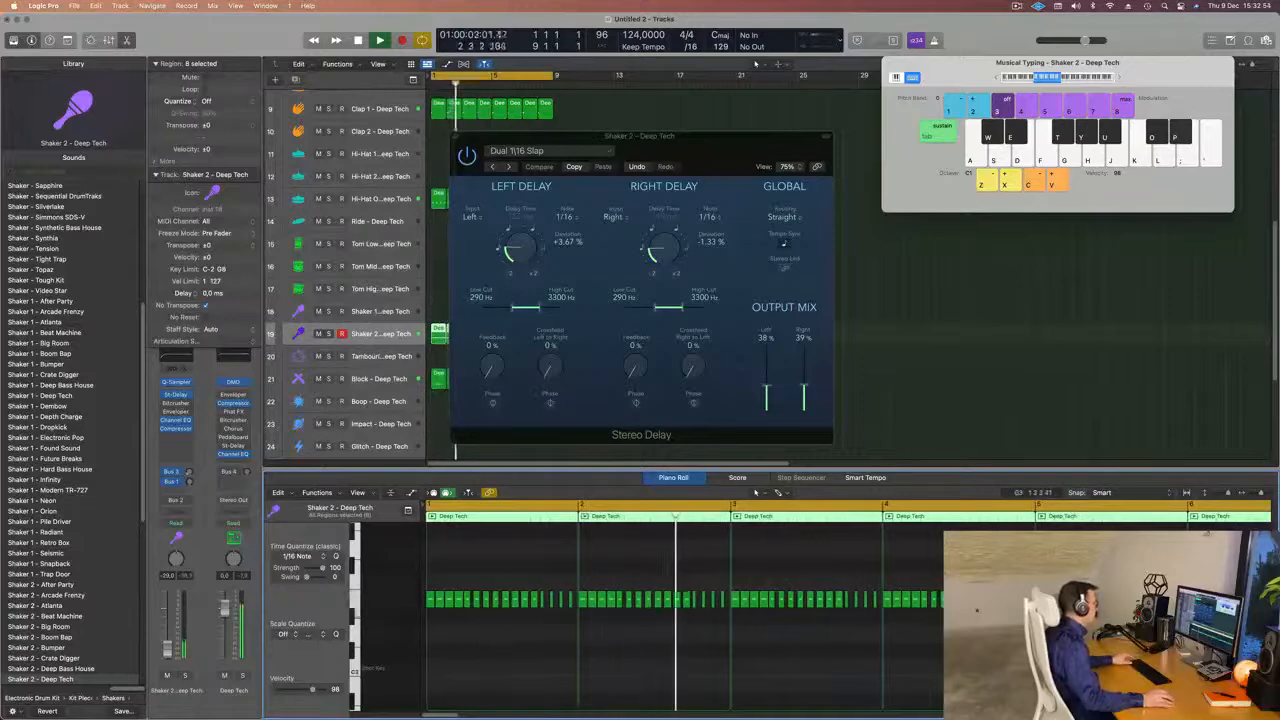
Reposition the Stereo Delay window clear of the drum regions and restart the loop from the beginning.
{"action": "left_click", "coordinate": [646, 91]}
{"action": "left_click_drag", "start_coordinate": [640, 135], "coordinate": [1090, 150]}
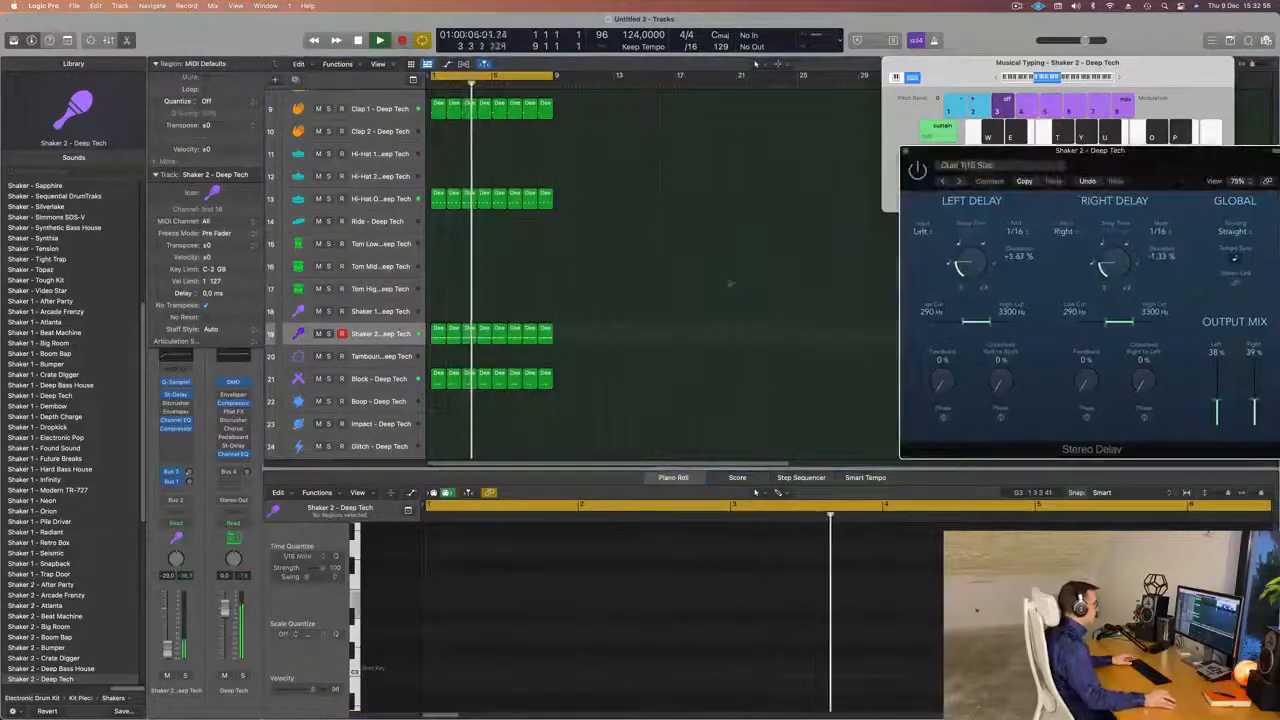
{"action": "key", "text": "super+a"}
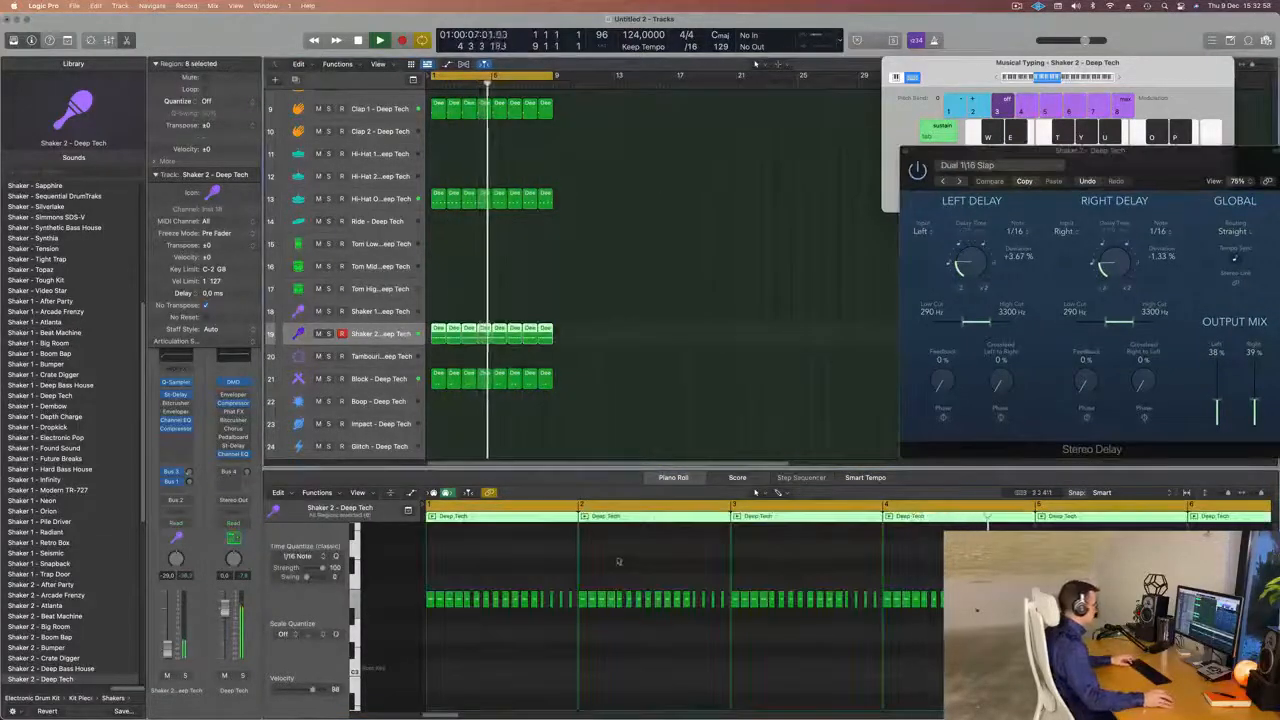
{"action": "left_click", "coordinate": [650, 680]}
{"action": "key", "text": "super+a"}
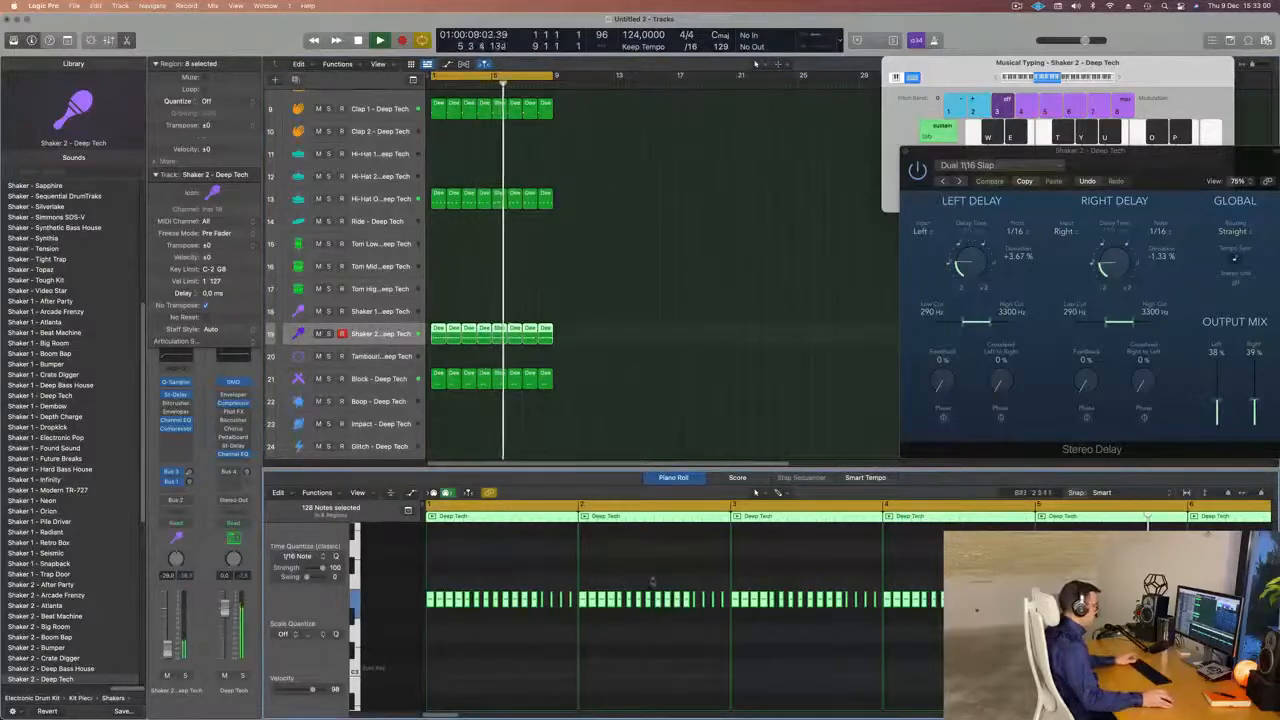
{"action": "left_click", "coordinate": [643, 308]}
{"action": "key", "text": "Return"}
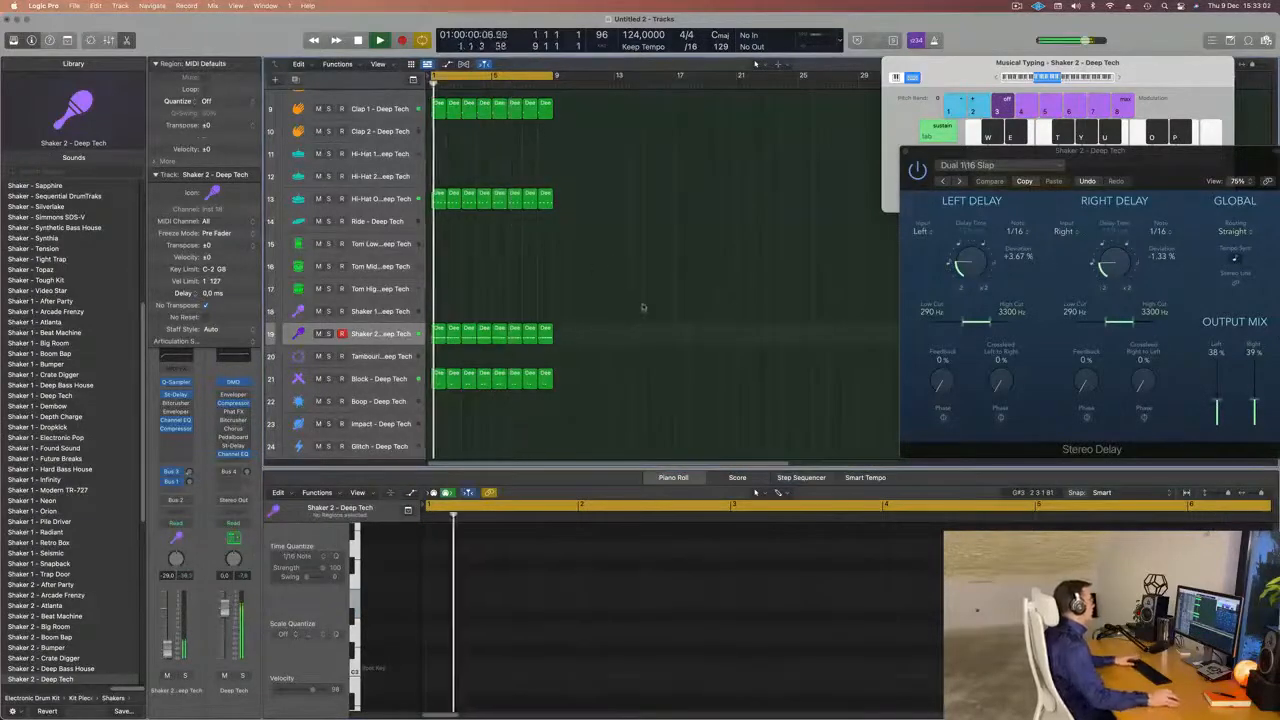
Duplicate the Perfect Pad 01 track with its instrument and copy the chord region onto the new track.
{"action": "scroll", "coordinate": [643, 308], "scroll_direction": "up", "scroll_amount": 8}
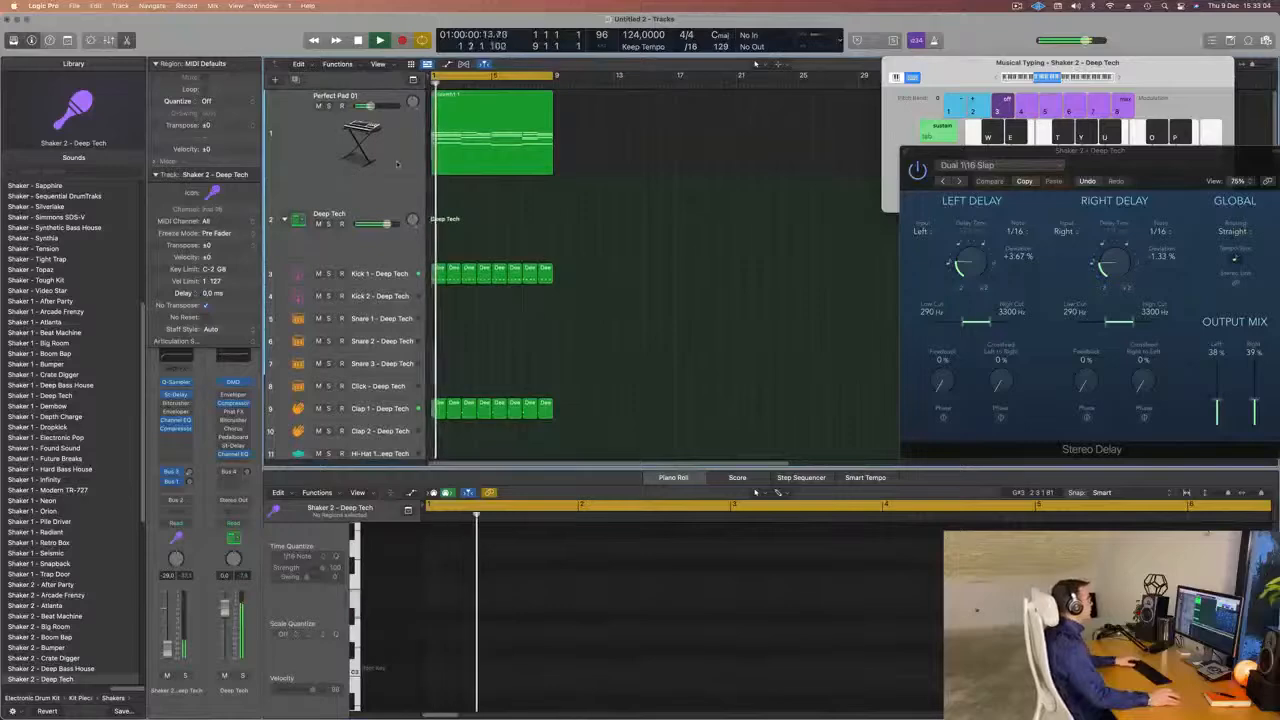
{"action": "left_click", "coordinate": [397, 163]}
{"action": "key", "text": "super+d"}
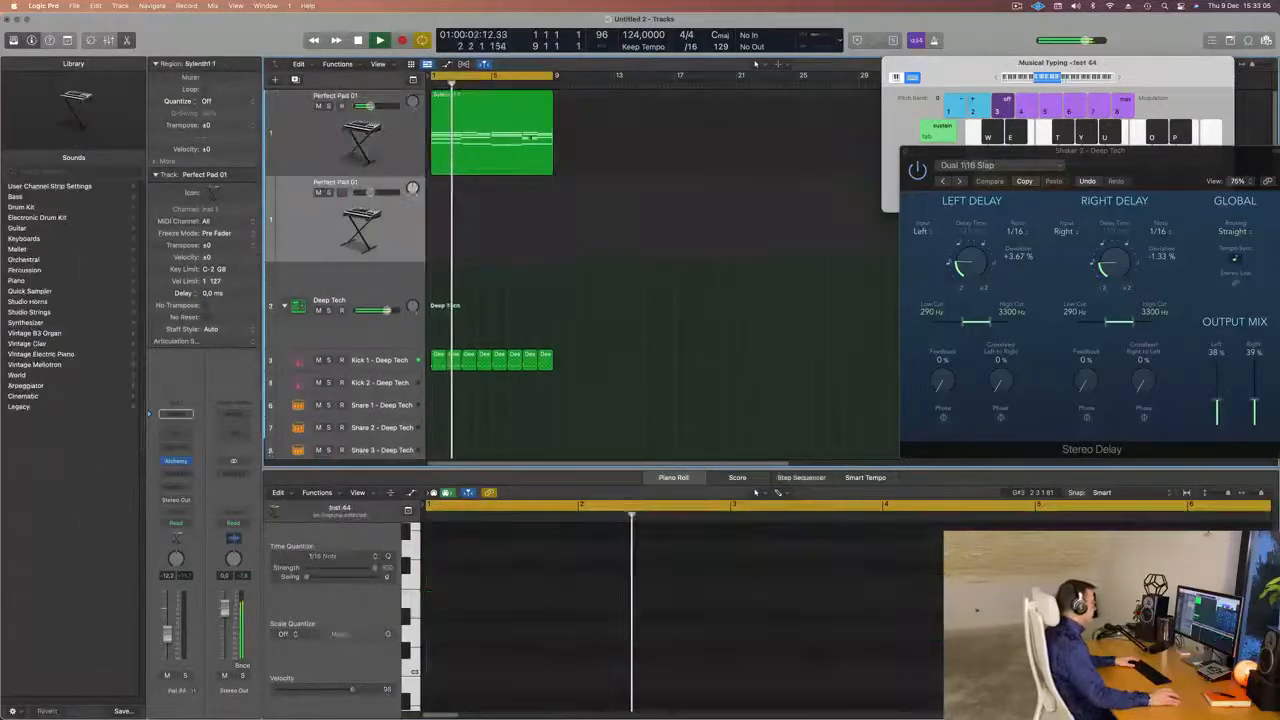
{"action": "left_click_drag", "start_coordinate": [490, 130], "coordinate": [490, 220]}
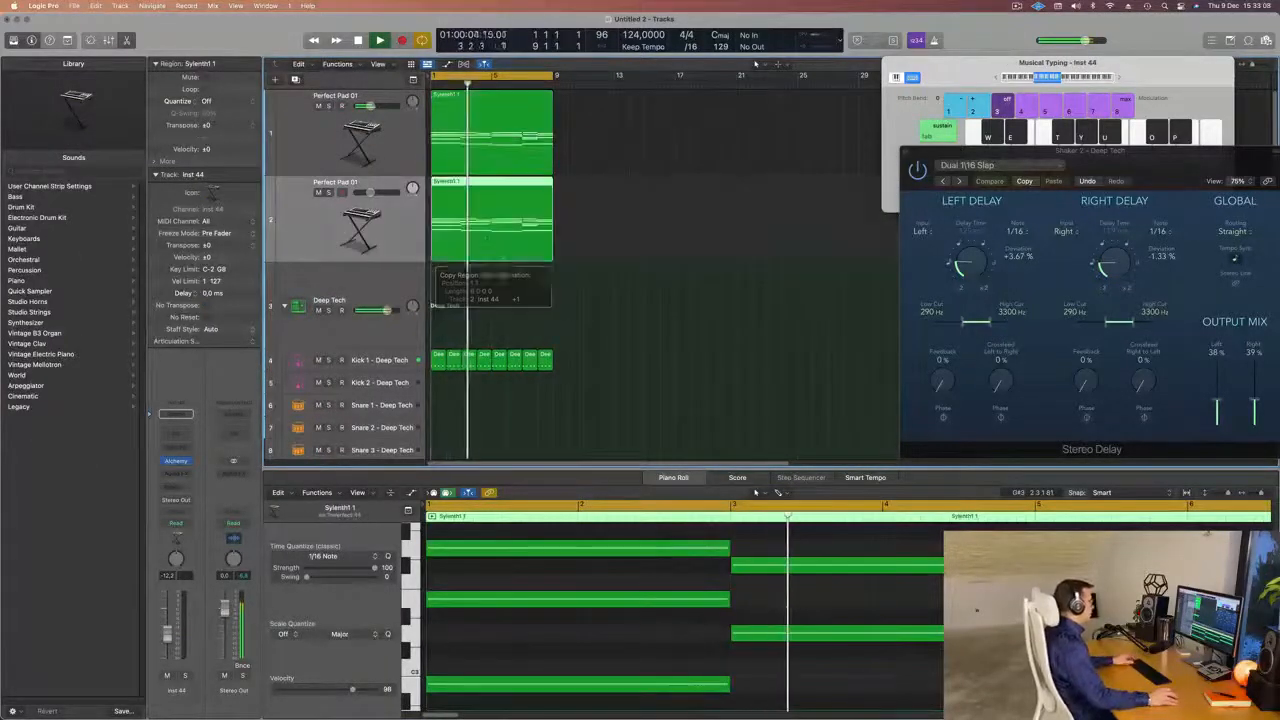
{"action": "key", "text": "space"}
{"action": "key", "text": "space"}
Delete all chord notes above the lowest line in the copied region, keeping only the four bass notes.
{"action": "scroll", "coordinate": [489, 237], "scroll_direction": "down", "scroll_amount": 2}
{"action": "key", "text": "space"}
{"action": "scroll", "coordinate": [533, 613], "scroll_direction": "down", "scroll_amount": 3}
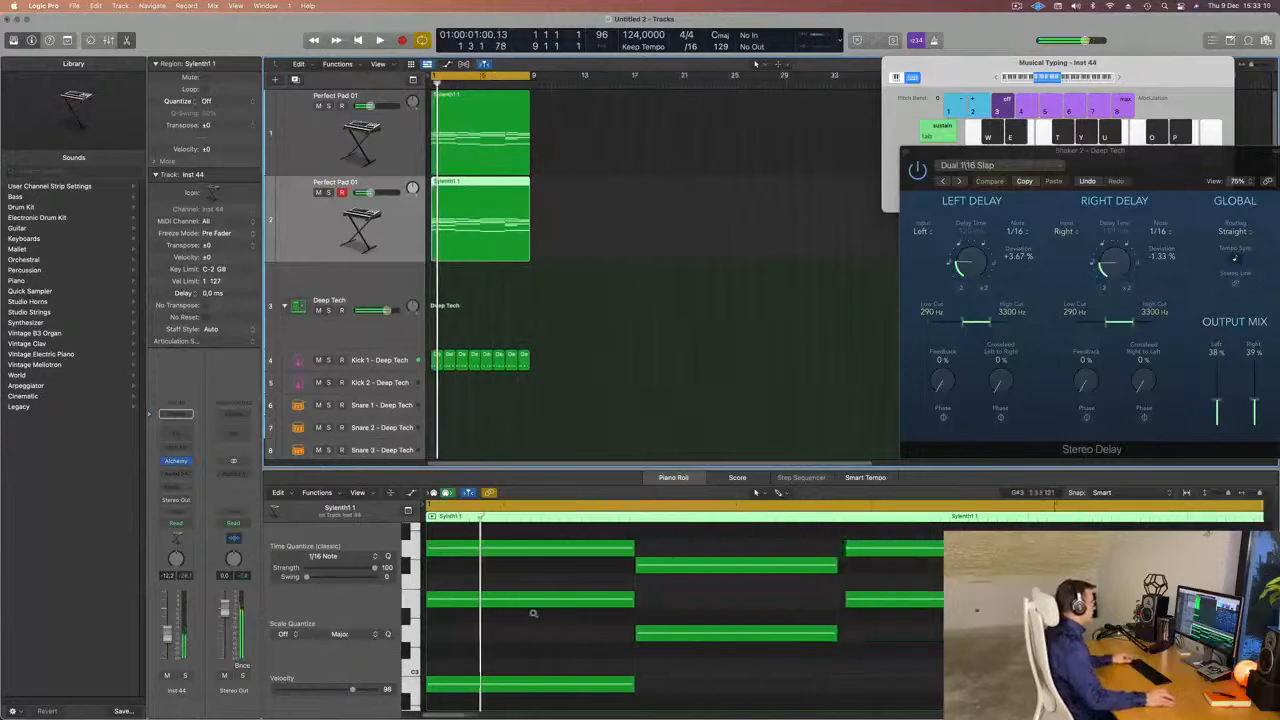
{"action": "scroll", "coordinate": [533, 613], "scroll_direction": "down", "scroll_amount": 6}
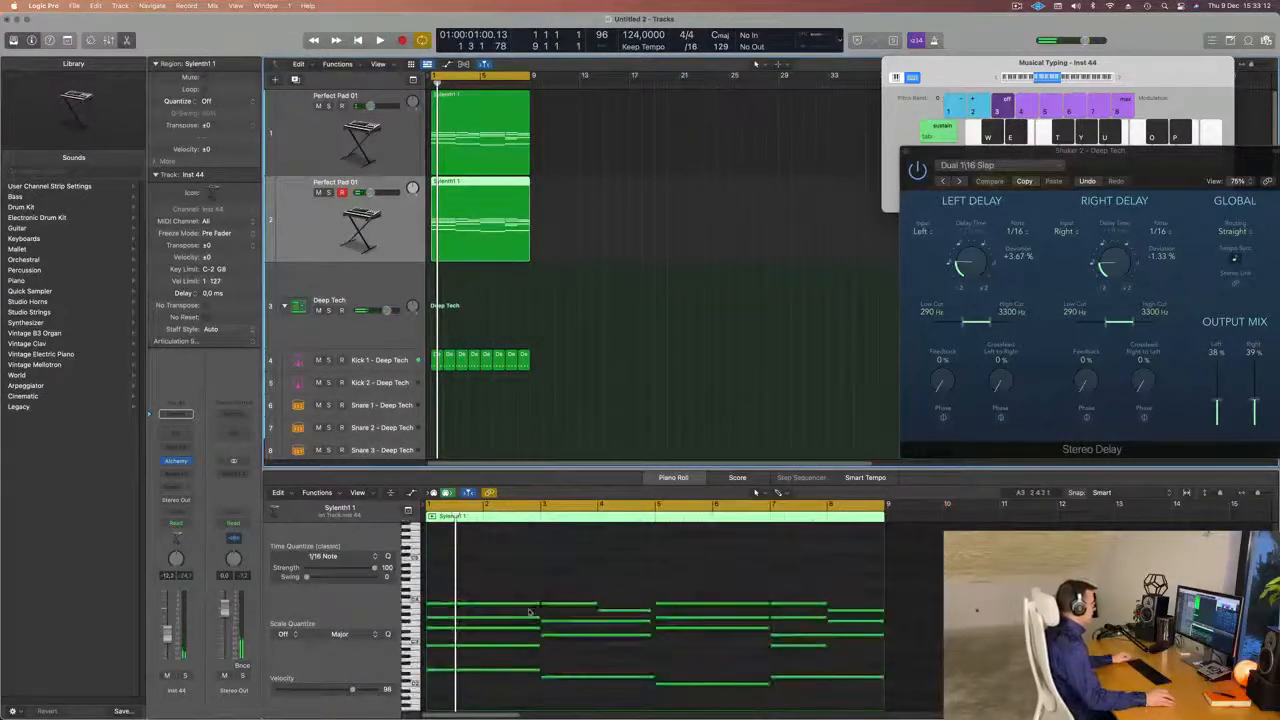
{"action": "scroll", "coordinate": [529, 612], "scroll_direction": "down", "scroll_amount": 3}
{"action": "left_click_drag", "start_coordinate": [519, 541], "coordinate": [885, 606]}
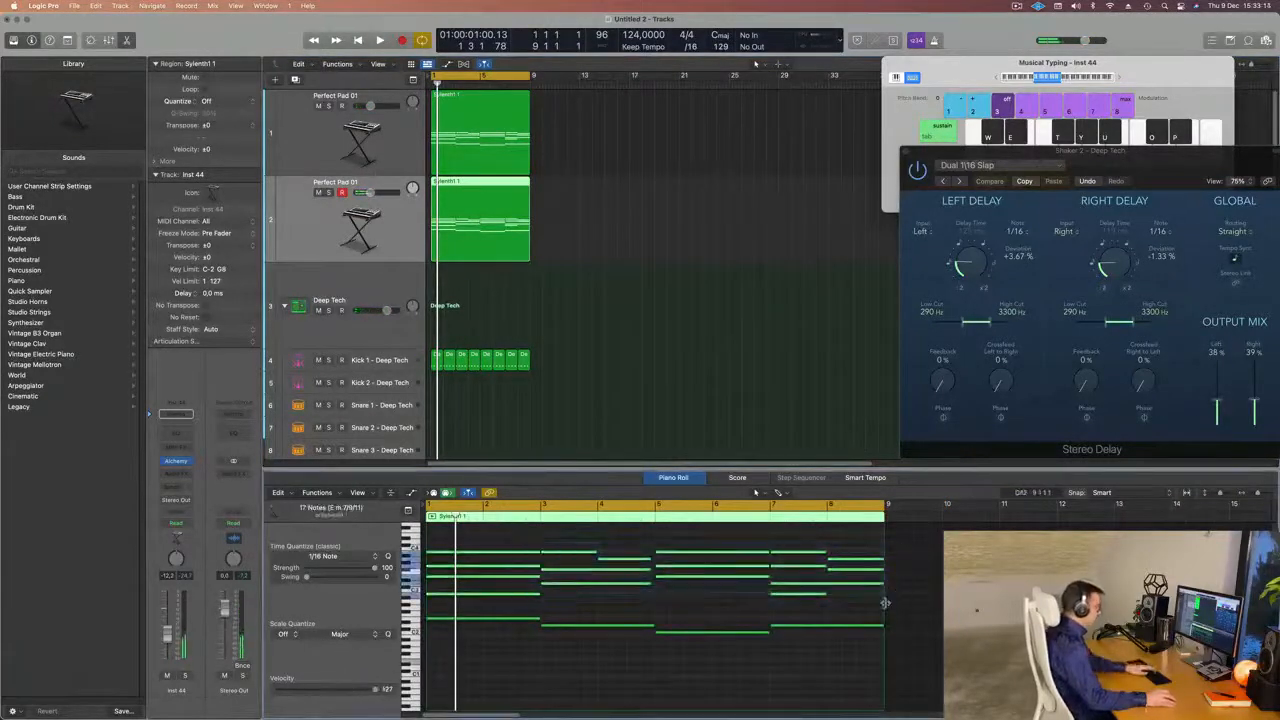
{"action": "key", "text": "Delete"}
Shorten the four remaining bass notes together to about three sixteenths each and play them back.
{"action": "left_click_drag", "start_coordinate": [478, 566], "coordinate": [815, 675]}
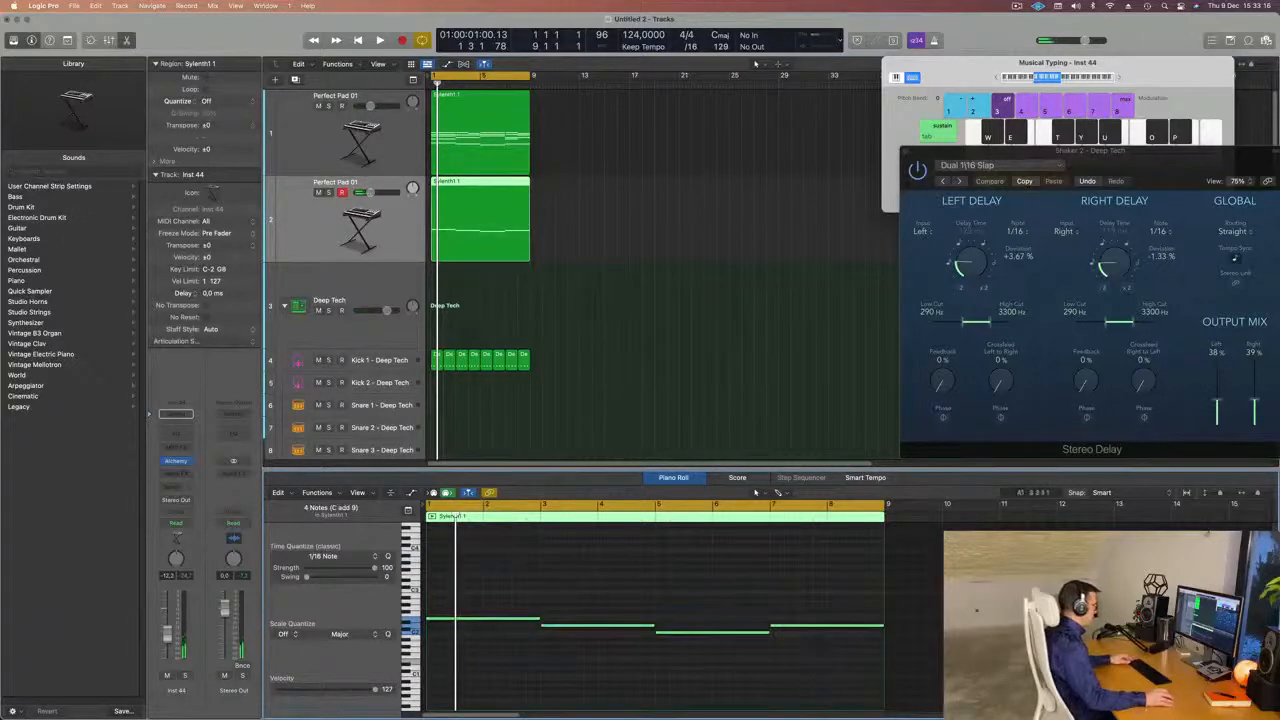
{"action": "scroll", "coordinate": [594, 646], "scroll_direction": "up", "scroll_amount": 4}
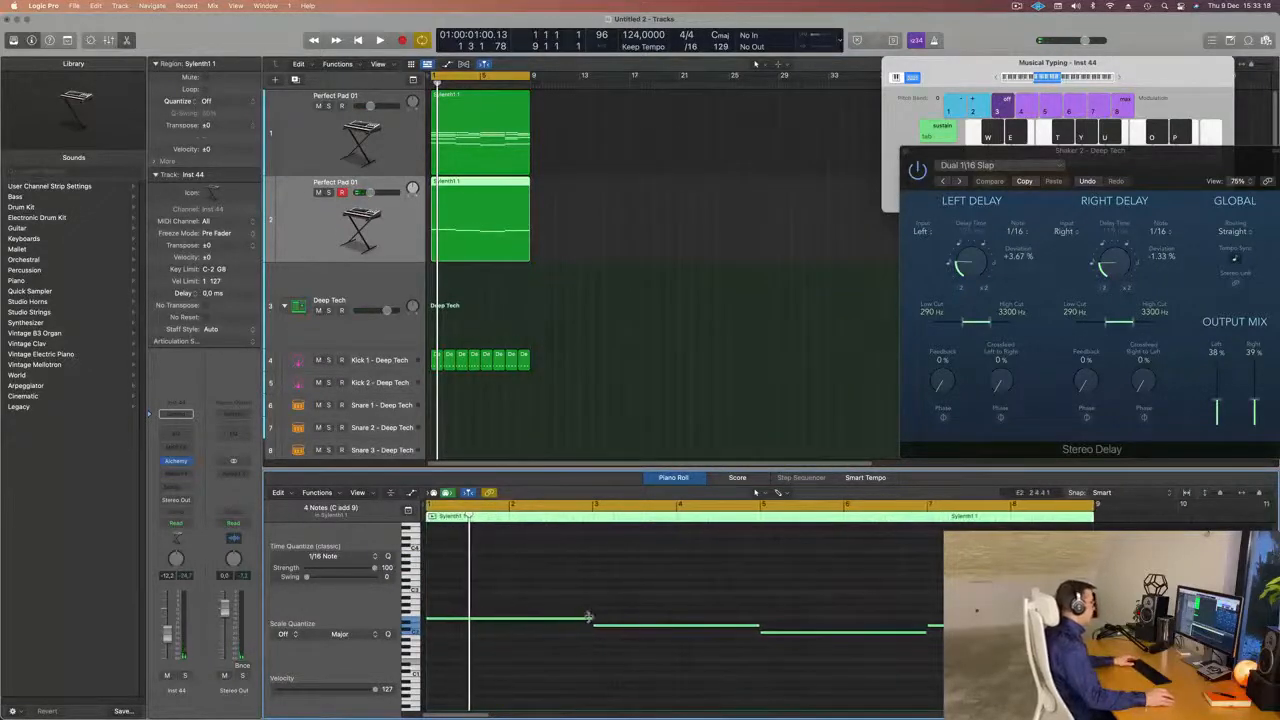
{"action": "left_click_drag", "start_coordinate": [588, 617], "coordinate": [440, 625]}
{"action": "key", "text": "space"}
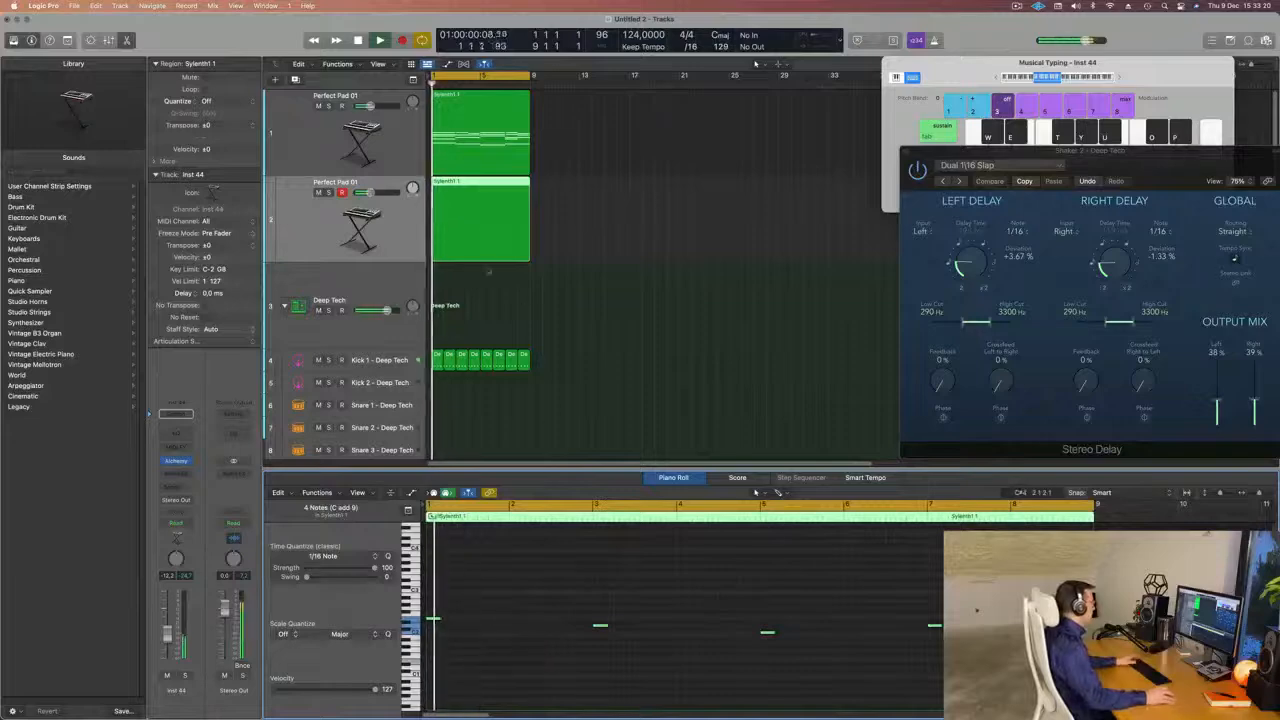
{"action": "left_click", "coordinate": [484, 246]}
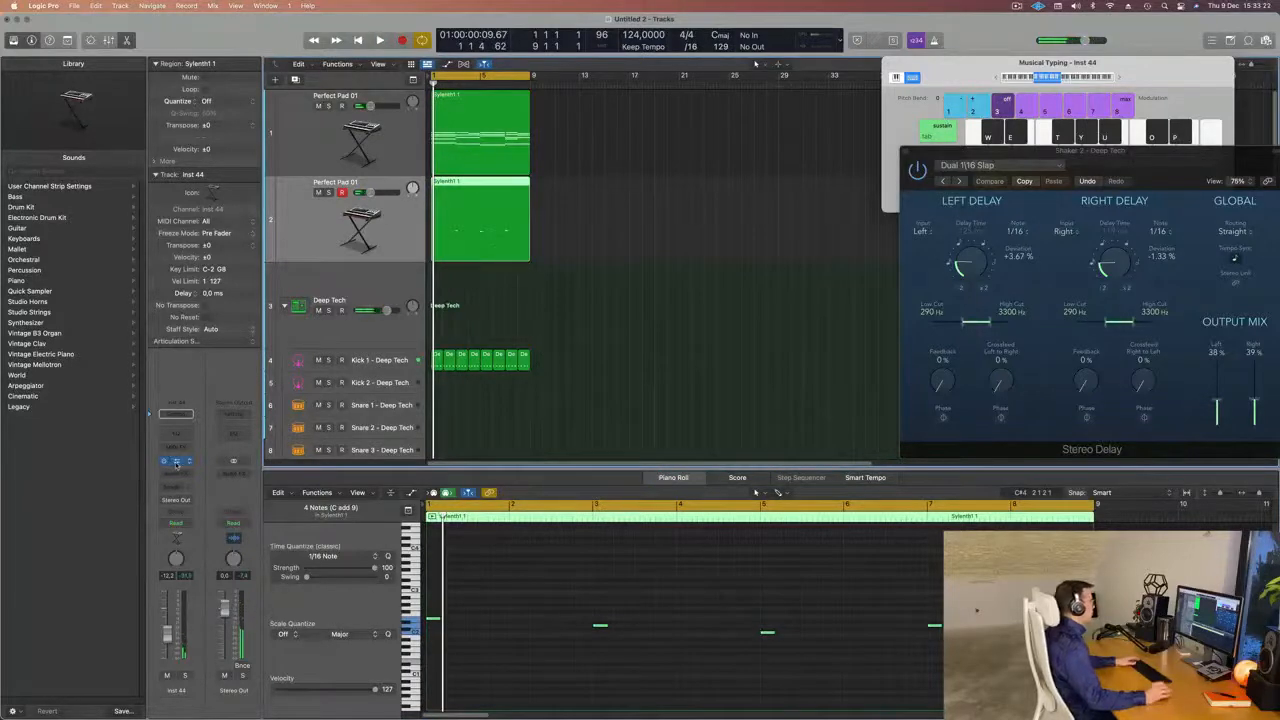
Open the duplicated track's Alchemy instrument, filter its presets to the Bass category and go to the start of the list.
{"action": "left_click_drag", "start_coordinate": [698, 143], "coordinate": [688, 143]}
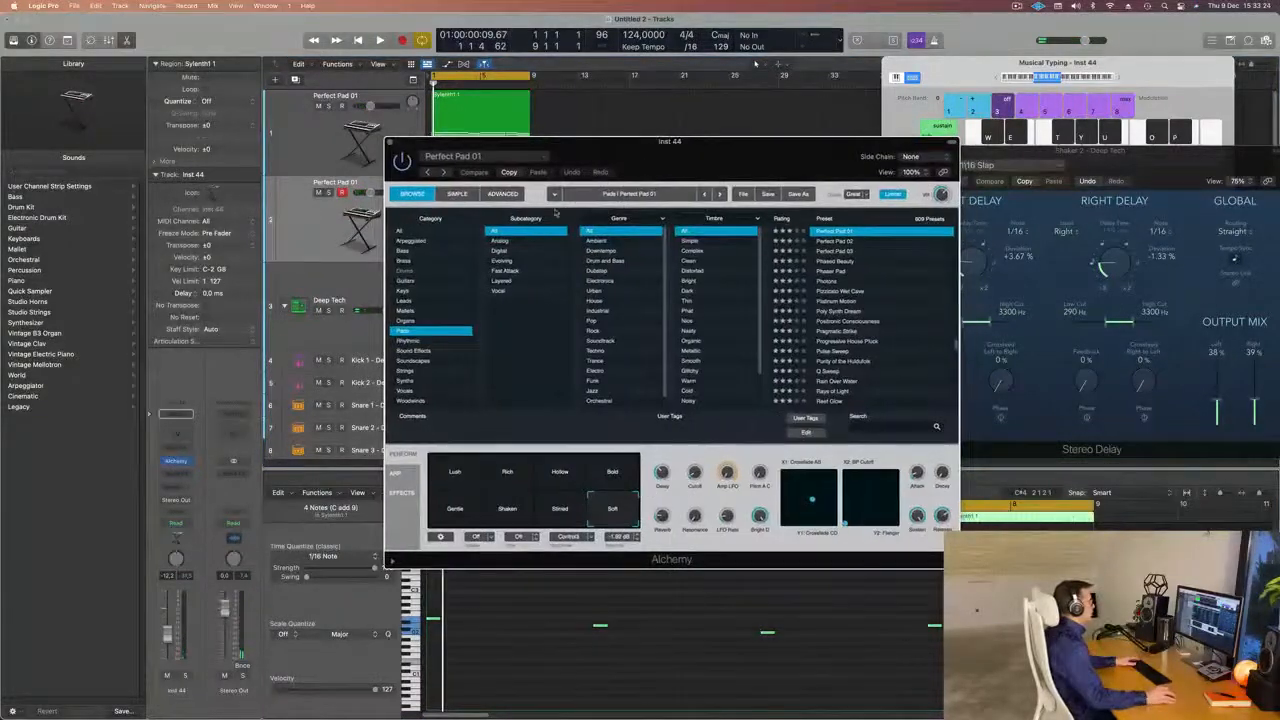
{"action": "left_click", "coordinate": [405, 250]}
{"action": "scroll", "coordinate": [940, 300], "scroll_direction": "down", "scroll_amount": 10}
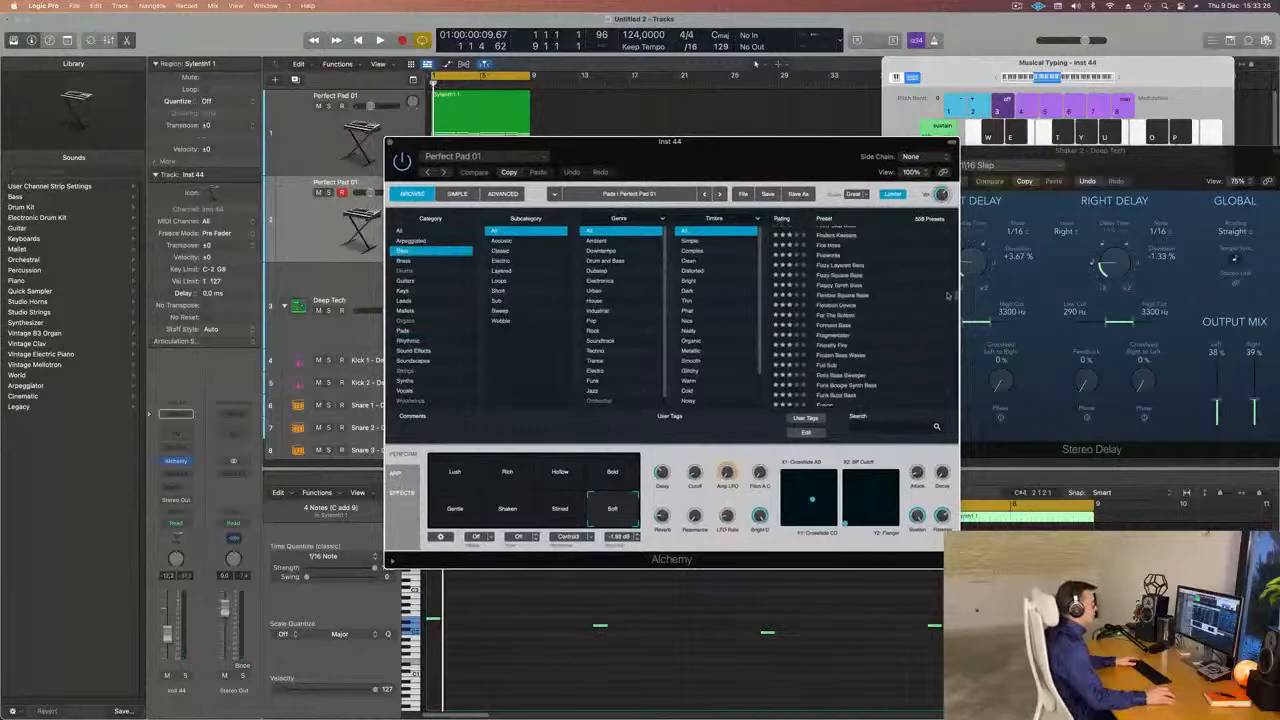
{"action": "left_click_drag", "start_coordinate": [956, 297], "coordinate": [958, 170]}
{"action": "left_click_drag", "start_coordinate": [825, 149], "coordinate": [839, 114]}
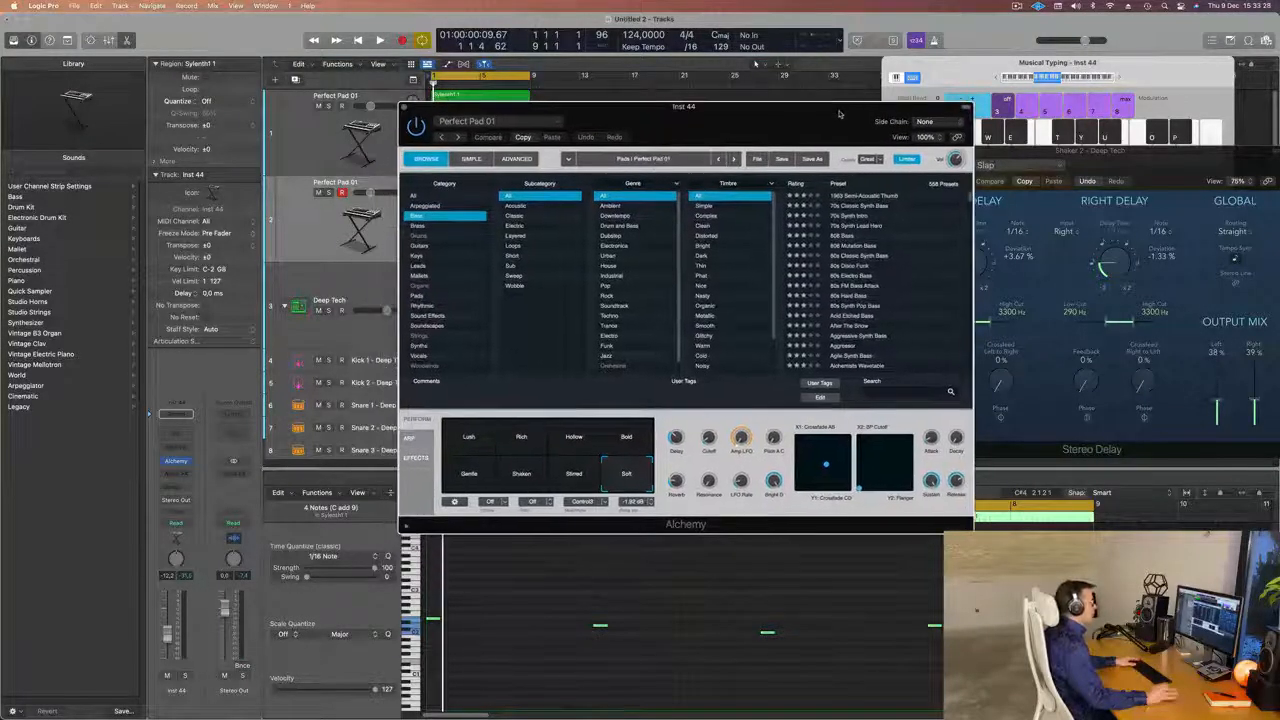
Try the 1963 Semi-Acoustic Thumb preset, raising the track volume to -6.4 dB and auditioning the bass line.
{"action": "left_click", "coordinate": [864, 196]}
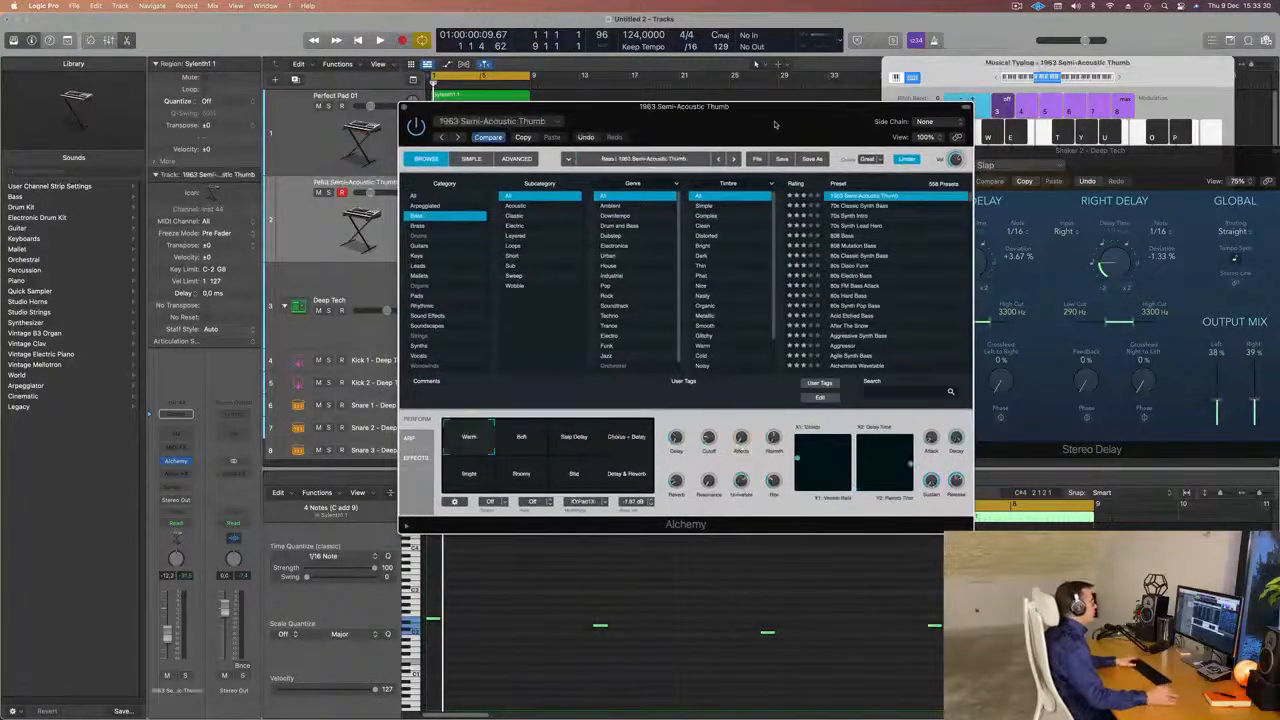
{"action": "left_click_drag", "start_coordinate": [749, 116], "coordinate": [835, 113]}
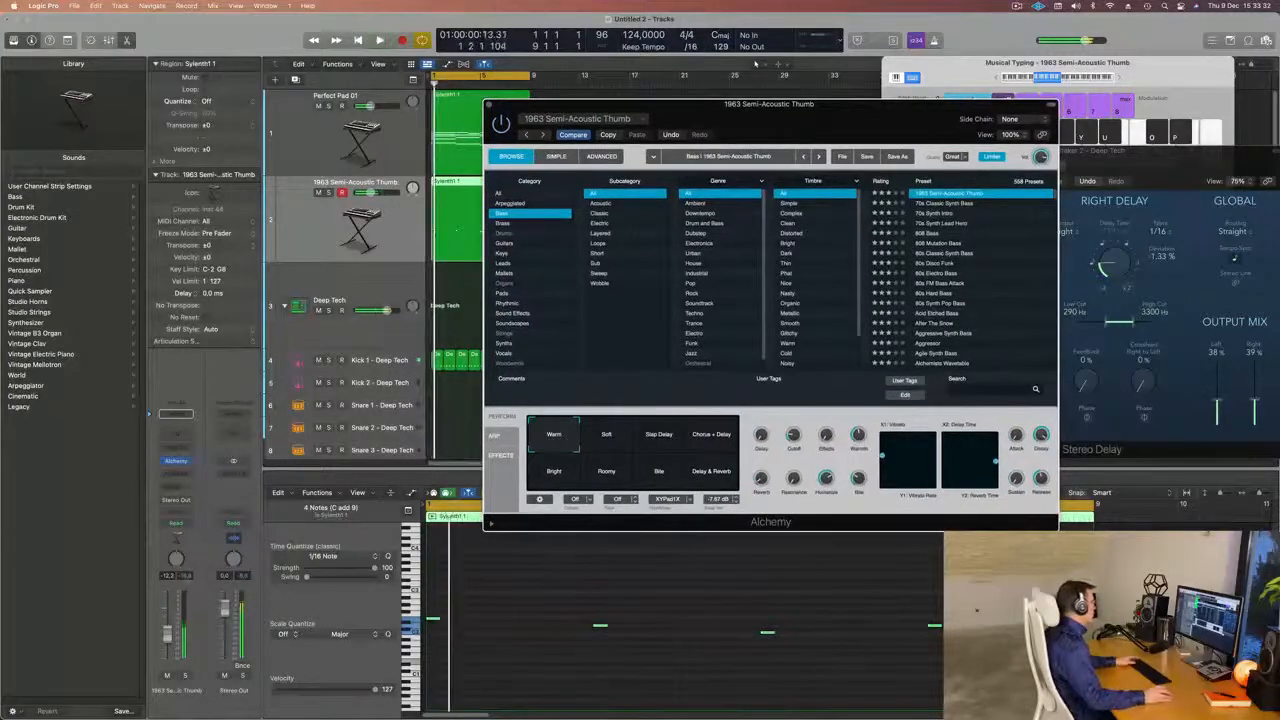
{"action": "left_click_drag", "start_coordinate": [168, 637], "coordinate": [168, 624]}
{"action": "key", "text": "space"}
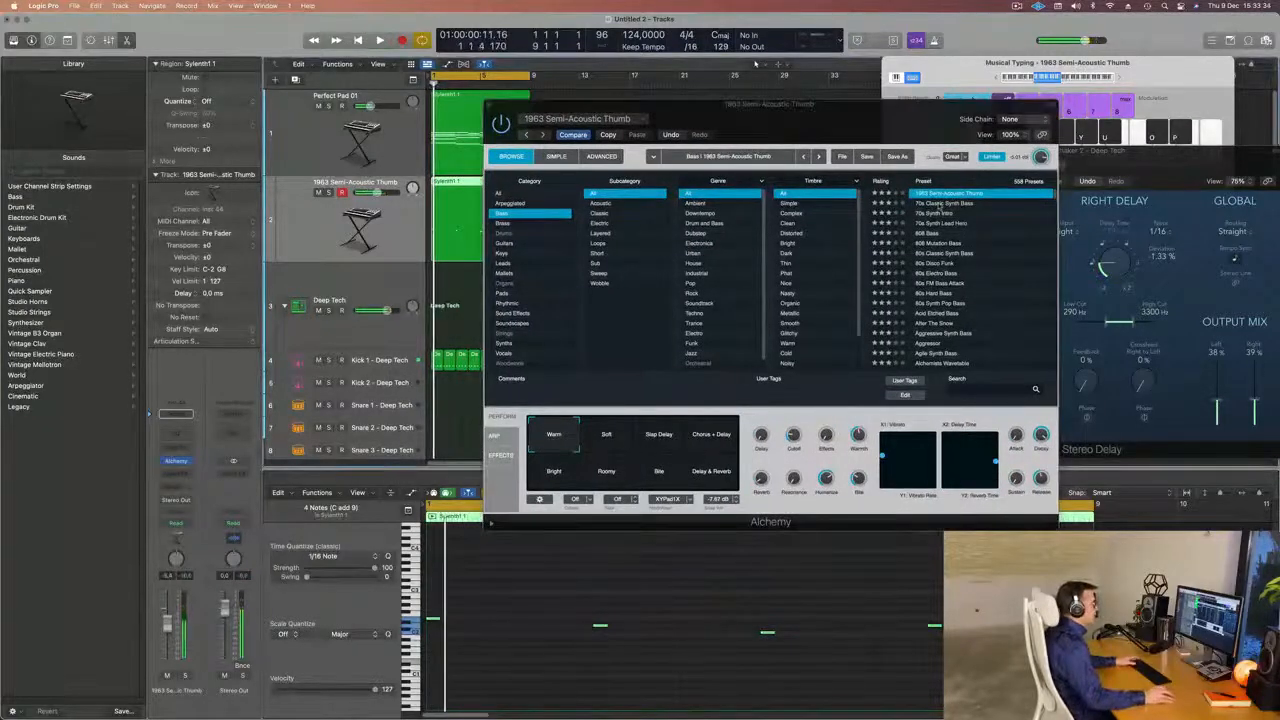
Load the 70s Classic Synth Bass preset, set the track volume to -11.0 dB and audition the bass line.
{"action": "left_click", "coordinate": [941, 206]}
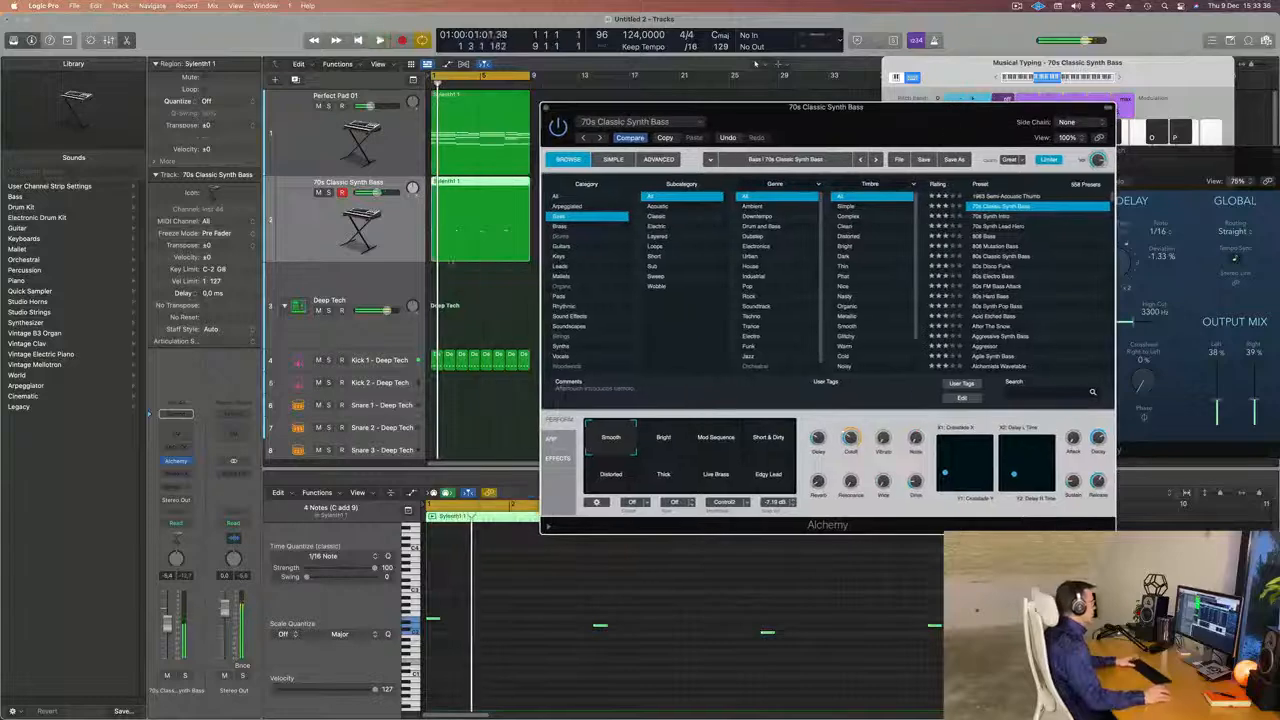
{"action": "key", "text": "space"}
{"action": "left_click_drag", "start_coordinate": [168, 624], "coordinate": [168, 633]}
{"action": "key", "text": "space"}
{"action": "key", "text": "space"}
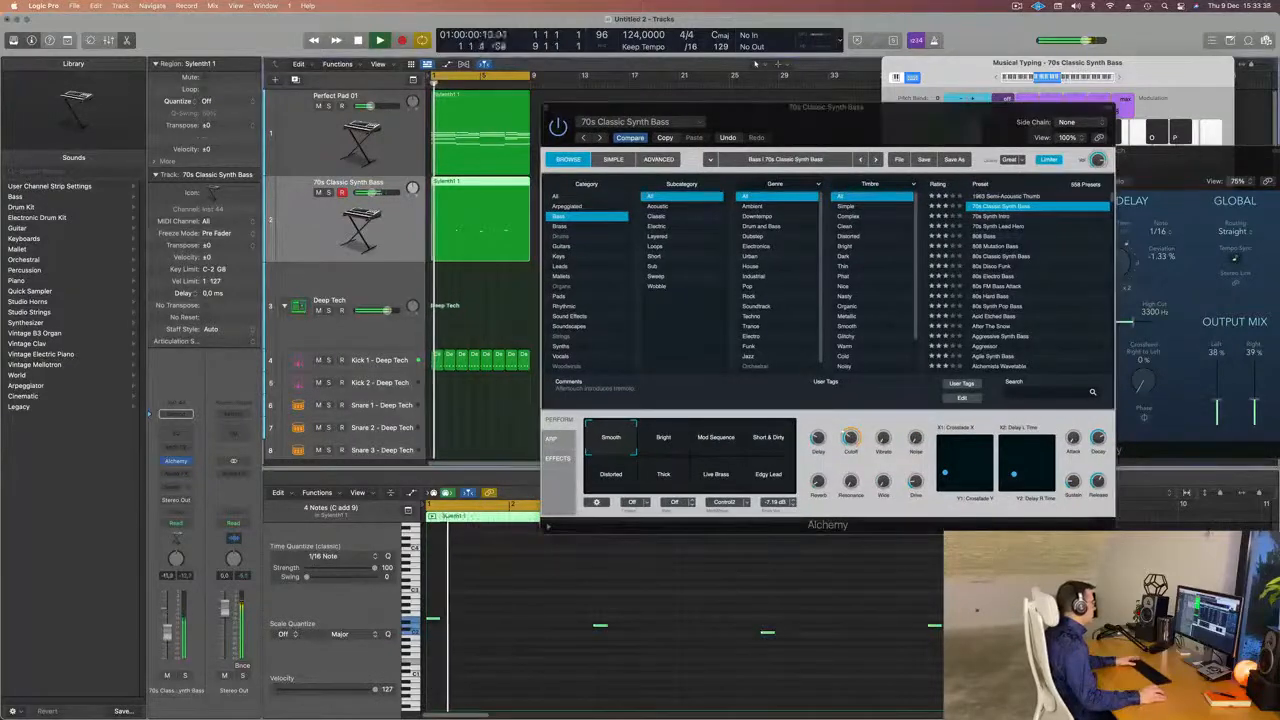
{"action": "key", "text": "space"}
{"action": "key", "text": "space"}
Reposition the Alchemy window clear of the tracks and Piano Roll, and replay the opening bars.
{"action": "left_click_drag", "start_coordinate": [784, 105], "coordinate": [1076, 79]}
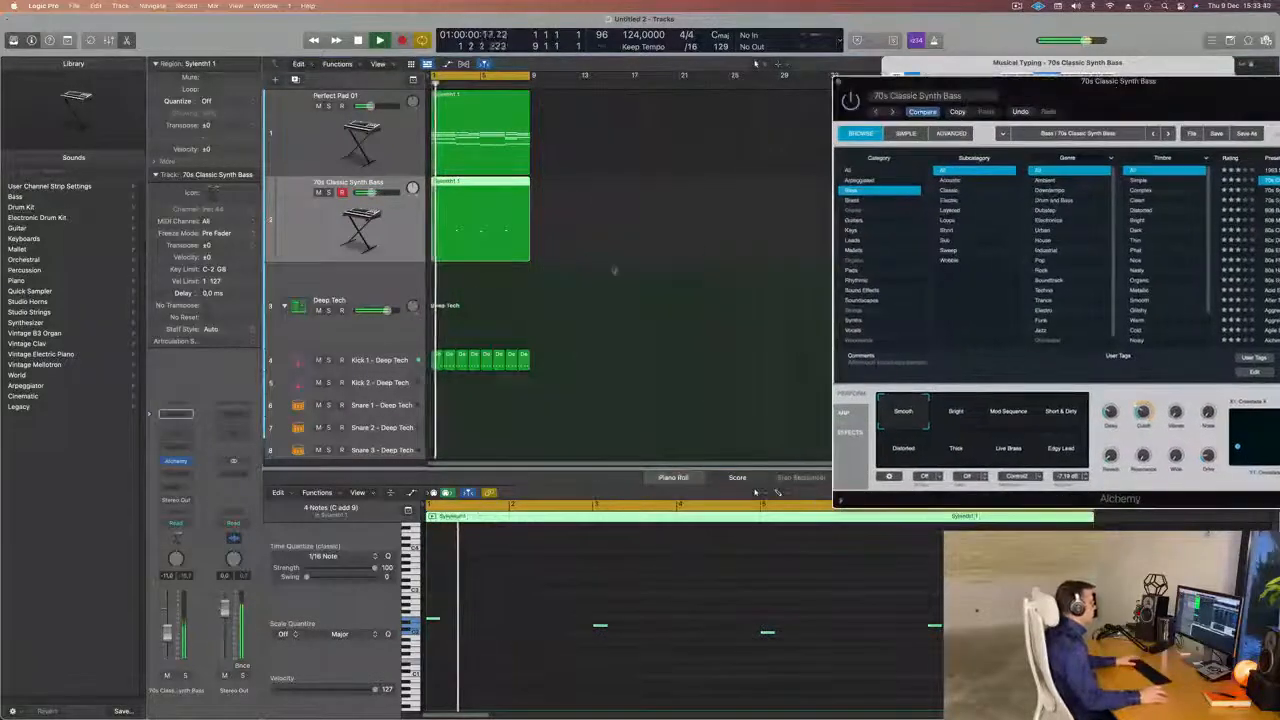
{"action": "key", "text": "space"}
{"action": "key", "text": "space"}
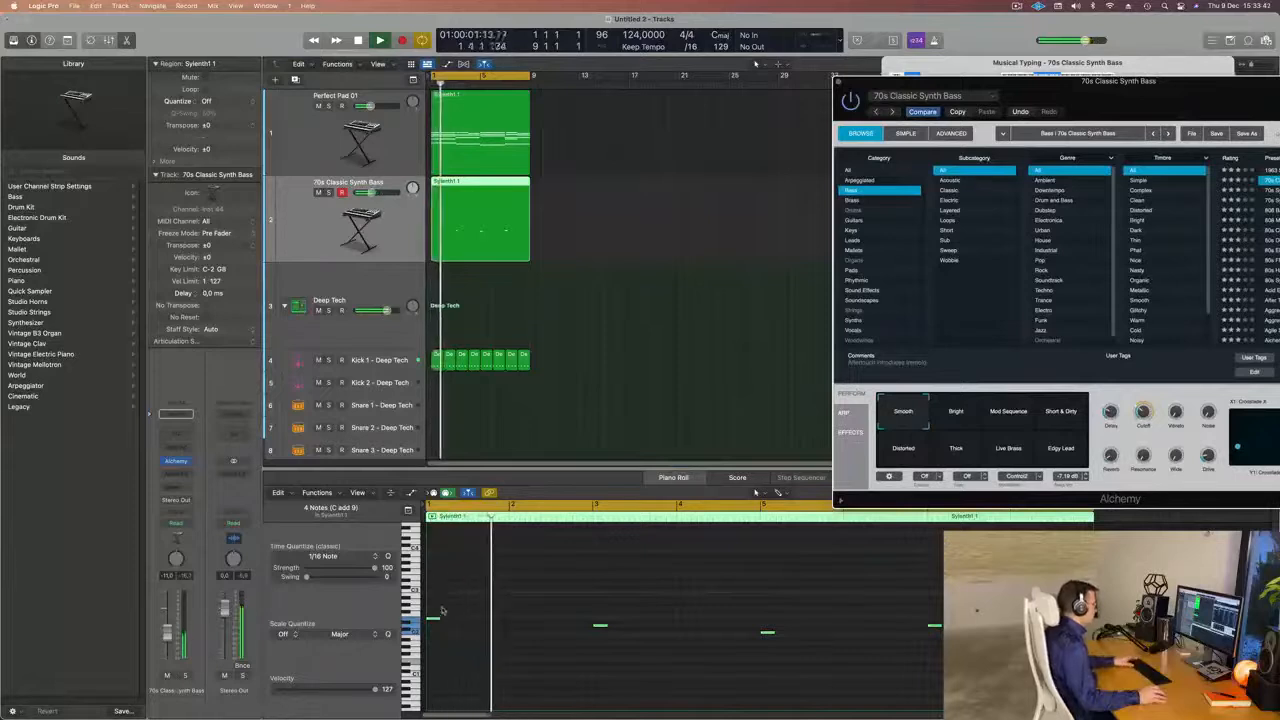
{"action": "key", "text": "space"}
{"action": "key", "text": "space"}
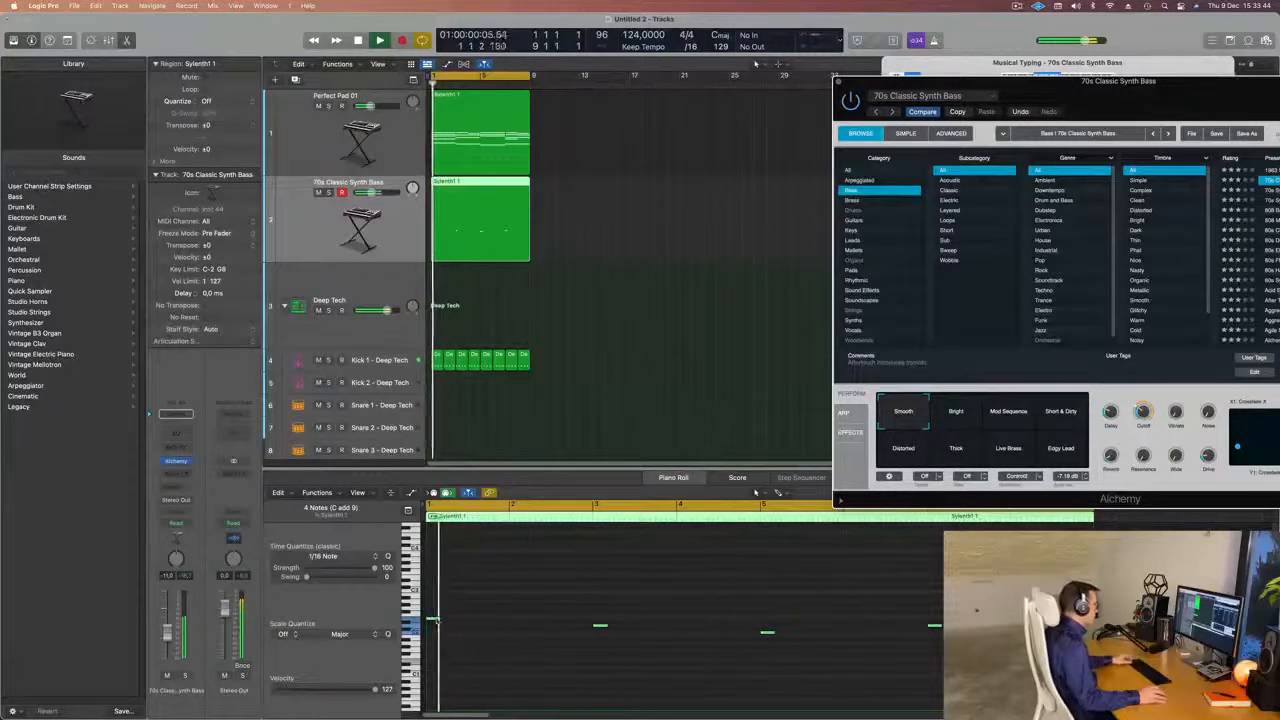
Try copying the four bass notes two beats after the originals, audition the result and undo the copy.
{"action": "left_click_drag", "start_coordinate": [437, 621], "coordinate": [473, 622]}
{"action": "key", "text": "space"}
{"action": "key", "text": "space"}
{"action": "scroll", "coordinate": [517, 608], "scroll_direction": "down", "scroll_amount": 3}
{"action": "key", "text": "space"}
{"action": "key", "text": "space"}
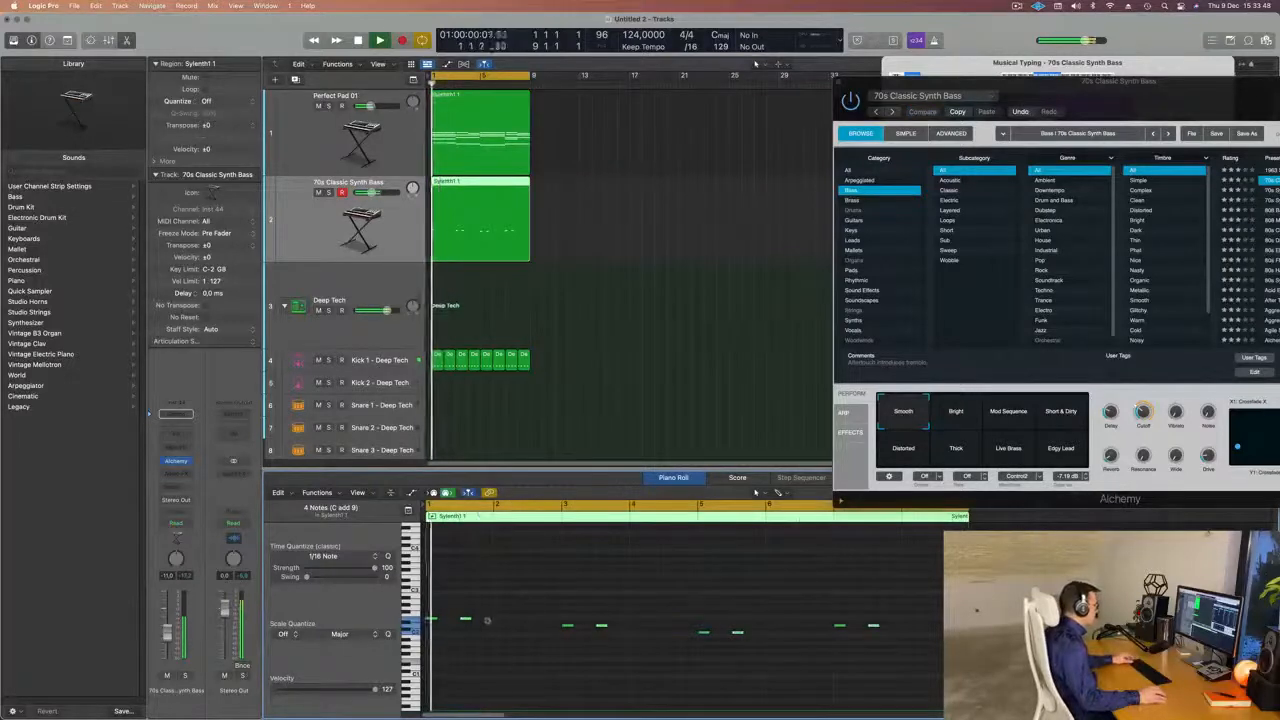
{"action": "scroll", "coordinate": [487, 620], "scroll_direction": "up", "scroll_amount": 3}
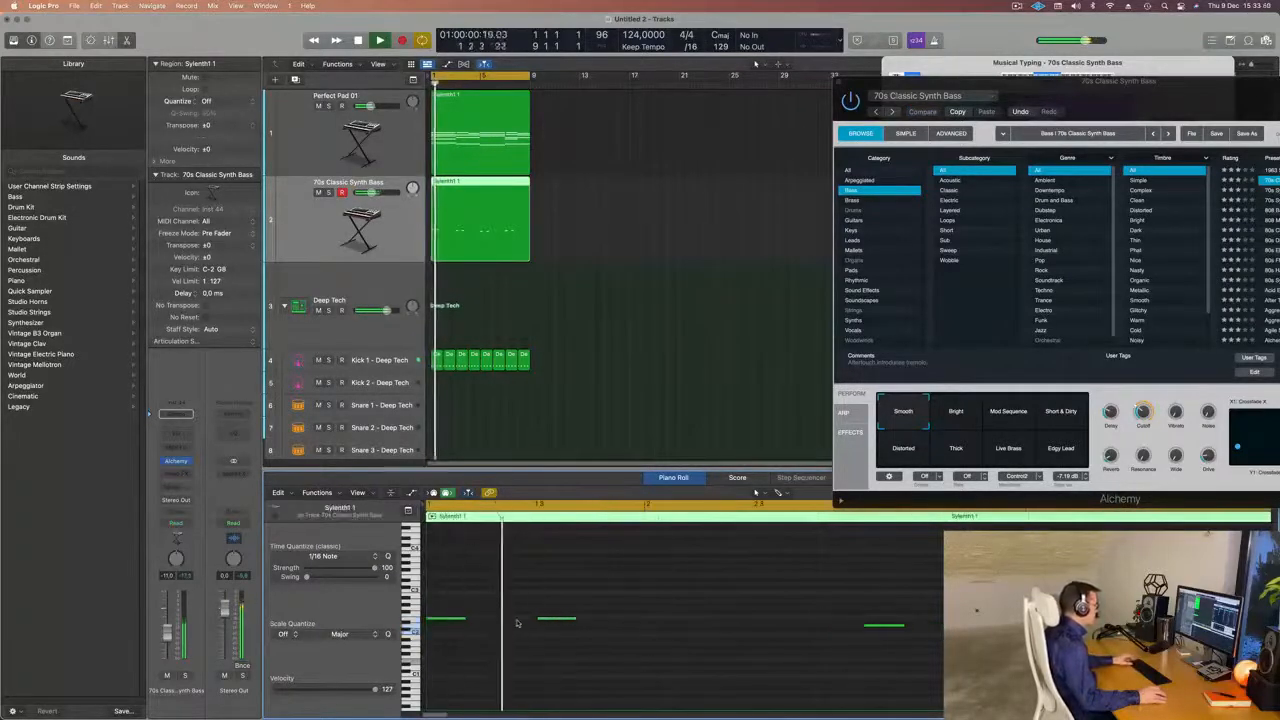
{"action": "key", "text": "super+z"}
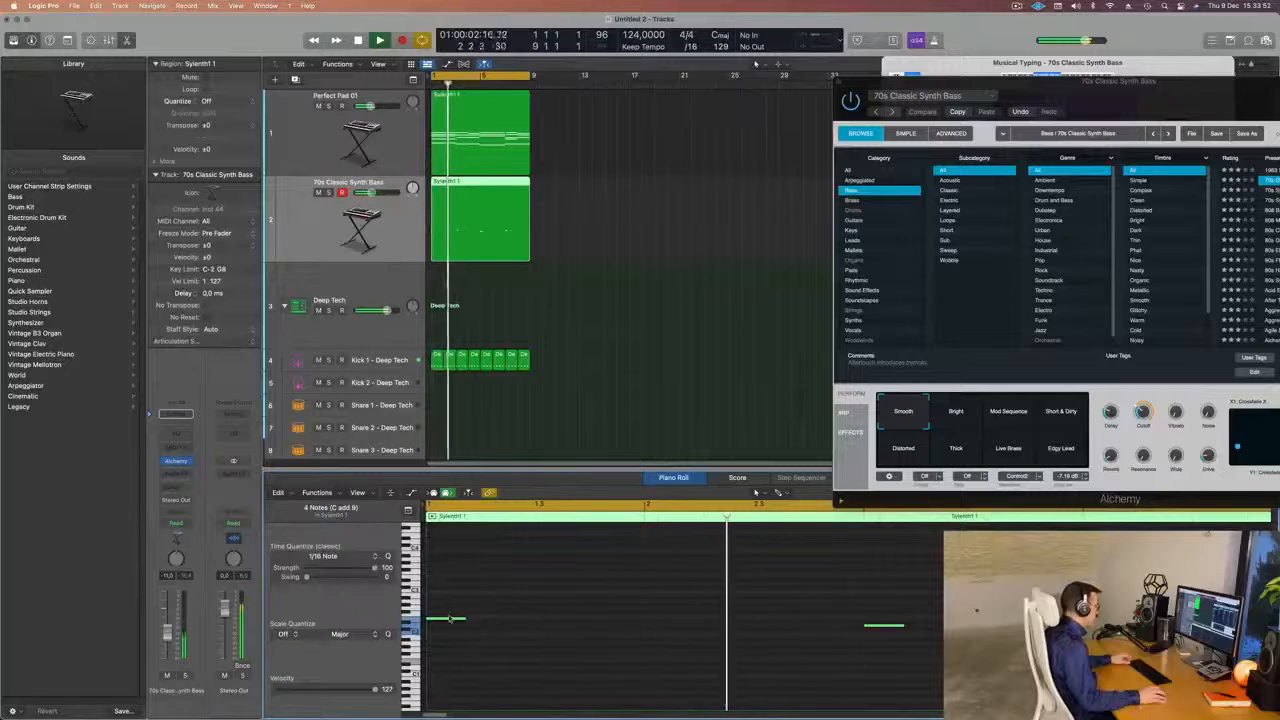
Copy the four bass notes about one and a half beats after the originals and play the result.
{"action": "left_click_drag", "start_coordinate": [485, 622], "coordinate": [523, 619]}
{"action": "key", "text": "space"}
{"action": "scroll", "coordinate": [527, 610], "scroll_direction": "down", "scroll_amount": 2}
{"action": "key", "text": "space"}
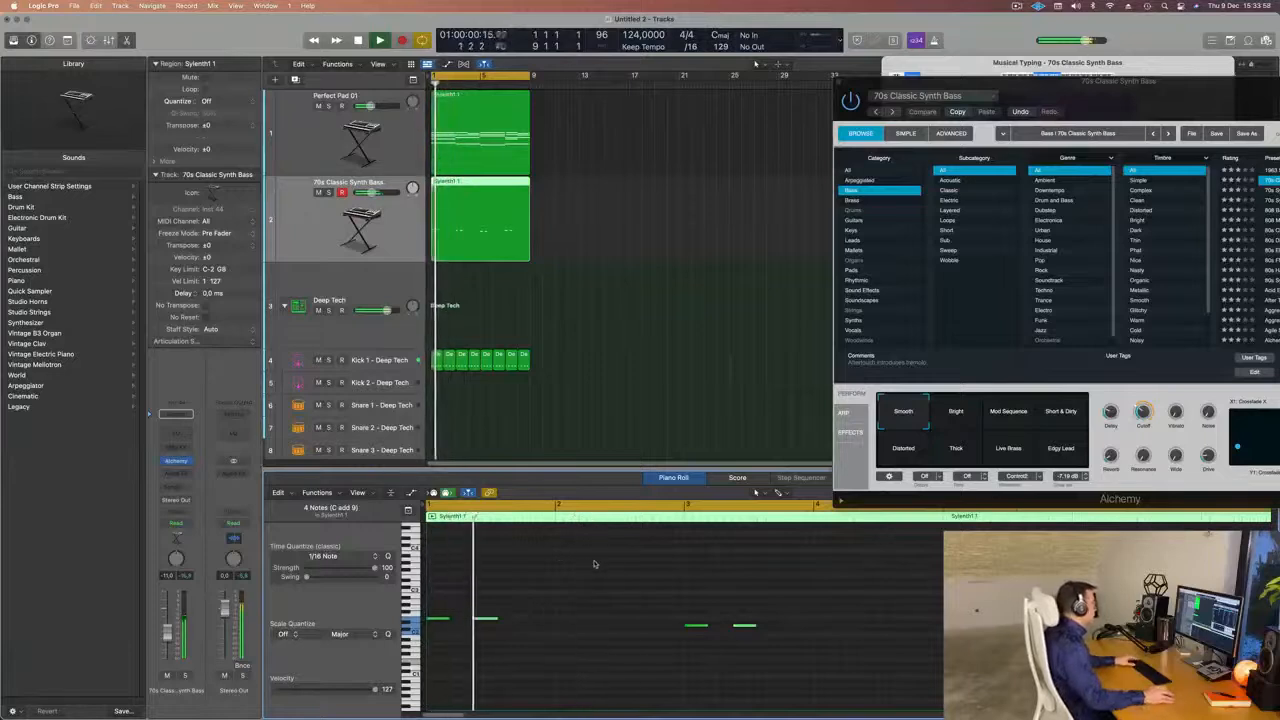
Move the four copied bass notes about one beat later and replay the loop.
{"action": "left_click_drag", "start_coordinate": [487, 622], "coordinate": [519, 622]}
{"action": "key", "text": "space"}
{"action": "key", "text": "space"}
{"action": "scroll", "coordinate": [566, 613], "scroll_direction": "down", "scroll_amount": 1}
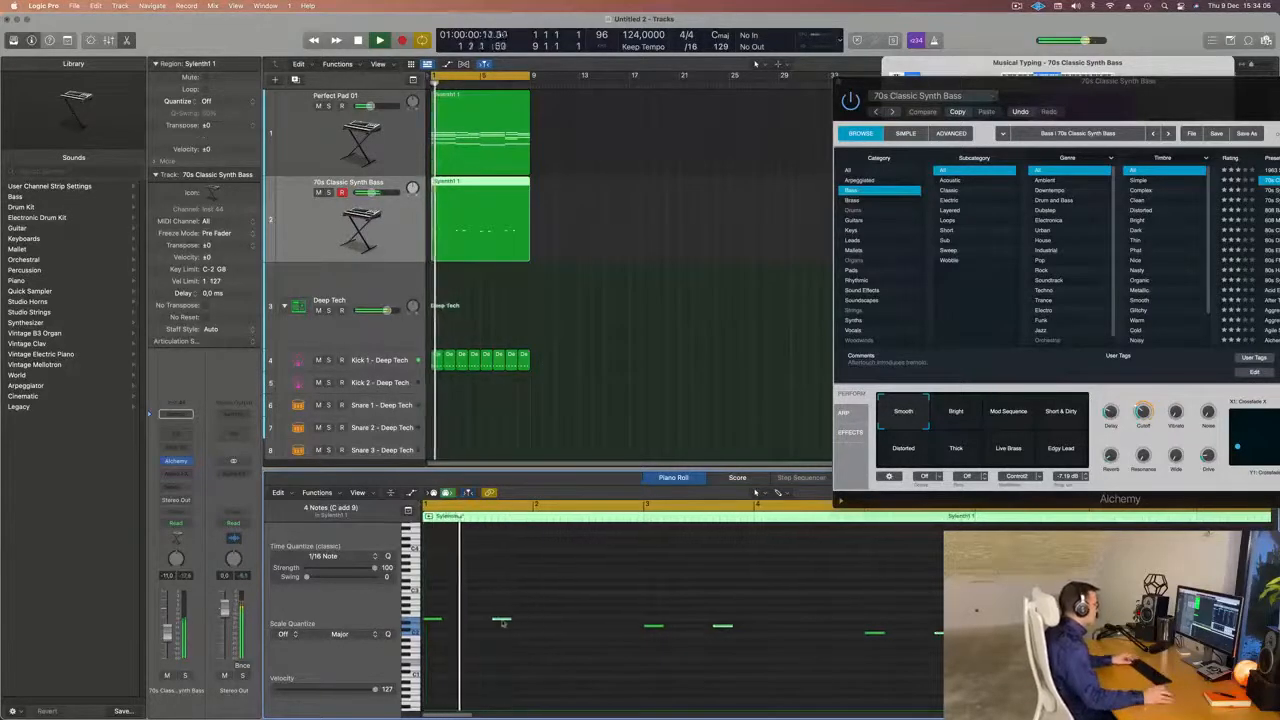
Copy the second set of bass notes about one and a half beats later, onto the following bar lines, and replay.
{"action": "left_click_drag", "start_coordinate": [502, 620], "coordinate": [544, 621]}
{"action": "key", "text": "space"}
{"action": "key", "text": "space"}
{"action": "key", "text": "super+Left"}
{"action": "key", "text": "super+Left"}
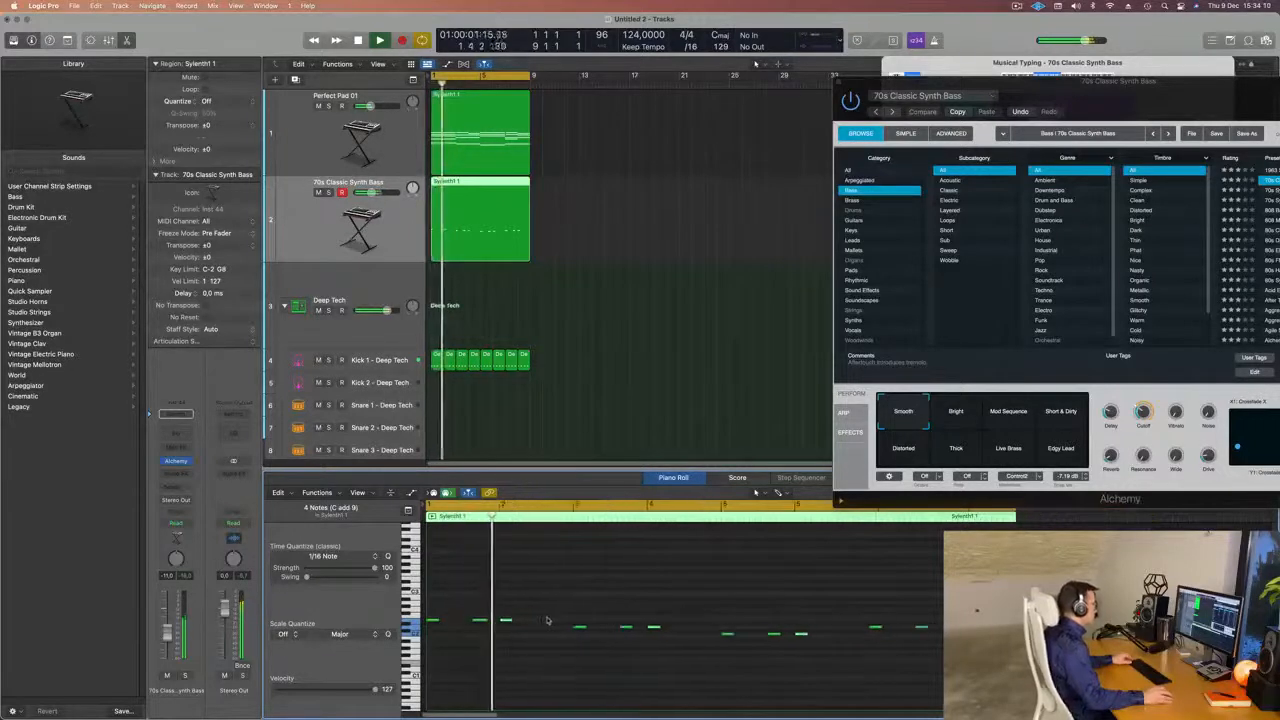
Copy the third set of bass notes about two and a half beats later and replay the loop.
{"action": "key", "text": "super+Right"}
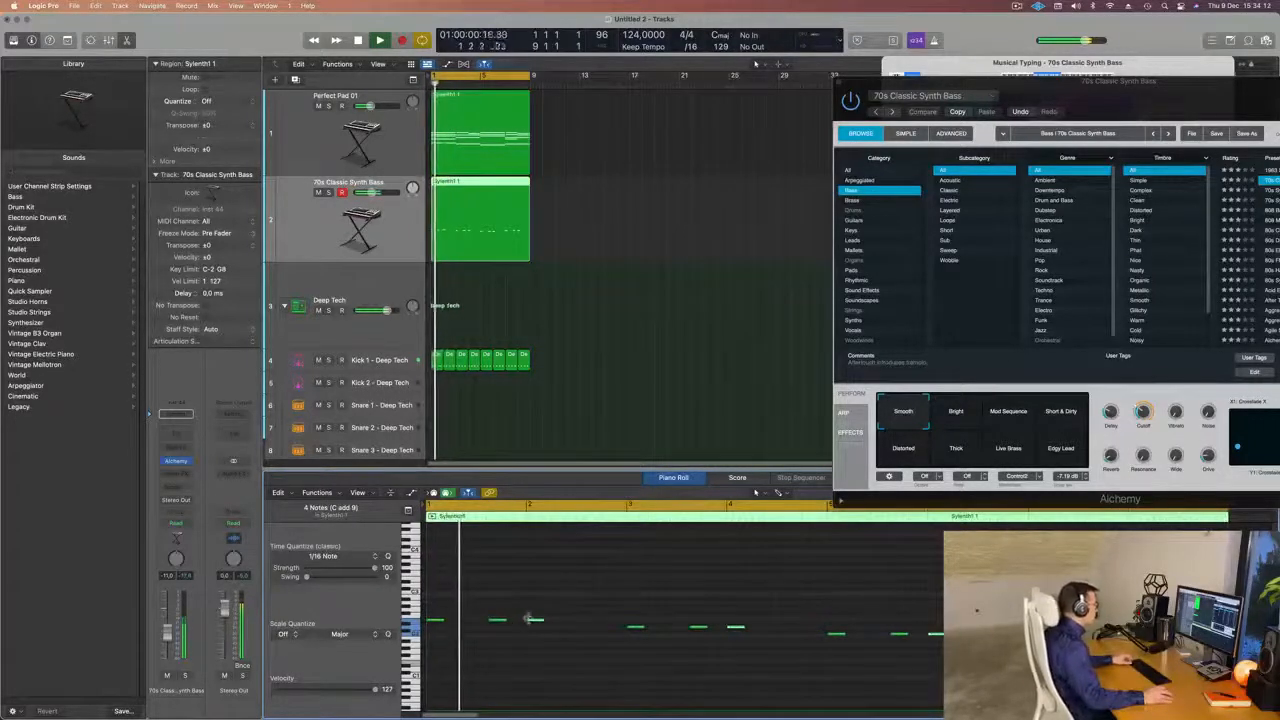
{"action": "left_click_drag", "start_coordinate": [535, 621], "coordinate": [592, 632]}
{"action": "key", "text": "super+Left"}
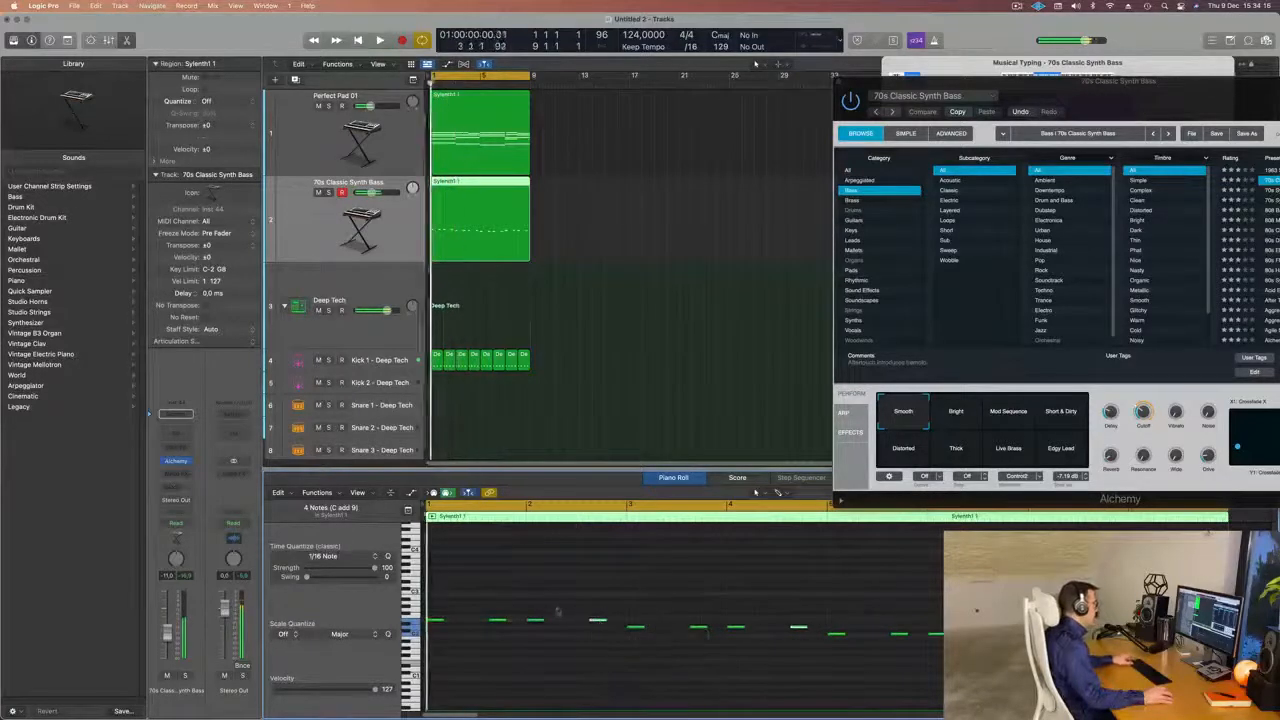
{"action": "key", "text": "super+Left"}
{"action": "key", "text": "super+Left"}
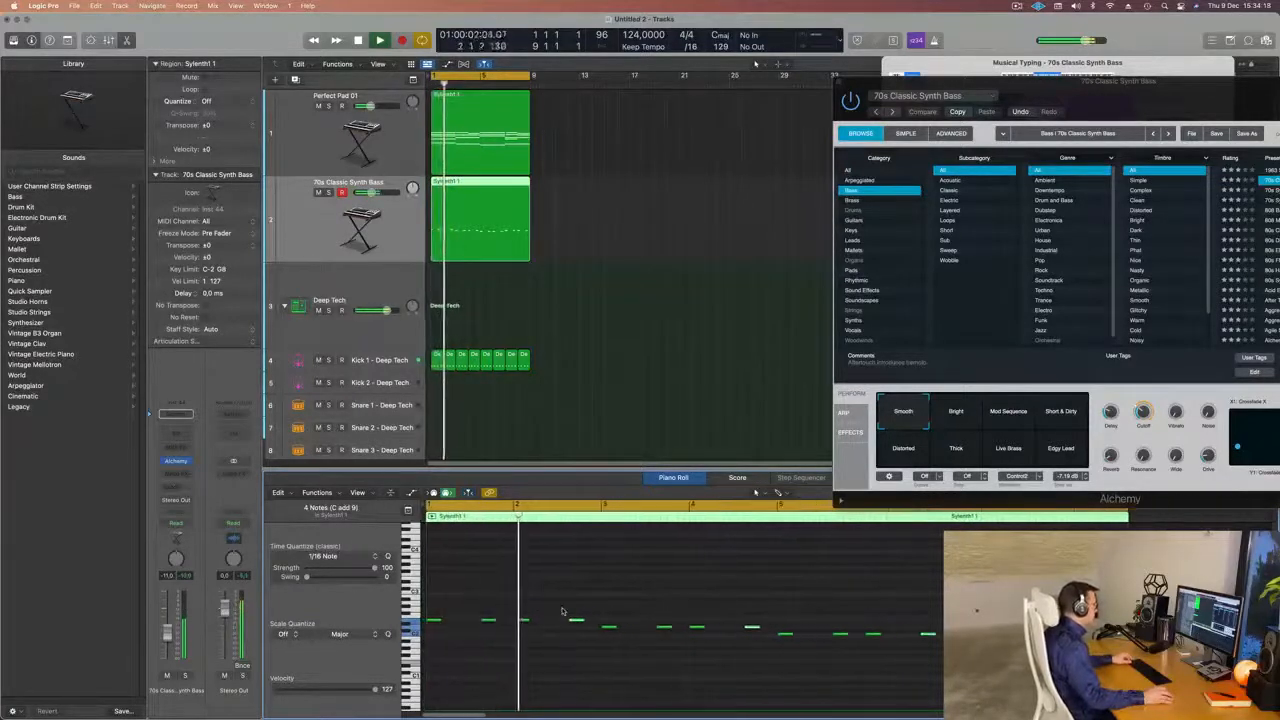
{"action": "key", "text": "super+Left"}
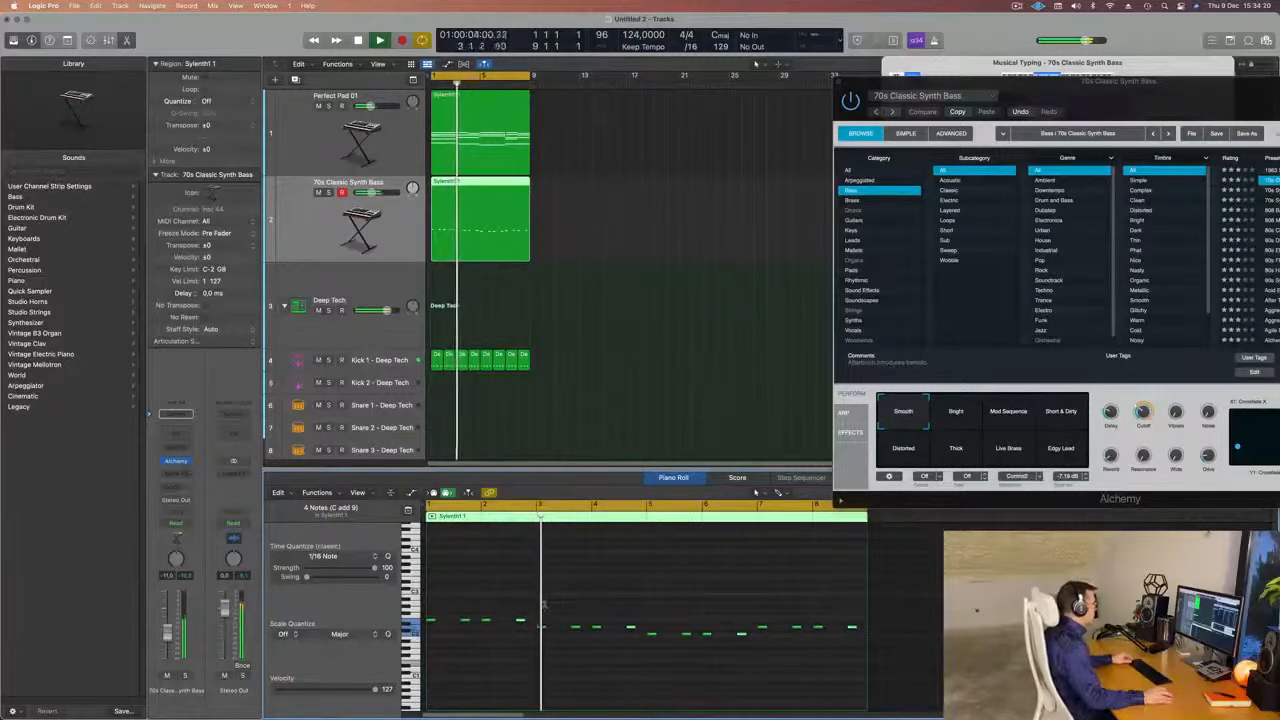
{"action": "key", "text": "super+Left"}
Audition the bass synth's Short & Dirty, Bright, Mod Sequence, Distorted, Thick, Live Brass and Edgy Lead variations, finishing back on Smooth.
{"action": "left_click_drag", "start_coordinate": [1126, 103], "coordinate": [668, 313]}
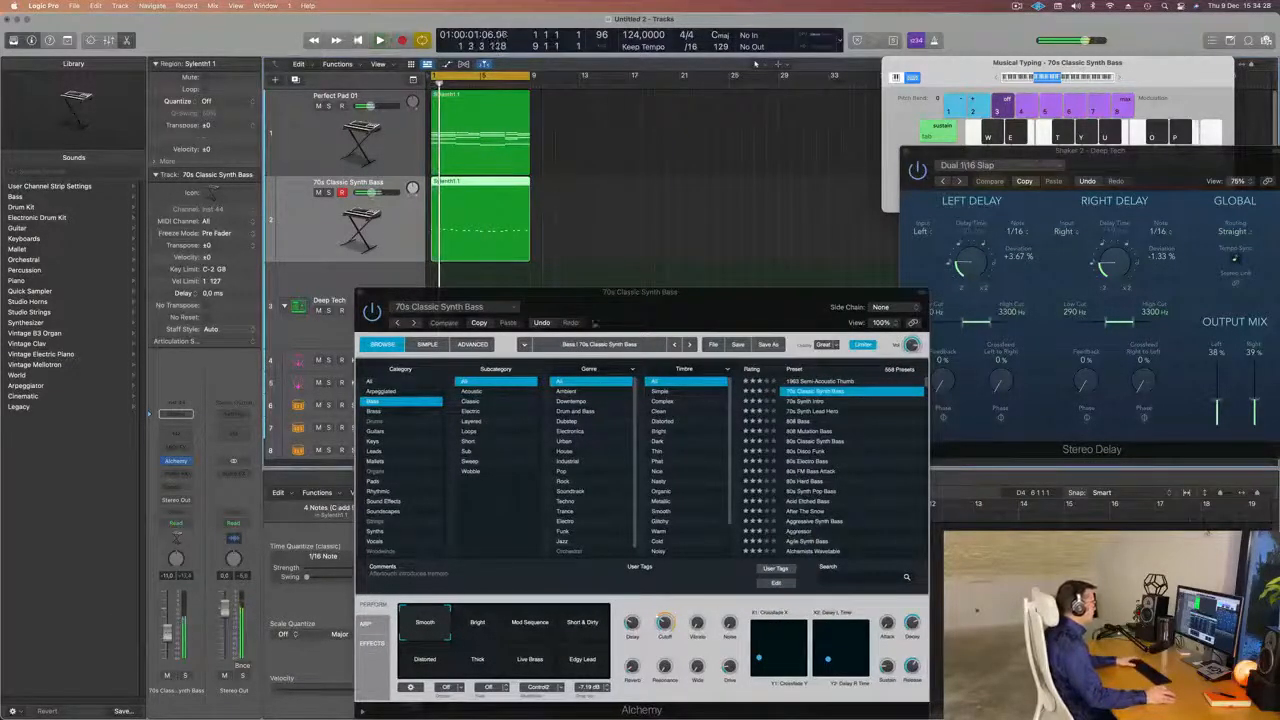
{"action": "left_click_drag", "start_coordinate": [650, 325], "coordinate": [757, 140]}
{"action": "left_click", "coordinate": [683, 448]}
{"action": "key", "text": "space"}
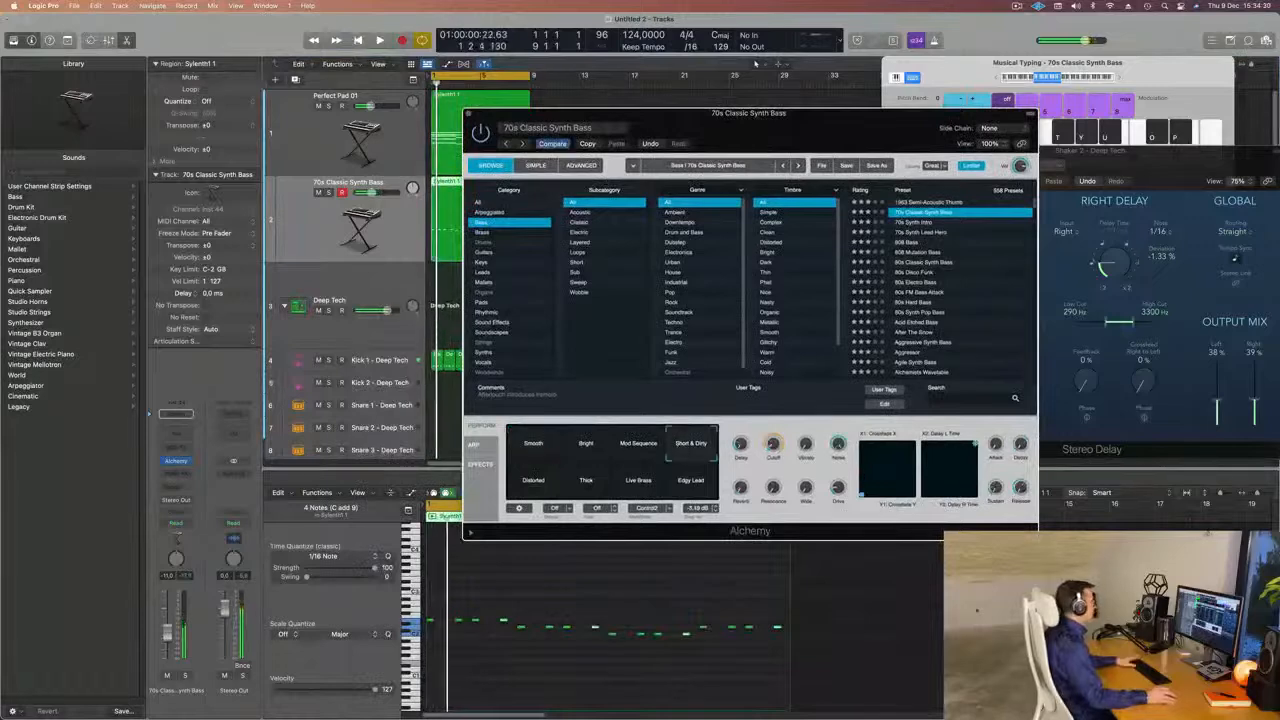
{"action": "left_click", "coordinate": [586, 446]}
{"action": "left_click", "coordinate": [638, 446]}
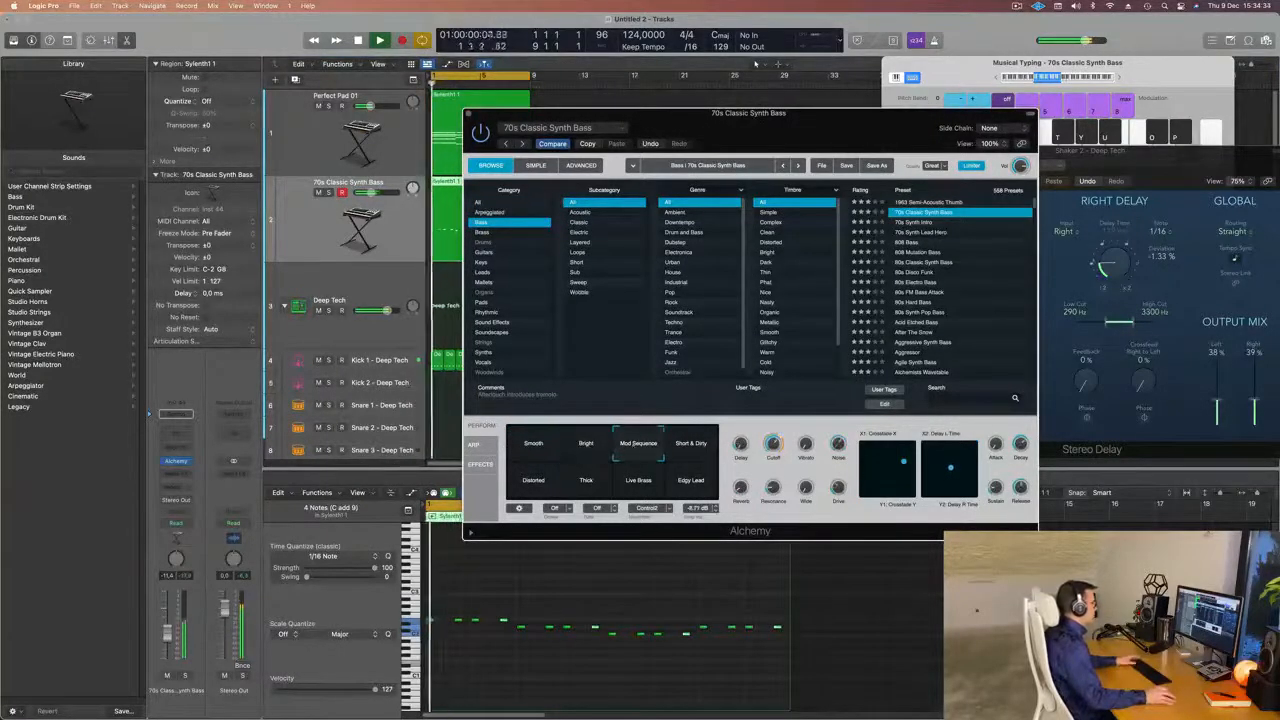
{"action": "left_click", "coordinate": [544, 486]}
{"action": "left_click", "coordinate": [586, 482]}
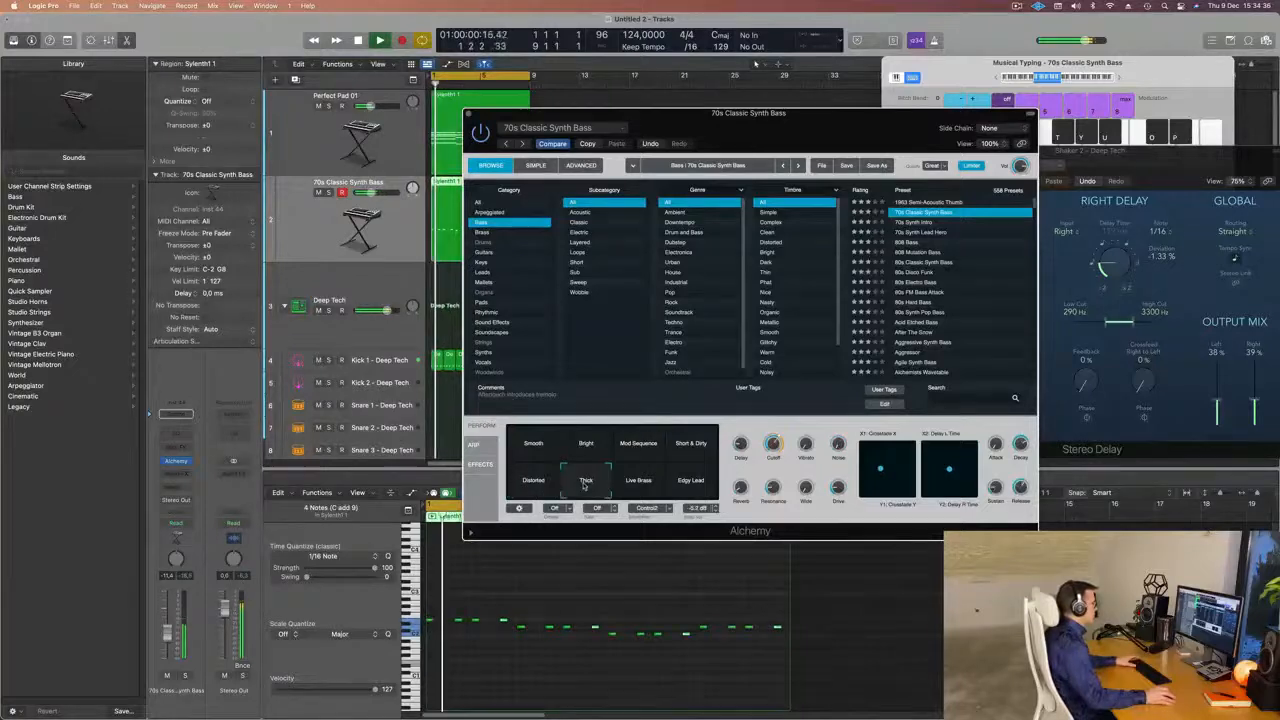
{"action": "left_click", "coordinate": [639, 484]}
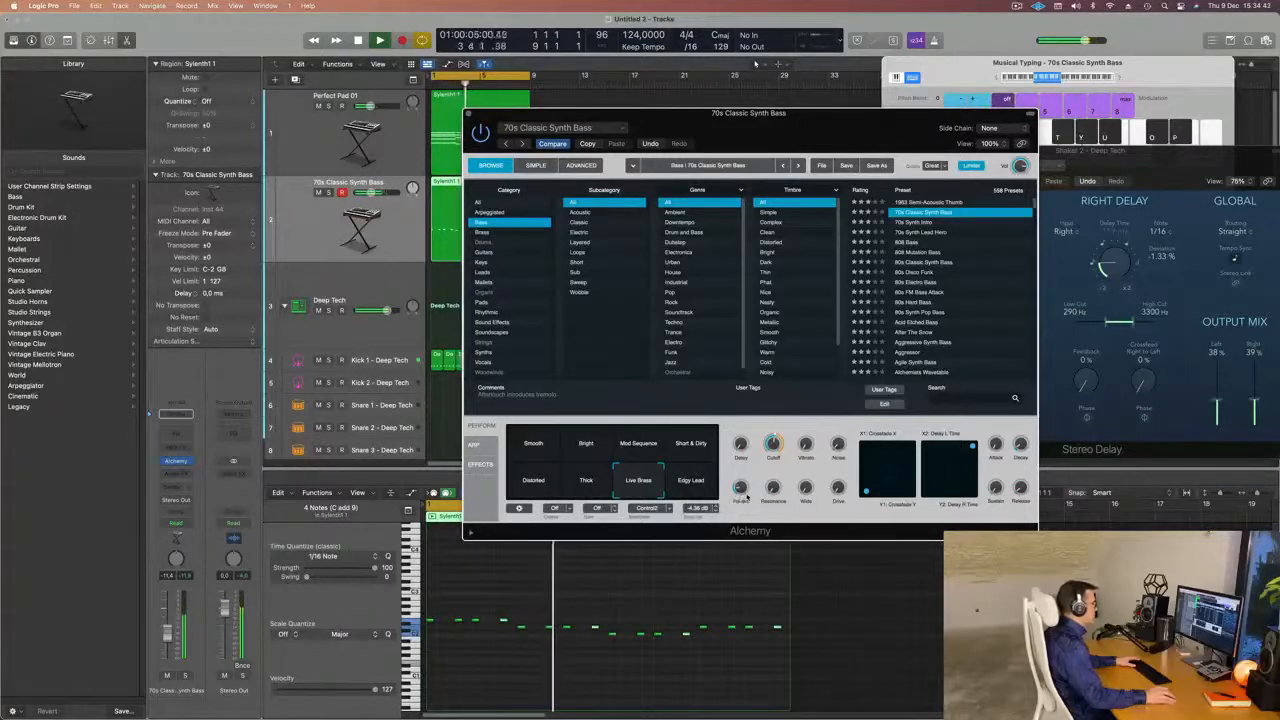
{"action": "left_click", "coordinate": [706, 499]}
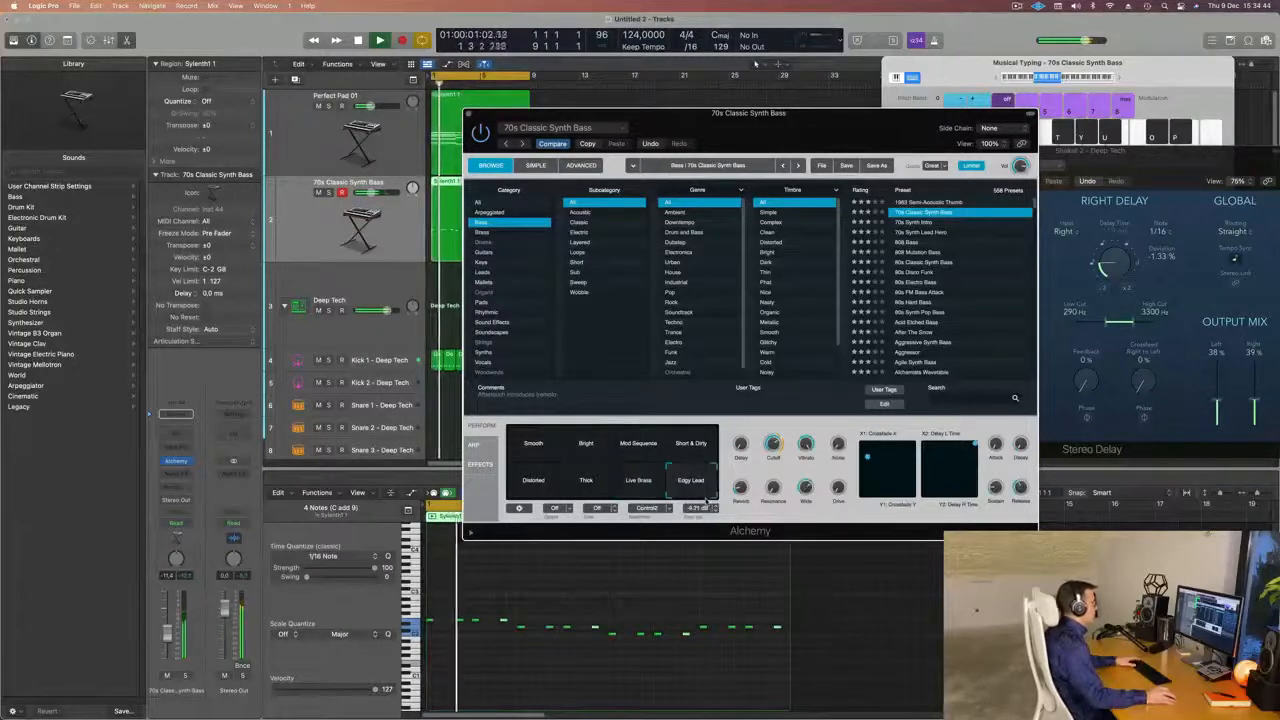
{"action": "left_click", "coordinate": [537, 461]}
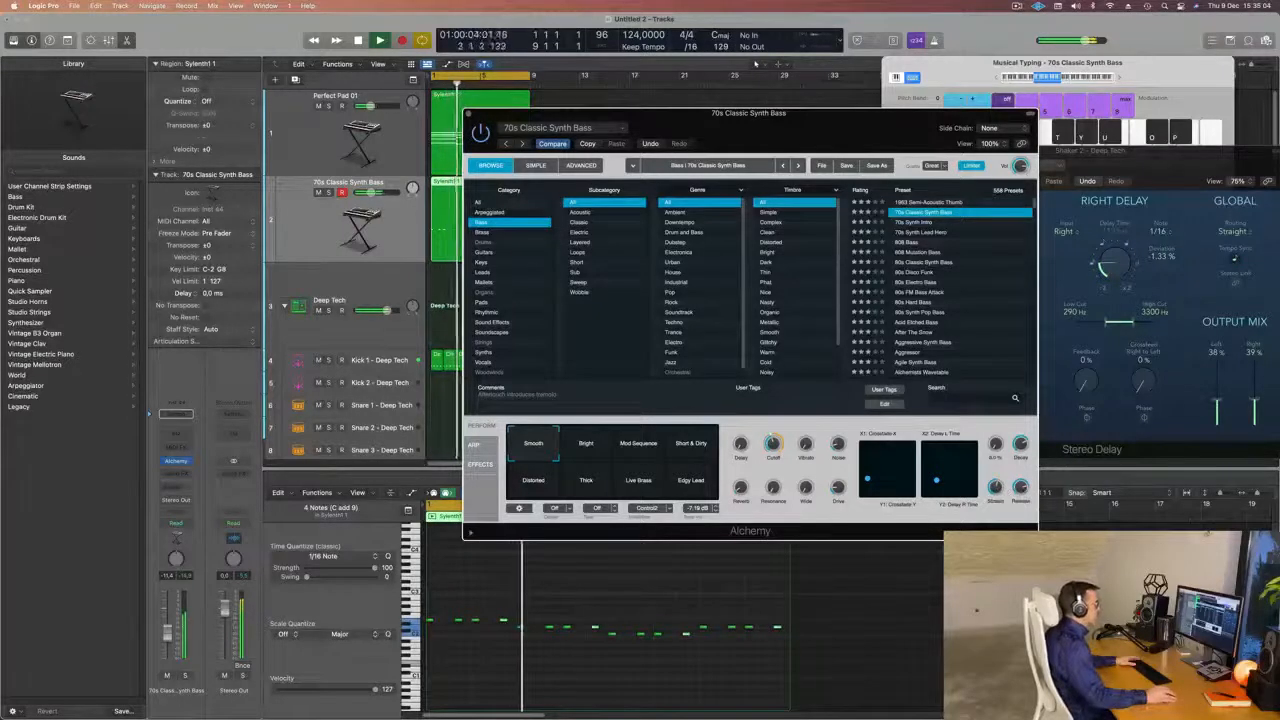
Adjust the Cutoff and Drive of the Smooth bass sound while the loop plays.
{"action": "left_click_drag", "start_coordinate": [890, 114], "coordinate": [941, 84]}
{"action": "key", "text": "space"}
{"action": "key", "text": "space"}
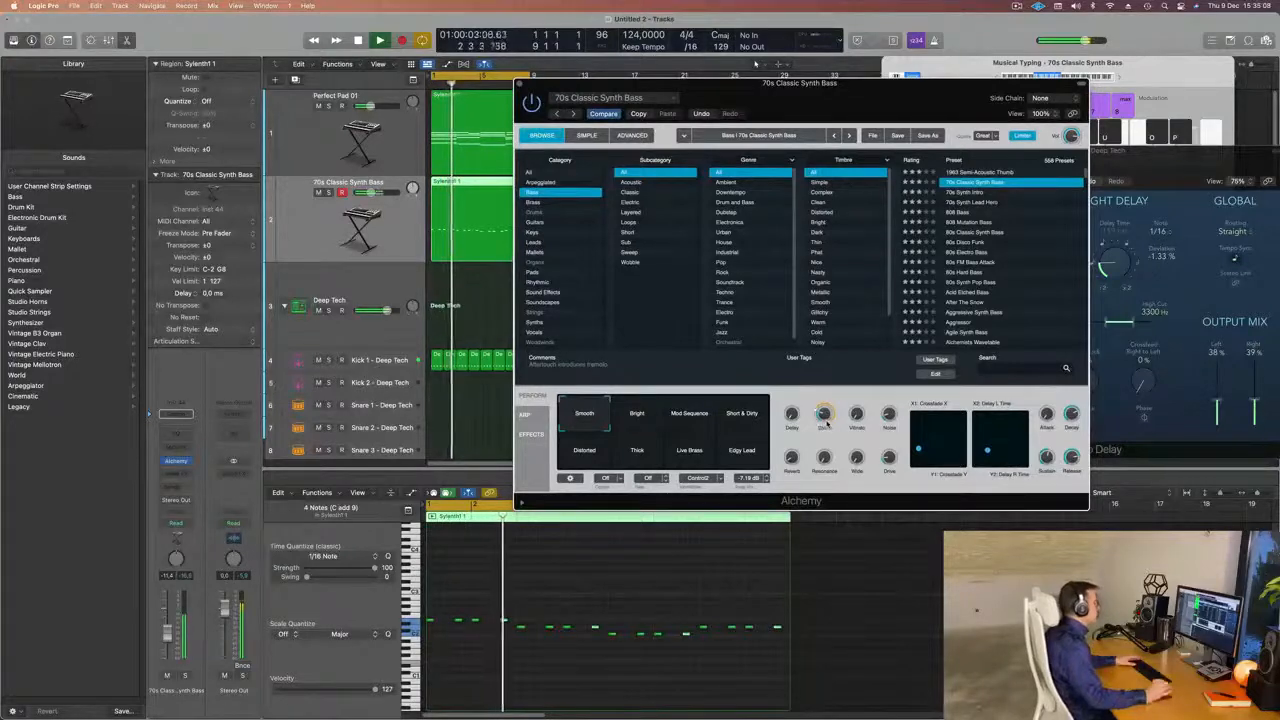
{"action": "left_click_drag", "start_coordinate": [876, 113], "coordinate": [849, 114]}
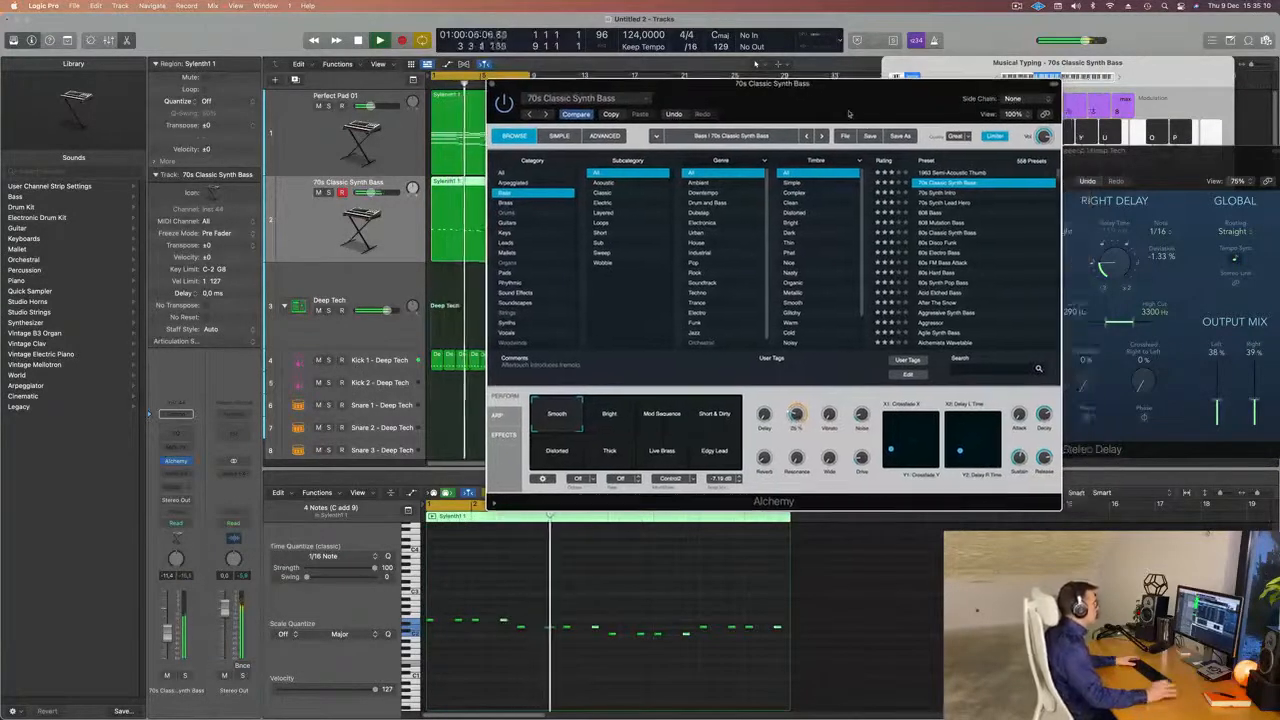
{"action": "left_click_drag", "start_coordinate": [796, 415], "coordinate": [795, 420]}
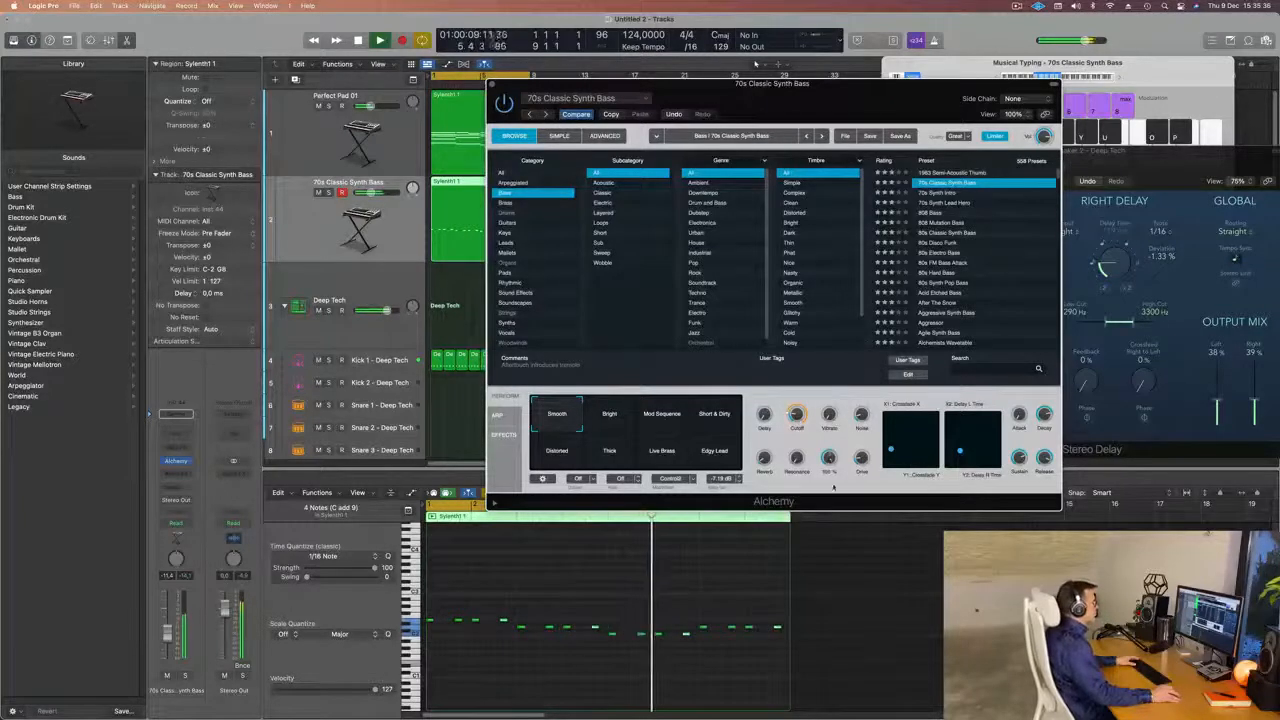
{"action": "left_click_drag", "start_coordinate": [860, 460], "coordinate": [868, 442]}
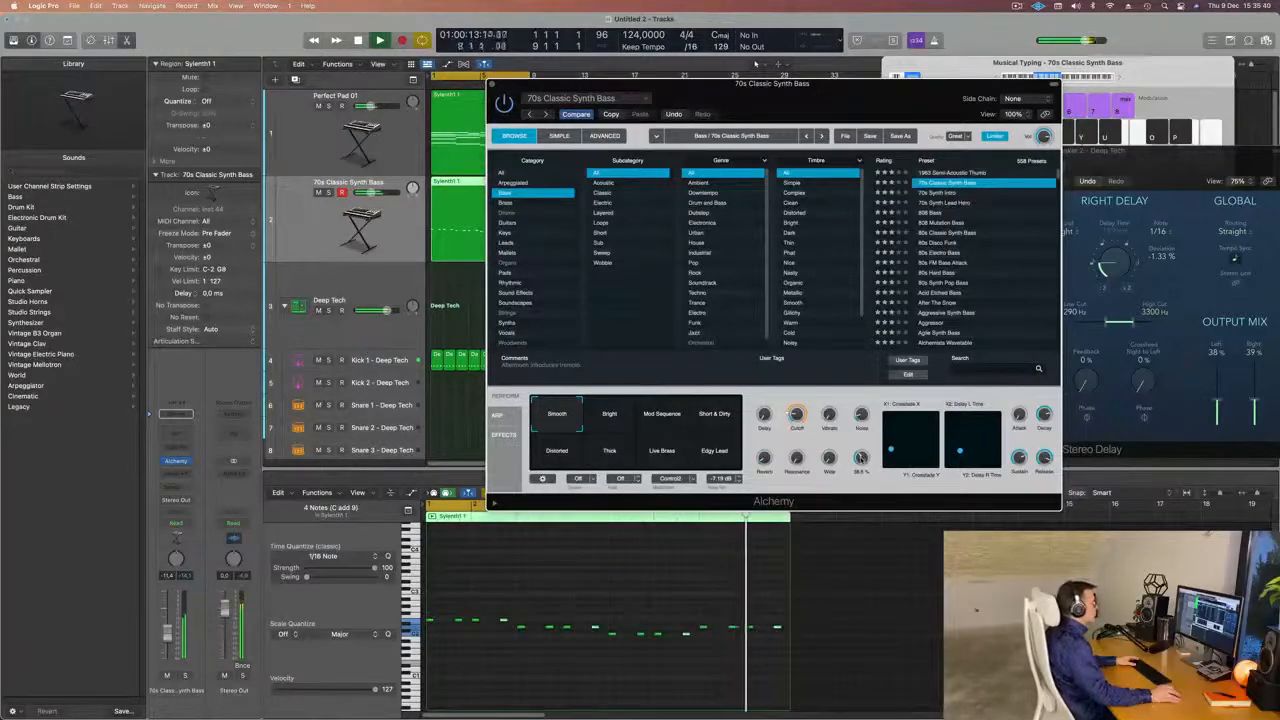
{"action": "left_click_drag", "start_coordinate": [843, 97], "coordinate": [907, 128]}
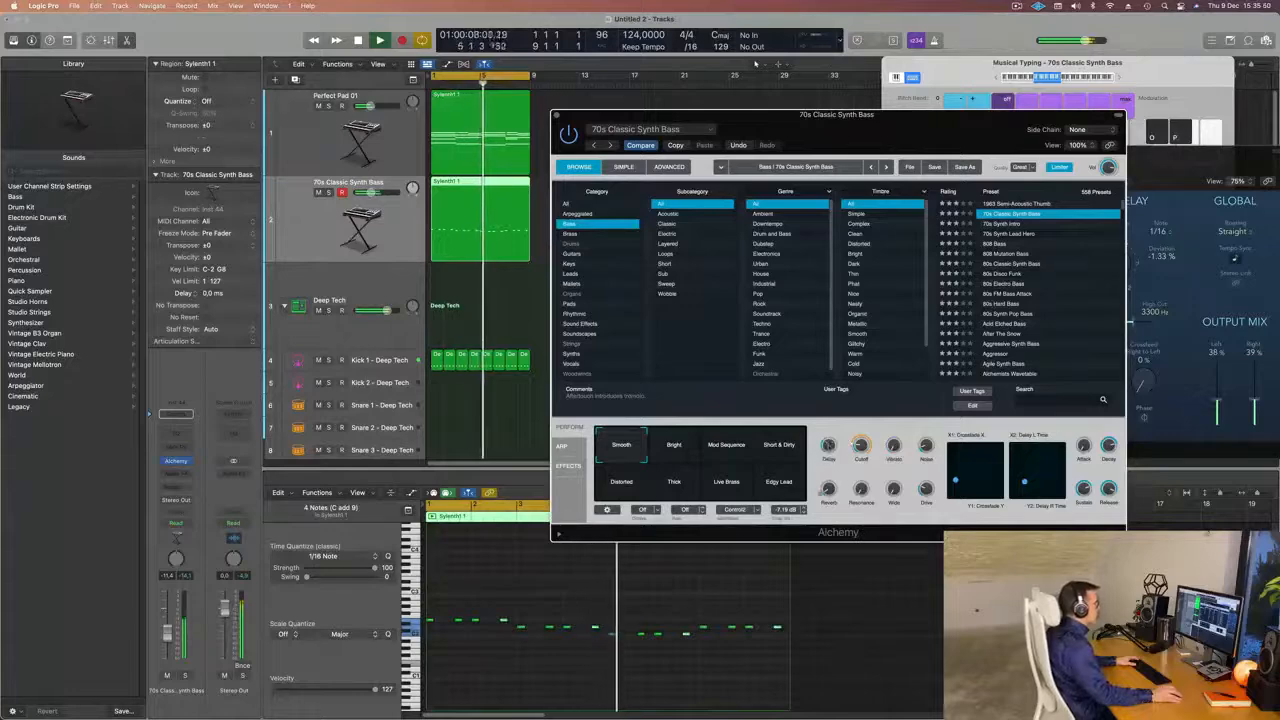
{"action": "key", "text": "Return"}
{"action": "left_click_drag", "start_coordinate": [914, 146], "coordinate": [1016, 129]}
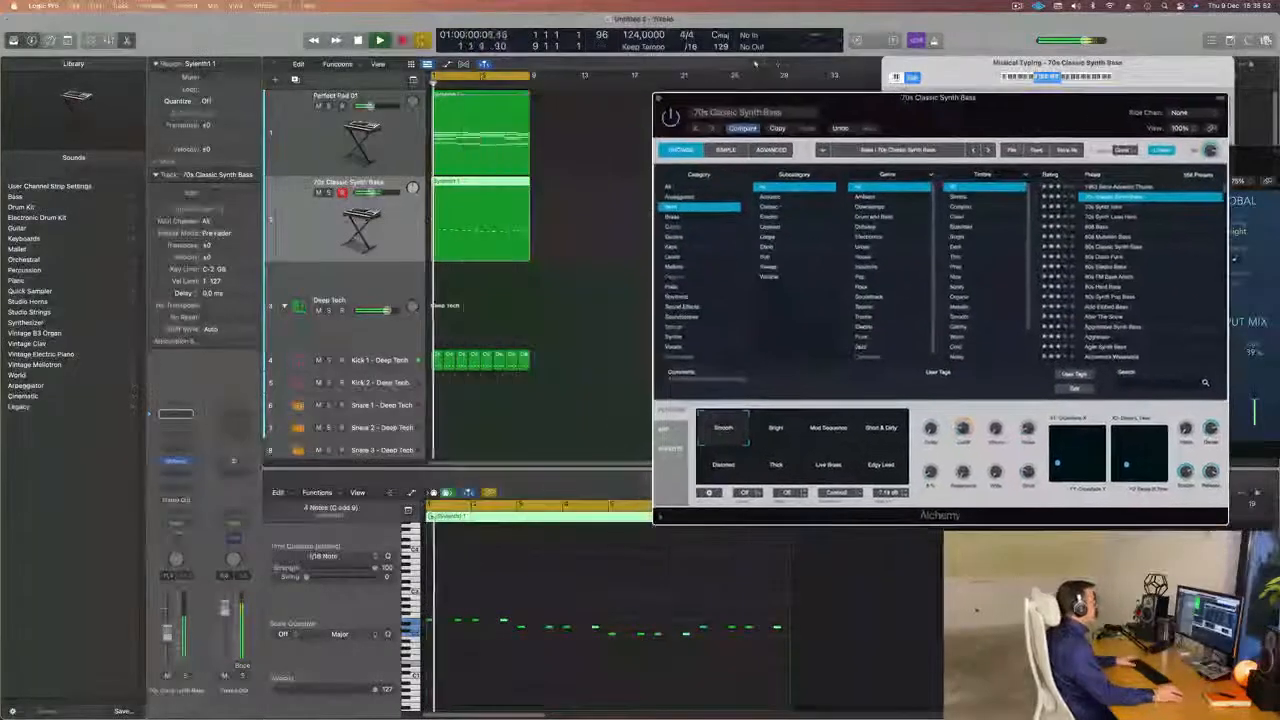
Select all 16 bass notes and lengthen them slightly together.
{"action": "left_click", "coordinate": [494, 665]}
{"action": "key", "text": "super+Right"}
{"action": "key", "text": "super+a"}
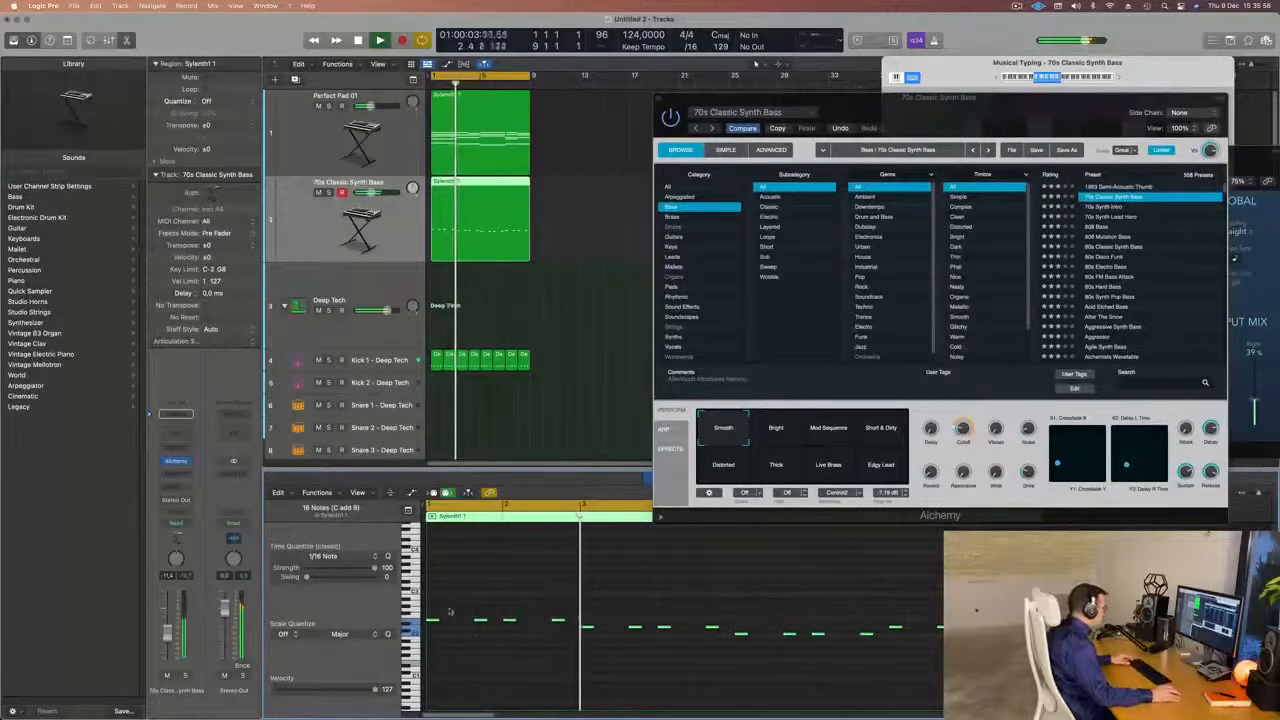
{"action": "left_click_drag", "start_coordinate": [437, 619], "coordinate": [442, 621]}
{"action": "scroll", "coordinate": [485, 671], "scroll_direction": "left", "scroll_amount": 2}
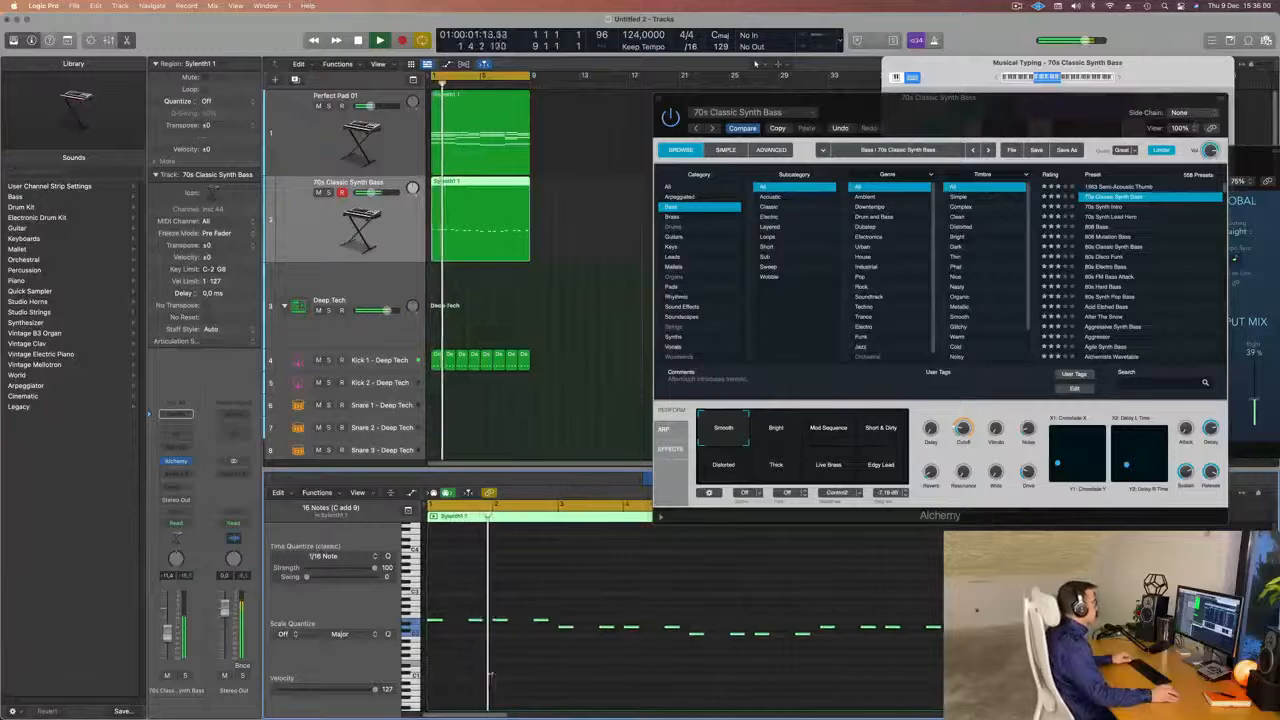
Lower the bass synth's Cutoff, close its window and replay the loop with the bass track selected.
{"action": "left_click_drag", "start_coordinate": [964, 119], "coordinate": [909, 135]}
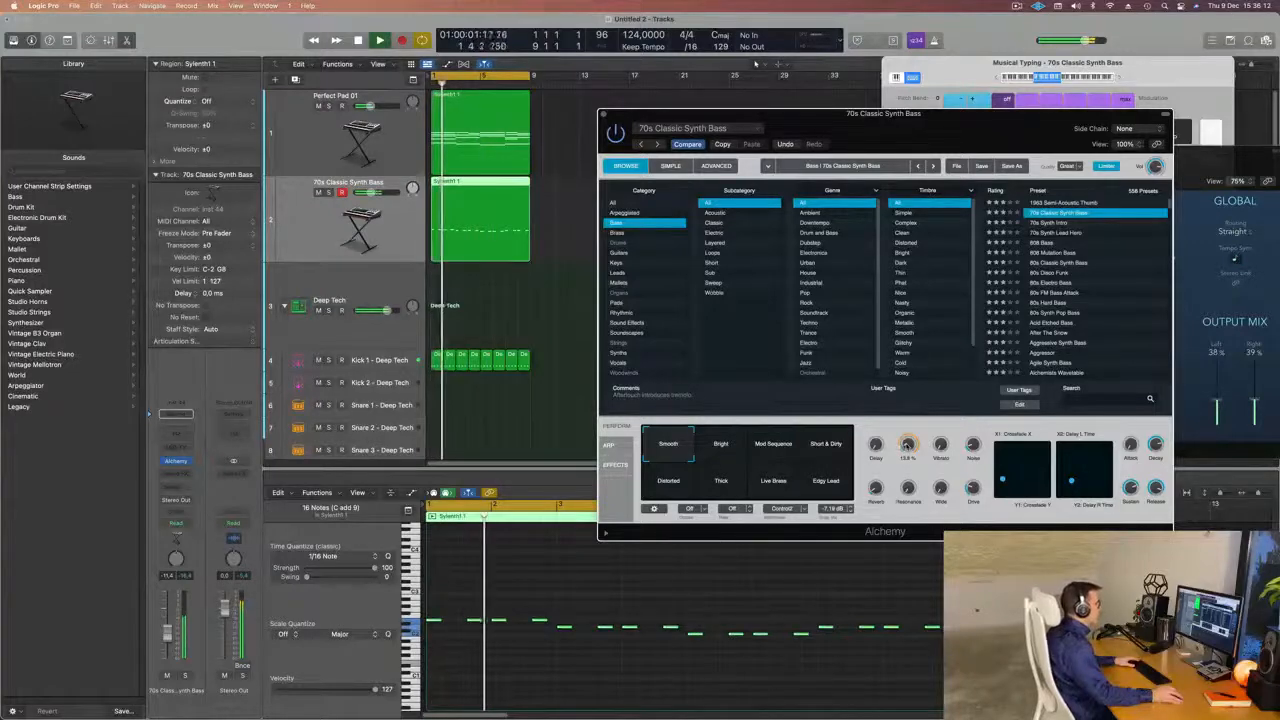
{"action": "left_click_drag", "start_coordinate": [970, 128], "coordinate": [869, 268]}
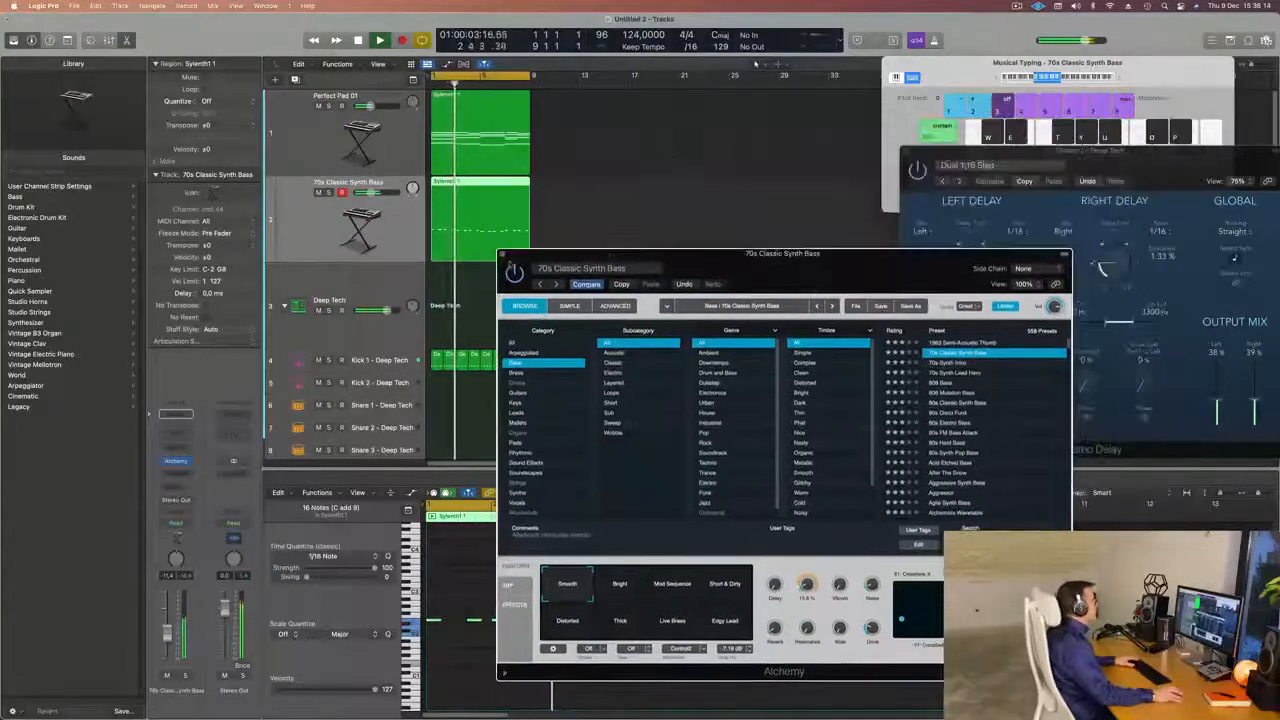
{"action": "left_click", "coordinate": [504, 254]}
{"action": "key", "text": "Up"}
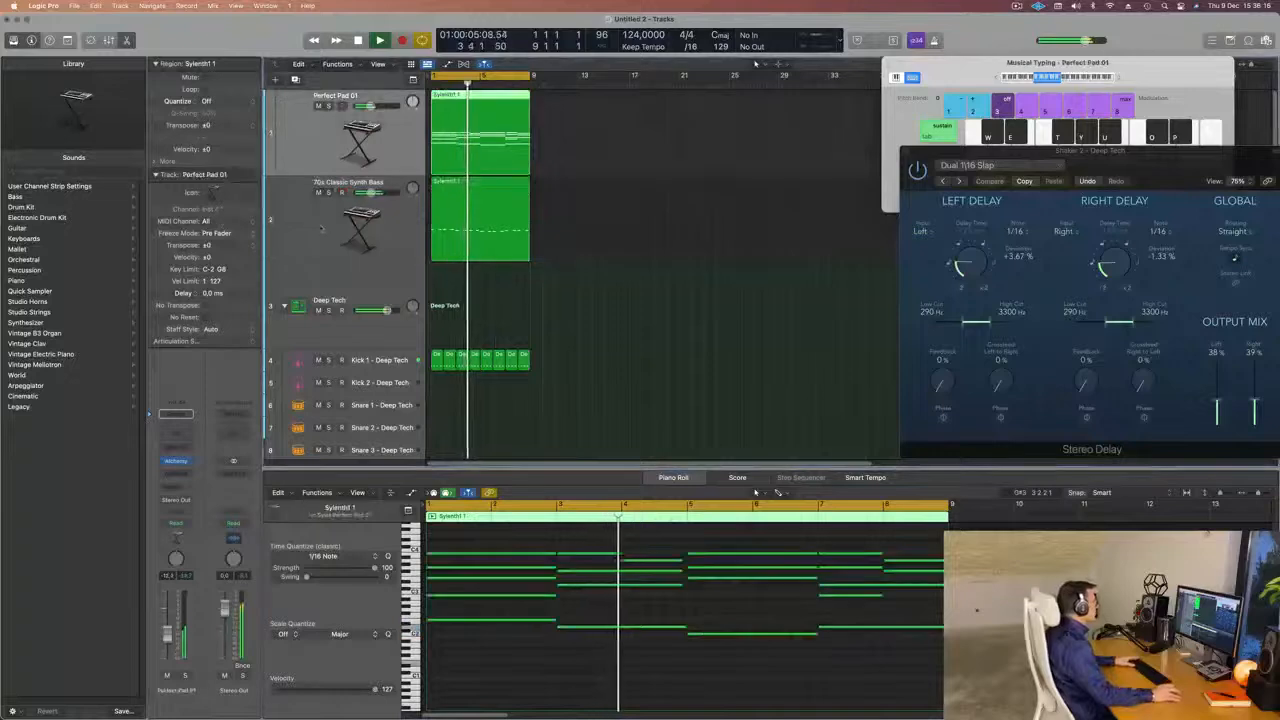
{"action": "key", "text": "Down"}
{"action": "key", "text": "Return"}
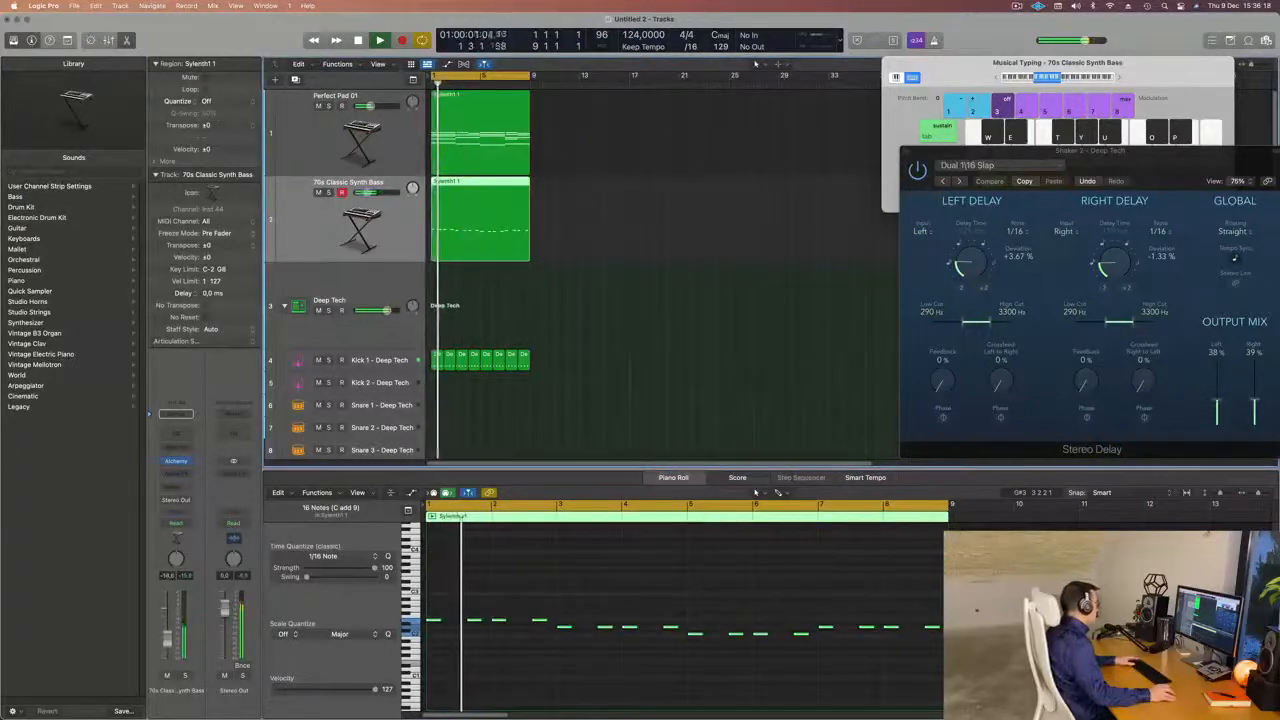
Add a stereo Compressor to the bass track and set its side chain to Kick 1 - Deep Tech (Inst 2).
{"action": "left_click", "coordinate": [176, 474]}
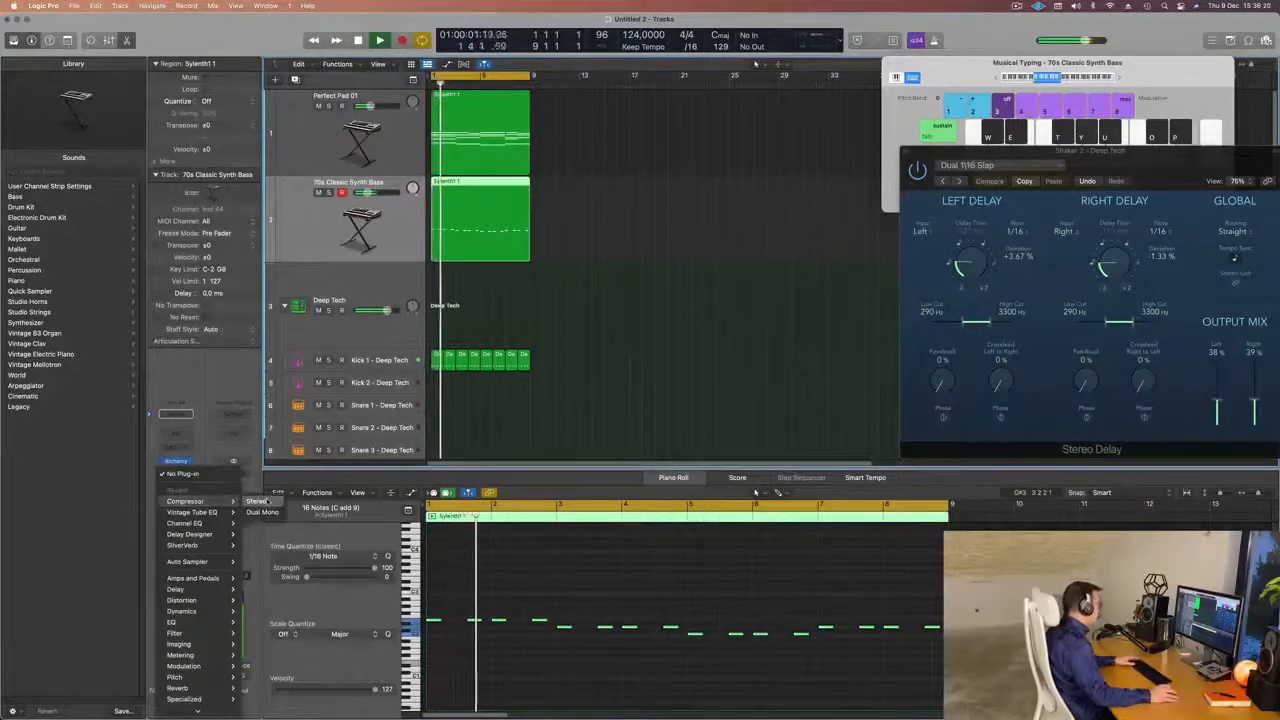
{"action": "left_click", "coordinate": [256, 501]}
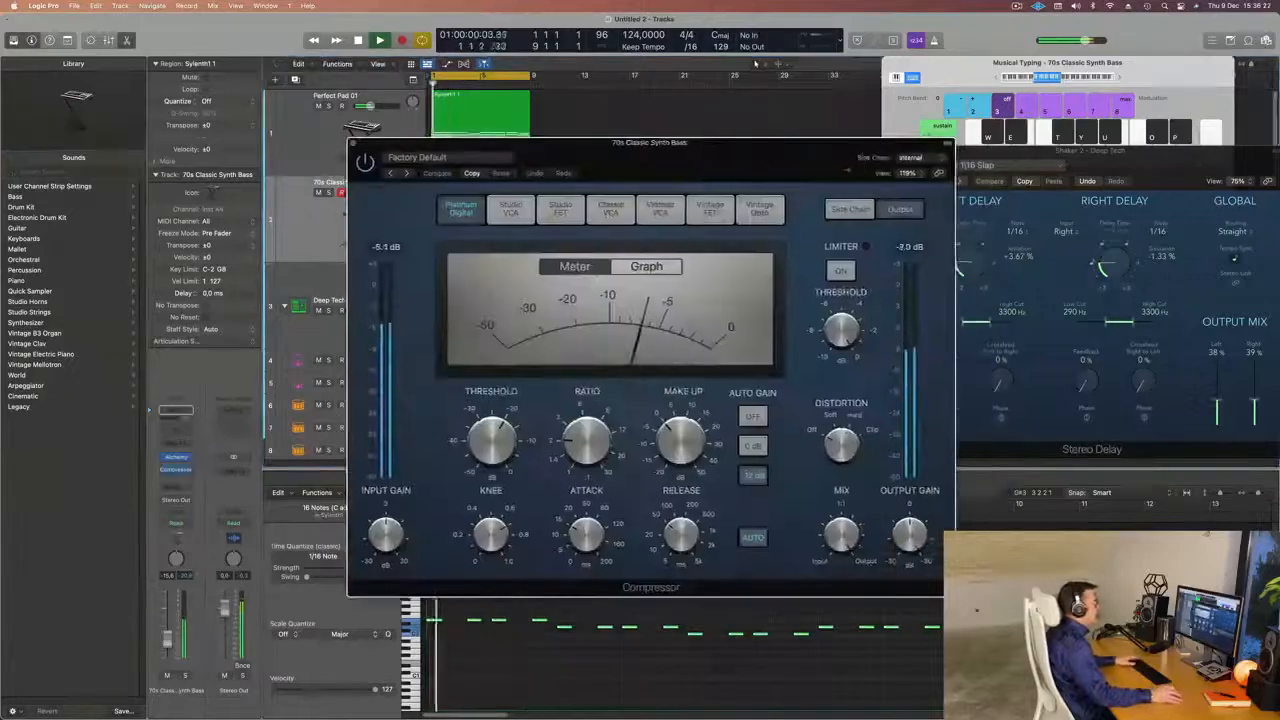
{"action": "left_click", "coordinate": [910, 157]}
{"action": "mouse_move", "coordinate": [921, 186]}
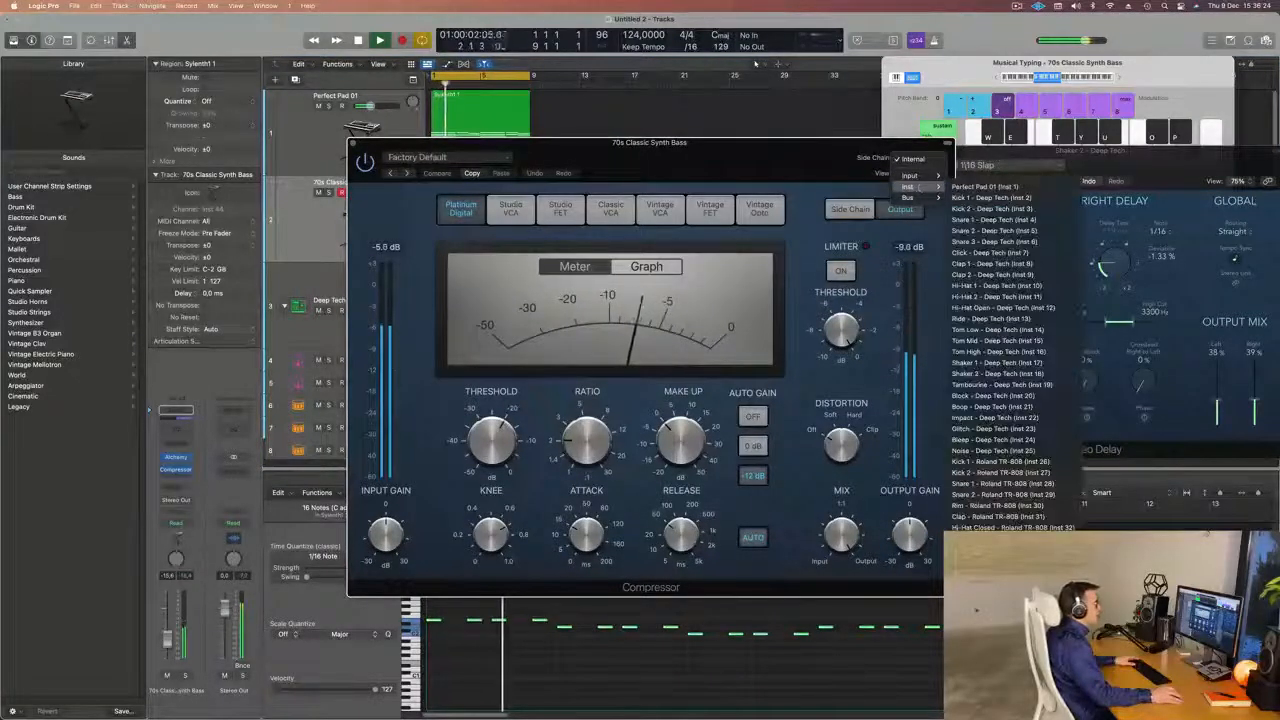
{"action": "left_click", "coordinate": [990, 197]}
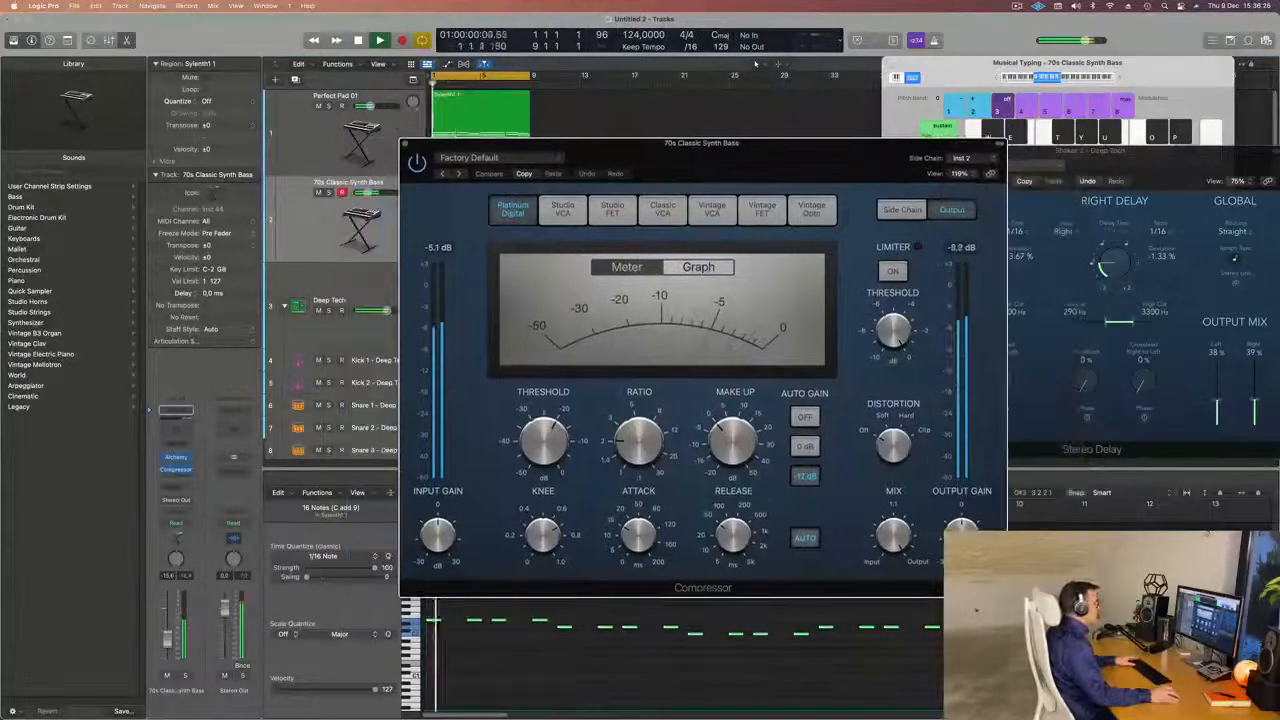
Raise the bass Compressor's ratio, shorten its attack and close the plug-in window.
{"action": "left_click_drag", "start_coordinate": [639, 488], "coordinate": [639, 498]}
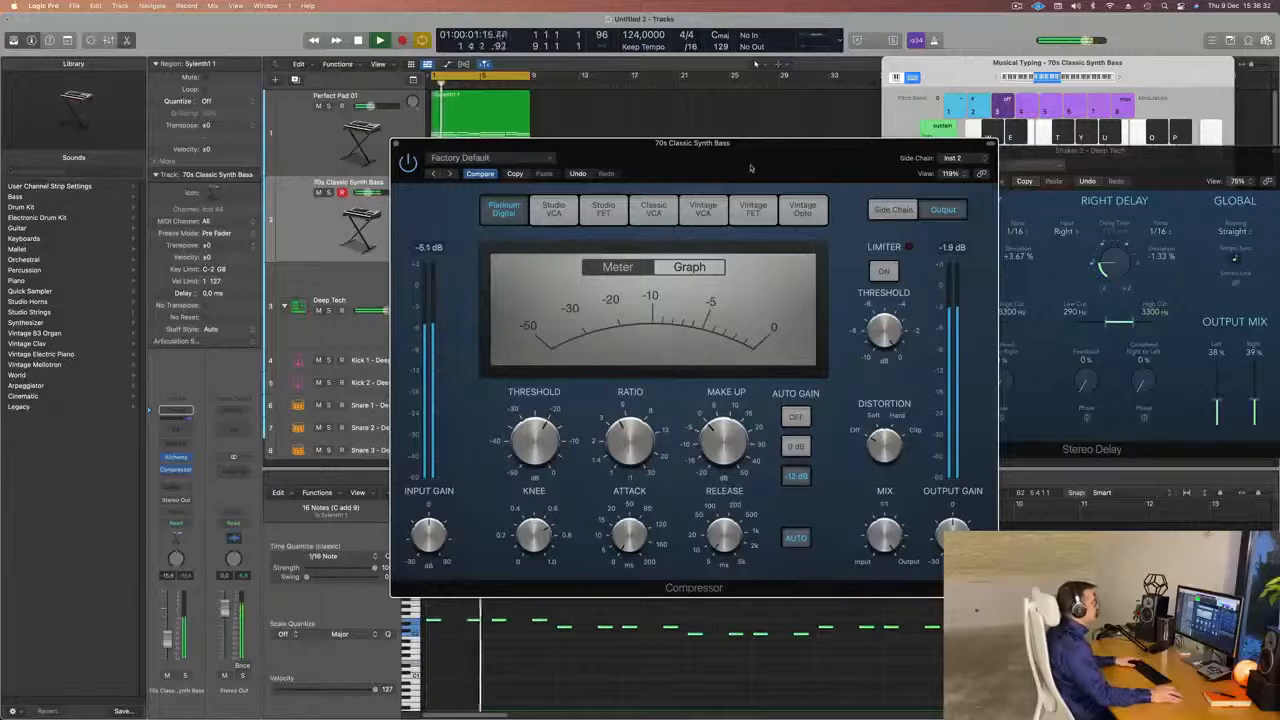
{"action": "left_click_drag", "start_coordinate": [415, 150], "coordinate": [350, 155]}
{"action": "left_click", "coordinate": [341, 150]}
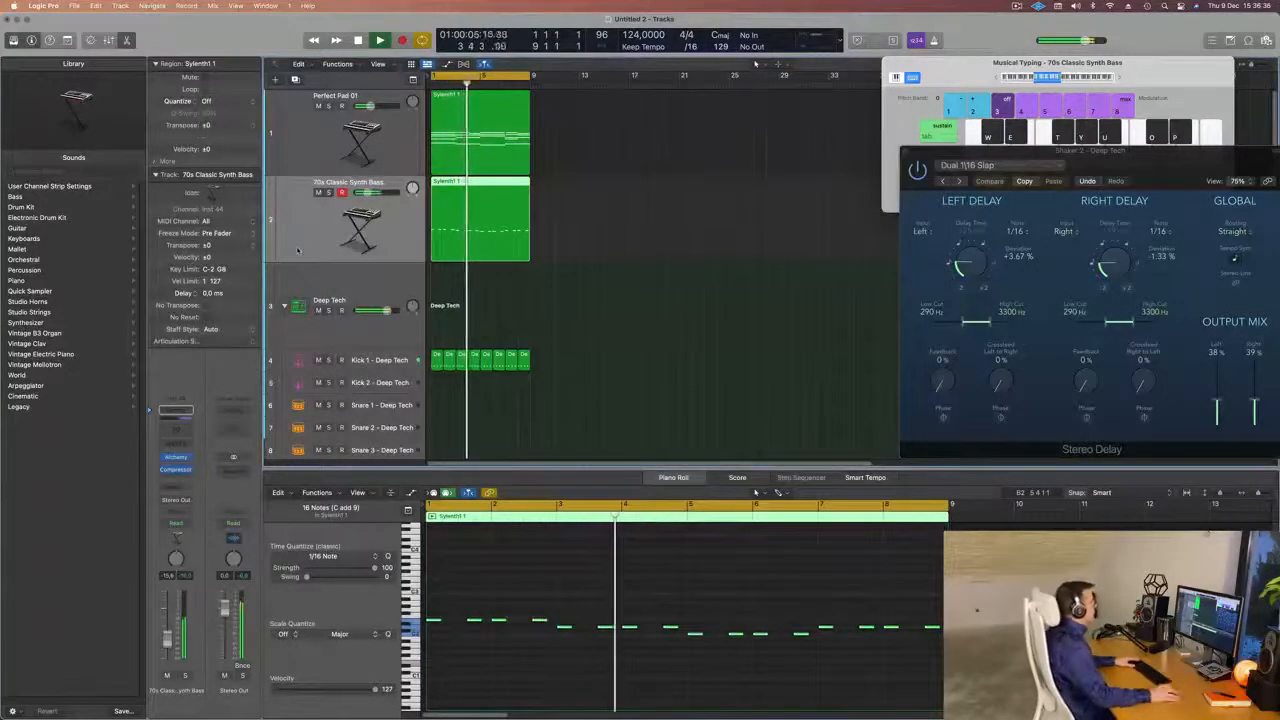
Duplicate the Perfect Pad 01 track with its settings and copy the chord region onto the duplicate.
{"action": "scroll", "coordinate": [654, 340], "scroll_direction": "down", "scroll_amount": 2}
{"action": "scroll", "coordinate": [654, 340], "scroll_direction": "up", "scroll_amount": 2}
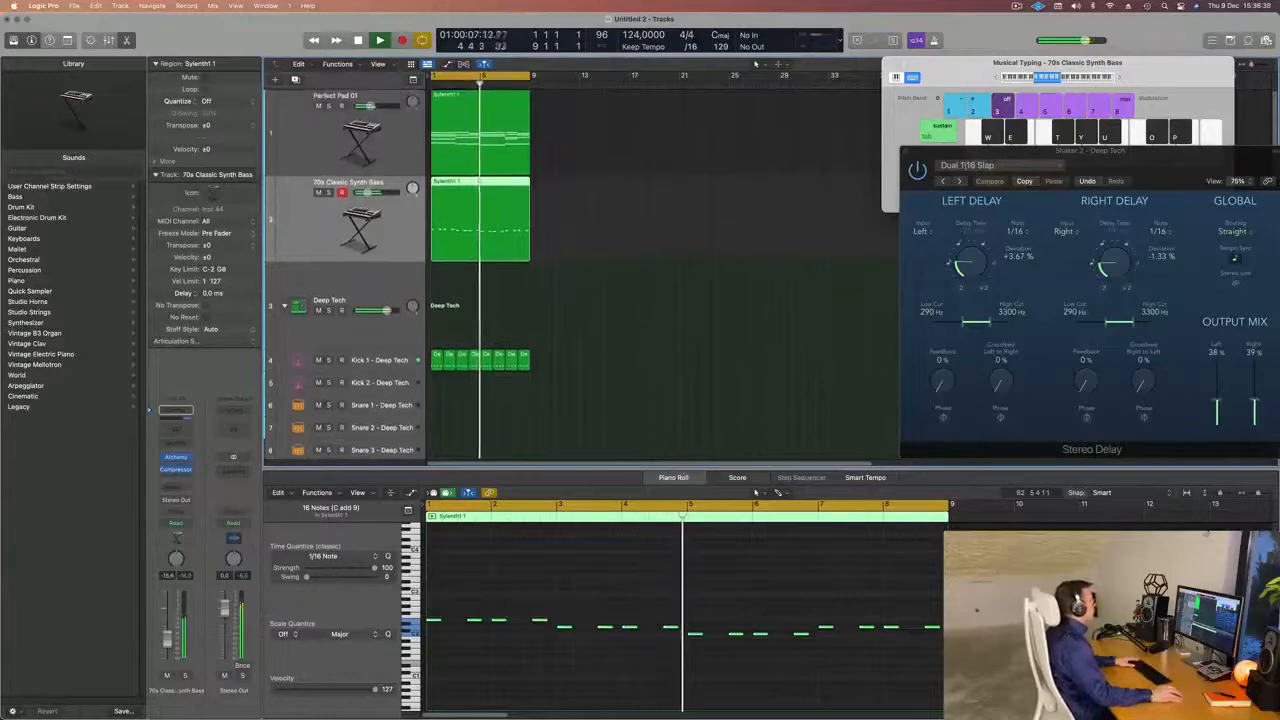
{"action": "left_click", "coordinate": [301, 108]}
{"action": "key", "text": "super+d"}
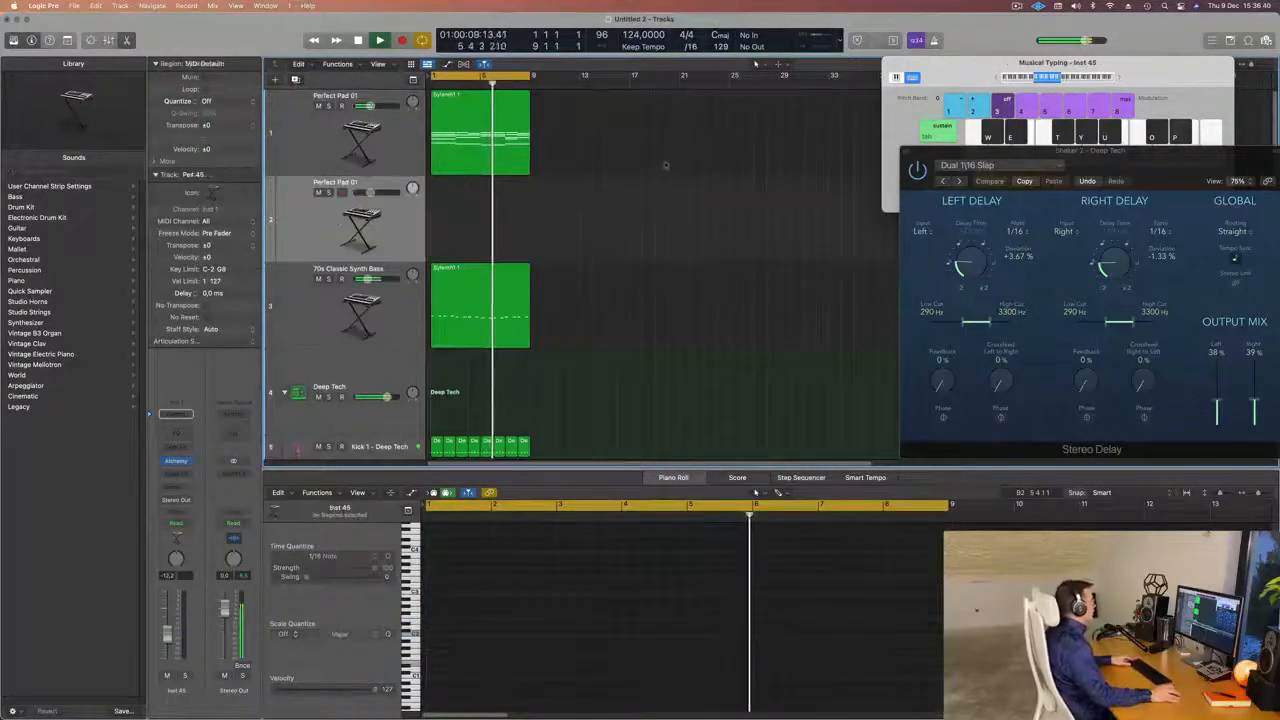
{"action": "left_click_drag", "start_coordinate": [466, 120], "coordinate": [466, 206]}
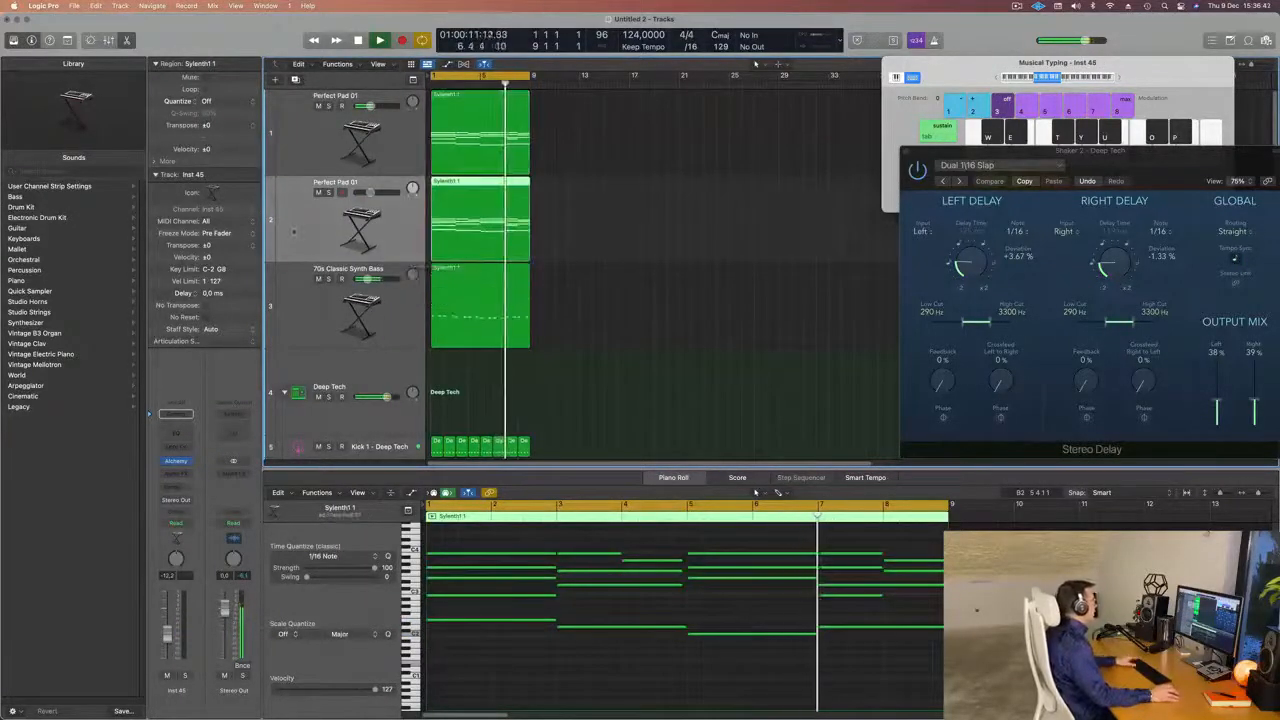
Stop playback and replace the duplicated pad track's Alchemy instrument with Retro Synth.
{"action": "key", "text": "space"}
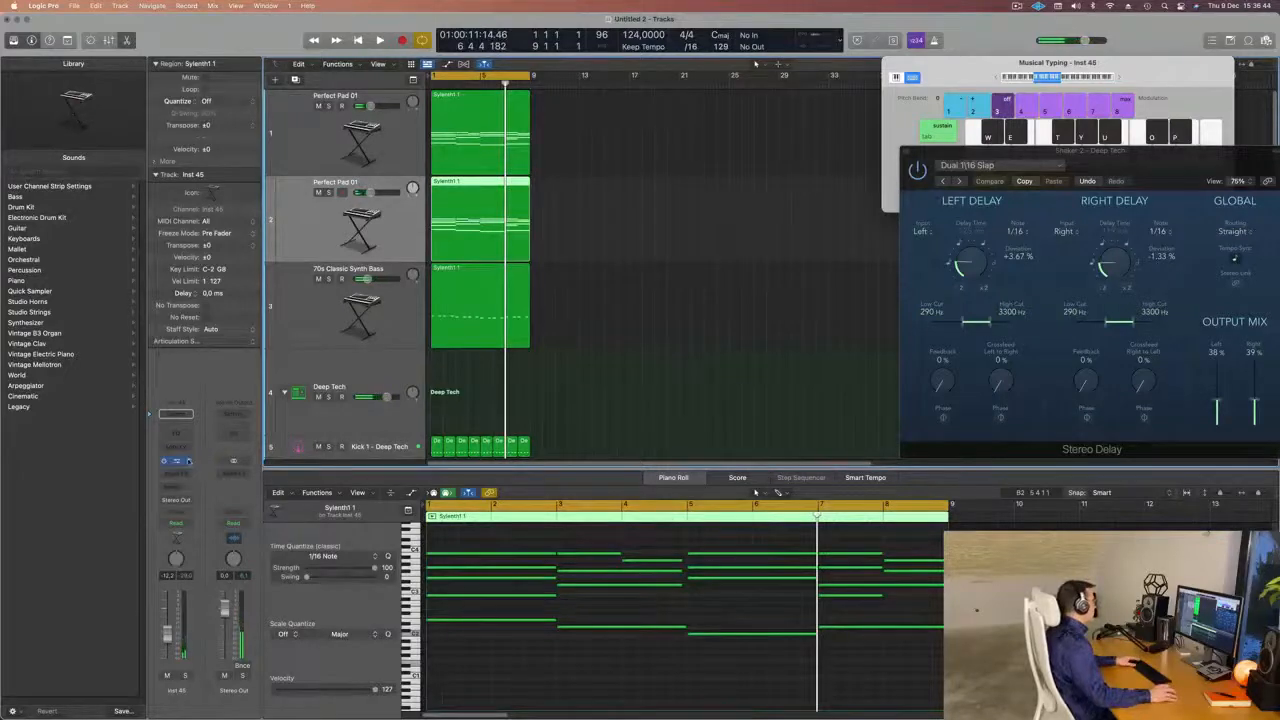
{"action": "left_click", "coordinate": [176, 413]}
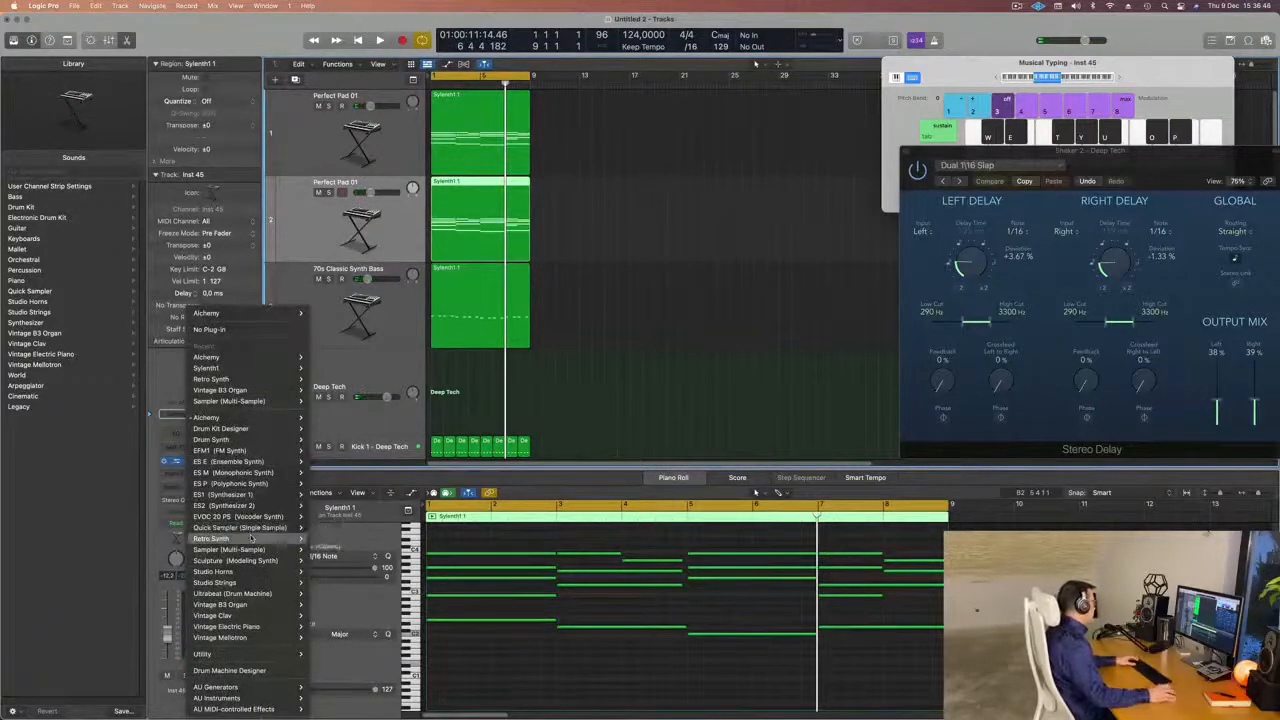
{"action": "left_click", "coordinate": [325, 539]}
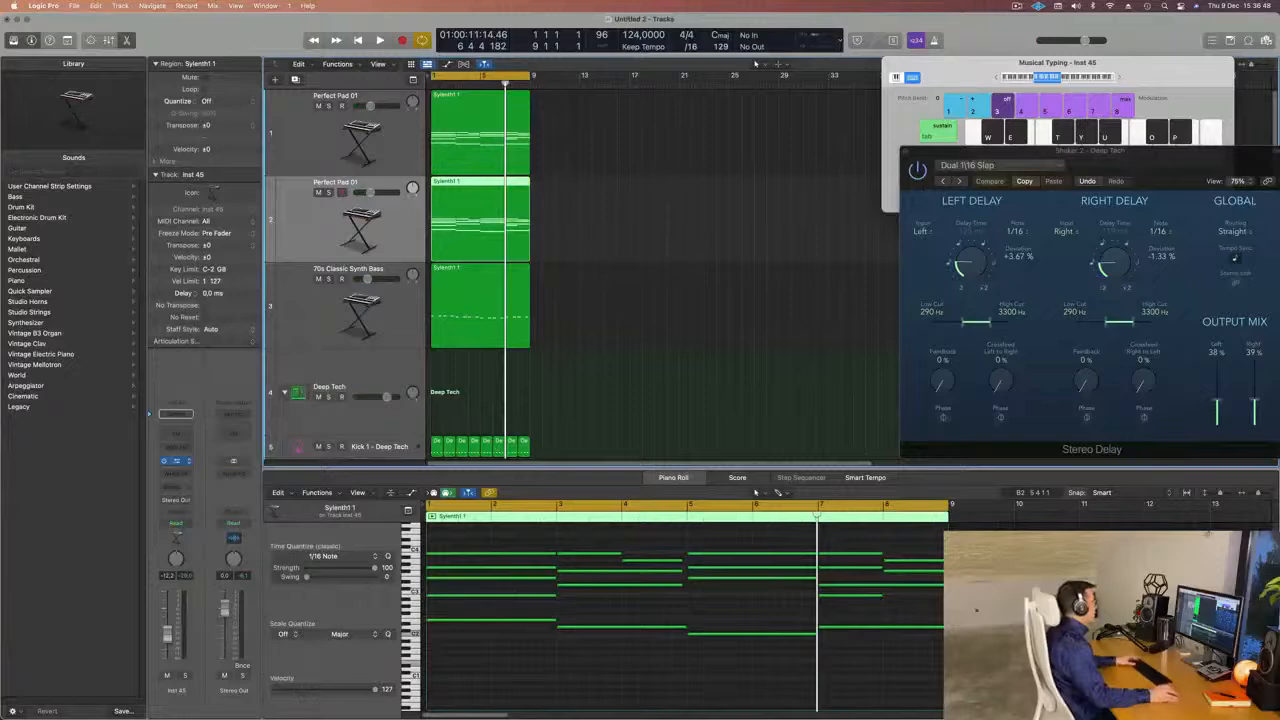
Add the Arpeggiator MIDI effect to the Retro Synth track and play the loop with that track's volume lowered.
{"action": "left_click", "coordinate": [175, 449]}
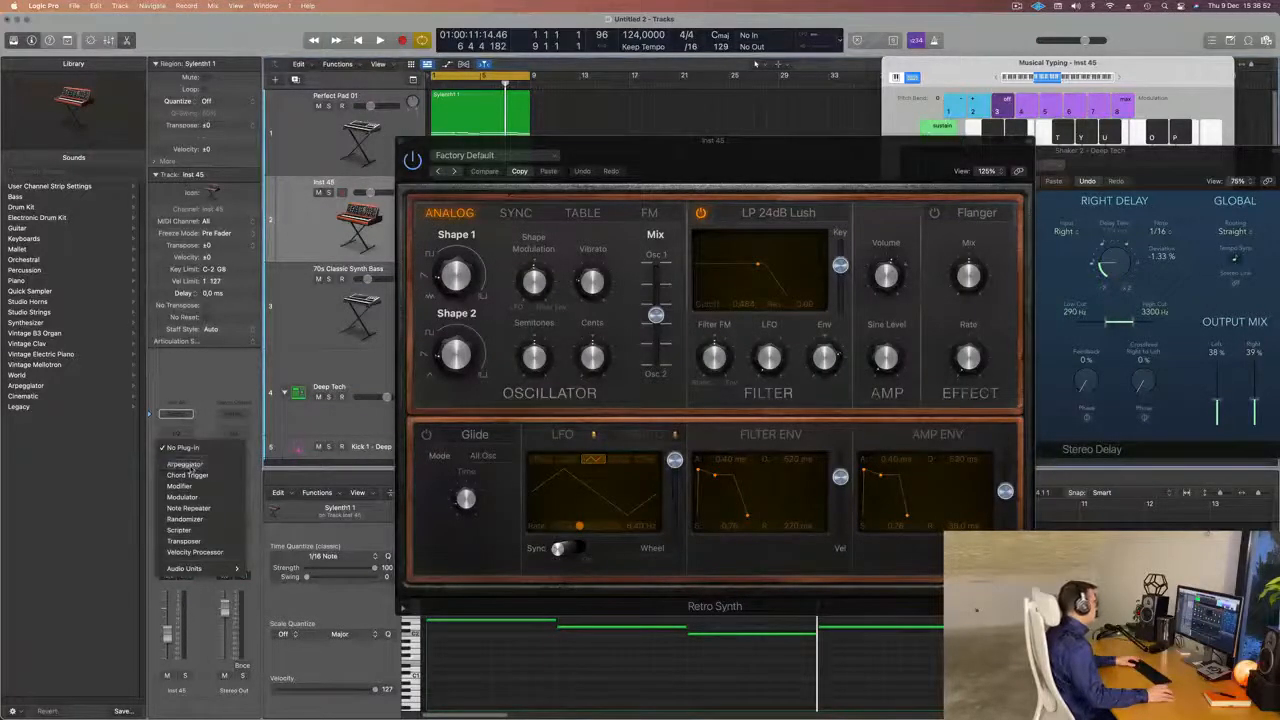
{"action": "left_click", "coordinate": [184, 466]}
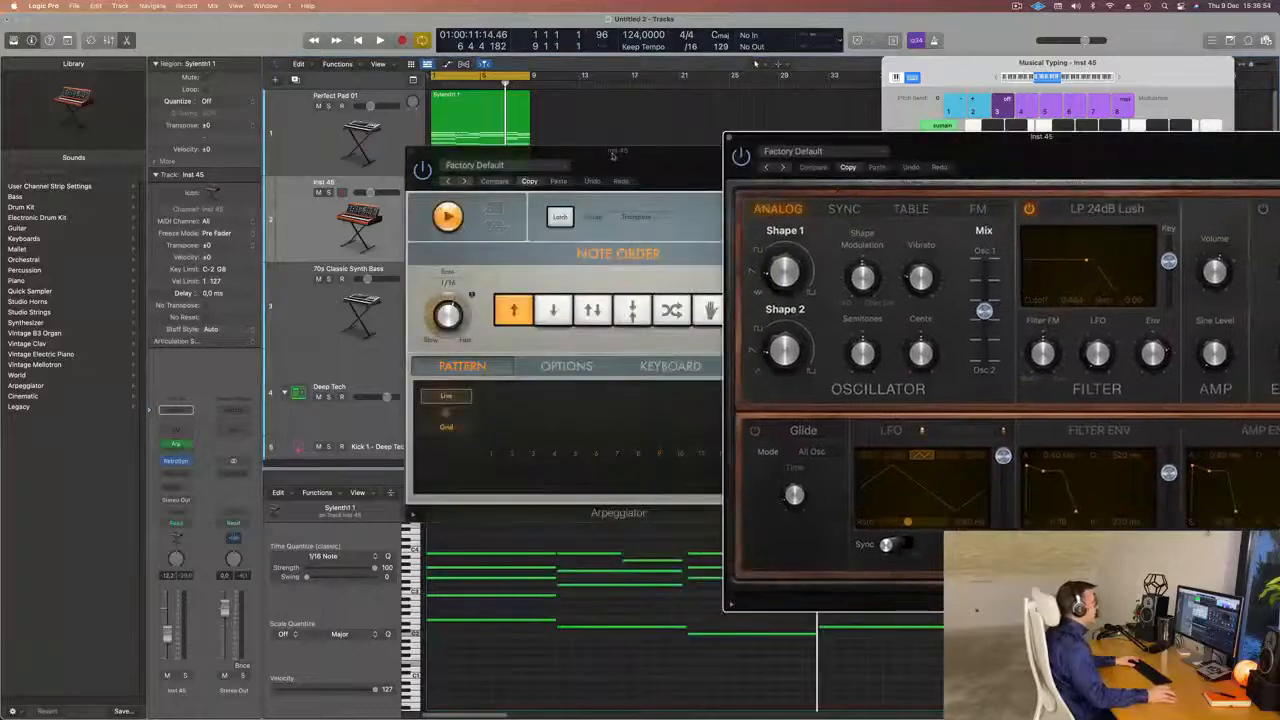
{"action": "left_click_drag", "start_coordinate": [613, 155], "coordinate": [913, 178]}
{"action": "left_click", "coordinate": [711, 175]}
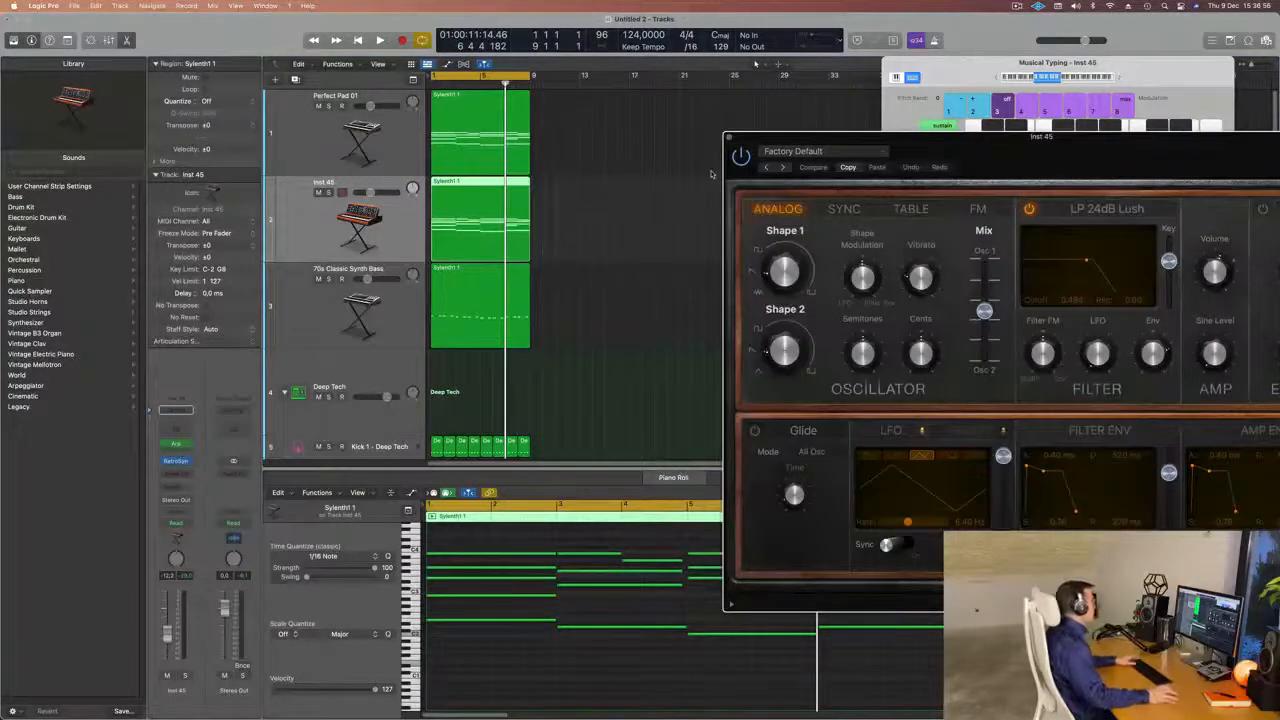
{"action": "left_click", "coordinate": [332, 224]}
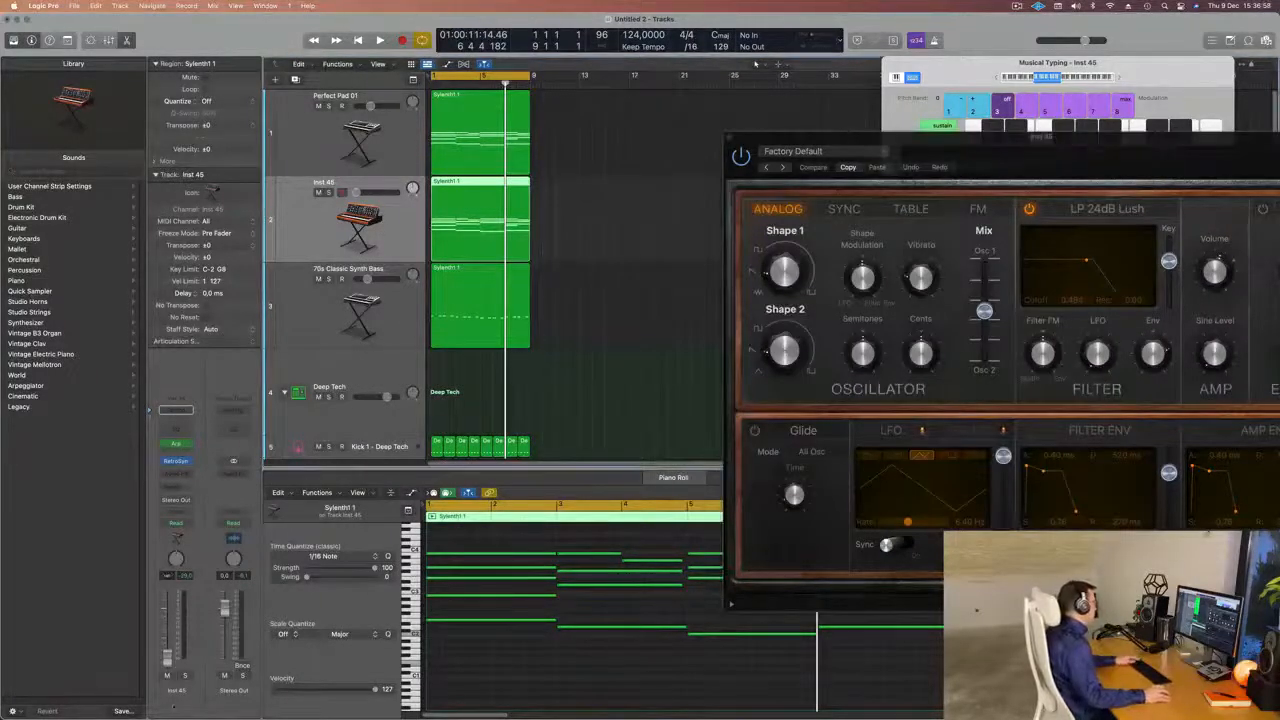
{"action": "key", "text": "space"}
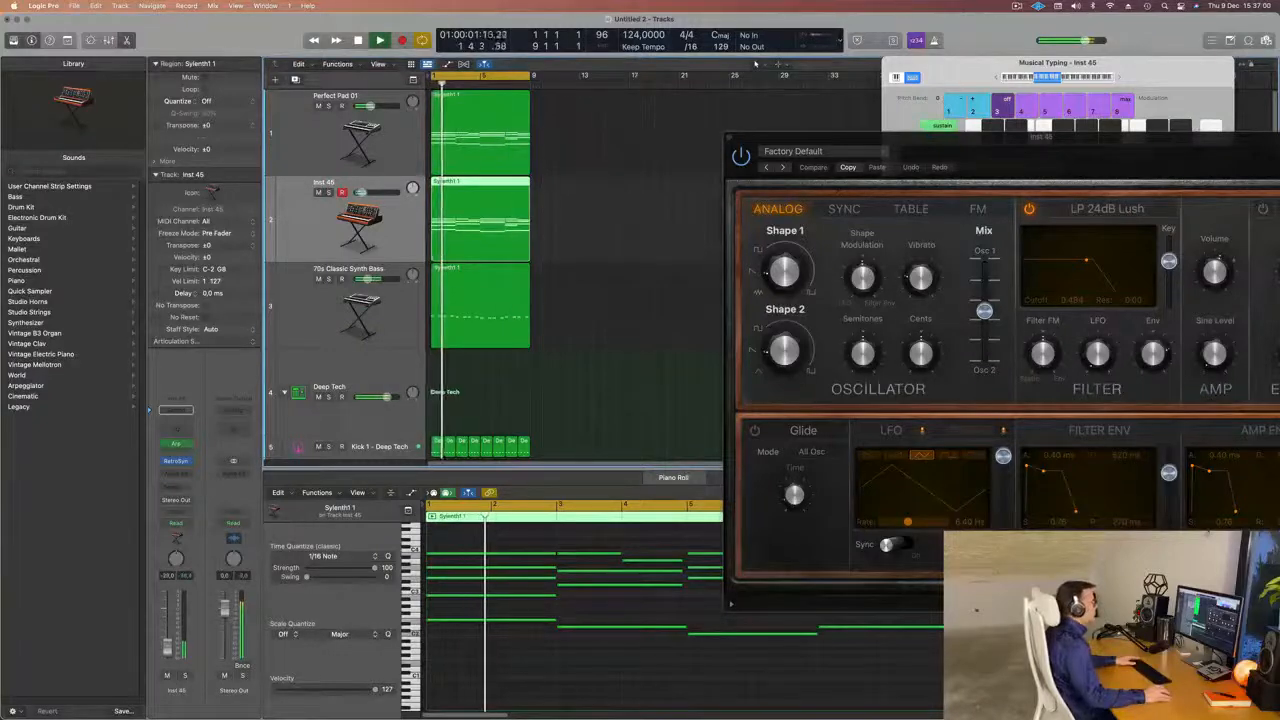
Audition Retro Synth's Synth Keyboards presets, starting with Calming Bells, and load Delicate Chimes.
{"action": "left_click_drag", "start_coordinate": [1076, 139], "coordinate": [734, 145]}
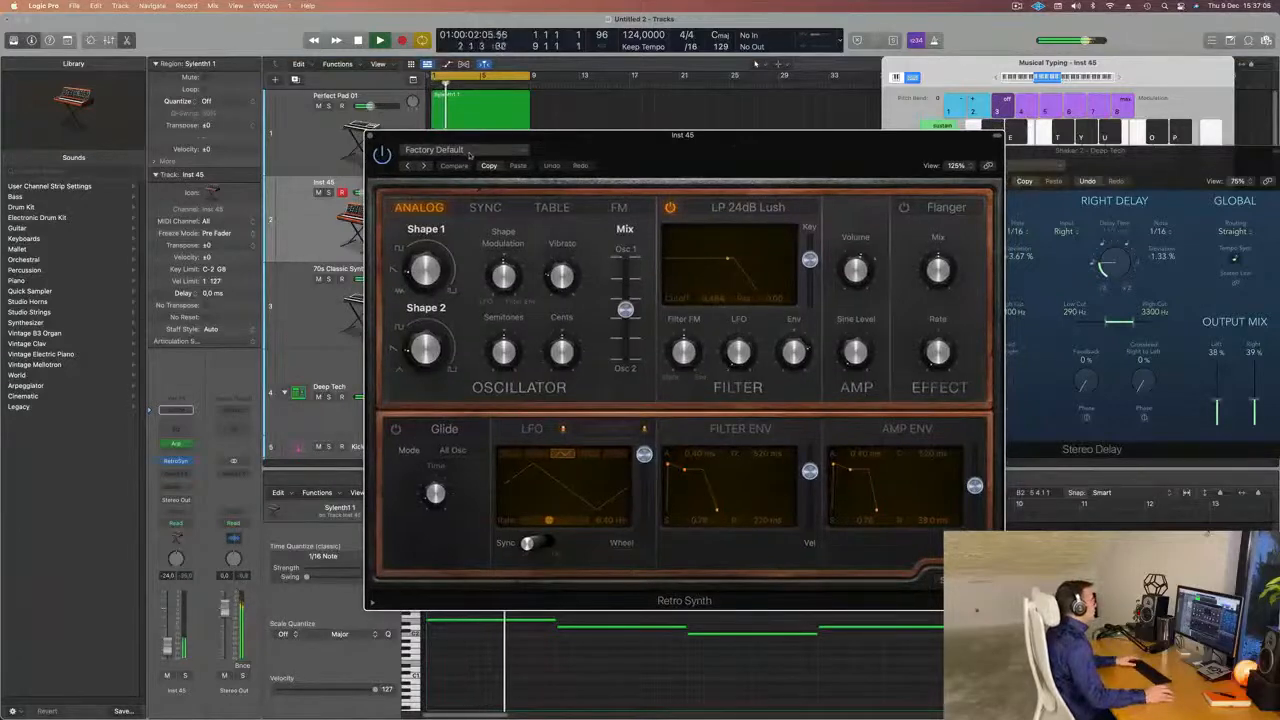
{"action": "left_click", "coordinate": [455, 150]}
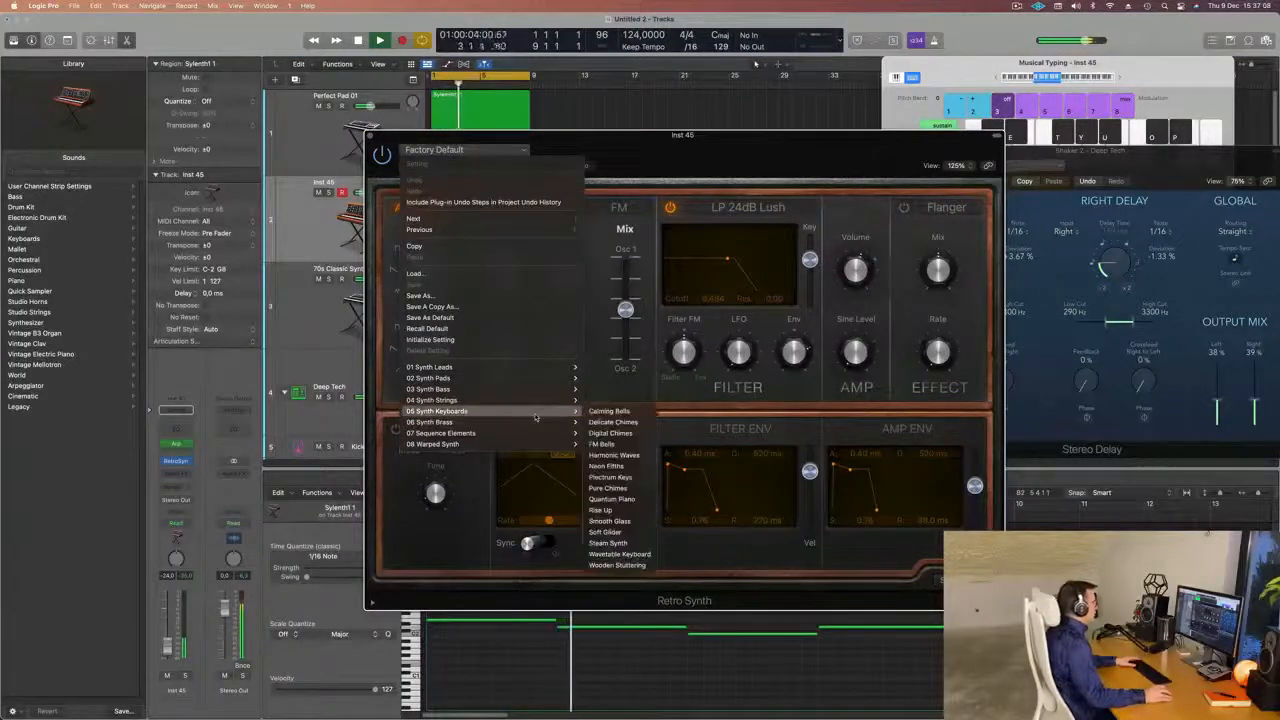
{"action": "mouse_move", "coordinate": [540, 400]}
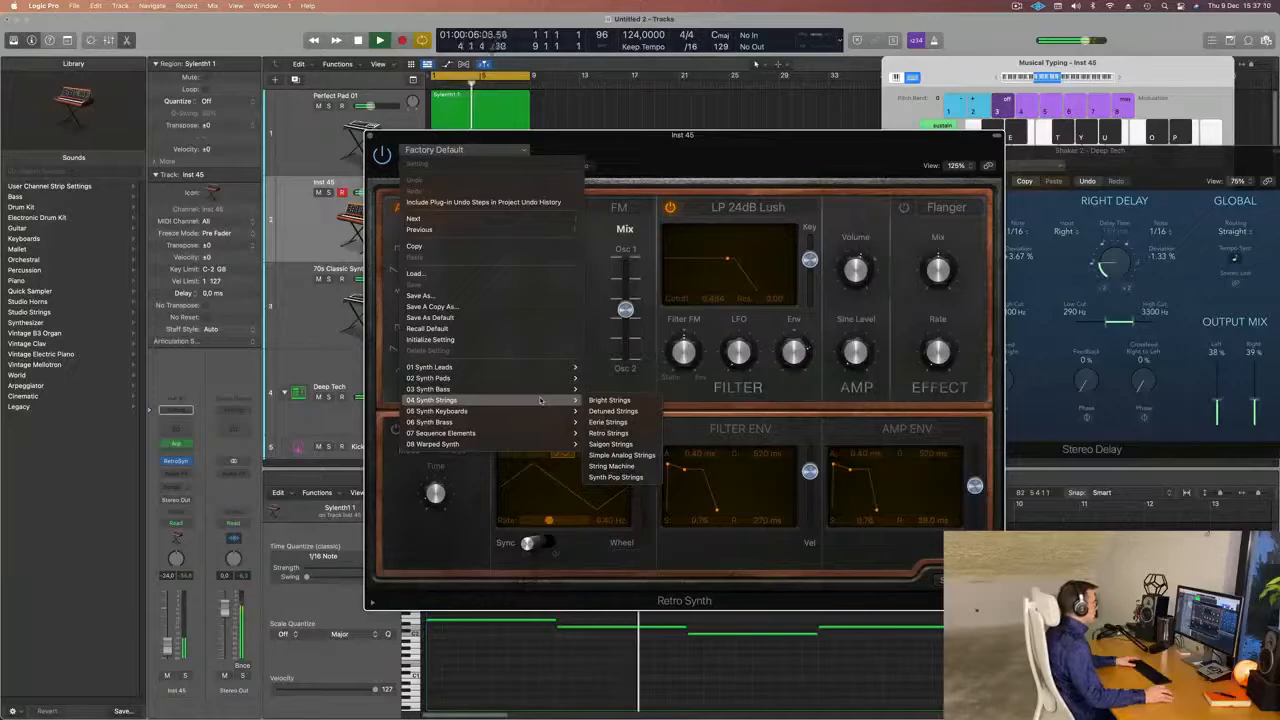
{"action": "left_click", "coordinate": [690, 126]}
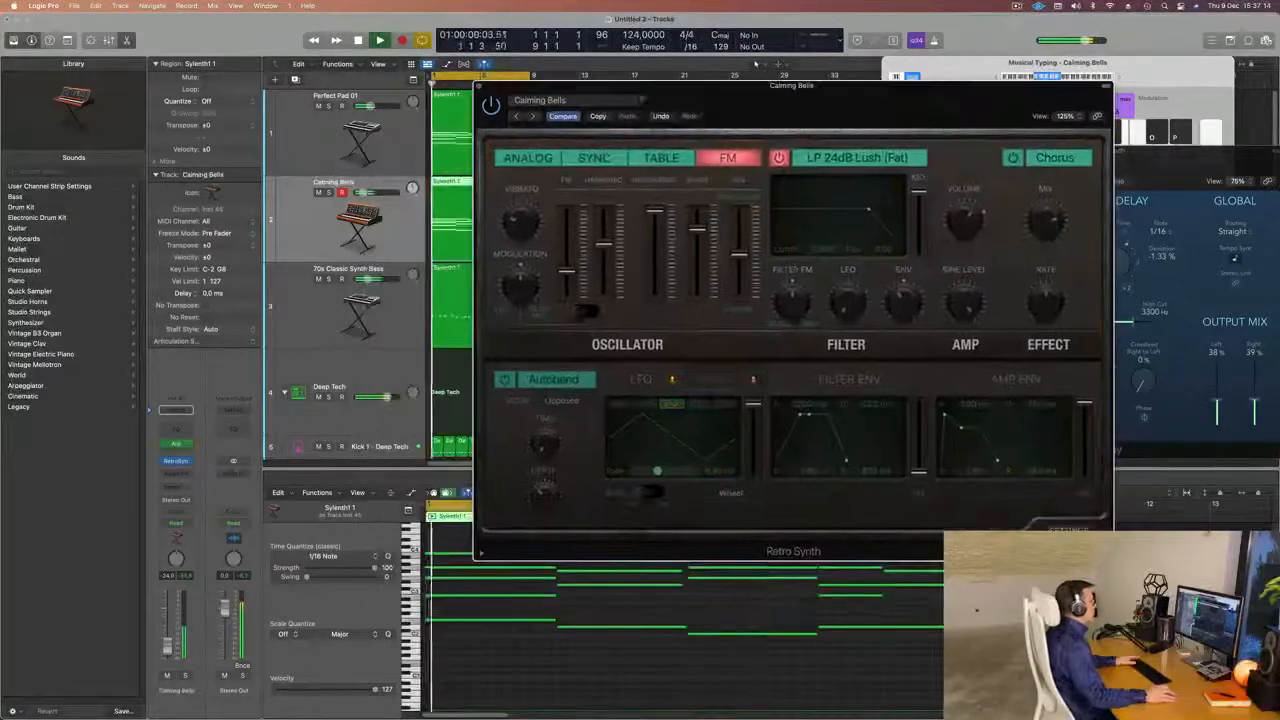
{"action": "left_click", "coordinate": [533, 116]}
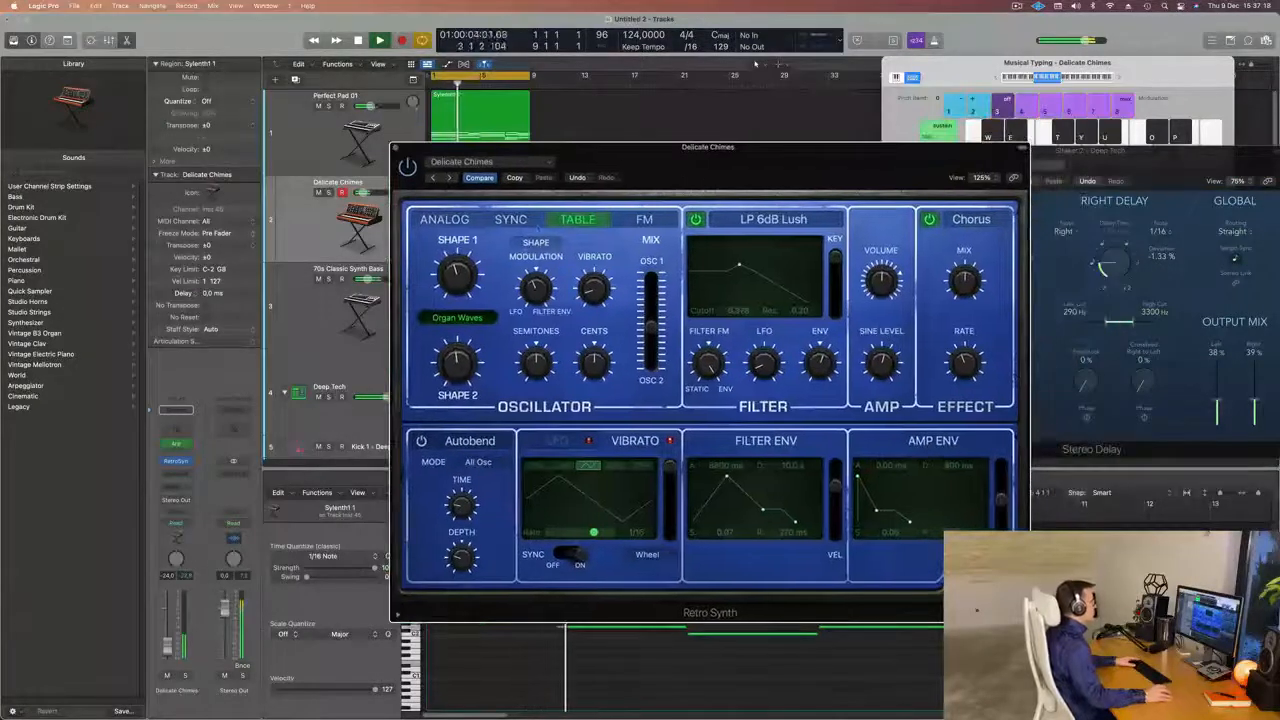
Audition Retro Synth's Sync and Table oscillators and switch the Delicate Chimes sound to the Analog oscillator.
{"action": "left_click", "coordinate": [510, 219]}
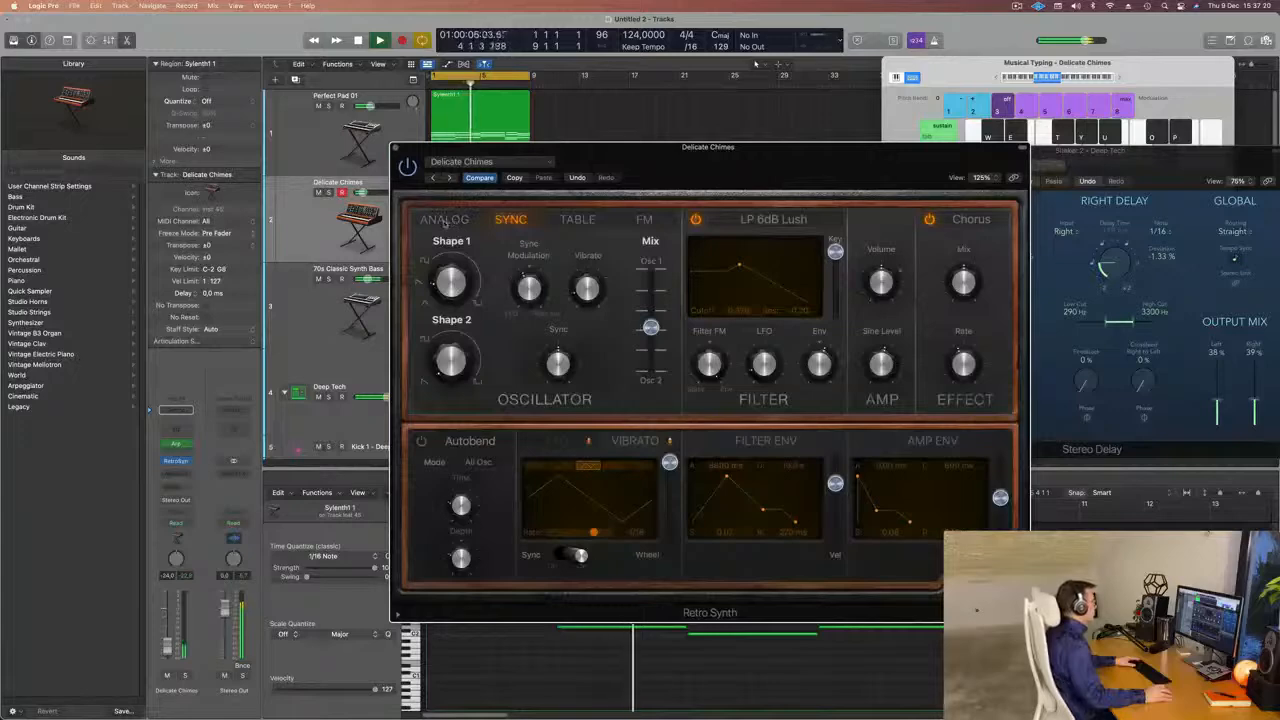
{"action": "left_click", "coordinate": [572, 221]}
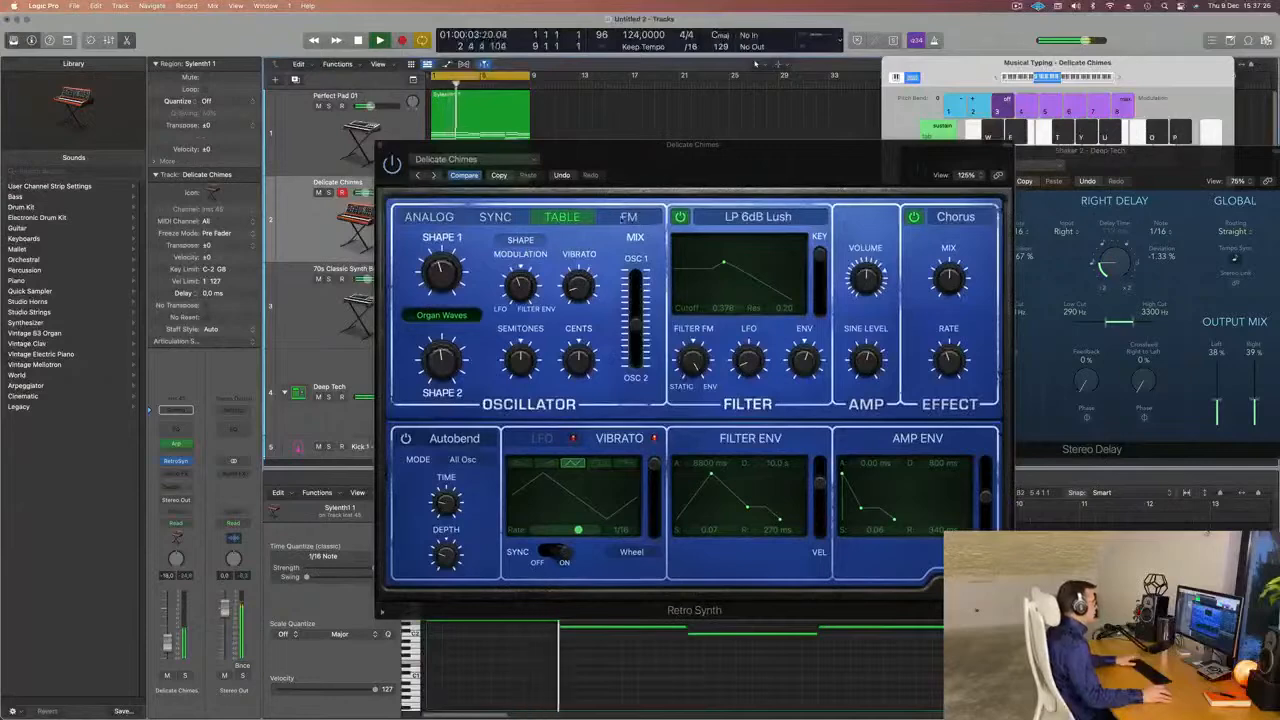
{"action": "left_click", "coordinate": [497, 219]}
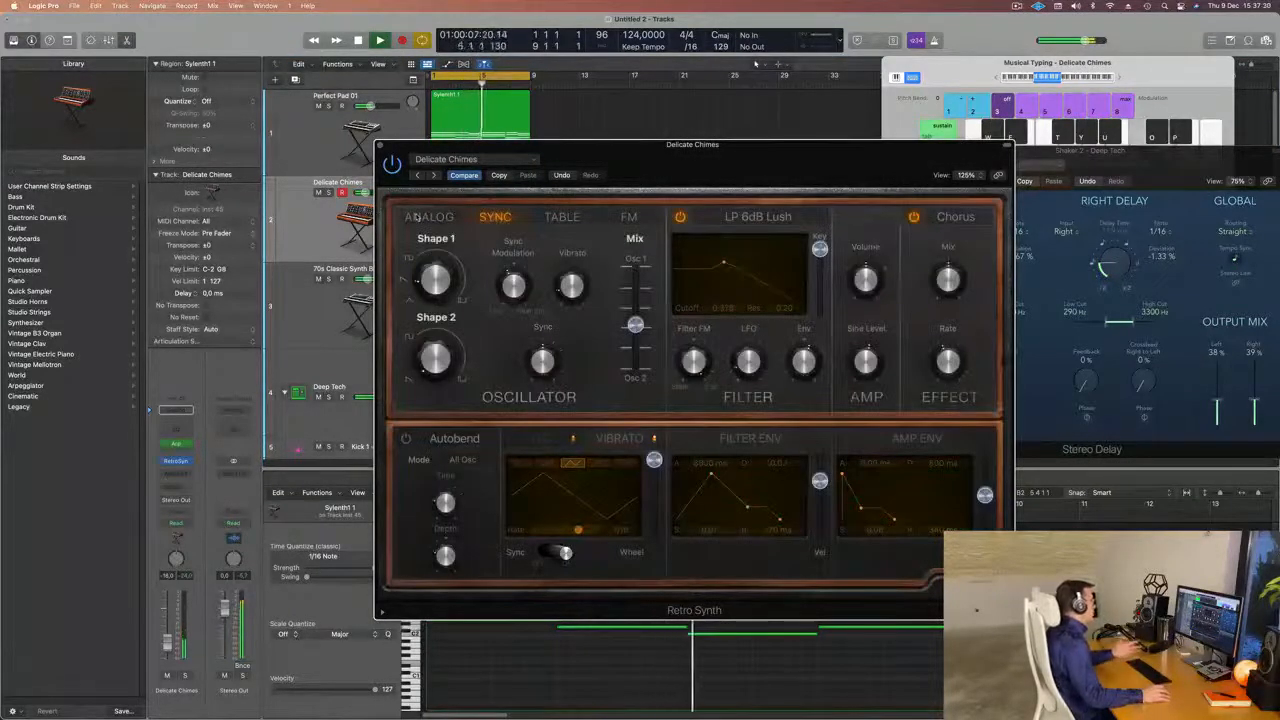
{"action": "left_click", "coordinate": [414, 218]}
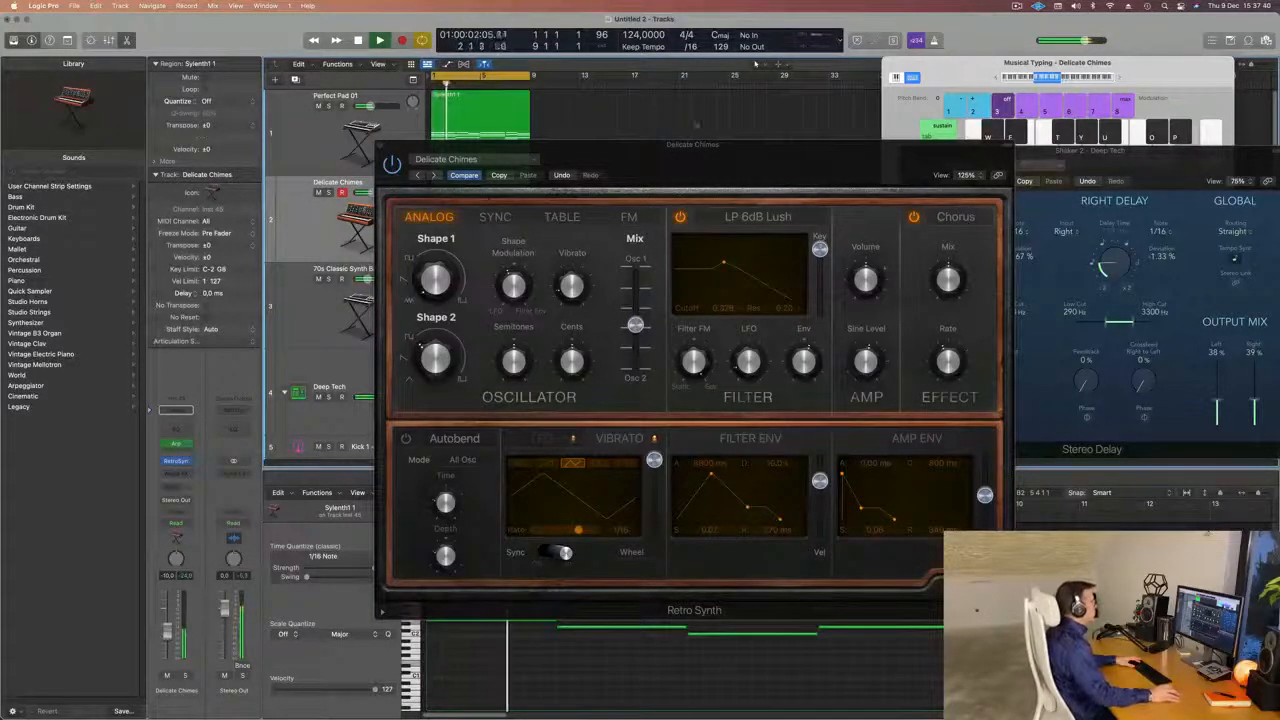
Shift Retro Synth's oscillator mix toward Osc 1 and adjust the Delicate Chimes channel volume.
{"action": "left_click_drag", "start_coordinate": [698, 145], "coordinate": [600, 144]}
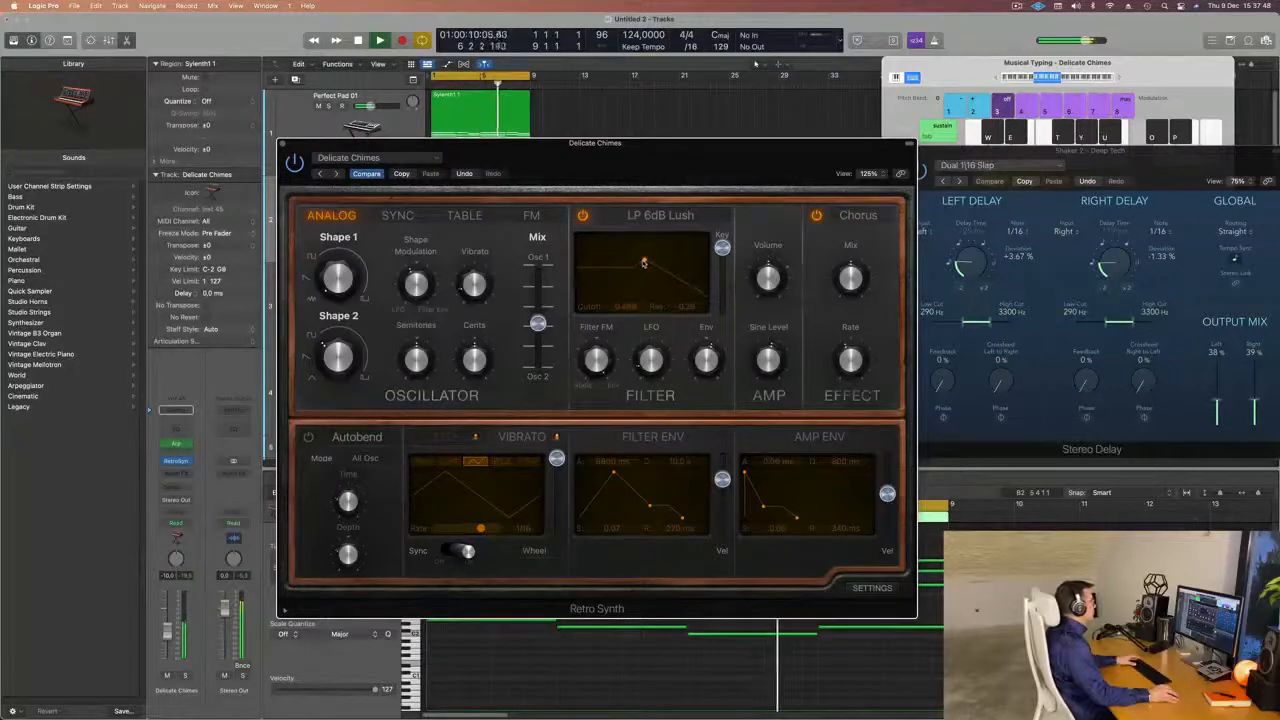
{"action": "left_click_drag", "start_coordinate": [538, 320], "coordinate": [543, 270]}
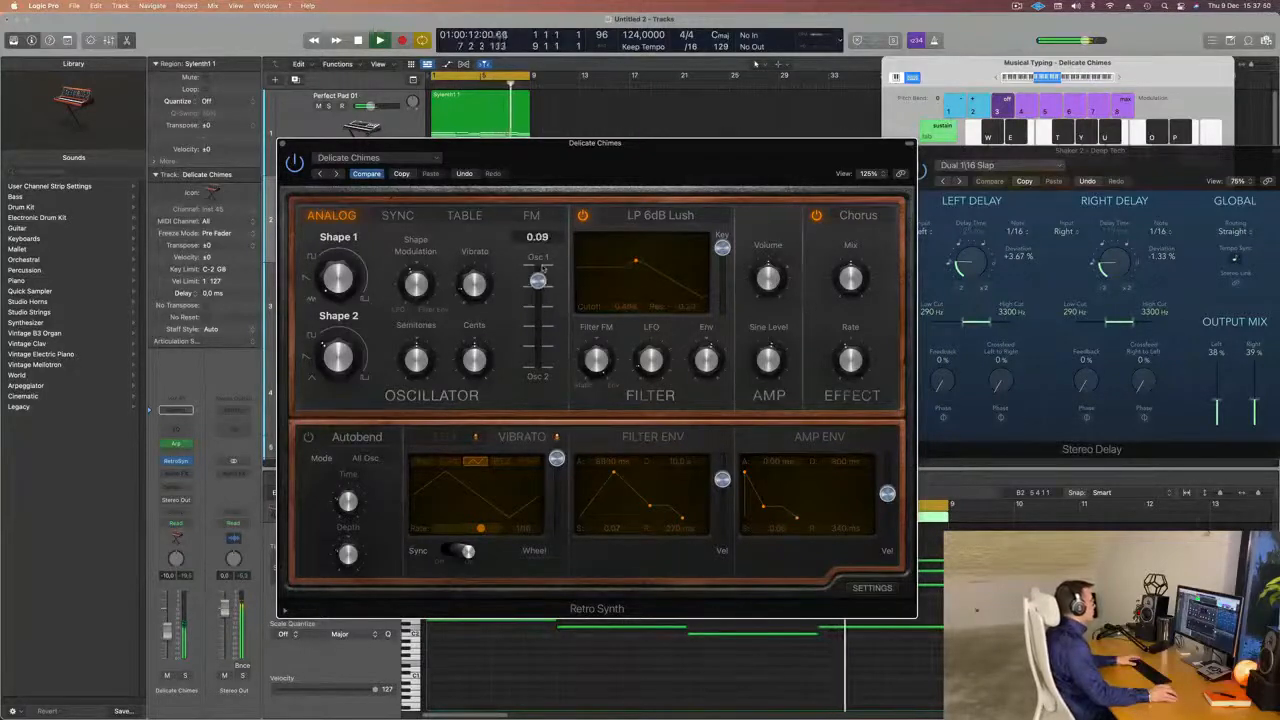
{"action": "left_click_drag", "start_coordinate": [538, 338], "coordinate": [538, 302]}
{"action": "left_click_drag", "start_coordinate": [677, 152], "coordinate": [712, 156]}
{"action": "left_click", "coordinate": [168, 634]}
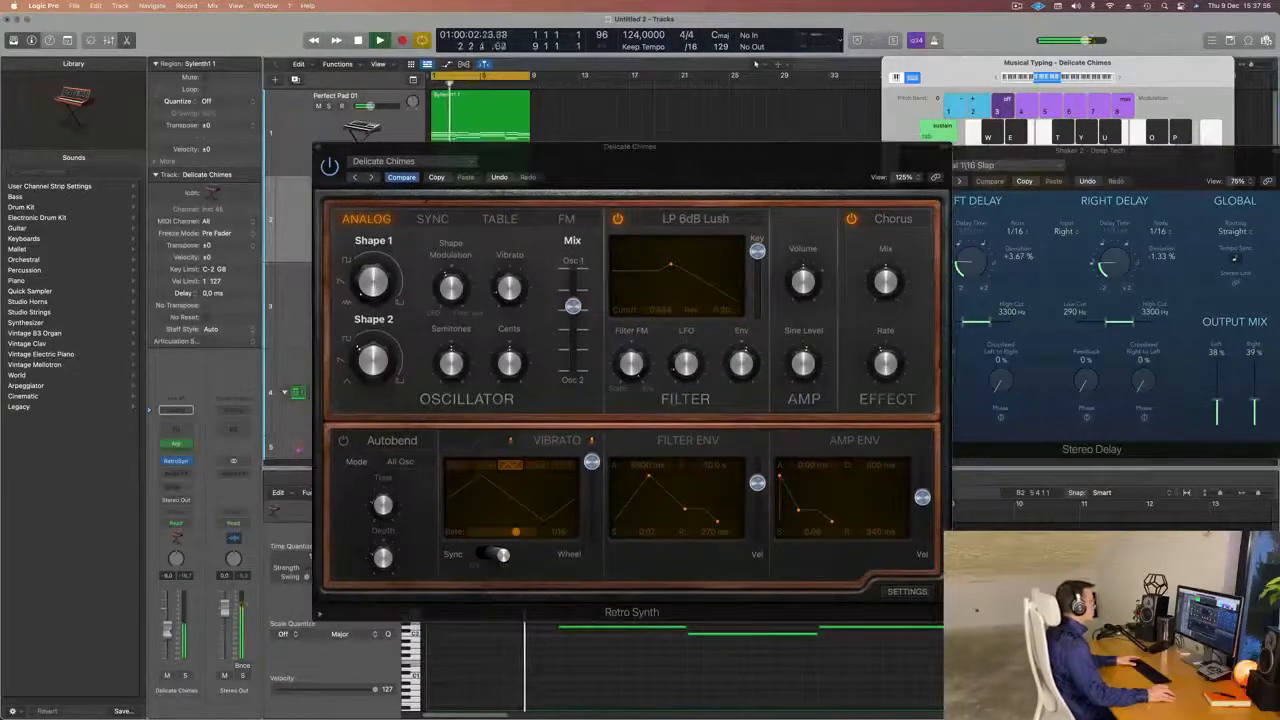
Move the oscillator mix slightly toward Osc 2 and set the filter cutoff to 0.490 with resonance 0.37.
{"action": "left_click_drag", "start_coordinate": [572, 306], "coordinate": [572, 313]}
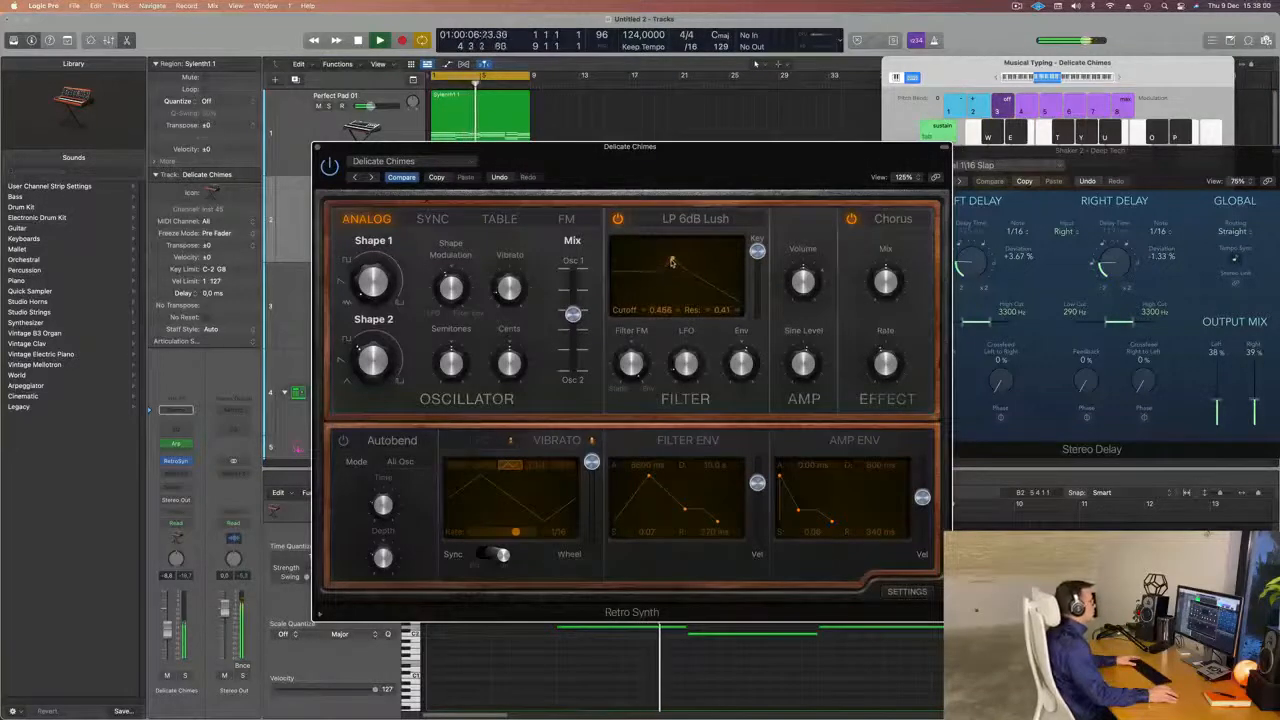
{"action": "left_click_drag", "start_coordinate": [680, 262], "coordinate": [684, 262]}
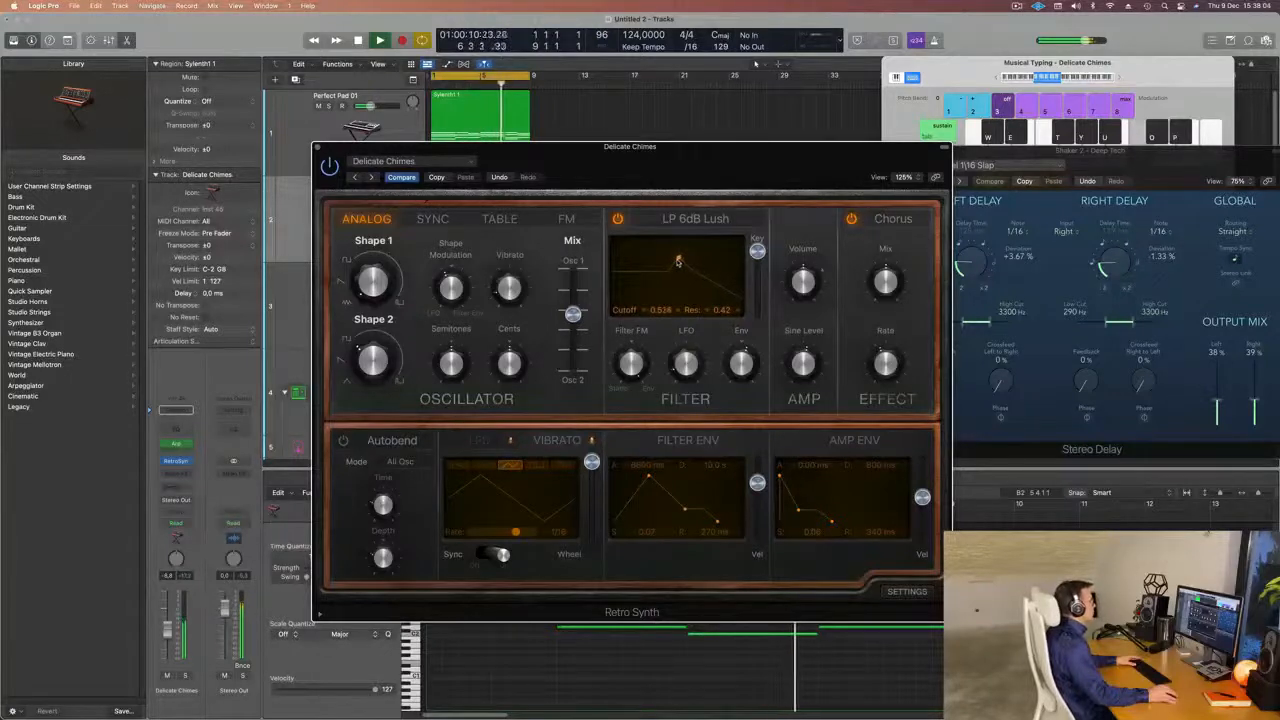
{"action": "left_click_drag", "start_coordinate": [676, 262], "coordinate": [677, 261]}
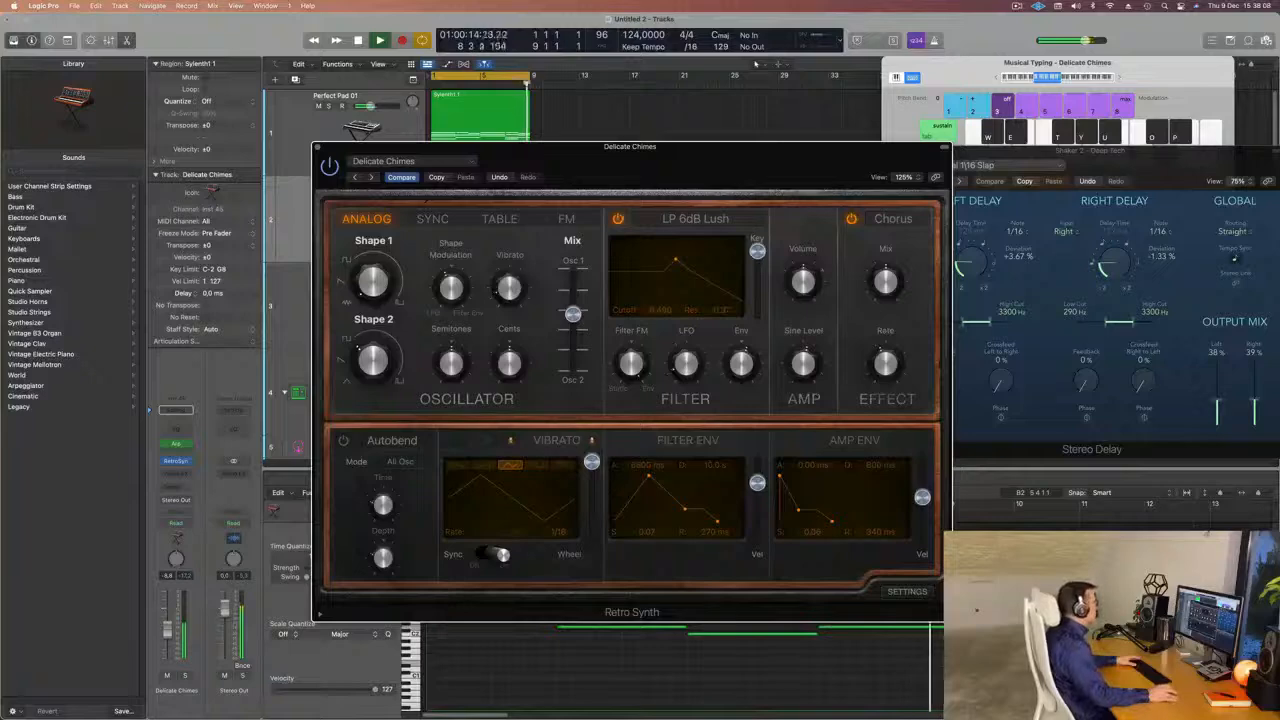
Fine-tune Retro Synth's oscillator mix and shapes, and lower the filter cutoff to about 0.376 with resonance about 0.40.
{"action": "left_click_drag", "start_coordinate": [647, 168], "coordinate": [819, 133]}
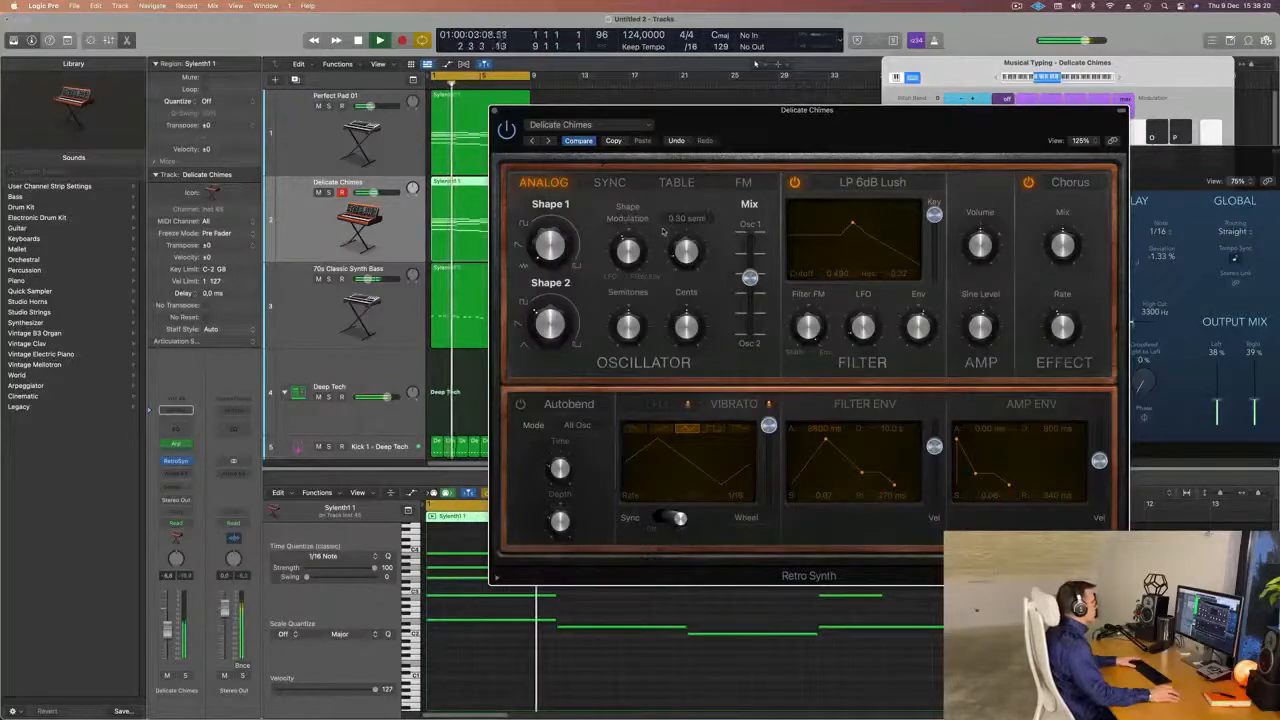
{"action": "mouse_move", "coordinate": [750, 280]}
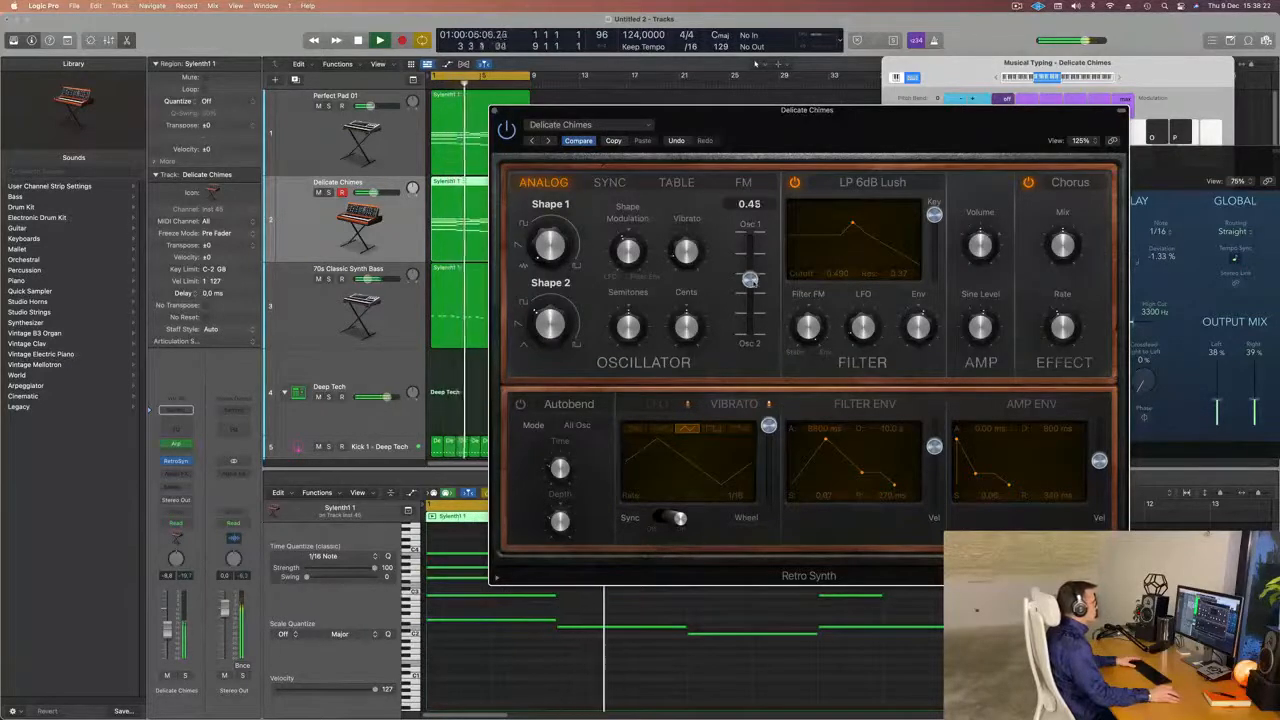
{"action": "mouse_move", "coordinate": [750, 280]}
{"action": "left_mouse_down"}
{"action": "mouse_move", "coordinate": [750, 293]}
{"action": "mouse_move", "coordinate": [750, 280]}
{"action": "left_mouse_up"}
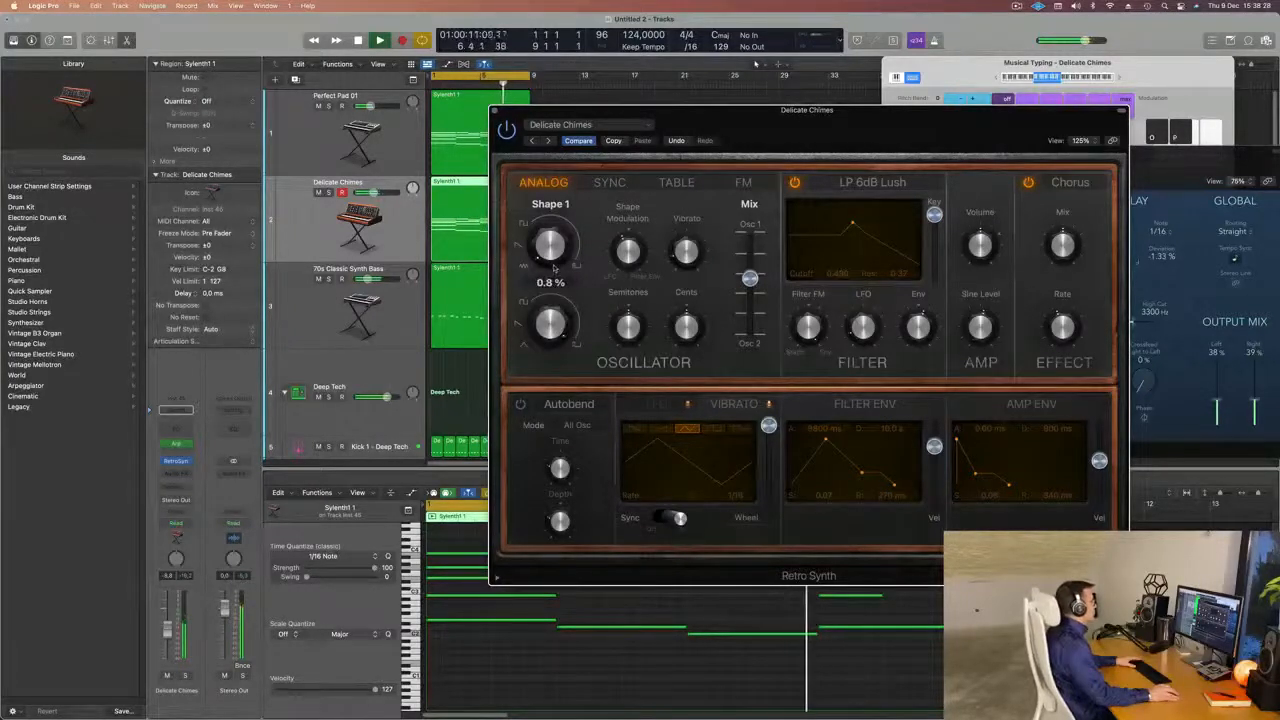
{"action": "left_click_drag", "start_coordinate": [553, 267], "coordinate": [553, 260]}
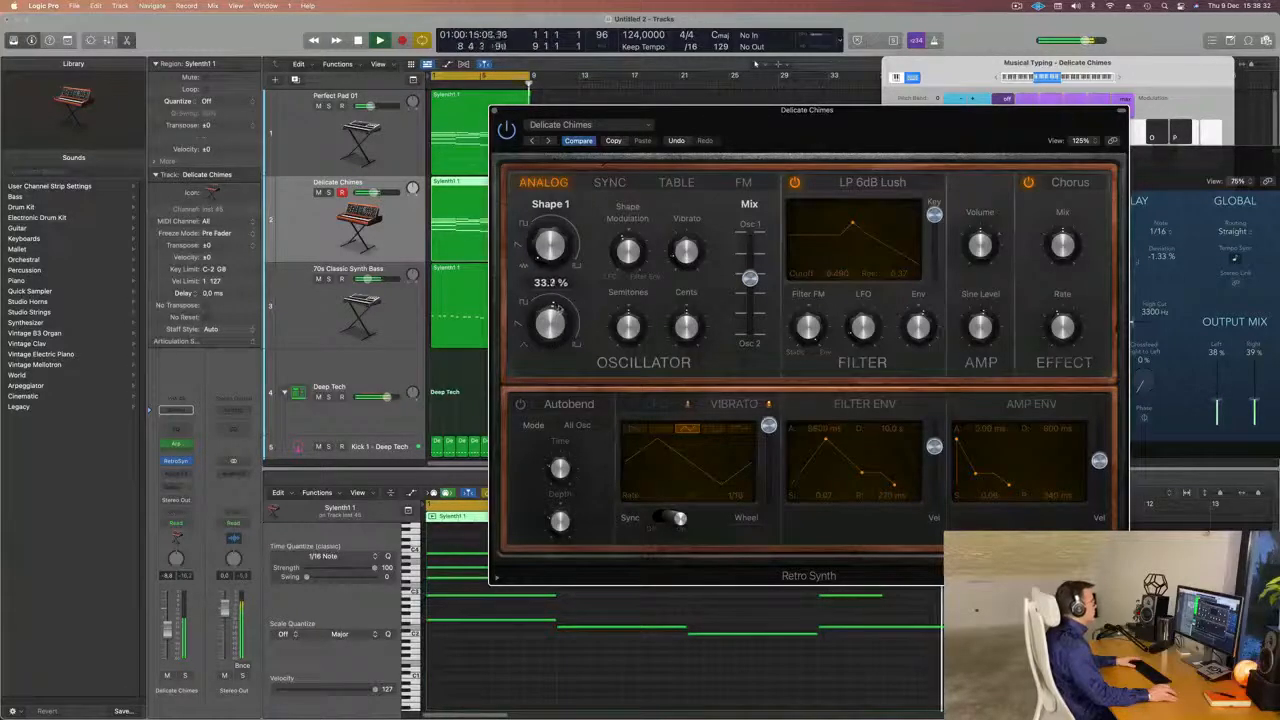
{"action": "left_click_drag", "start_coordinate": [558, 307], "coordinate": [558, 308]}
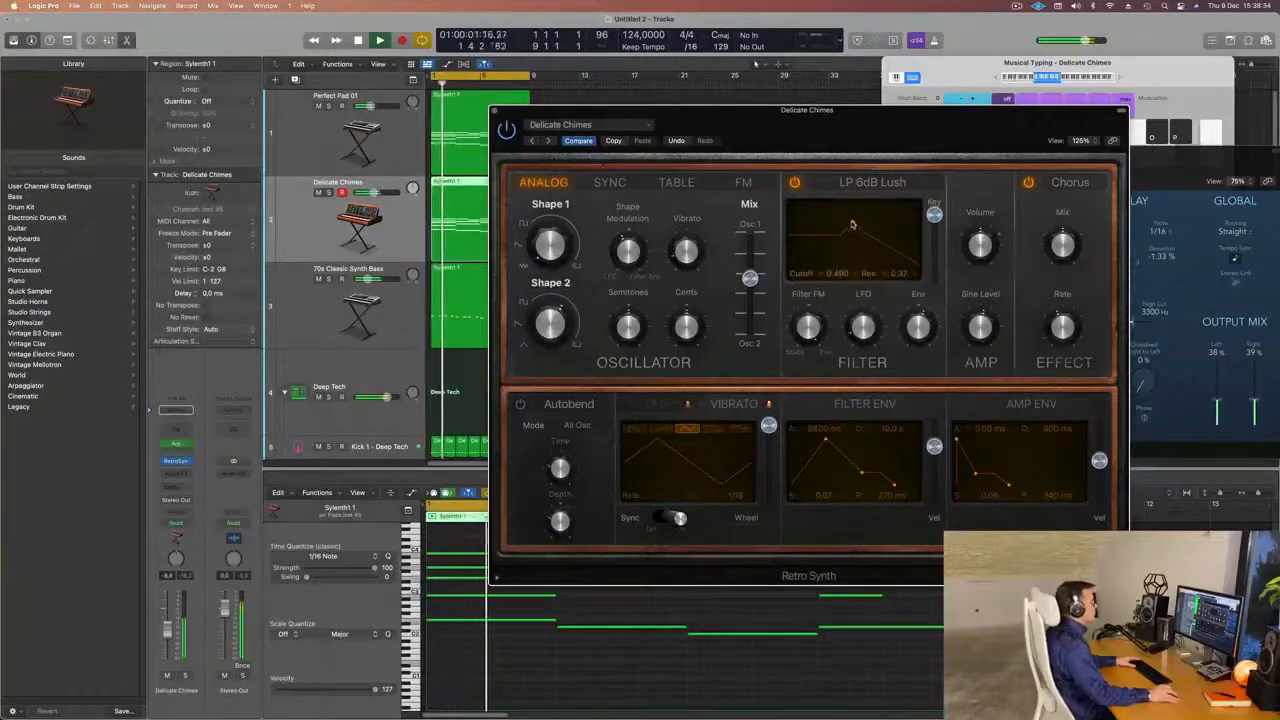
{"action": "left_click_drag", "start_coordinate": [852, 225], "coordinate": [802, 231]}
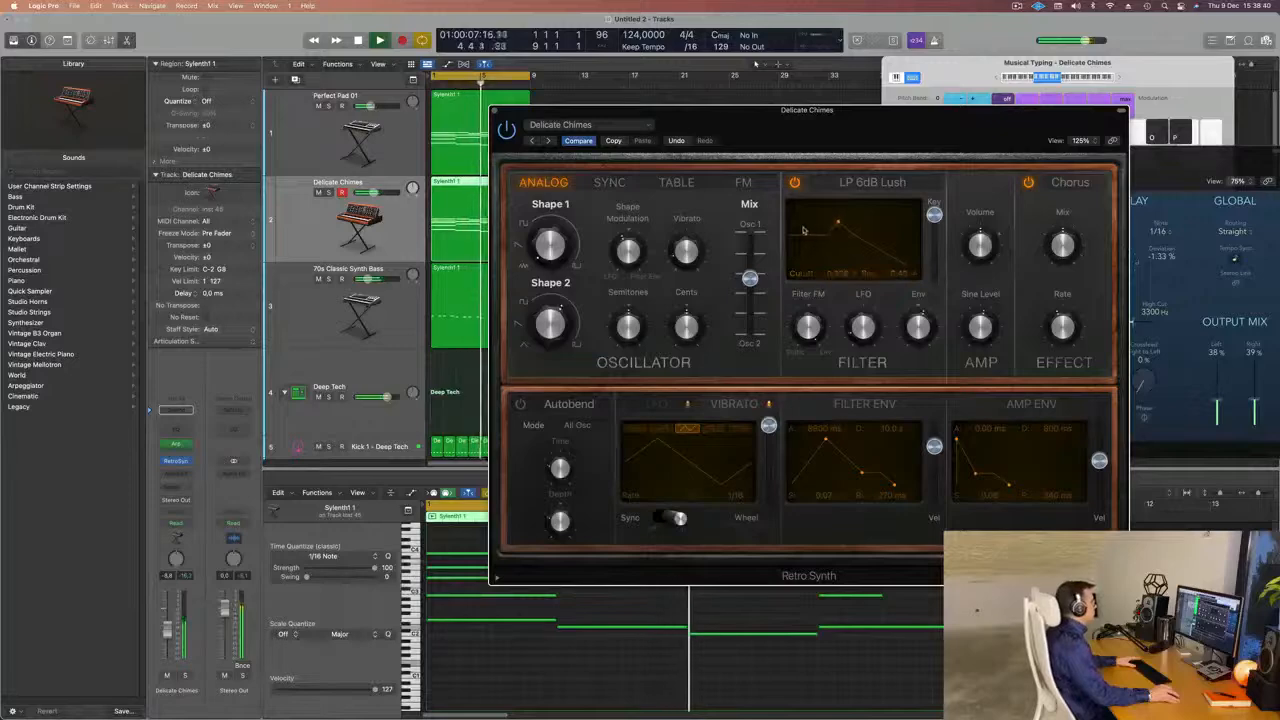
Delete the short top note at bar 4 of the Delicate Chimes region and extend the preceding top note to bar 5.
{"action": "left_click_drag", "start_coordinate": [863, 140], "coordinate": [1228, 136]}
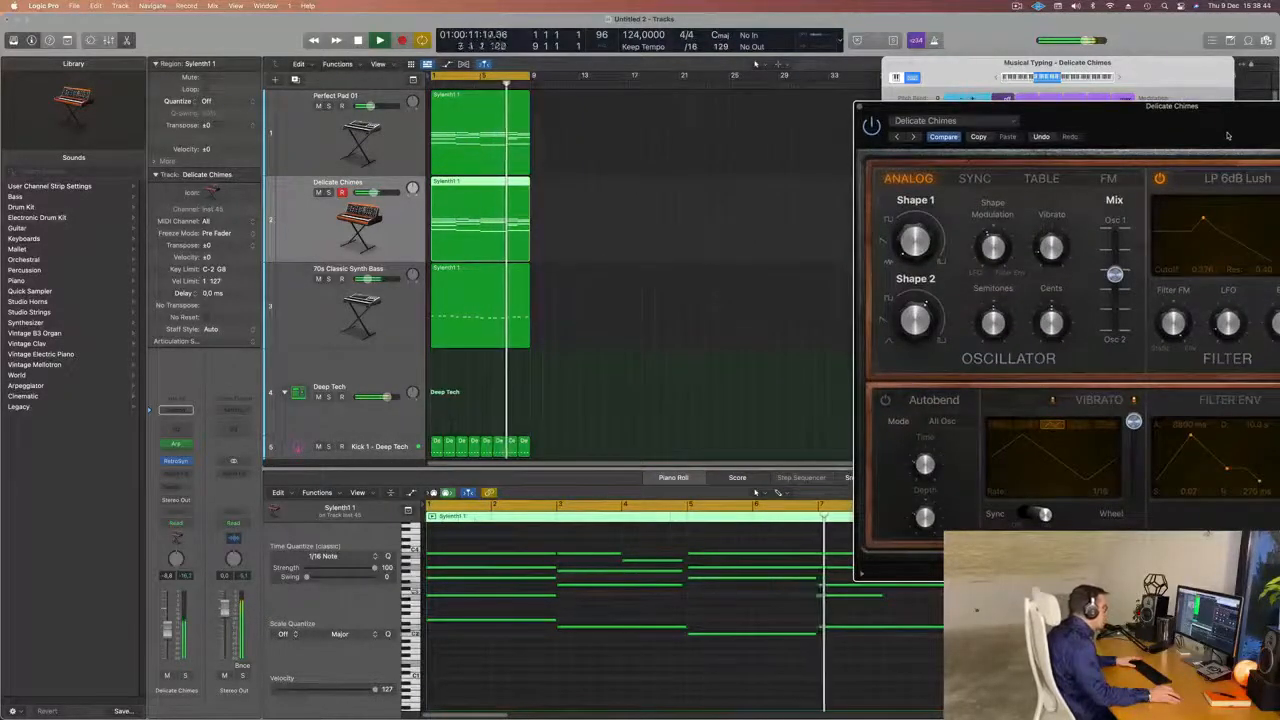
{"action": "left_click_drag", "start_coordinate": [1228, 136], "coordinate": [1051, 120]}
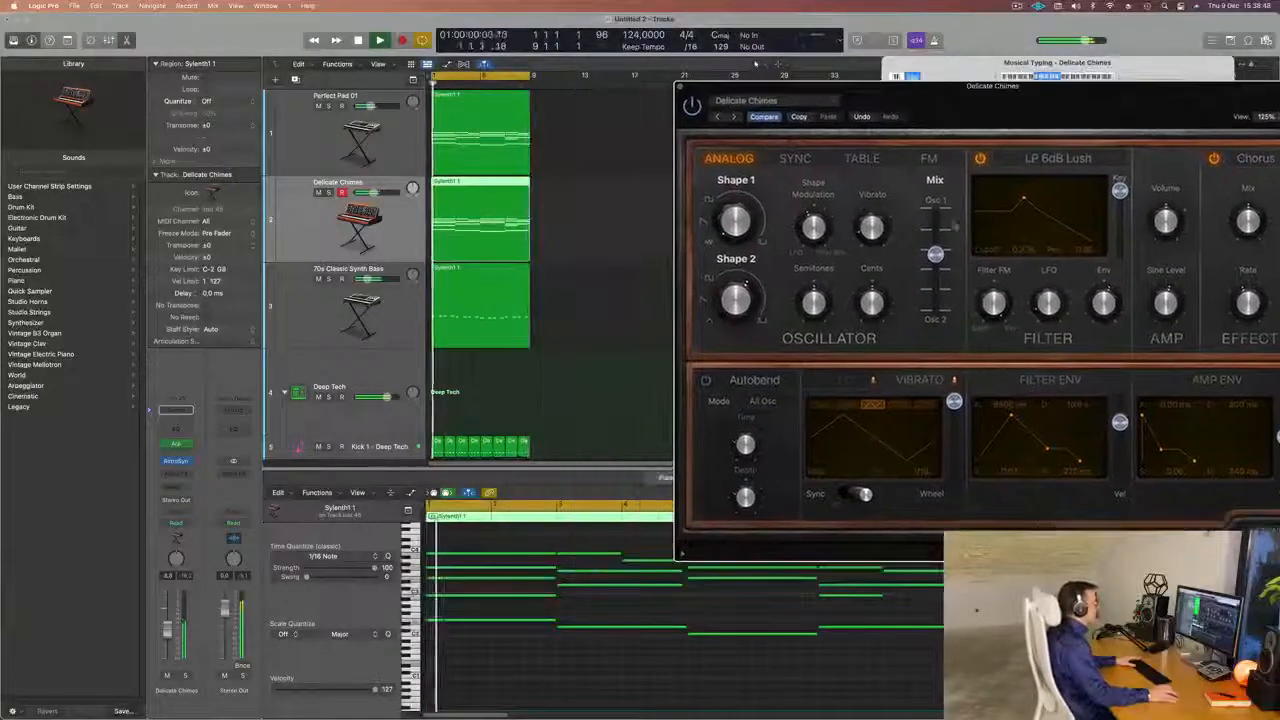
{"action": "left_click_drag", "start_coordinate": [908, 104], "coordinate": [1118, 112]}
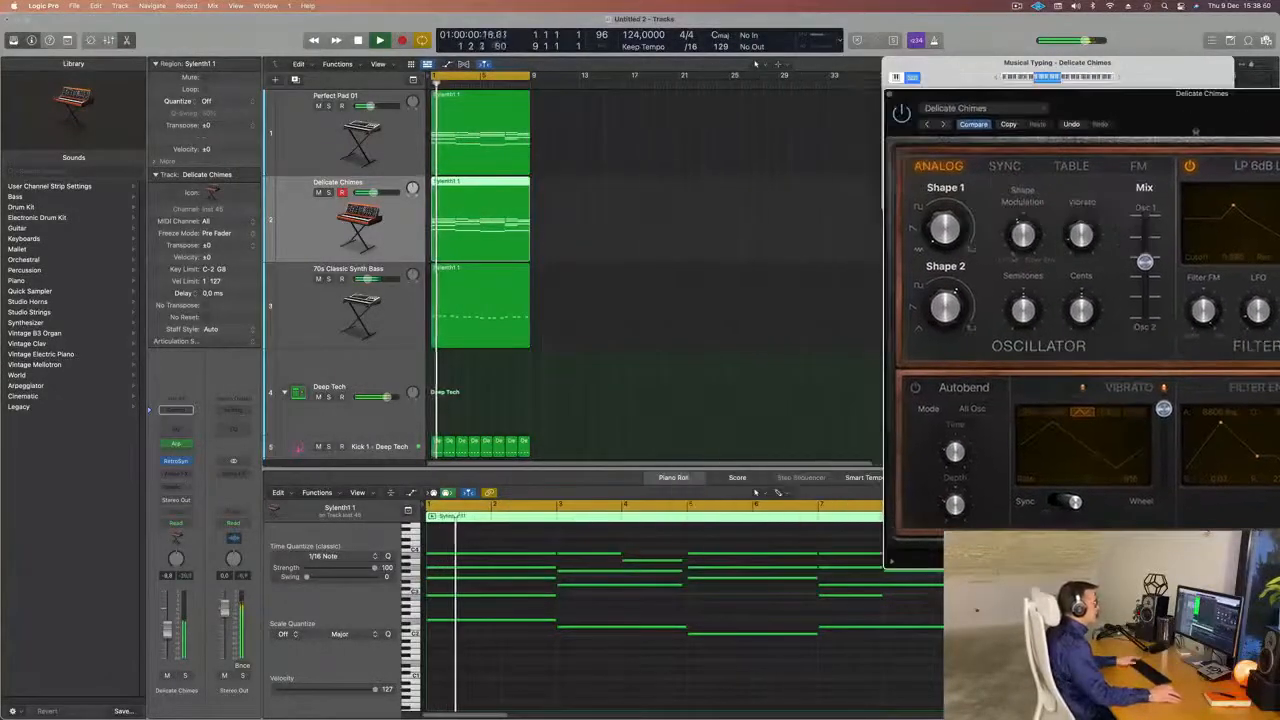
{"action": "left_click", "coordinate": [652, 543]}
{"action": "left_click", "coordinate": [653, 560]}
{"action": "key", "text": "BackSpace"}
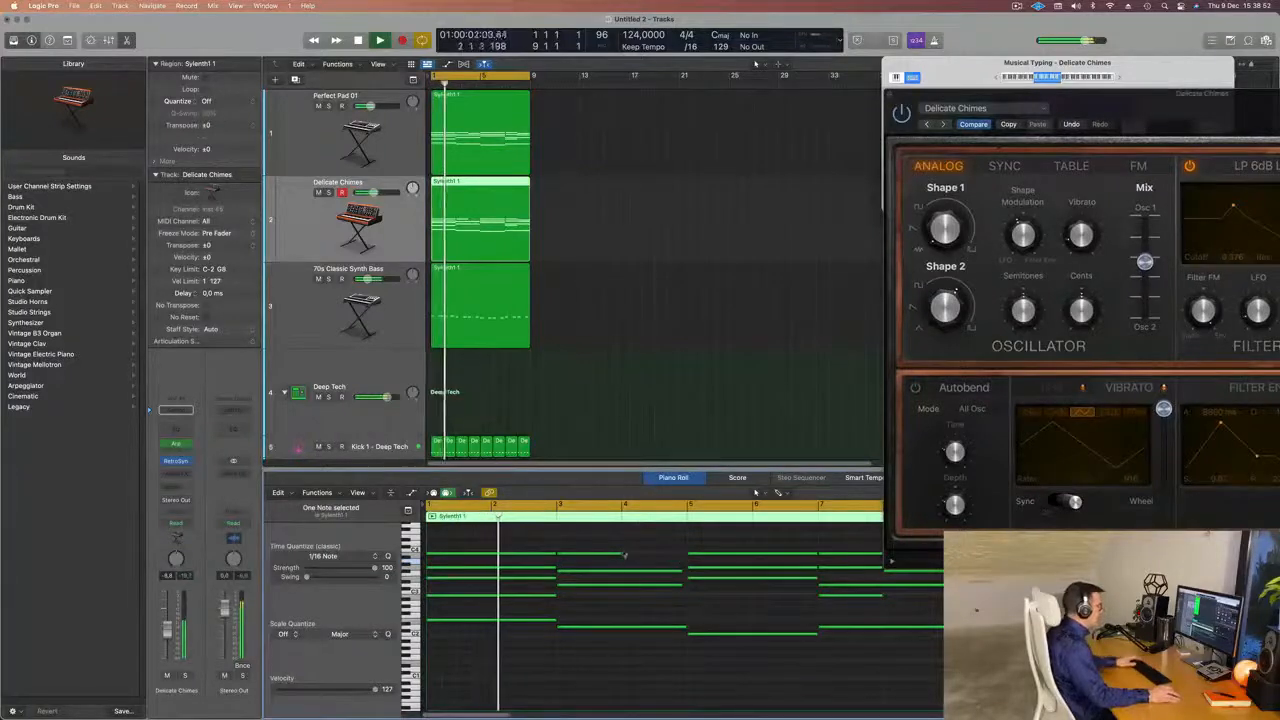
{"action": "left_click_drag", "start_coordinate": [624, 555], "coordinate": [688, 560]}
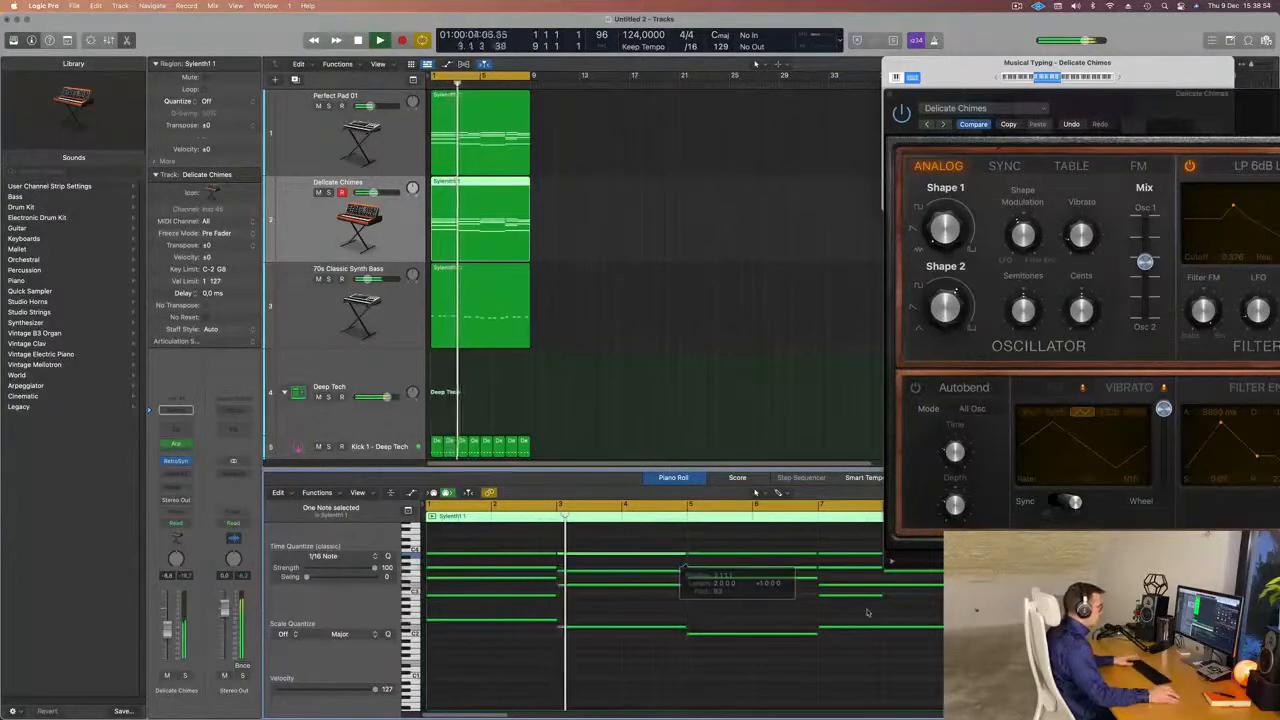
Delete the two upper notes at bar 8, extend the short notes starting at bar 7 toward bar 9, and replay the loop.
{"action": "scroll", "coordinate": [868, 612], "scroll_direction": "right", "scroll_amount": 3}
{"action": "left_click_drag", "start_coordinate": [771, 546], "coordinate": [773, 575]}
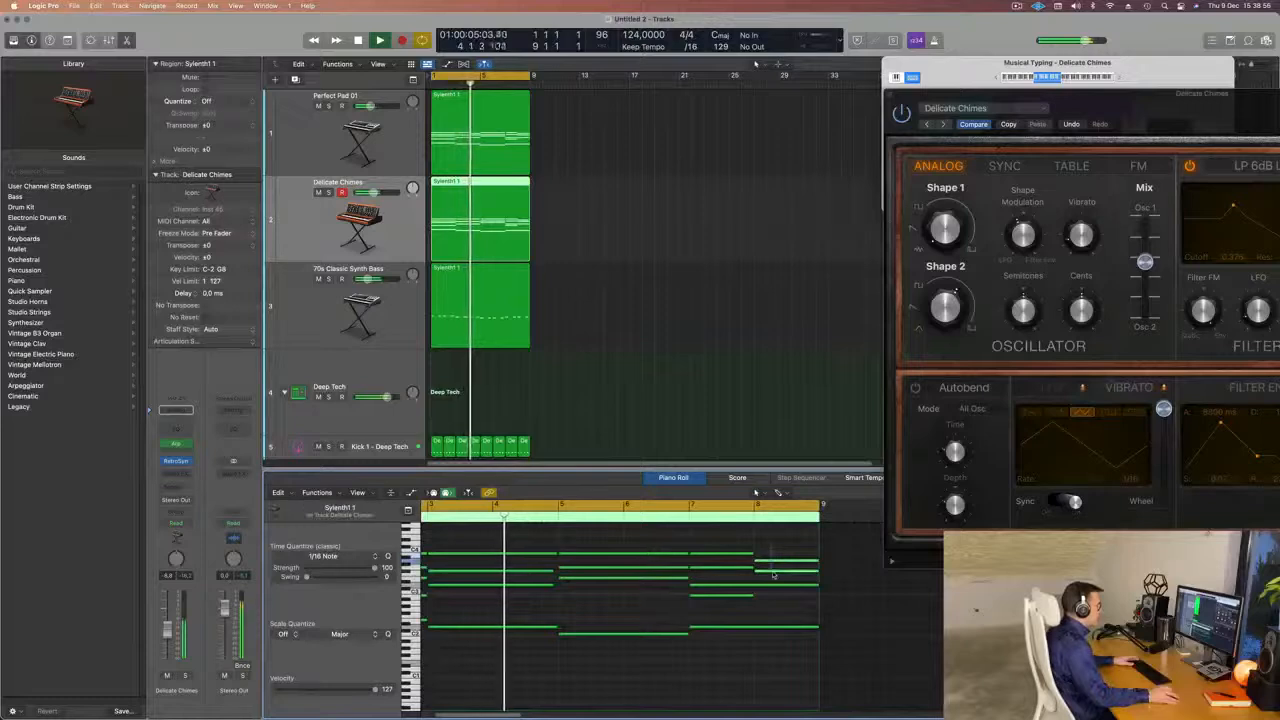
{"action": "key", "text": "BackSpace"}
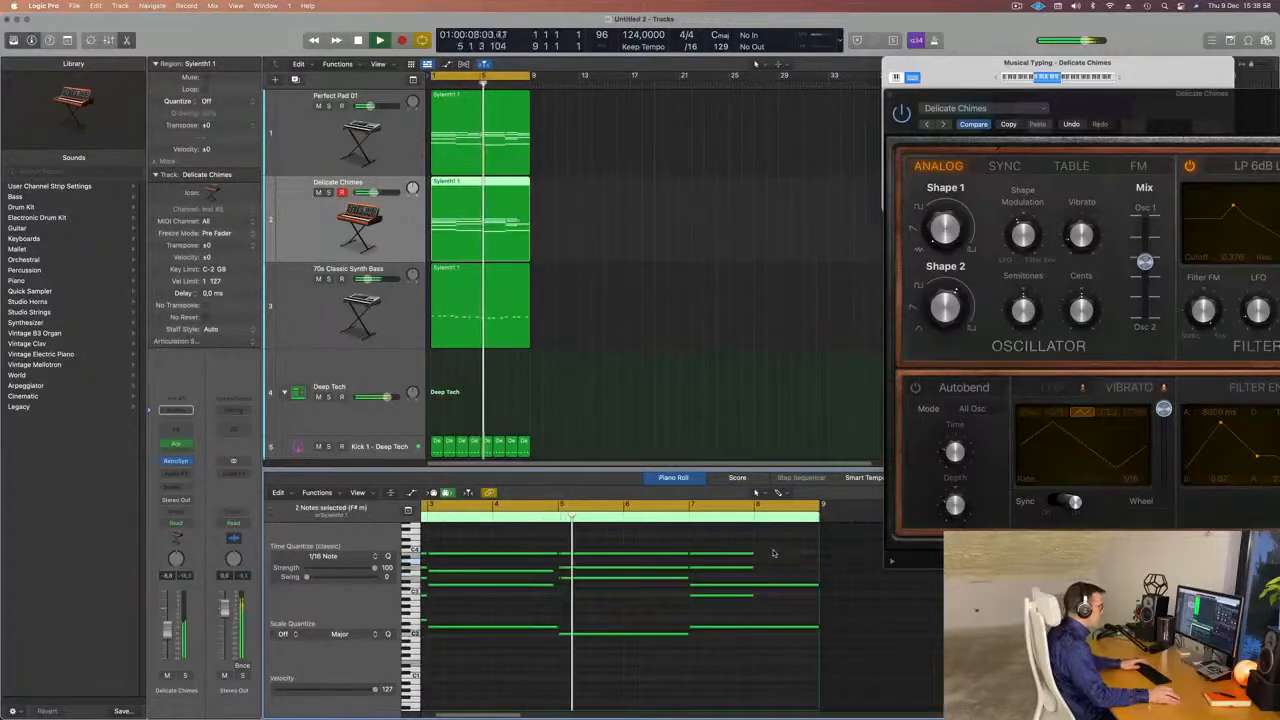
{"action": "left_click_drag", "start_coordinate": [752, 553], "coordinate": [815, 553]}
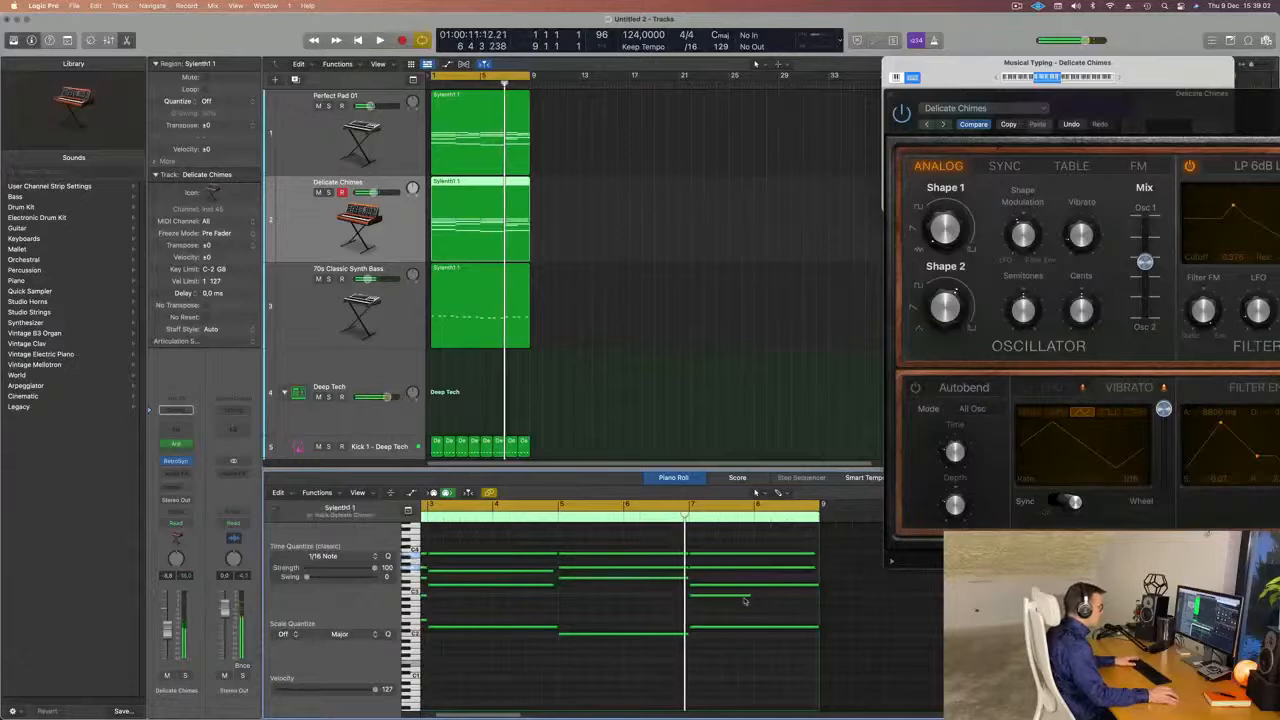
{"action": "left_click_drag", "start_coordinate": [755, 598], "coordinate": [814, 568]}
{"action": "key", "text": "space"}
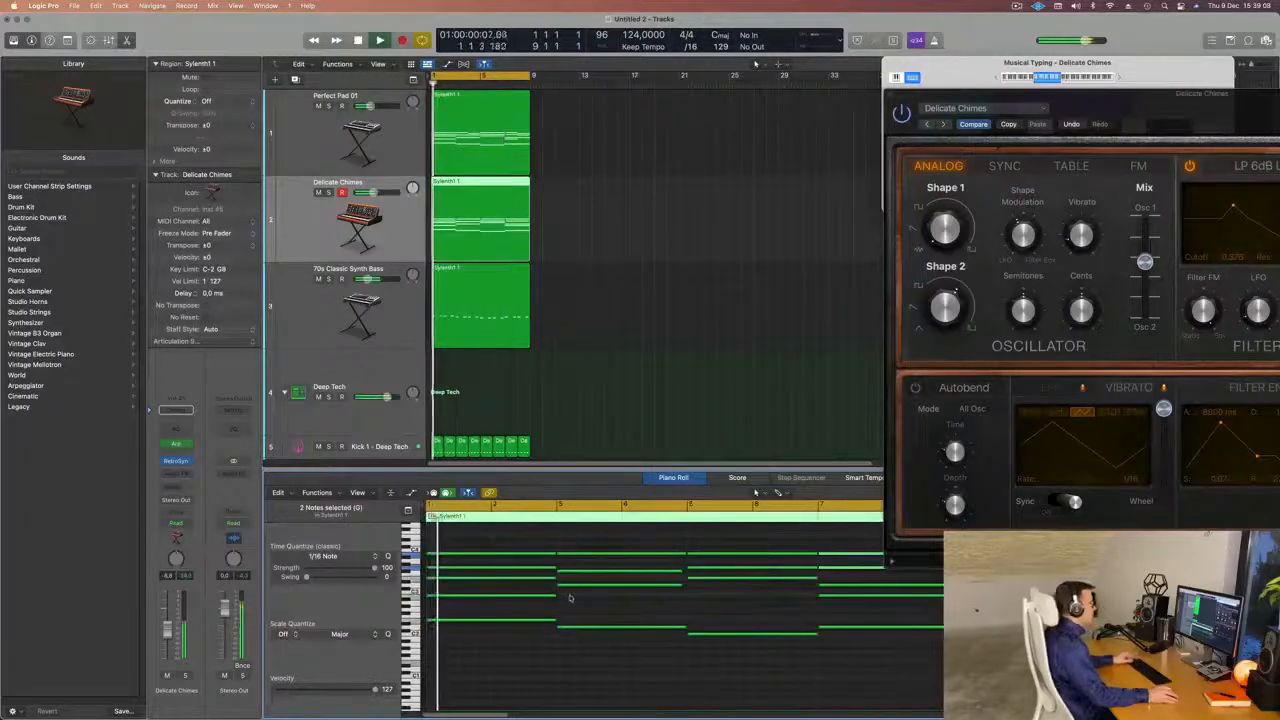
Show the mixer and copy the bass track's Compressor onto the Delicate Chimes channel while the loop plays.
{"action": "left_click_drag", "start_coordinate": [1126, 100], "coordinate": [1014, 68]}
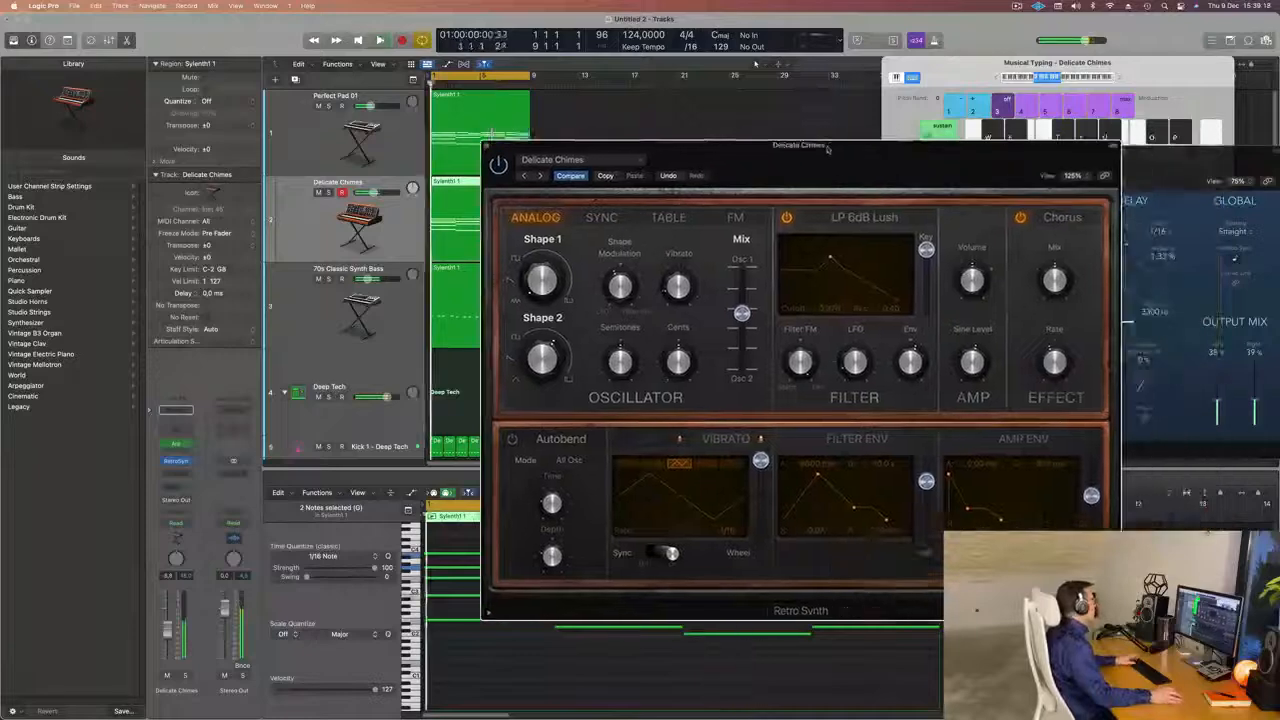
{"action": "left_click_drag", "start_coordinate": [827, 148], "coordinate": [917, 138]}
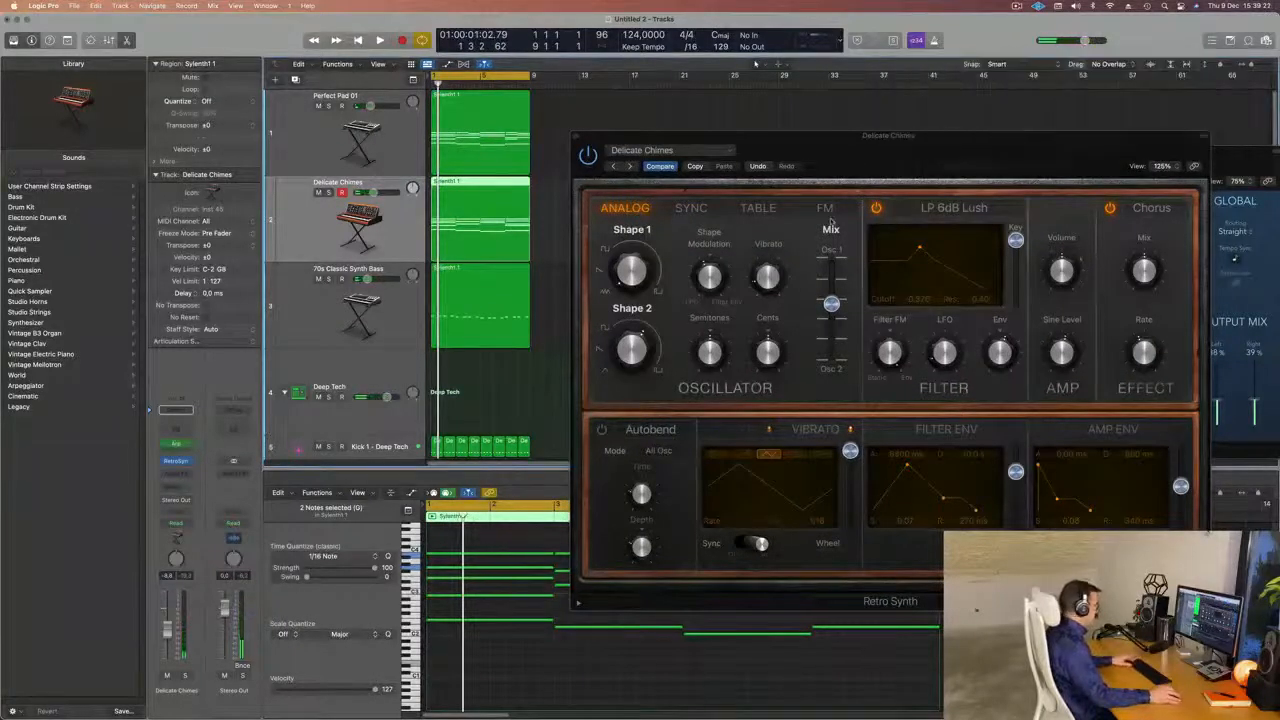
{"action": "key", "text": "x"}
{"action": "left_click_drag", "start_coordinate": [817, 156], "coordinate": [1133, 149]}
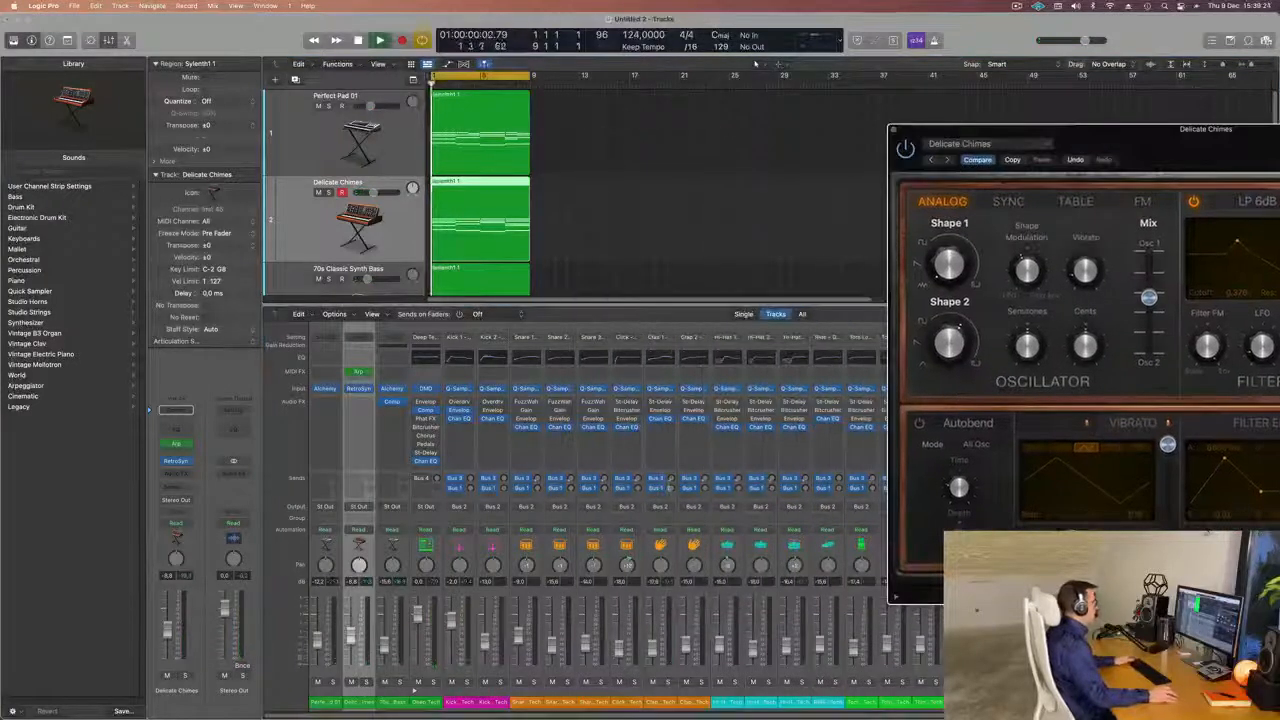
{"action": "key", "text": "space"}
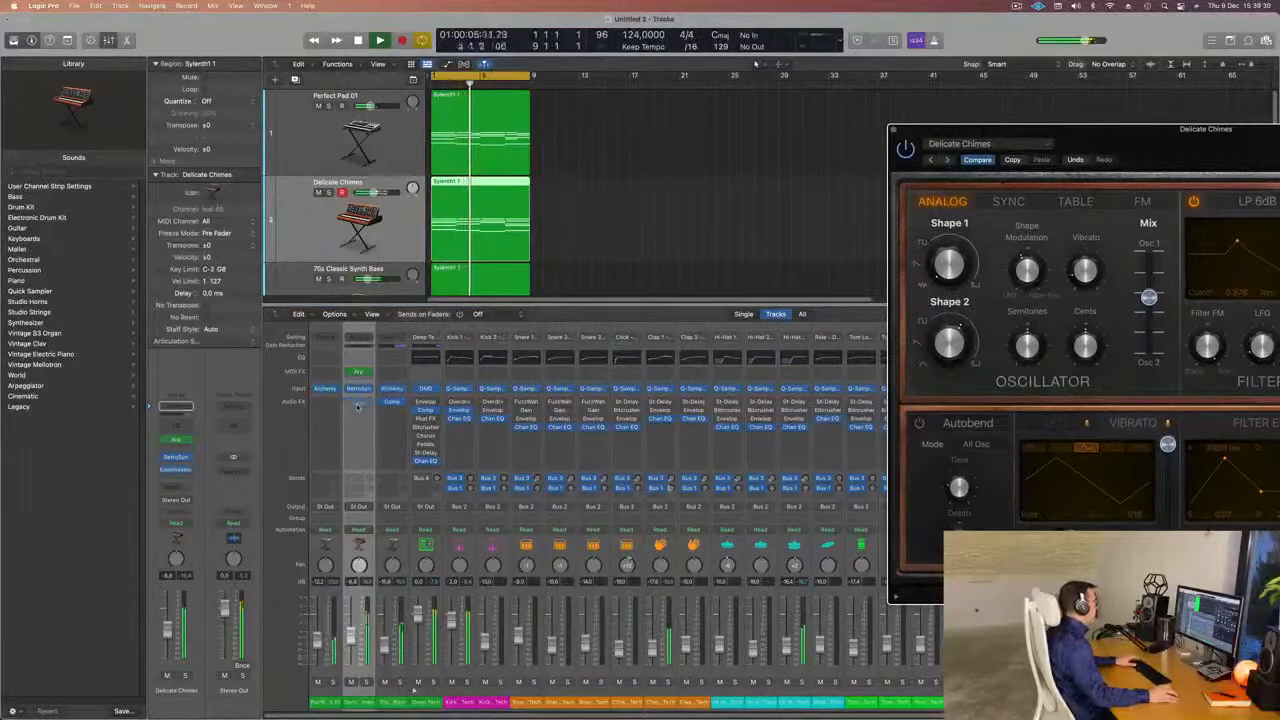
{"action": "left_click_drag", "start_coordinate": [1206, 148], "coordinate": [1053, 148]}
{"action": "key", "text": "Down"}
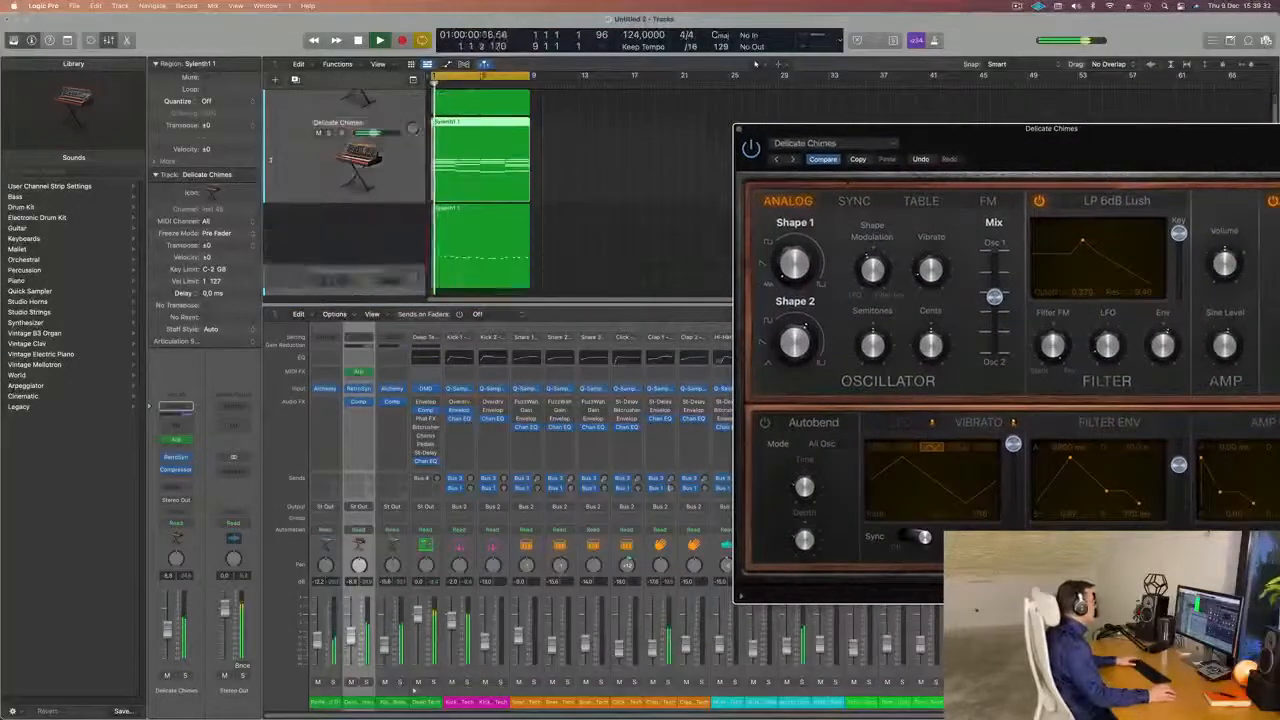
{"action": "left_click", "coordinate": [331, 213]}
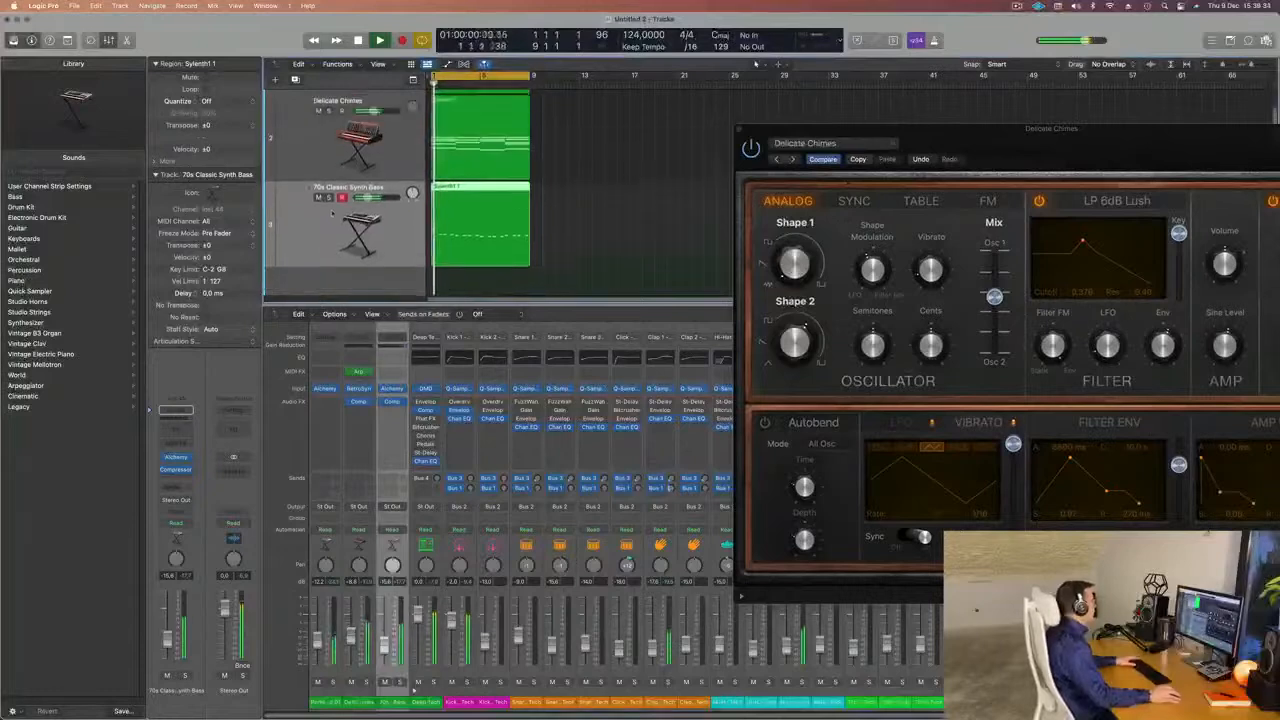
Insert a stereo Delay Designer after the Compressor on the Delicate Chimes channel and enlarge its window.
{"action": "left_click", "coordinate": [323, 163]}
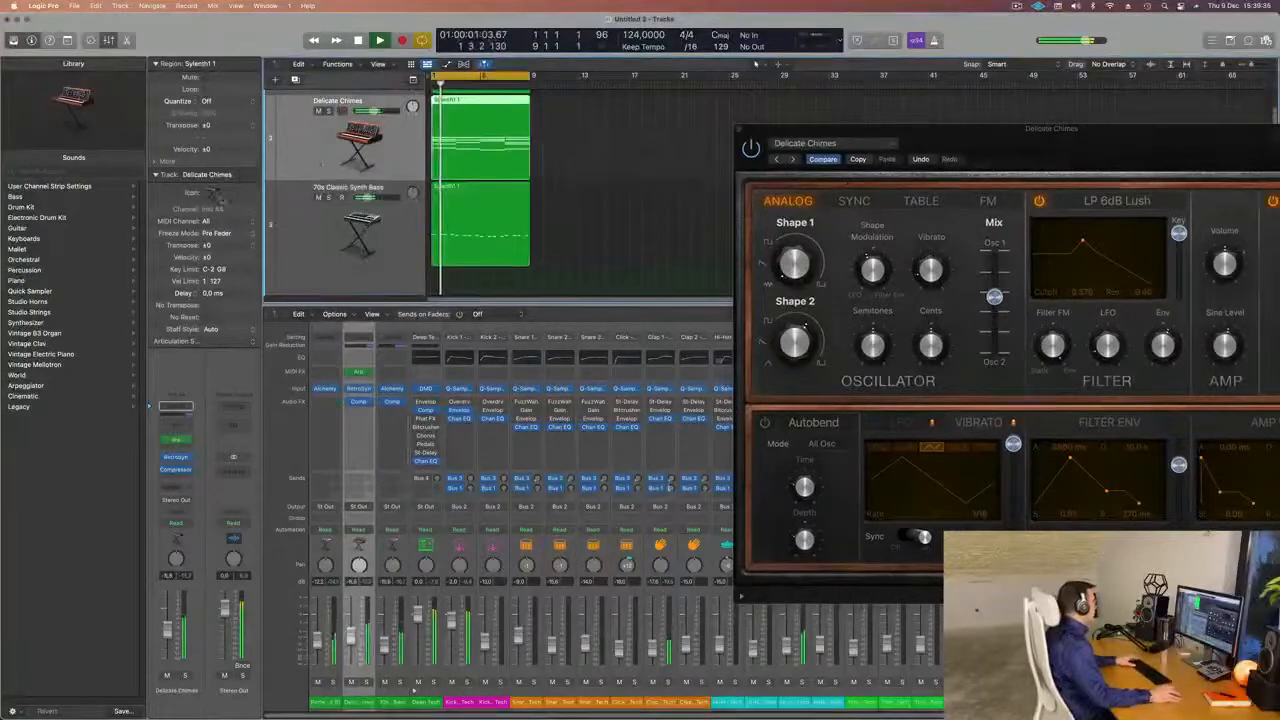
{"action": "left_click", "coordinate": [186, 478]}
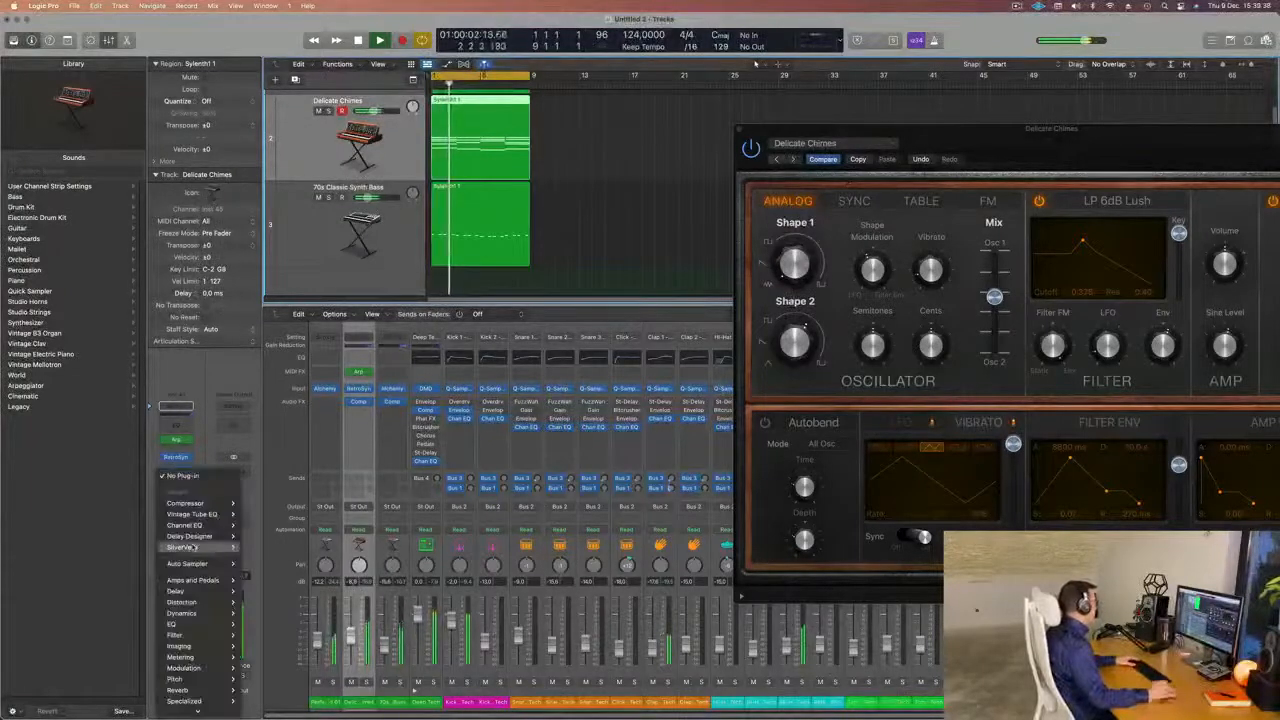
{"action": "mouse_move", "coordinate": [195, 547]}
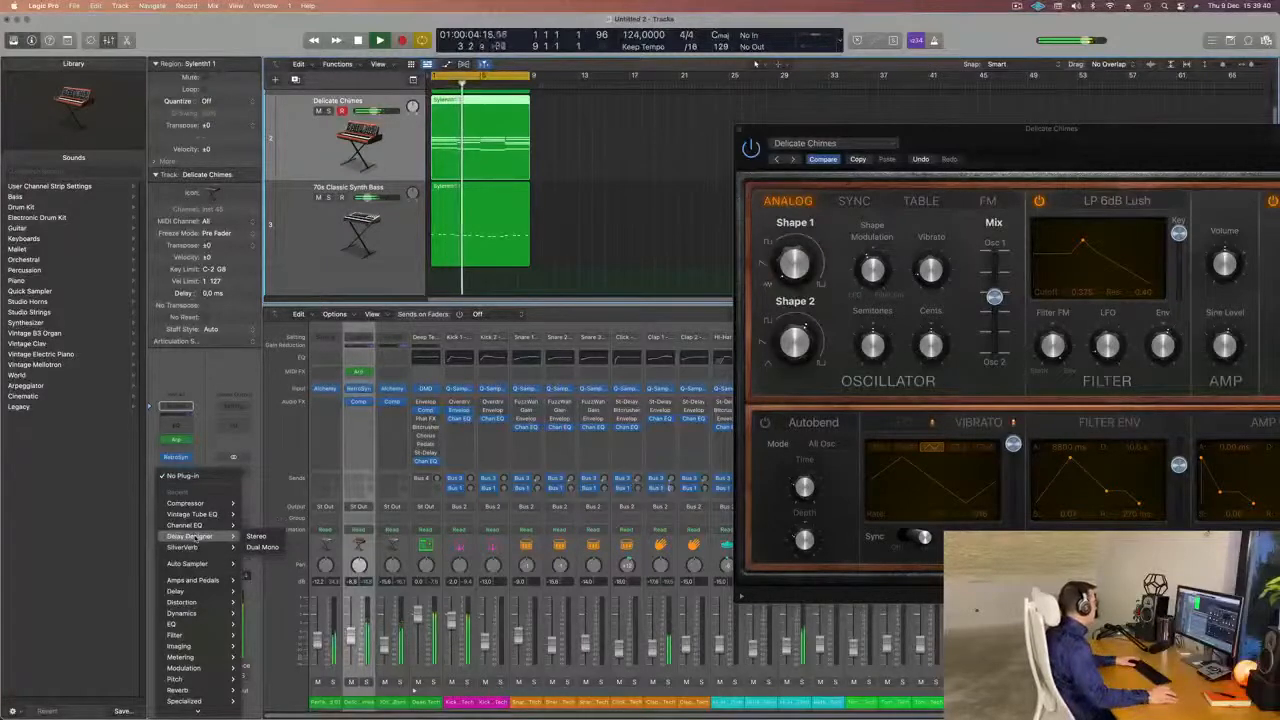
{"action": "left_click", "coordinate": [262, 536]}
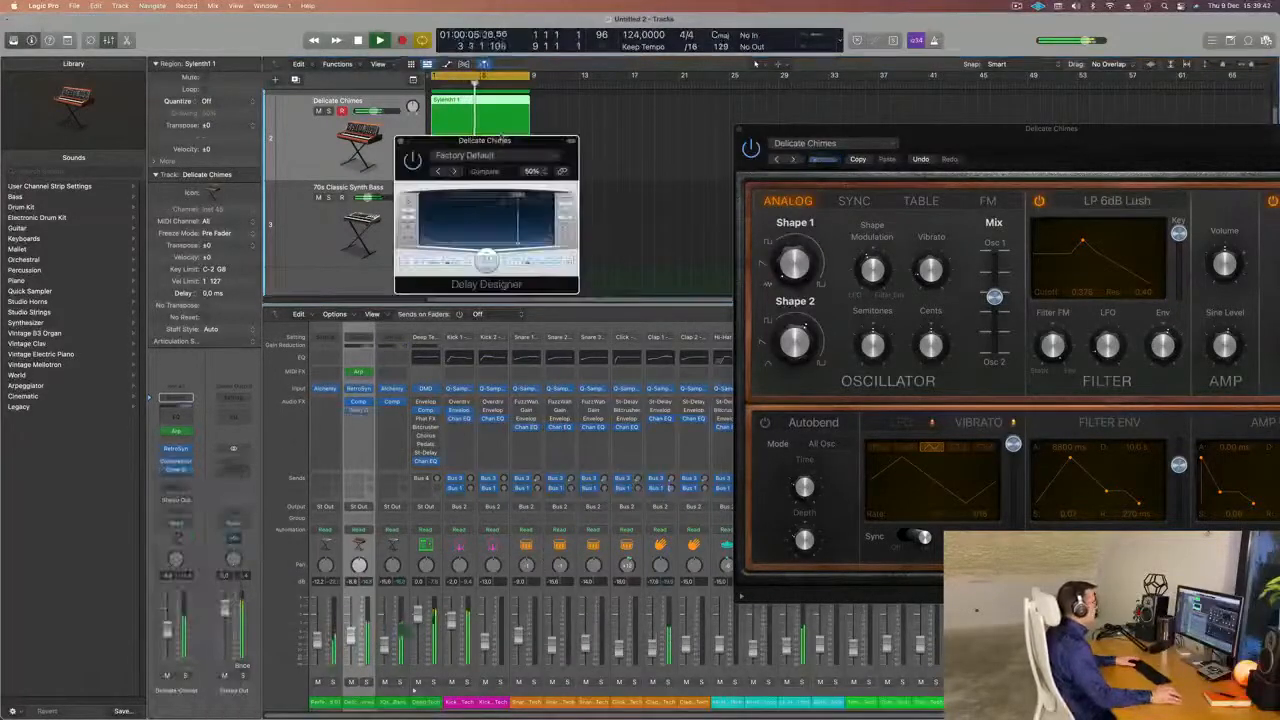
{"action": "left_click_drag", "start_coordinate": [484, 140], "coordinate": [596, 103]}
{"action": "left_click_drag", "start_coordinate": [688, 256], "coordinate": [1177, 514]}
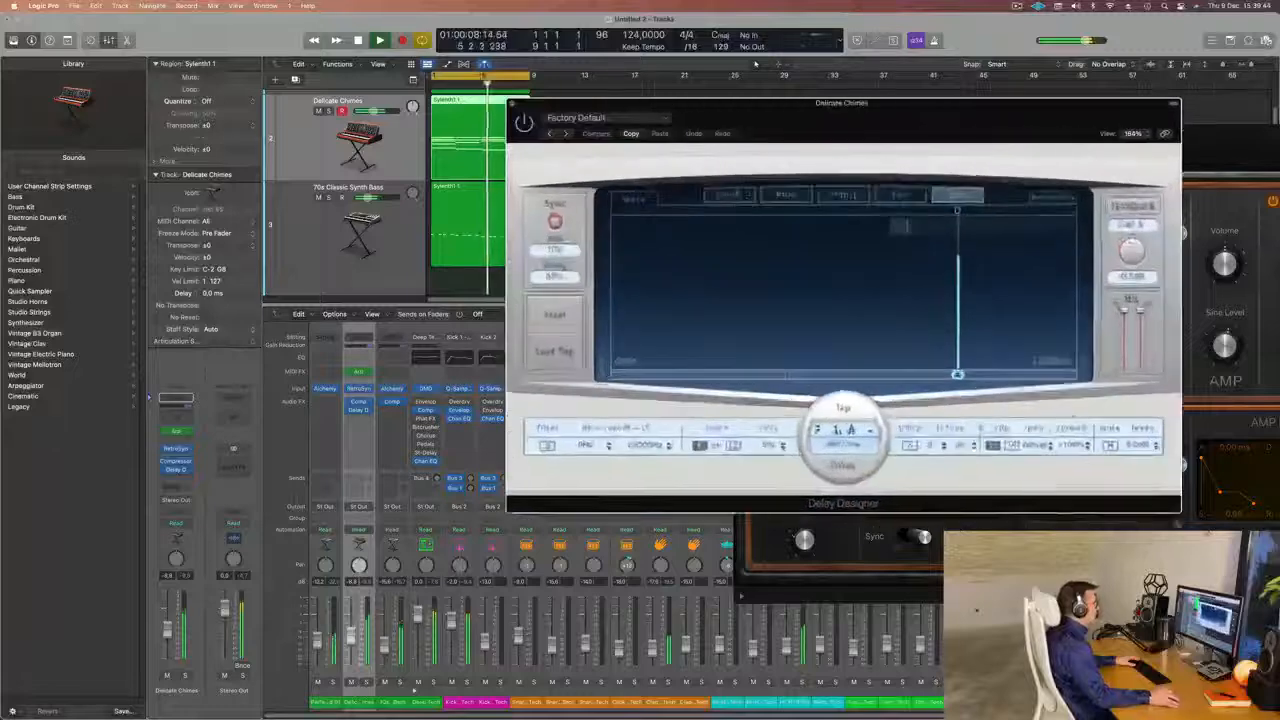
{"action": "left_click_drag", "start_coordinate": [843, 100], "coordinate": [444, 78]}
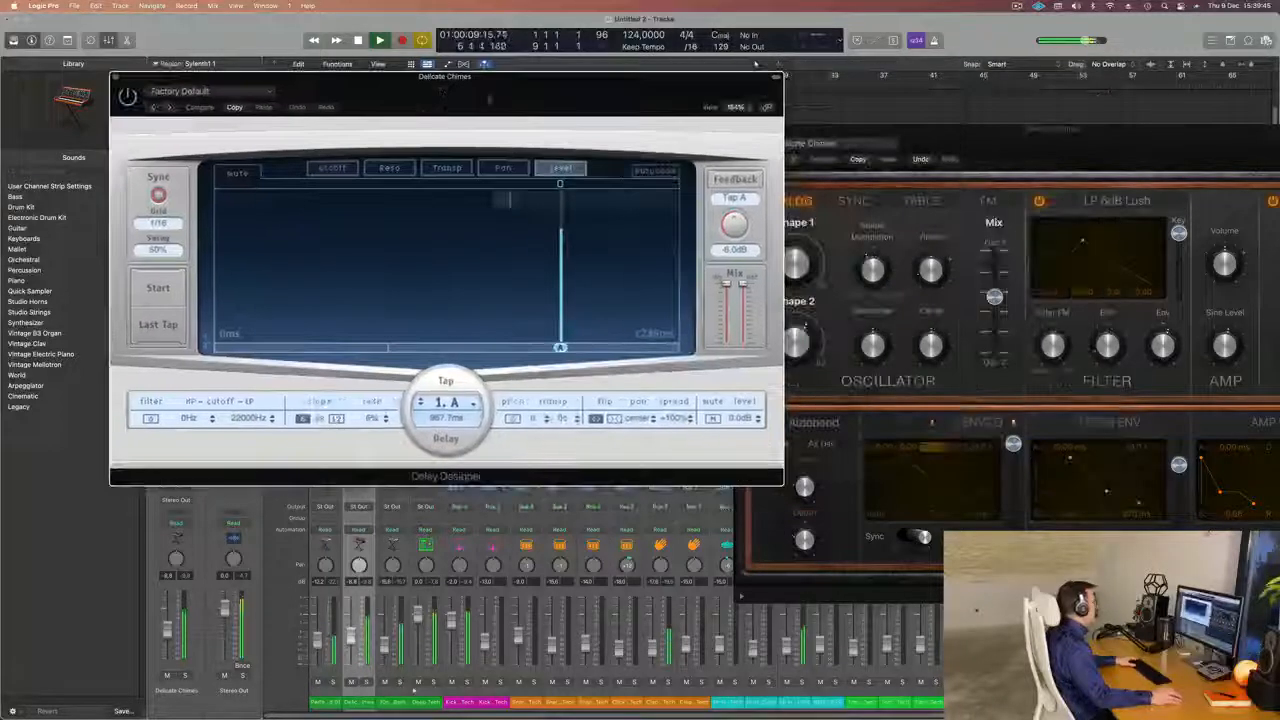
Load Delay Designer's simple 1/16 Slow Pan preset and adjust its dry and wet mix levels during playback.
{"action": "left_click", "coordinate": [220, 92]}
{"action": "mouse_move", "coordinate": [242, 309]}
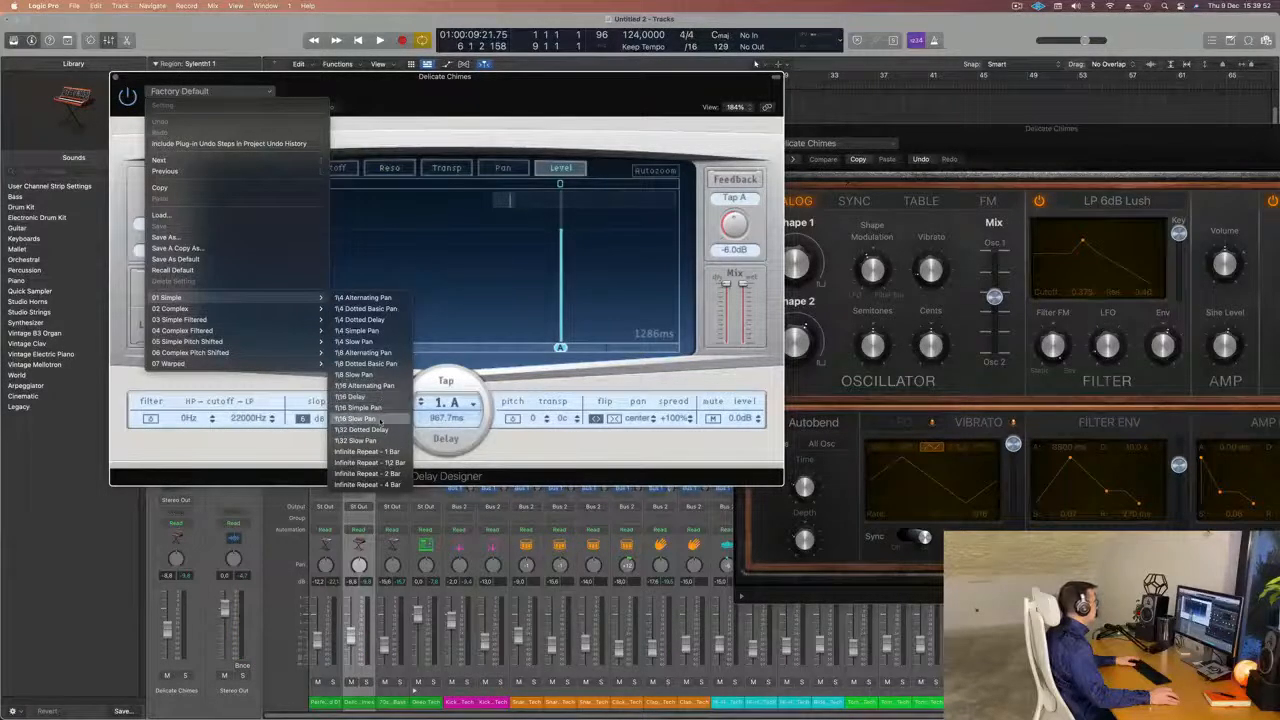
{"action": "left_click", "coordinate": [375, 418]}
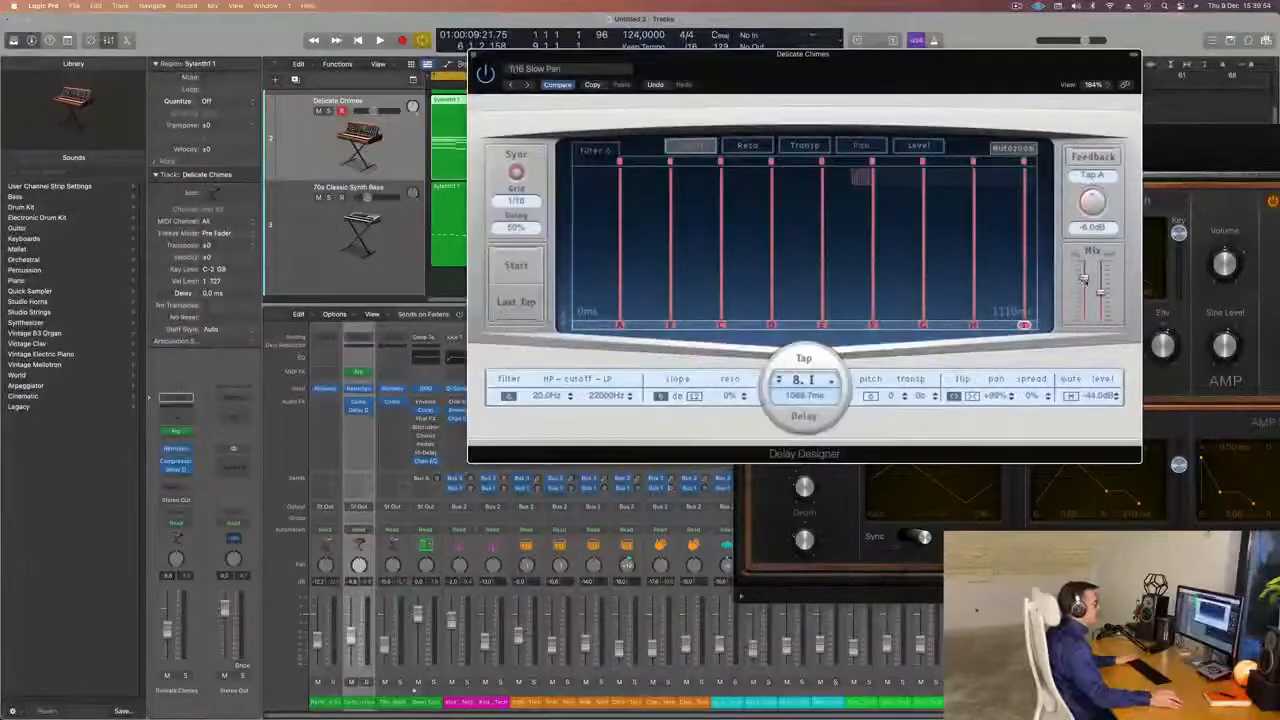
{"action": "key", "text": "space"}
{"action": "mouse_move", "coordinate": [1085, 281]}
{"action": "left_mouse_down"}
{"action": "mouse_move", "coordinate": [1087, 270]}
{"action": "mouse_move", "coordinate": [1100, 325]}
{"action": "mouse_move", "coordinate": [1100, 291]}
{"action": "left_mouse_up"}
{"action": "left_click_drag", "start_coordinate": [1102, 296], "coordinate": [1101, 292]}
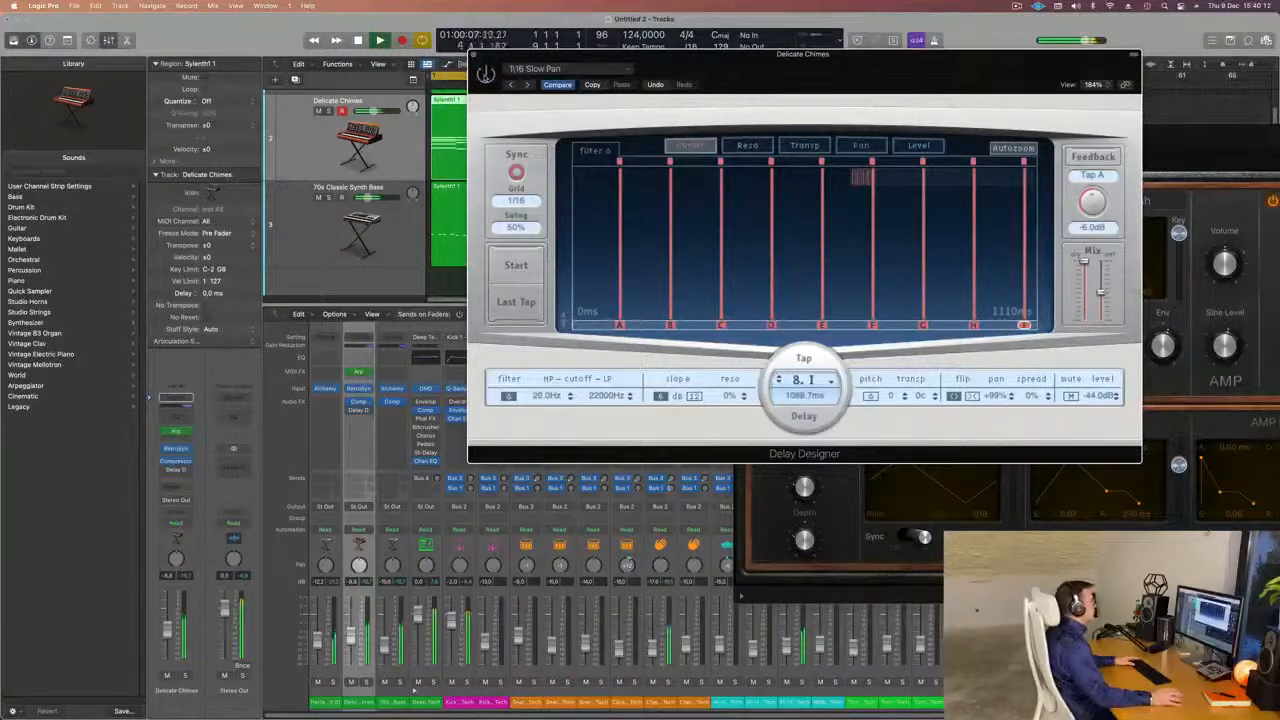
Move the Compressor below Delay Designer in the Delicate Chimes effect chain, replay the loop and close the plug-in windows.
{"action": "left_click_drag", "start_coordinate": [558, 56], "coordinate": [710, 51]}
{"action": "key", "text": "space"}
{"action": "key", "text": "space"}
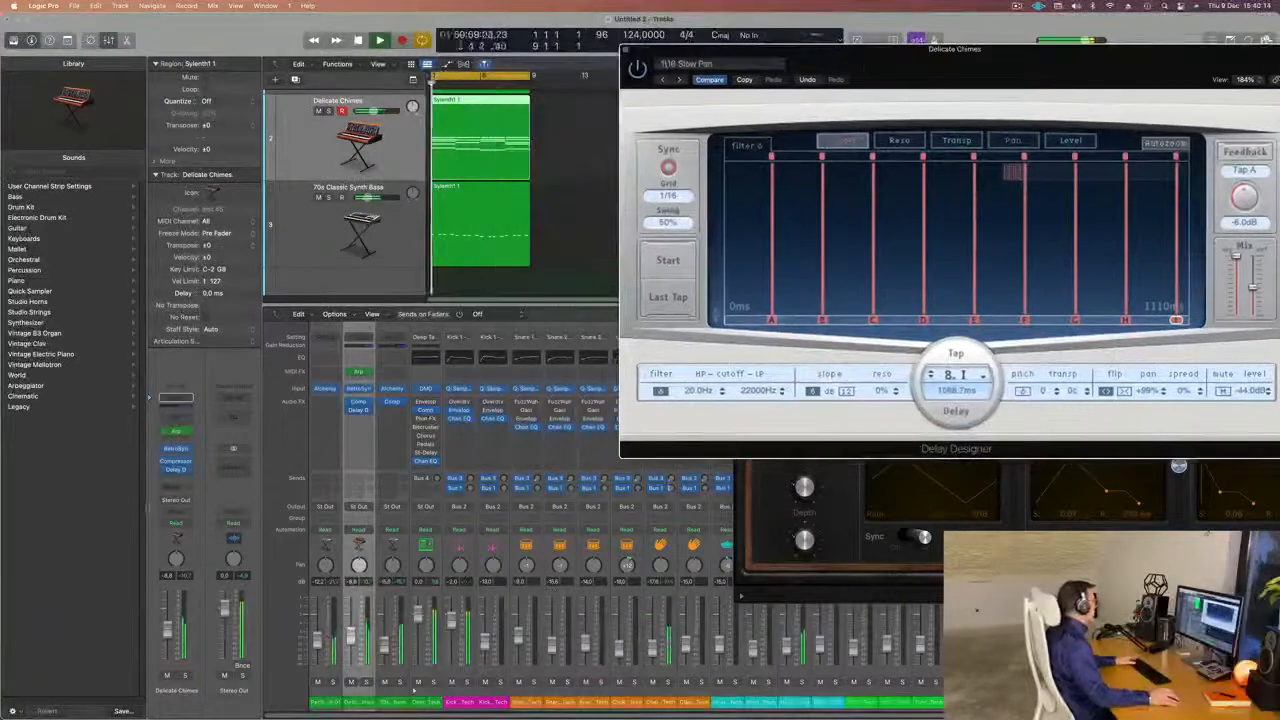
{"action": "key", "text": "space"}
{"action": "left_click_drag", "start_coordinate": [178, 463], "coordinate": [180, 478]}
{"action": "key", "text": "space"}
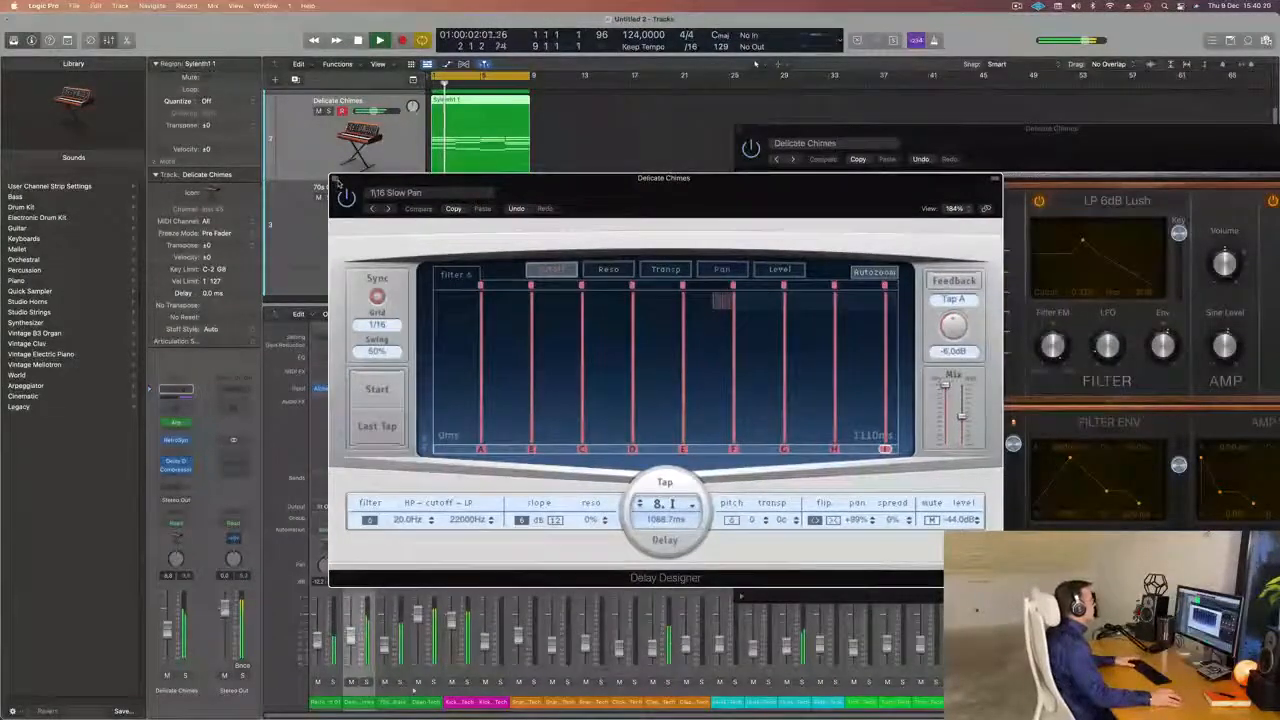
{"action": "left_click", "coordinate": [338, 184]}
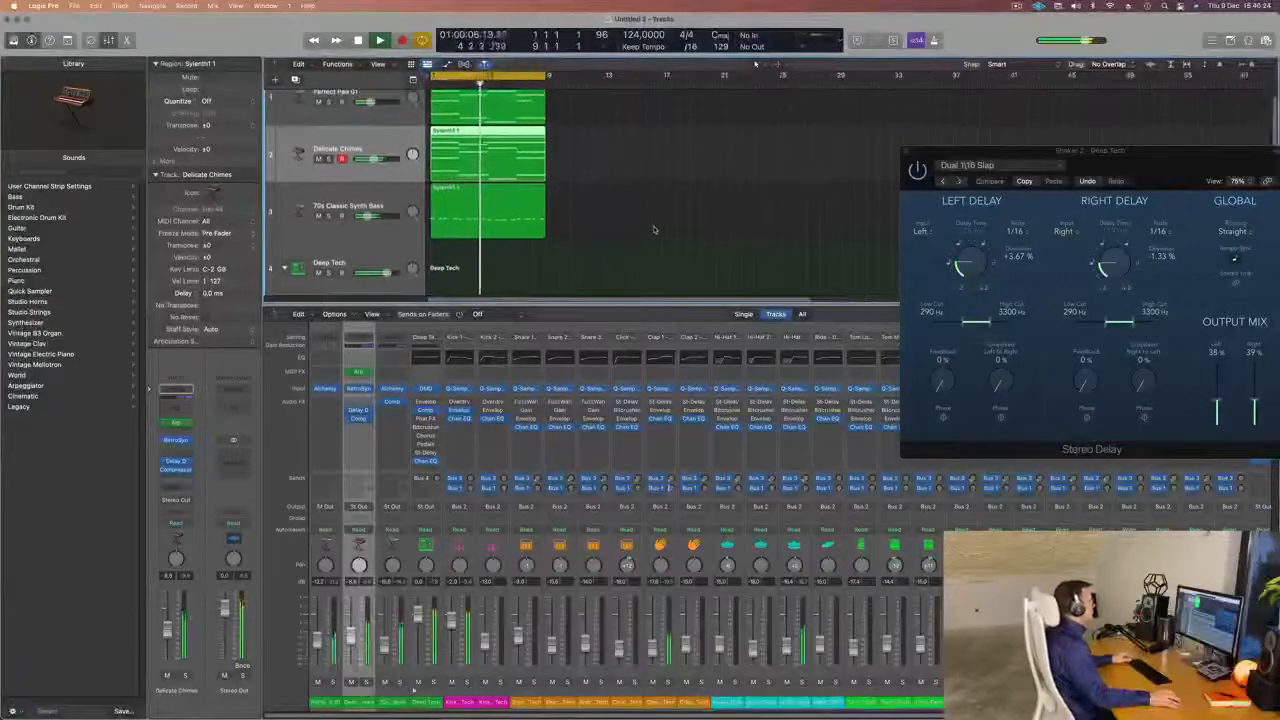
Raise the Delicate Chimes Retro Synth filter cutoff to about 0.55 with resonance about 0.46, and lower the track volume to -9.4 dB.
{"action": "scroll", "coordinate": [580, 230], "scroll_direction": "down", "scroll_amount": 3}
{"action": "scroll", "coordinate": [580, 228], "scroll_direction": "up", "scroll_amount": 4}
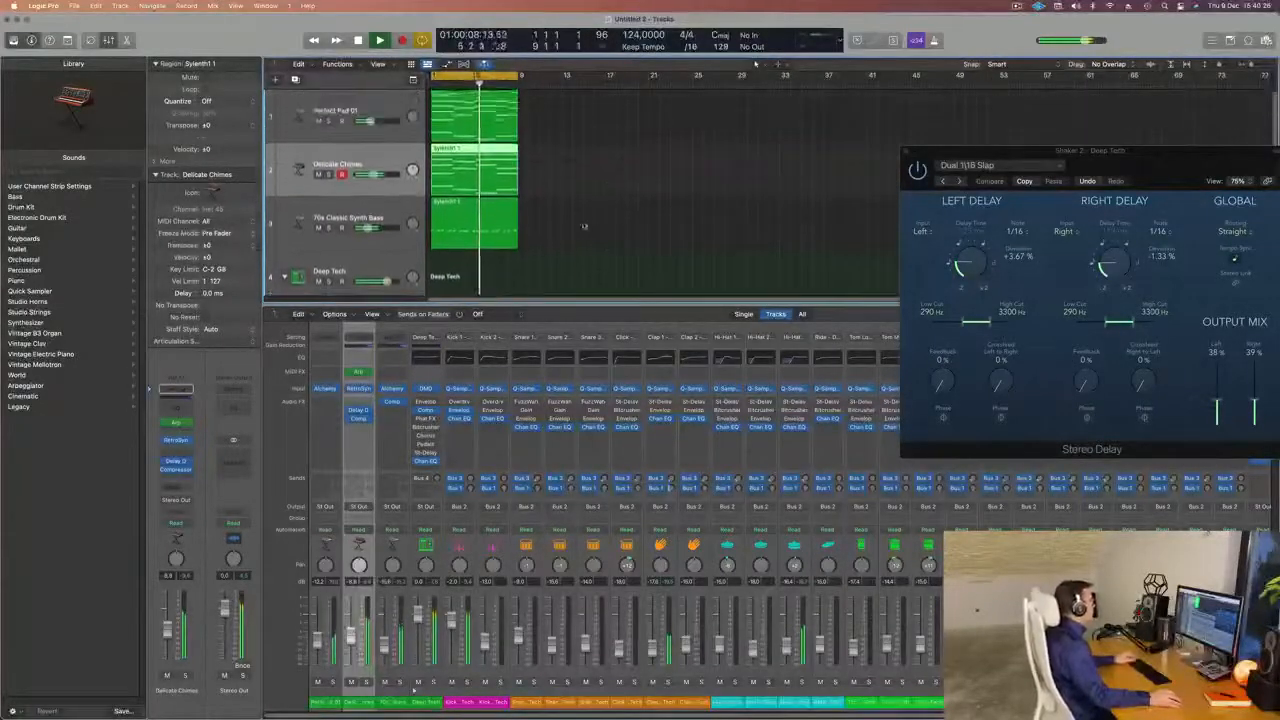
{"action": "left_click", "coordinate": [322, 234]}
{"action": "key", "text": "Return"}
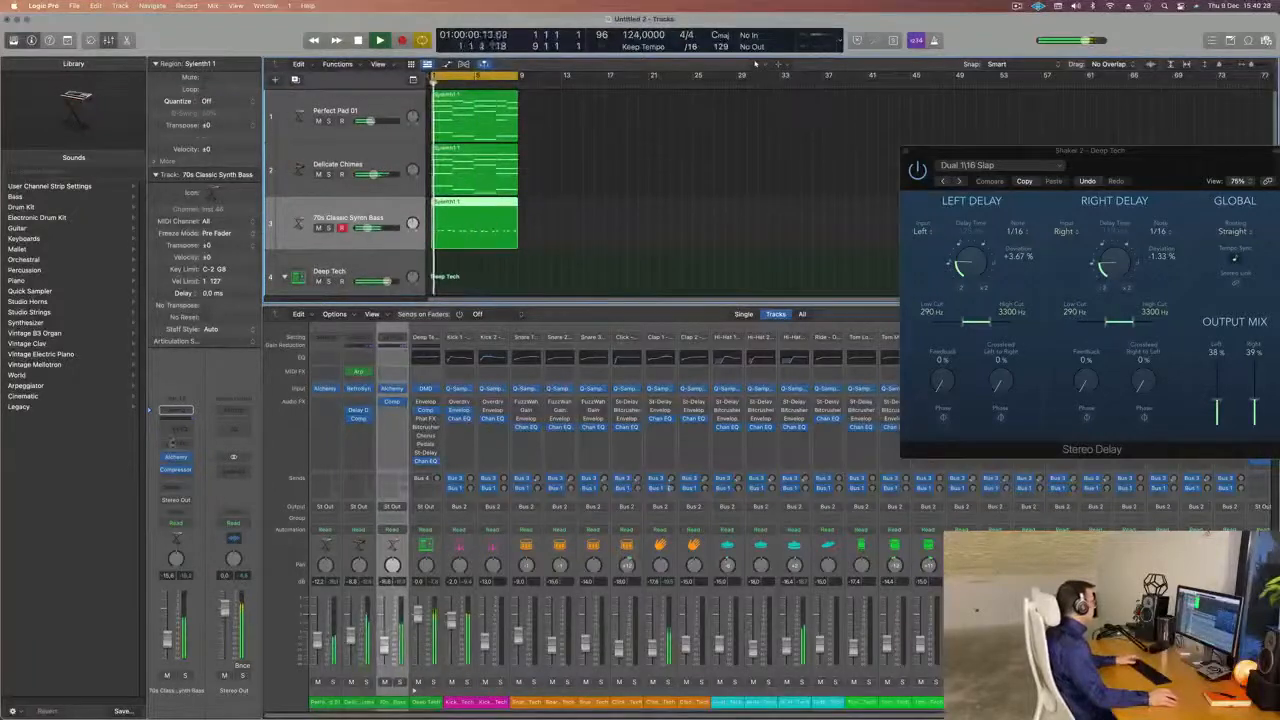
{"action": "left_click", "coordinate": [380, 168]}
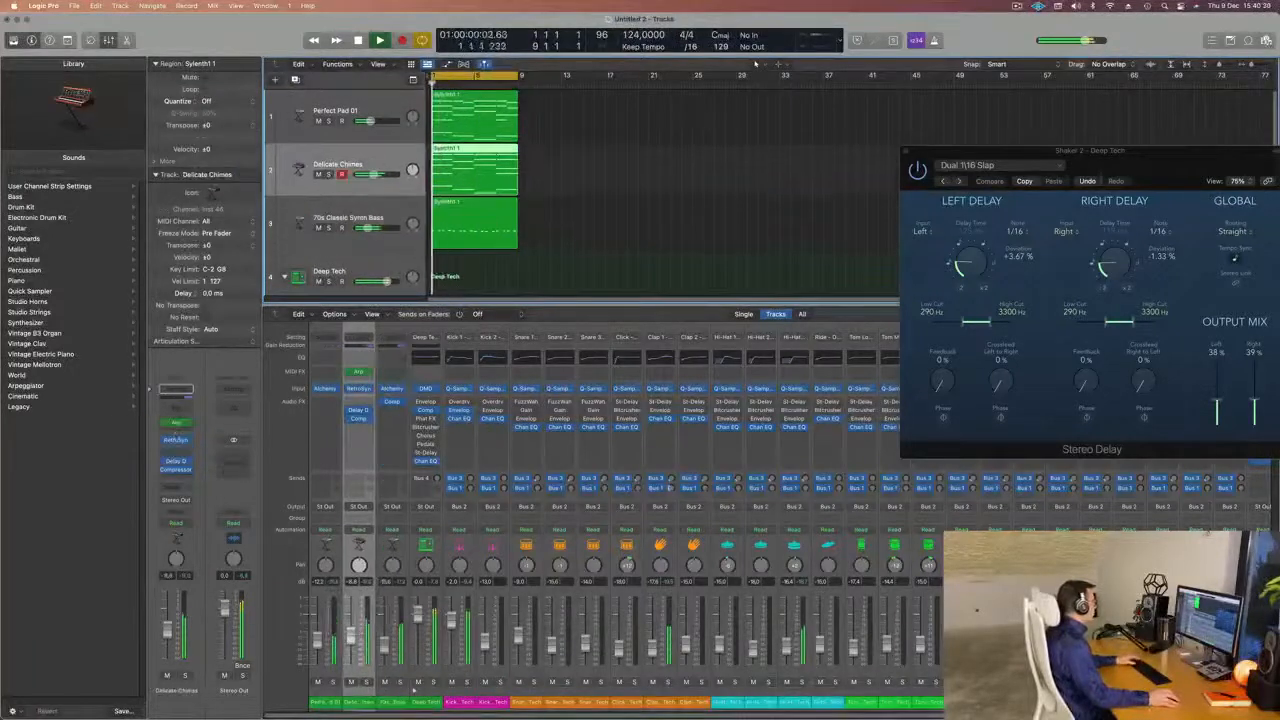
{"action": "left_click", "coordinate": [177, 441]}
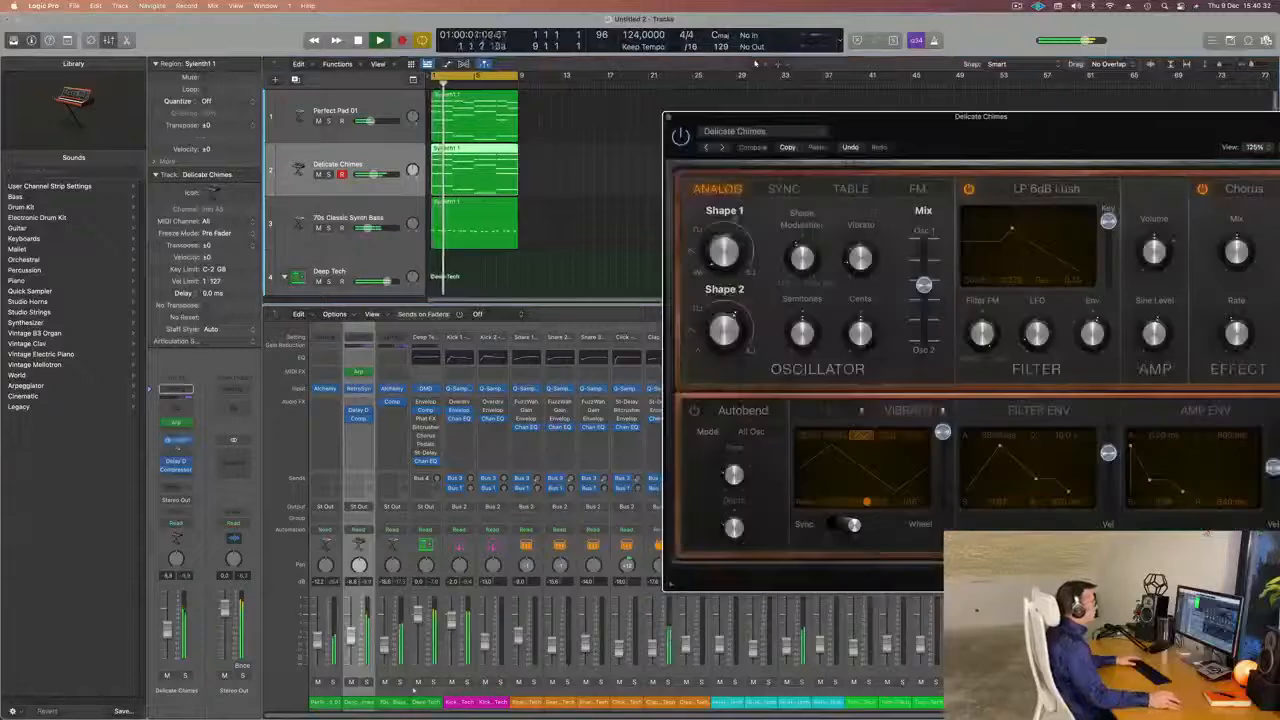
{"action": "left_click_drag", "start_coordinate": [948, 147], "coordinate": [745, 136]}
{"action": "key", "text": "space"}
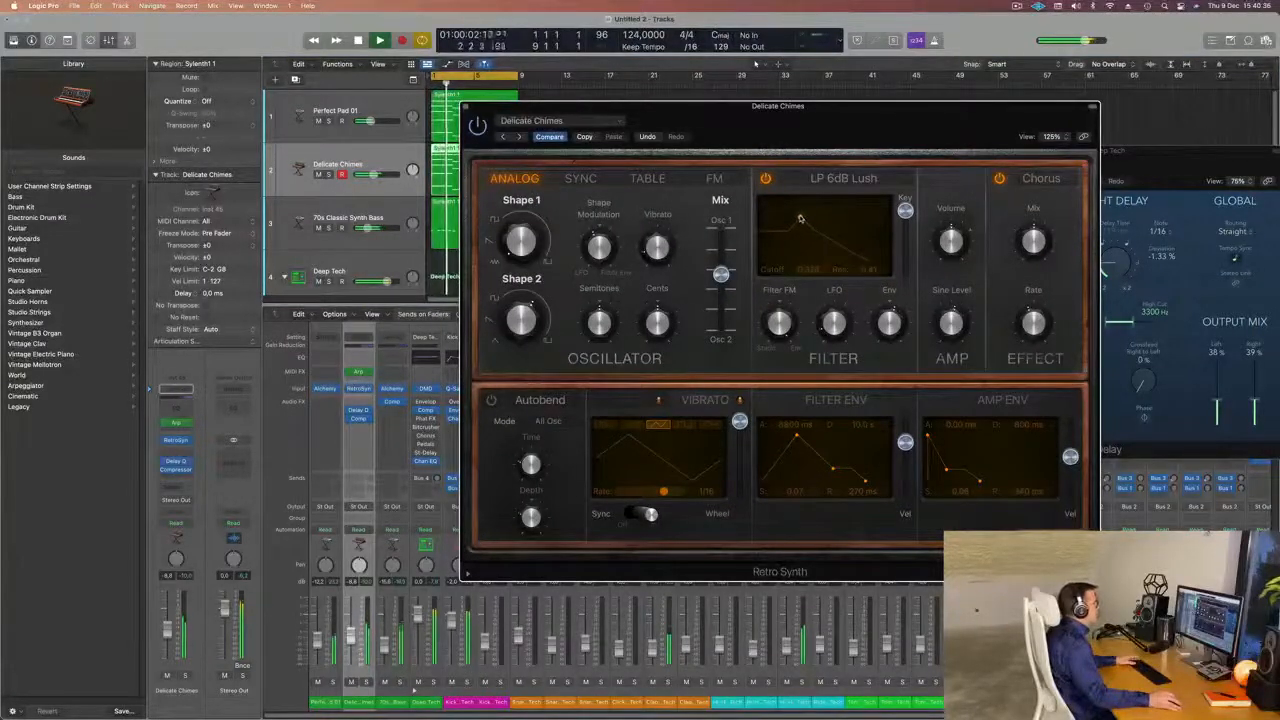
{"action": "left_click_drag", "start_coordinate": [797, 217], "coordinate": [822, 214]}
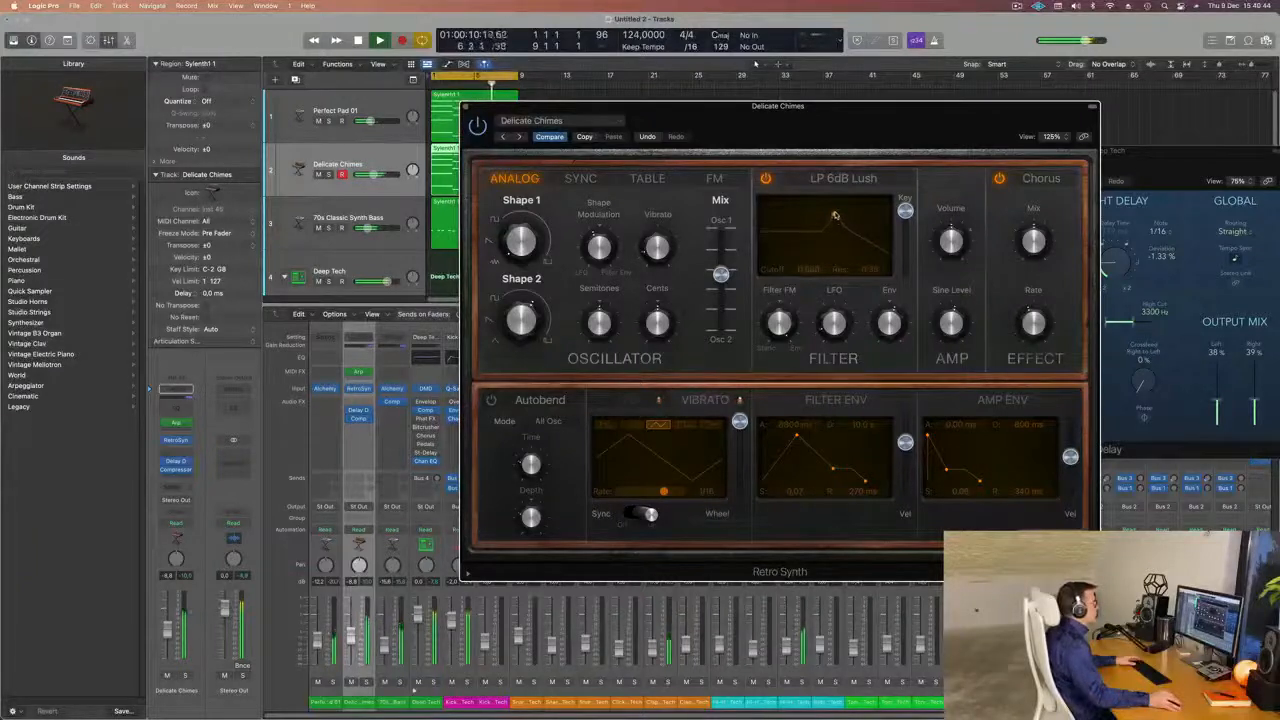
{"action": "left_click_drag", "start_coordinate": [835, 212], "coordinate": [835, 209]}
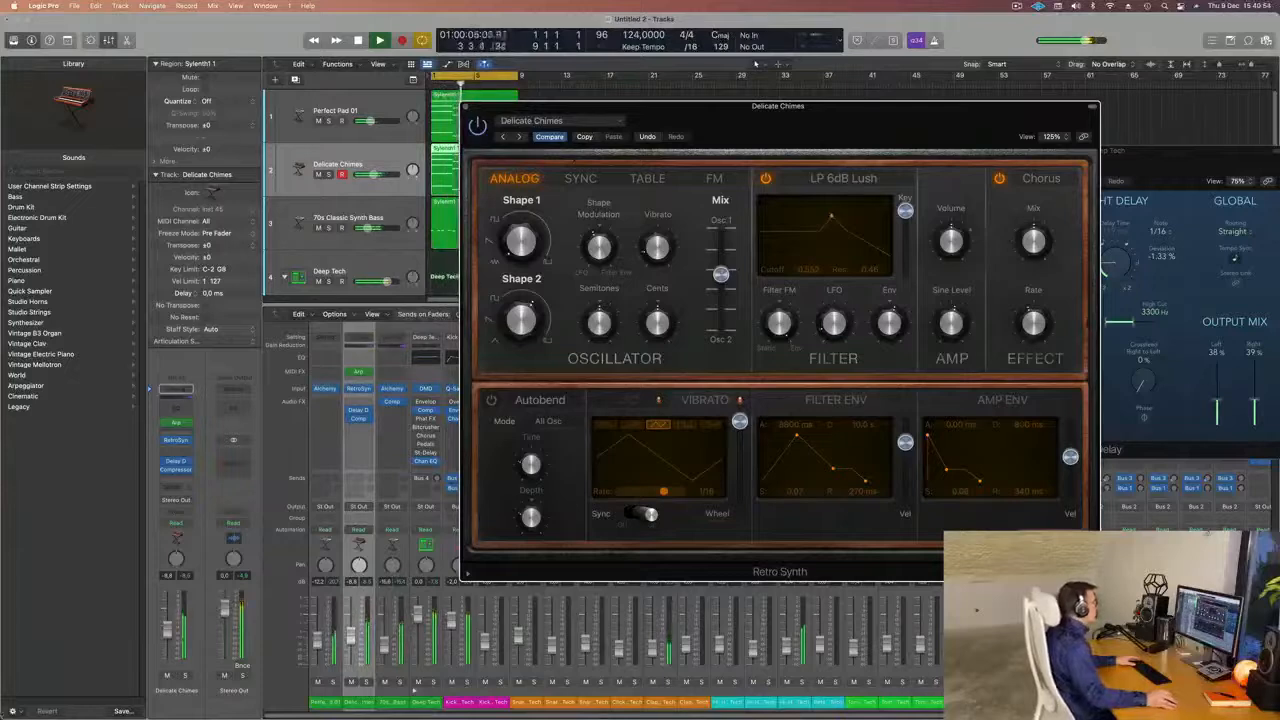
{"action": "left_click_drag", "start_coordinate": [350, 641], "coordinate": [350, 639]}
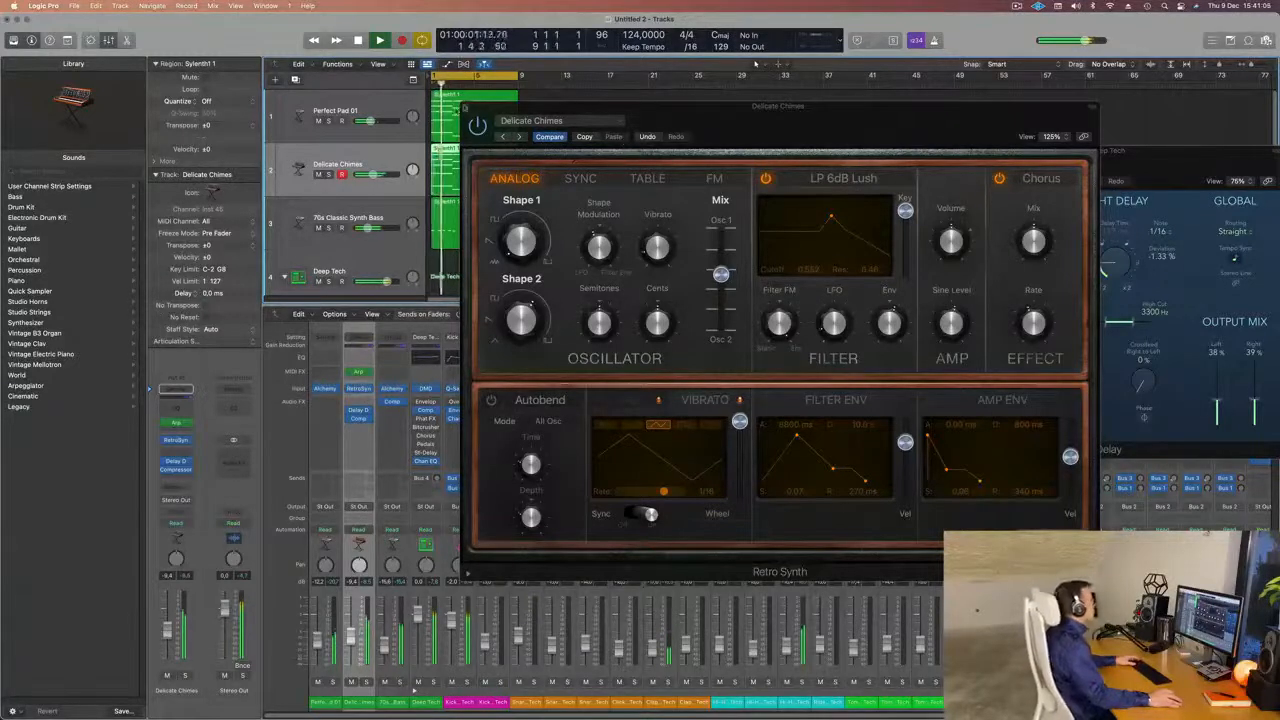
{"action": "left_click", "coordinate": [465, 107]}
Duplicate the 70s Classic Synth Bass track with its channel settings as a new empty track above Deep Tech.
{"action": "left_click", "coordinate": [341, 217]}
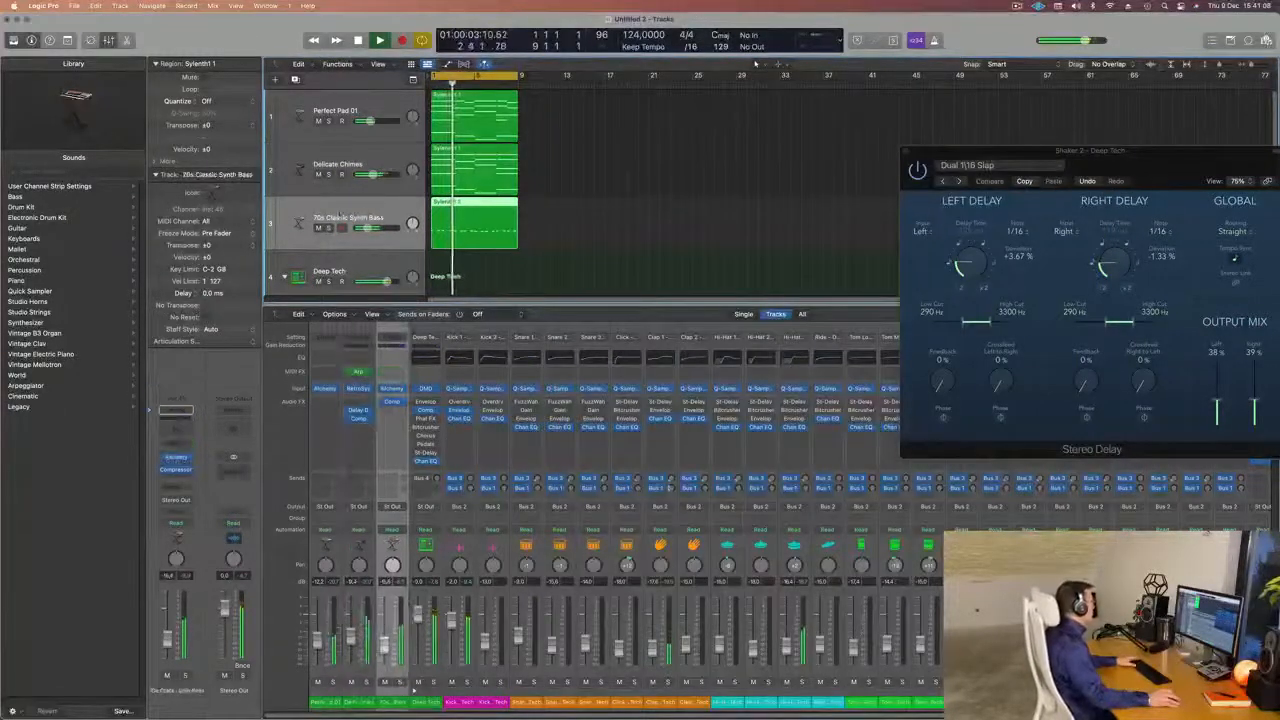
{"action": "scroll", "coordinate": [586, 250], "scroll_direction": "down", "scroll_amount": 3}
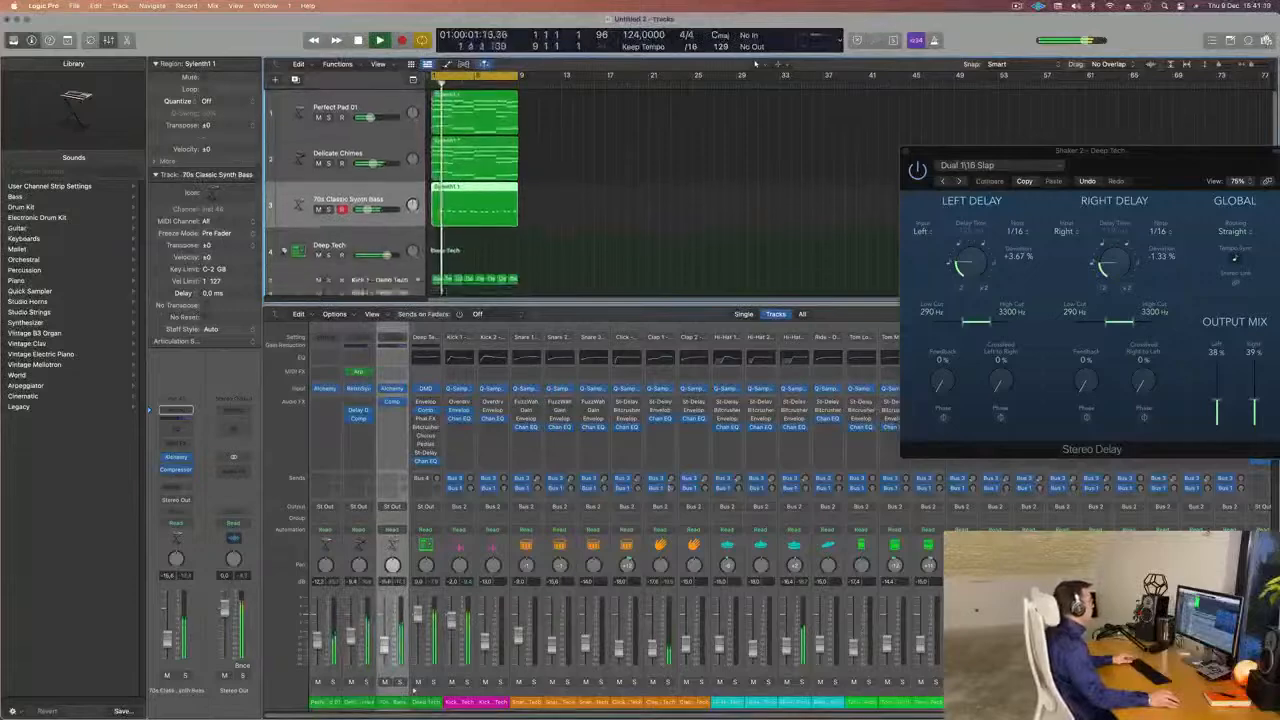
{"action": "scroll", "coordinate": [587, 250], "scroll_direction": "down", "scroll_amount": 5}
{"action": "scroll", "coordinate": [592, 232], "scroll_direction": "up", "scroll_amount": 5}
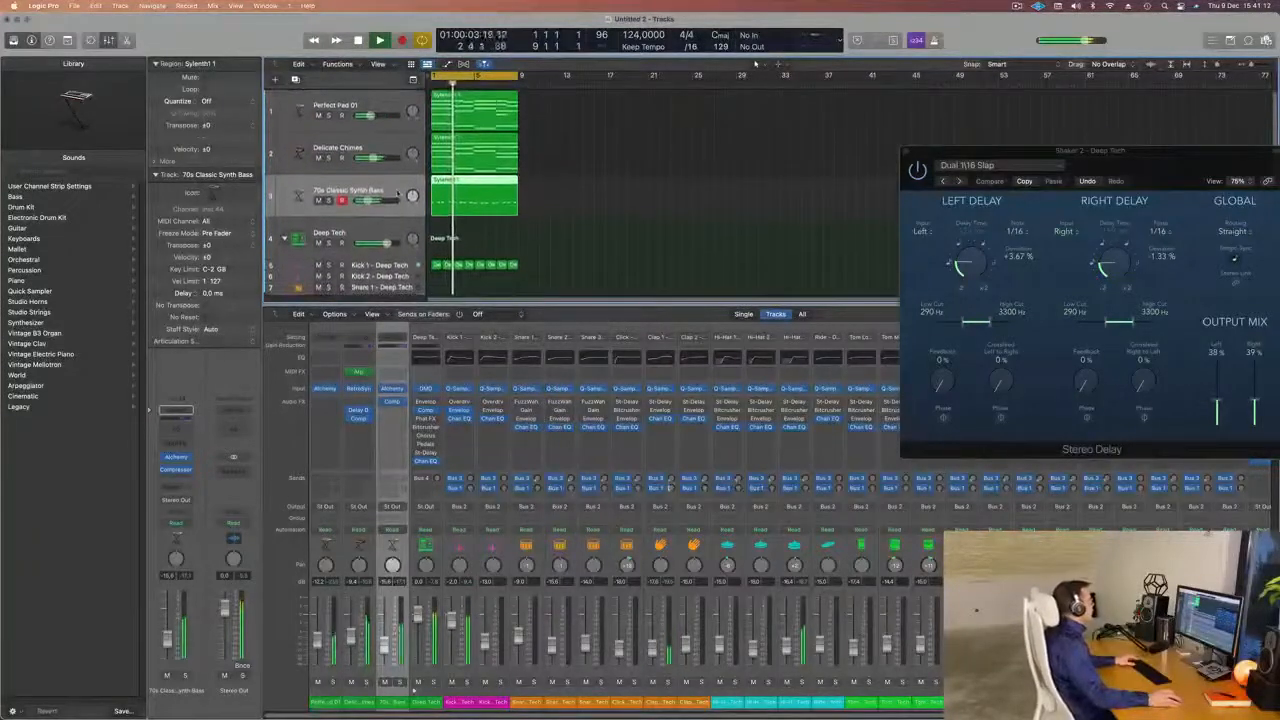
{"action": "key", "text": "super+d"}
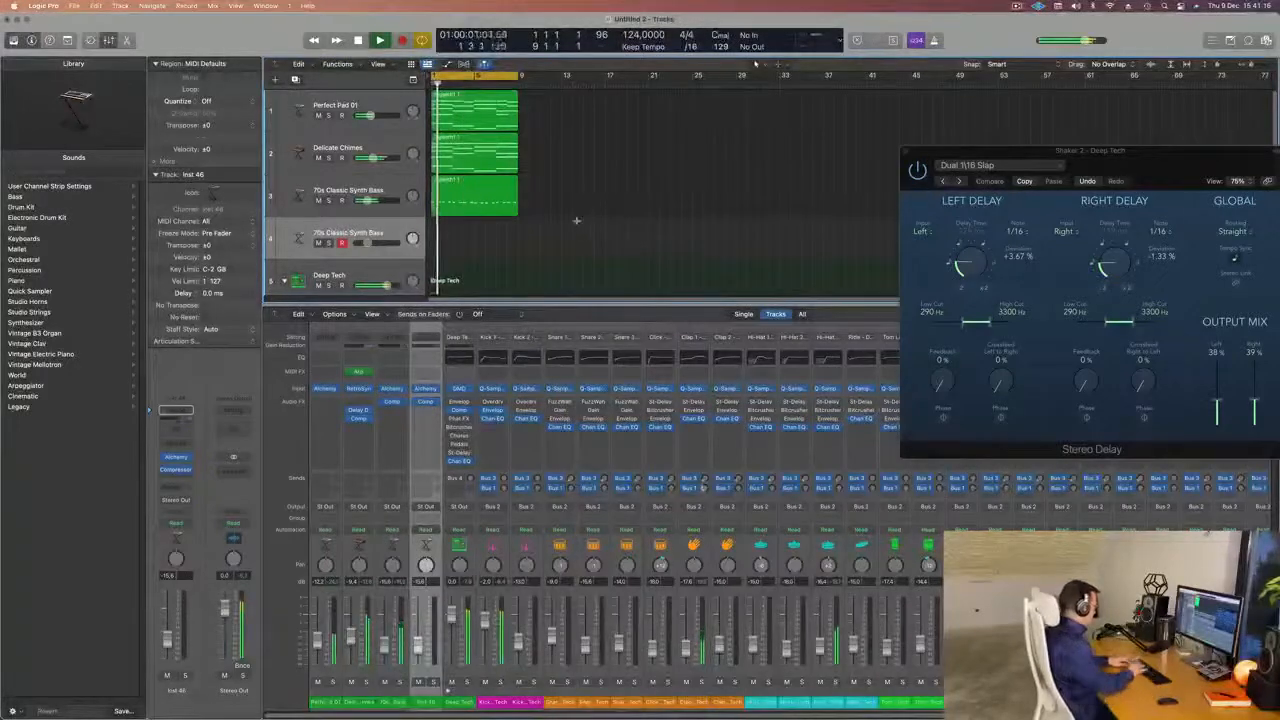
Repeat all the eight-bar regions three times and extend the cycle range to bar 33.
{"action": "key", "text": "super+r"}
{"action": "key", "text": "super+r"}
{"action": "key", "text": "super+r"}
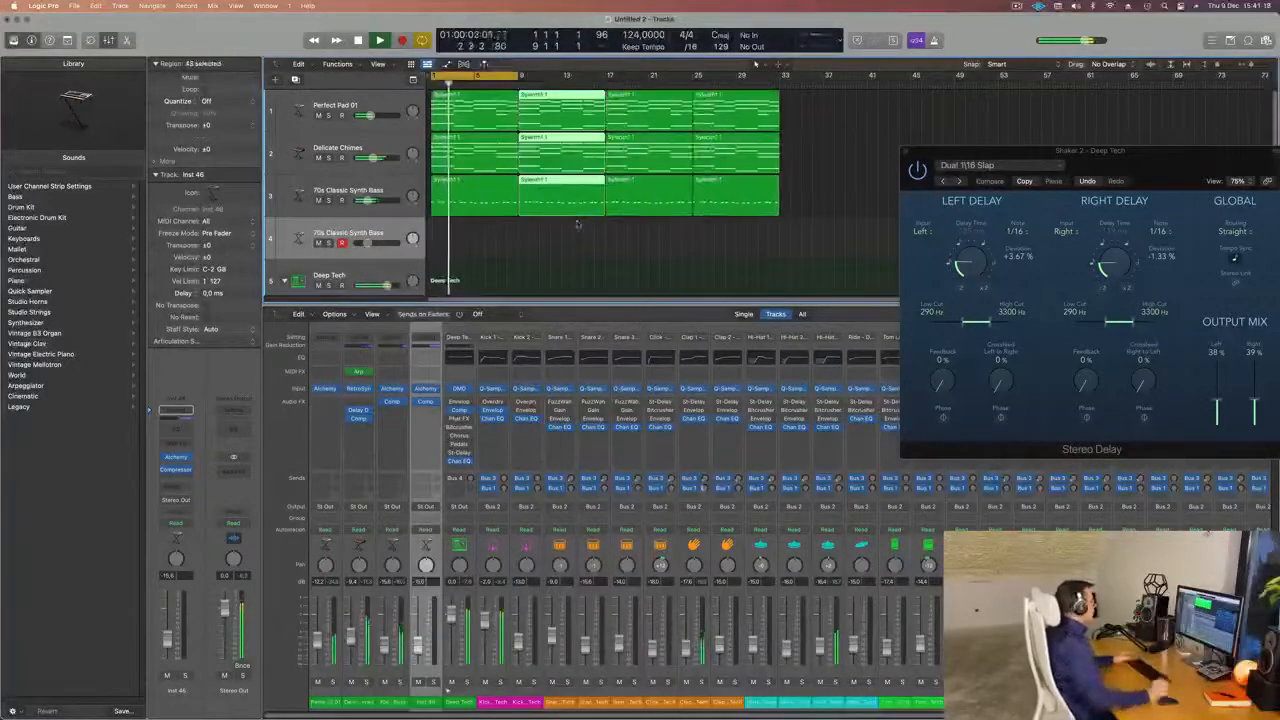
{"action": "left_click_drag", "start_coordinate": [516, 76], "coordinate": [777, 92]}
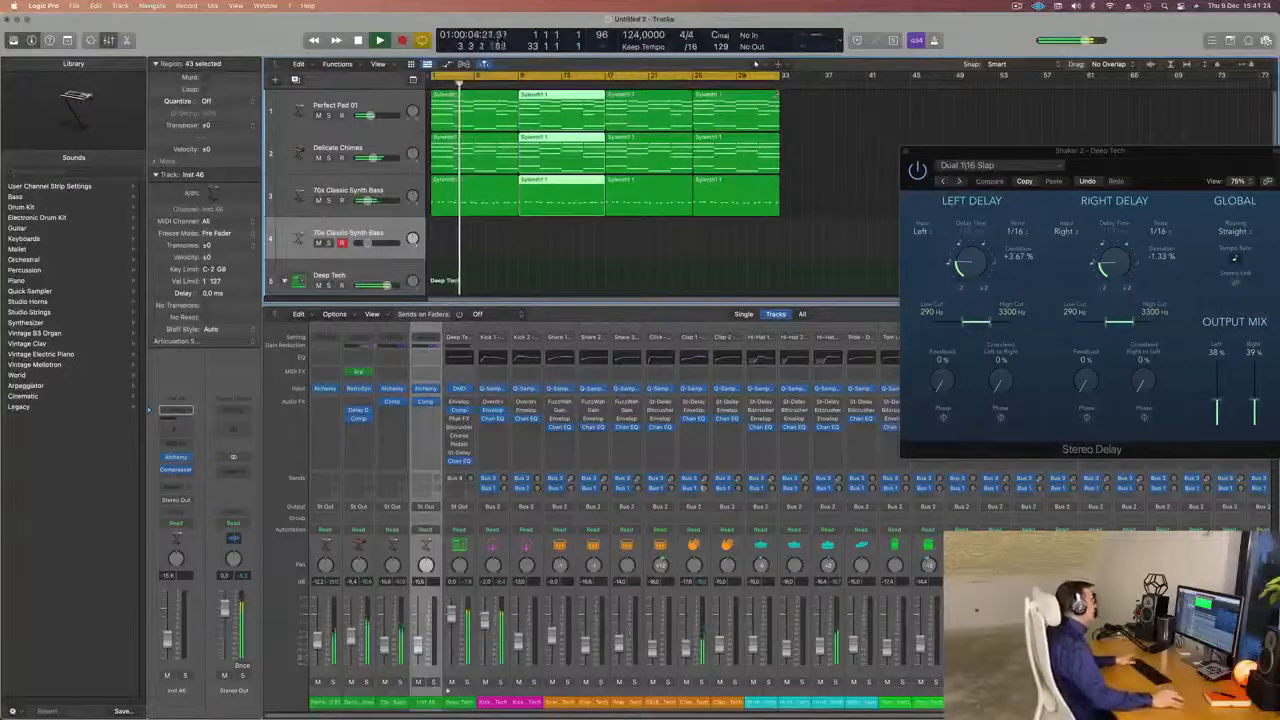
{"action": "key", "text": "space"}
Add a send to the Bus 4 Large Room reverb on the duplicated 70s Classic Synth Bass track.
{"action": "left_click", "coordinate": [404, 228]}
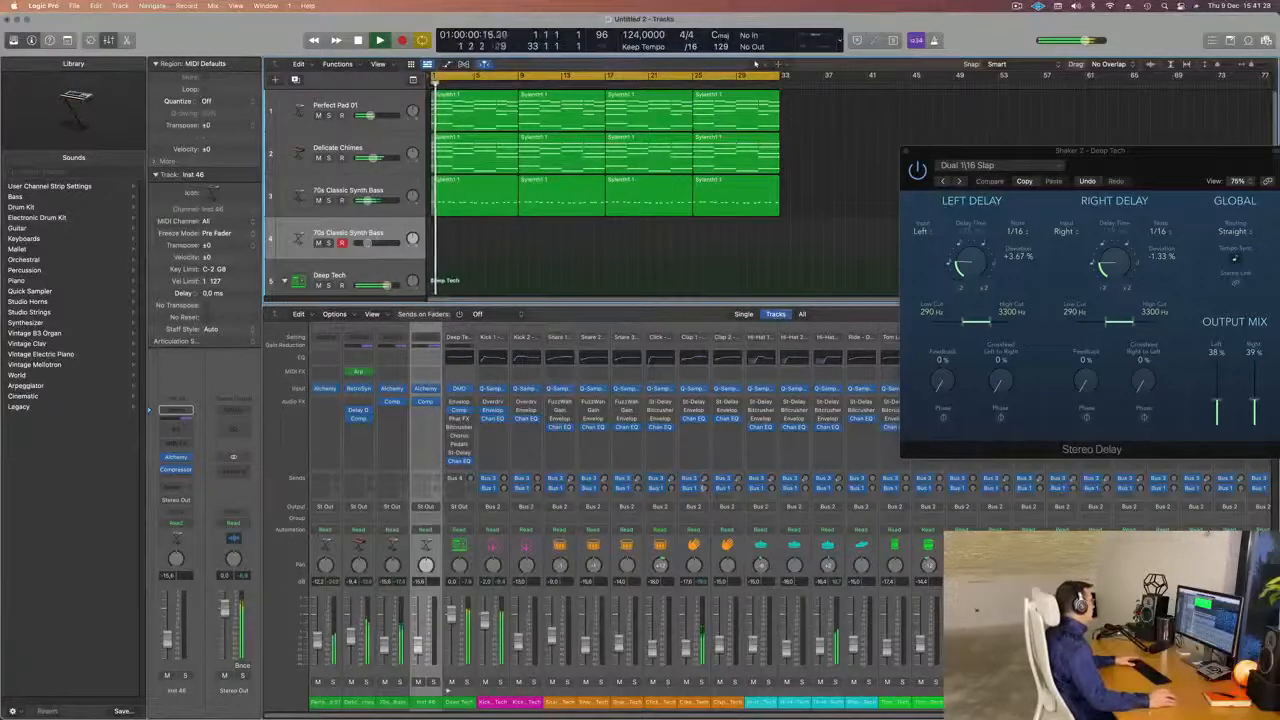
{"action": "left_click", "coordinate": [176, 487]}
{"action": "mouse_move", "coordinate": [178, 503]}
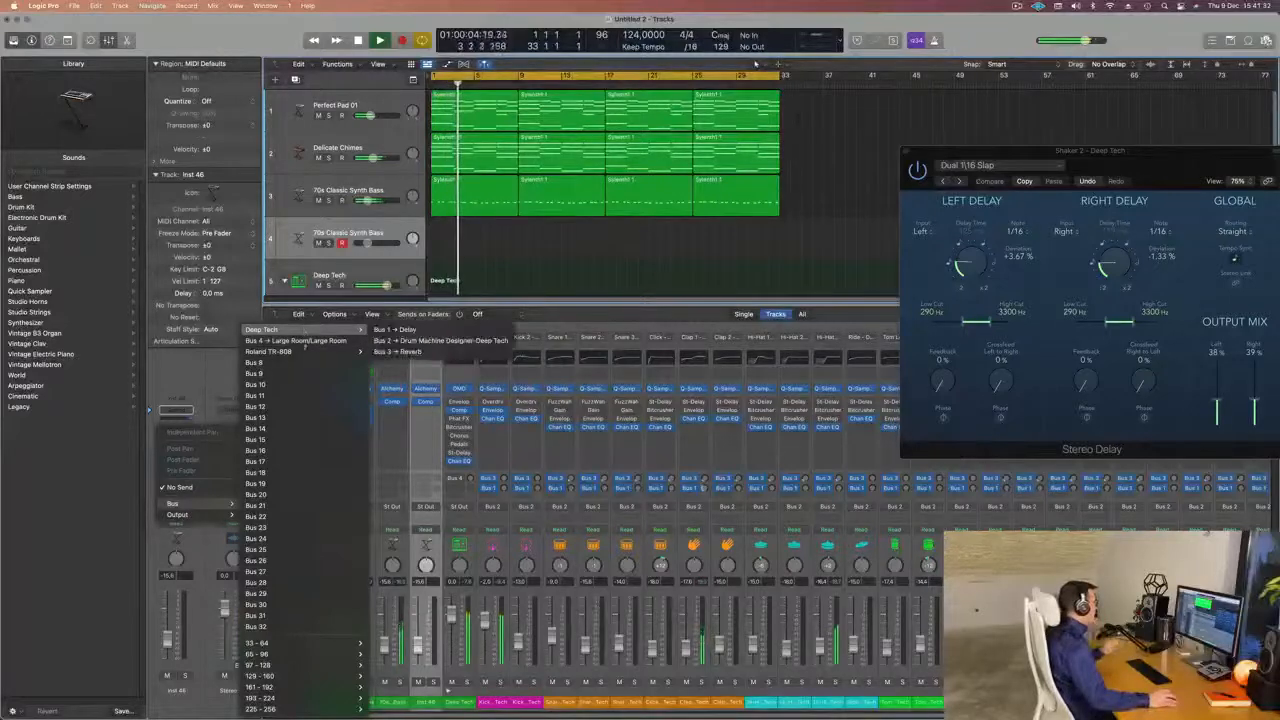
{"action": "left_click", "coordinate": [300, 341]}
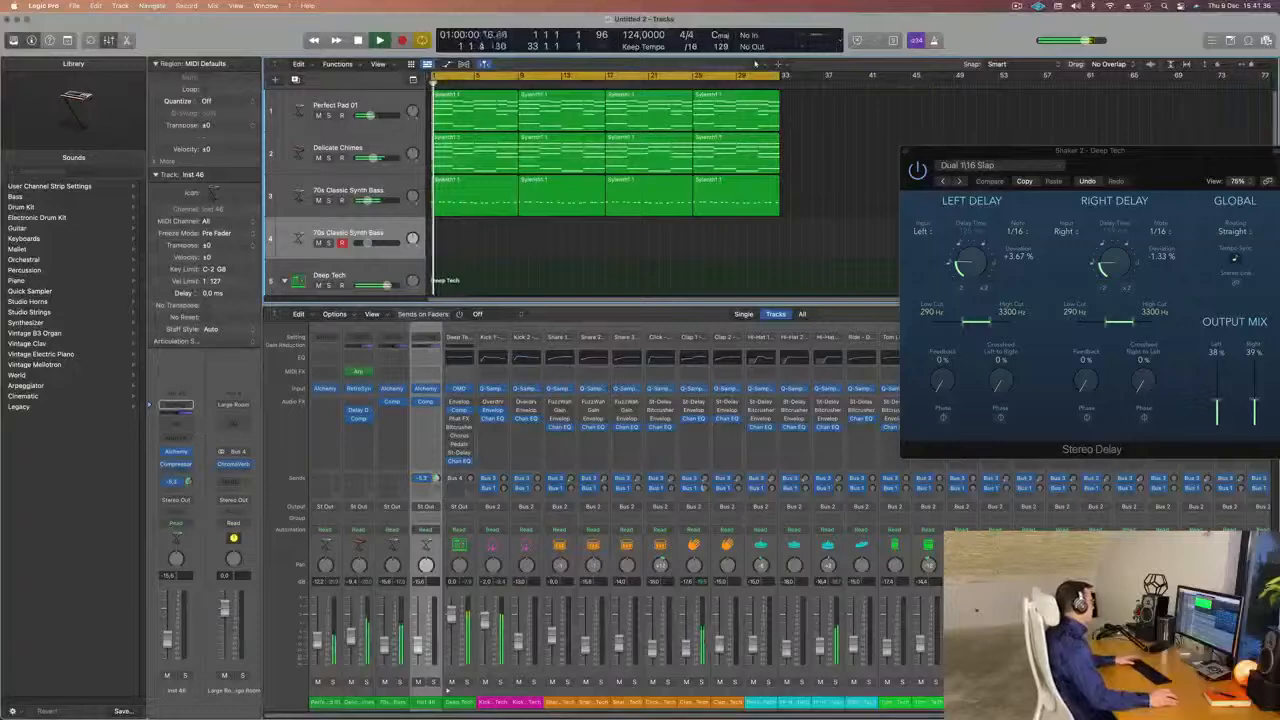
Load the Arctic Noise Lead preset from Alchemy's Leads category on the duplicated 70s Classic Synth Bass track.
{"action": "left_click", "coordinate": [175, 452]}
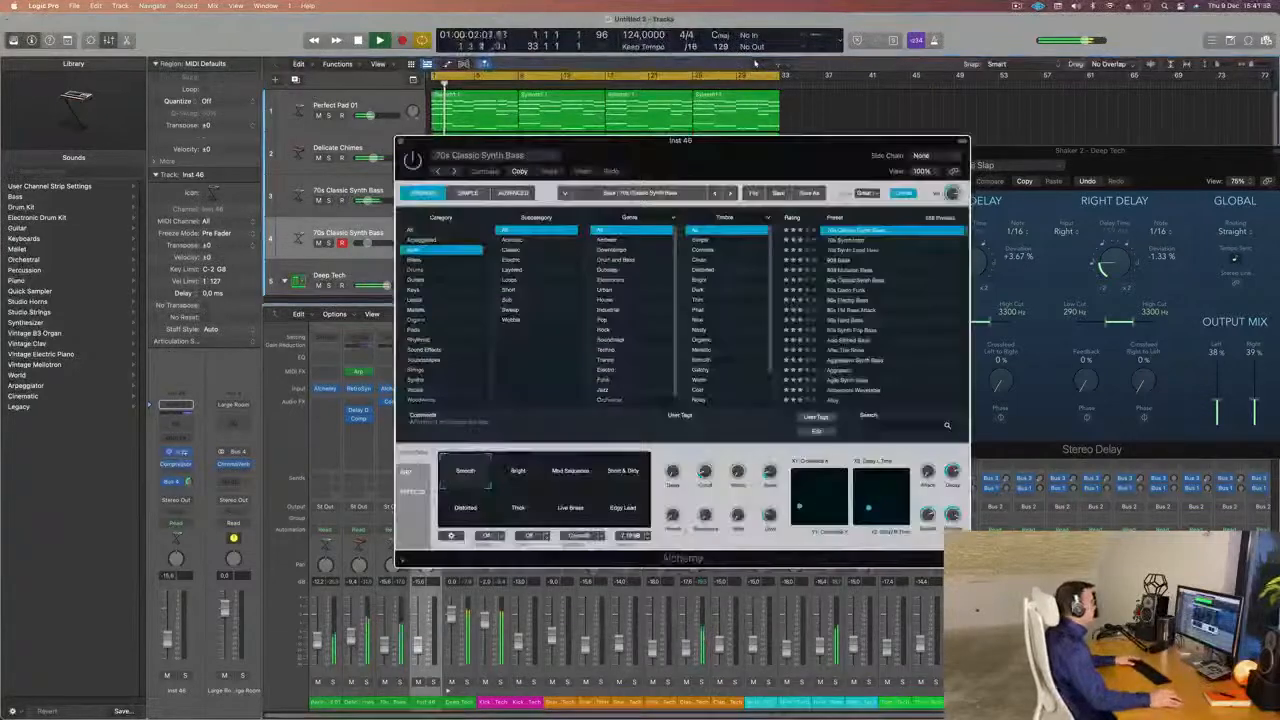
{"action": "mouse_move", "coordinate": [703, 147]}
{"action": "left_mouse_down"}
{"action": "mouse_move", "coordinate": [716, 153]}
{"action": "mouse_move", "coordinate": [689, 145]}
{"action": "left_mouse_up"}
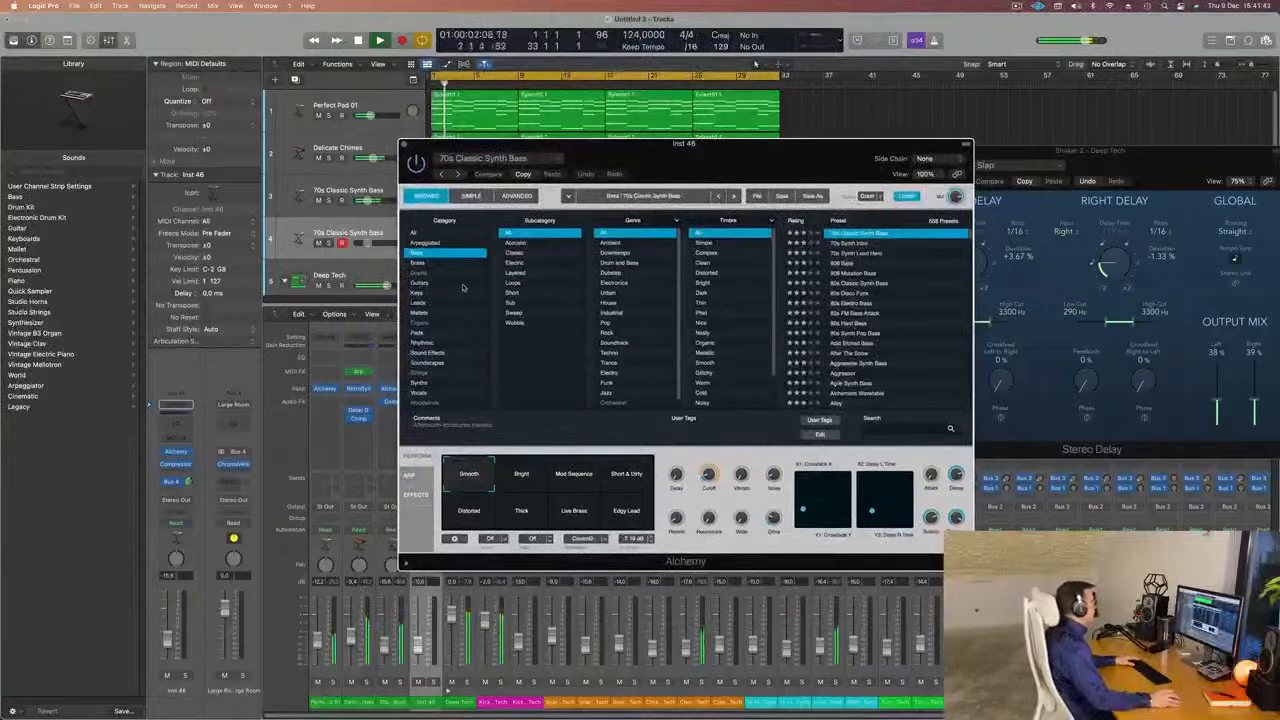
{"action": "left_click", "coordinate": [443, 301]}
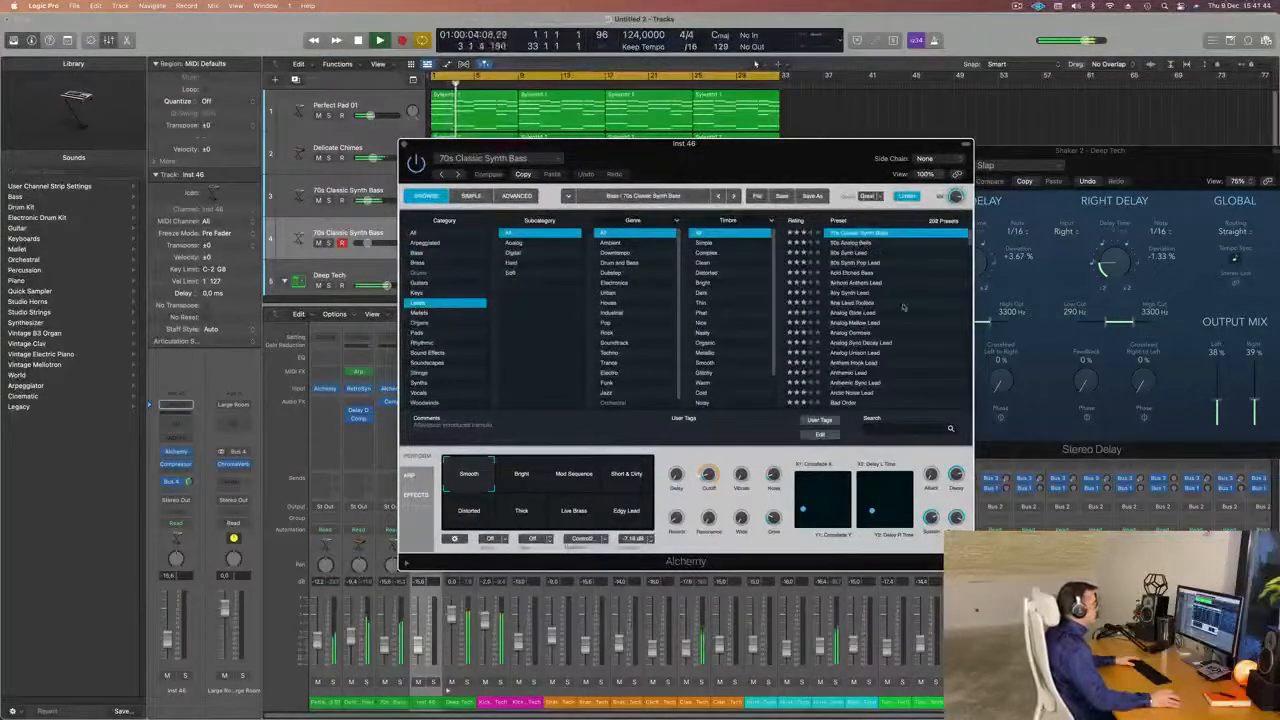
{"action": "scroll", "coordinate": [861, 313], "scroll_direction": "down", "scroll_amount": 5}
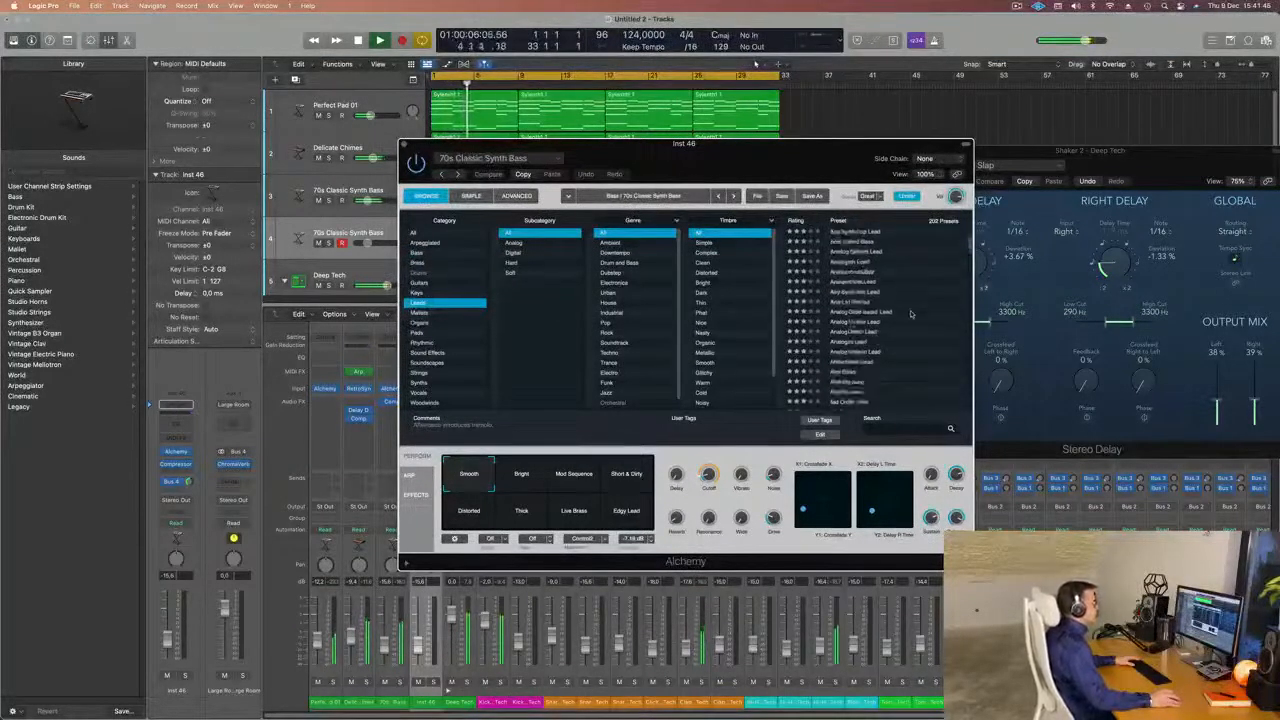
{"action": "left_click", "coordinate": [856, 292]}
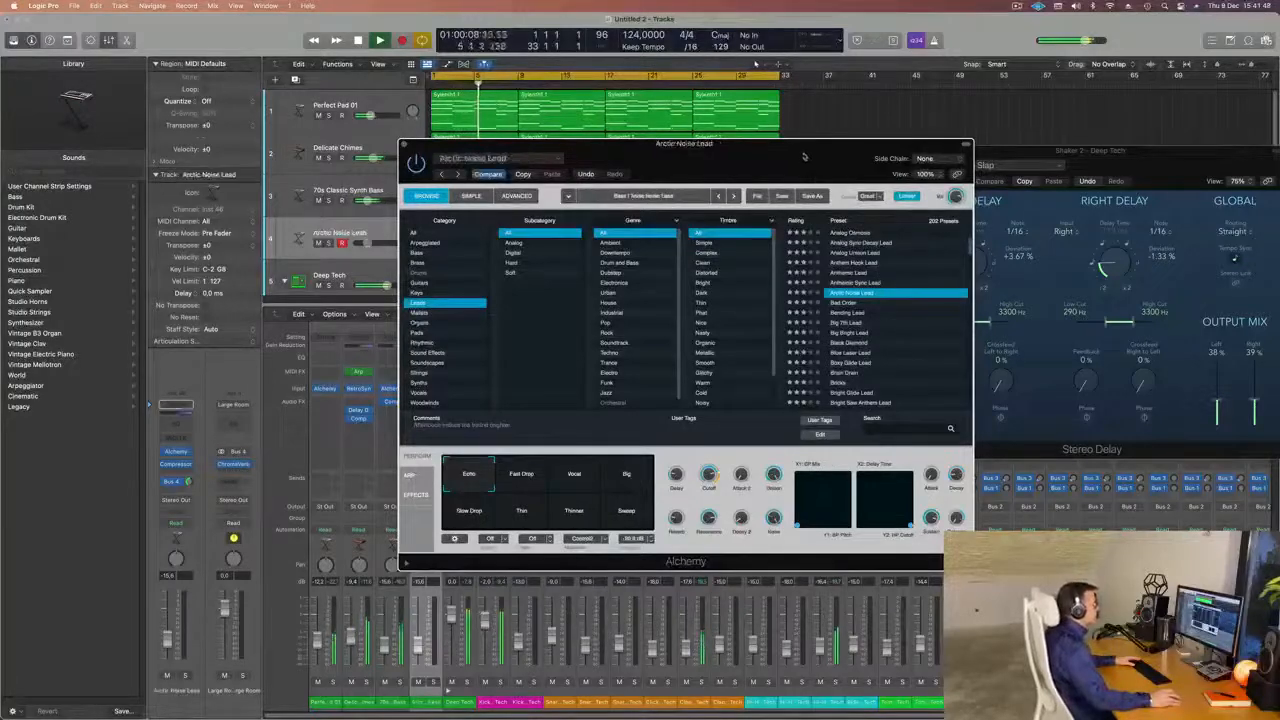
{"action": "left_click_drag", "start_coordinate": [806, 157], "coordinate": [959, 155]}
Open Musical Typing for the Arctic Noise Lead track and reposition its window.
{"action": "left_click", "coordinate": [388, 229]}
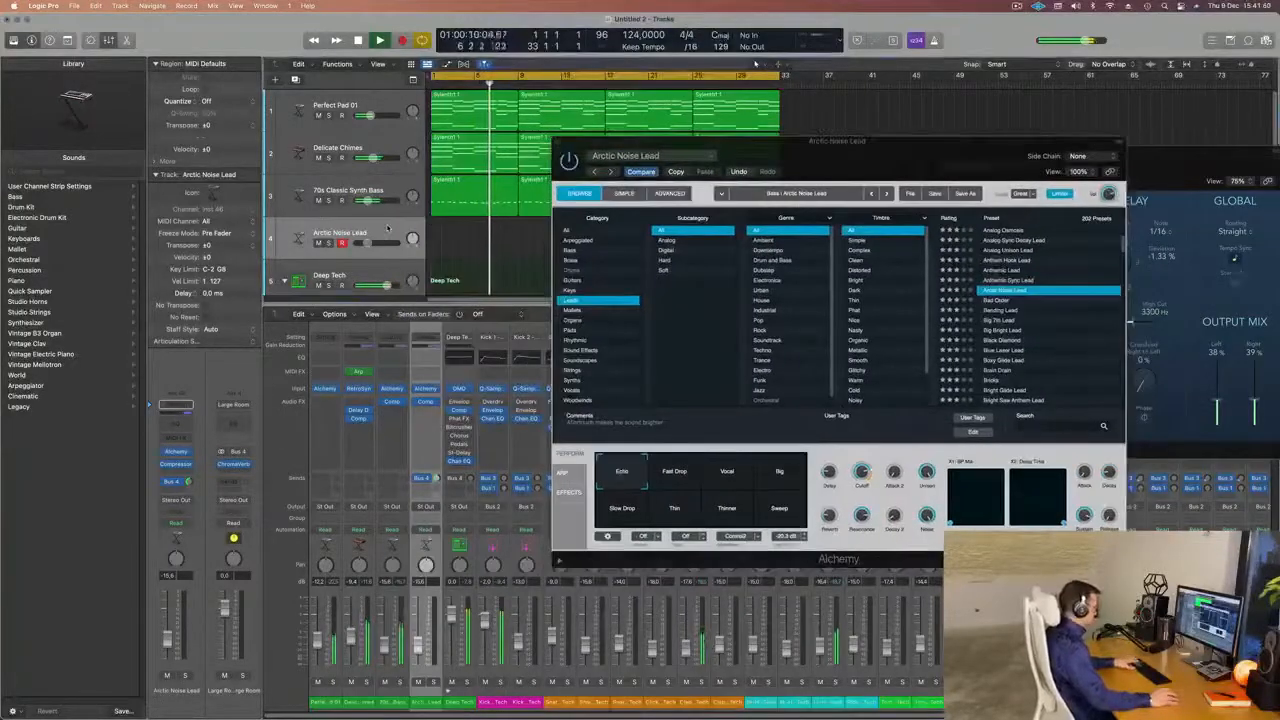
{"action": "key", "text": "super+k"}
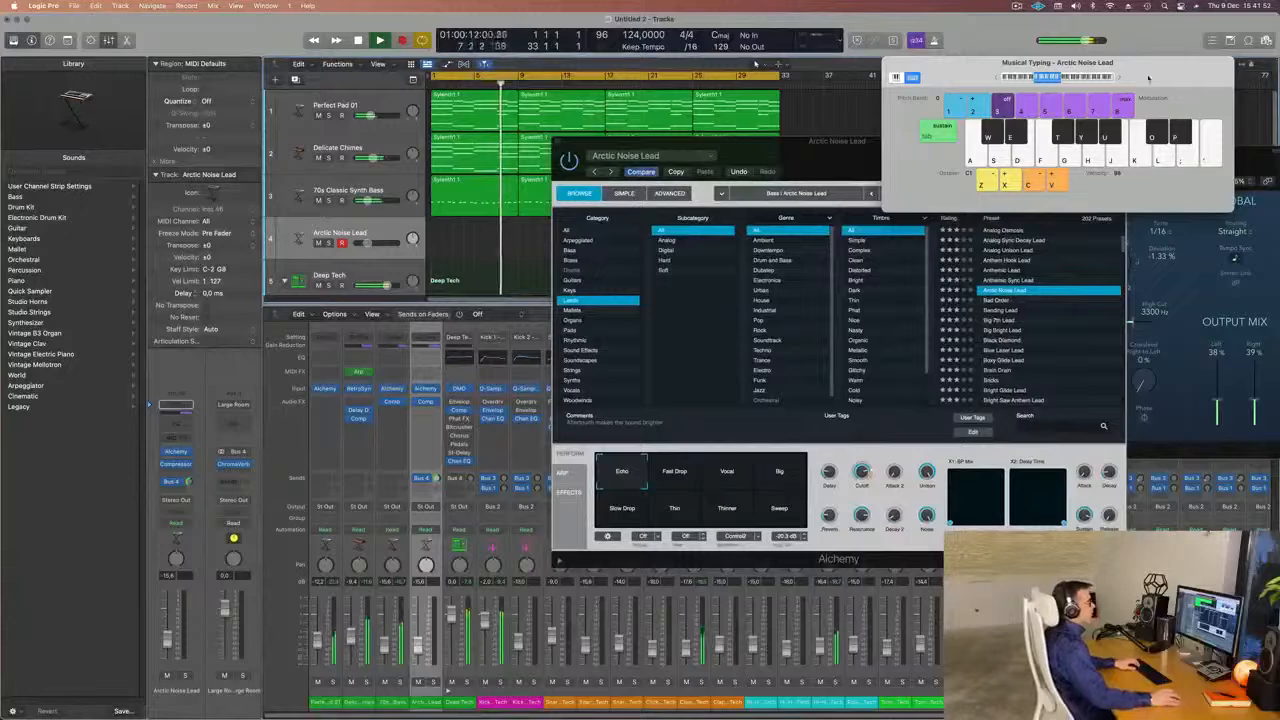
{"action": "left_click_drag", "start_coordinate": [1136, 75], "coordinate": [1046, 108]}
{"action": "left_click", "coordinate": [1044, 104]}
Audition the Arctic Noise Lead sound by playing test notes over the running groove.
{"action": "key", "text": "g"}
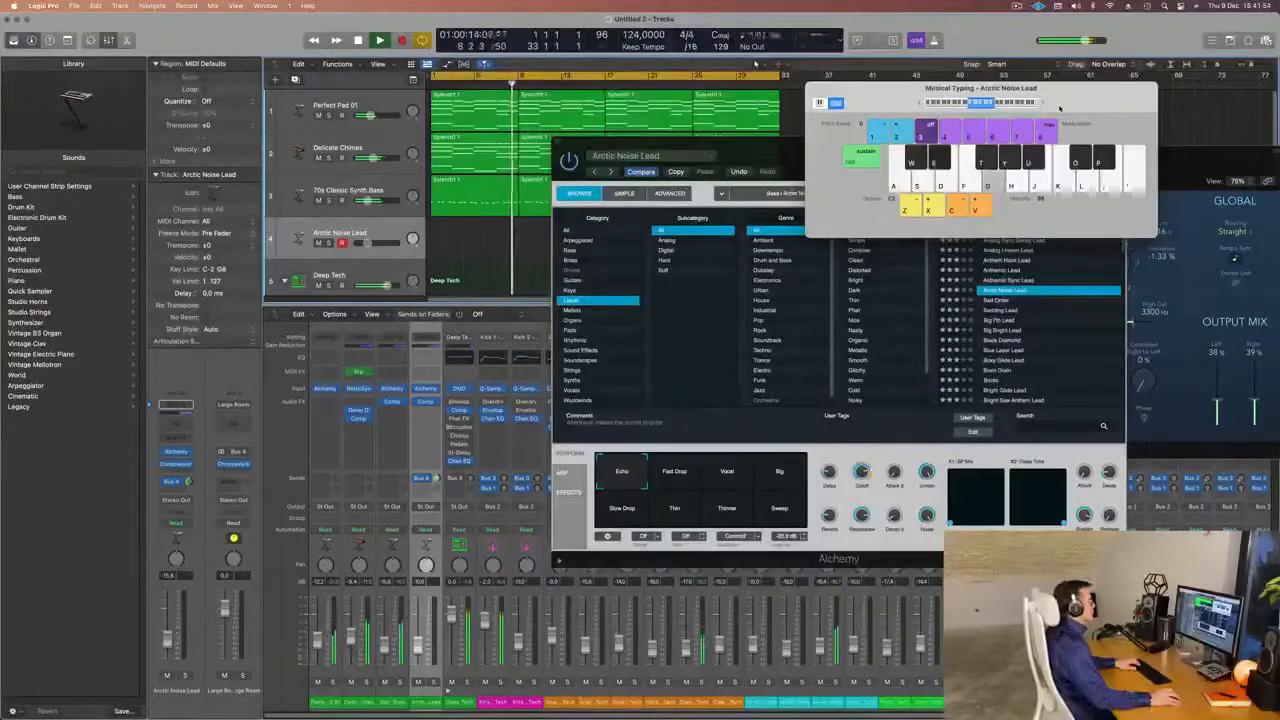
{"action": "key", "text": "h"}
{"action": "key", "text": "f"}
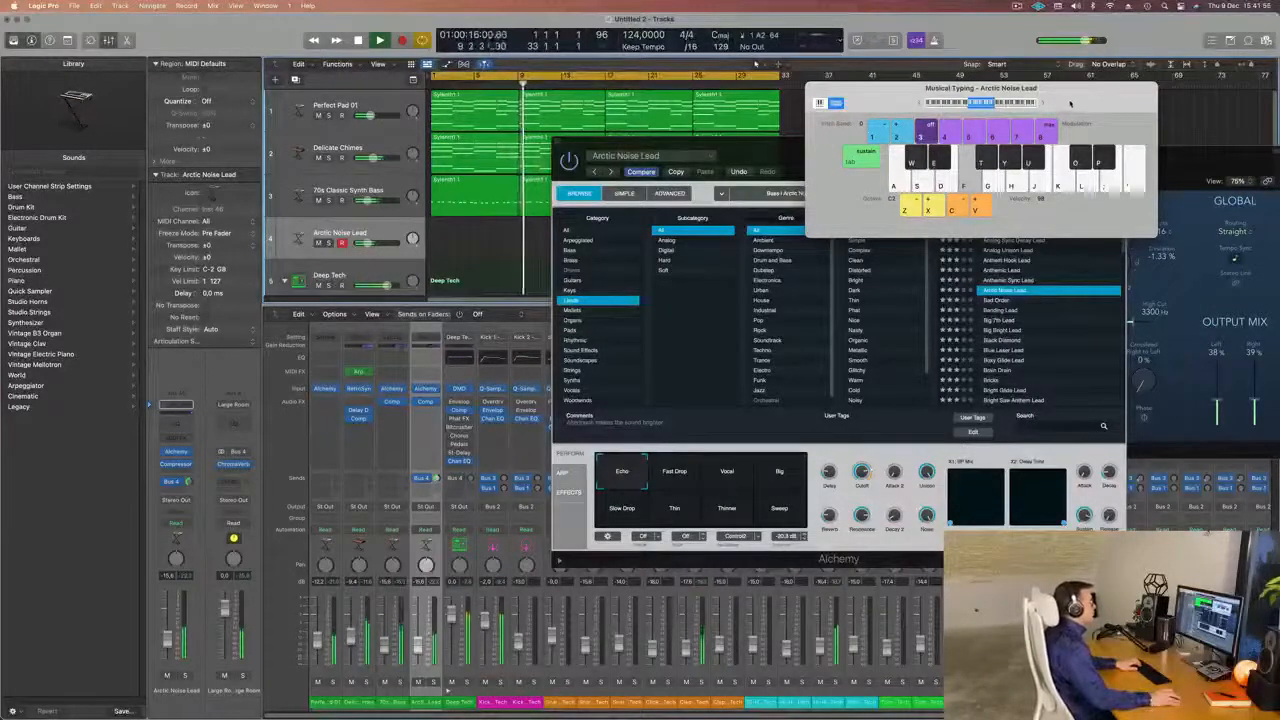
{"action": "key", "text": "j"}
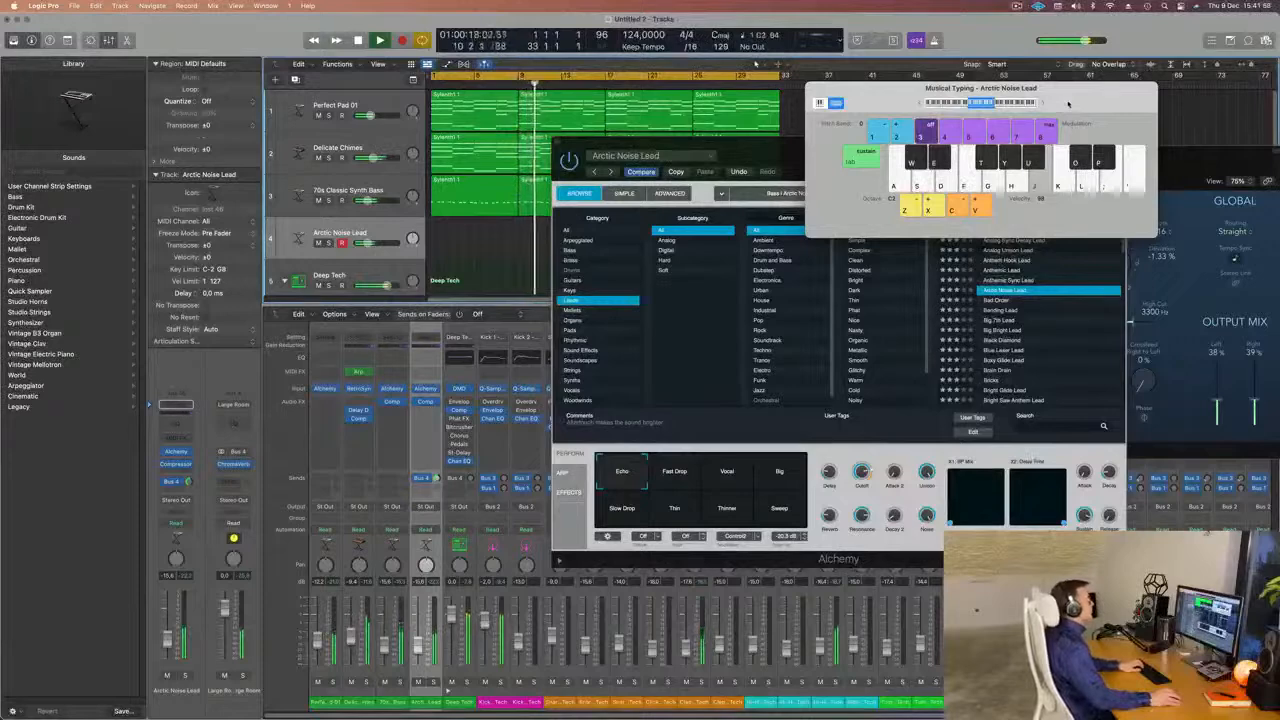
{"action": "key", "text": "k"}
{"action": "key", "text": "semicolon"}
{"action": "key", "text": "apostrophe"}
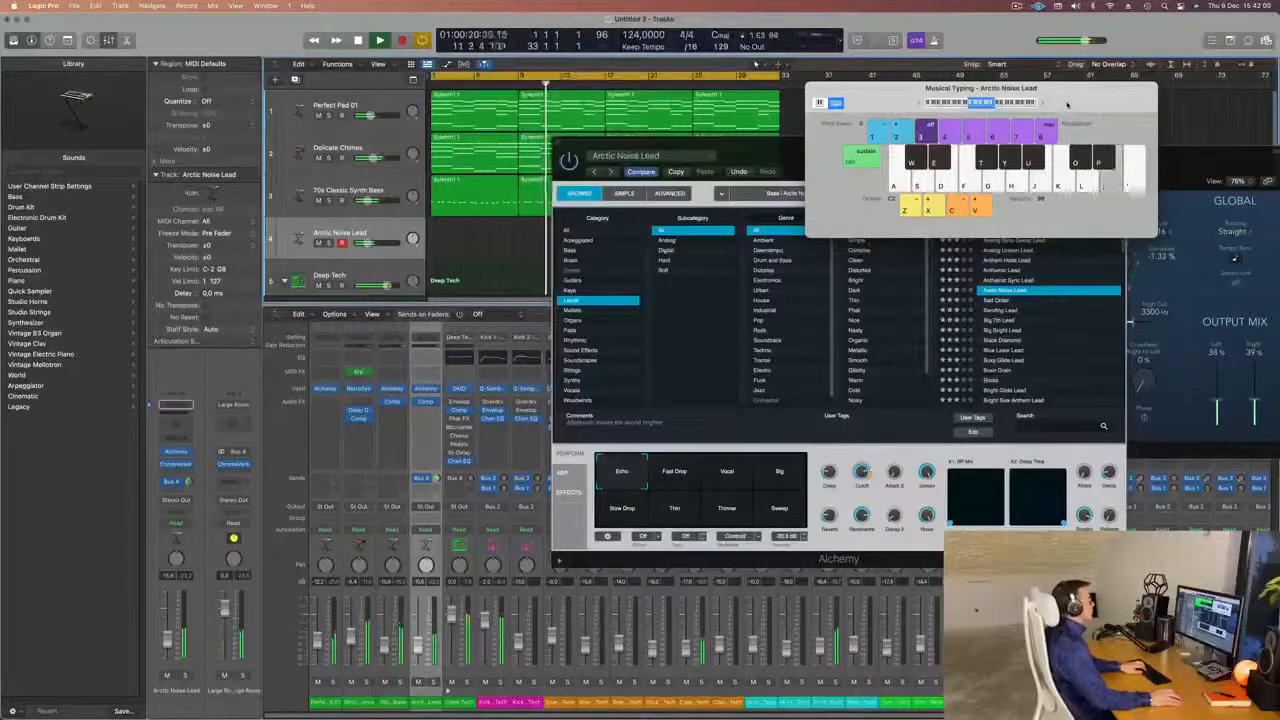
{"action": "key", "text": "l"}
{"action": "key", "text": "semicolon"}
{"action": "key", "text": "semicolon"}
{"action": "key", "text": "semicolon"}
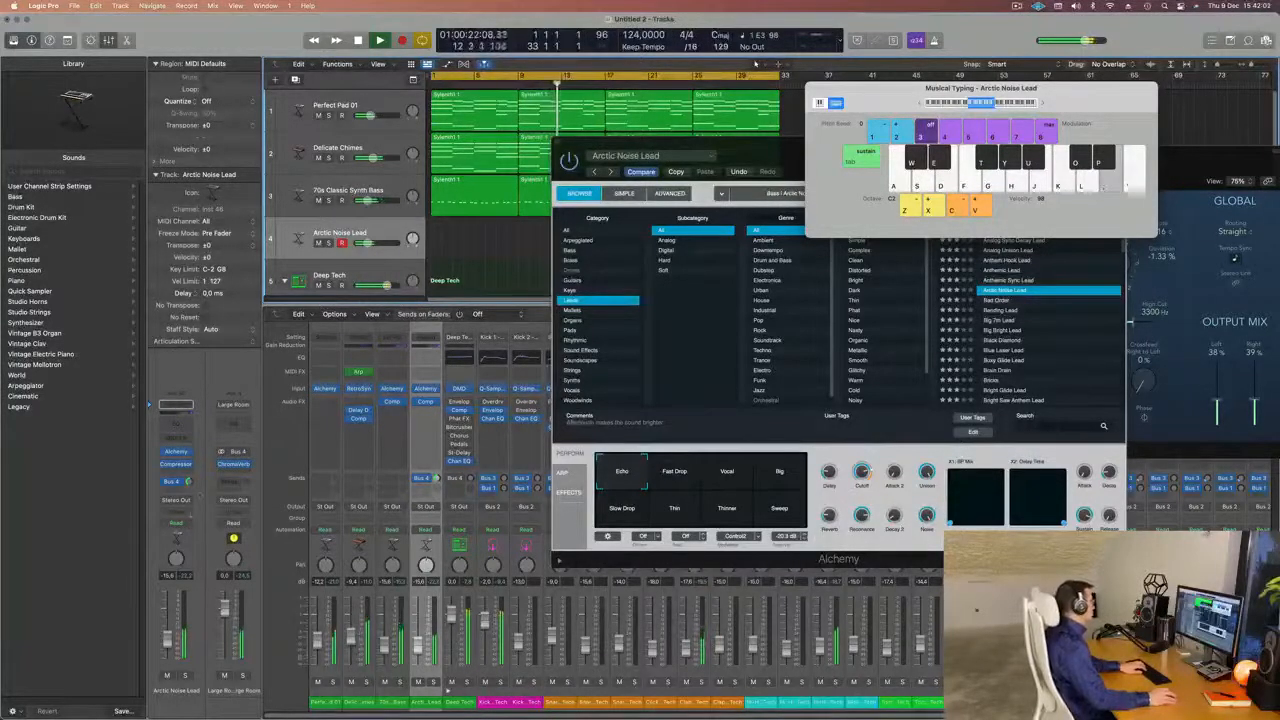
{"action": "key", "text": "j"}
{"action": "key", "text": "k"}
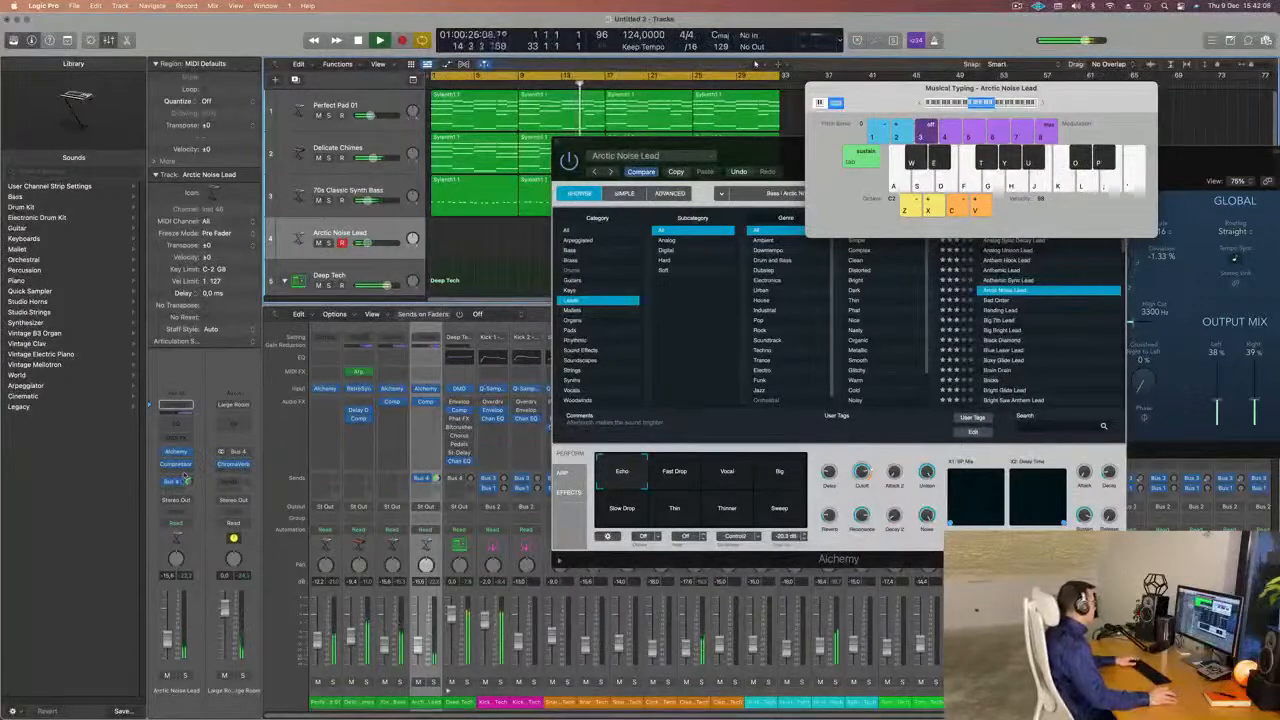
Add a second send to an unused bus on the Arctic Noise Lead track.
{"action": "left_click", "coordinate": [175, 484]}
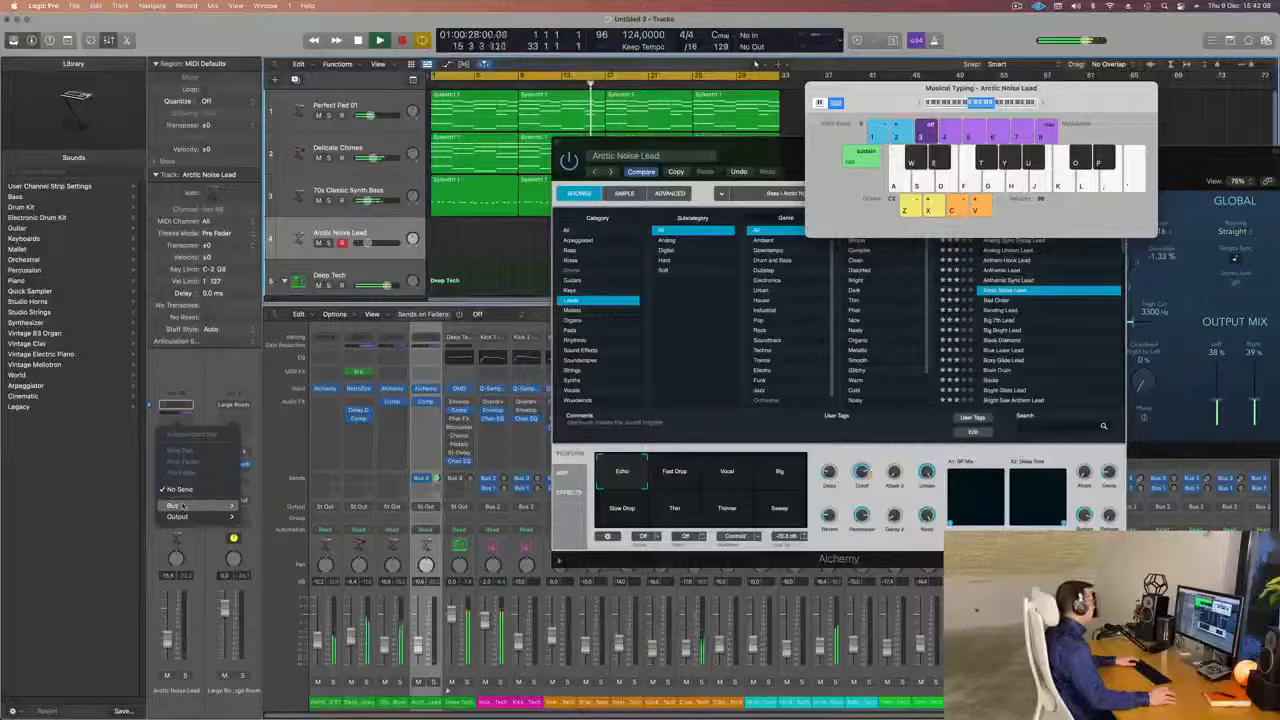
{"action": "mouse_move", "coordinate": [200, 505]}
{"action": "left_click", "coordinate": [286, 364]}
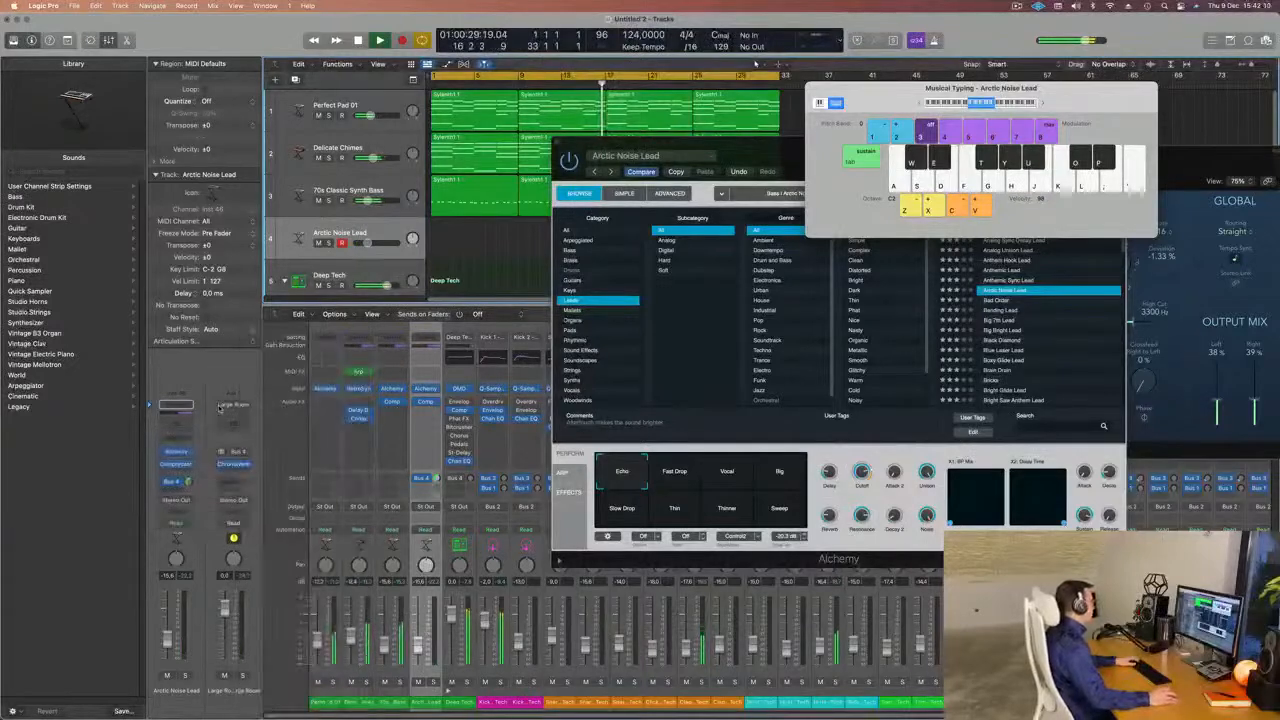
Insert a SilverVerb reverb on the new send's aux channel and load its grandiose preset.
{"action": "left_click", "coordinate": [231, 455]}
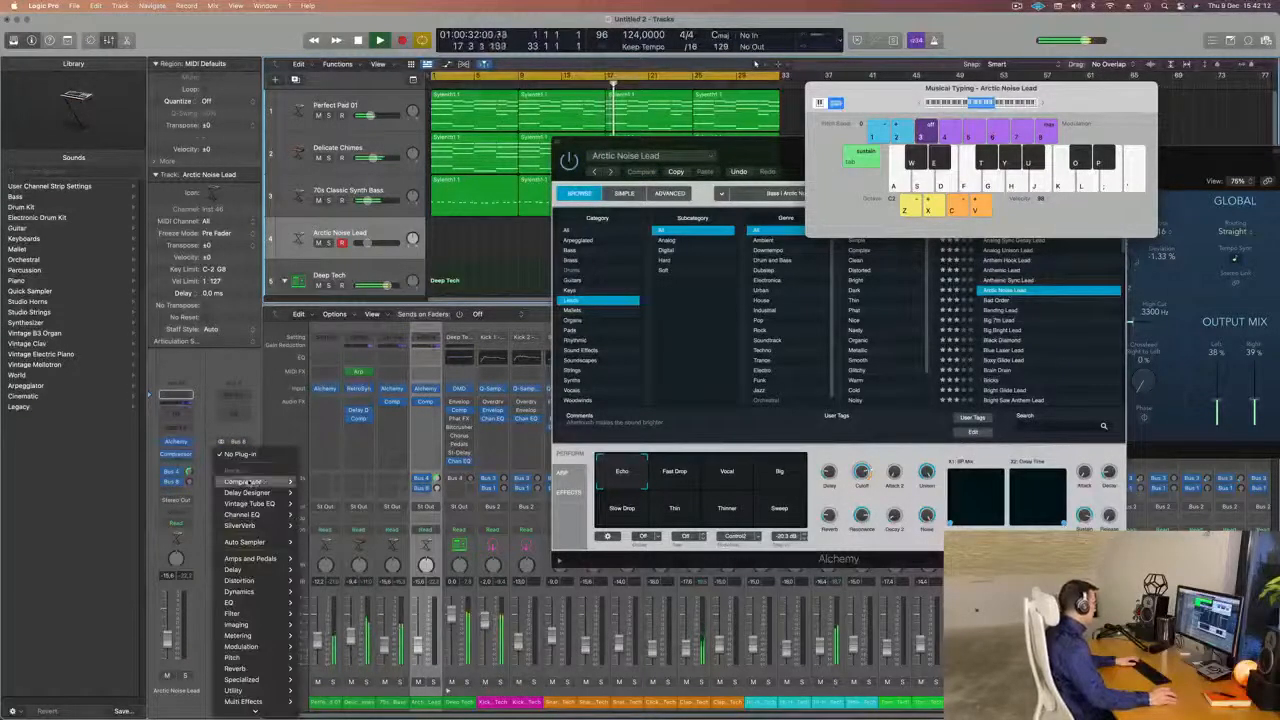
{"action": "mouse_move", "coordinate": [240, 660]}
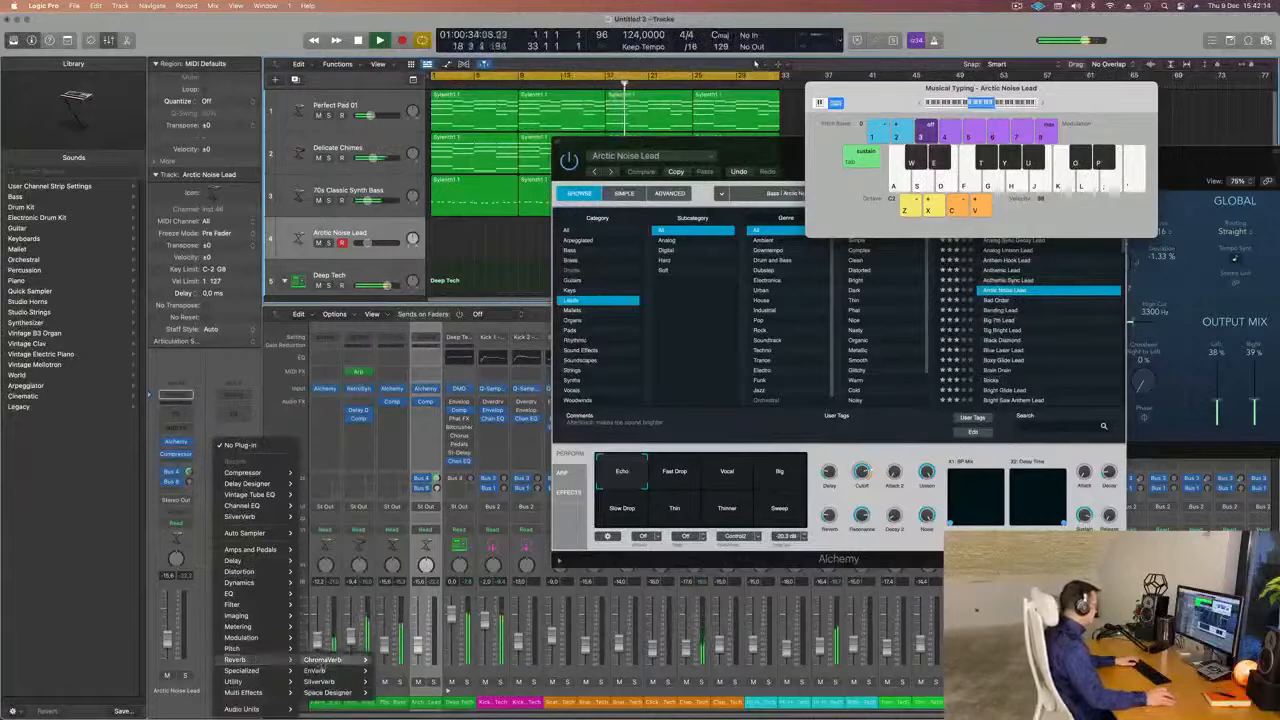
{"action": "mouse_move", "coordinate": [322, 682]}
{"action": "left_click", "coordinate": [390, 681]}
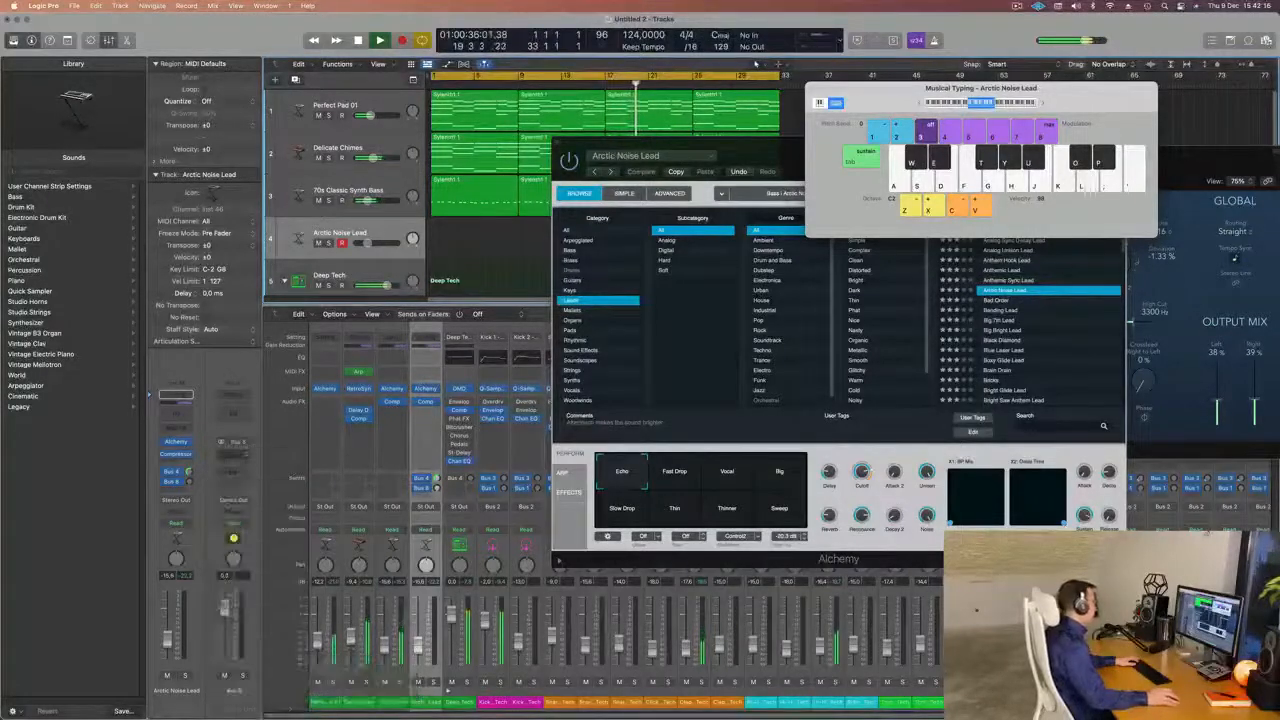
{"action": "left_click", "coordinate": [506, 156]}
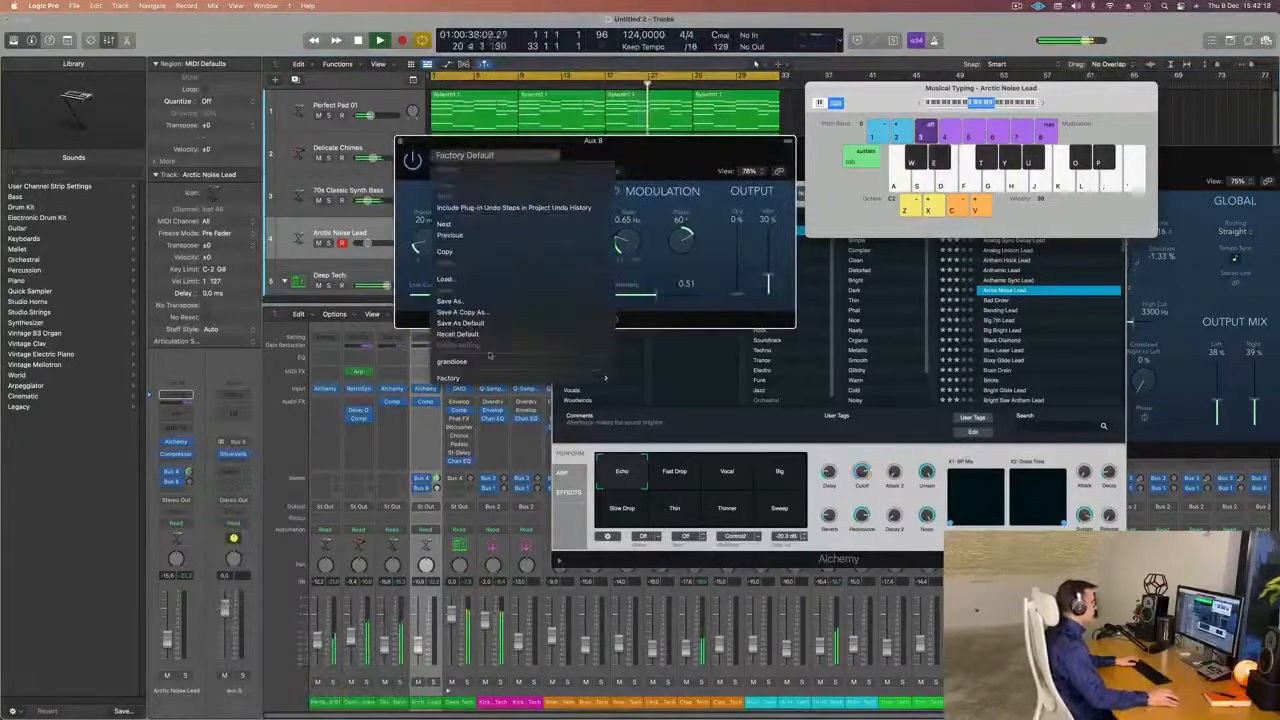
{"action": "left_click", "coordinate": [502, 361]}
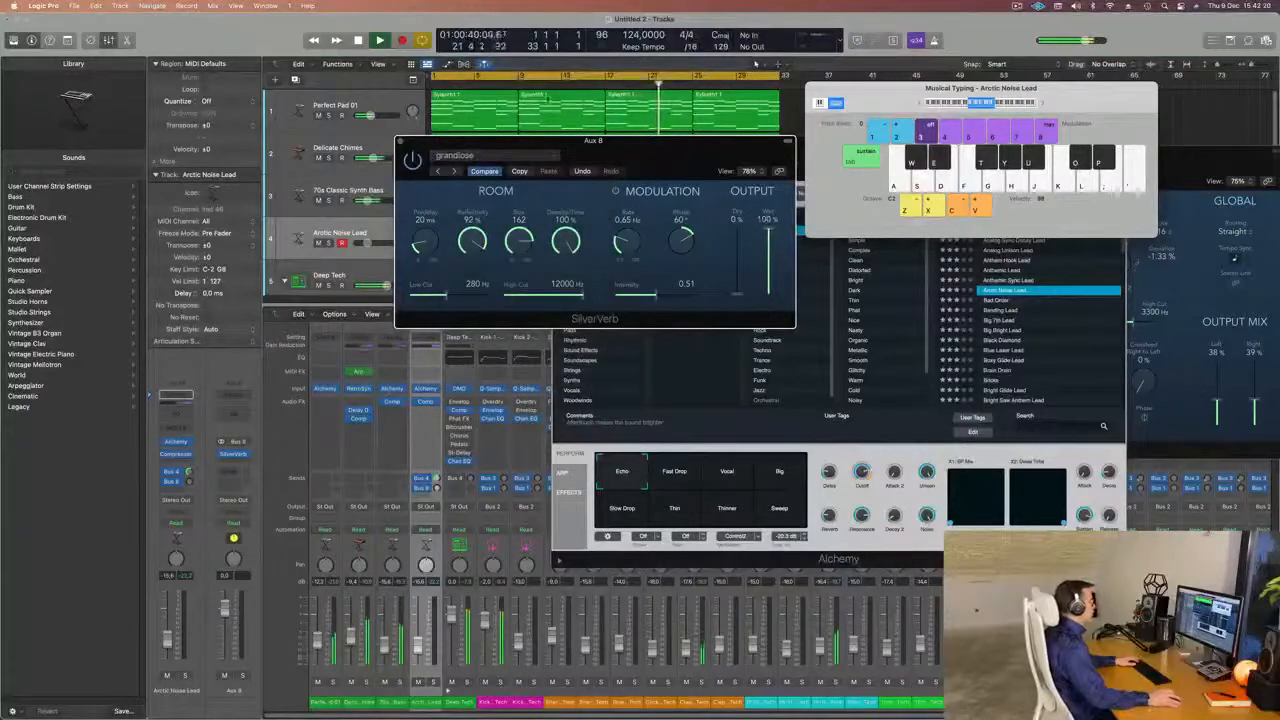
{"action": "left_click", "coordinate": [401, 141]}
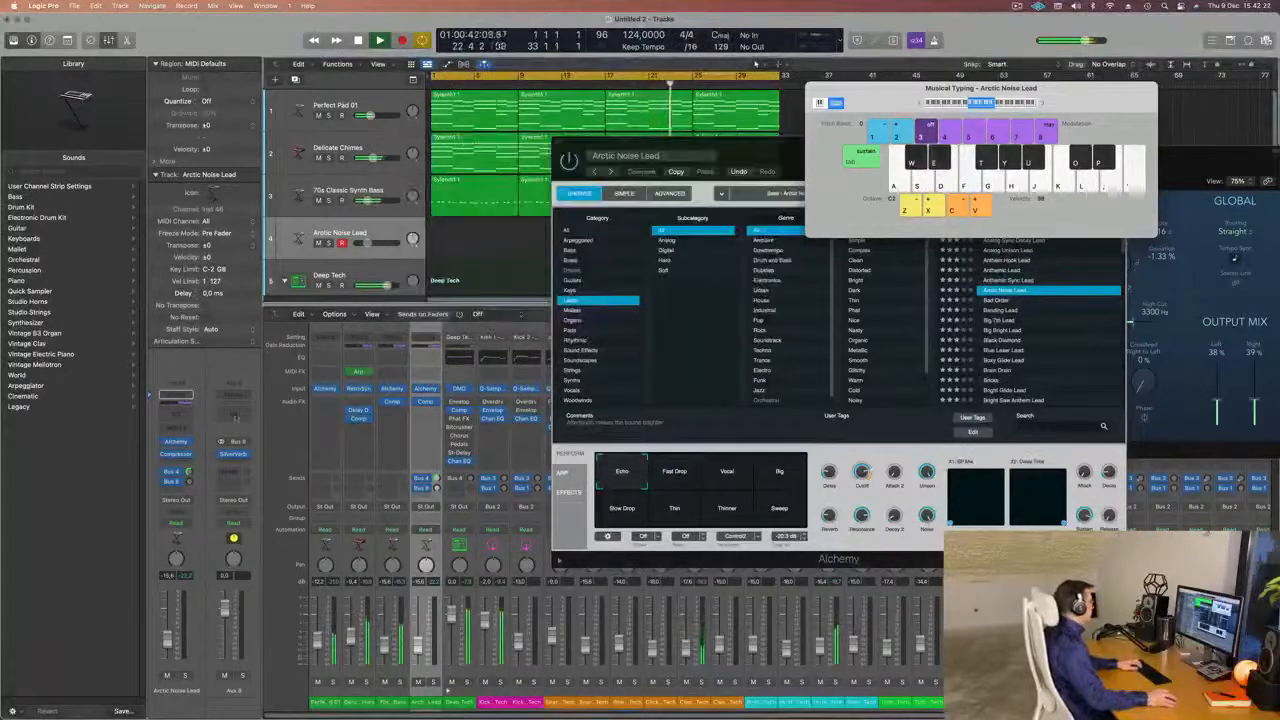
Play test notes on Arctic Noise Lead while raising its reverb send levels and track volume.
{"action": "key", "text": "u"}
{"action": "key", "text": "g"}
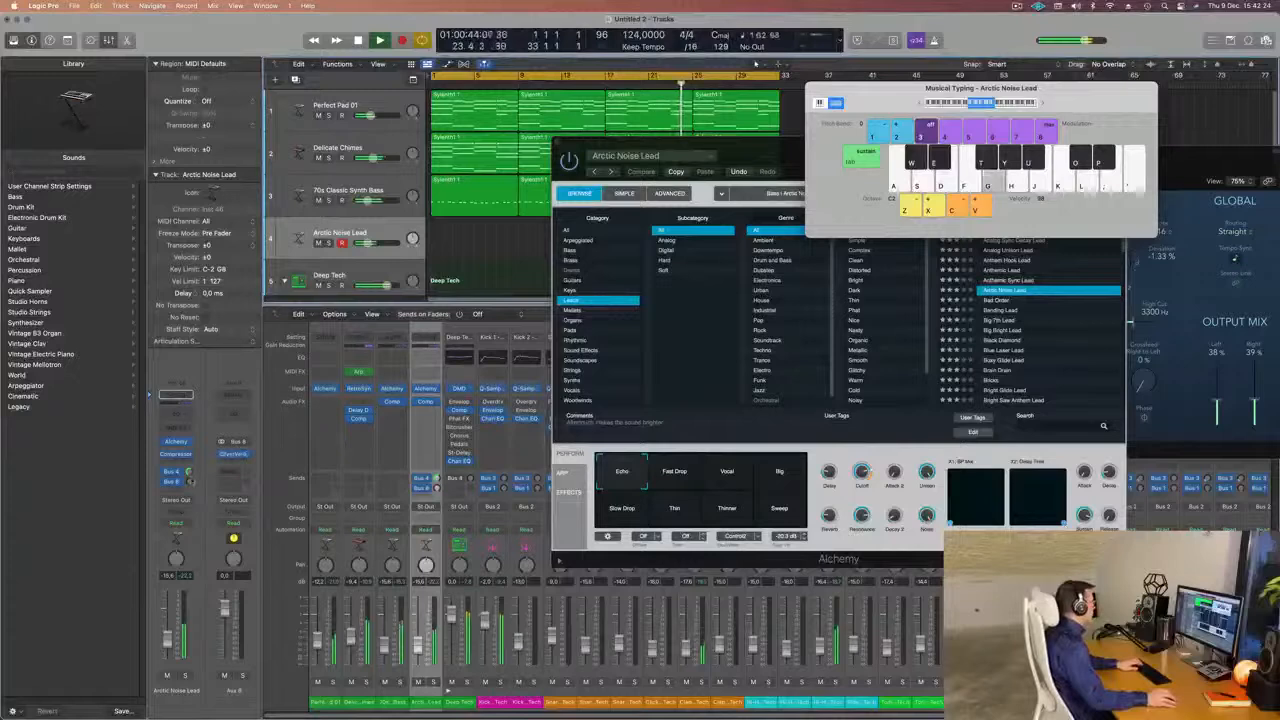
{"action": "key", "text": "g"}
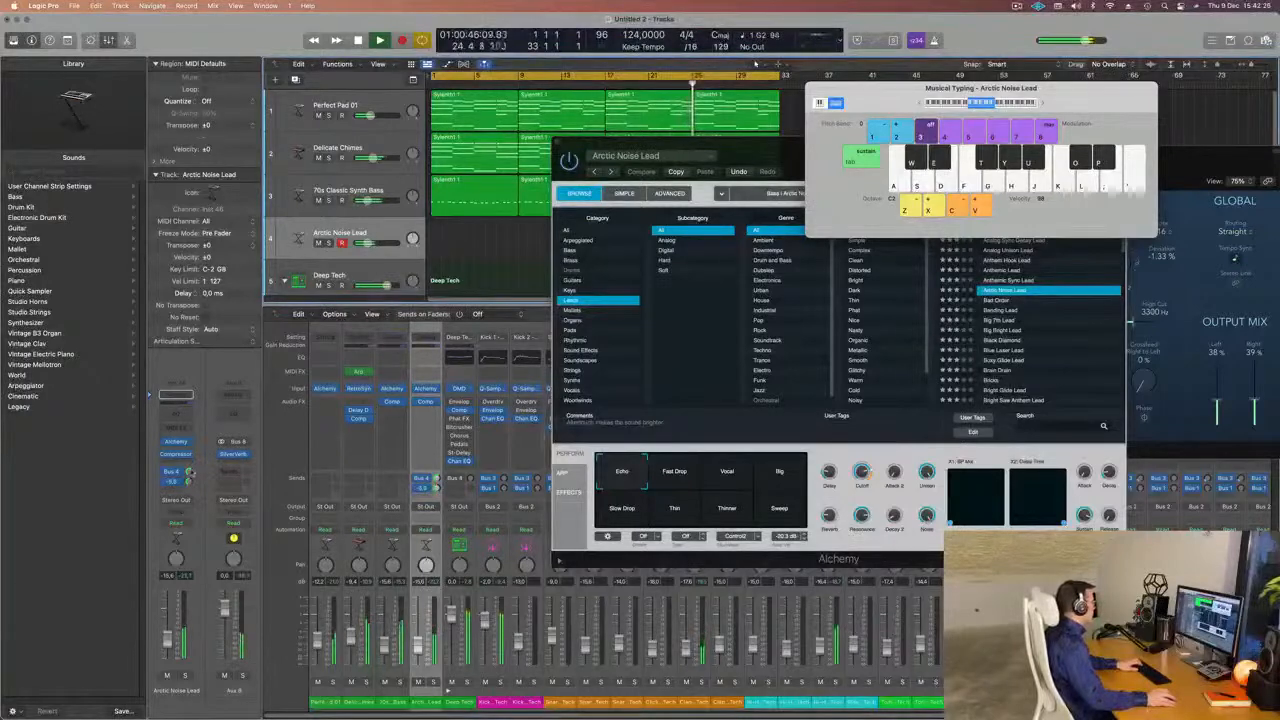
{"action": "key", "text": "g"}
{"action": "key", "text": "g"}
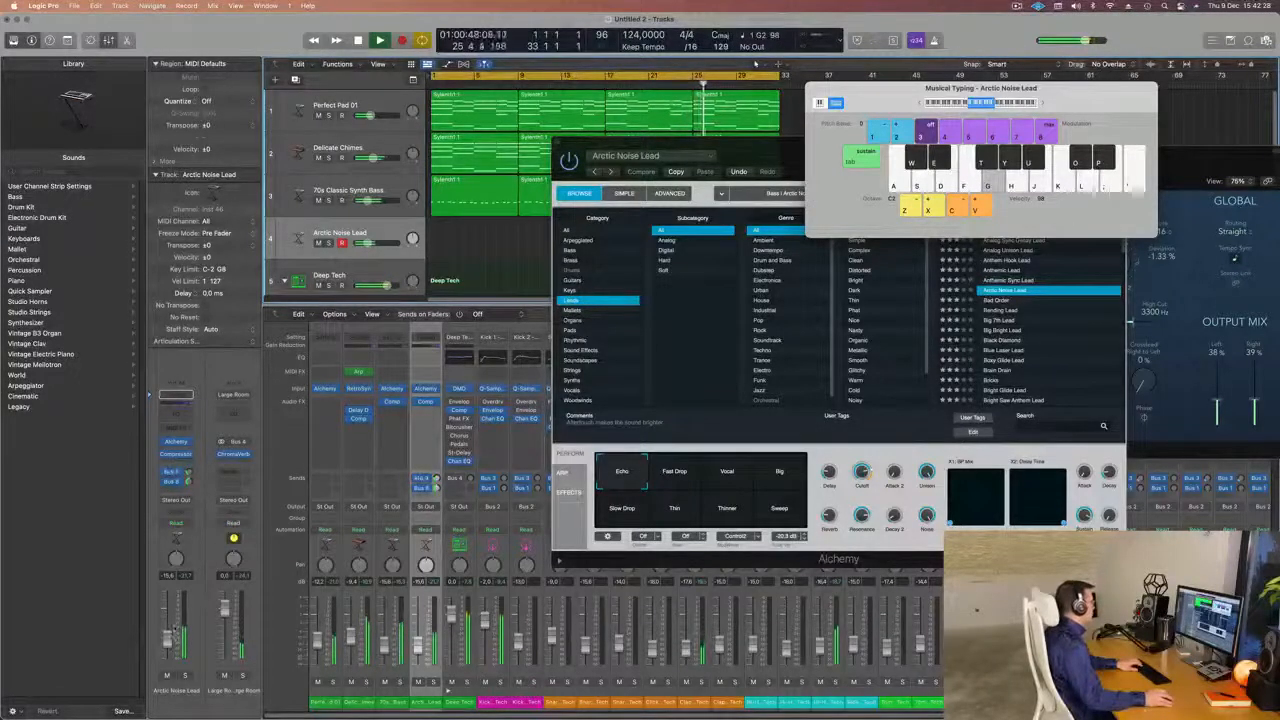
{"action": "key", "text": "g"}
{"action": "key", "text": "h"}
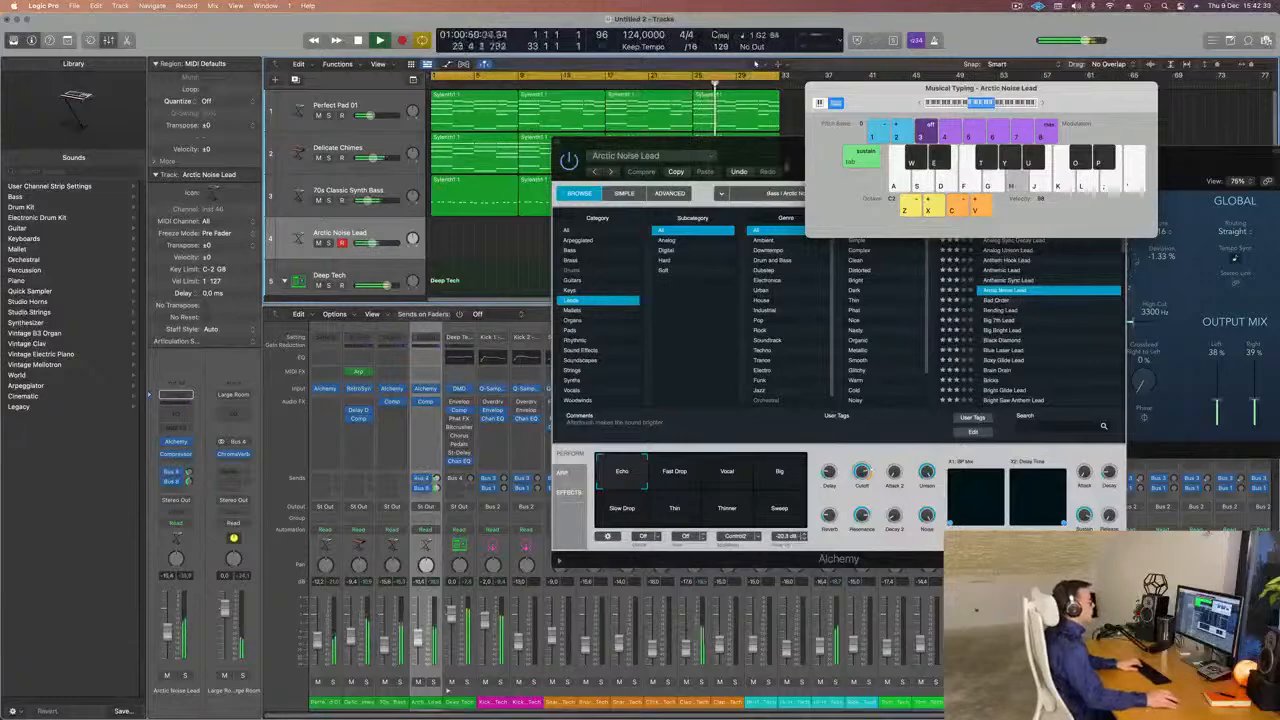
Load the Anthemic Lead preset with its Punch variation and raise the track volume.
{"action": "left_click_drag", "start_coordinate": [780, 141], "coordinate": [676, 159]}
{"action": "left_click", "coordinate": [910, 289]}
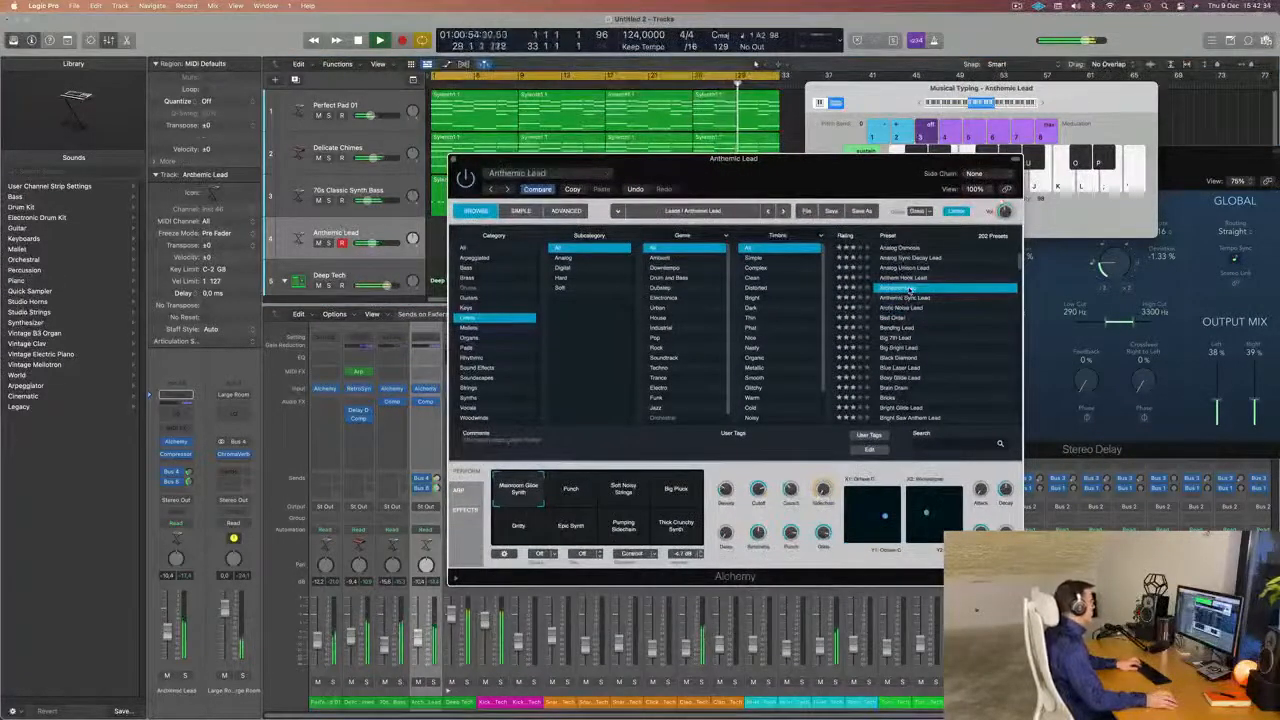
{"action": "left_click_drag", "start_coordinate": [810, 168], "coordinate": [902, 203]}
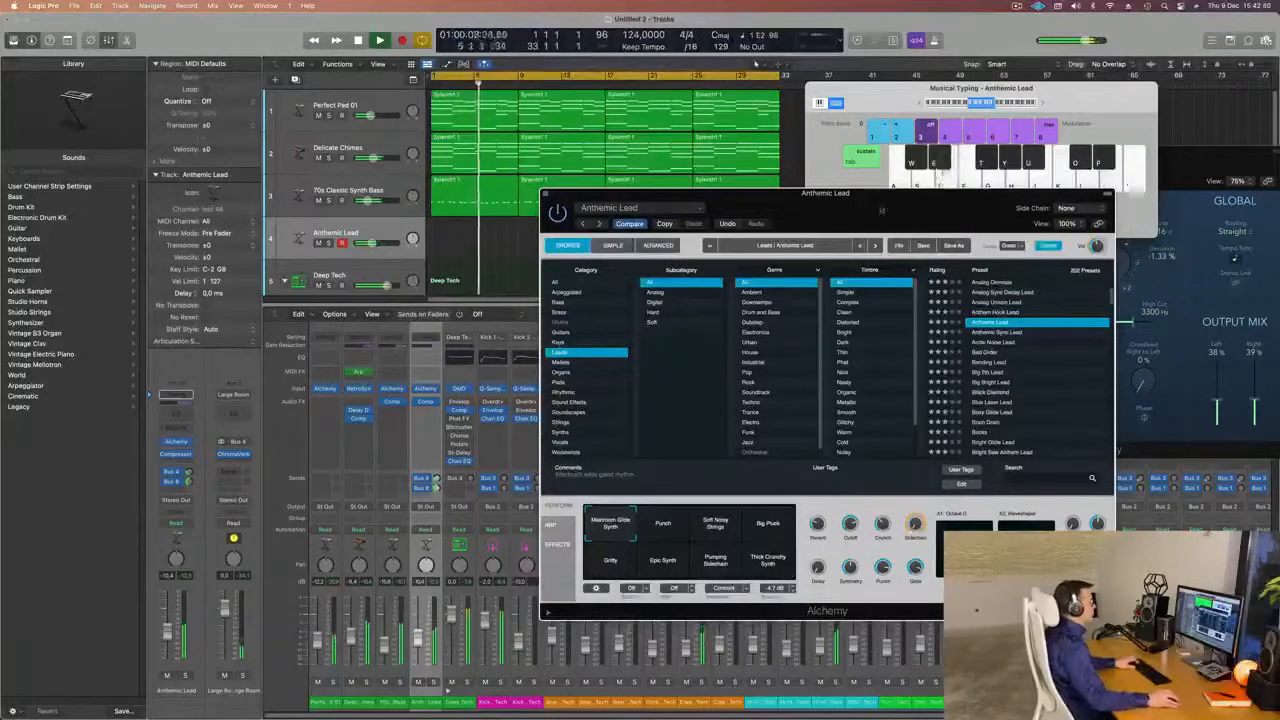
{"action": "left_click_drag", "start_coordinate": [900, 193], "coordinate": [918, 138]}
{"action": "left_click_drag", "start_coordinate": [168, 634], "coordinate": [168, 628]}
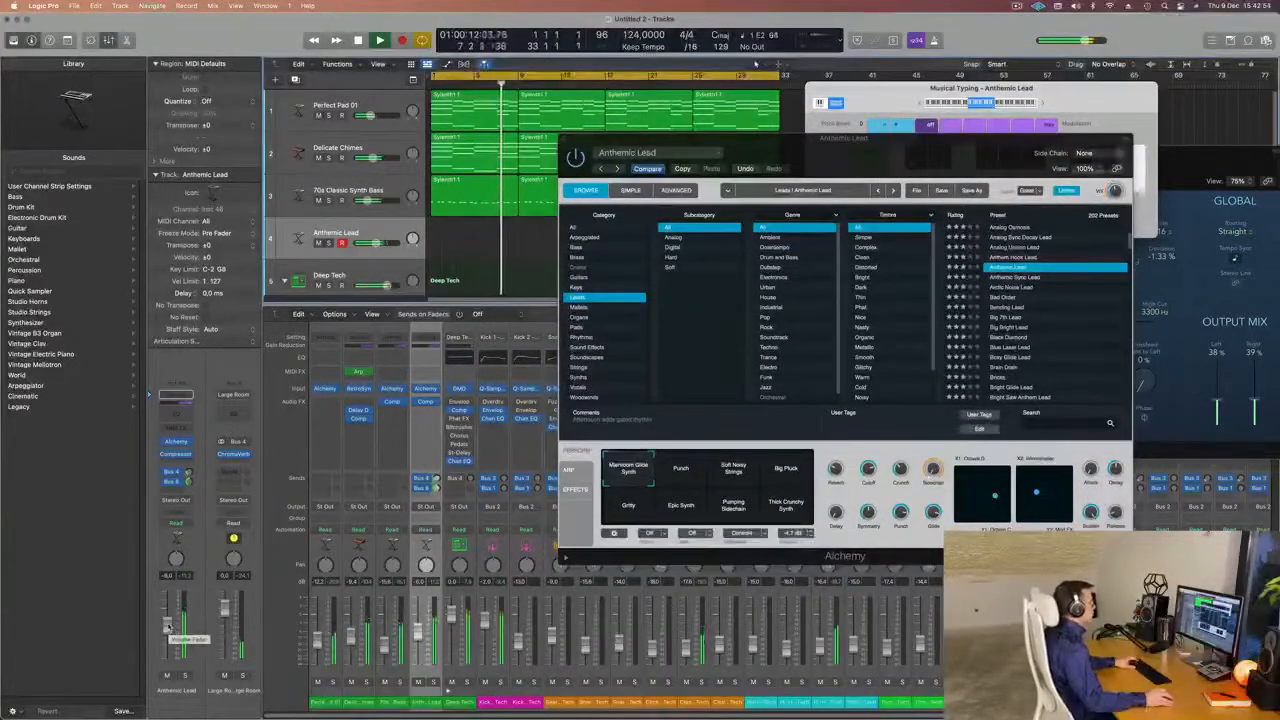
{"action": "left_click", "coordinate": [686, 474]}
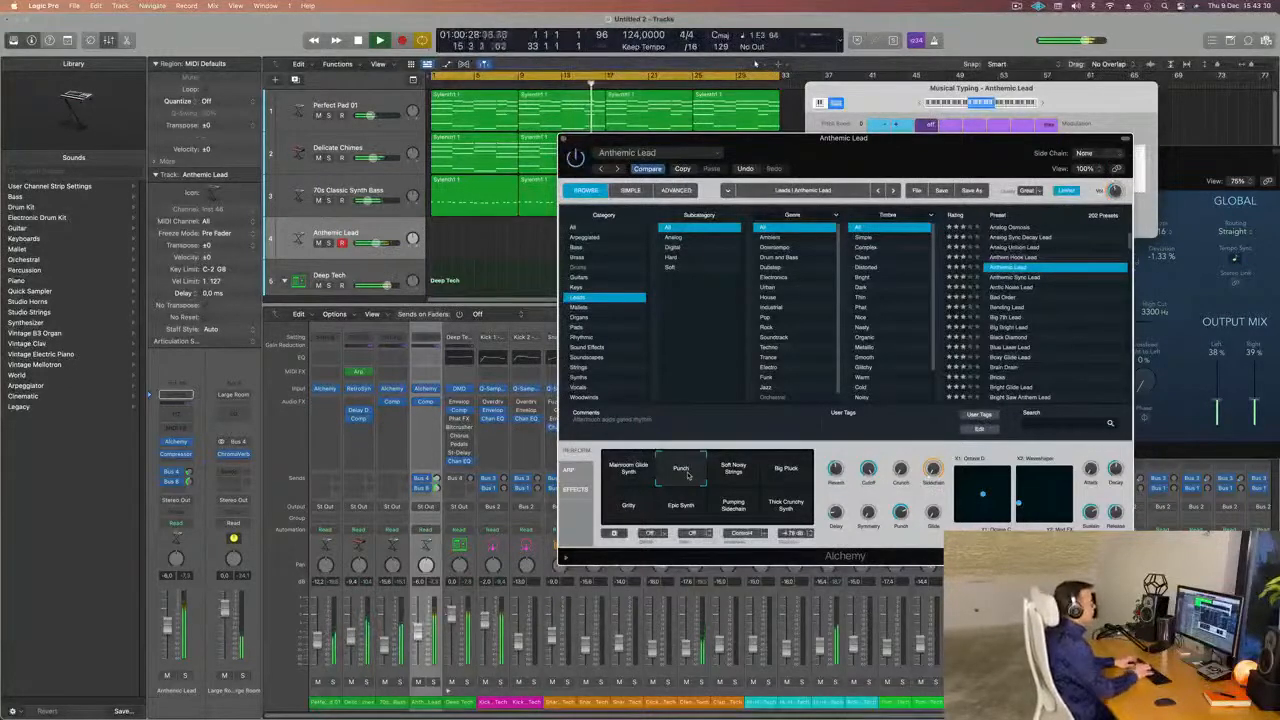
Audition the Leads presets Bad Order, Big Bright Lead, Black Diamond, Blue Laser Lead and Bricks.
{"action": "left_click", "coordinate": [1005, 298]}
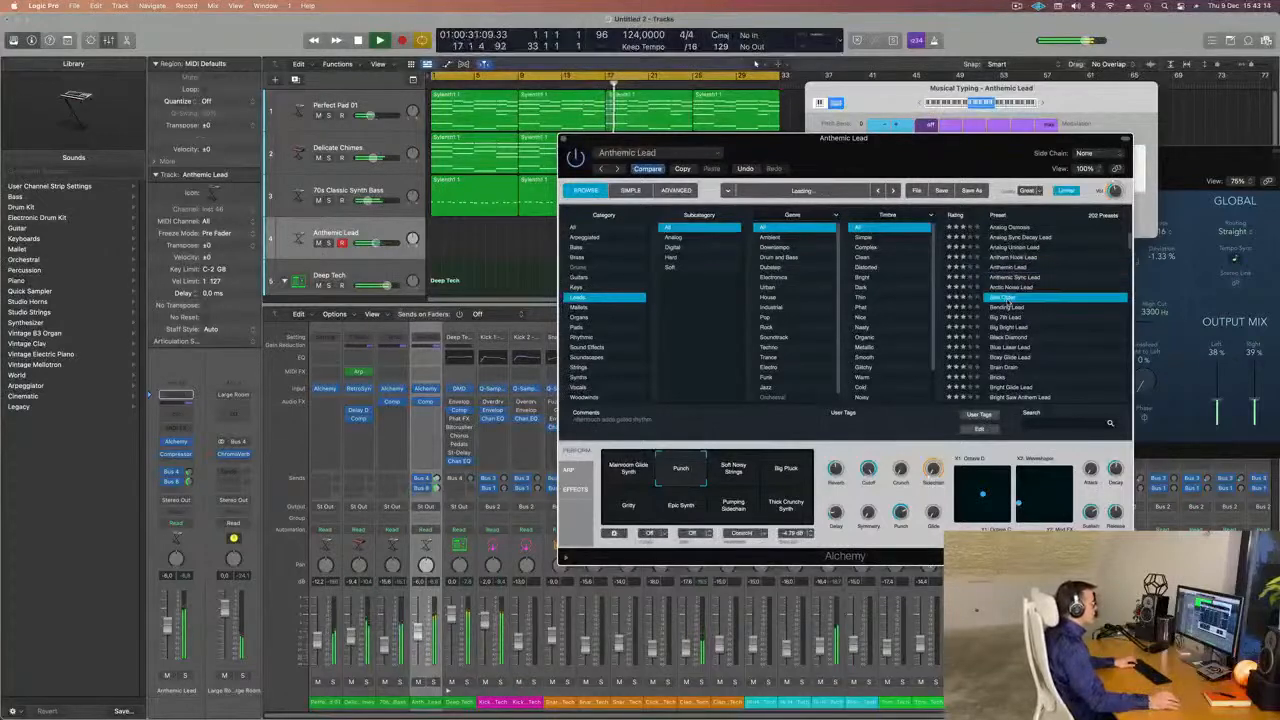
{"action": "scroll", "coordinate": [1012, 313], "scroll_direction": "down", "scroll_amount": 2}
{"action": "left_click", "coordinate": [1010, 308]}
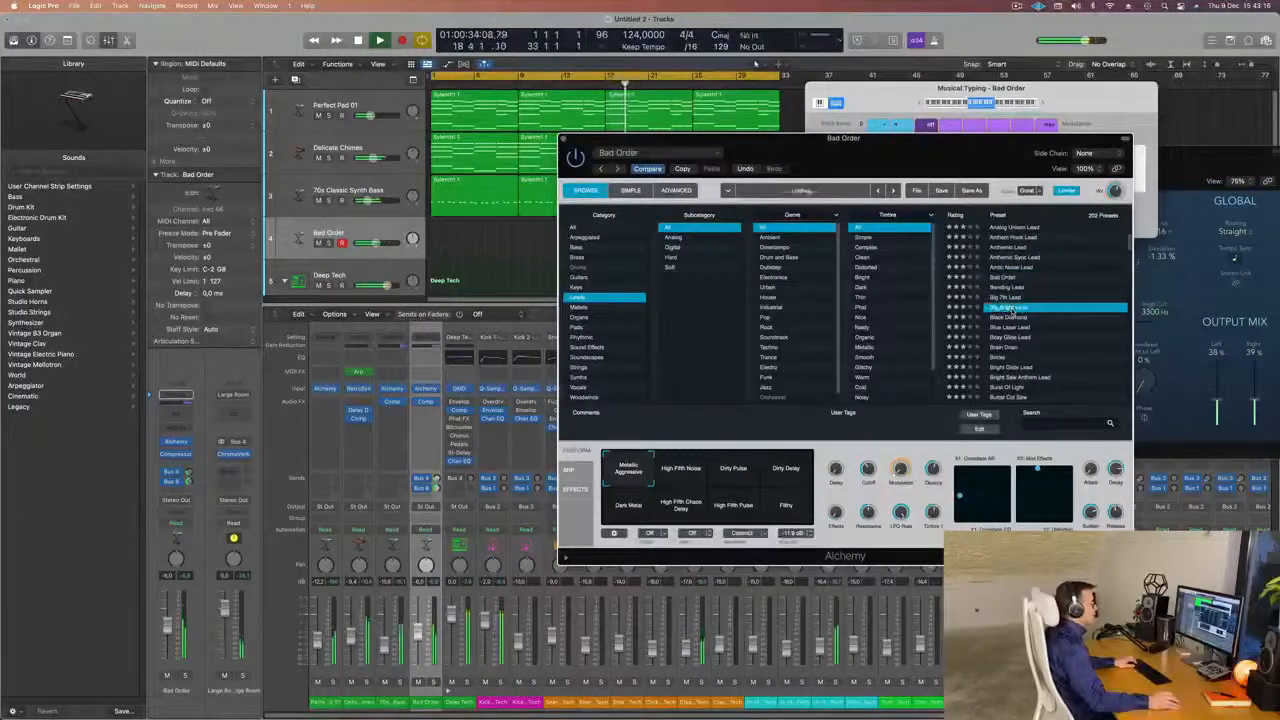
{"action": "left_click", "coordinate": [1008, 318]}
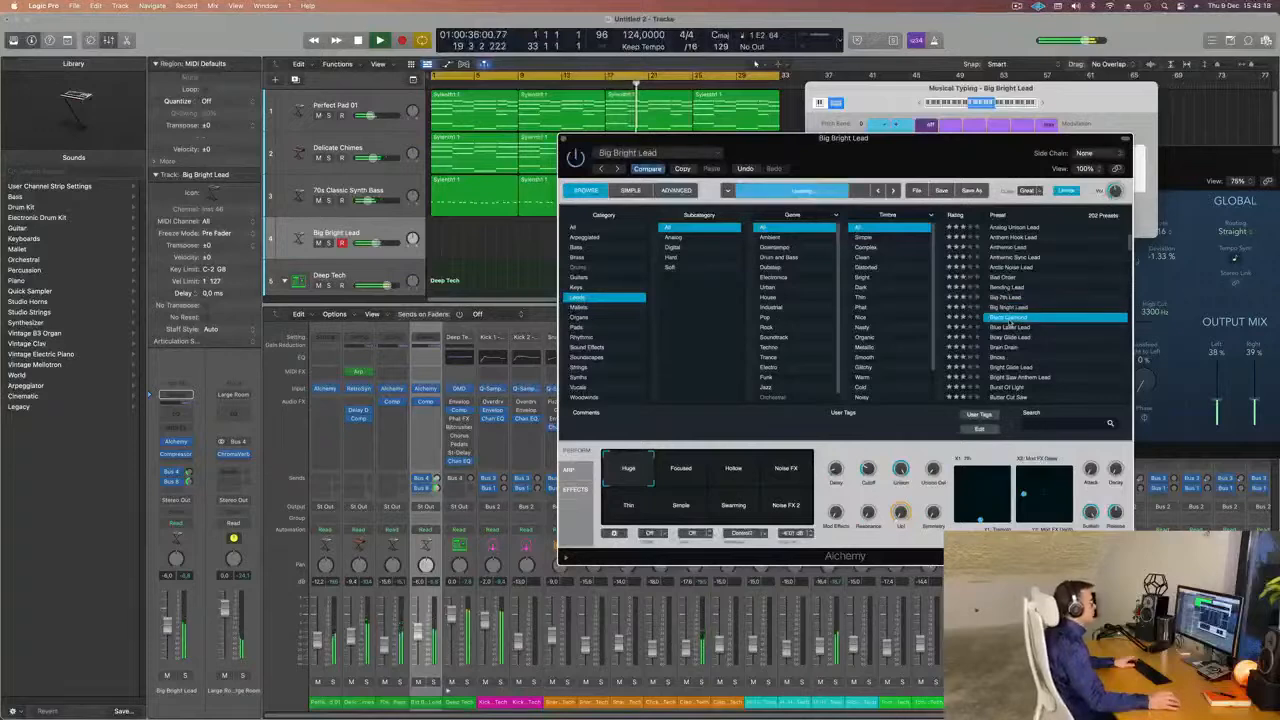
{"action": "scroll", "coordinate": [1034, 322], "scroll_direction": "down", "scroll_amount": 1}
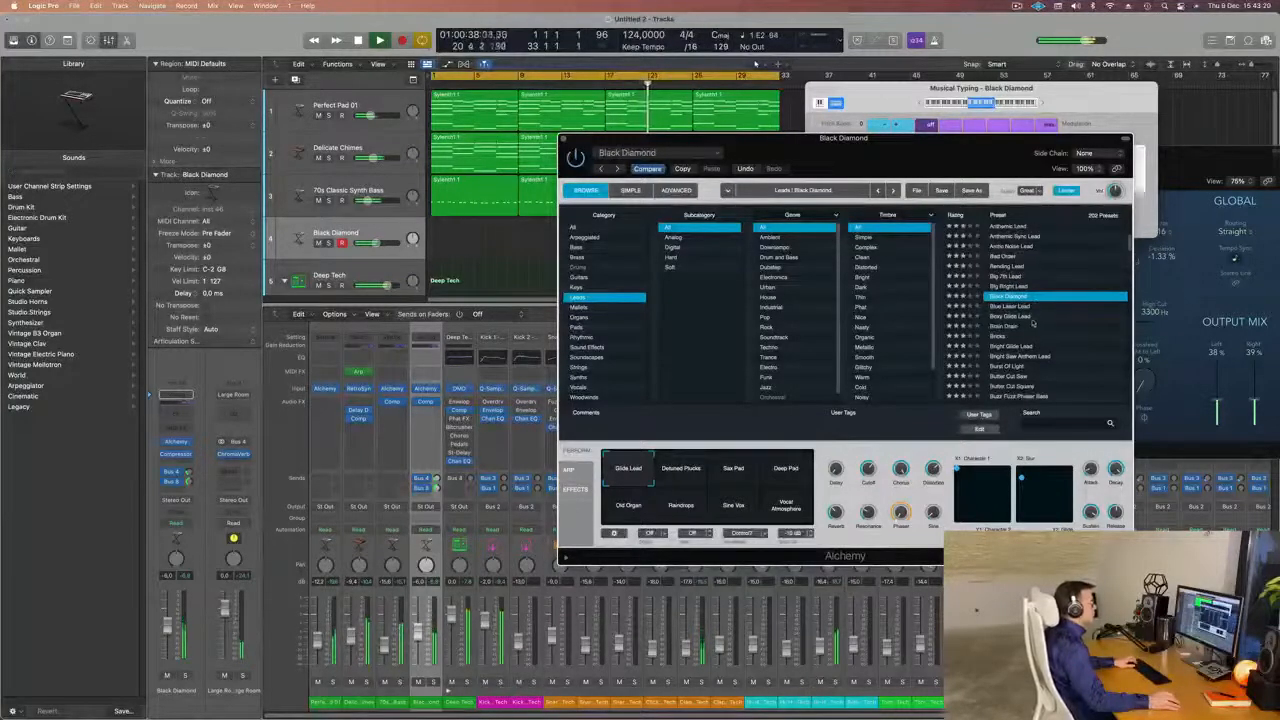
{"action": "left_click", "coordinate": [1021, 306]}
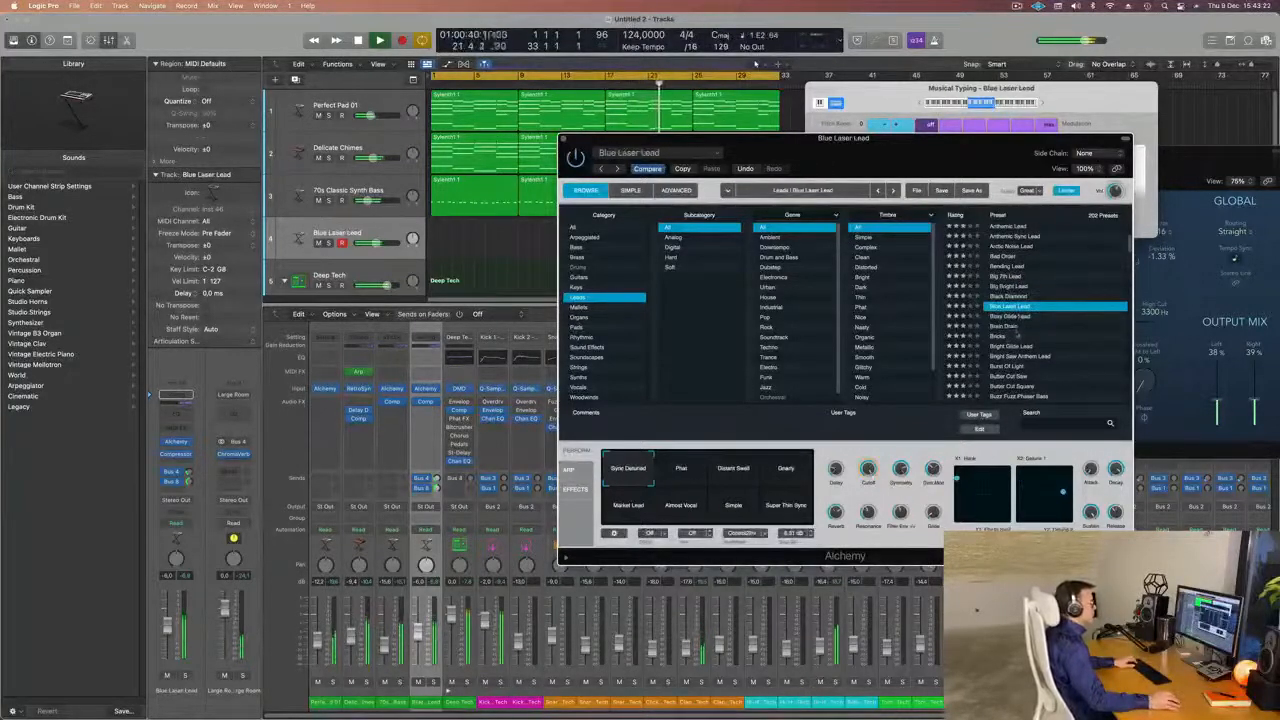
{"action": "left_click", "coordinate": [1032, 334]}
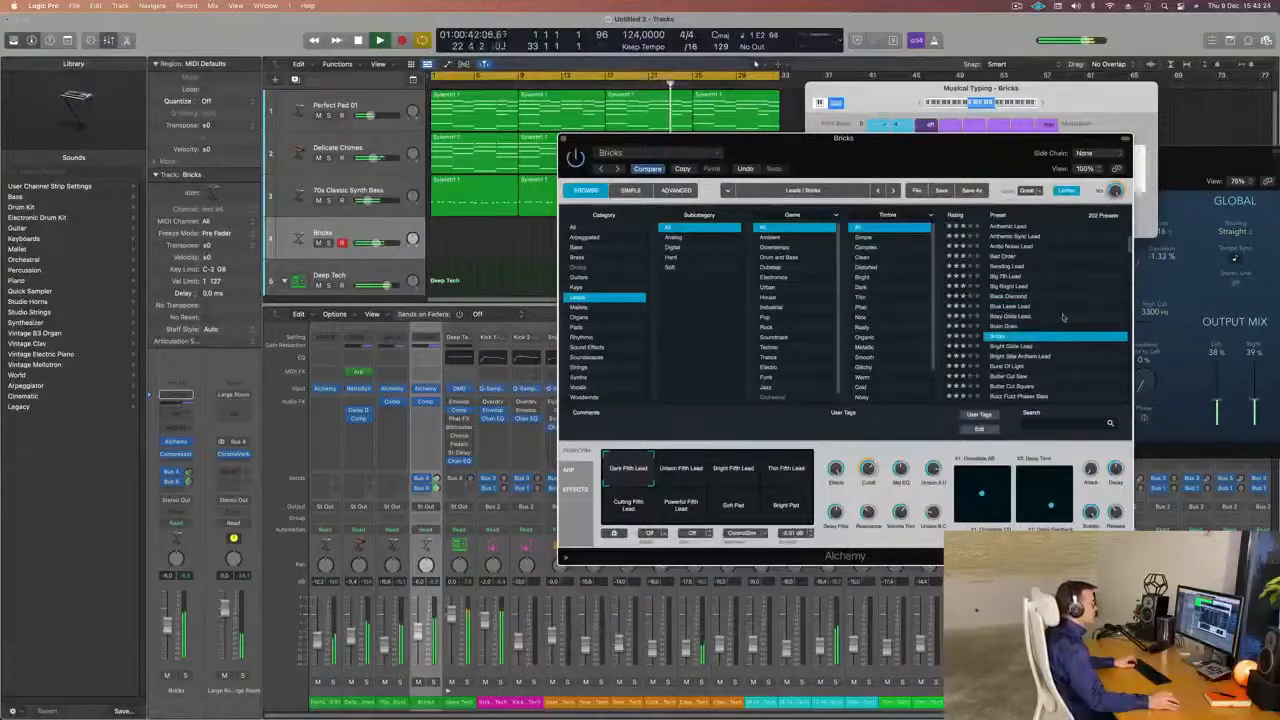
Load the Burst Of Light preset from the Leads category and raise the track volume.
{"action": "scroll", "coordinate": [1063, 318], "scroll_direction": "down", "scroll_amount": 2}
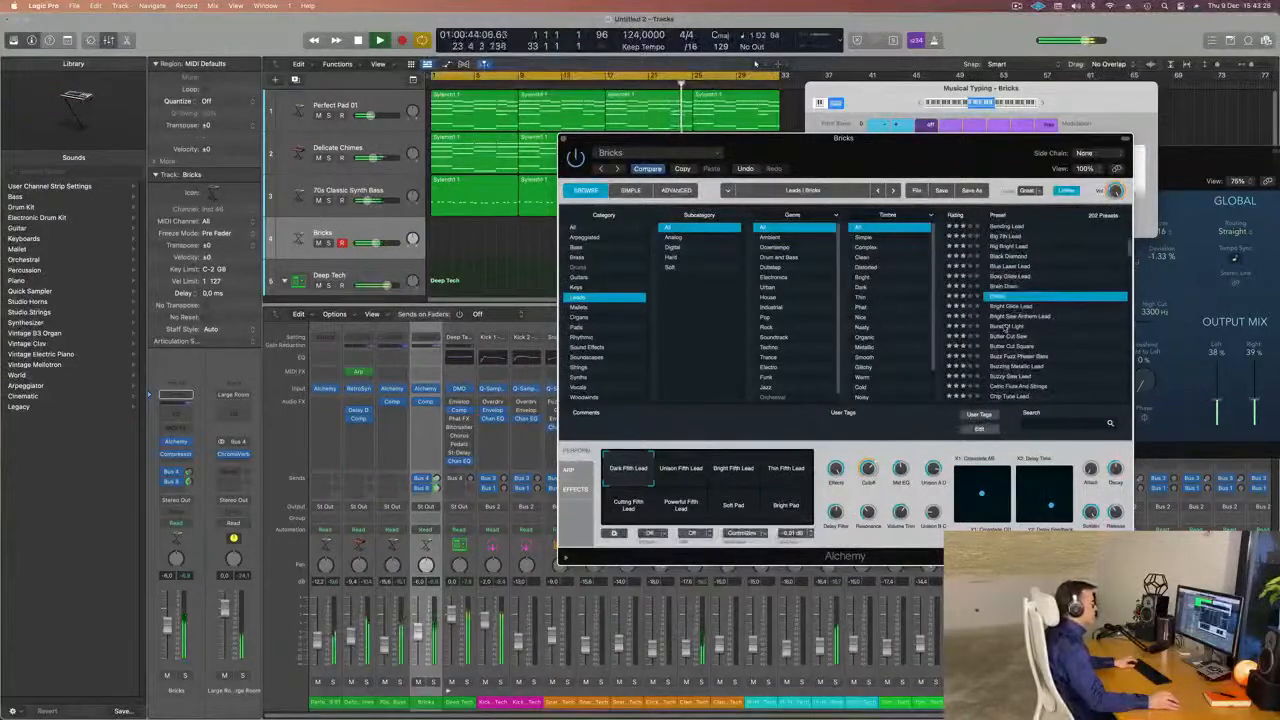
{"action": "left_click", "coordinate": [1020, 326]}
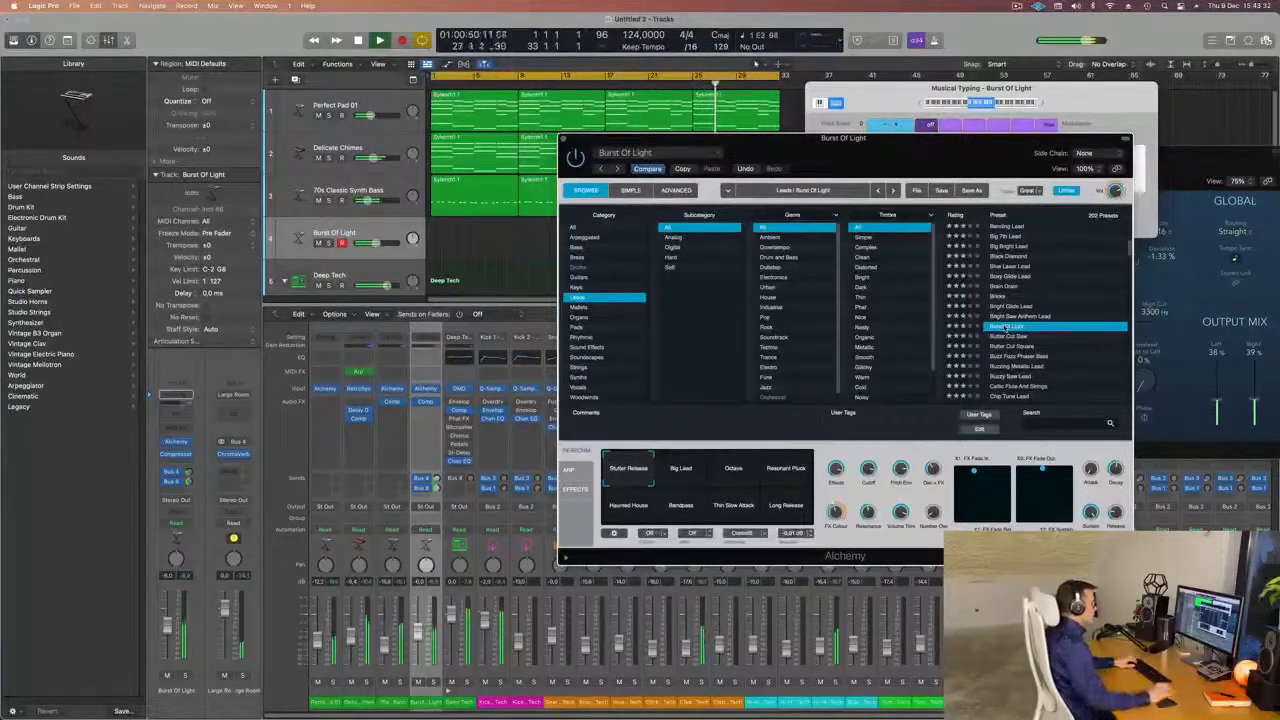
{"action": "scroll", "coordinate": [1040, 346], "scroll_direction": "down", "scroll_amount": 2}
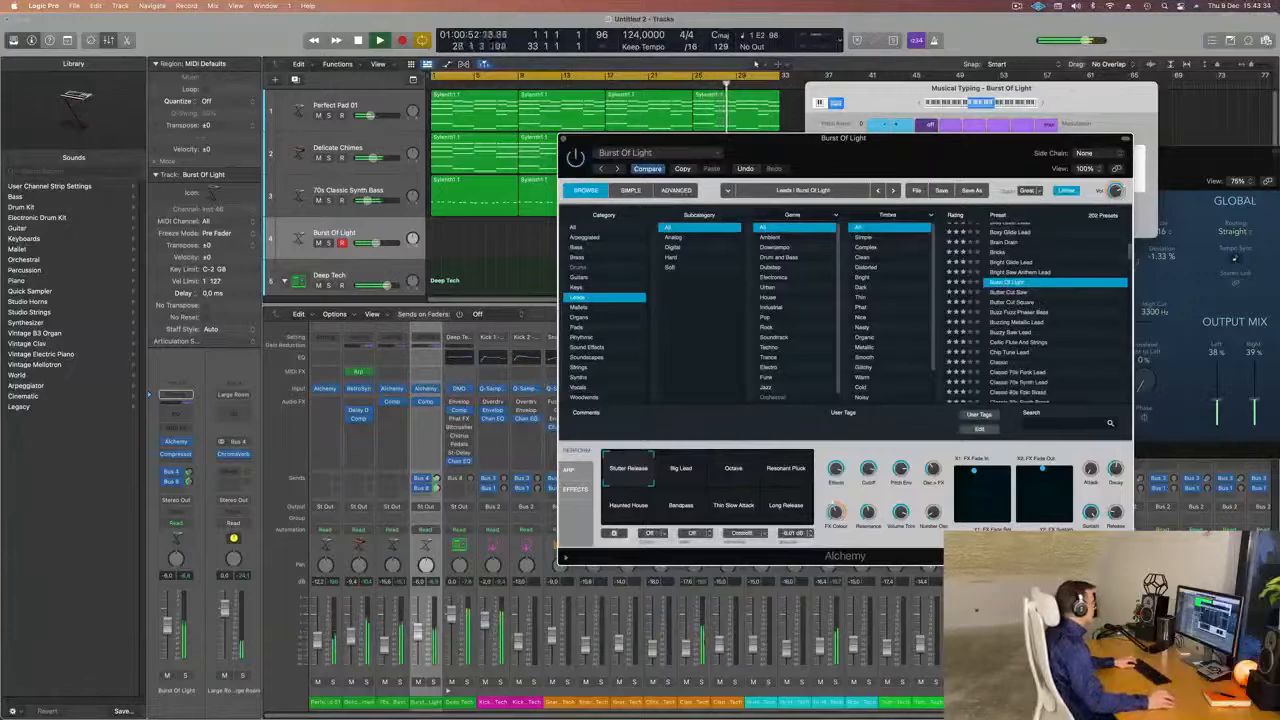
{"action": "left_click_drag", "start_coordinate": [377, 243], "coordinate": [386, 243]}
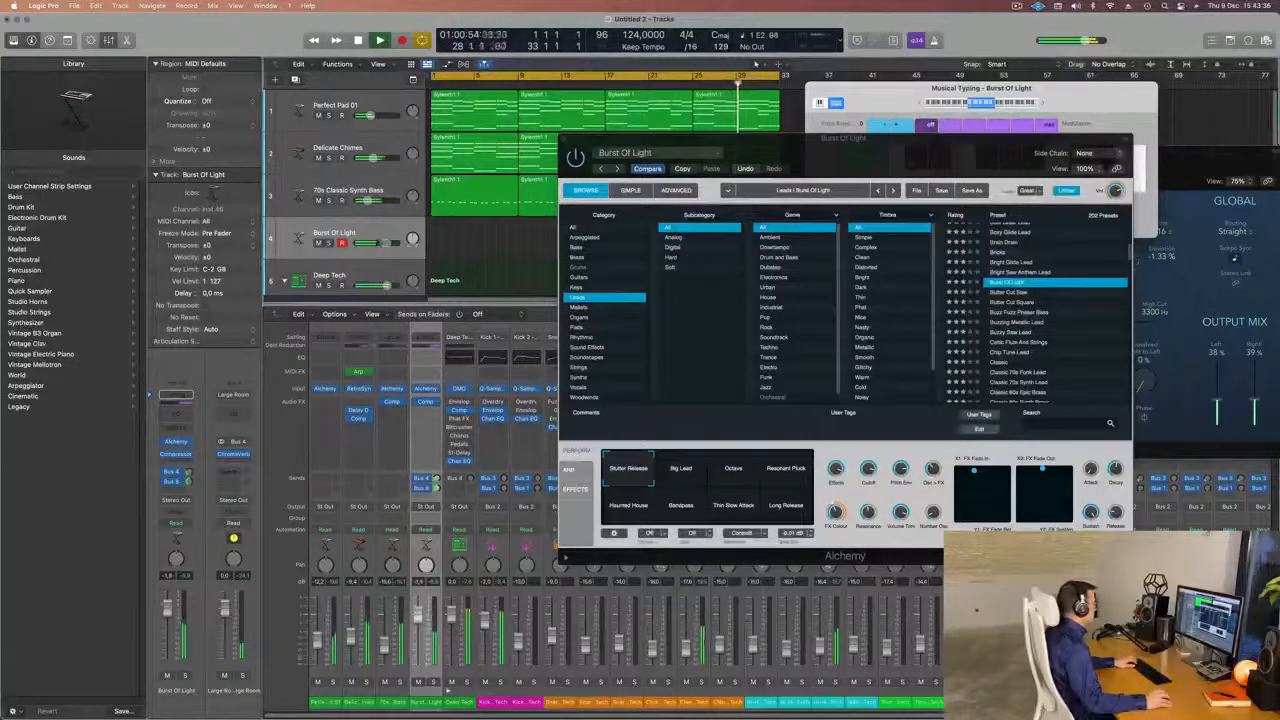
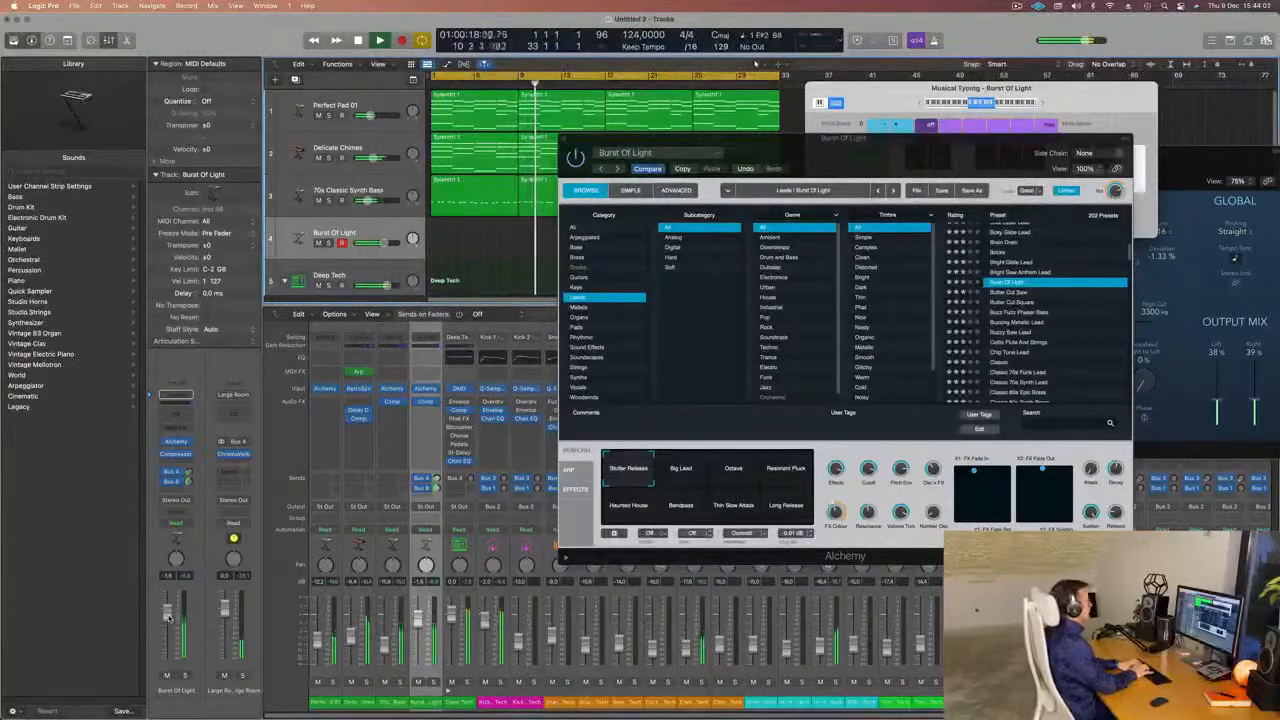
Record a lead part on the Burst Of Light track during playback, from about bar 11 to bar 21.
{"action": "key", "text": "r"}
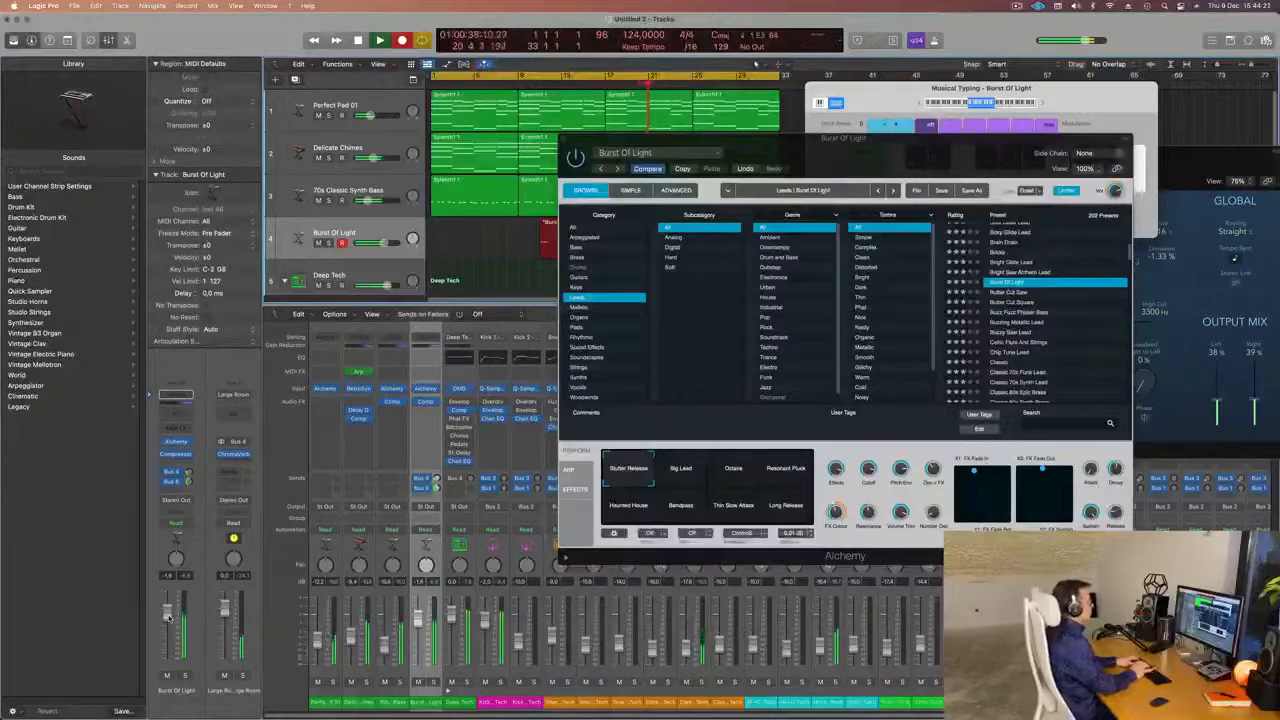
{"action": "key", "text": "space"}
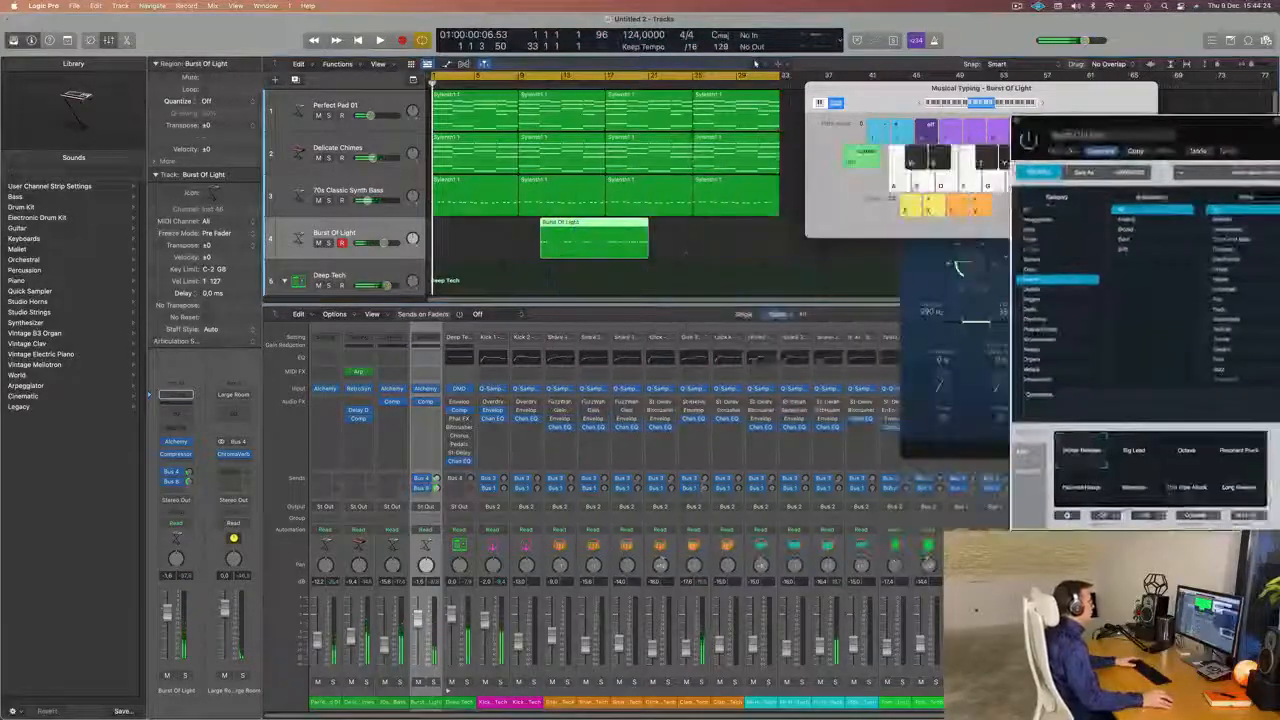
Split the recorded lead region, delete all but its last four bars, and move the remaining piece to bar 1.
{"action": "left_click_drag", "start_coordinate": [802, 157], "coordinate": [1255, 139]}
{"action": "left_click", "coordinate": [603, 226]}
{"action": "double_click", "coordinate": [604, 226]}
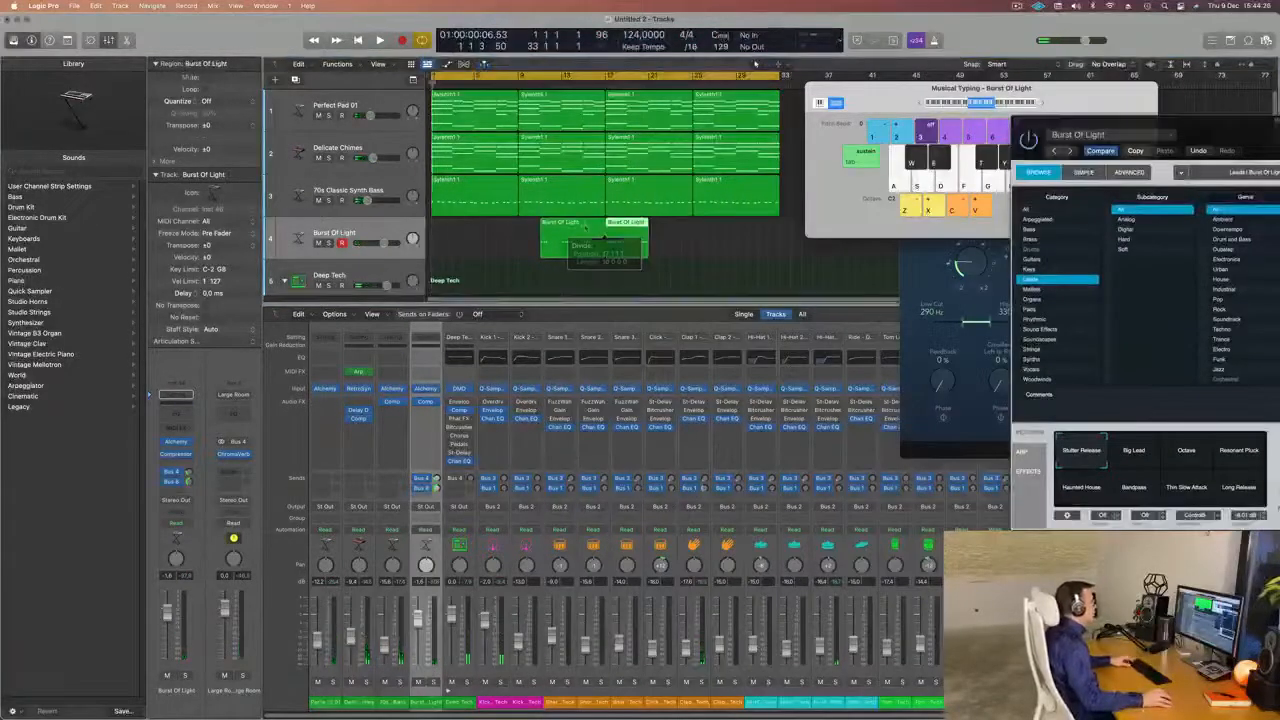
{"action": "left_click", "coordinate": [590, 229]}
{"action": "key", "text": "BackSpace"}
{"action": "left_click_drag", "start_coordinate": [618, 226], "coordinate": [445, 230]}
{"action": "key", "text": "space"}
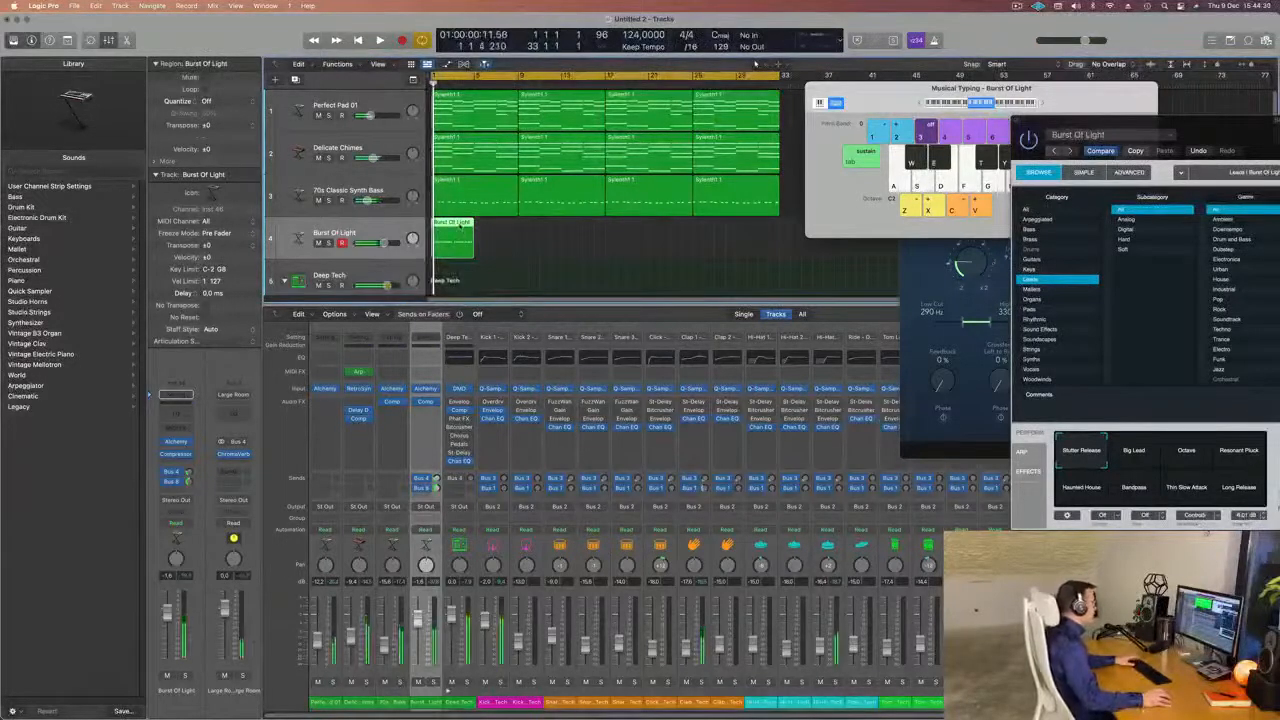
Open the four-bar lead region in the Piano Roll and examine its note timing during playback.
{"action": "double_click", "coordinate": [460, 227]}
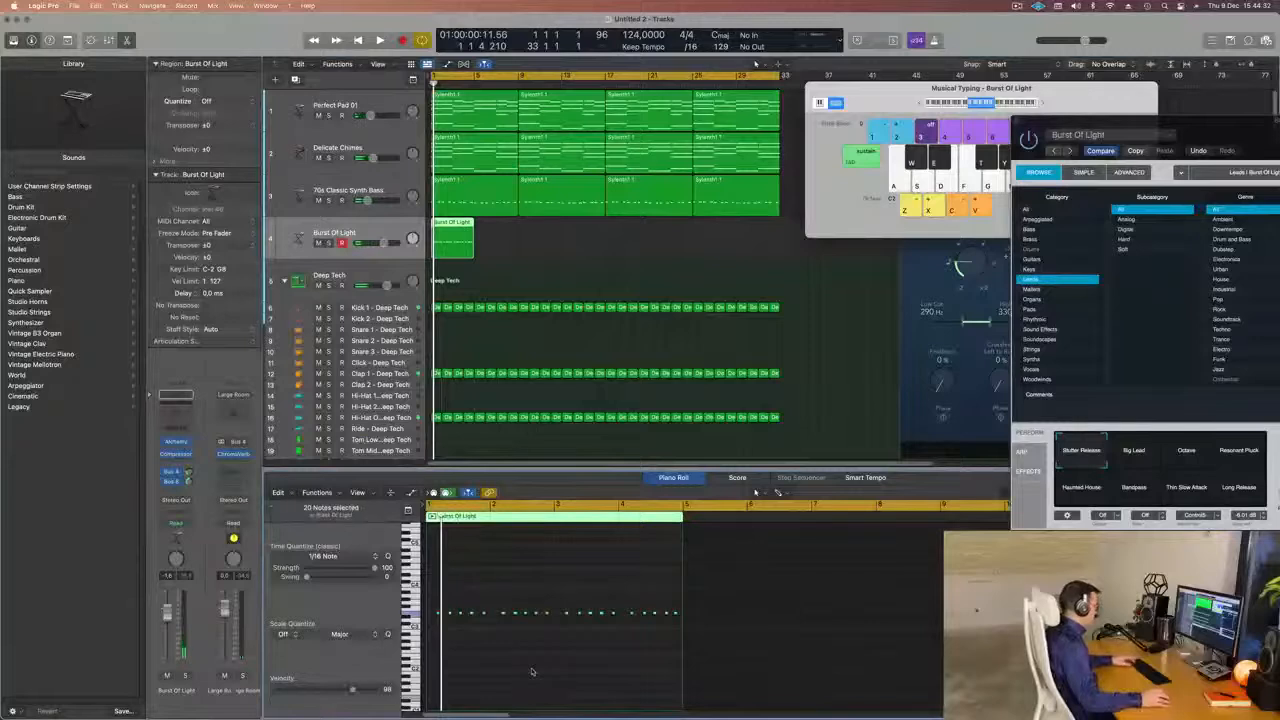
{"action": "key", "text": "space"}
{"action": "scroll", "coordinate": [523, 673], "scroll_direction": "up", "scroll_amount": 5}
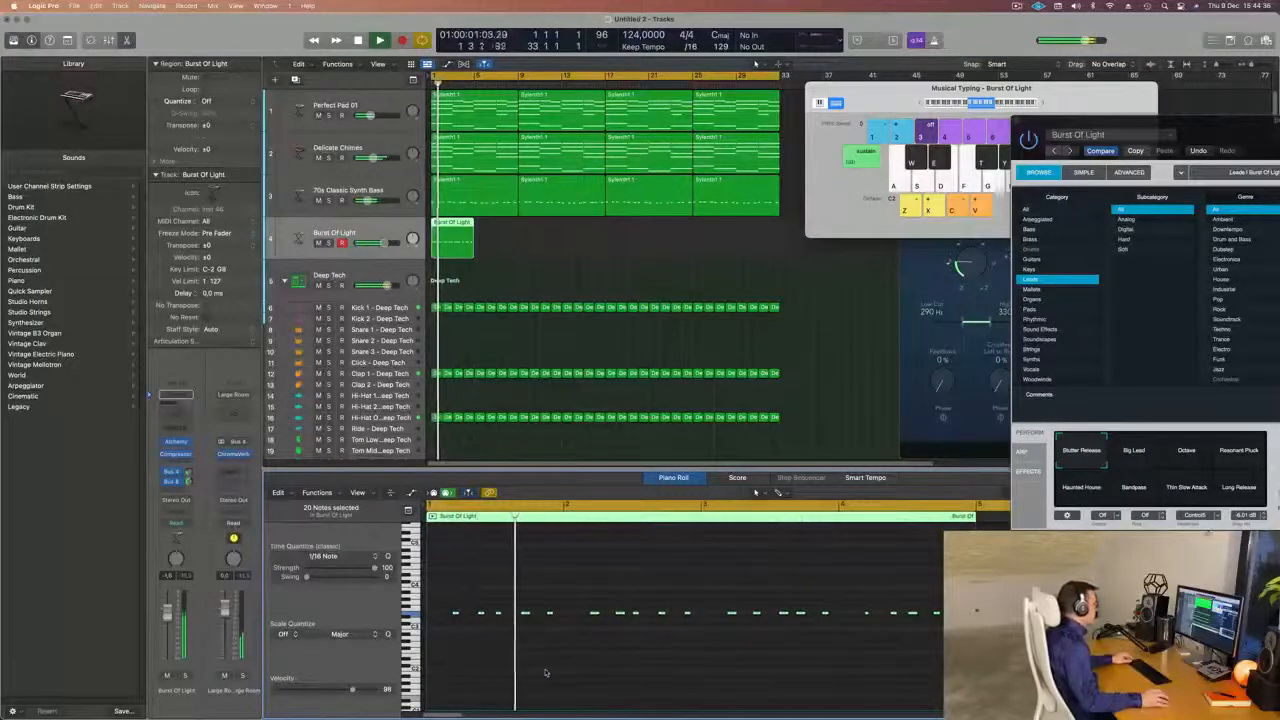
{"action": "scroll", "coordinate": [545, 673], "scroll_direction": "down", "scroll_amount": 1}
{"action": "scroll", "coordinate": [545, 672], "scroll_direction": "down", "scroll_amount": 3}
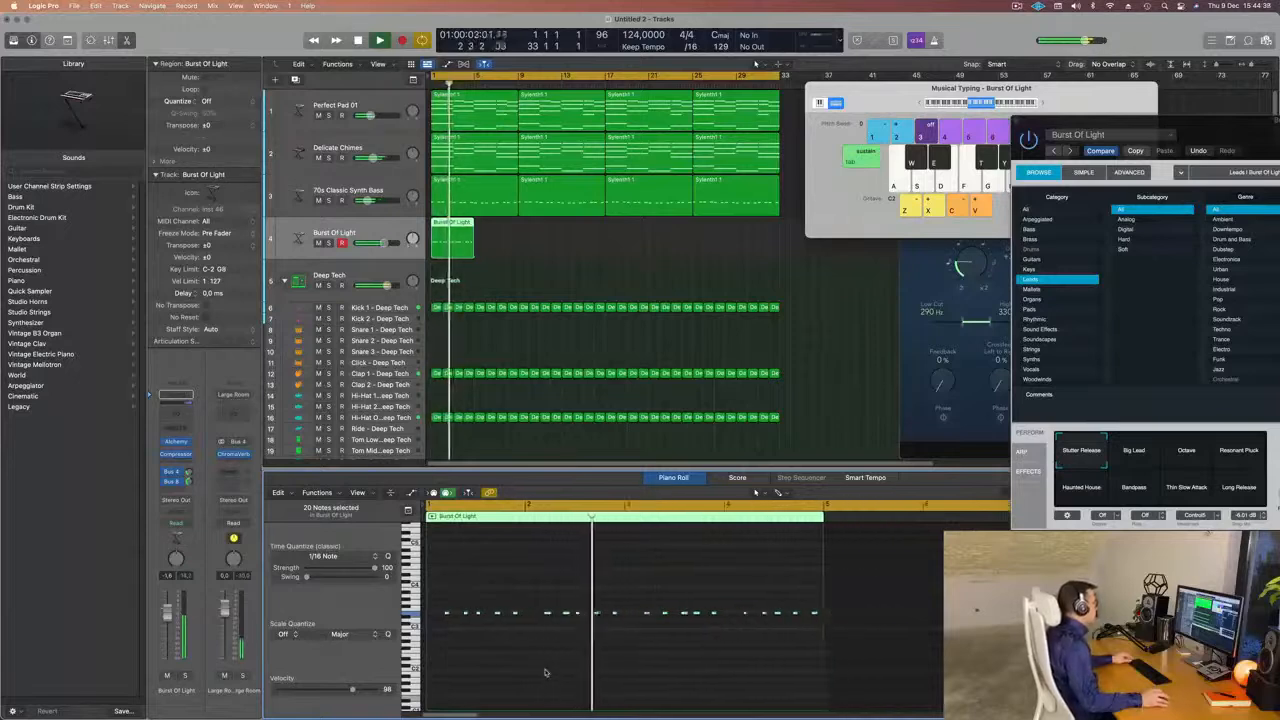
{"action": "scroll", "coordinate": [545, 671], "scroll_direction": "down", "scroll_amount": 2}
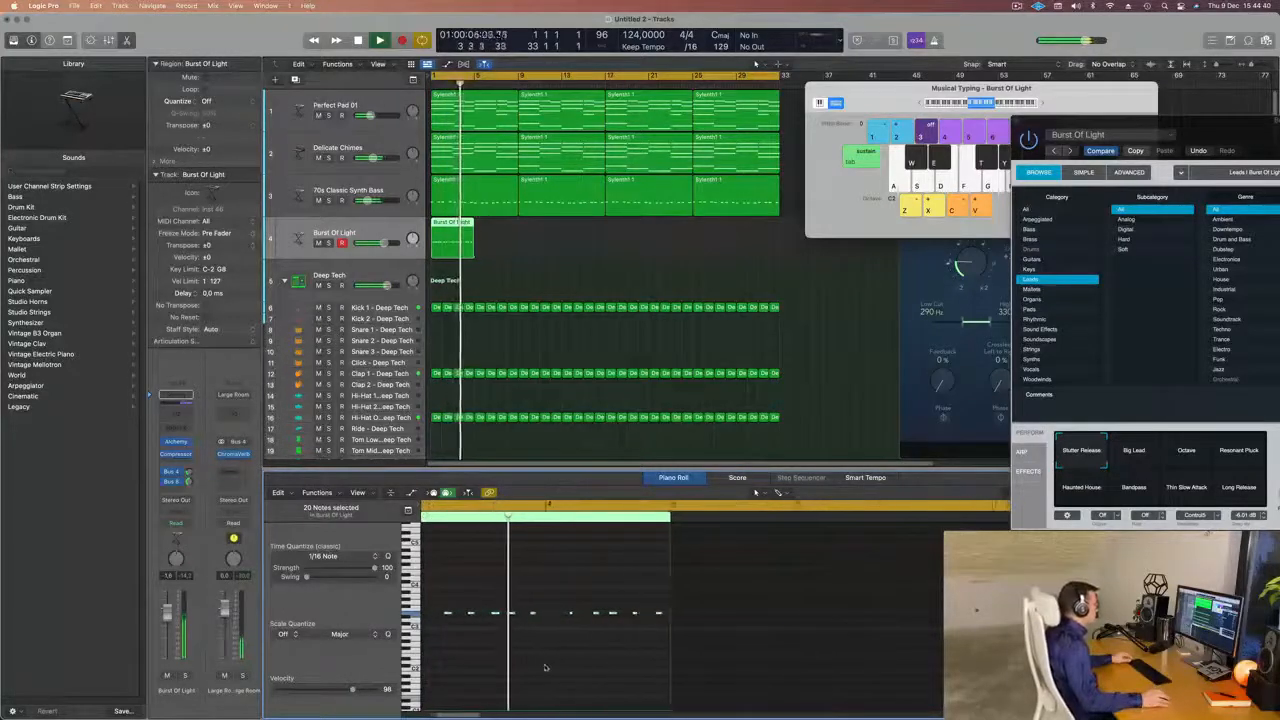
{"action": "scroll", "coordinate": [560, 666], "scroll_direction": "up", "scroll_amount": 5}
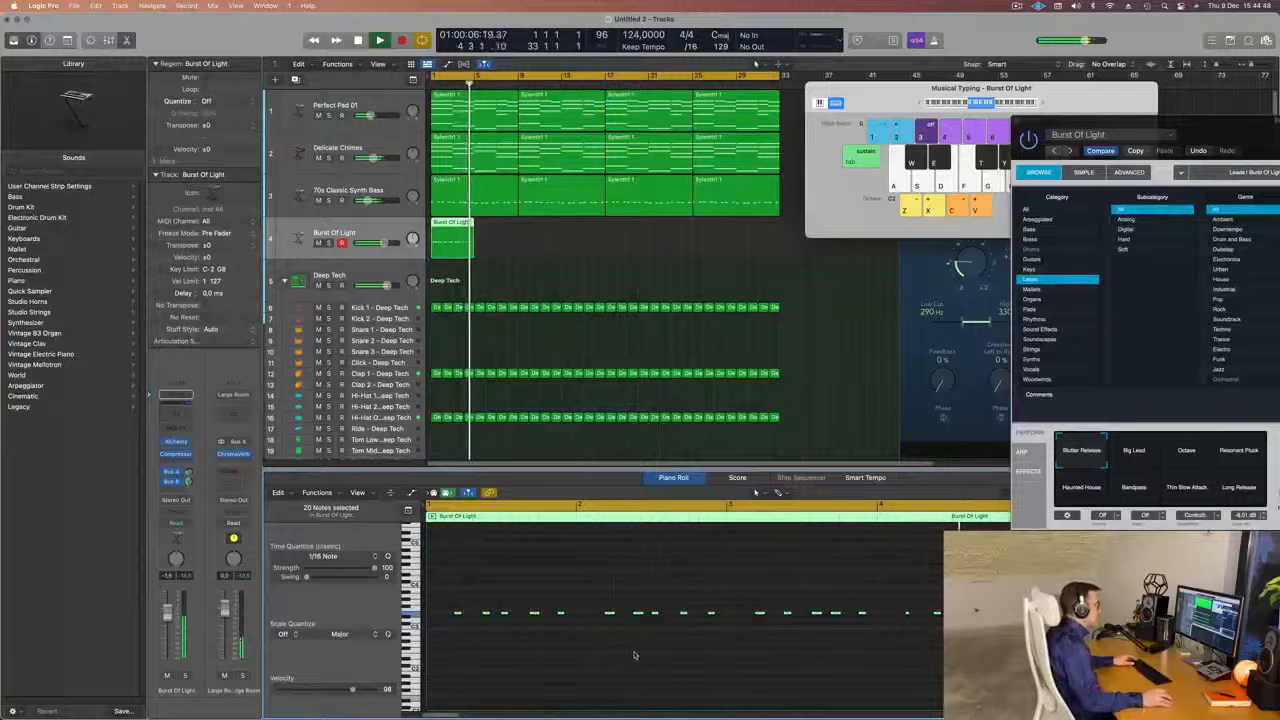
{"action": "key", "text": "space"}
Split the lead region at bar 3, delete its second half, and restart playback from the beginning.
{"action": "left_click", "coordinate": [530, 222]}
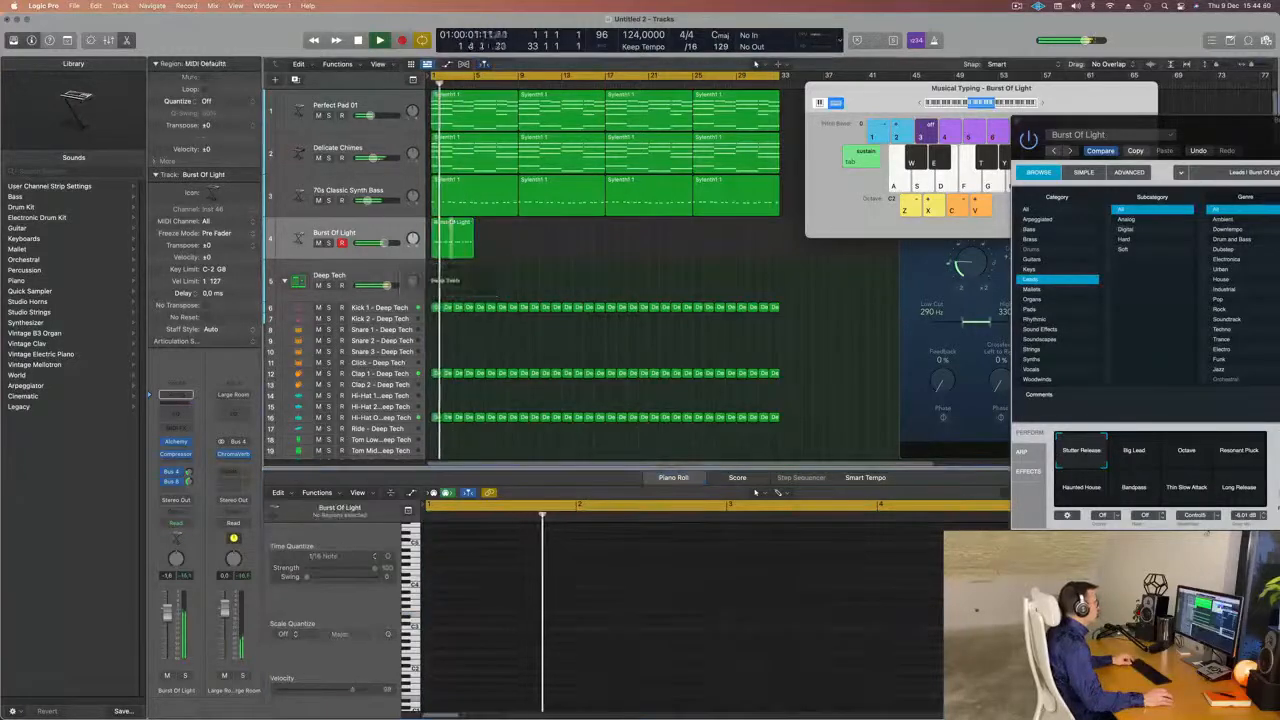
{"action": "left_click", "coordinate": [452, 222]}
{"action": "key", "text": "Delete"}
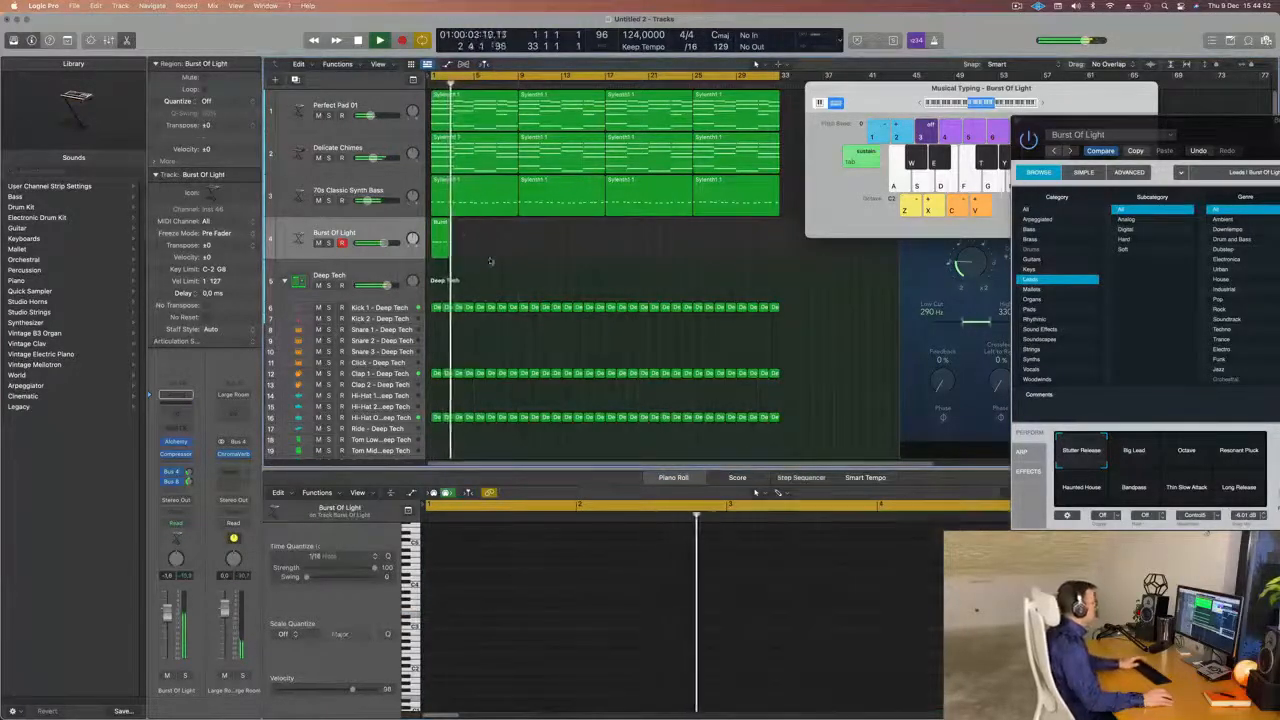
{"action": "key", "text": "Return"}
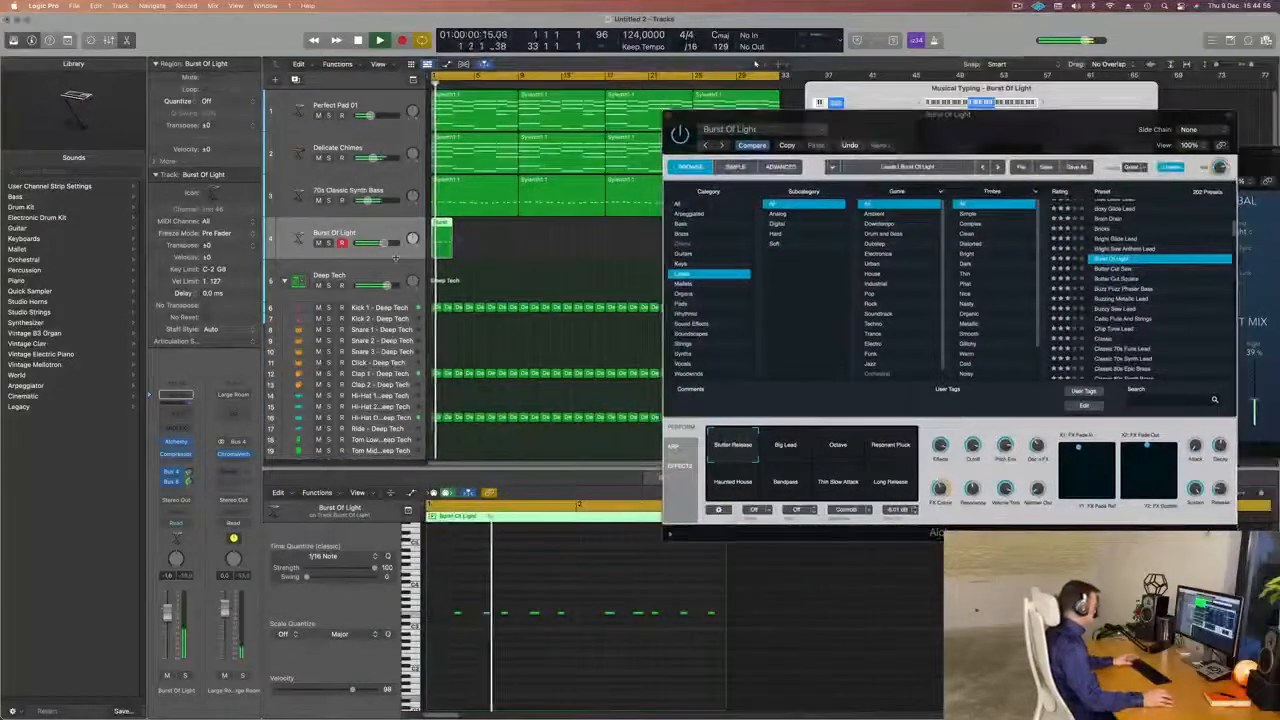
Repeat the two-bar lead region along its track to fill the 32-bar arrangement.
{"action": "key", "text": "super+r"}
{"action": "key", "text": "super+r"}
{"action": "key", "text": "super+r"}
{"action": "key", "text": "super+r"}
{"action": "key", "text": "super+r"}
{"action": "key", "text": "super+r"}
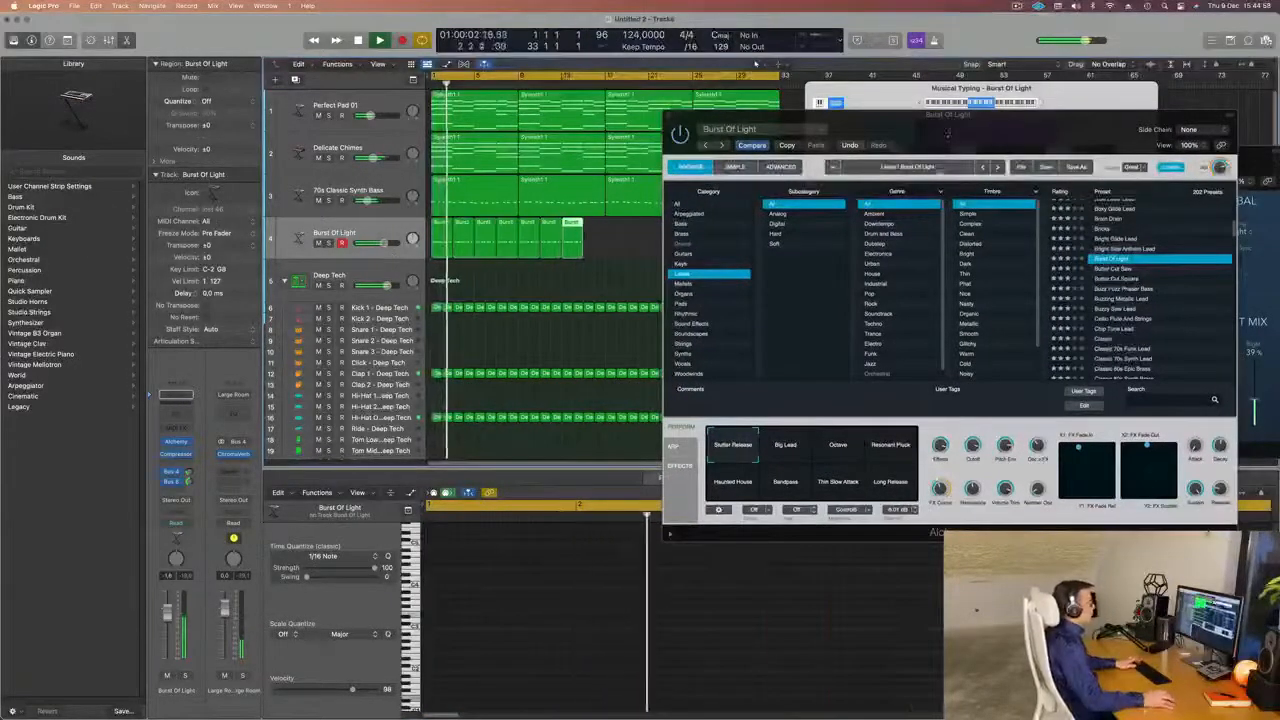
{"action": "left_click_drag", "start_coordinate": [718, 115], "coordinate": [711, 290]}
{"action": "key", "text": "super+r"}
{"action": "key", "text": "super+r"}
{"action": "key", "text": "super+r"}
{"action": "key", "text": "super+r"}
{"action": "key", "text": "super+r"}
{"action": "key", "text": "super+r"}
{"action": "key", "text": "super+r"}
{"action": "key", "text": "super+r"}
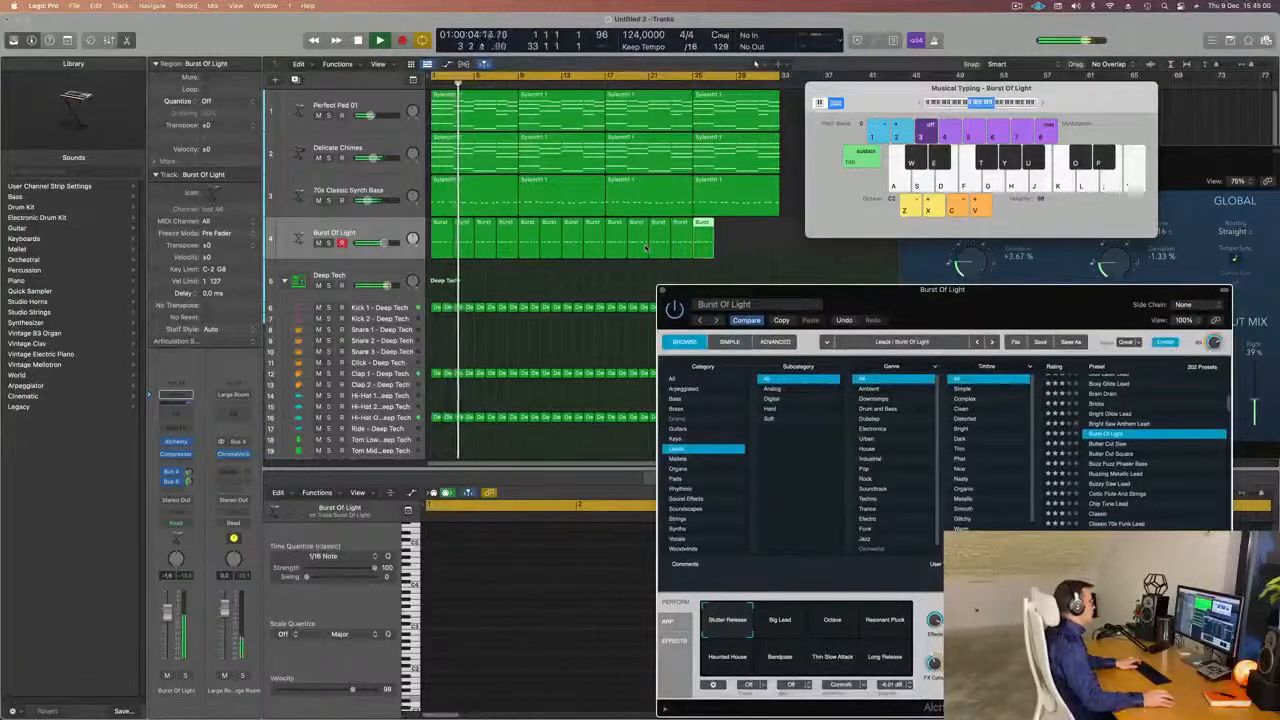
Audition the Leads presets Buzz Fuzz Phaser Bass, Buzzy Saw Lead, Celtic Flute And Strings and Chip Tune Lead on the repeated part.
{"action": "left_click_drag", "start_coordinate": [894, 300], "coordinate": [679, 164]}
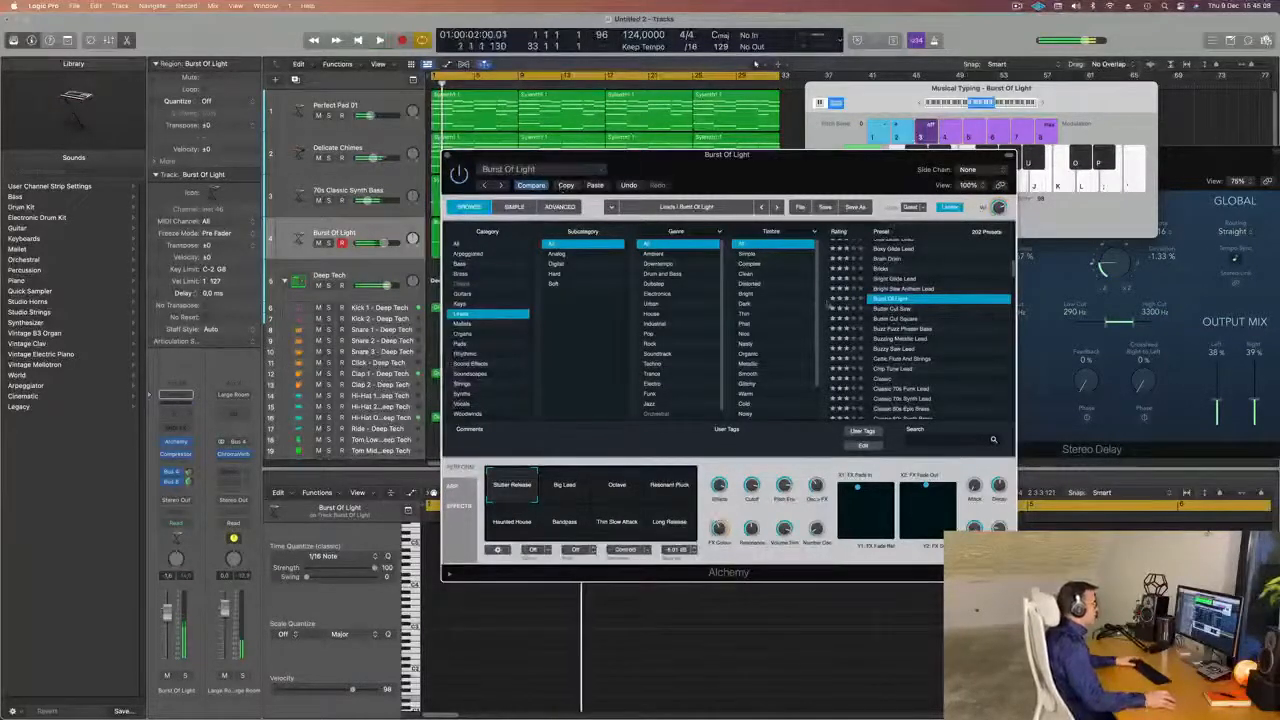
{"action": "left_click", "coordinate": [905, 328]}
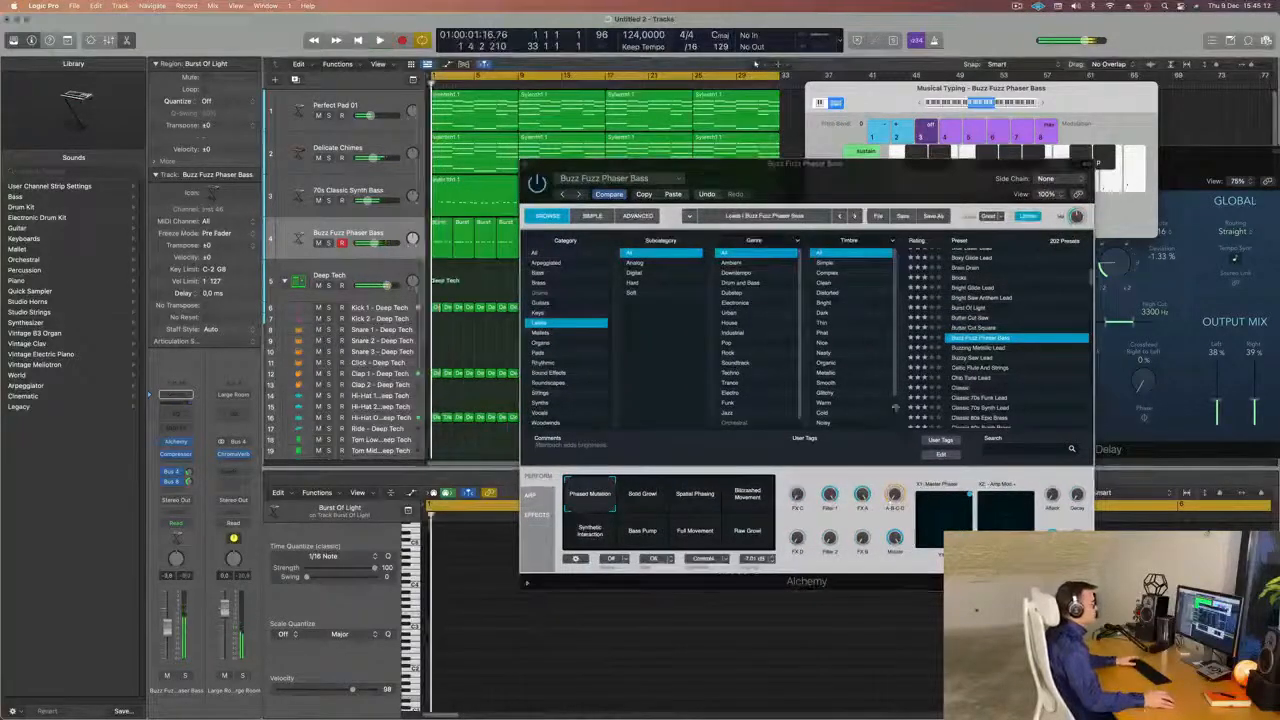
{"action": "left_click", "coordinate": [985, 357]}
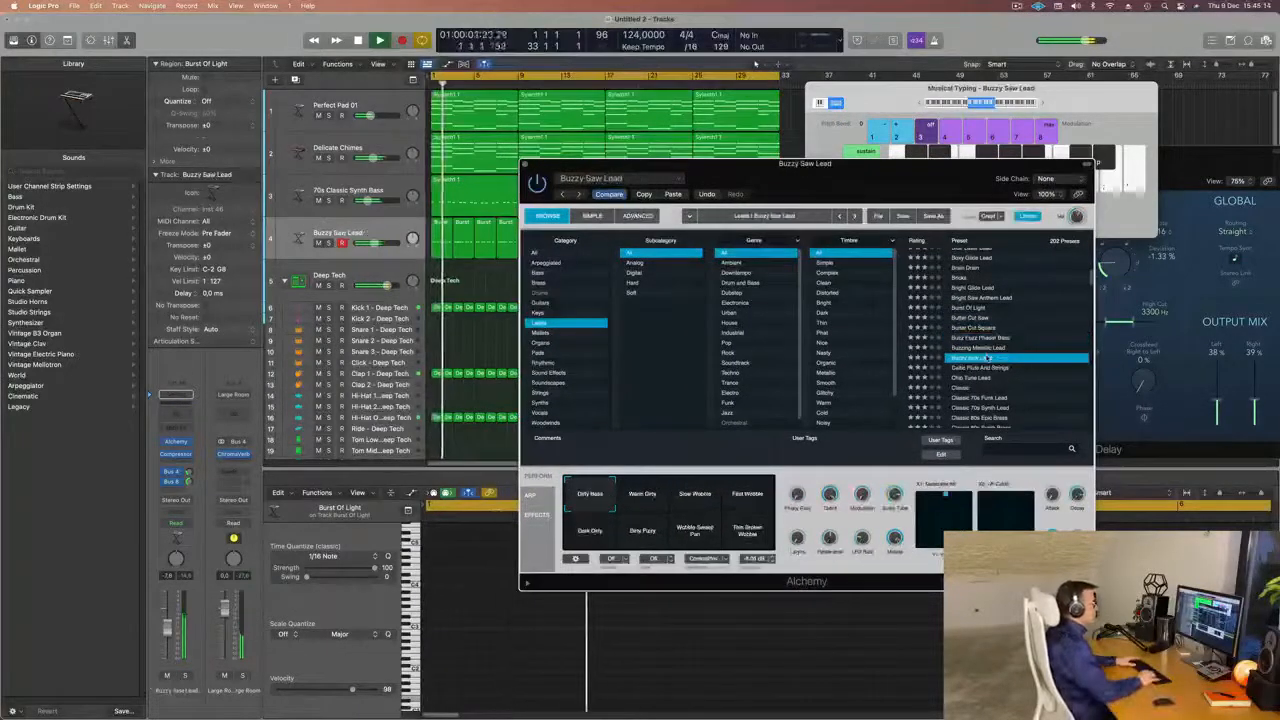
{"action": "key", "text": "Down"}
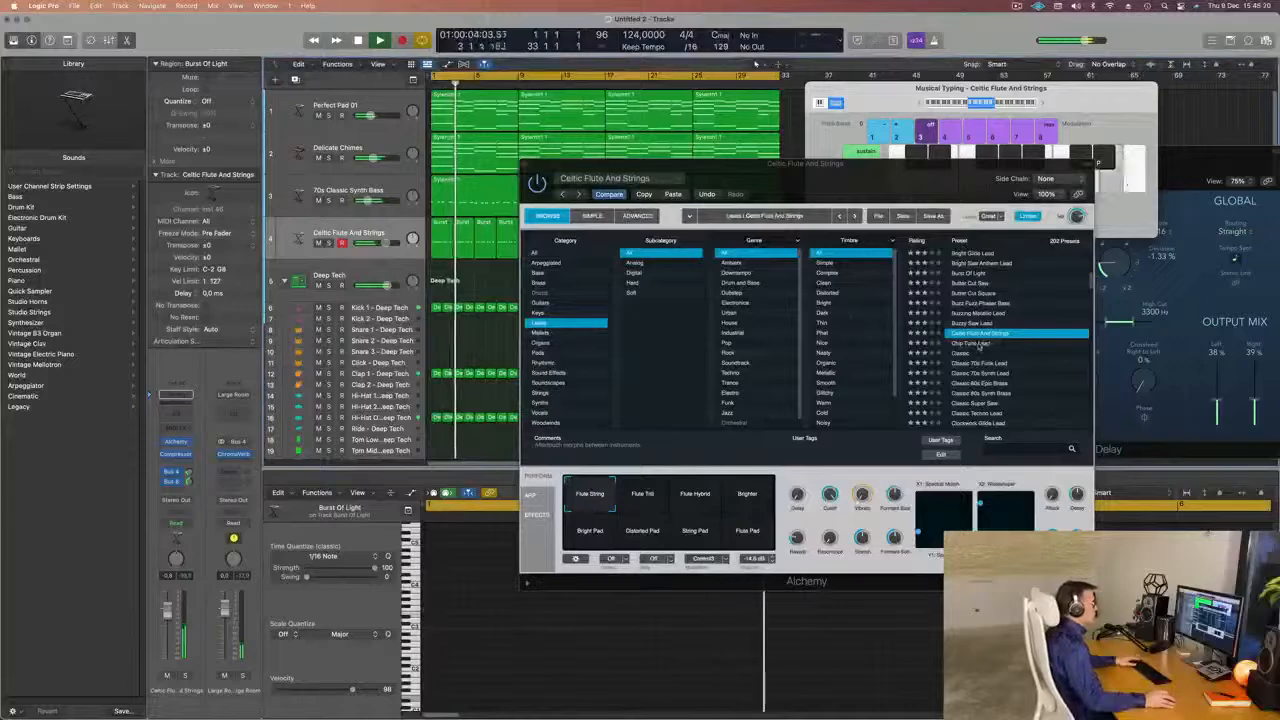
{"action": "key", "text": "Down"}
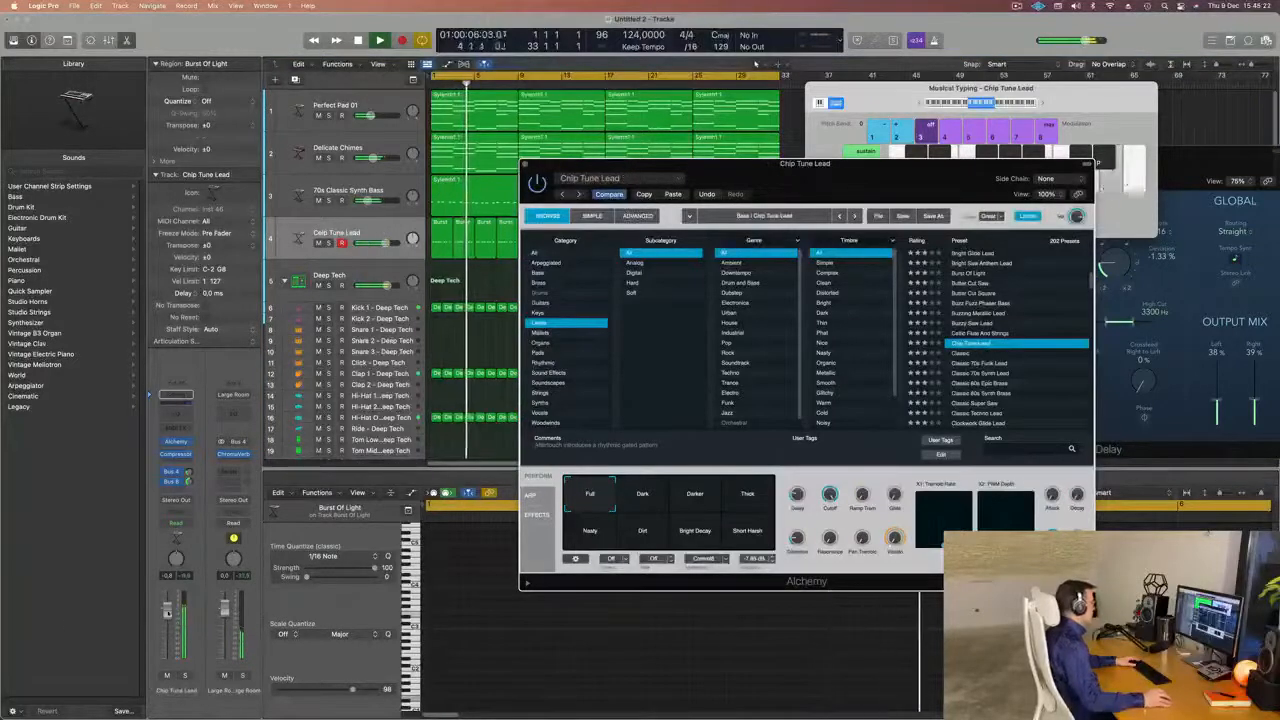
Audition the presets Classic 80s Epic Brass, Classic Super Saw and Clockwork Glide Lead on the lead track.
{"action": "key", "text": "Down"}
{"action": "key", "text": "Down"}
{"action": "key", "text": "Down"}
{"action": "key", "text": "Down"}
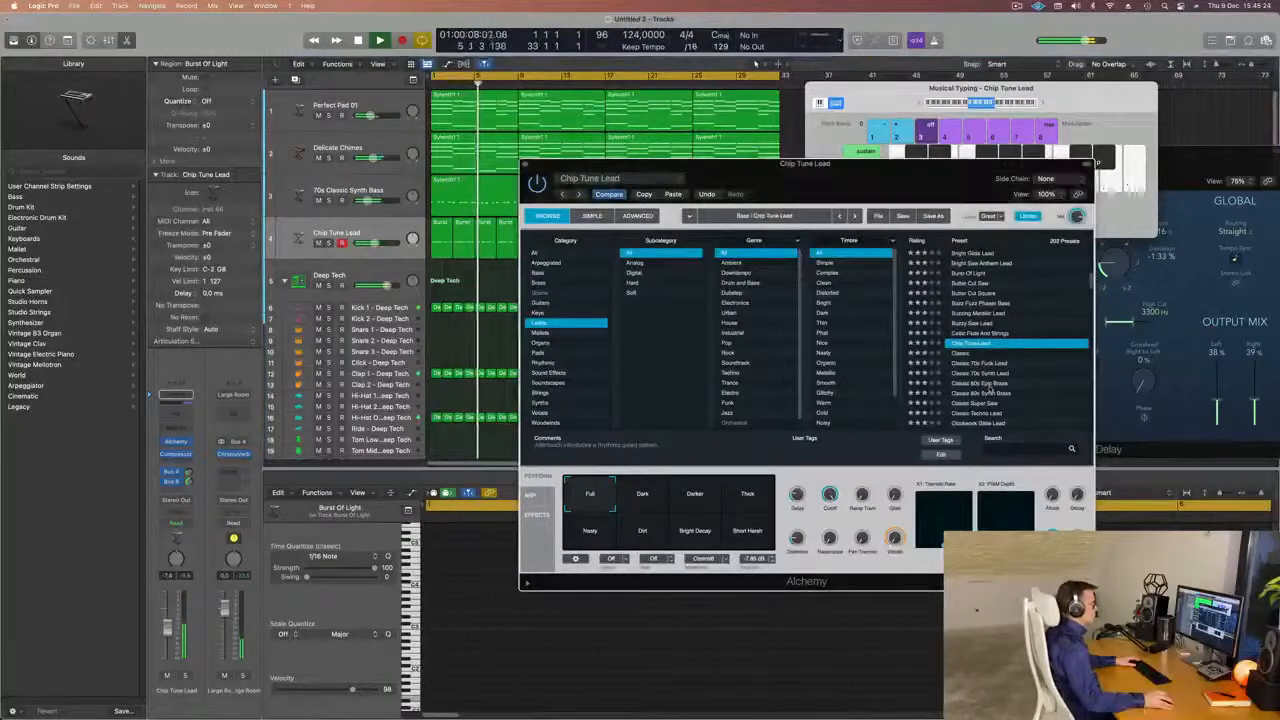
{"action": "scroll", "coordinate": [988, 388], "scroll_direction": "down", "scroll_amount": 1}
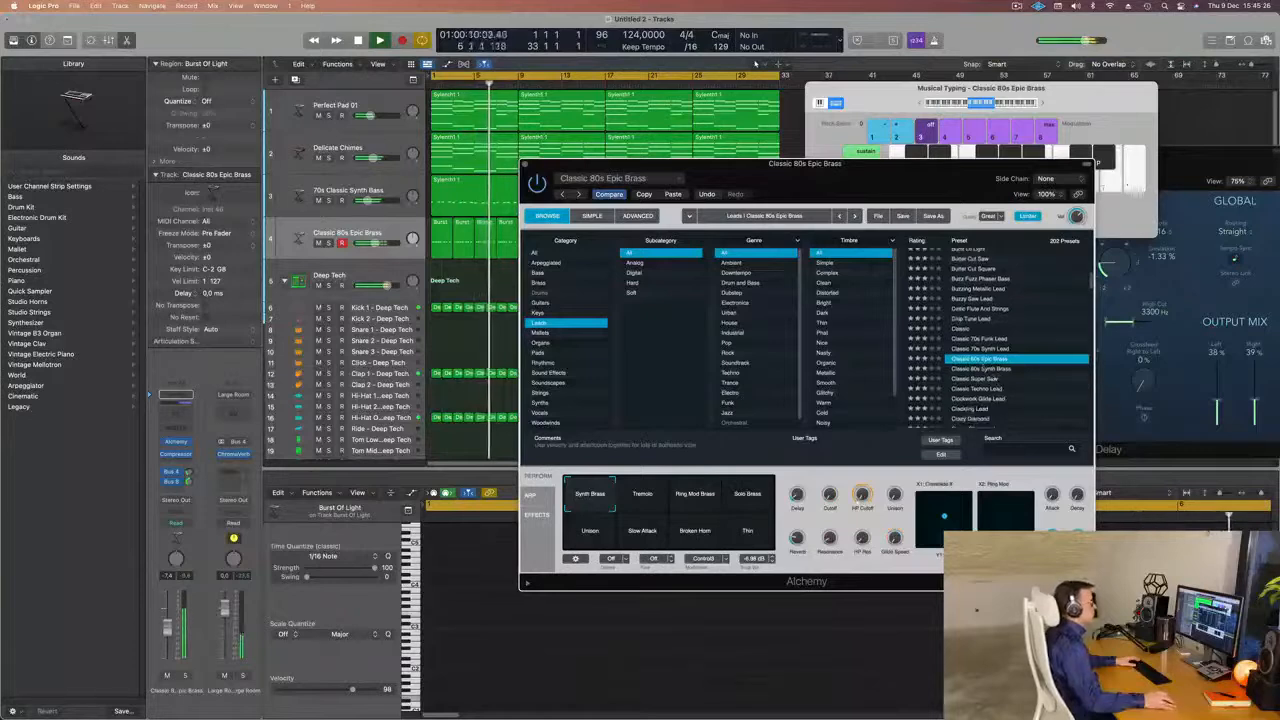
{"action": "left_click", "coordinate": [984, 380]}
{"action": "scroll", "coordinate": [1003, 365], "scroll_direction": "down", "scroll_amount": 1}
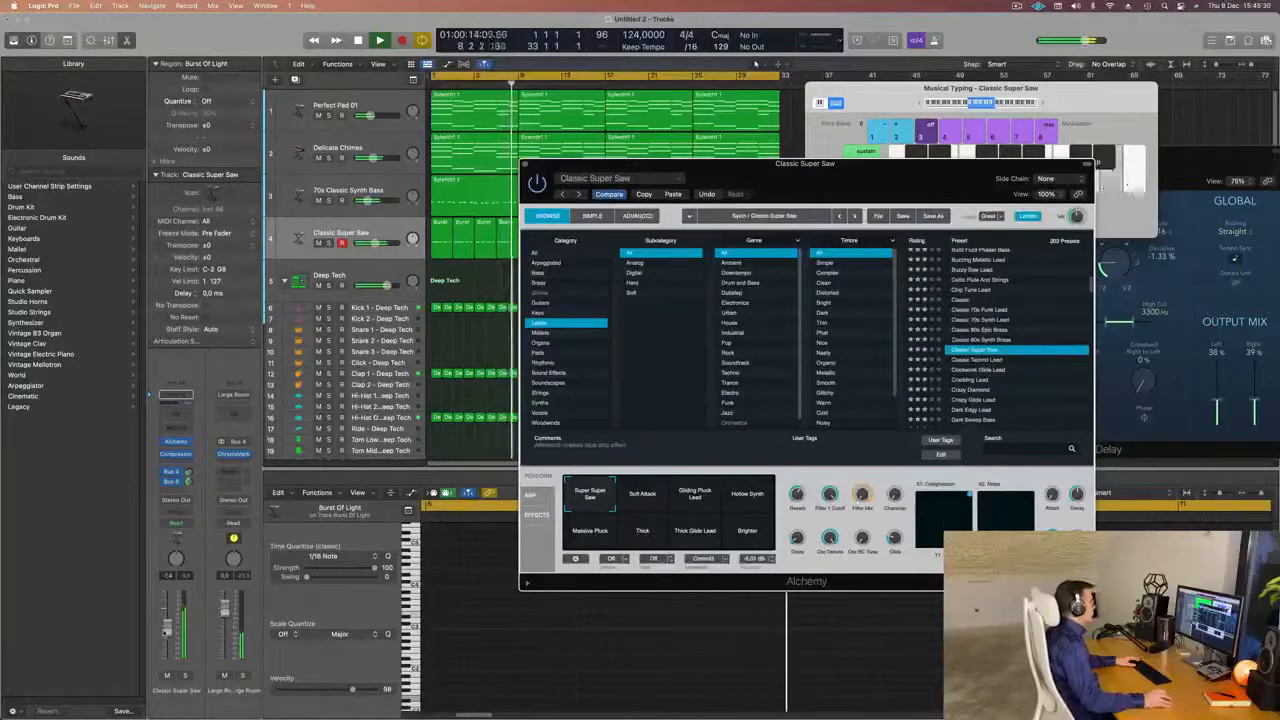
{"action": "left_click", "coordinate": [968, 370]}
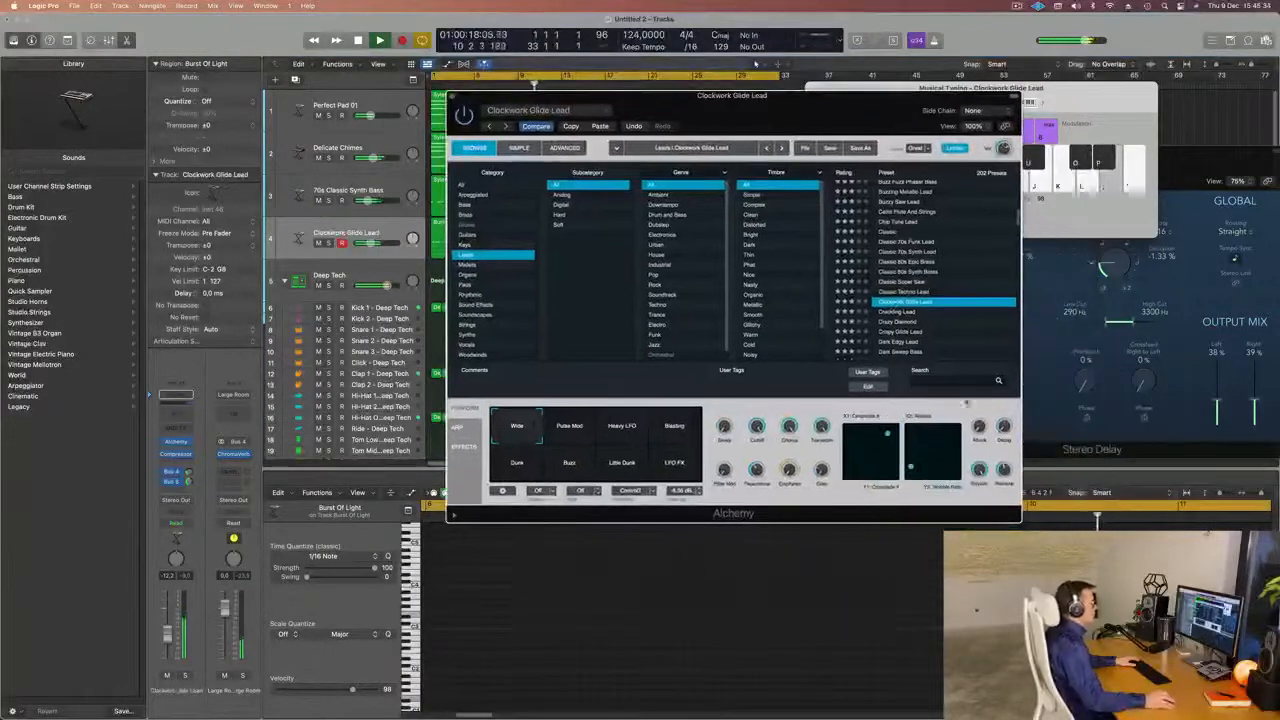
Audition Dark Edgy Lead and Digiwave Lead, raising the track volume and briefly soloing the Digiwave sound.
{"action": "left_click", "coordinate": [903, 342]}
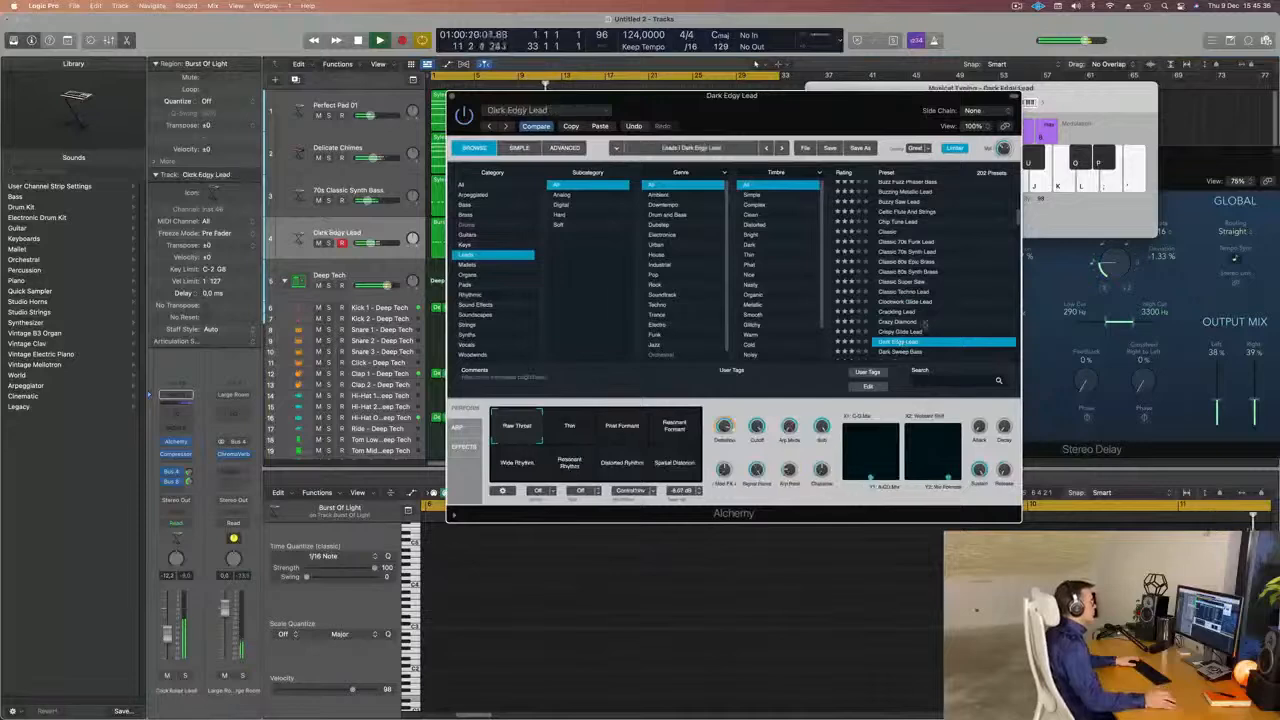
{"action": "left_click", "coordinate": [903, 342]}
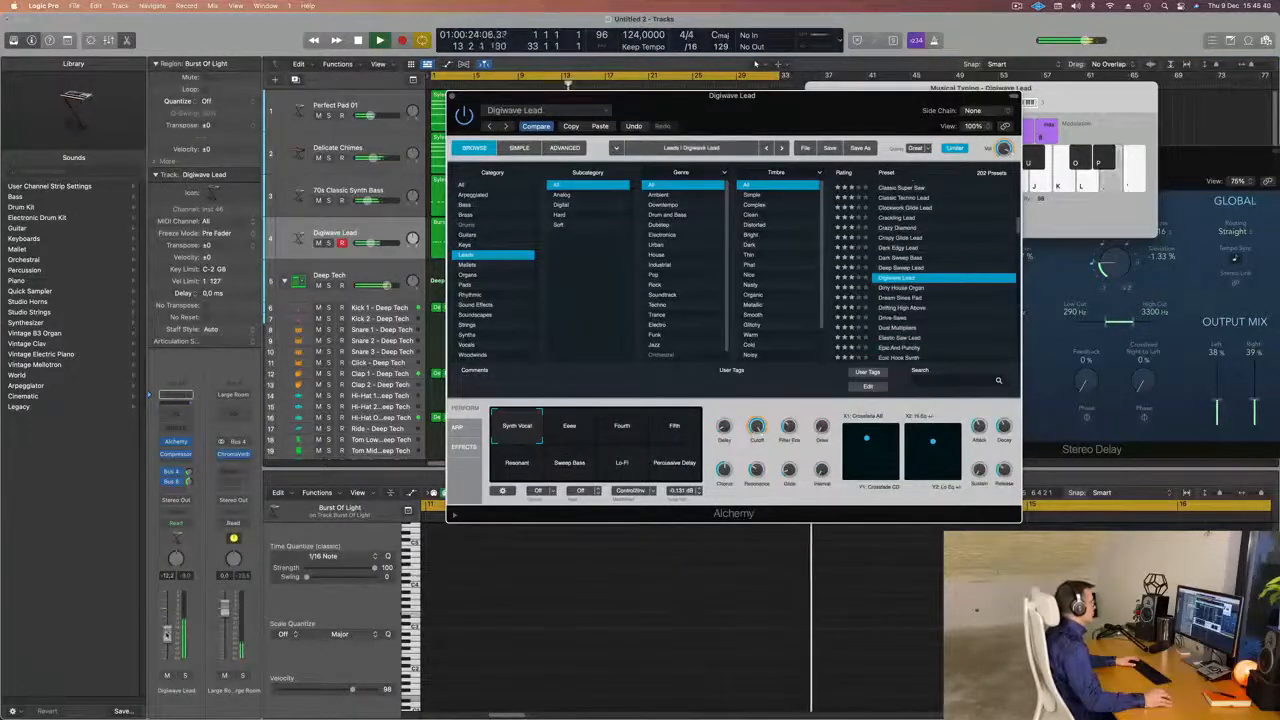
{"action": "left_click_drag", "start_coordinate": [370, 243], "coordinate": [375, 243]}
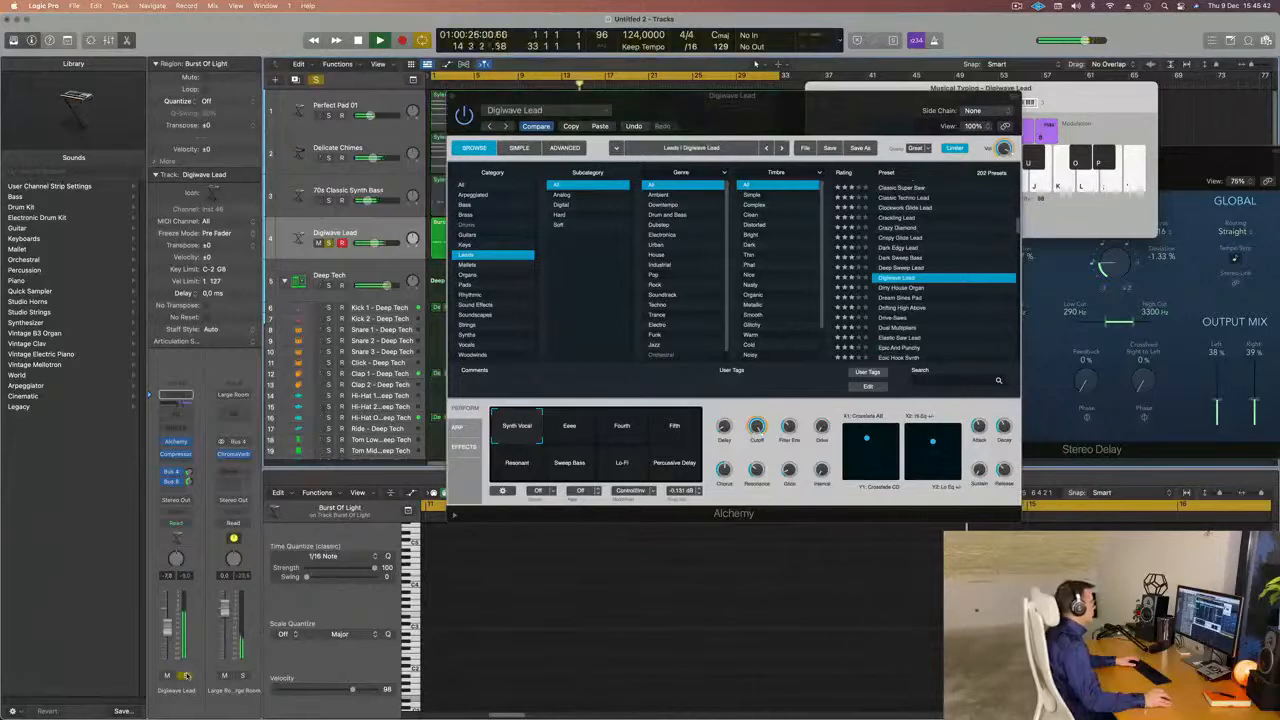
{"action": "scroll", "coordinate": [967, 296], "scroll_direction": "down", "scroll_amount": 1}
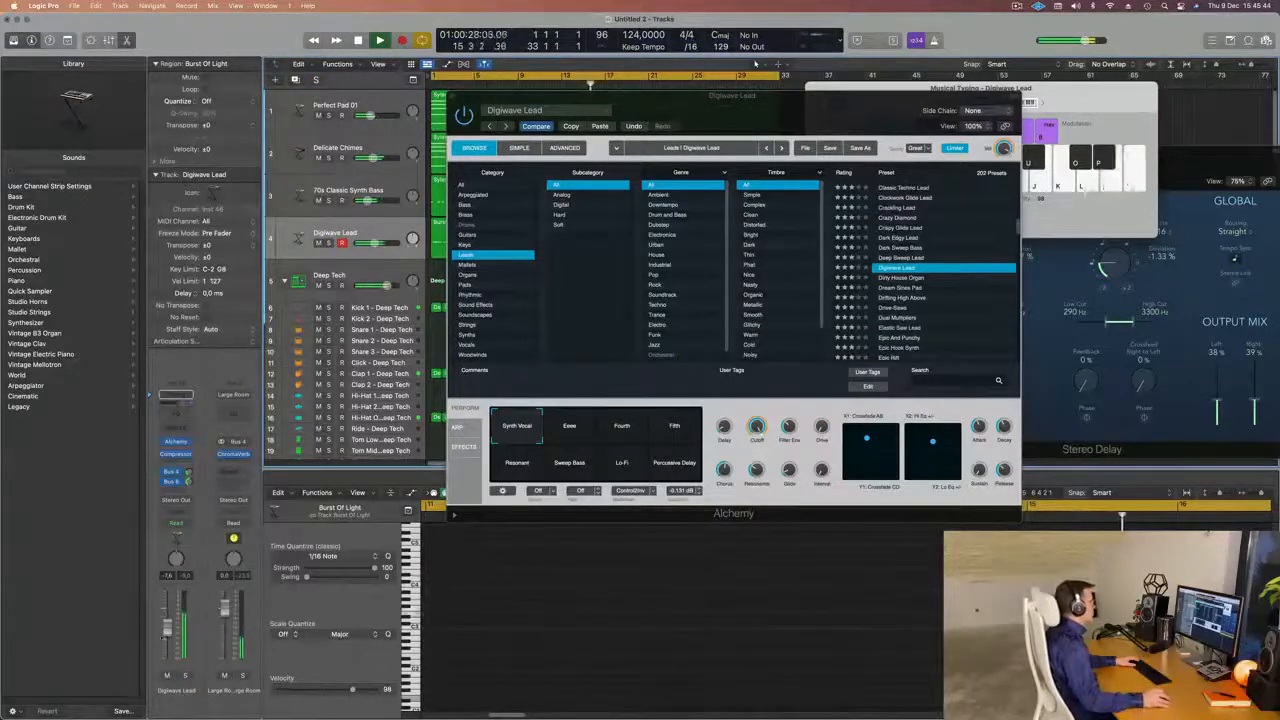
Audition the presets Dirty House Organ, Dream Sines Pad, Drifting High Above, Drive-Saws and Dual Multipliers.
{"action": "left_click", "coordinate": [905, 277]}
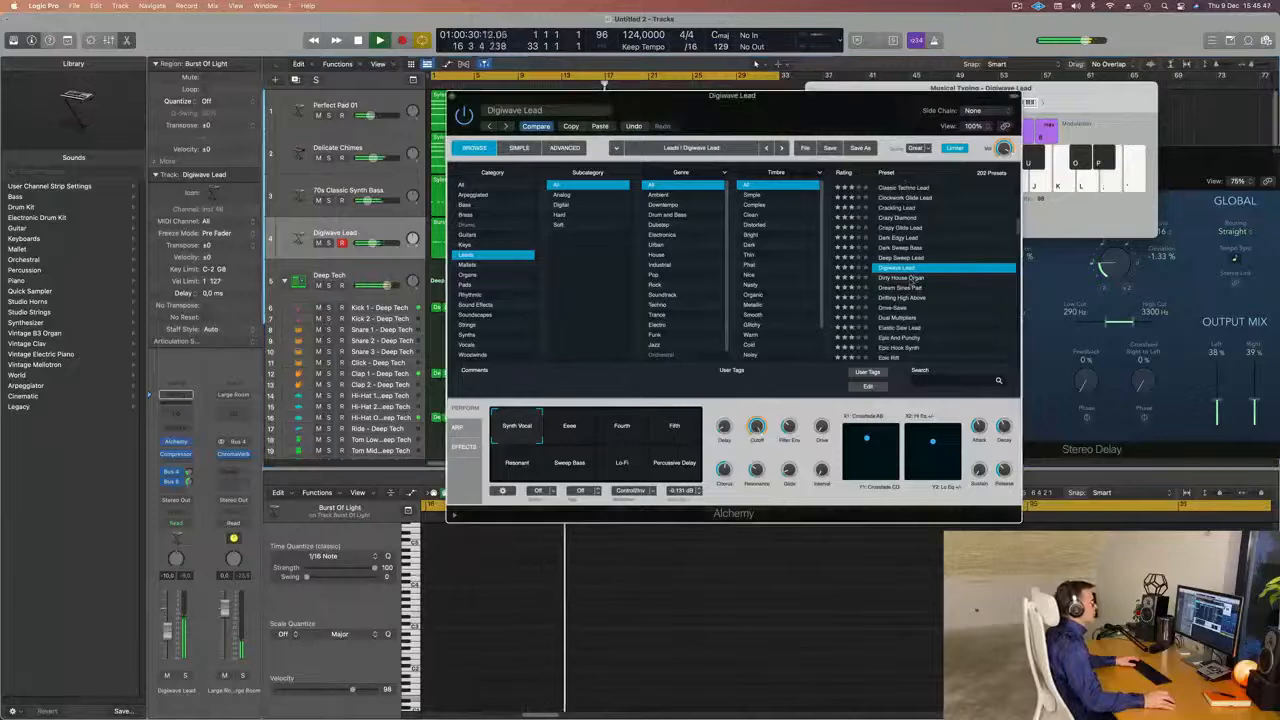
{"action": "left_click", "coordinate": [932, 287]}
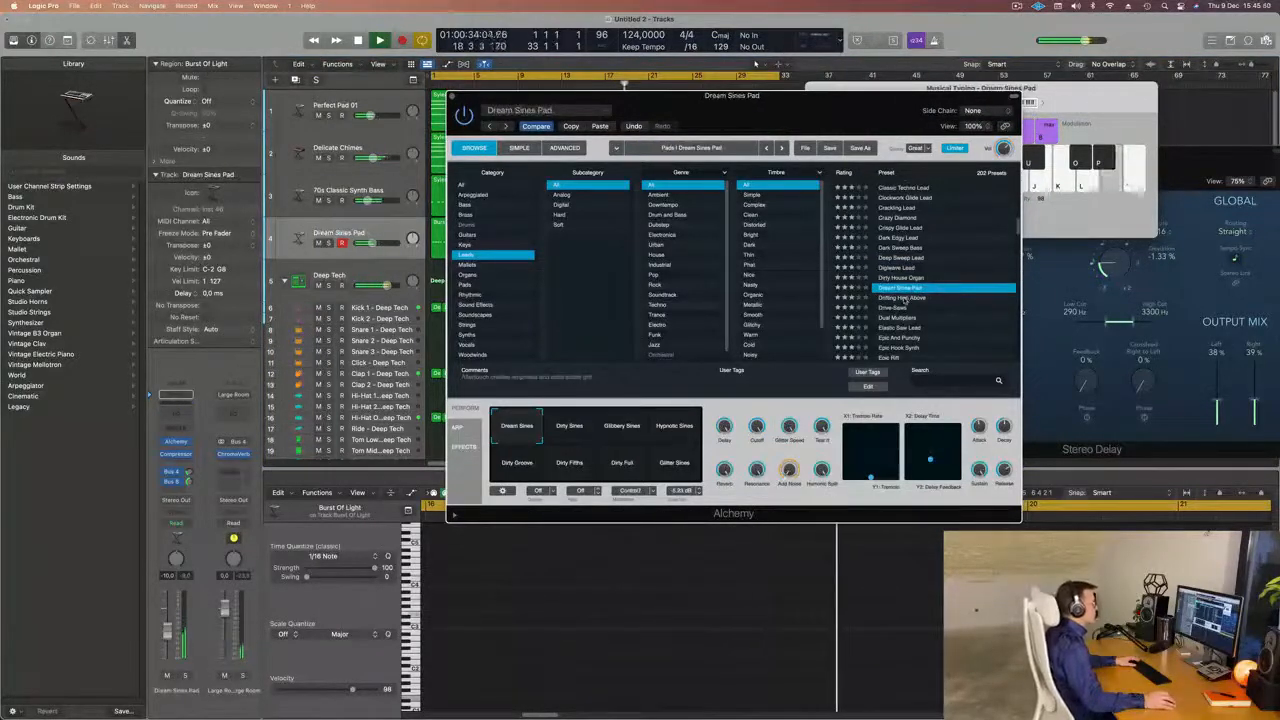
{"action": "left_click", "coordinate": [905, 297]}
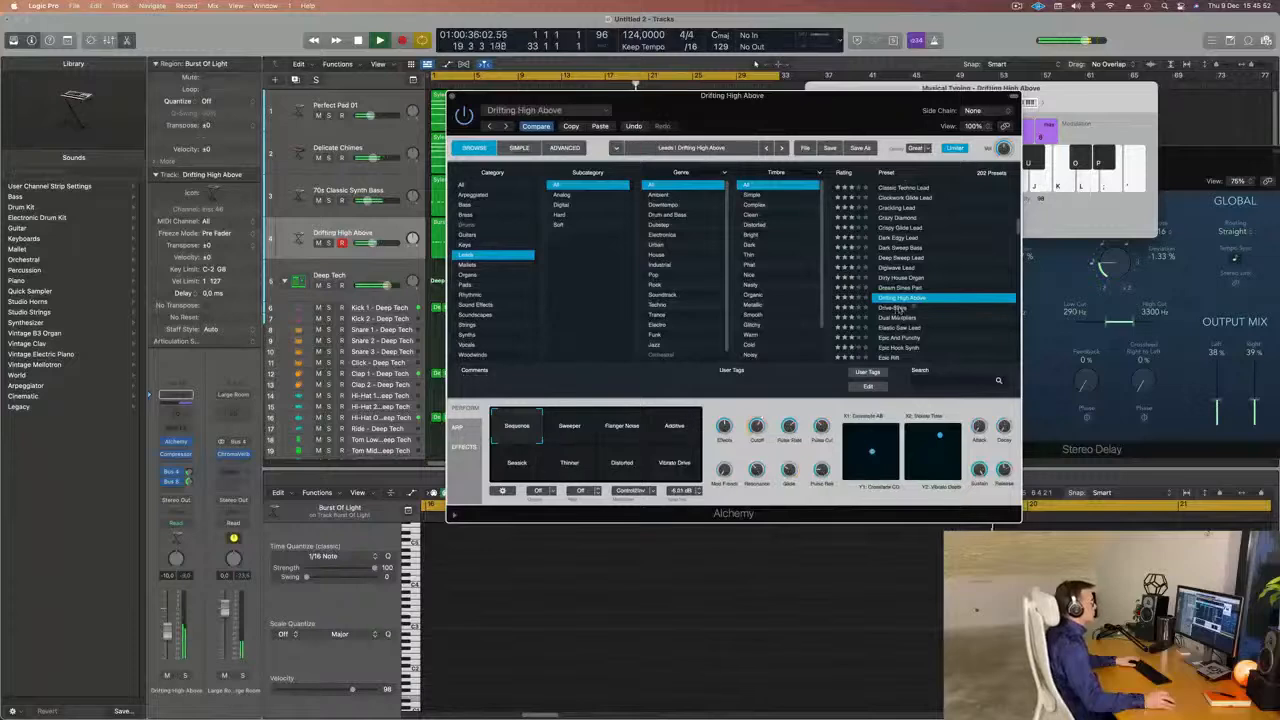
{"action": "left_click", "coordinate": [897, 308]}
{"action": "scroll", "coordinate": [930, 296], "scroll_direction": "down", "scroll_amount": 1}
{"action": "left_click", "coordinate": [902, 298]}
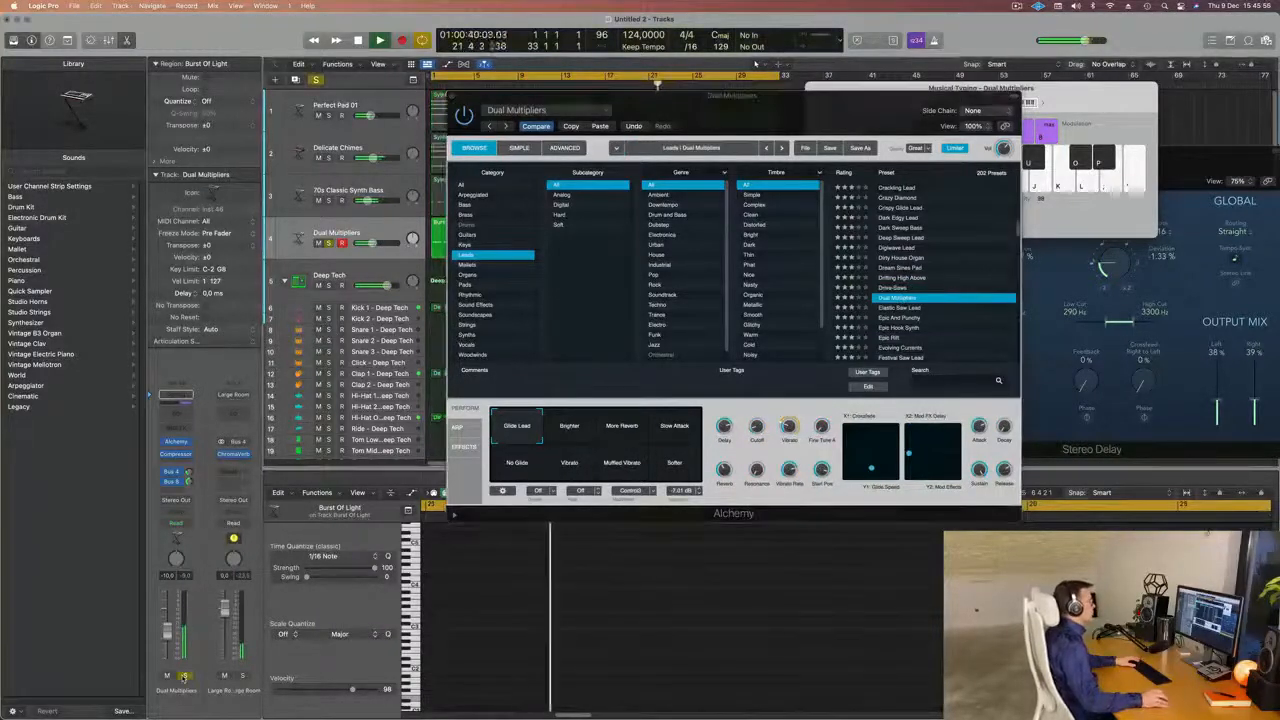
Audition the presets Elastic Saw Lead and Epic And Punchy on the lead track.
{"action": "left_click", "coordinate": [887, 308]}
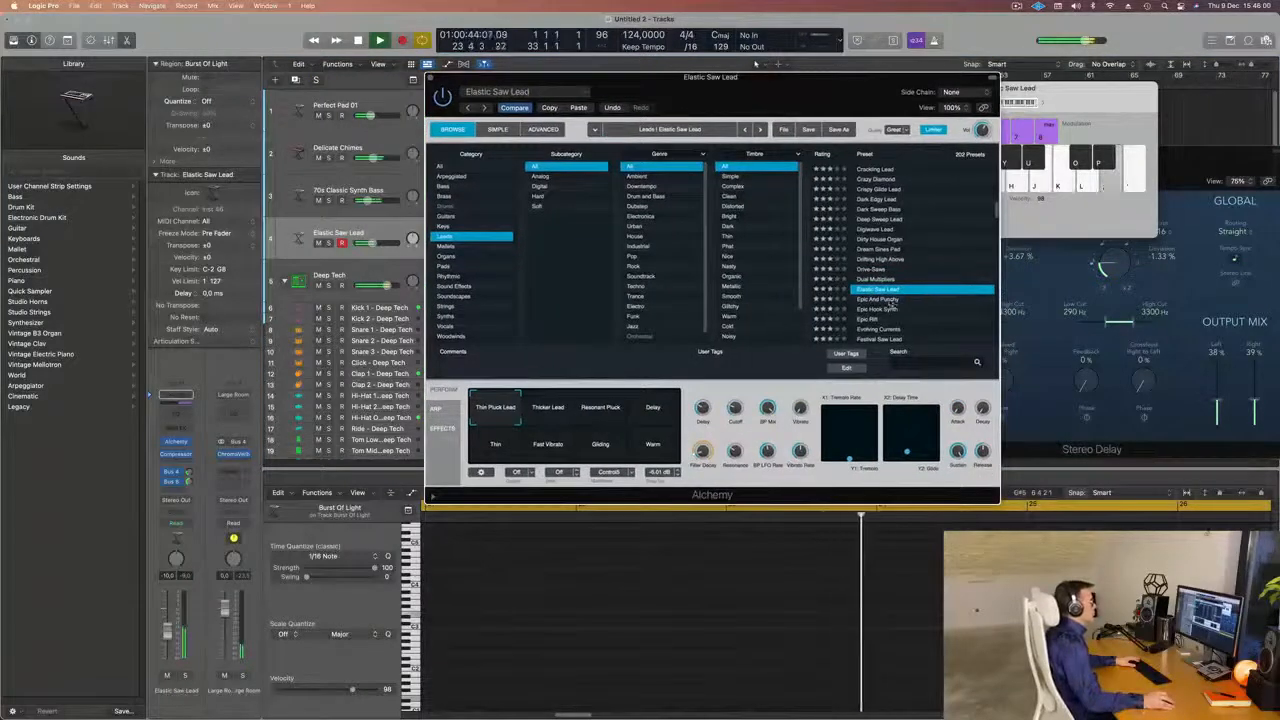
{"action": "left_click", "coordinate": [906, 298]}
{"action": "left_click_drag", "start_coordinate": [806, 85], "coordinate": [764, 69]}
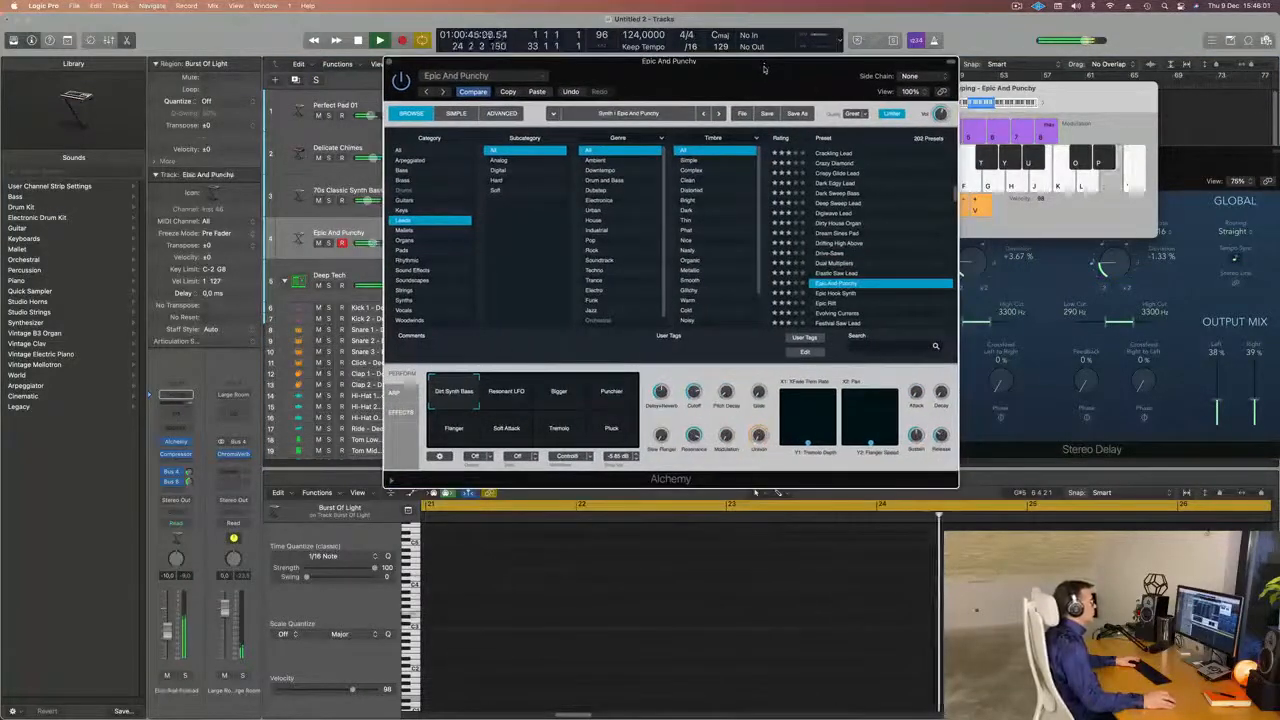
Load the Epic Hook Synth preset from the Leads category and raise the track volume.
{"action": "left_click", "coordinate": [843, 295]}
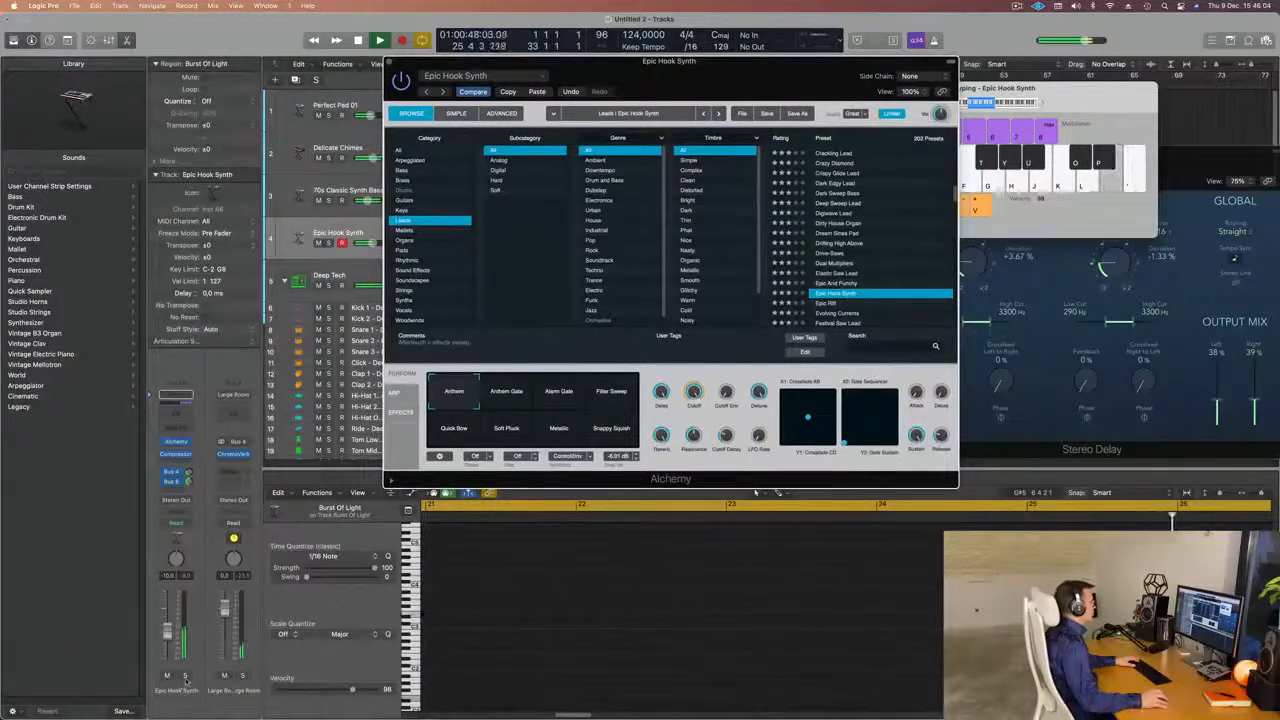
{"action": "scroll", "coordinate": [884, 260], "scroll_direction": "down", "scroll_amount": 1}
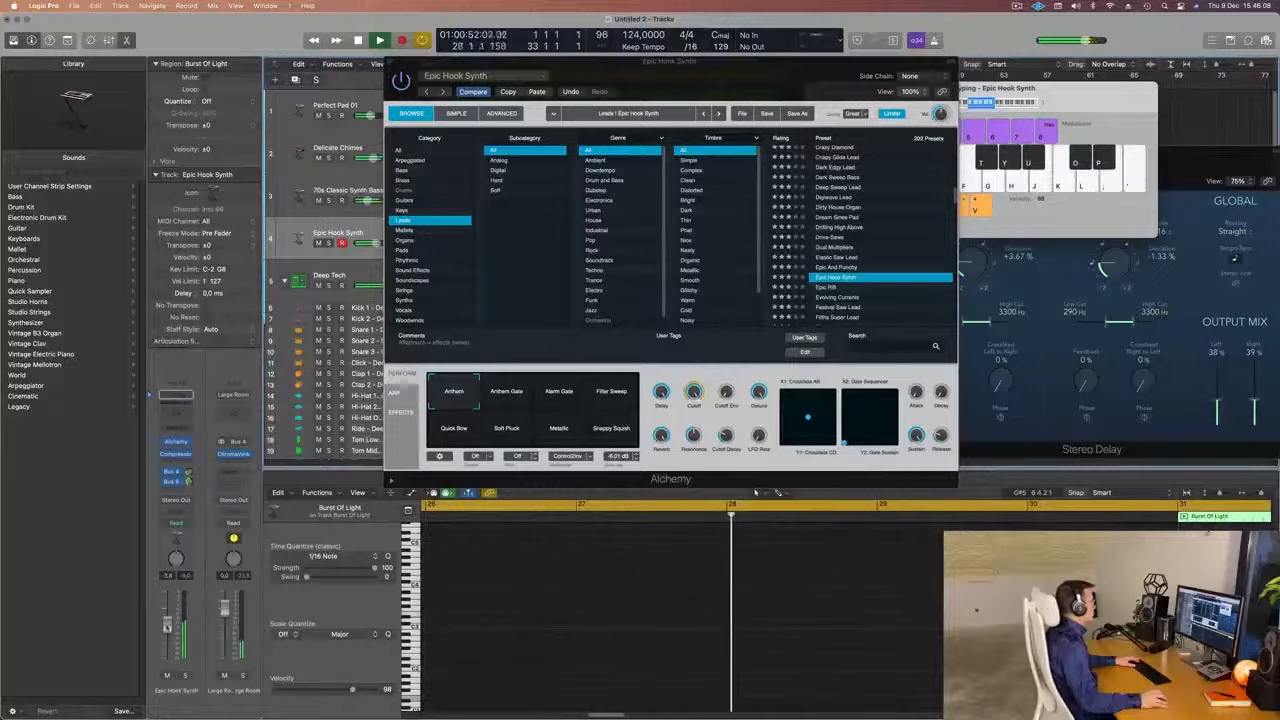
Load the Evolving Currents preset from the Leads category on the Alchemy lead track.
{"action": "scroll", "coordinate": [871, 278], "scroll_direction": "down", "scroll_amount": 2}
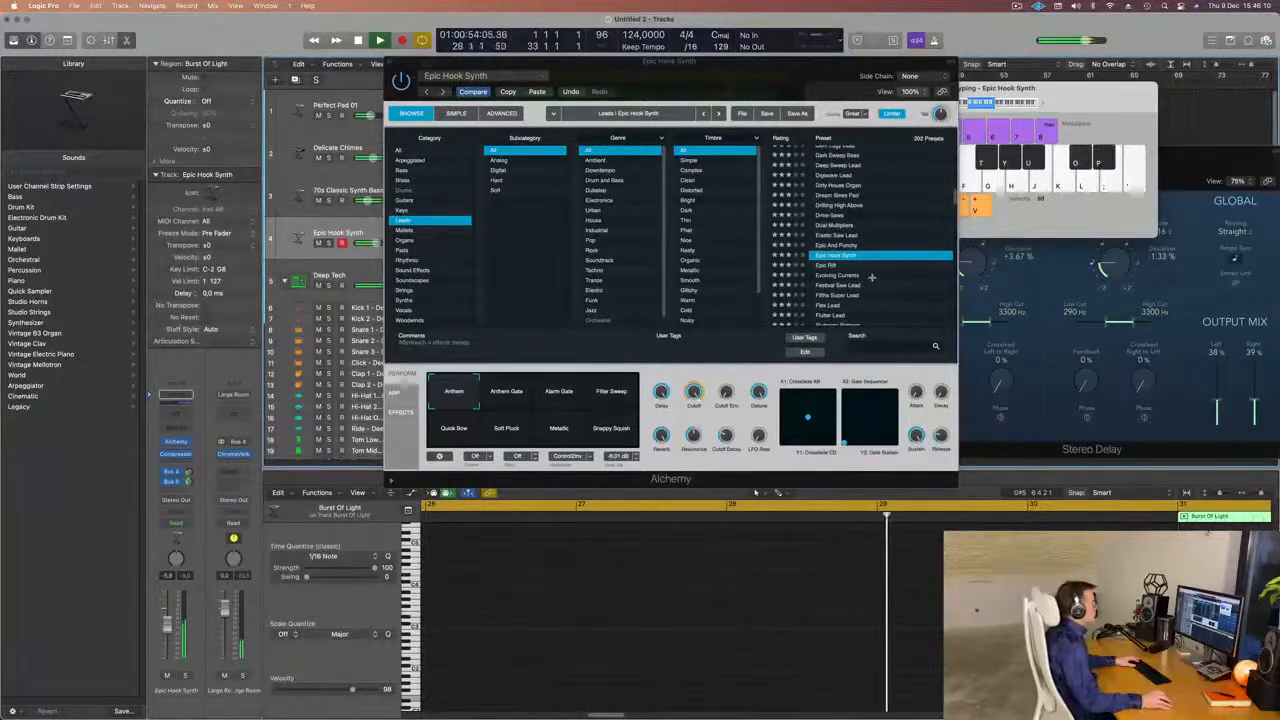
{"action": "left_click", "coordinate": [852, 276]}
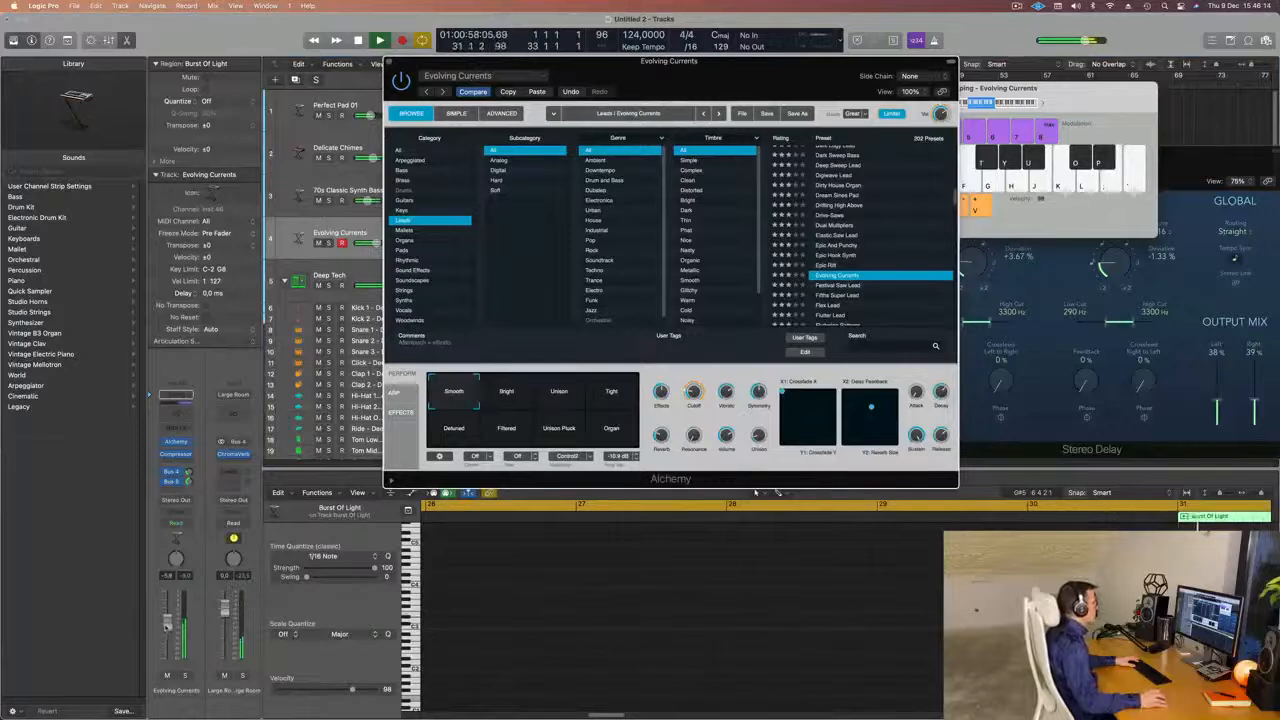
{"action": "left_click", "coordinate": [755, 492]}
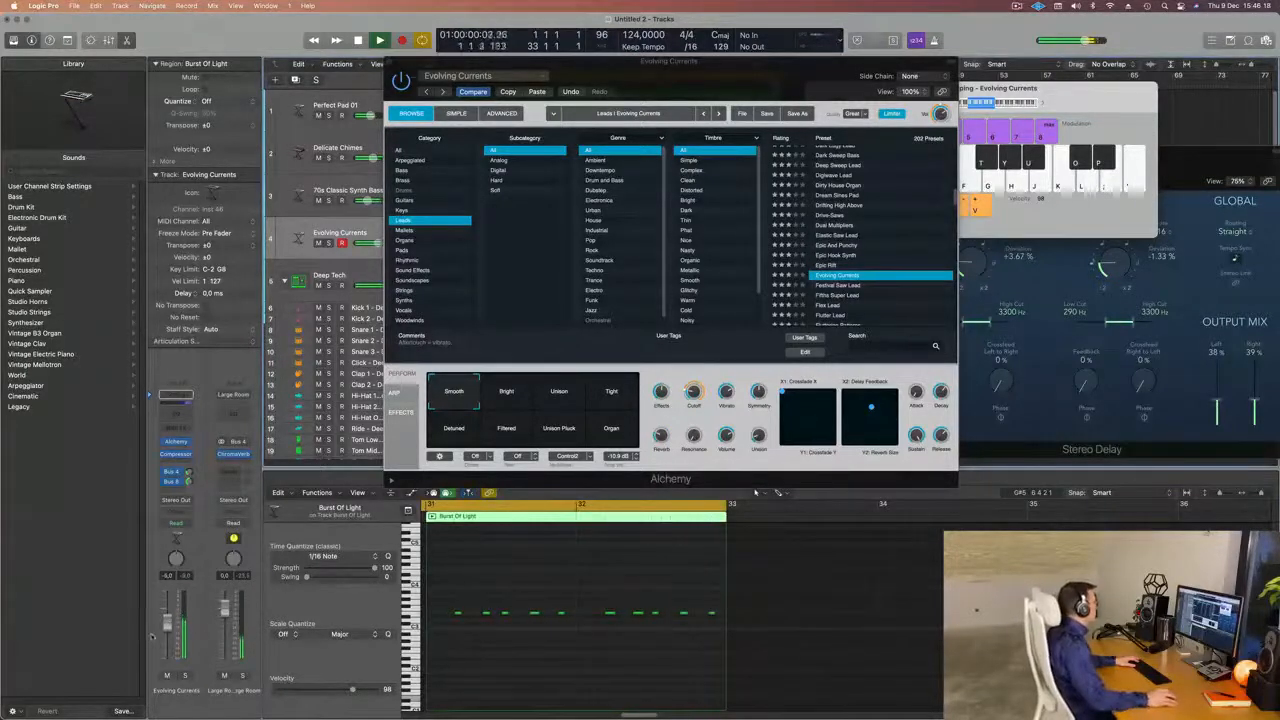
Audition the Evolving Currents performance snapshots from Bright through Organ and settle on Bright.
{"action": "left_click", "coordinate": [509, 402]}
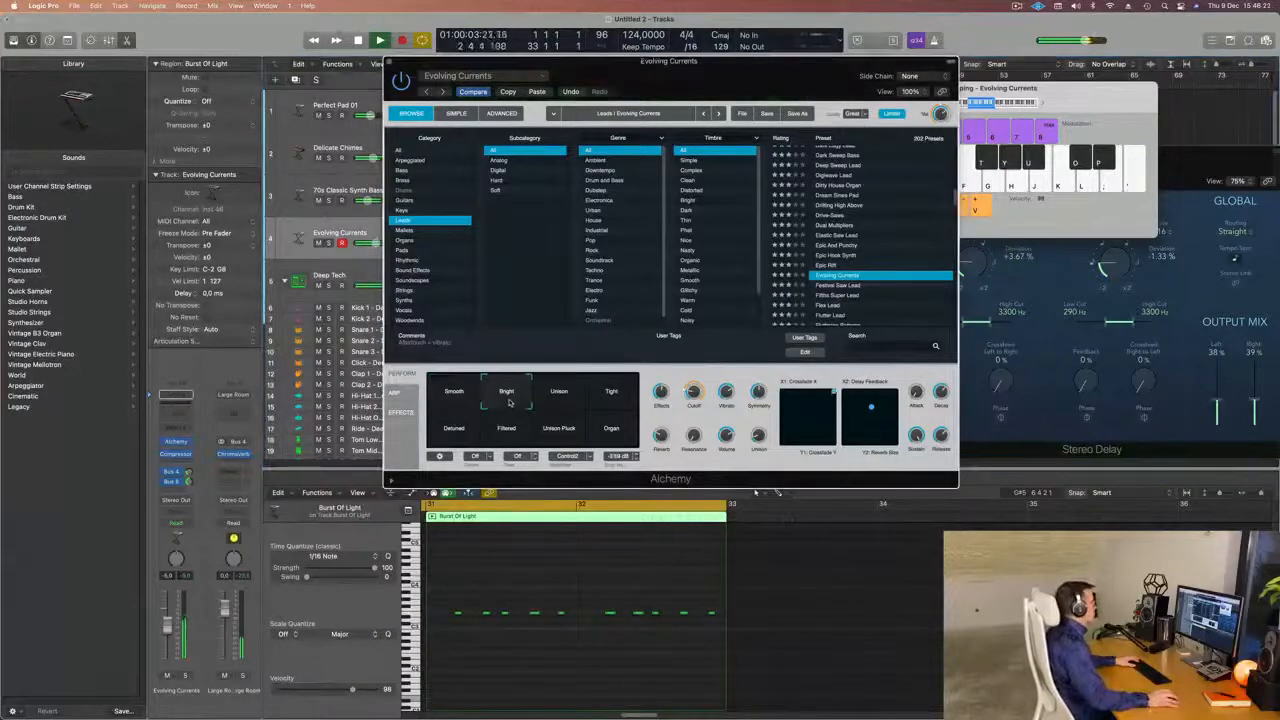
{"action": "left_click", "coordinate": [561, 403]}
{"action": "left_click", "coordinate": [621, 400]}
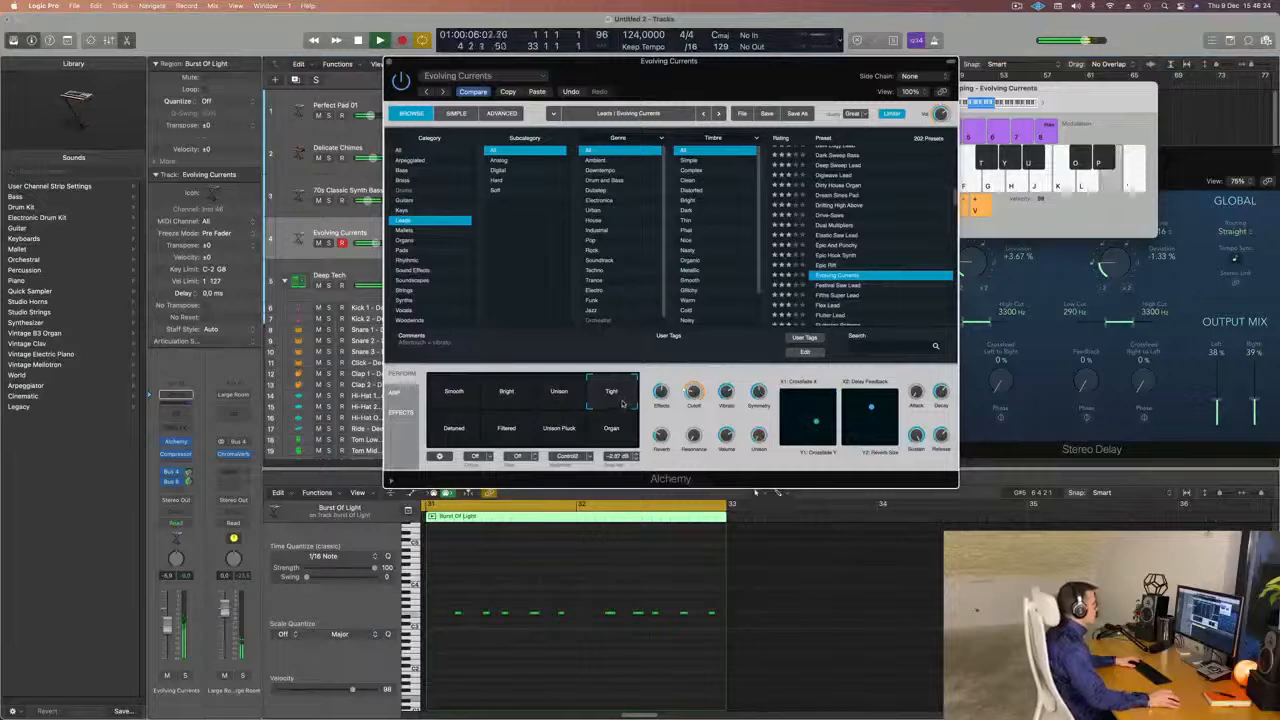
{"action": "left_click", "coordinate": [456, 436]}
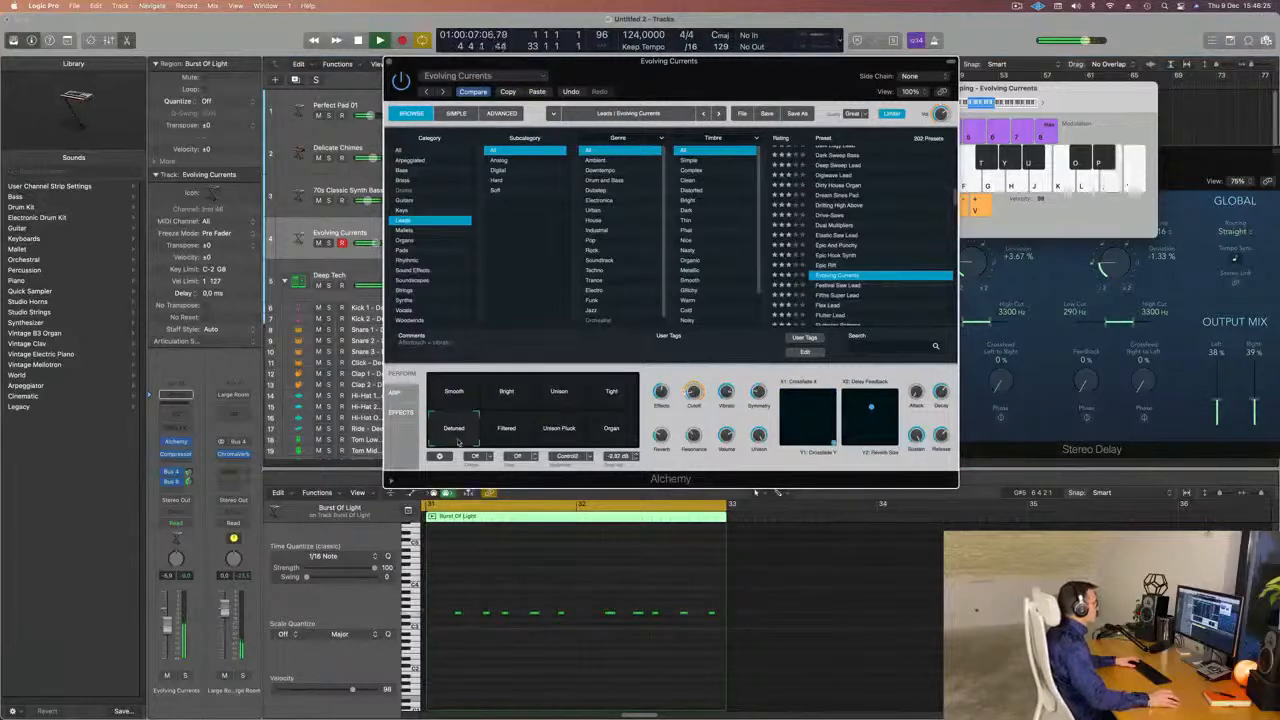
{"action": "left_click", "coordinate": [510, 436]}
{"action": "left_click", "coordinate": [553, 434]}
{"action": "left_click", "coordinate": [608, 432]}
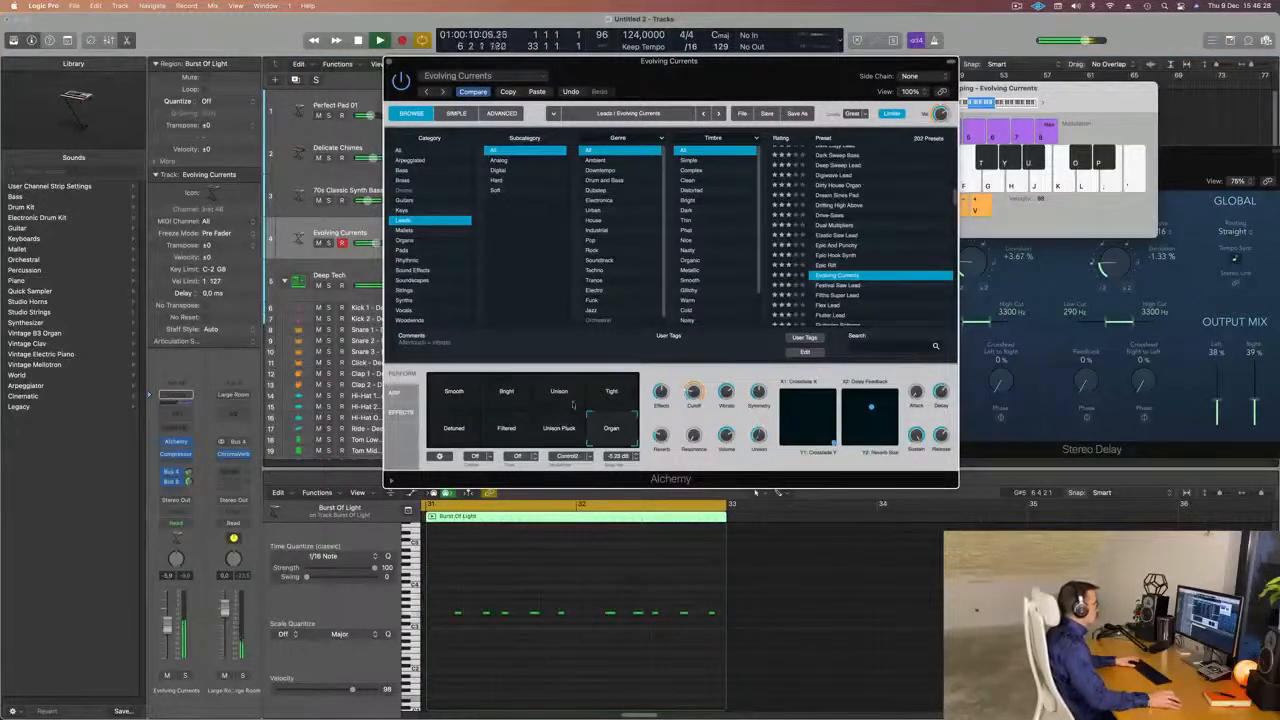
{"action": "left_click", "coordinate": [507, 395]}
{"action": "left_click", "coordinate": [453, 395]}
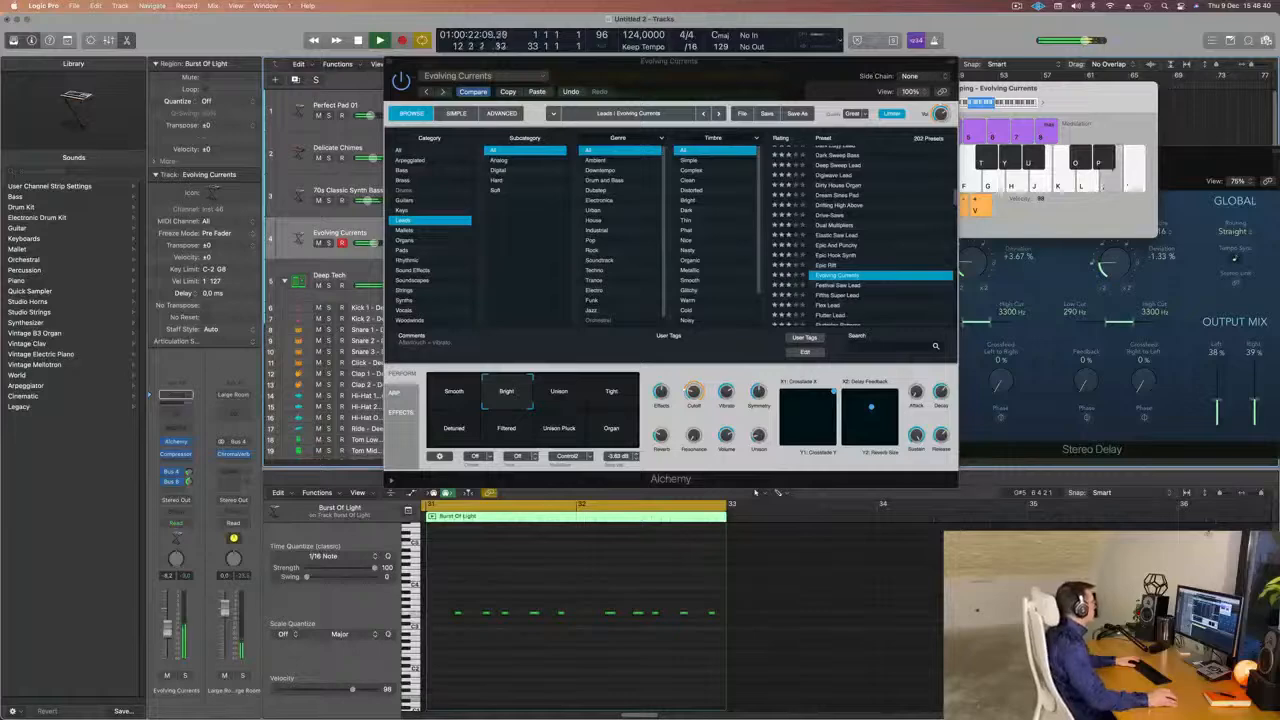
Add a Channel EQ with a low cut at 348 Hz to the lead track and close both plug-in windows.
{"action": "left_click", "coordinate": [183, 405]}
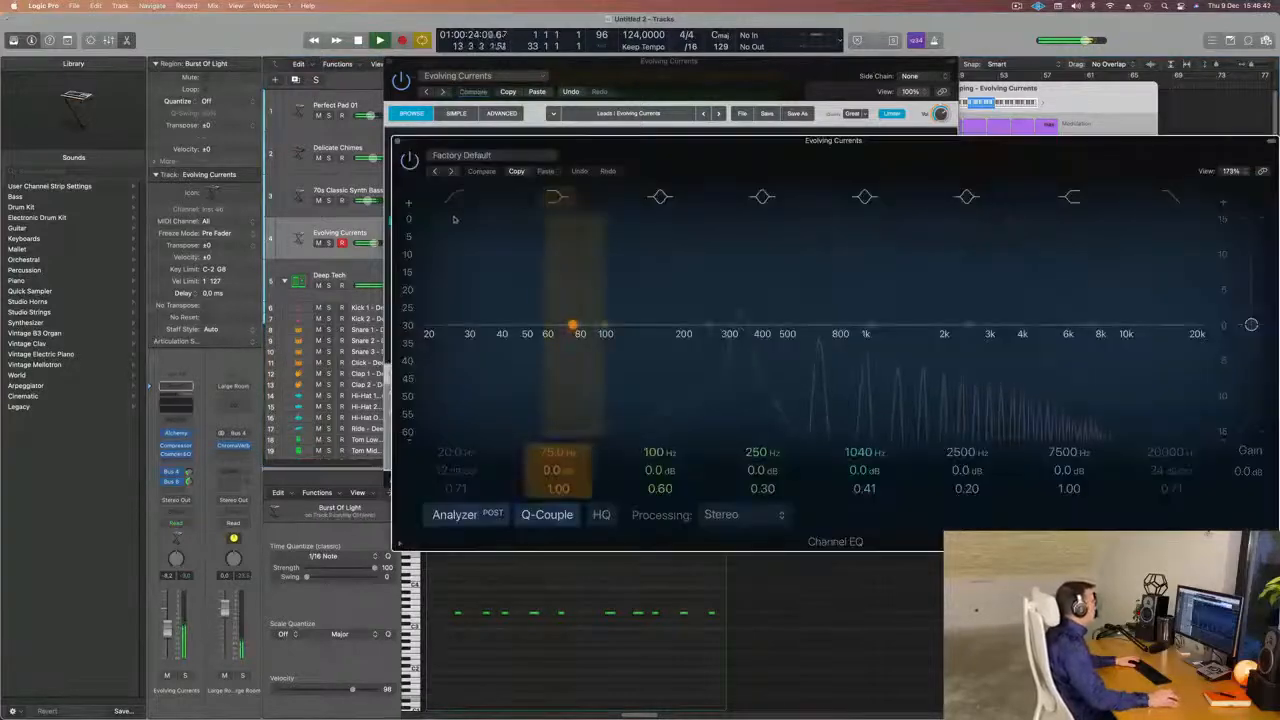
{"action": "left_click_drag", "start_coordinate": [723, 284], "coordinate": [805, 264]}
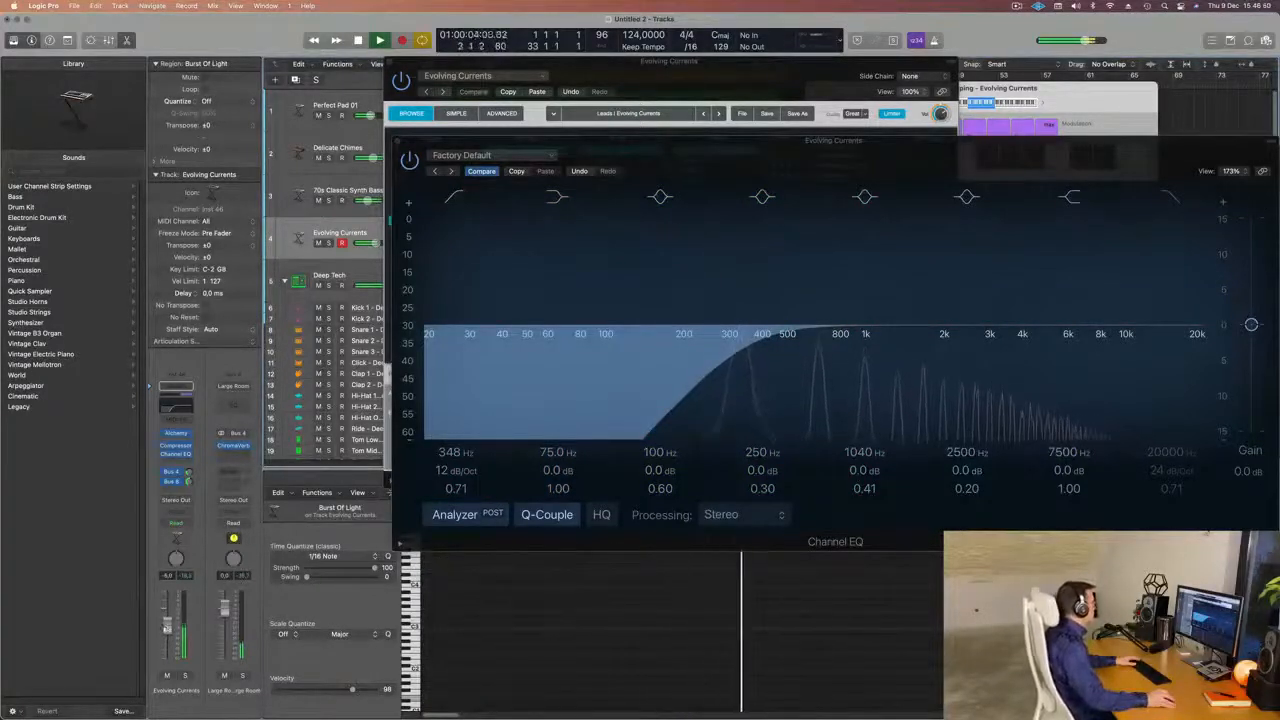
{"action": "left_click_drag", "start_coordinate": [865, 160], "coordinate": [460, 230]}
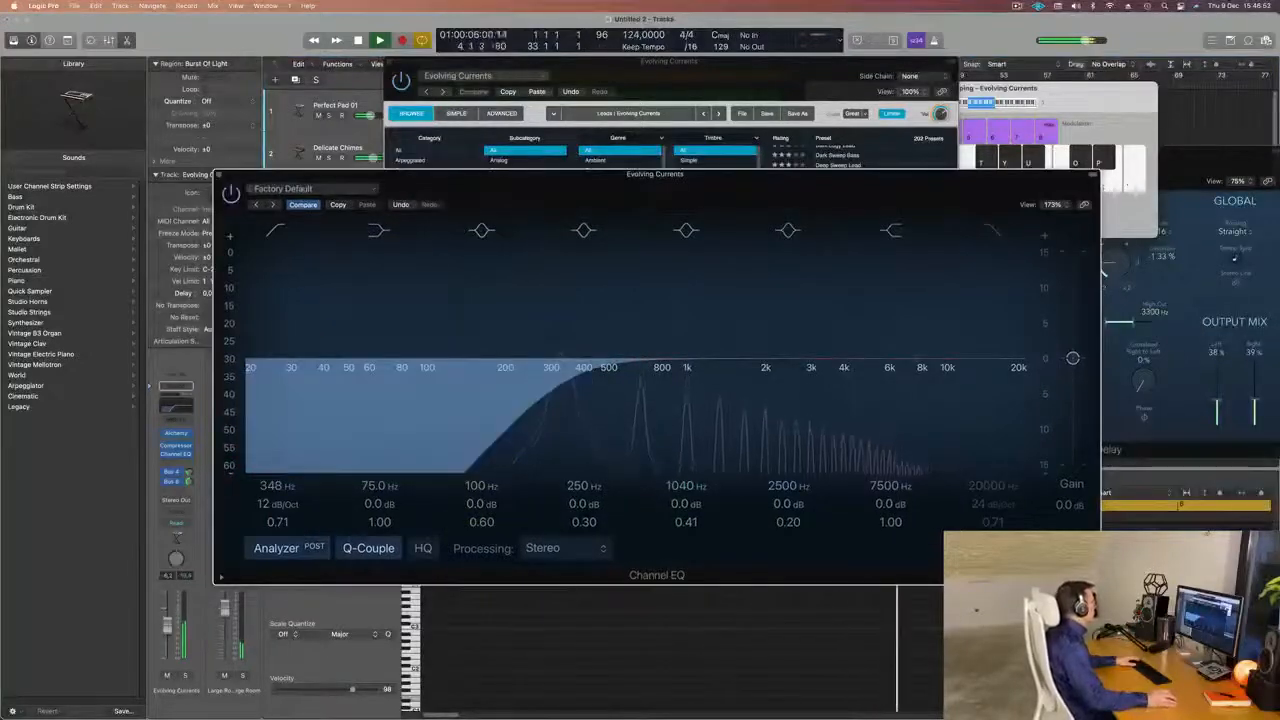
{"action": "left_click", "coordinate": [219, 175]}
{"action": "left_click_drag", "start_coordinate": [685, 79], "coordinate": [816, 207]}
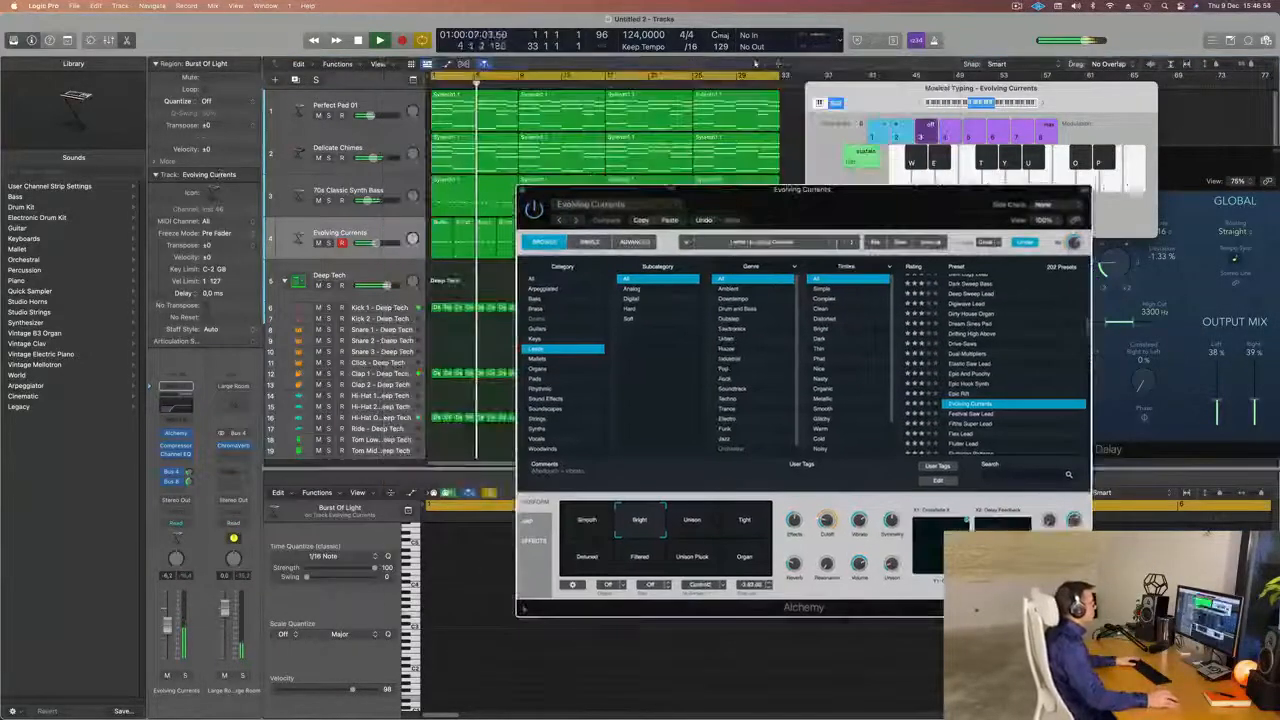
{"action": "left_click", "coordinate": [521, 189]}
Compare the notes of the bass, lead and chimes regions in the opening bars, and restart playback from bar 1.
{"action": "left_click", "coordinate": [475, 182]}
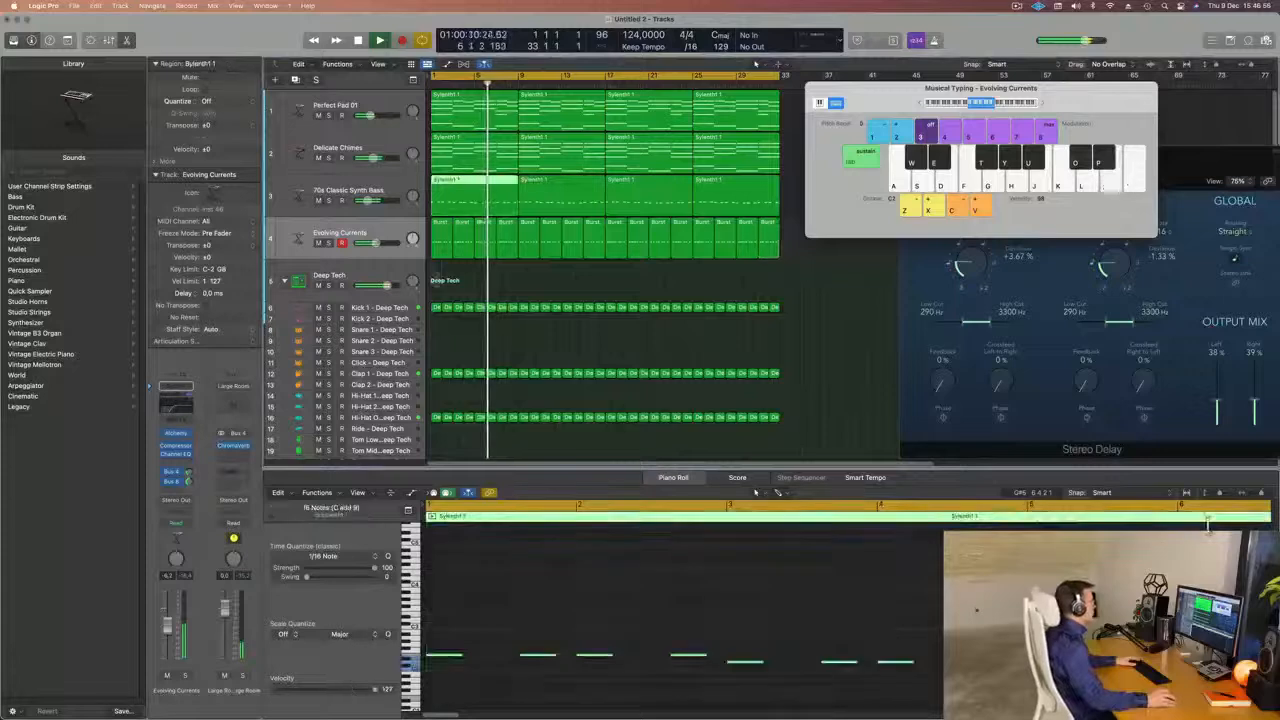
{"action": "left_click", "coordinate": [467, 236]}
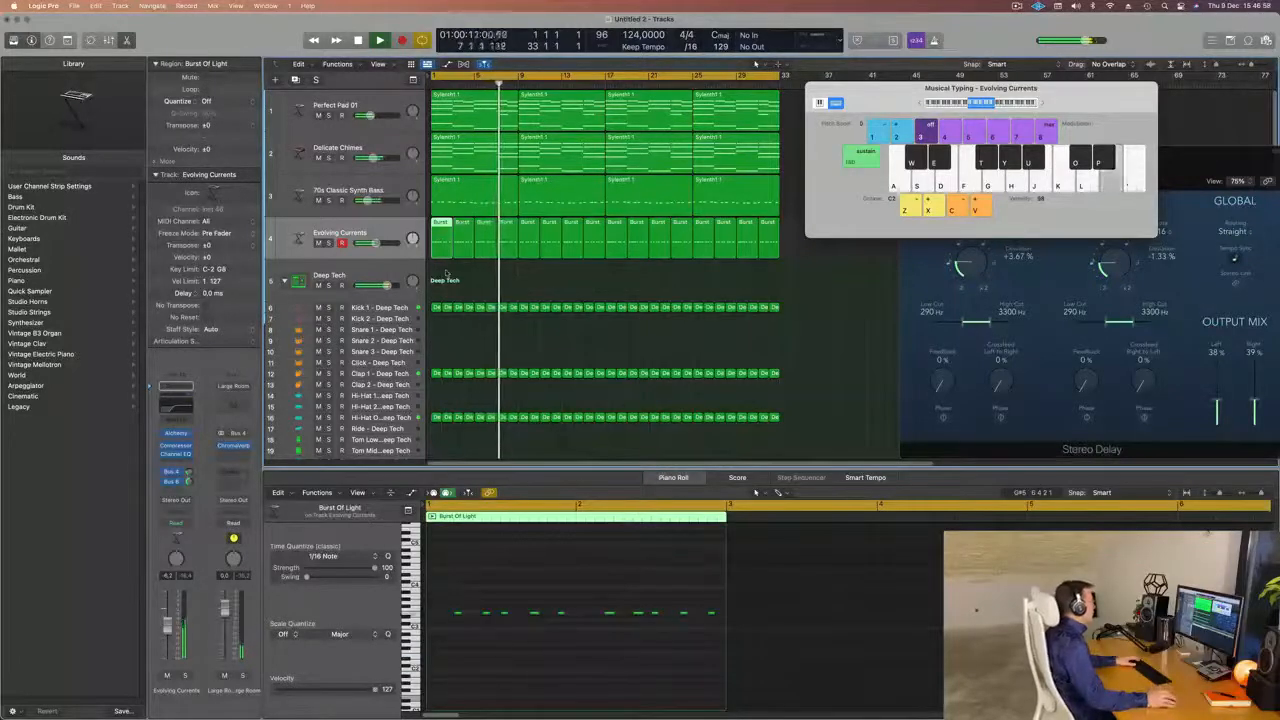
{"action": "left_click", "coordinate": [460, 150]}
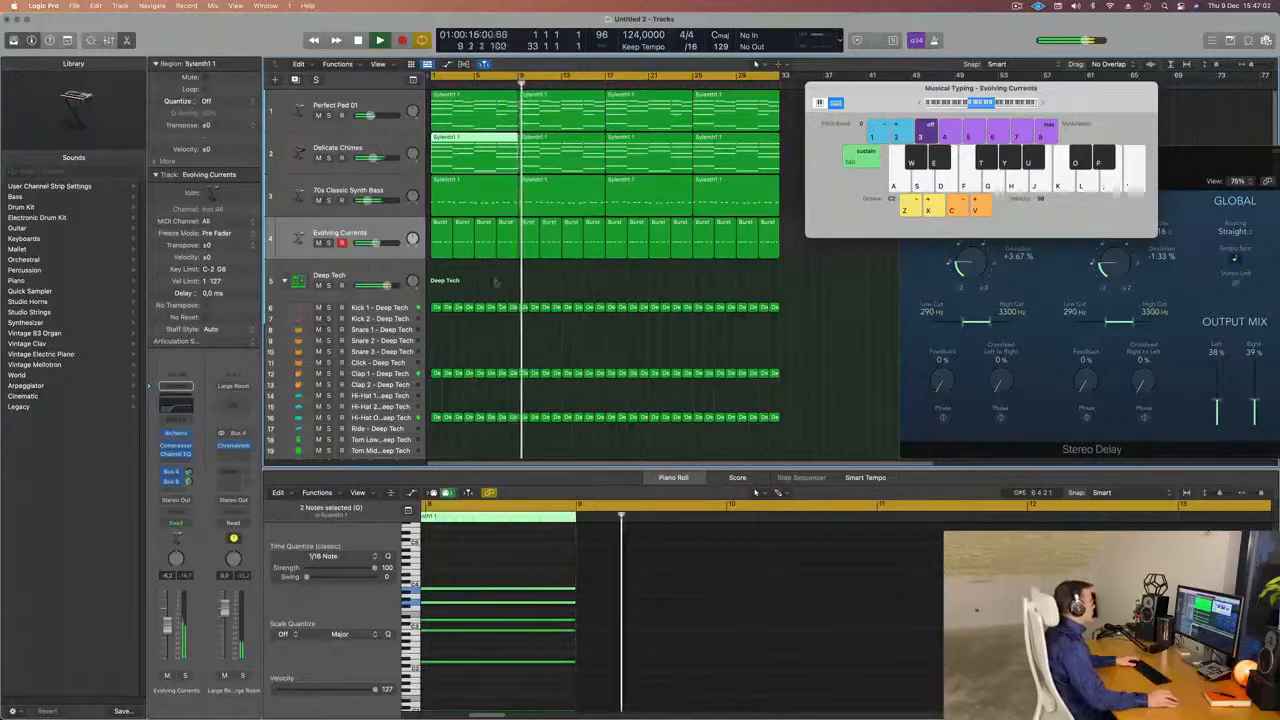
{"action": "left_click", "coordinate": [456, 283]}
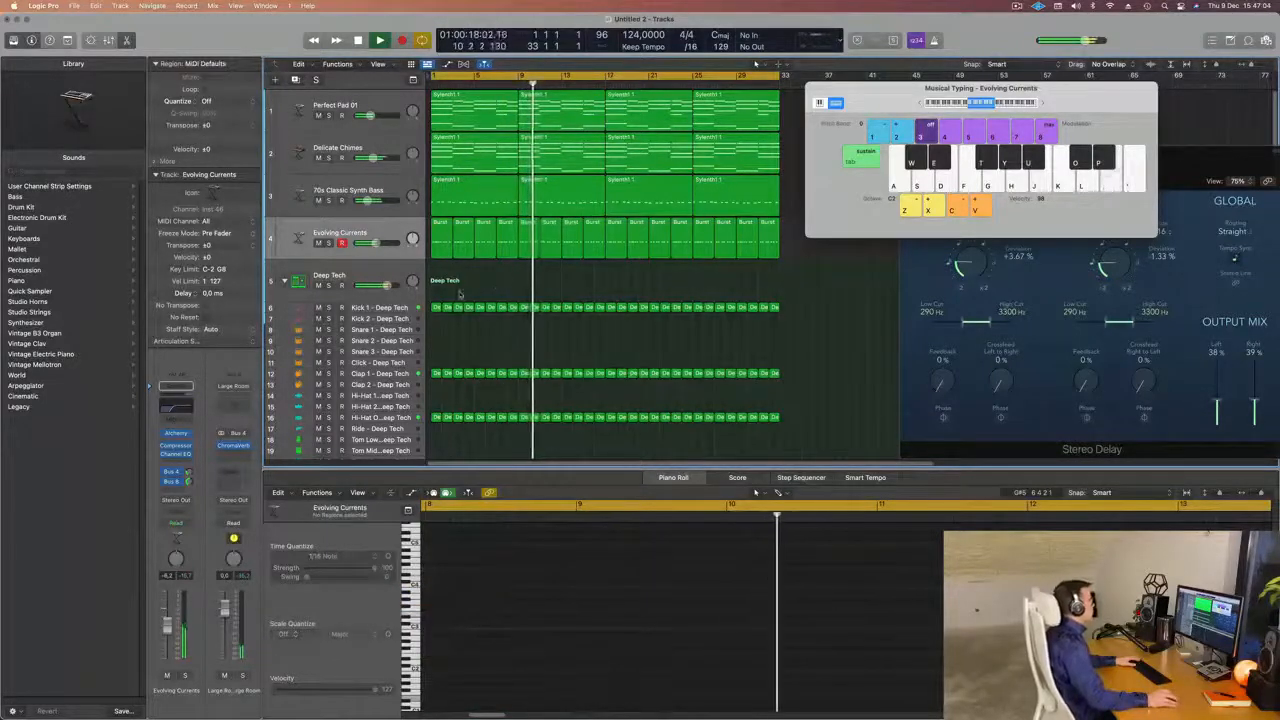
{"action": "key", "text": "Return"}
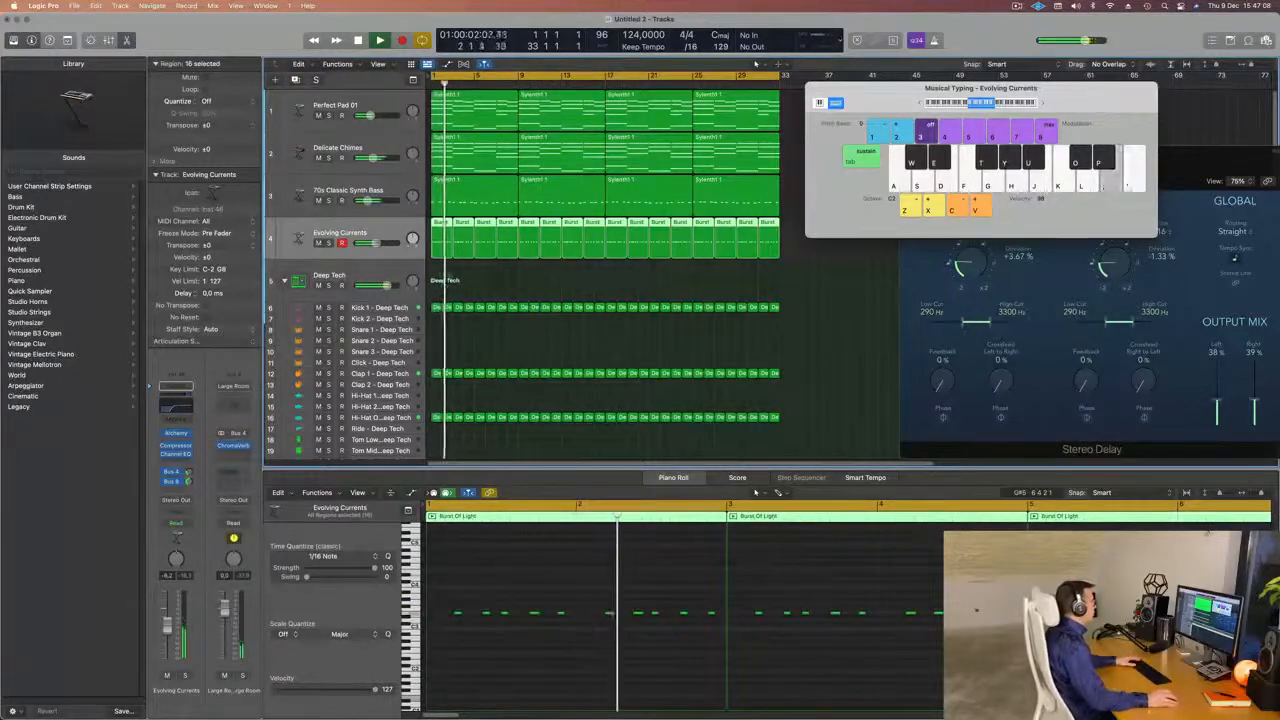
Show the first bass region with the first four lead regions and lower the lead notes in bars 3 and 4.
{"action": "left_click_drag", "start_coordinate": [437, 276], "coordinate": [506, 205]}
{"action": "scroll", "coordinate": [688, 605], "scroll_direction": "left", "scroll_amount": 2}
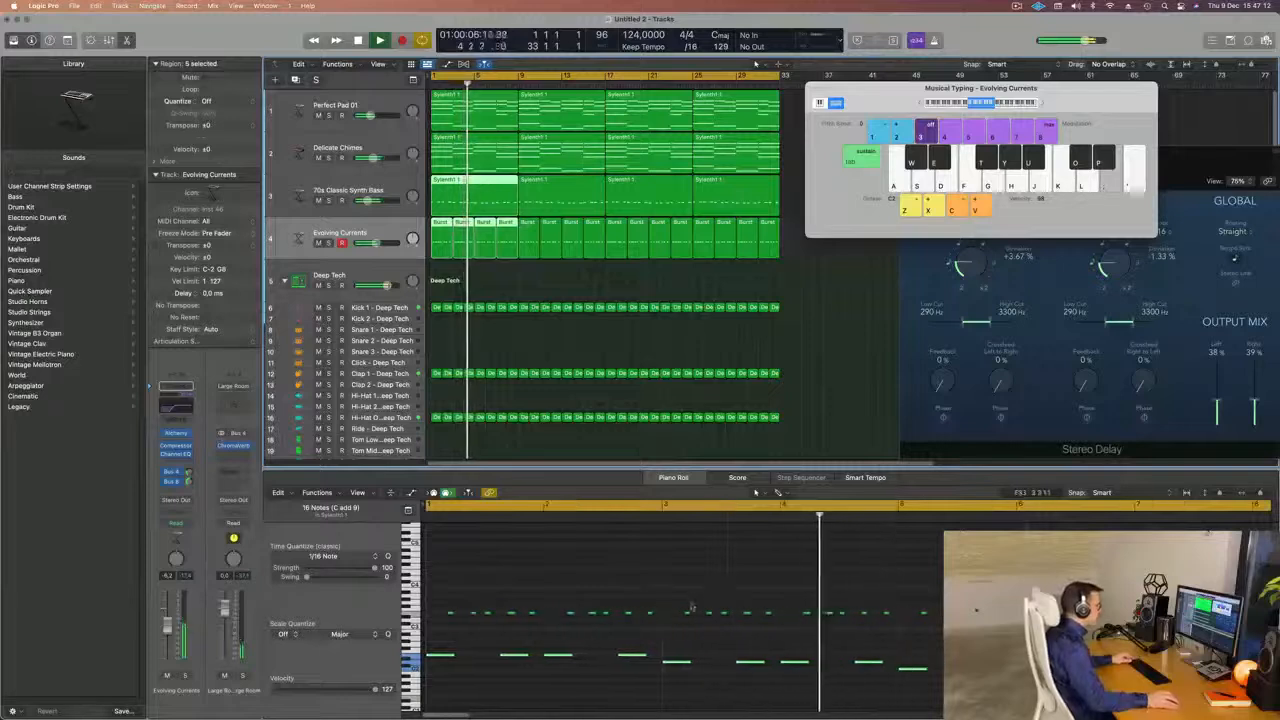
{"action": "left_click_drag", "start_coordinate": [673, 596], "coordinate": [884, 633]}
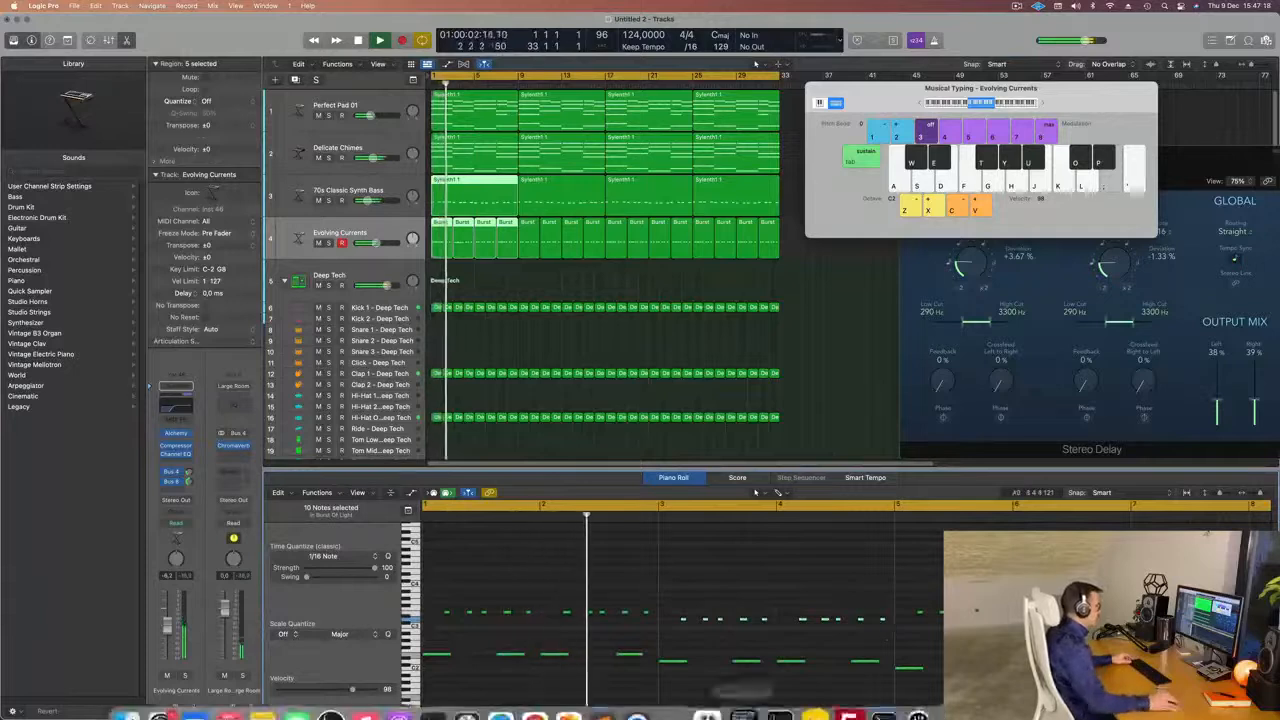
Lower the ten lead notes in bars 5 and 6 below the preceding phrase, following the bass, and return to the start.
{"action": "key", "text": "super+Left"}
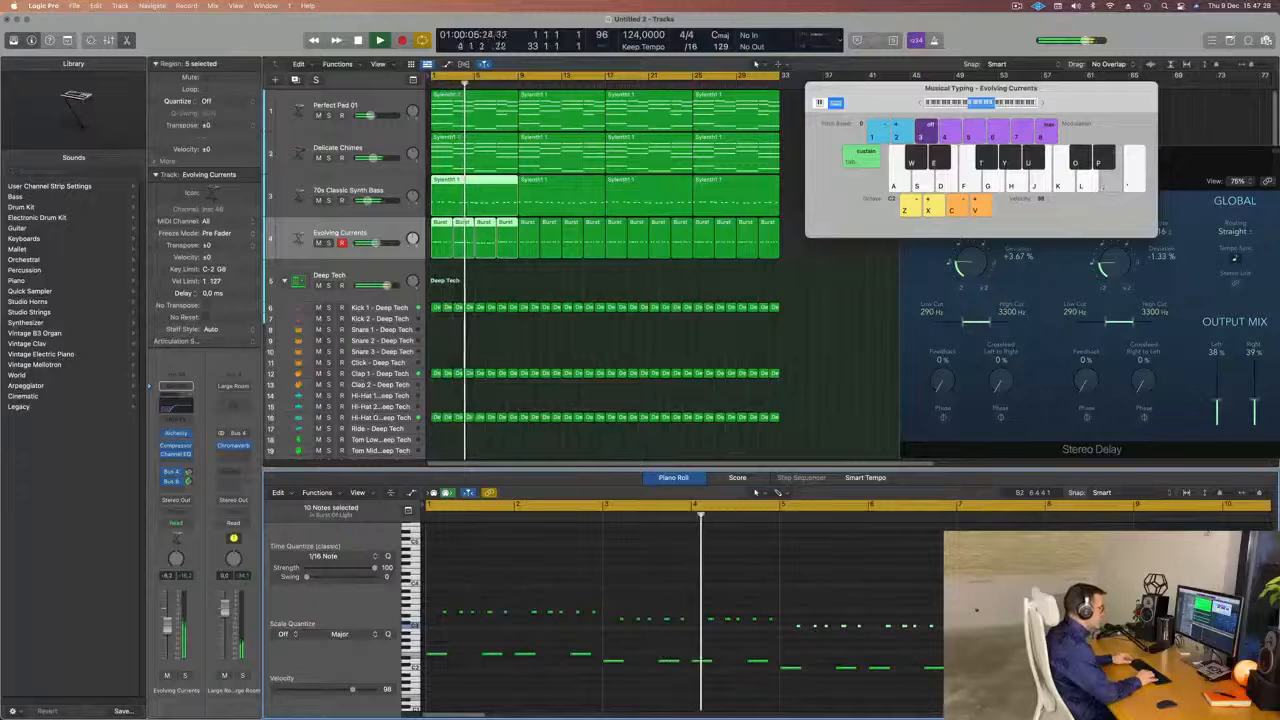
{"action": "key", "text": "super+Left"}
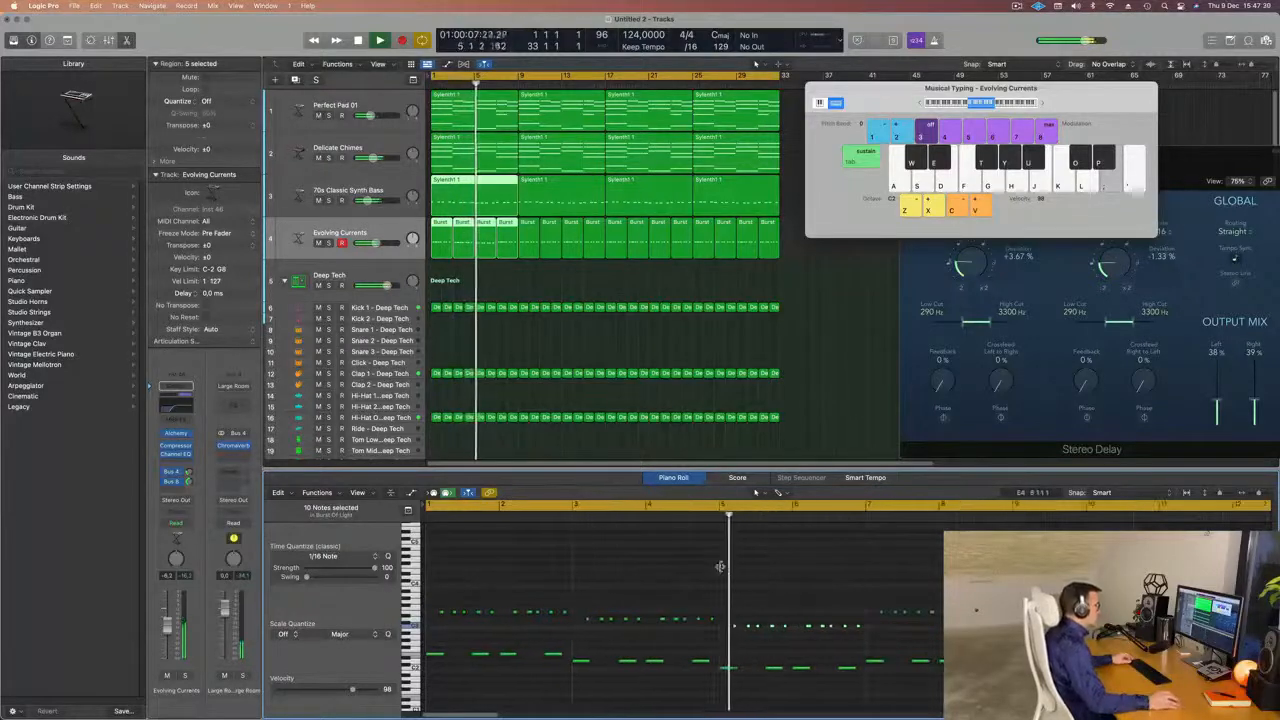
{"action": "key", "text": "super+Left"}
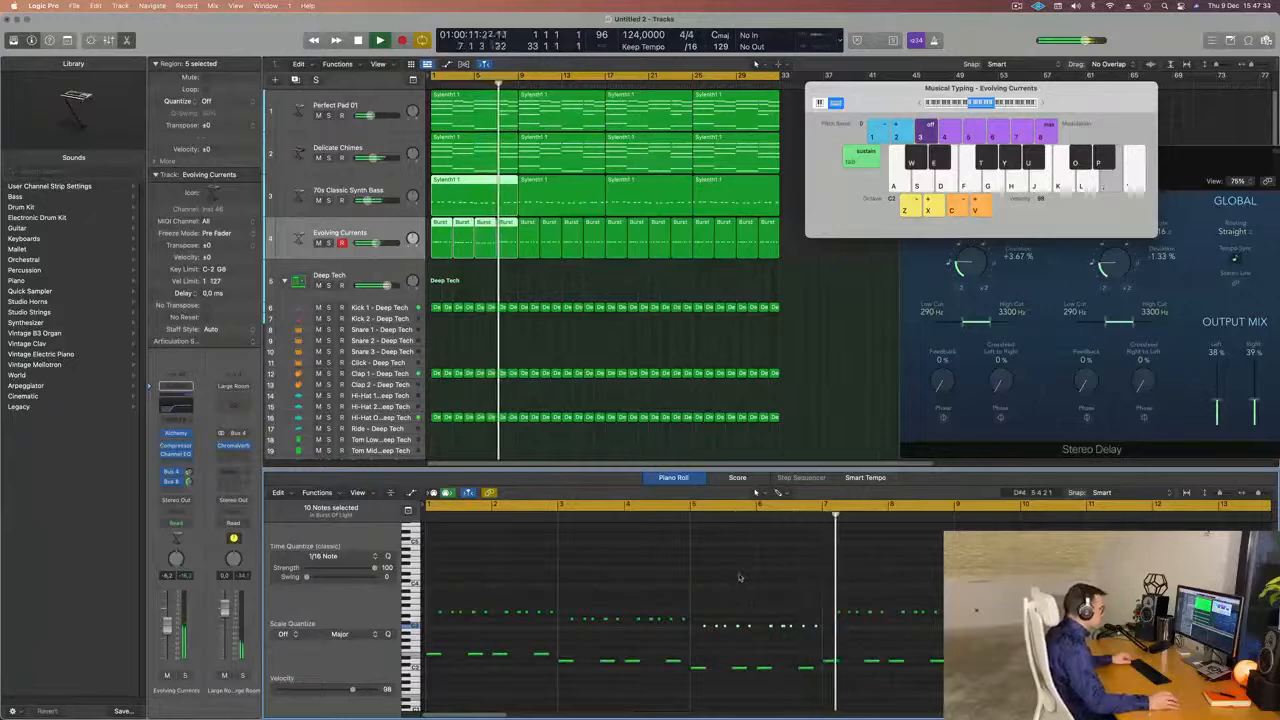
{"action": "key", "text": "super+Left"}
{"action": "key", "text": "Return"}
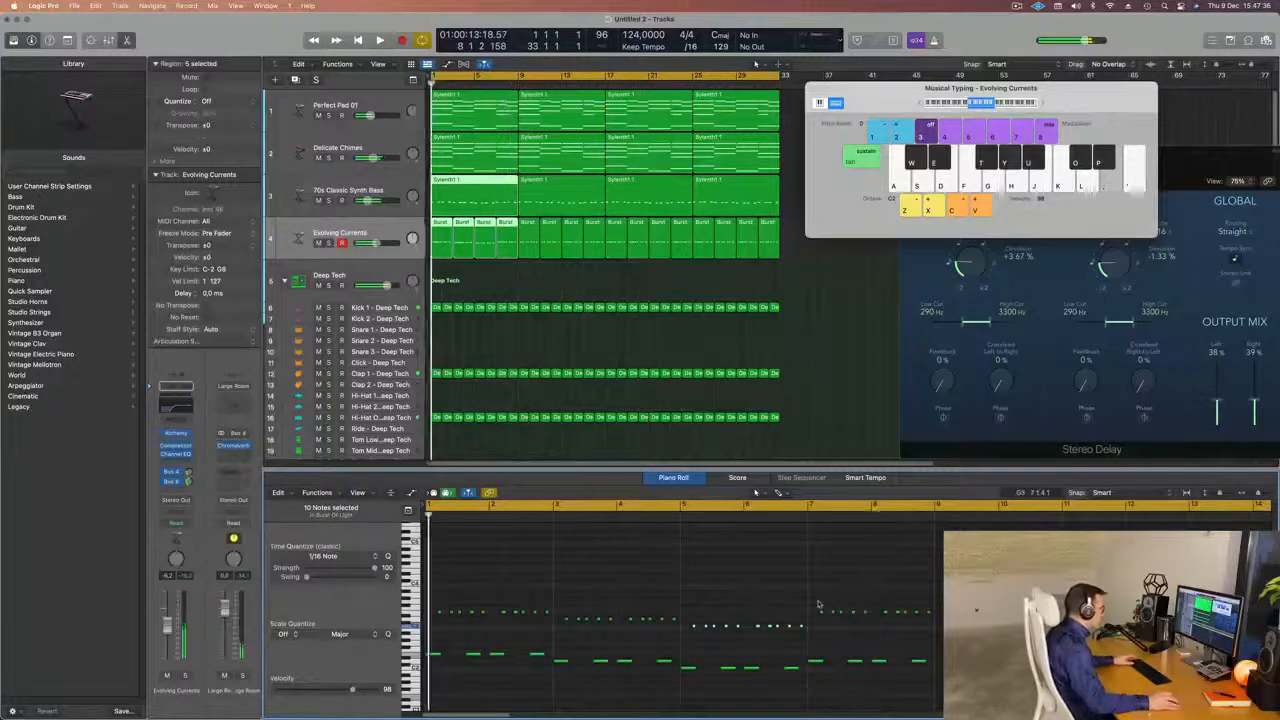
Lower the ten lead notes in bars 7 and 8 to the same pitch as those in bars 3 and 4.
{"action": "left_click_drag", "start_coordinate": [818, 602], "coordinate": [928, 622]}
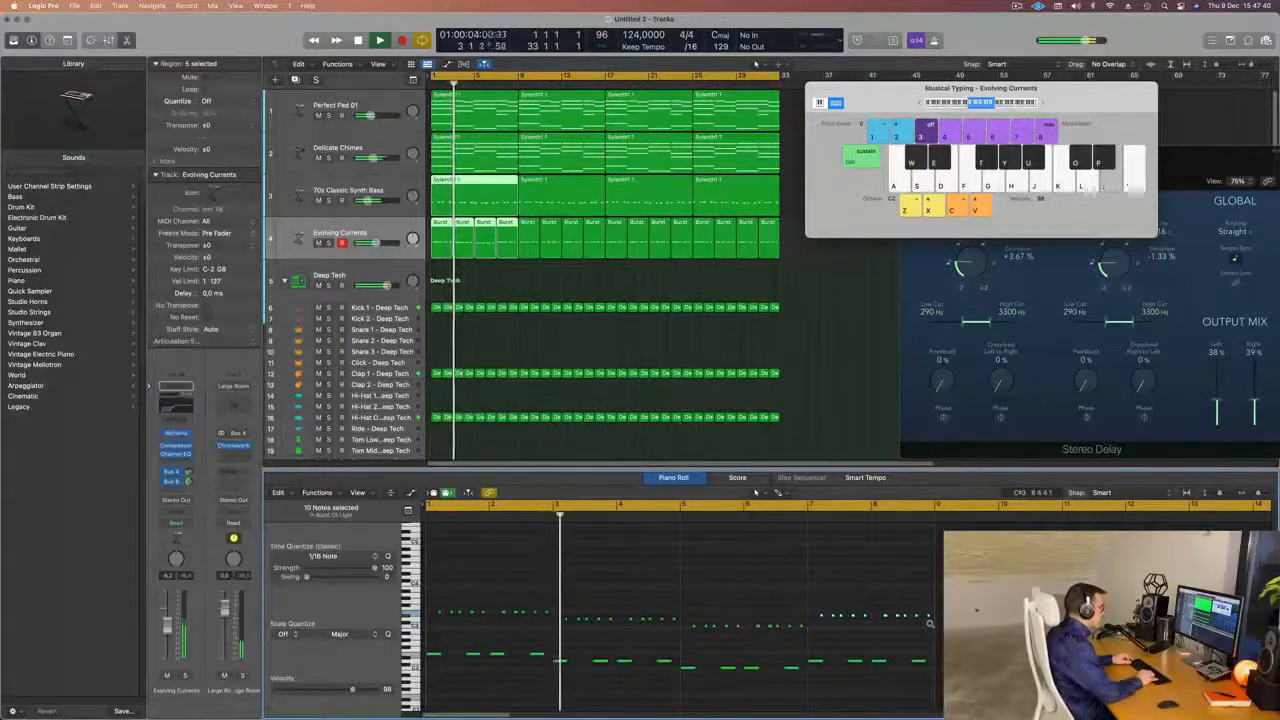
{"action": "scroll", "coordinate": [703, 588], "scroll_direction": "left", "scroll_amount": 2}
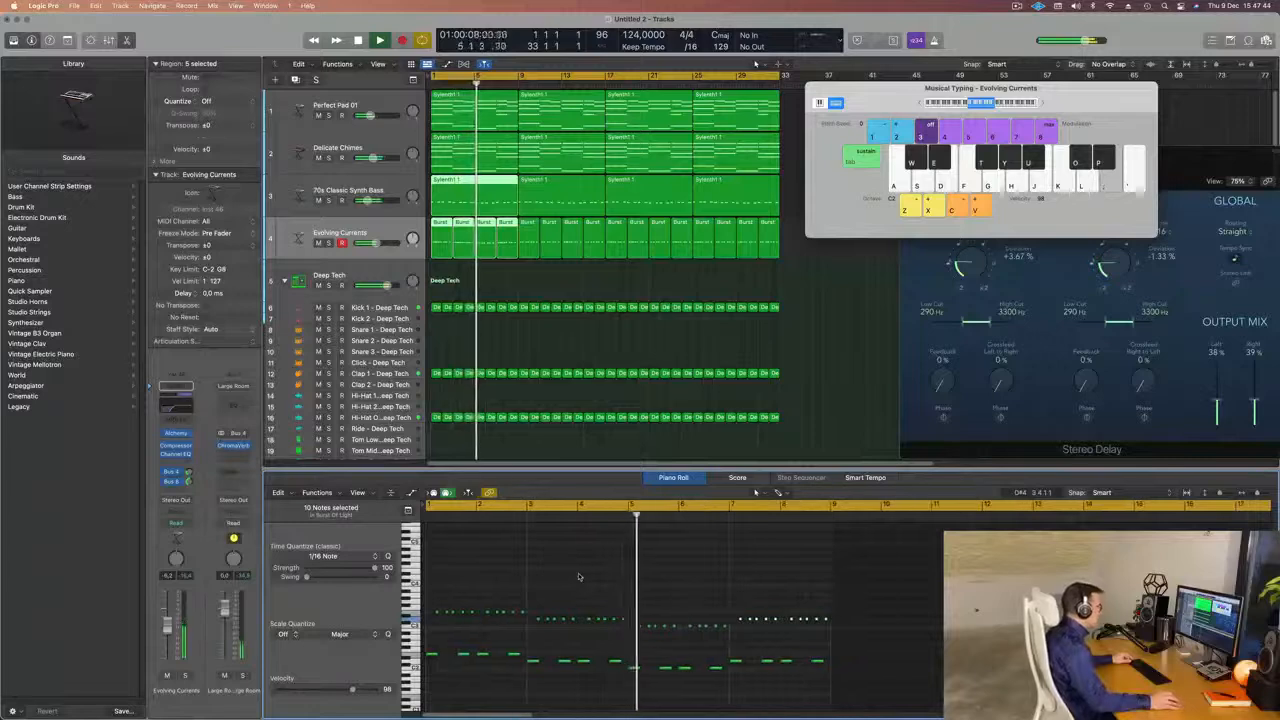
{"action": "scroll", "coordinate": [544, 579], "scroll_direction": "left", "scroll_amount": 1}
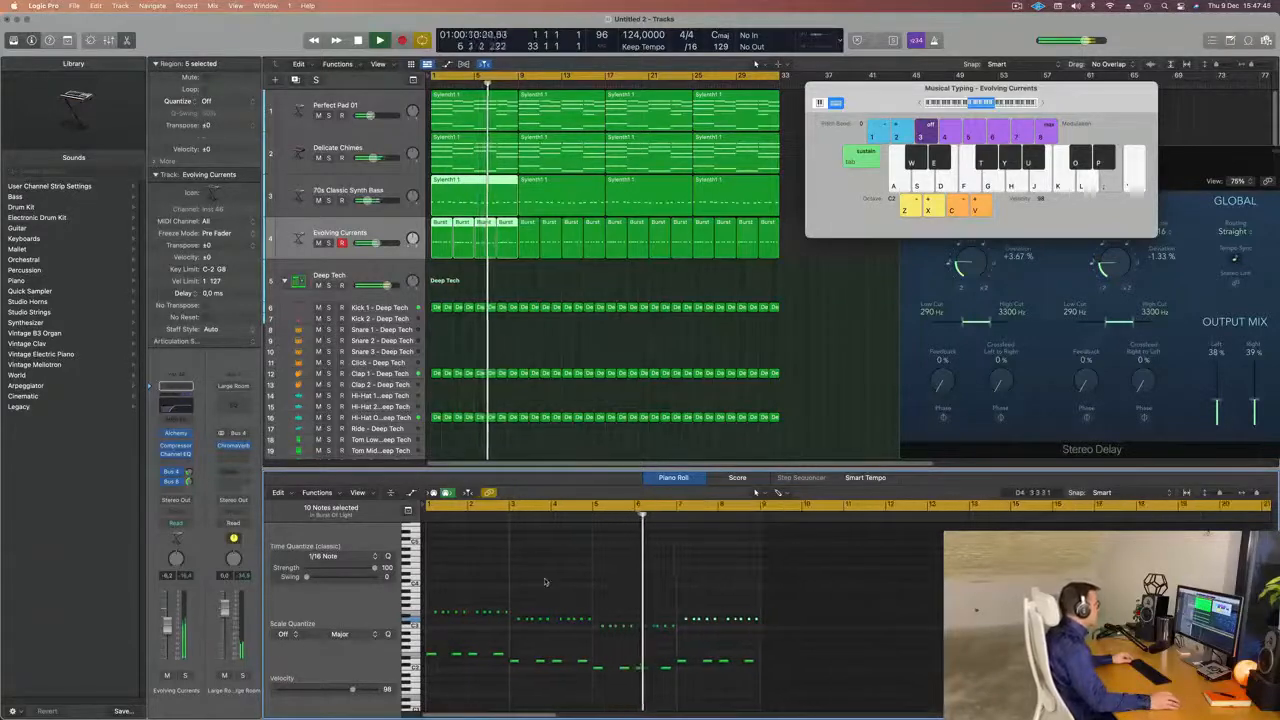
Close the Musical Typing window and join the first four lead regions into one eight-bar region.
{"action": "left_click", "coordinate": [538, 279]}
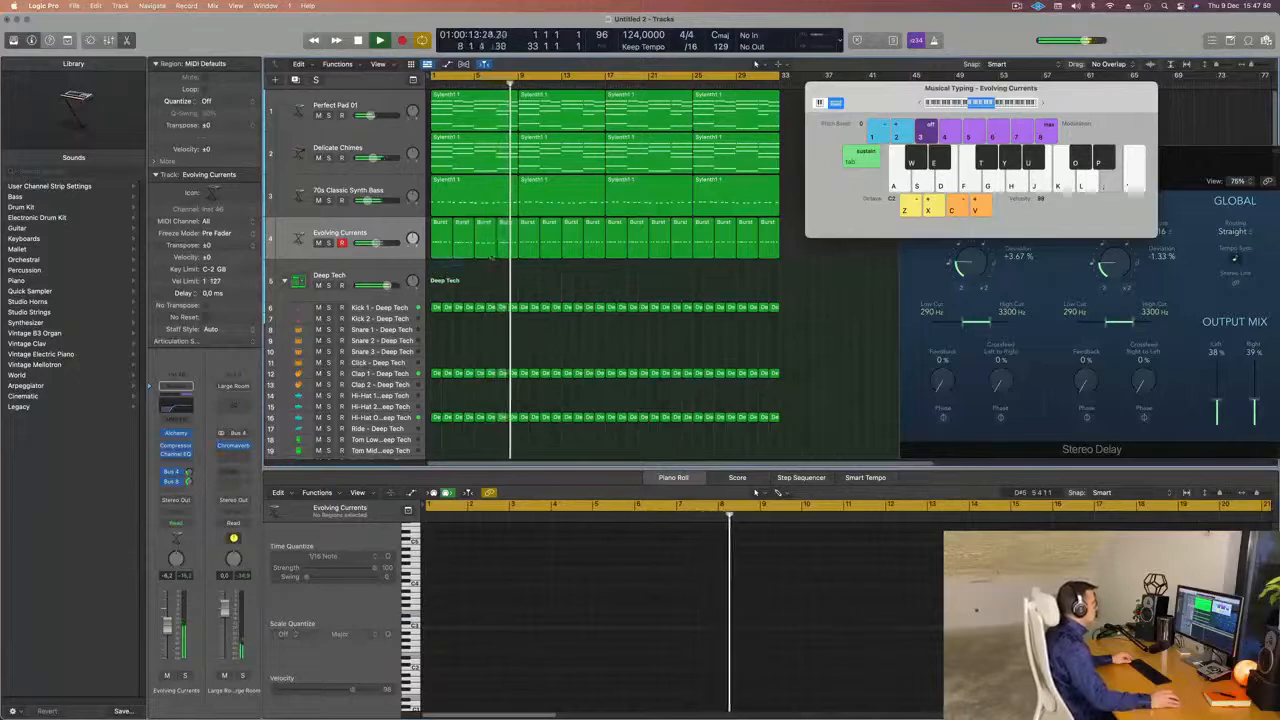
{"action": "left_click_drag", "start_coordinate": [436, 270], "coordinate": [510, 243]}
{"action": "key", "text": "Return"}
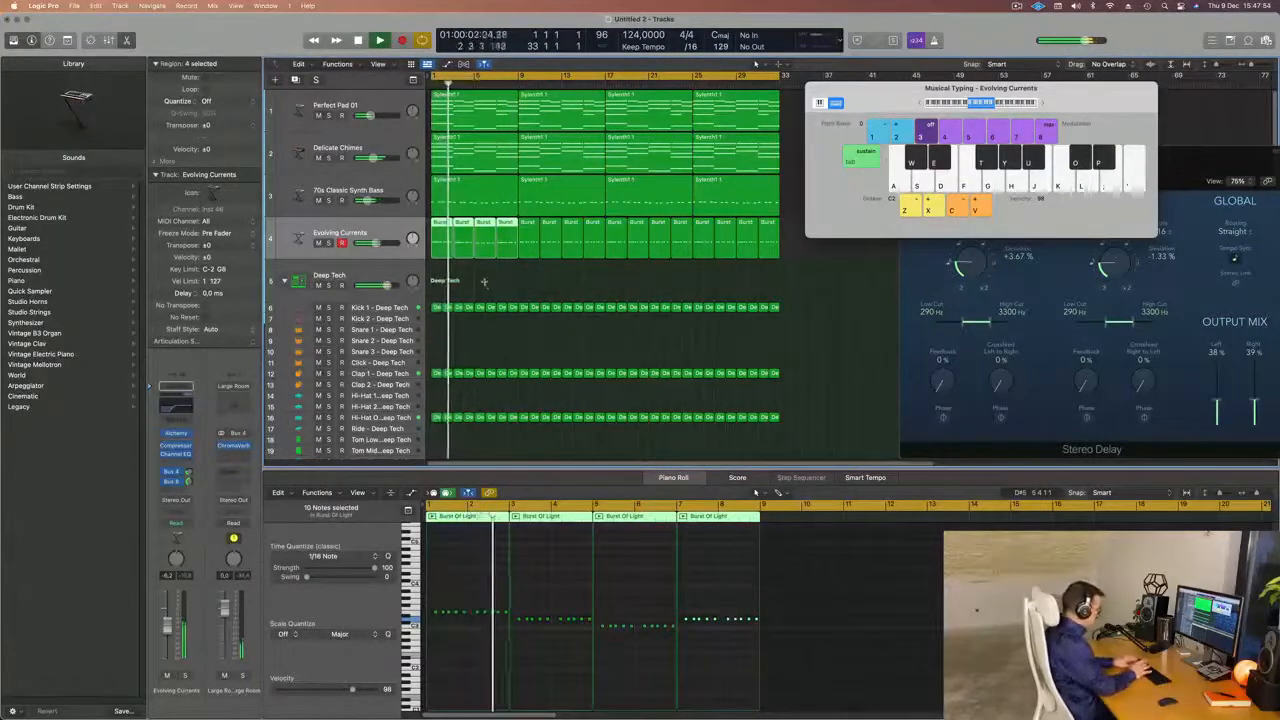
{"action": "key", "text": "super+k"}
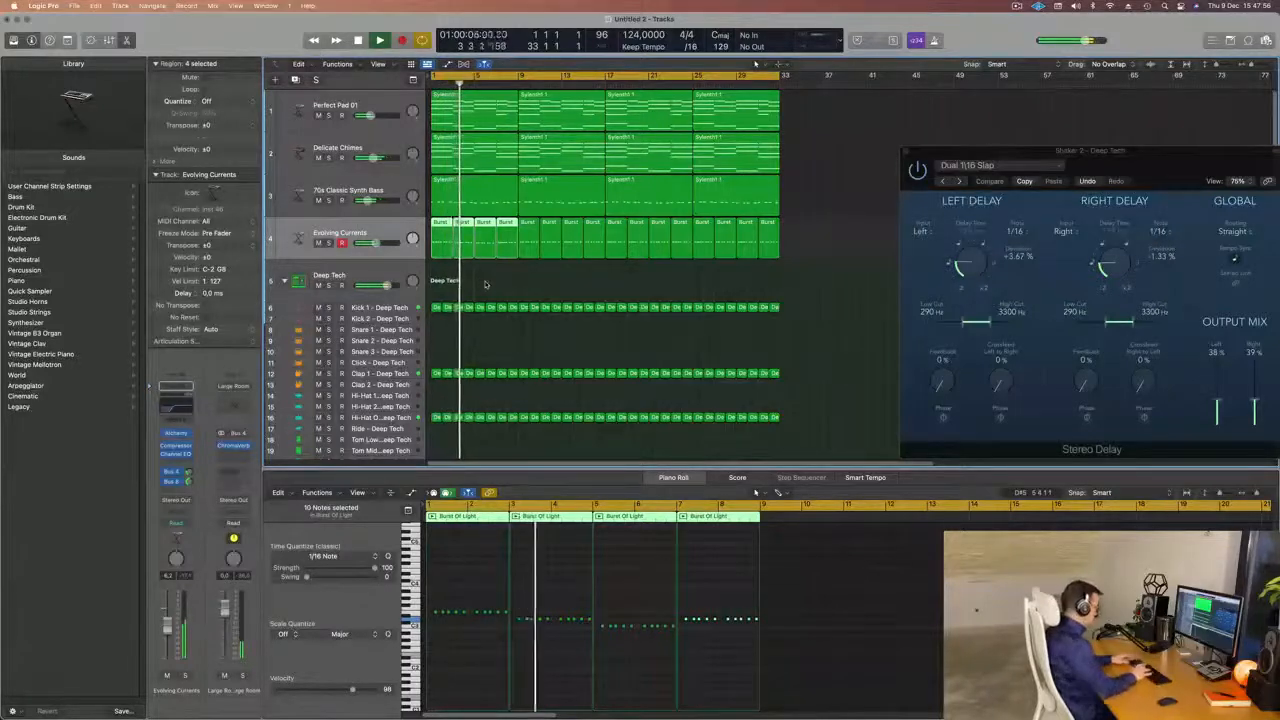
{"action": "key", "text": "super+j"}
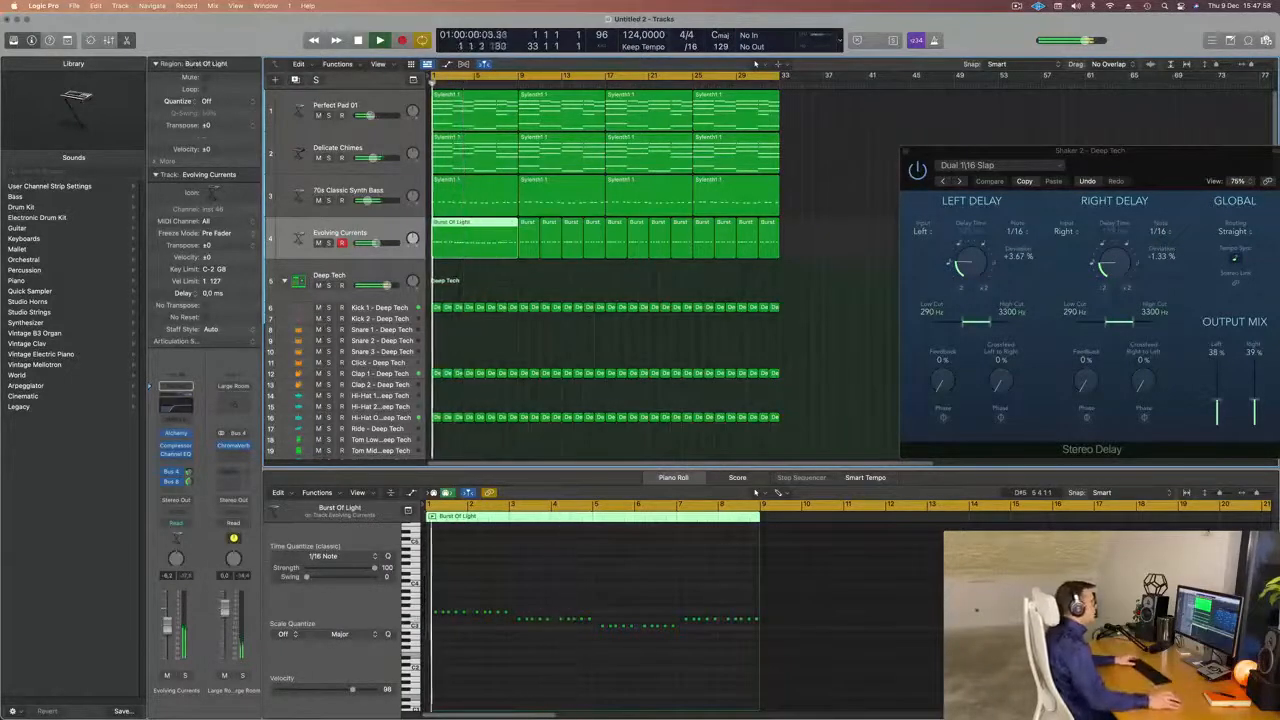
Delete all the old two-bar lead regions from bar 9 onward and select the joined region.
{"action": "left_click_drag", "start_coordinate": [798, 233], "coordinate": [531, 254]}
{"action": "key", "text": "Delete"}
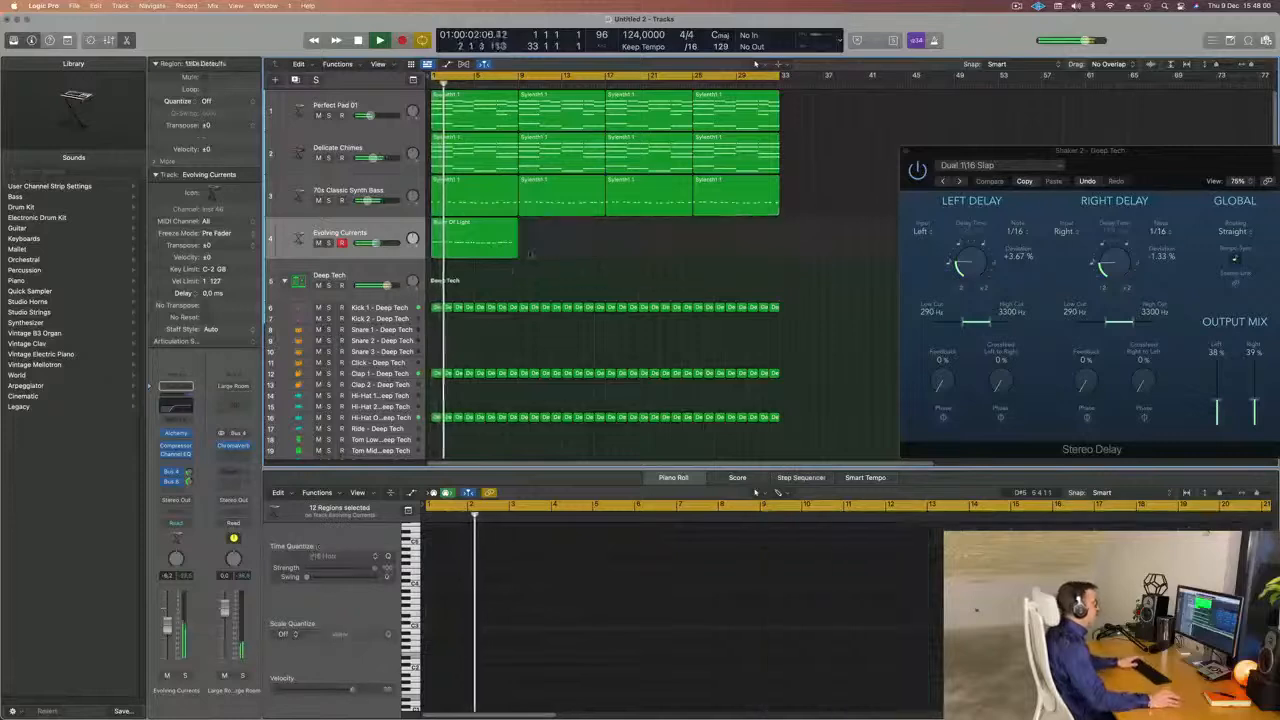
{"action": "left_click", "coordinate": [471, 240]}
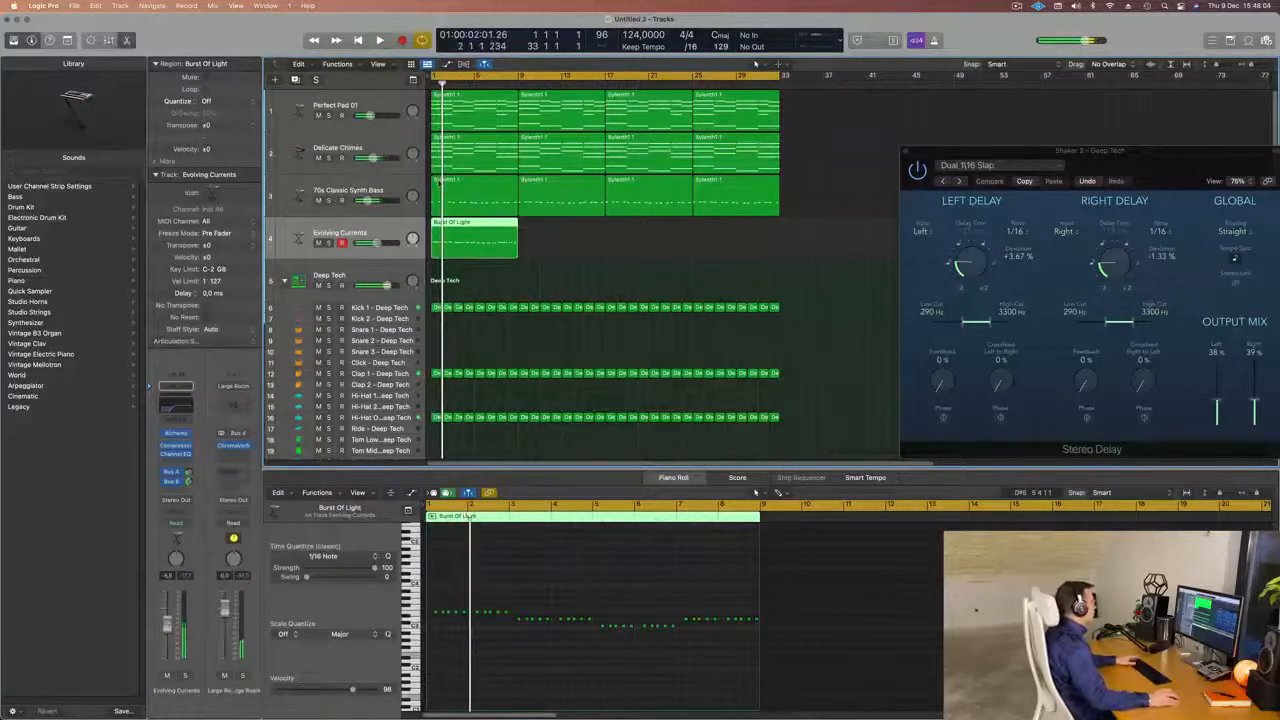
During playback, select the bass and Delicate Chimes tracks and inspect the chimes' Retro Synth instrument, closing its window.
{"action": "left_click", "coordinate": [377, 182]}
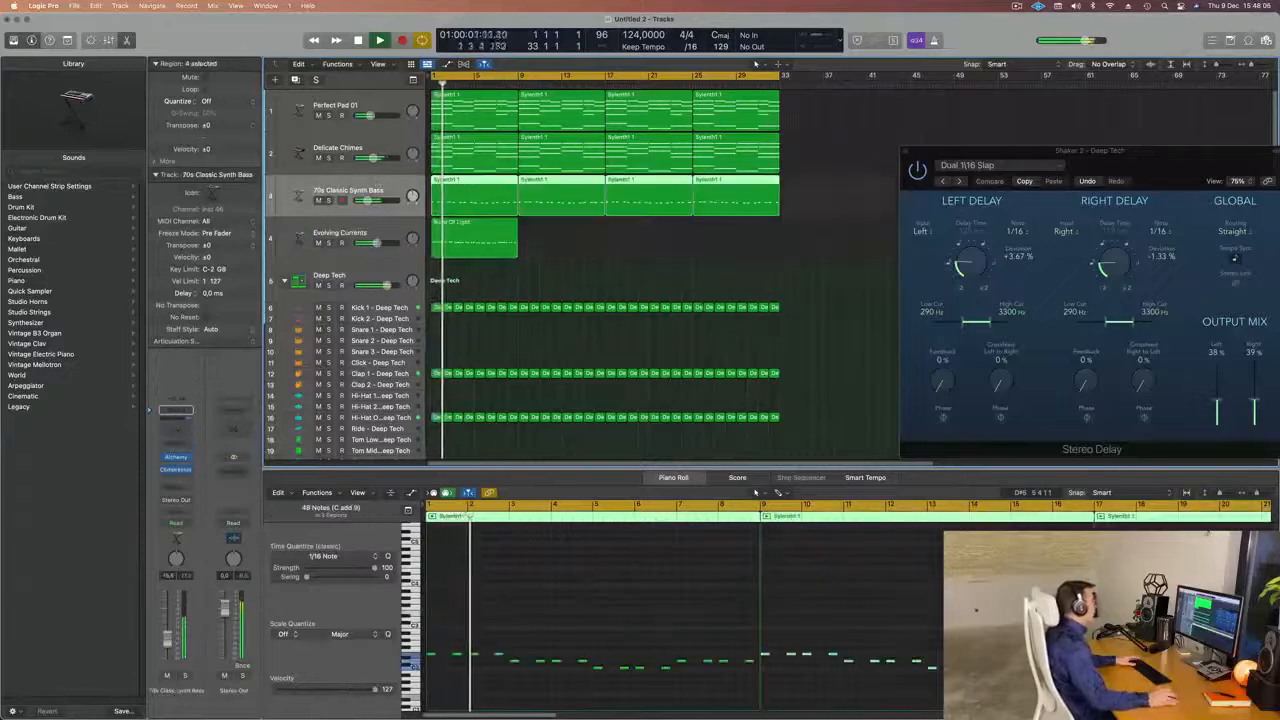
{"action": "left_click", "coordinate": [389, 148]}
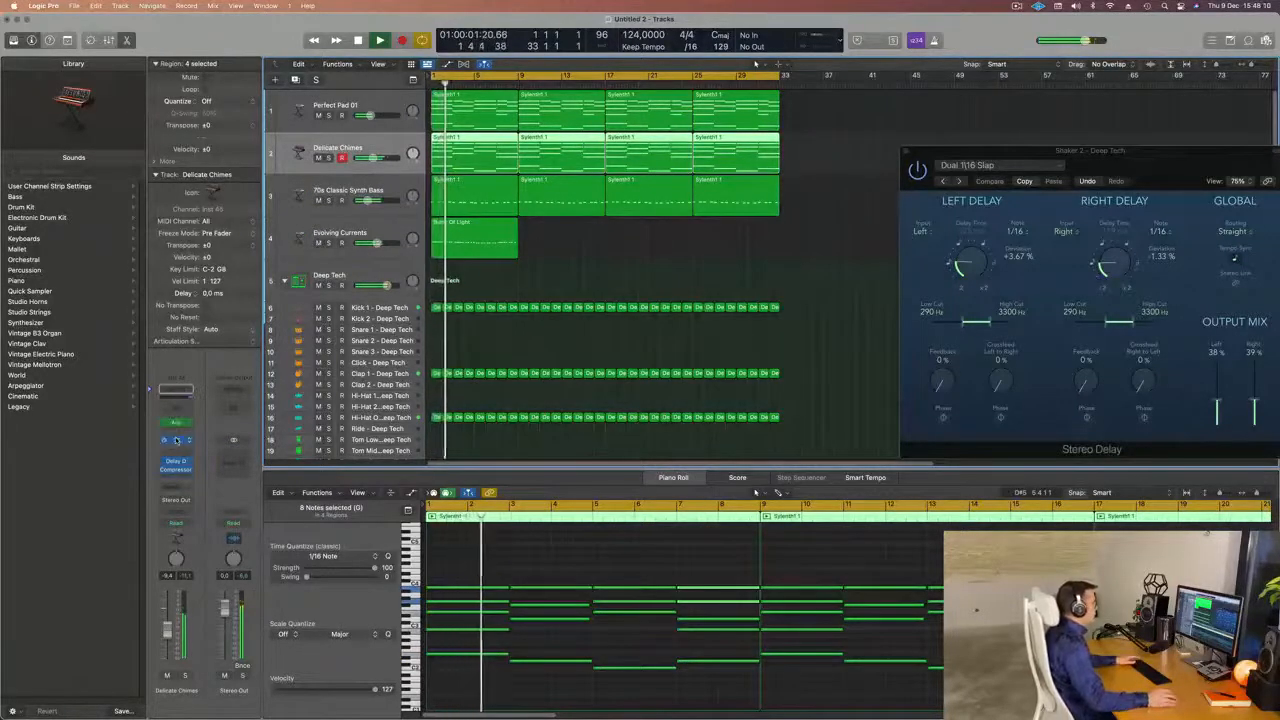
{"action": "left_click", "coordinate": [176, 440]}
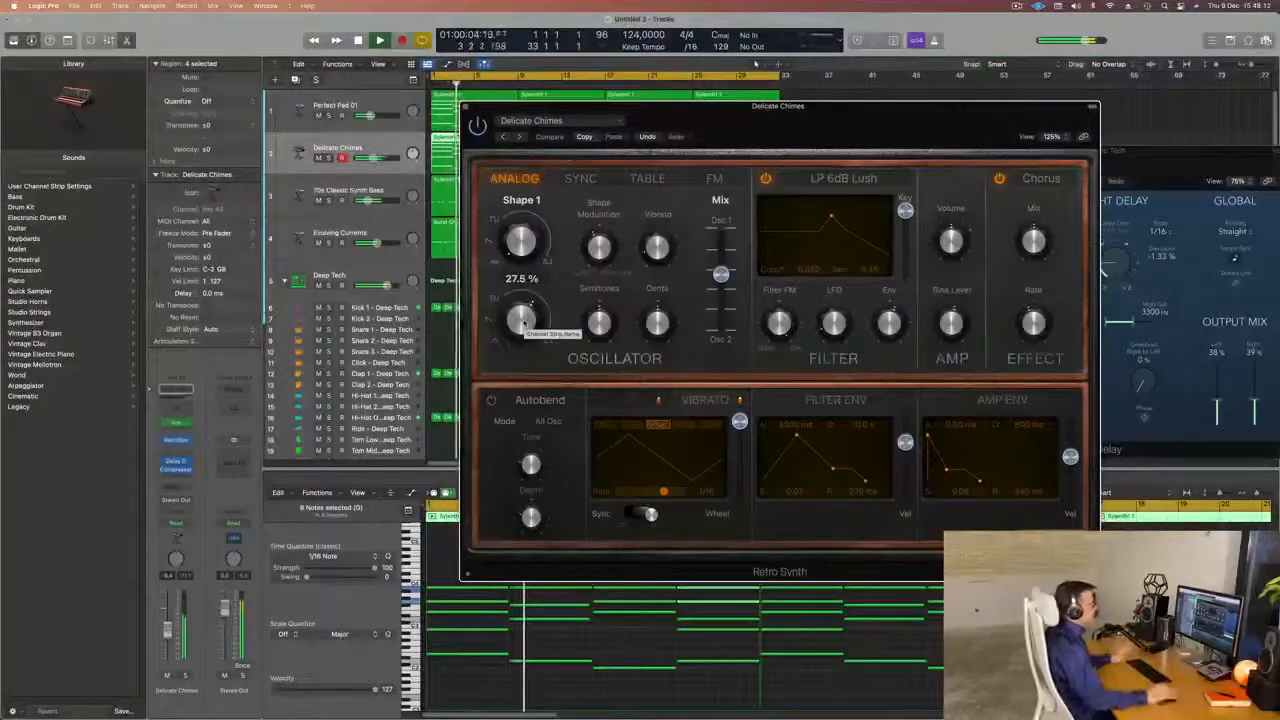
{"action": "left_click_drag", "start_coordinate": [947, 130], "coordinate": [908, 139]}
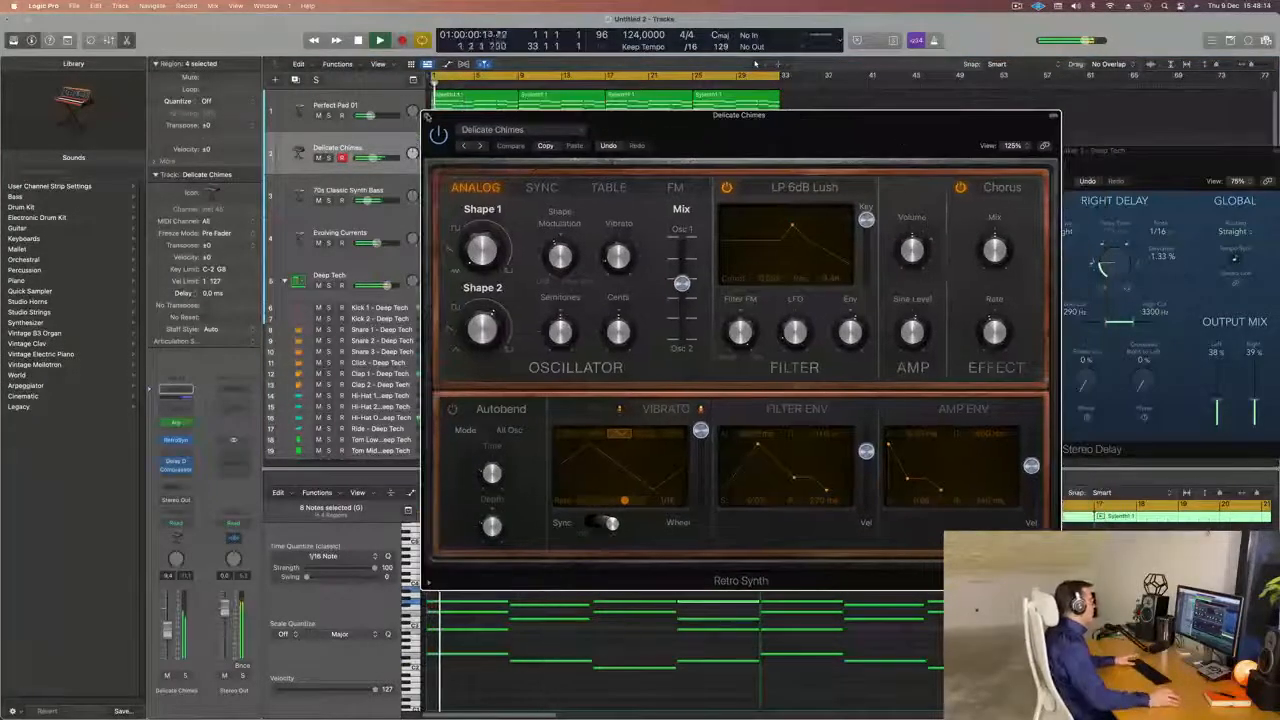
{"action": "left_click", "coordinate": [428, 117]}
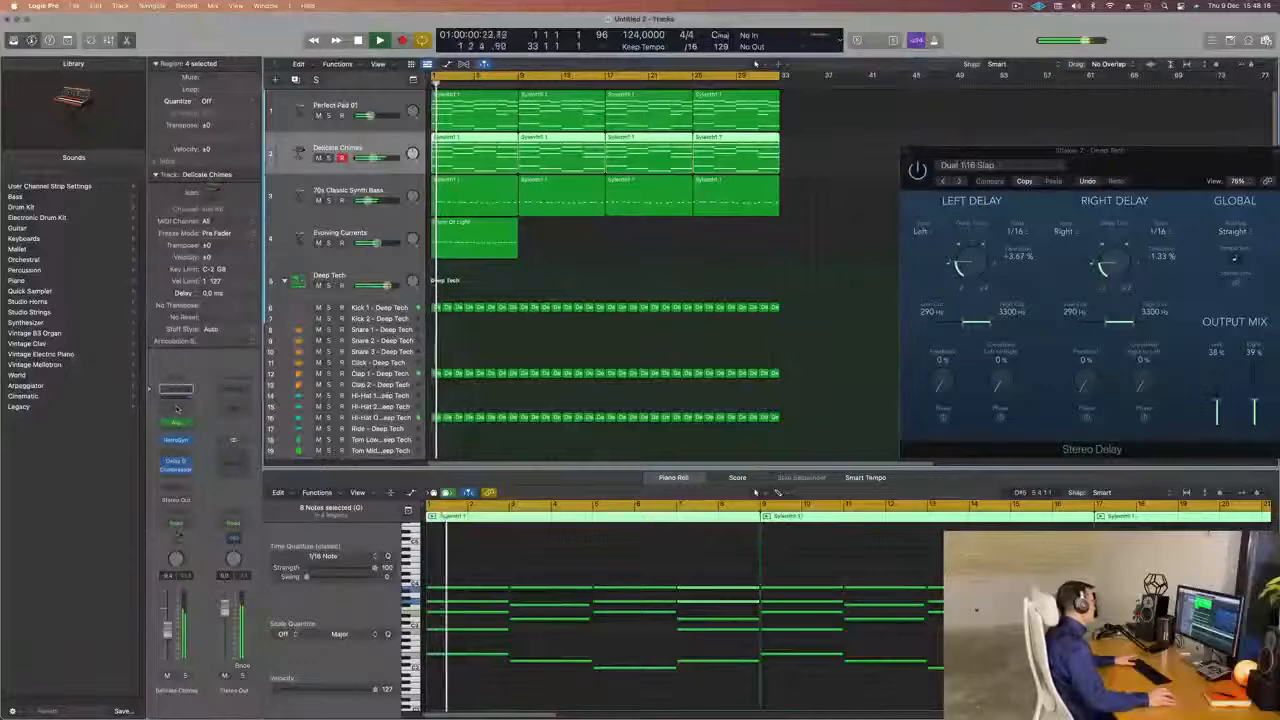
Add a Channel EQ to the Delicate Chimes track and enable a high cut at 4500 Hz with a 48 dB/Oct slope.
{"action": "left_click", "coordinate": [176, 392]}
{"action": "left_click_drag", "start_coordinate": [793, 160], "coordinate": [719, 147]}
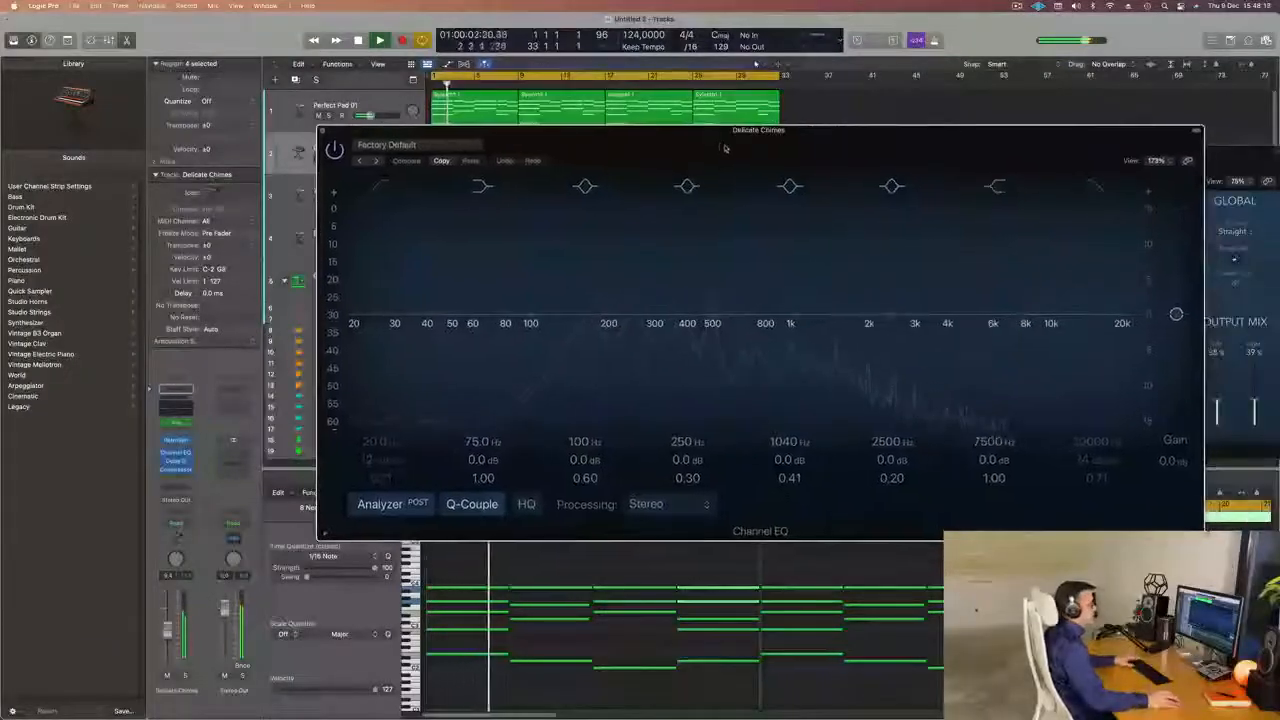
{"action": "left_click", "coordinate": [1096, 186]}
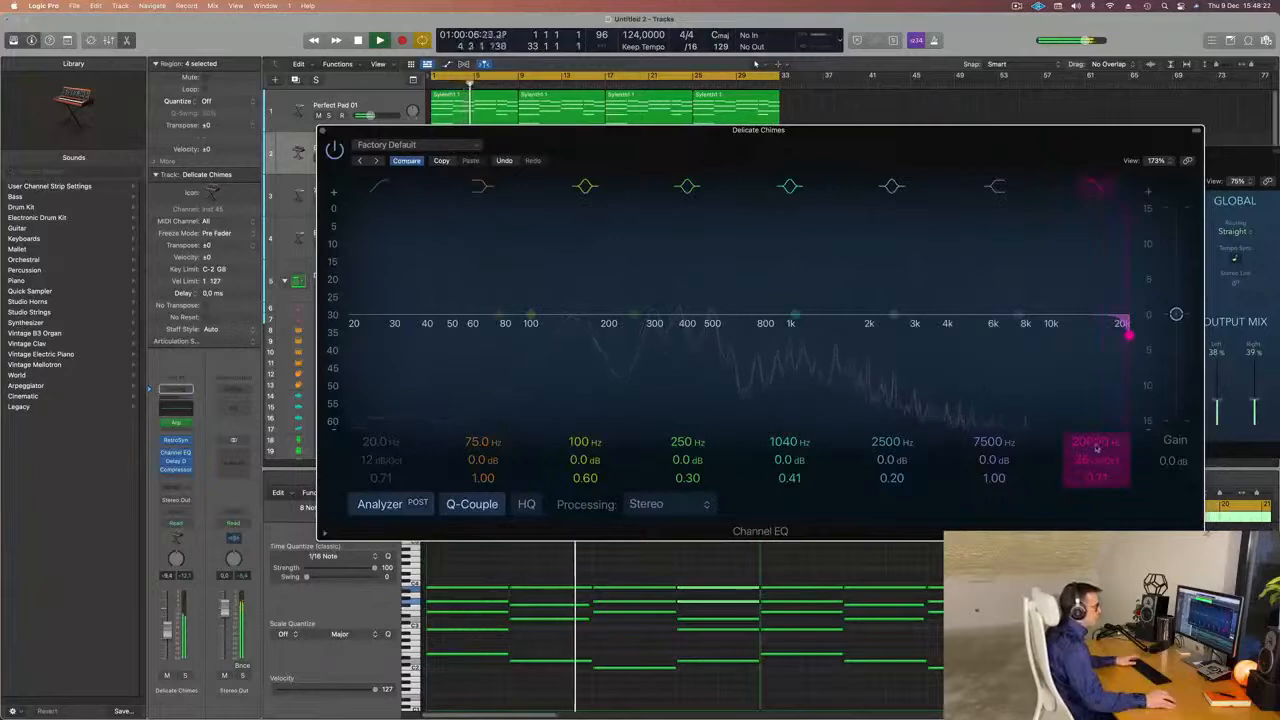
{"action": "left_click_drag", "start_coordinate": [1096, 447], "coordinate": [1096, 520]}
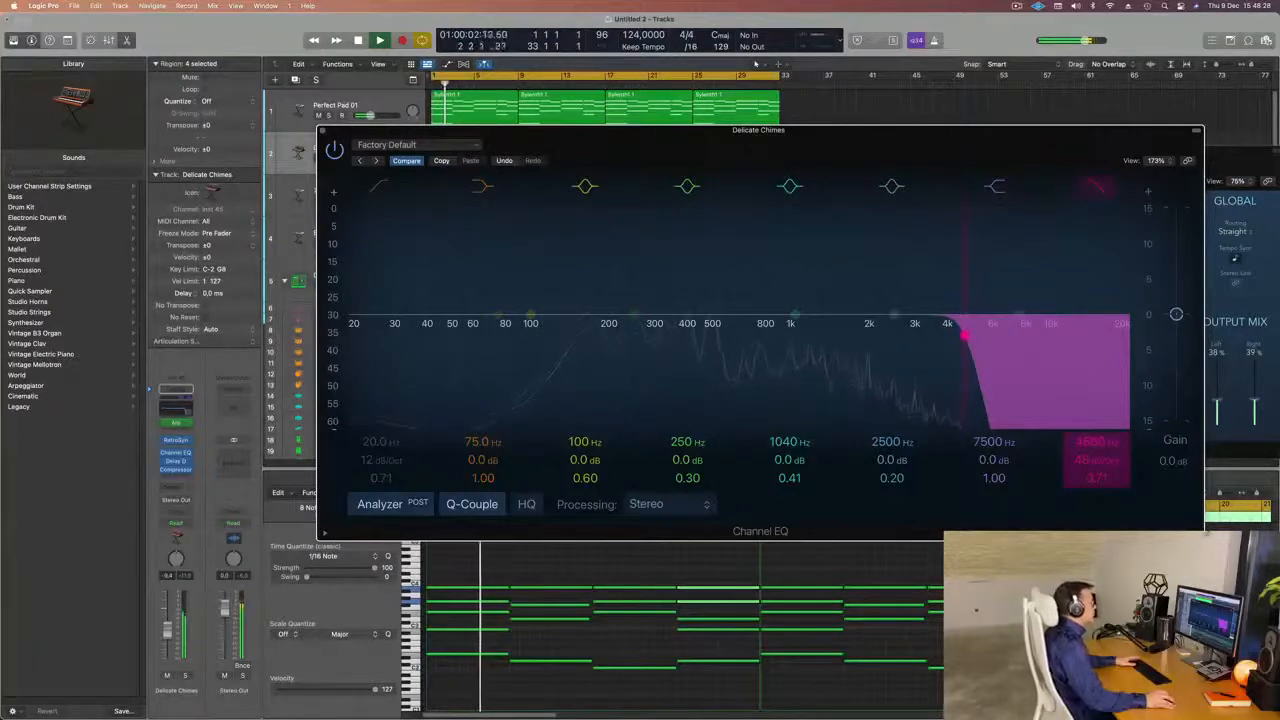
{"action": "mouse_move", "coordinate": [1096, 520]}
{"action": "left_mouse_down"}
{"action": "mouse_move", "coordinate": [1096, 482]}
{"action": "mouse_move", "coordinate": [1096, 518]}
{"action": "left_mouse_up"}
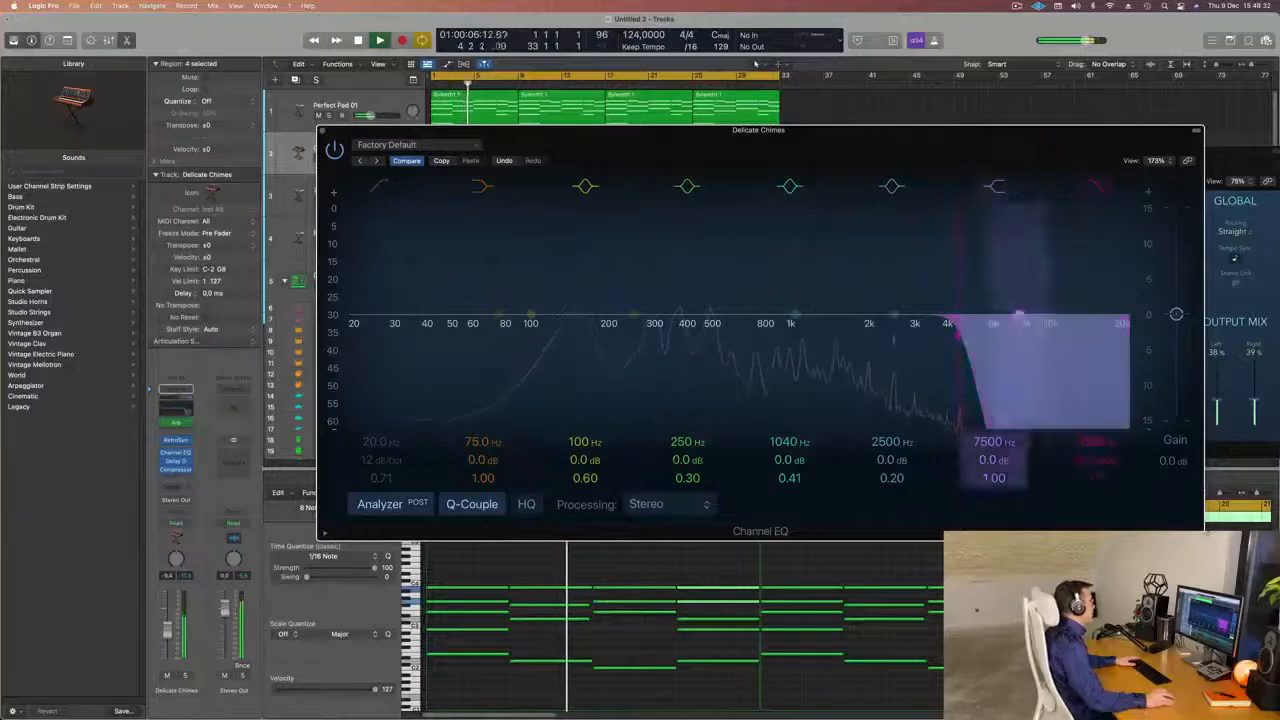
Enable the low cut in the chimes' Channel EQ at about 160 Hz and close the EQ.
{"action": "left_click", "coordinate": [381, 187]}
{"action": "left_click_drag", "start_coordinate": [408, 301], "coordinate": [586, 327]}
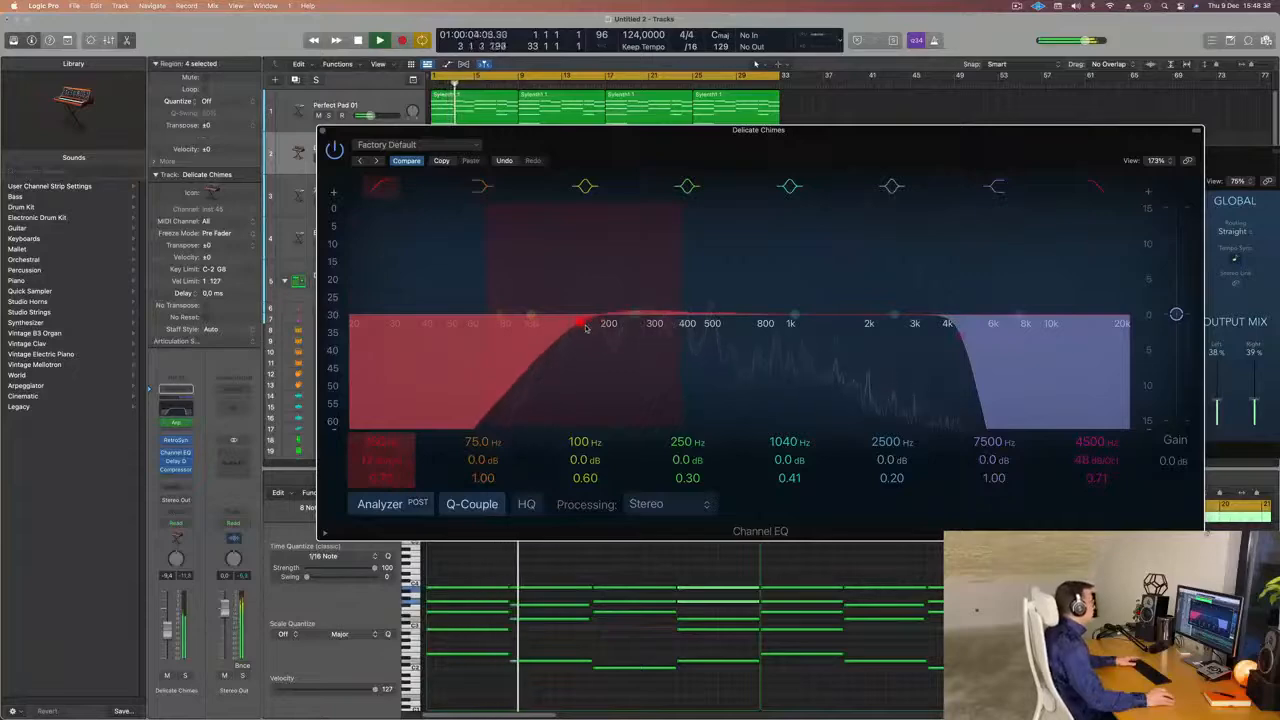
{"action": "left_click", "coordinate": [323, 132]}
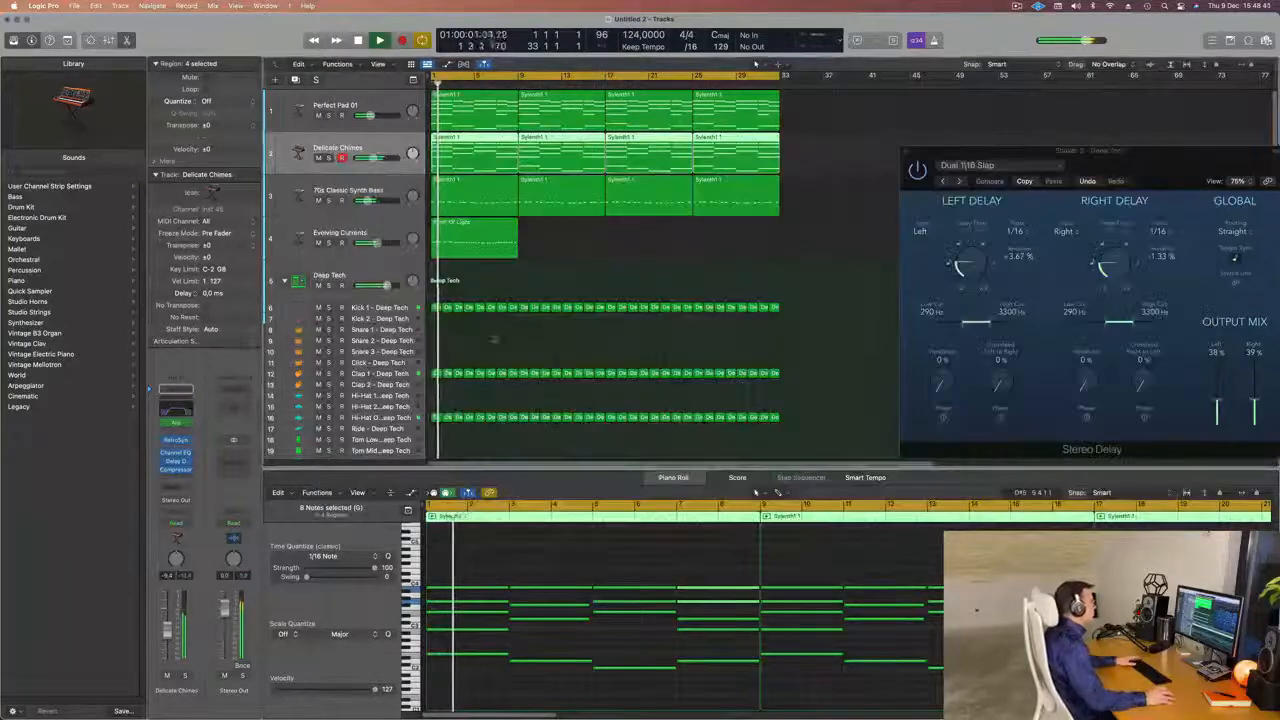
Repeat the eight-bar Evolving Currents region three times to fill all 32 bars.
{"action": "left_click", "coordinate": [399, 234]}
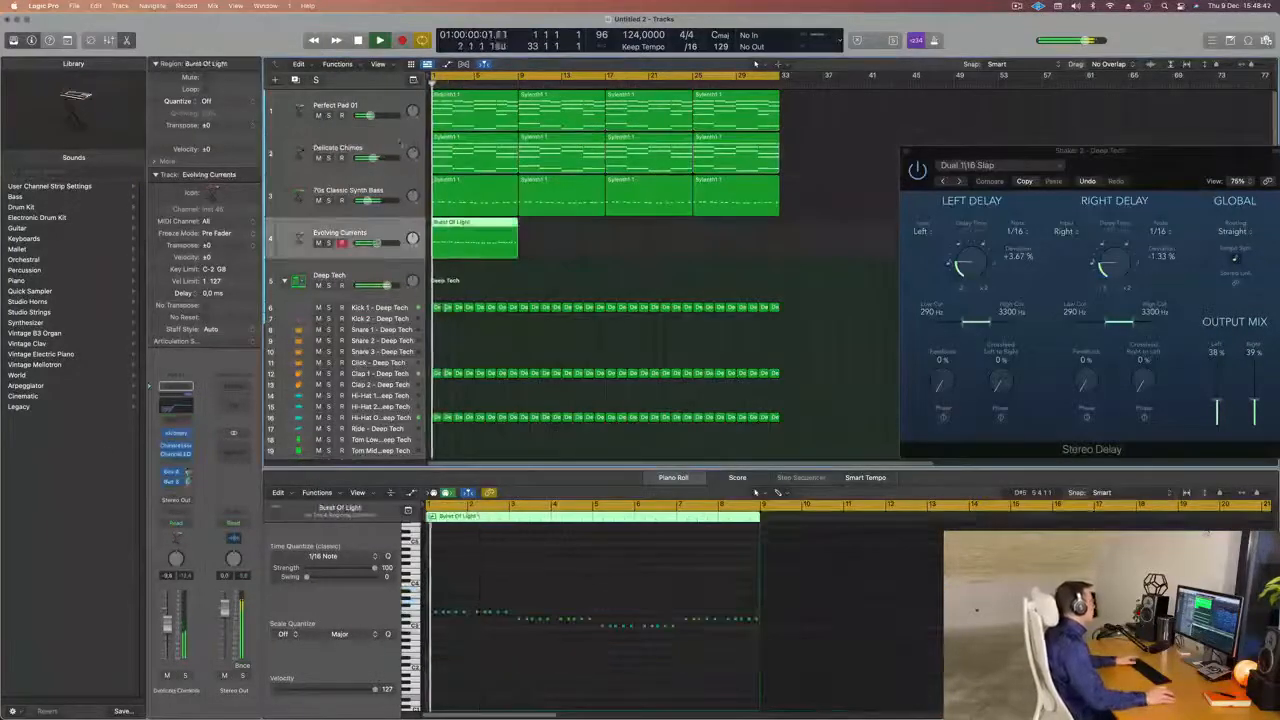
{"action": "left_click", "coordinate": [400, 147]}
{"action": "left_click", "coordinate": [502, 244]}
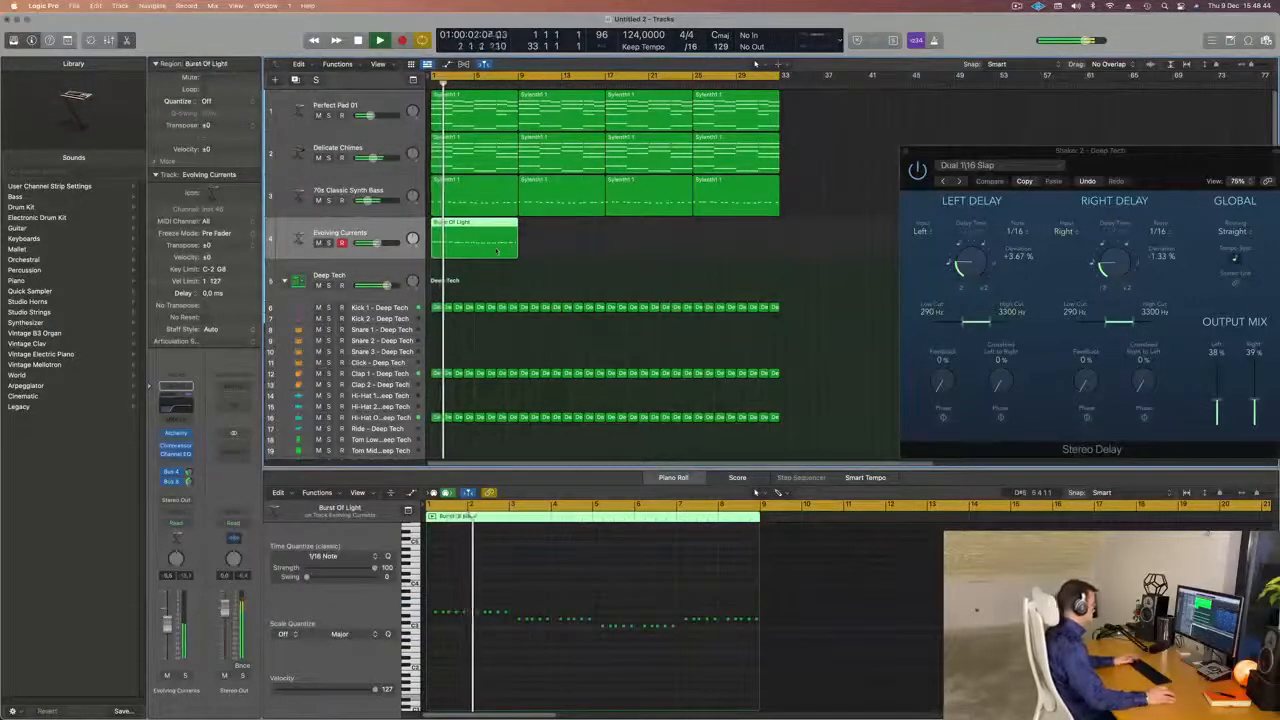
{"action": "key", "text": "super+r"}
{"action": "key", "text": "super+r"}
{"action": "key", "text": "super+r"}
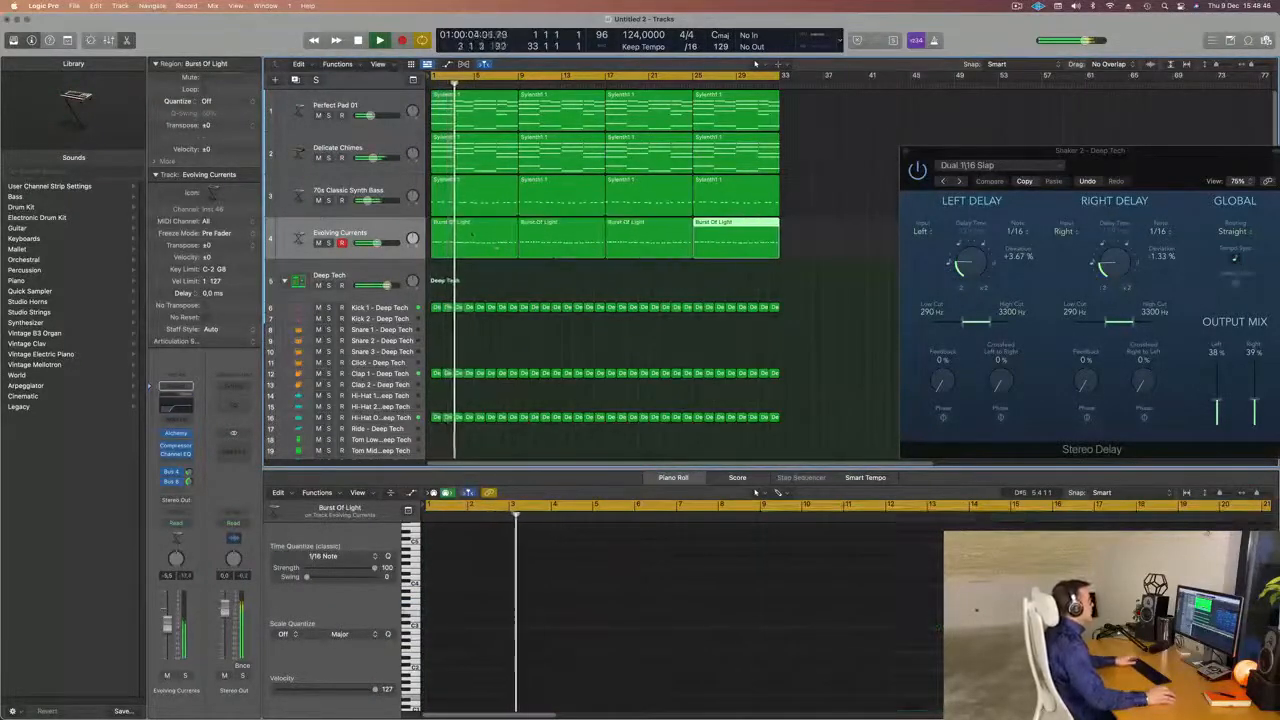
Select the Evolving Currents track and open its Alchemy instrument.
{"action": "left_click", "coordinate": [305, 238]}
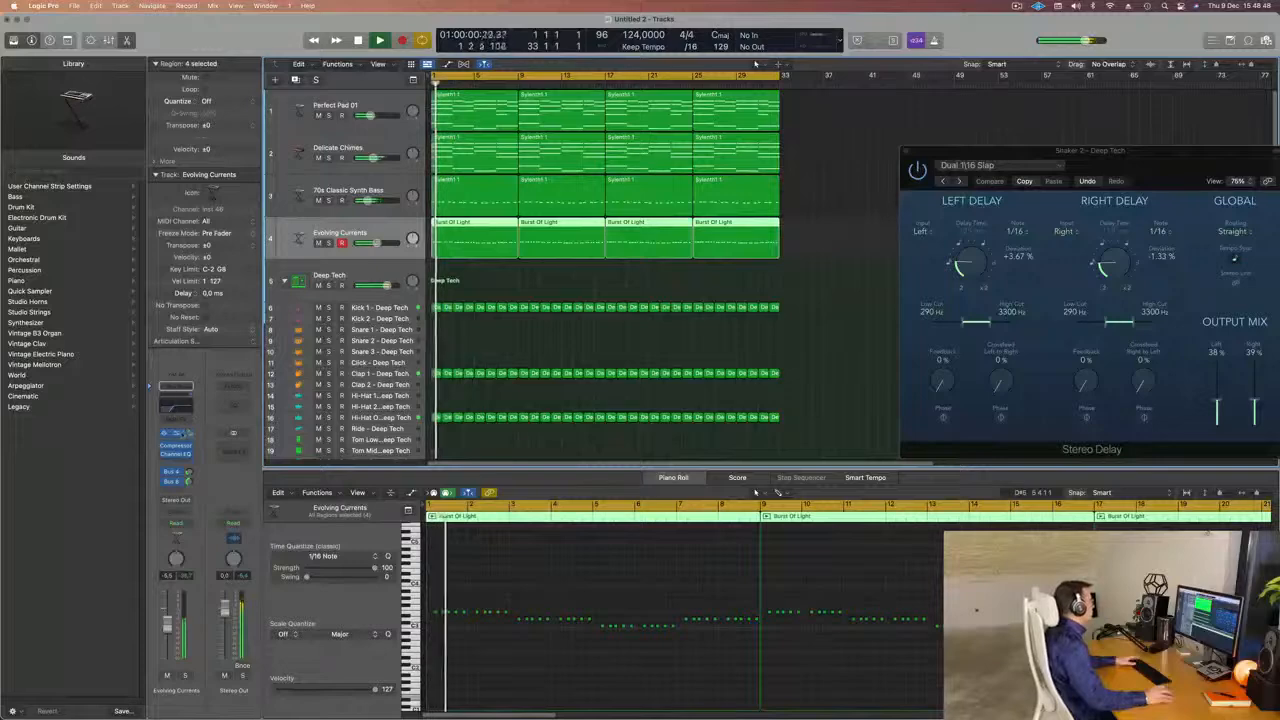
{"action": "left_click", "coordinate": [175, 433]}
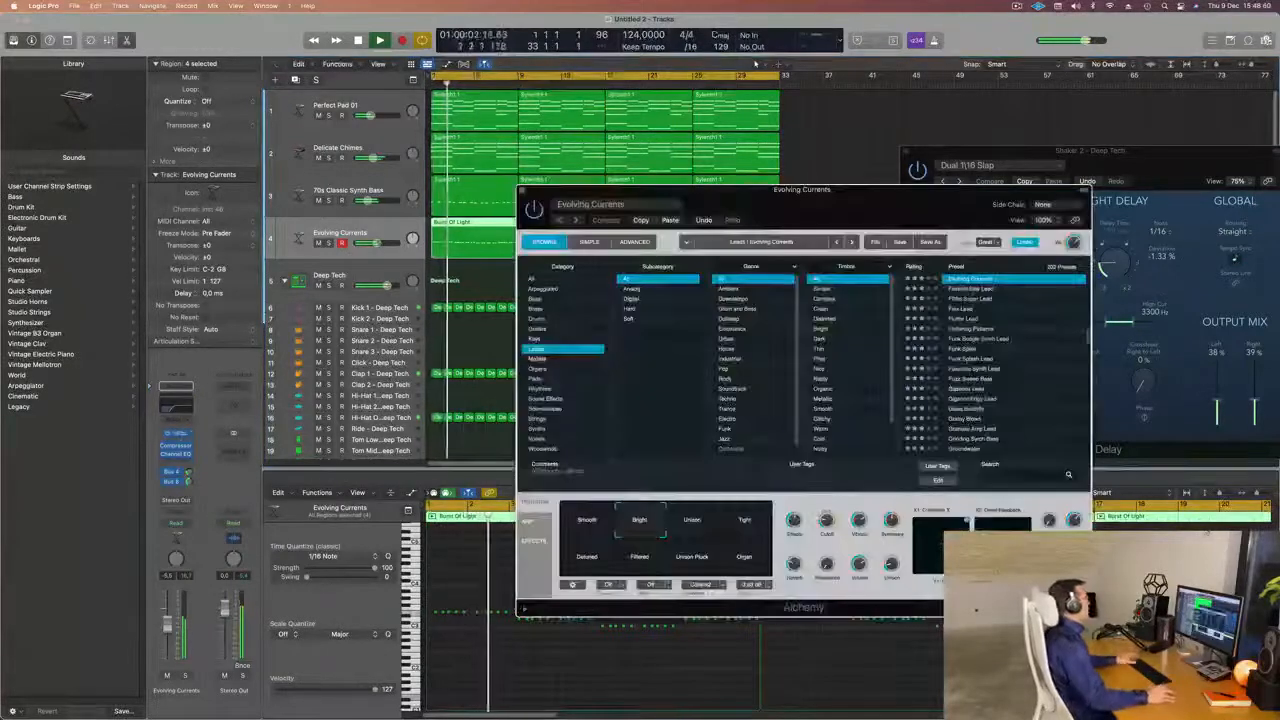
{"action": "left_click", "coordinate": [386, 229]}
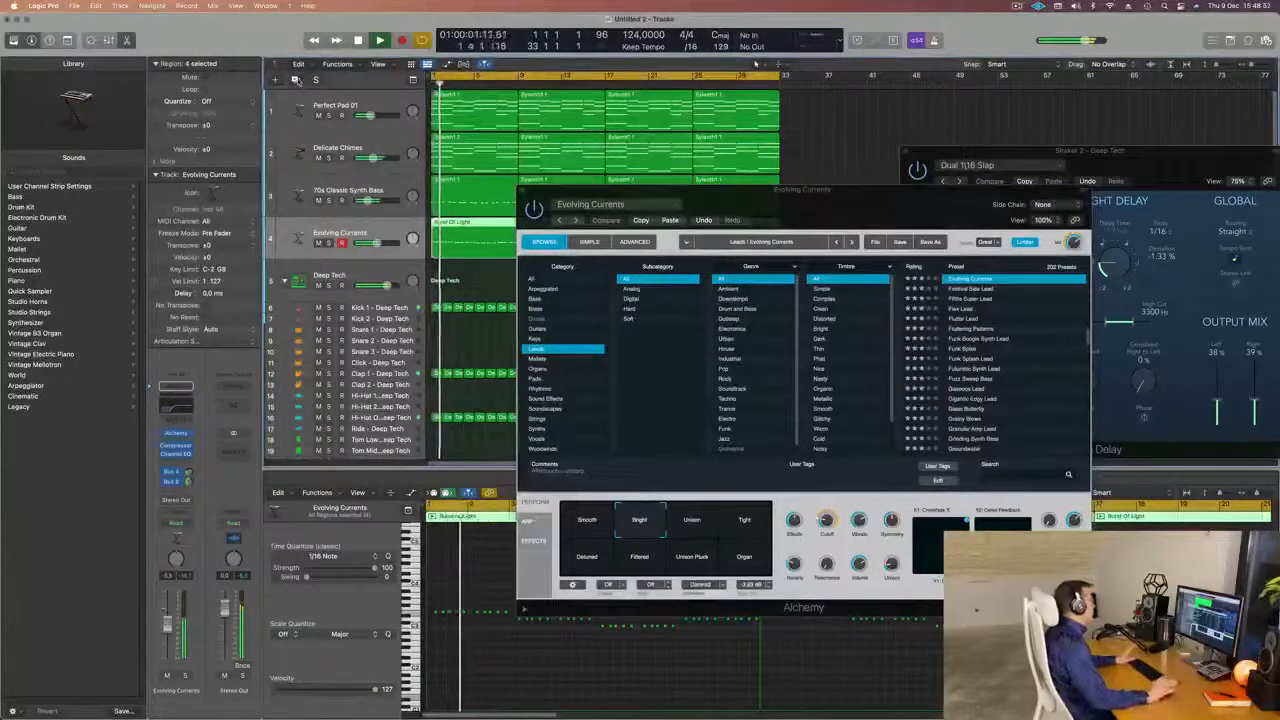
Duplicate the Evolving Currents track, copy its first eight-bar region onto the new track and mute the original track.
{"action": "left_click", "coordinate": [296, 80]}
{"action": "left_click_drag", "start_coordinate": [640, 190], "coordinate": [940, 314]}
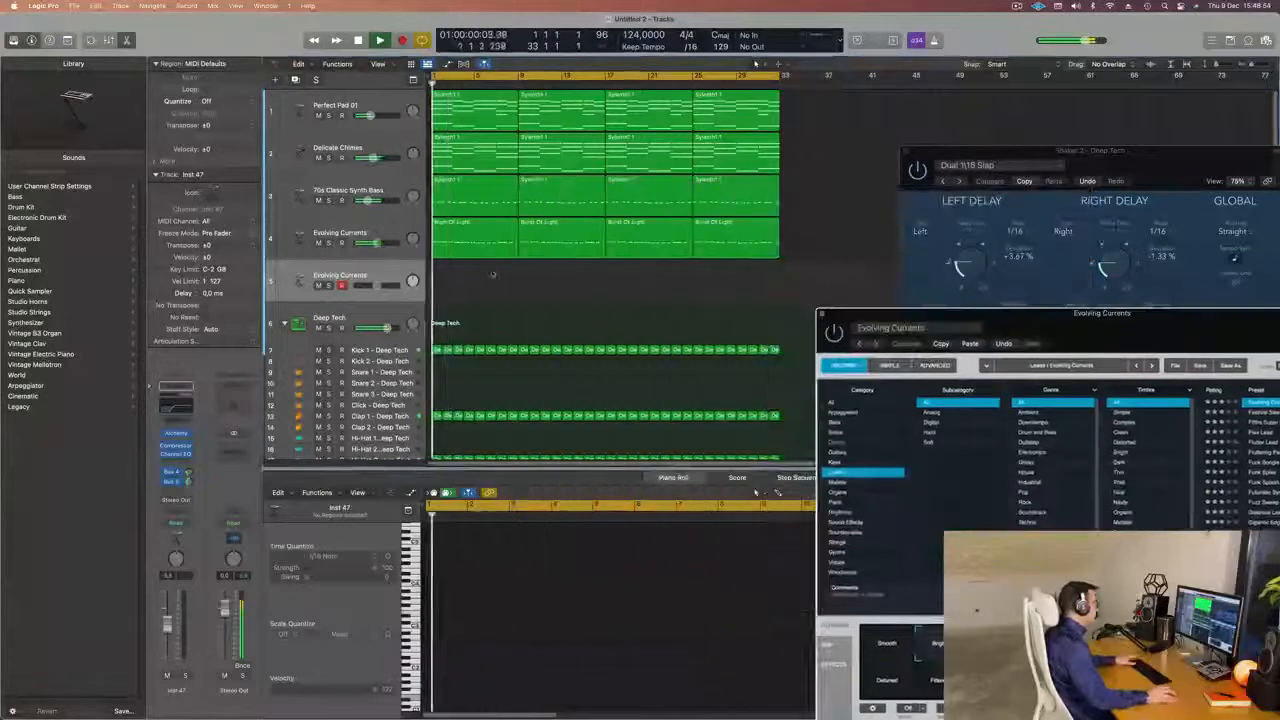
{"action": "left_click_drag", "start_coordinate": [484, 243], "coordinate": [486, 289]}
{"action": "key", "text": "space"}
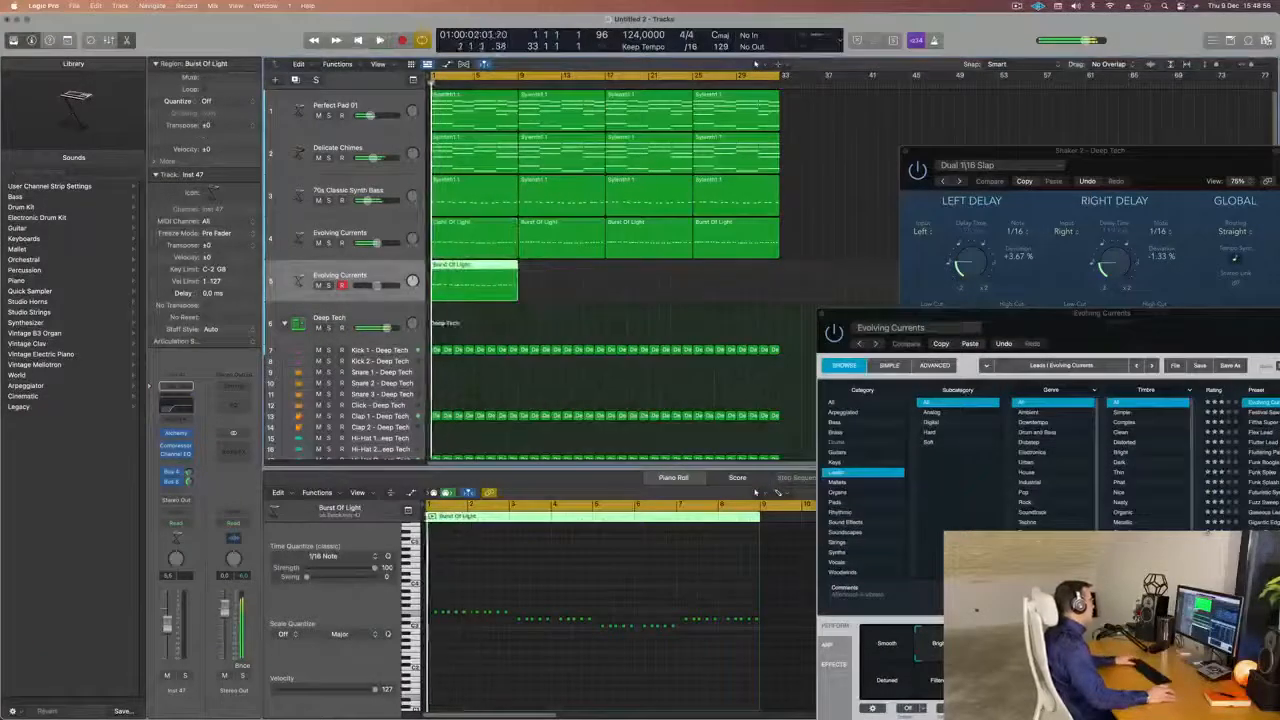
{"action": "left_click", "coordinate": [320, 243]}
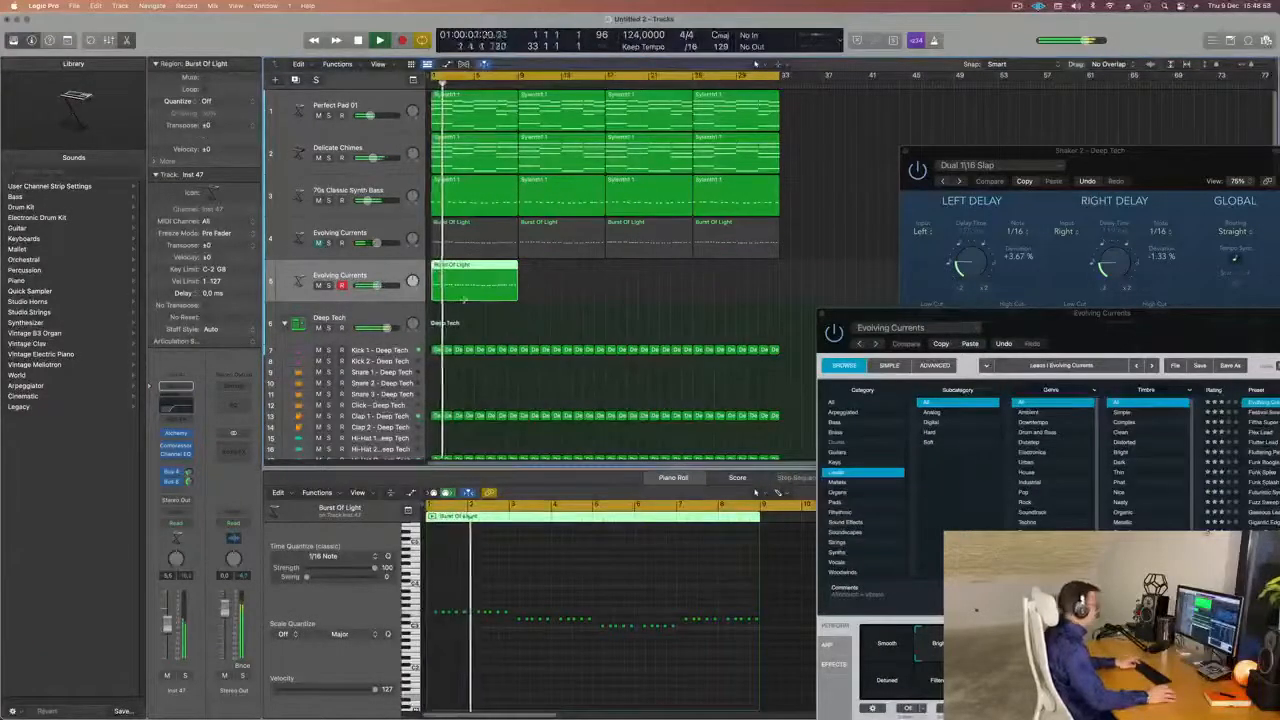
Load the Flex Lead preset in the open Alchemy instrument and move its window clear of the track list.
{"action": "left_click_drag", "start_coordinate": [1037, 318], "coordinate": [642, 115]}
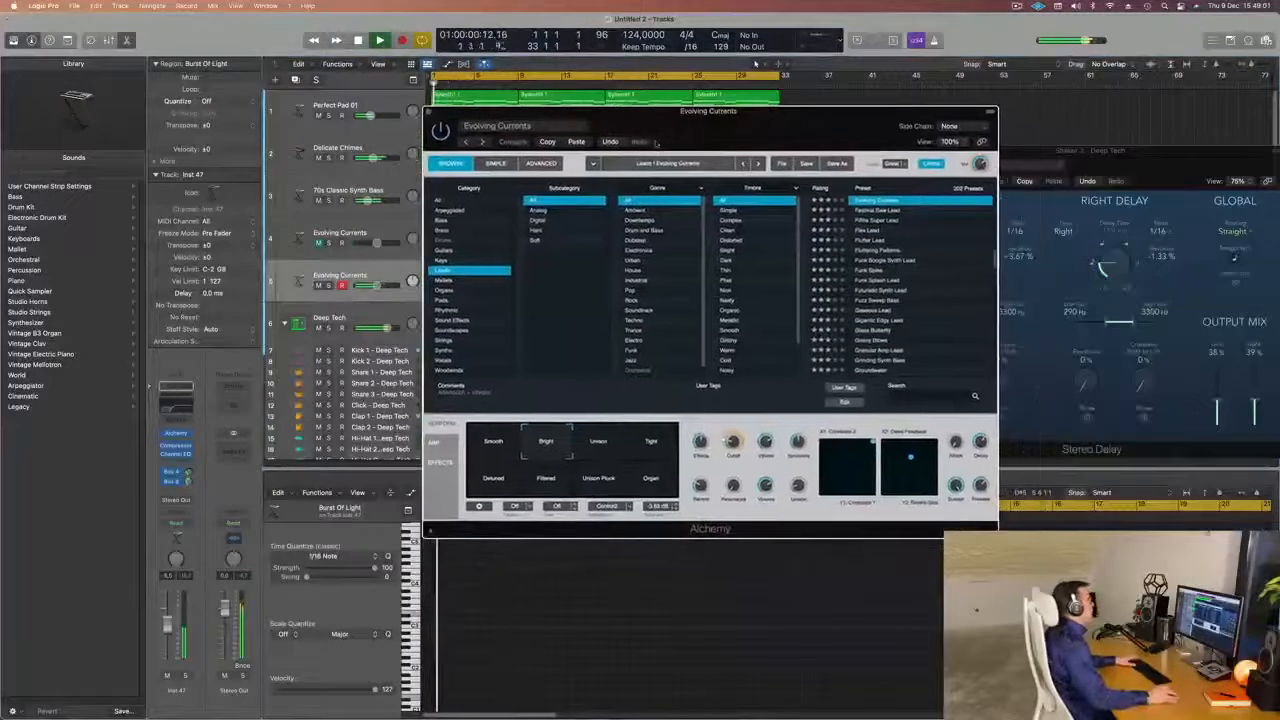
{"action": "left_click", "coordinate": [868, 231]}
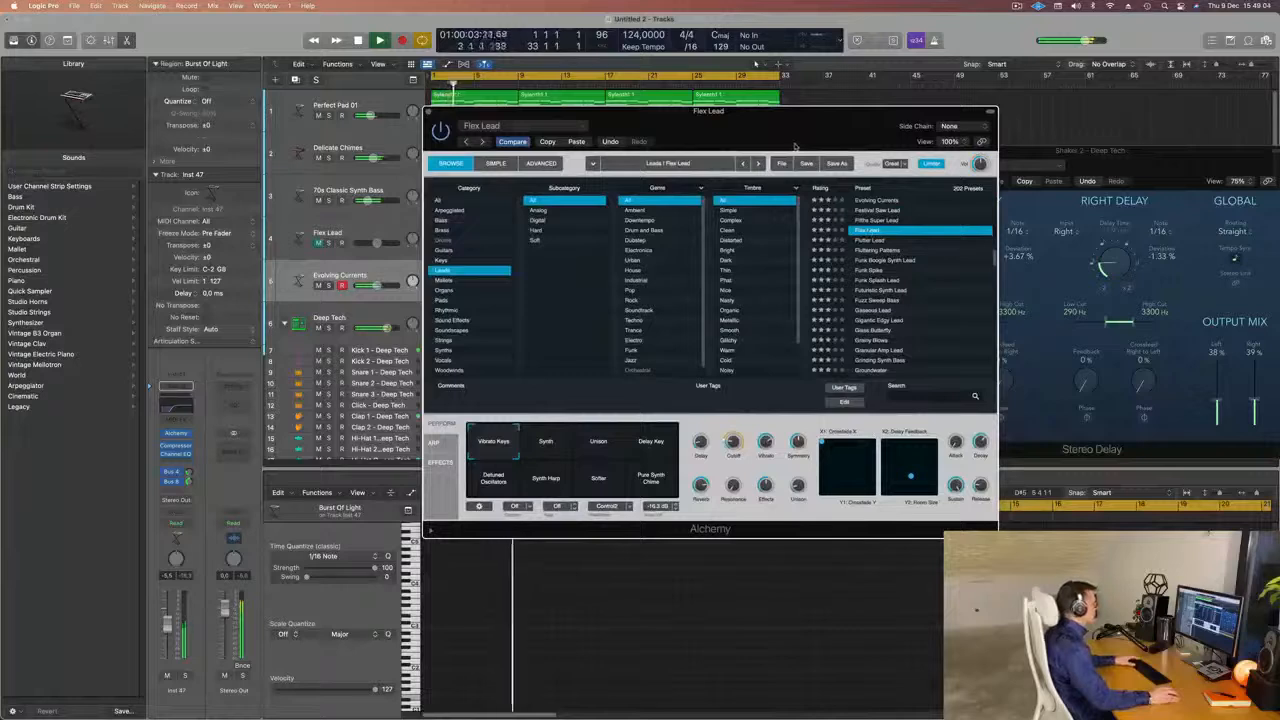
{"action": "left_click_drag", "start_coordinate": [795, 147], "coordinate": [832, 143]}
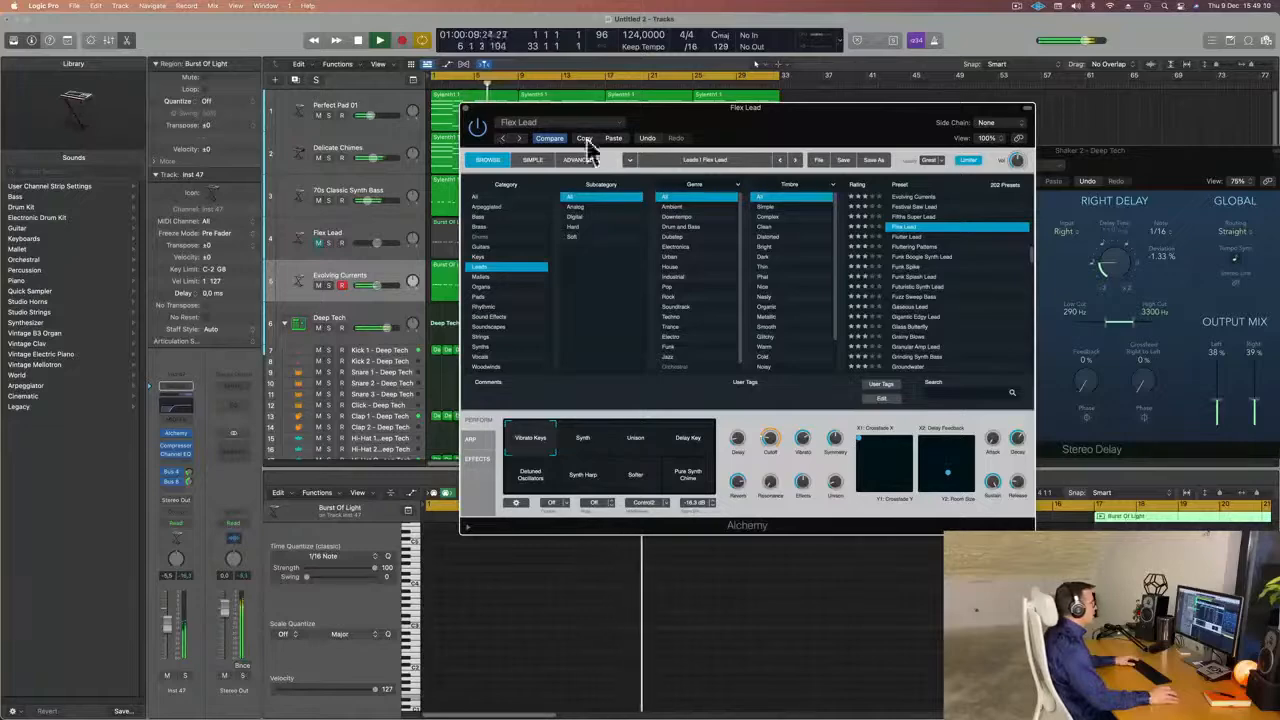
{"action": "left_click_drag", "start_coordinate": [790, 137], "coordinate": [978, 247]}
Compare the two lead tracks soloed, mute the duplicate, unmute the original, clear the solos and return to the start.
{"action": "left_click", "coordinate": [330, 244]}
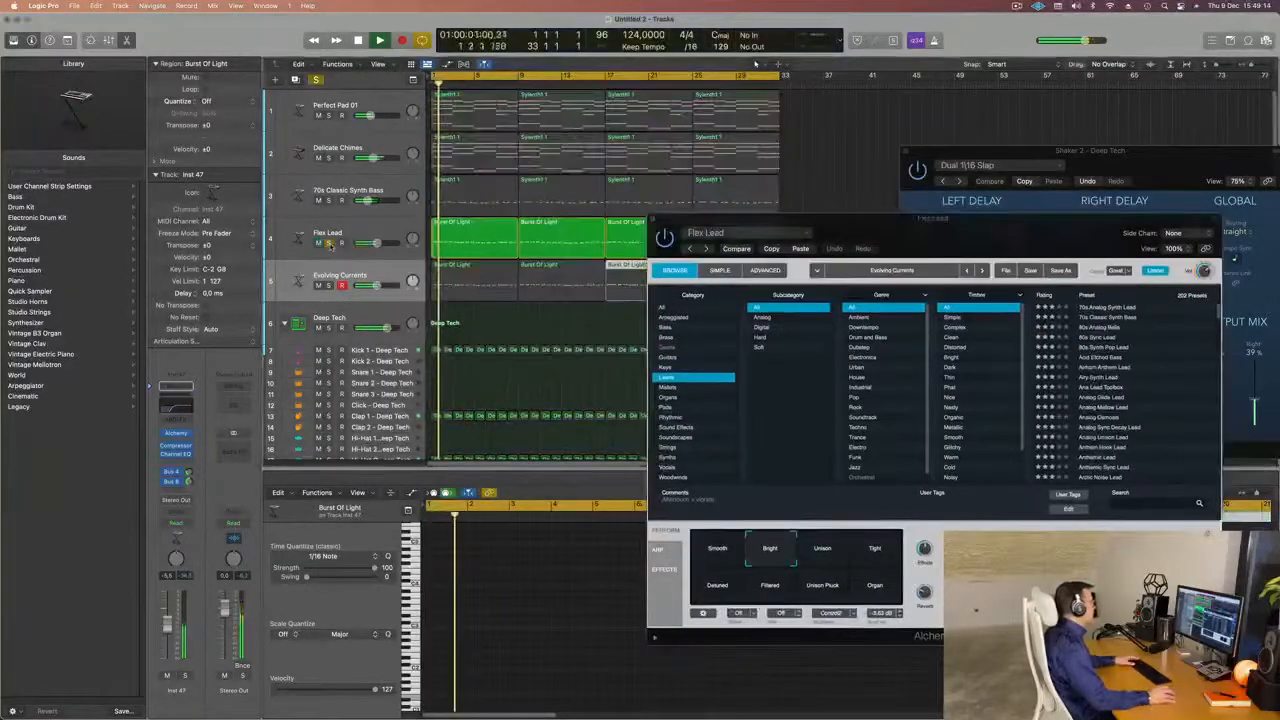
{"action": "left_click", "coordinate": [329, 286]}
{"action": "left_click", "coordinate": [319, 286]}
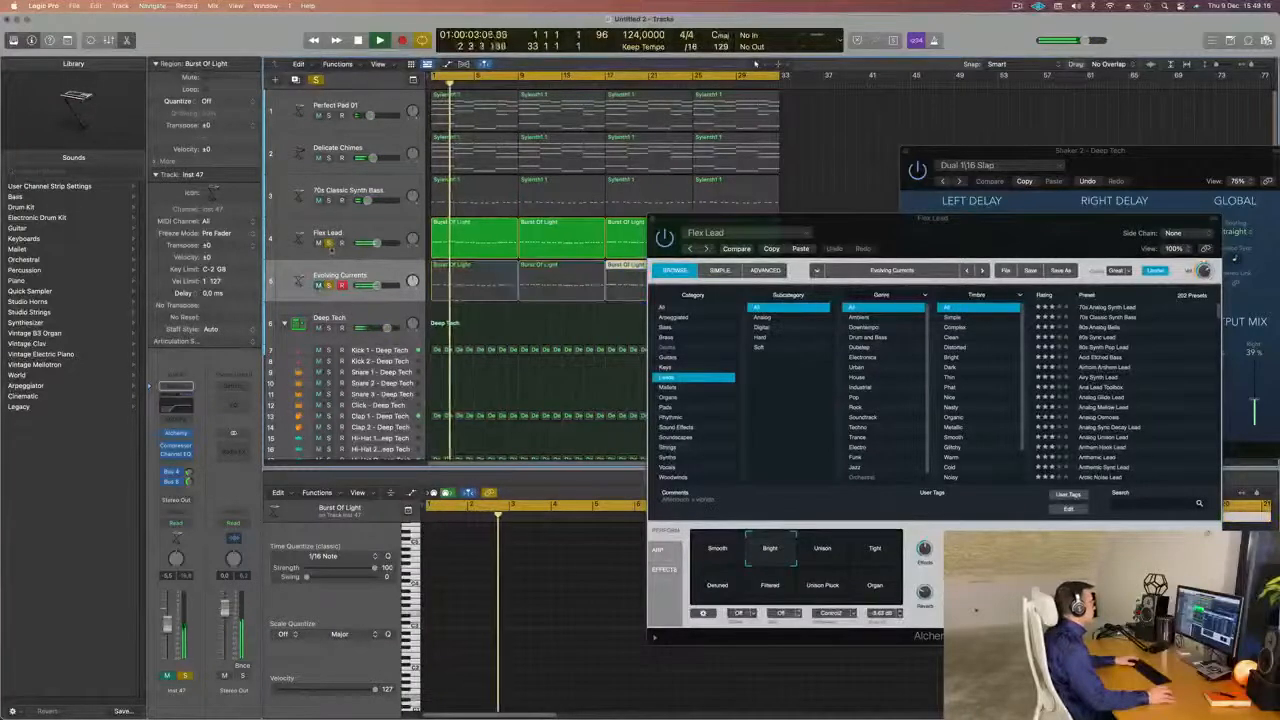
{"action": "left_click", "coordinate": [318, 243]}
{"action": "left_click", "coordinate": [318, 244]}
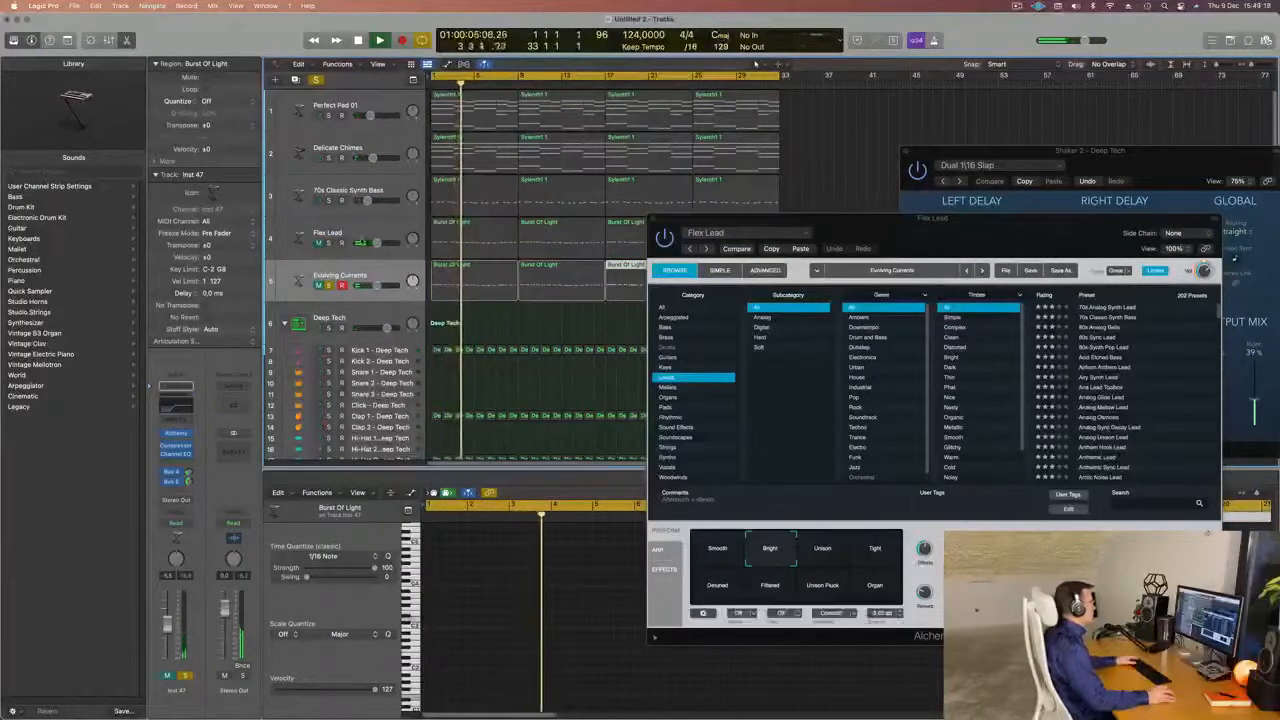
{"action": "left_click", "coordinate": [329, 286]}
{"action": "key", "text": "Return"}
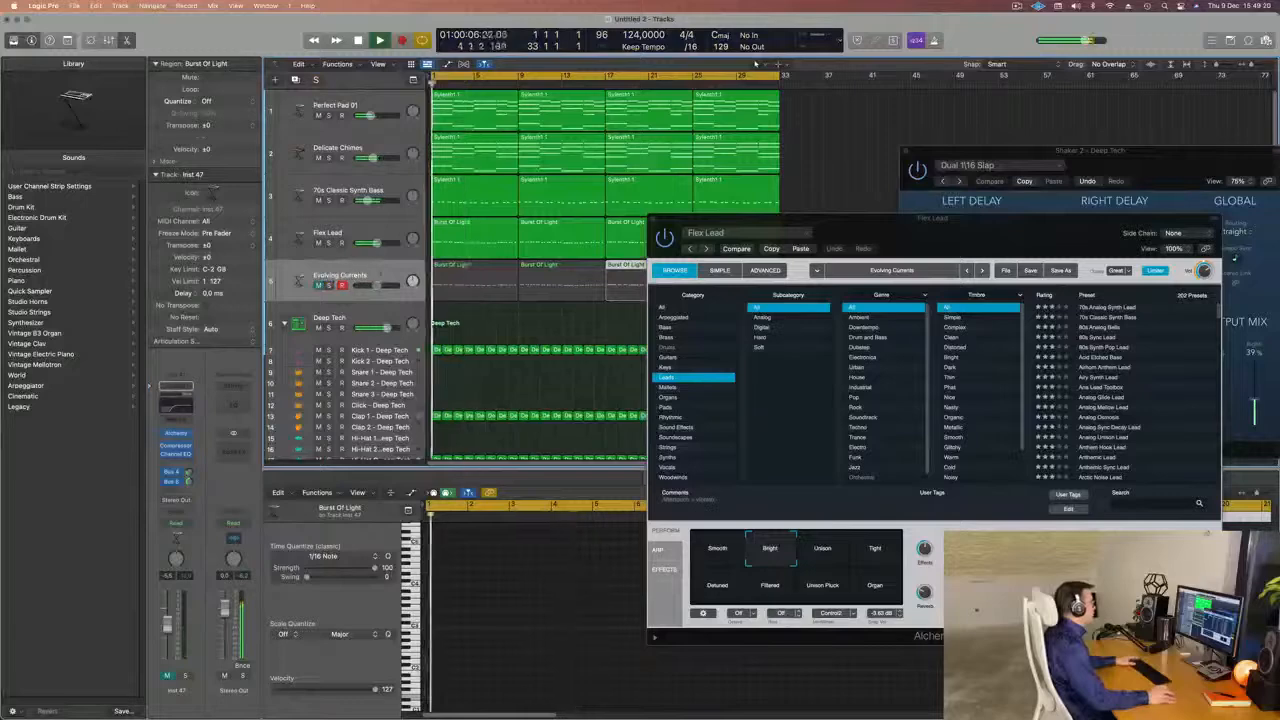
Load Alchemy's 80s Synth Pop Lead preset on the unmuted lead track, restart playback and select that track.
{"action": "left_click_drag", "start_coordinate": [900, 217], "coordinate": [845, 211]}
{"action": "key", "text": "Return"}
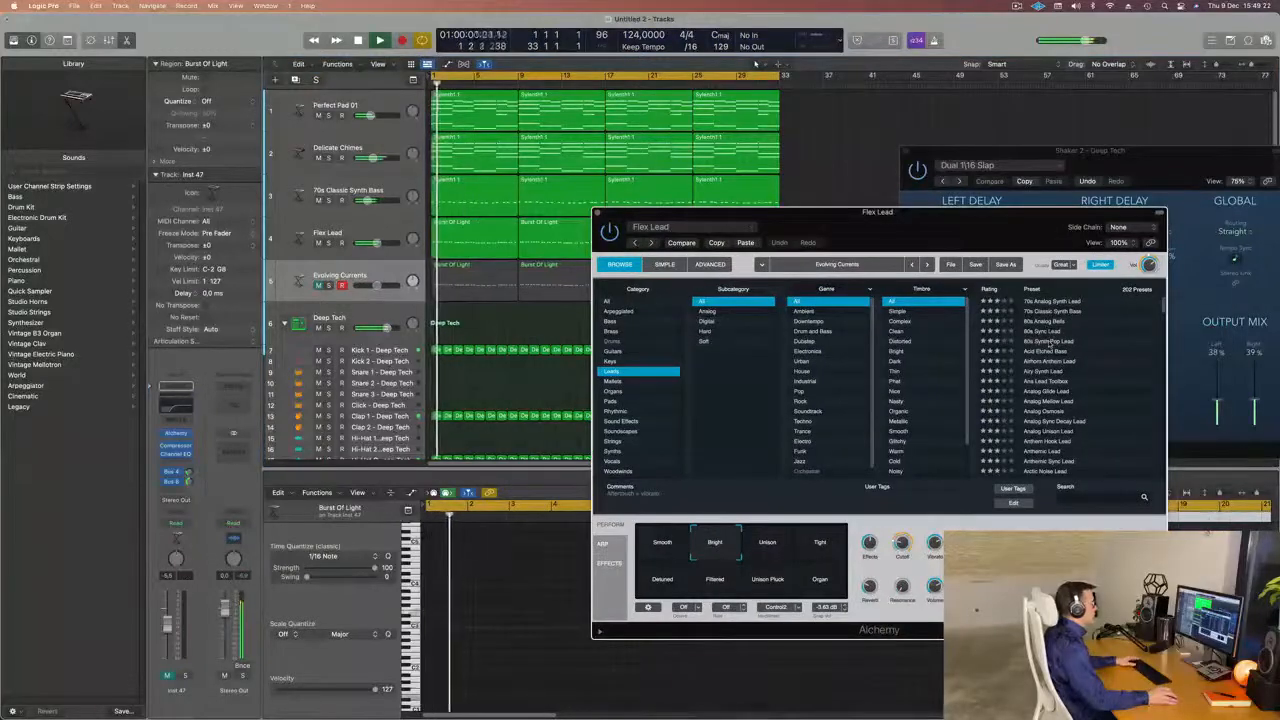
{"action": "left_click", "coordinate": [1049, 342]}
{"action": "left_click_drag", "start_coordinate": [975, 212], "coordinate": [1045, 176]}
{"action": "key", "text": "Return"}
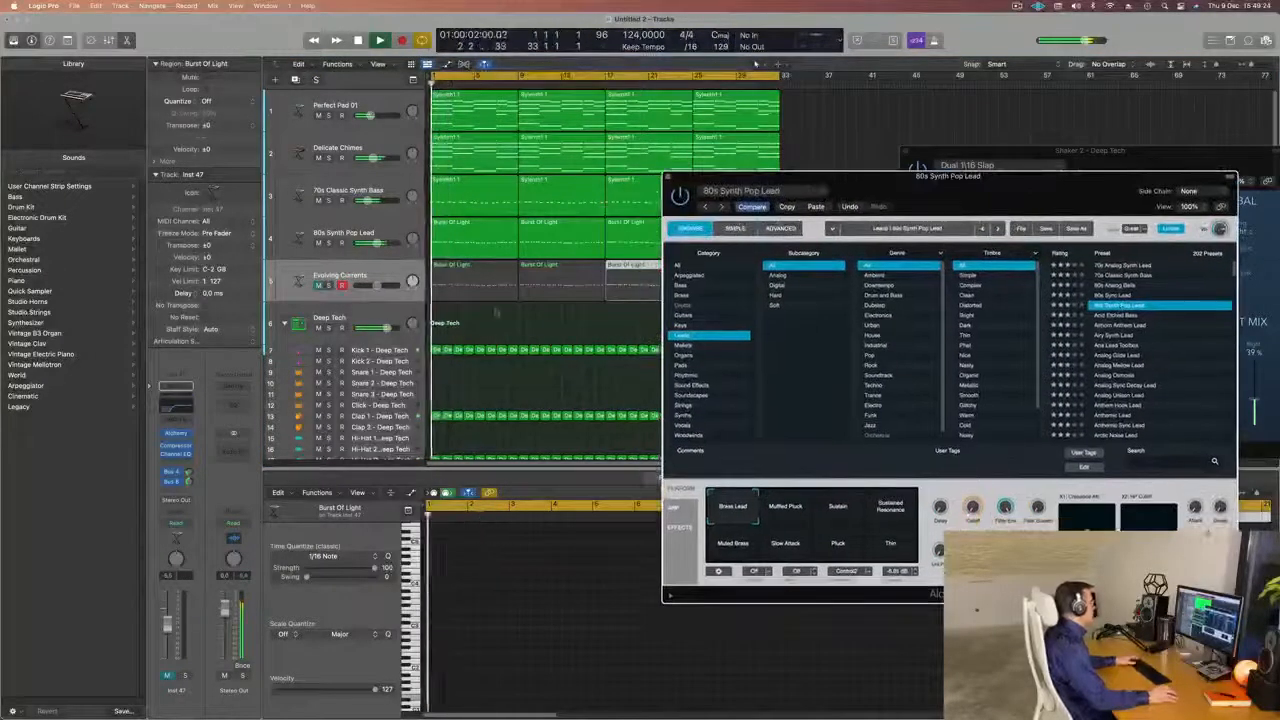
{"action": "left_click", "coordinate": [358, 226]}
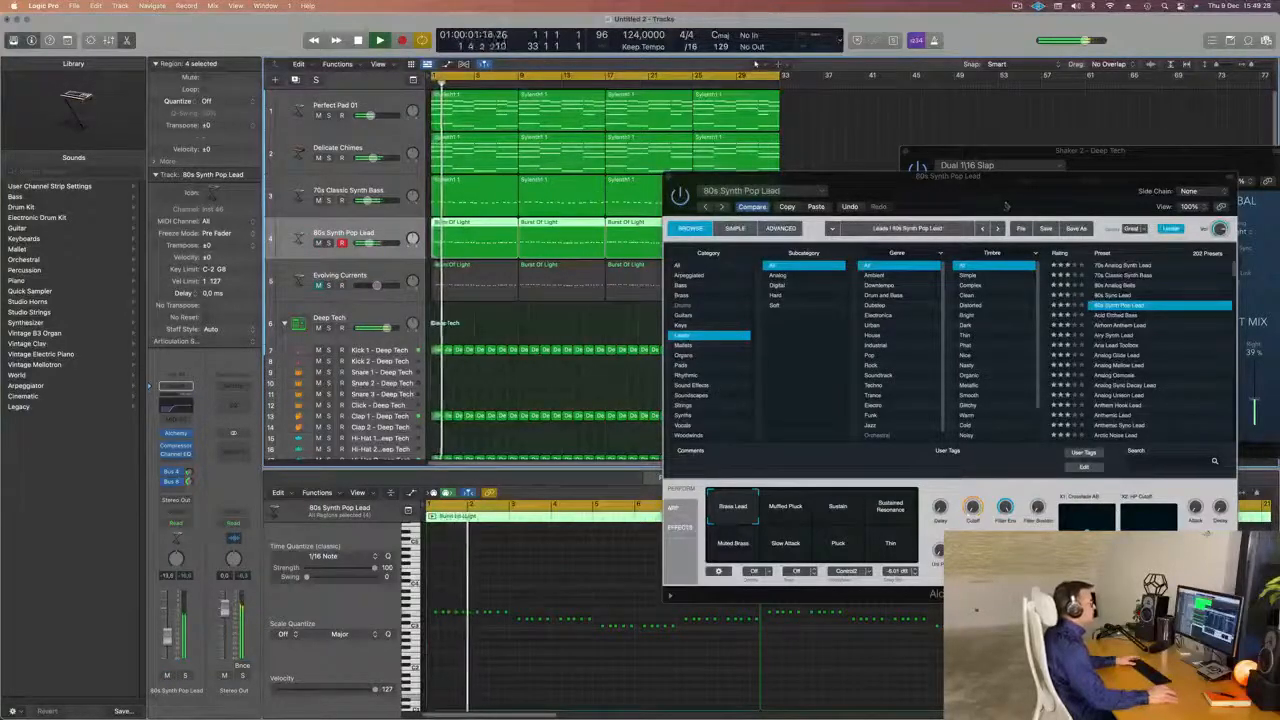
Audition Airy Synth Lead, Analog Sync Decay Lead and neighbouring Alchemy presets, settling on Ana Lead Toolbox for the lead track.
{"action": "left_click_drag", "start_coordinate": [1006, 206], "coordinate": [811, 154]}
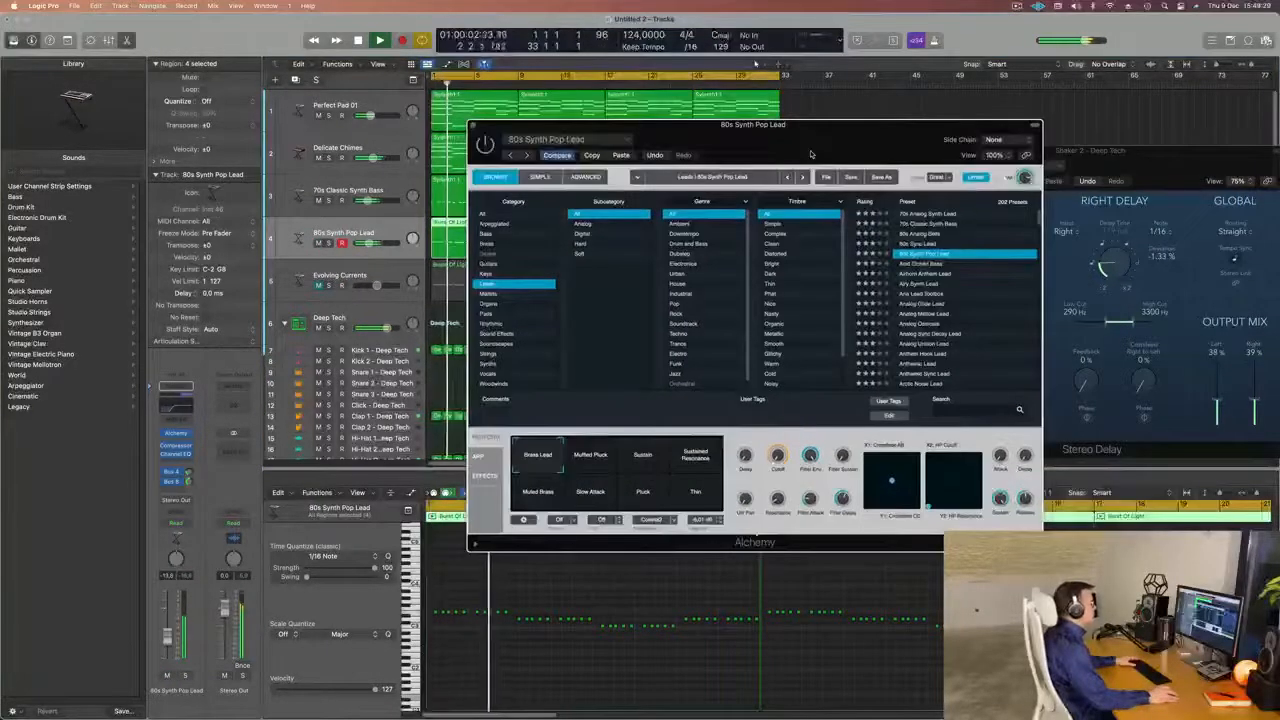
{"action": "left_click", "coordinate": [922, 284]}
{"action": "scroll", "coordinate": [930, 290], "scroll_direction": "down", "scroll_amount": 1}
{"action": "left_click", "coordinate": [935, 306]}
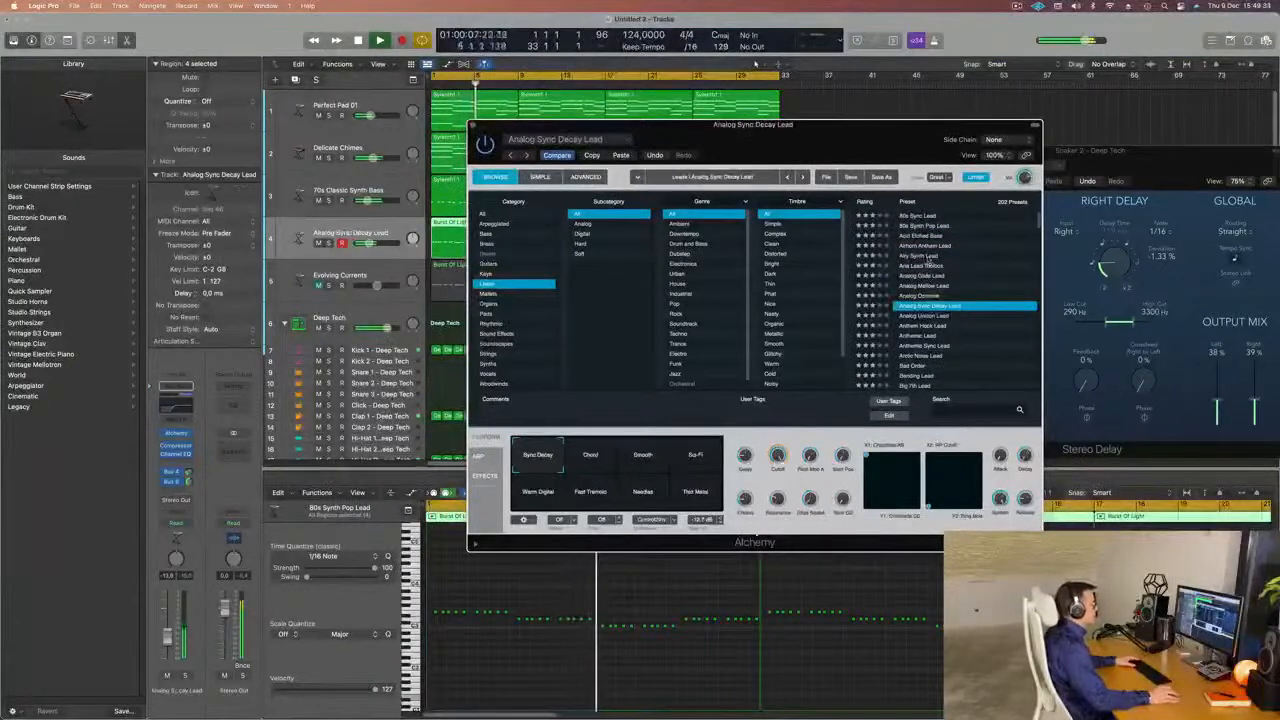
{"action": "left_click", "coordinate": [928, 257]}
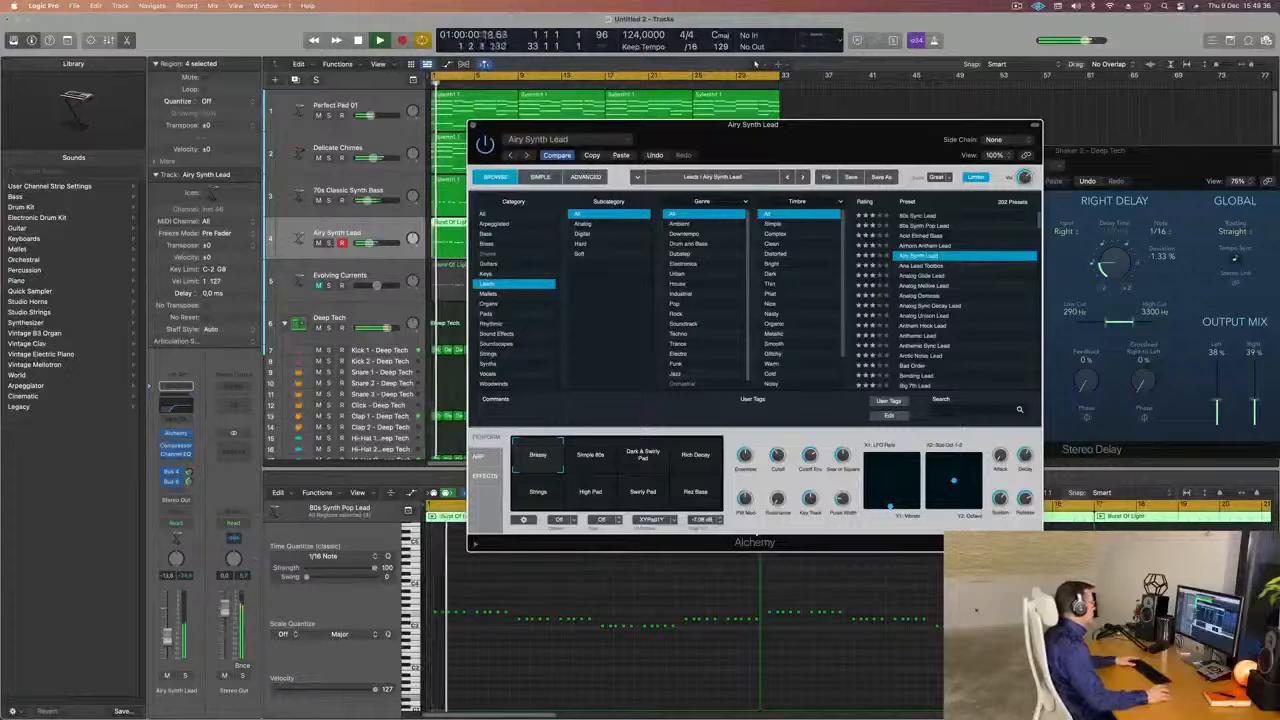
{"action": "left_click", "coordinate": [930, 267]}
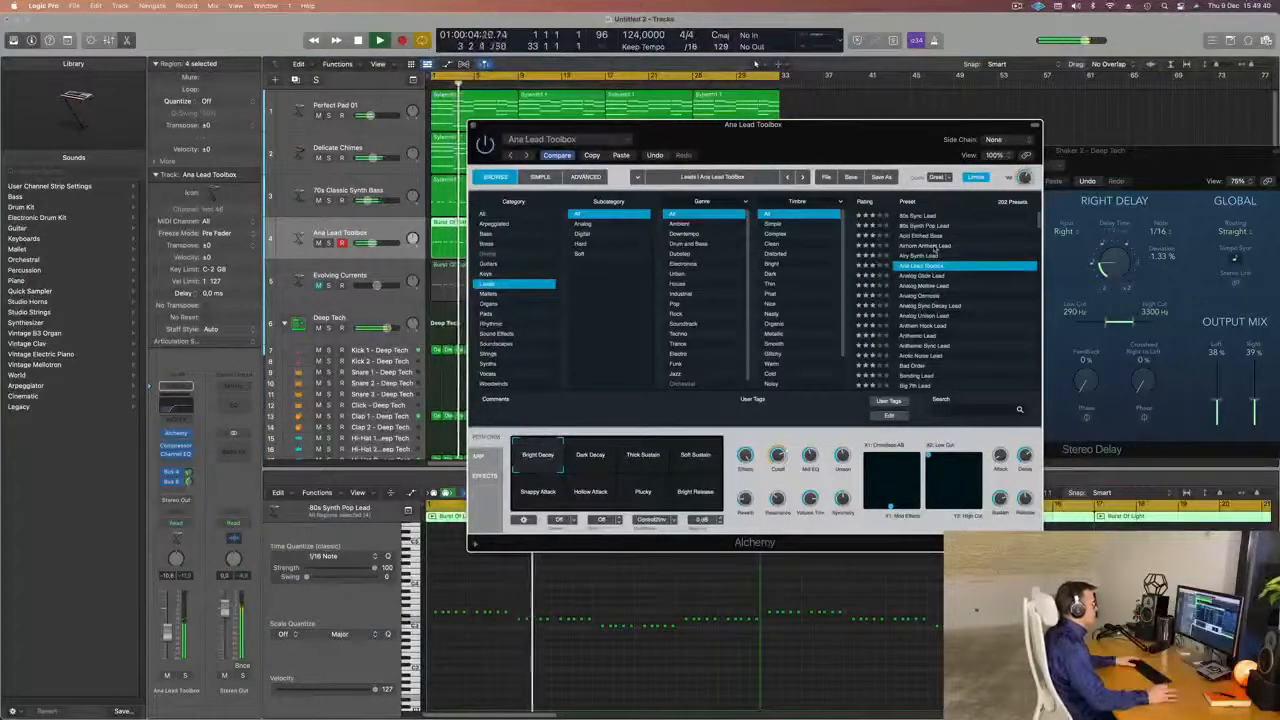
{"action": "left_click", "coordinate": [935, 247]}
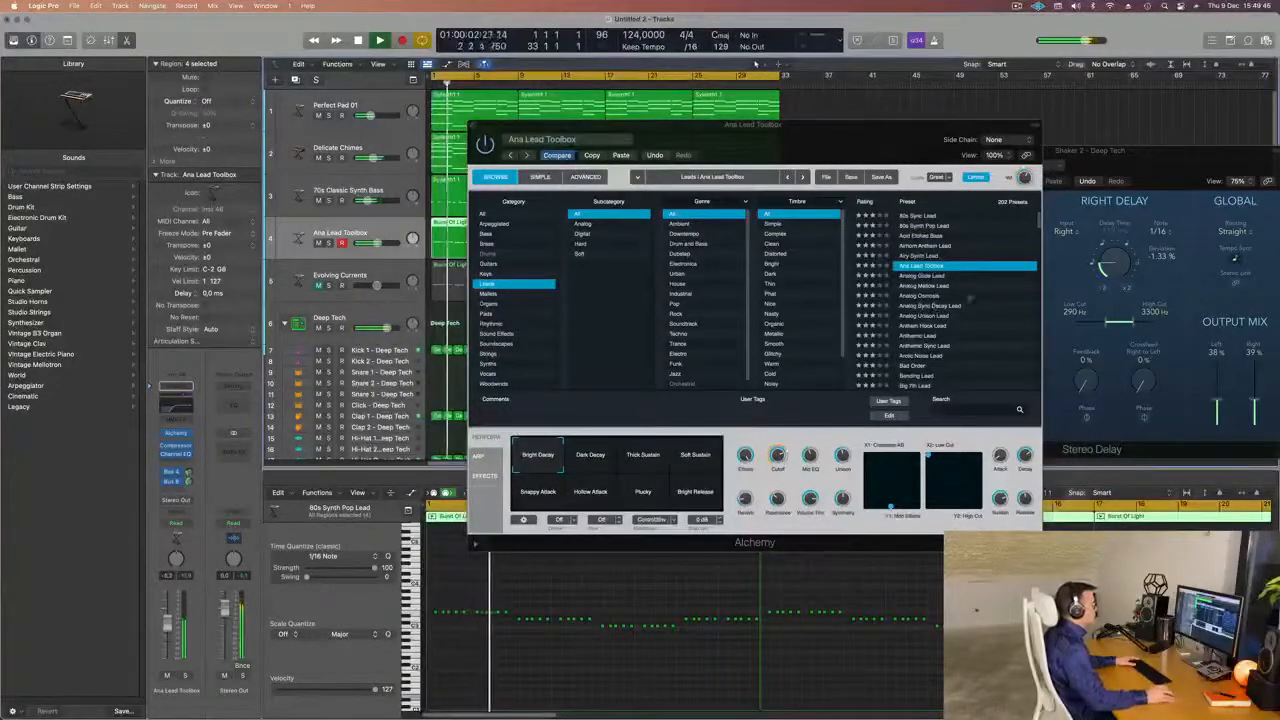
Audition the Analog Sync Decay Lead and Arctic Noise Lead presets in Alchemy on the selected lead track.
{"action": "scroll", "coordinate": [960, 297], "scroll_direction": "down", "scroll_amount": 1}
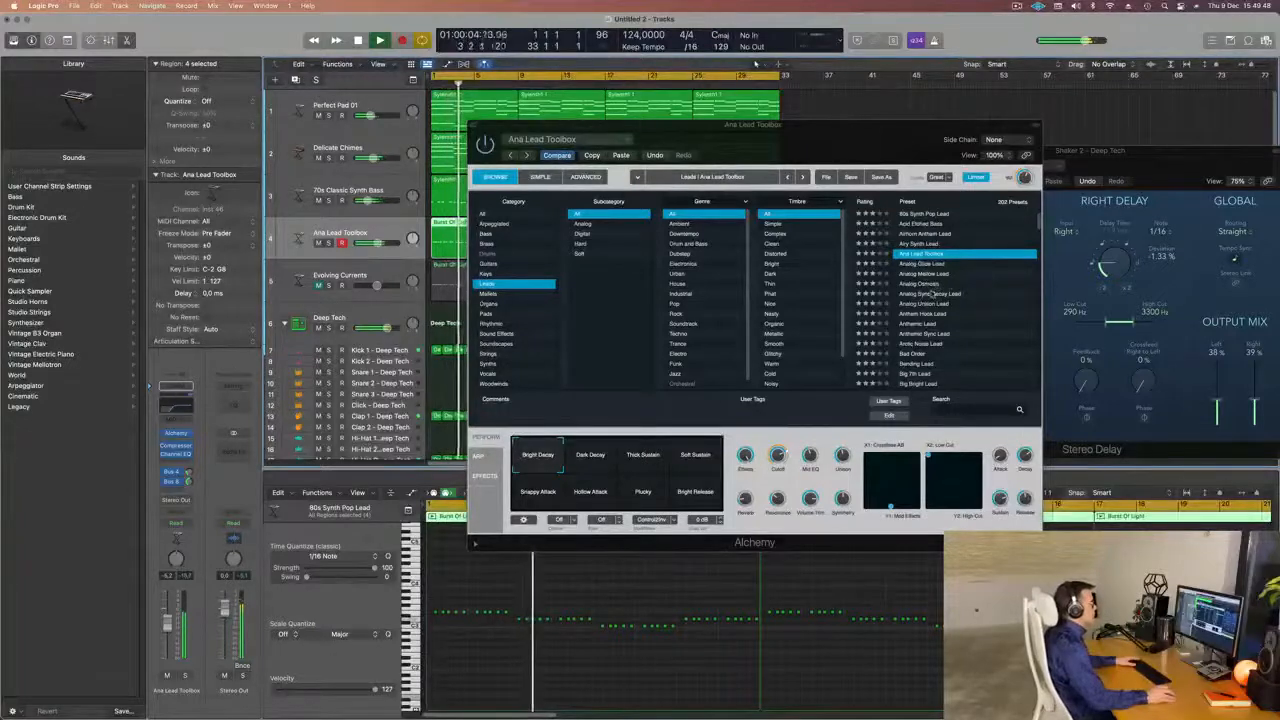
{"action": "left_click", "coordinate": [932, 293]}
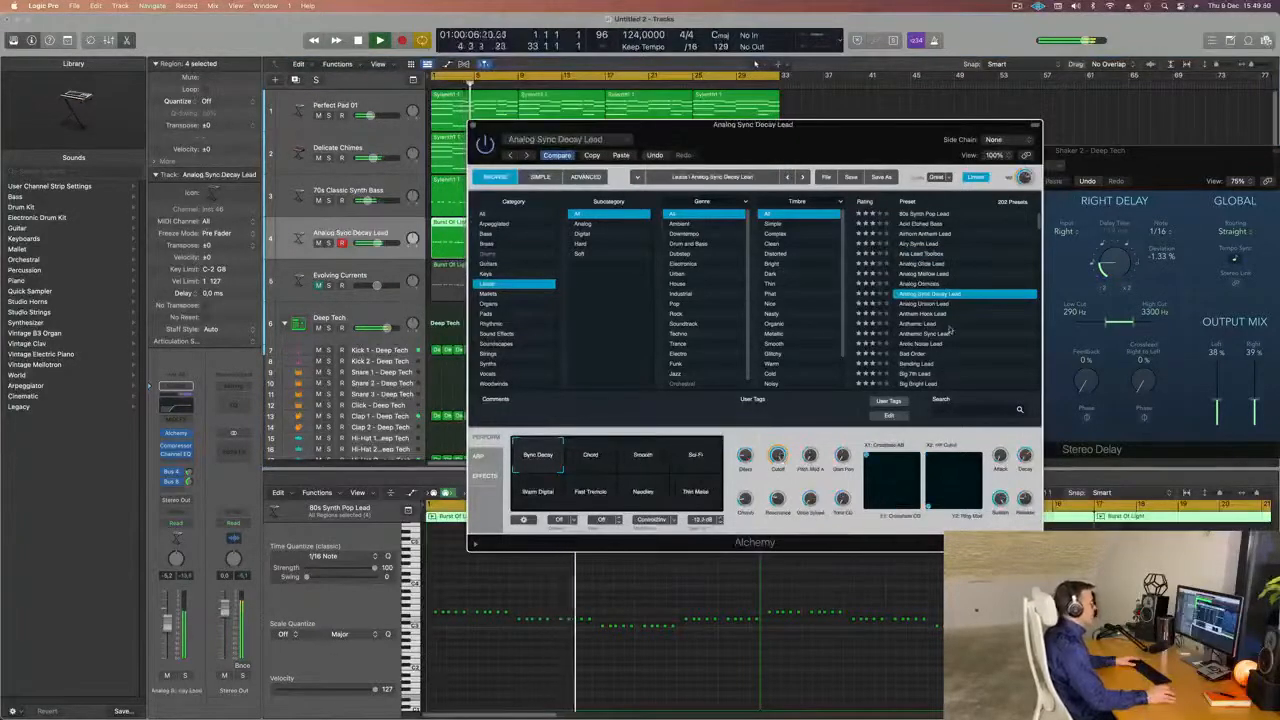
{"action": "scroll", "coordinate": [949, 330], "scroll_direction": "down", "scroll_amount": 1}
{"action": "left_click", "coordinate": [928, 336]}
{"action": "scroll", "coordinate": [950, 332], "scroll_direction": "down", "scroll_amount": 6}
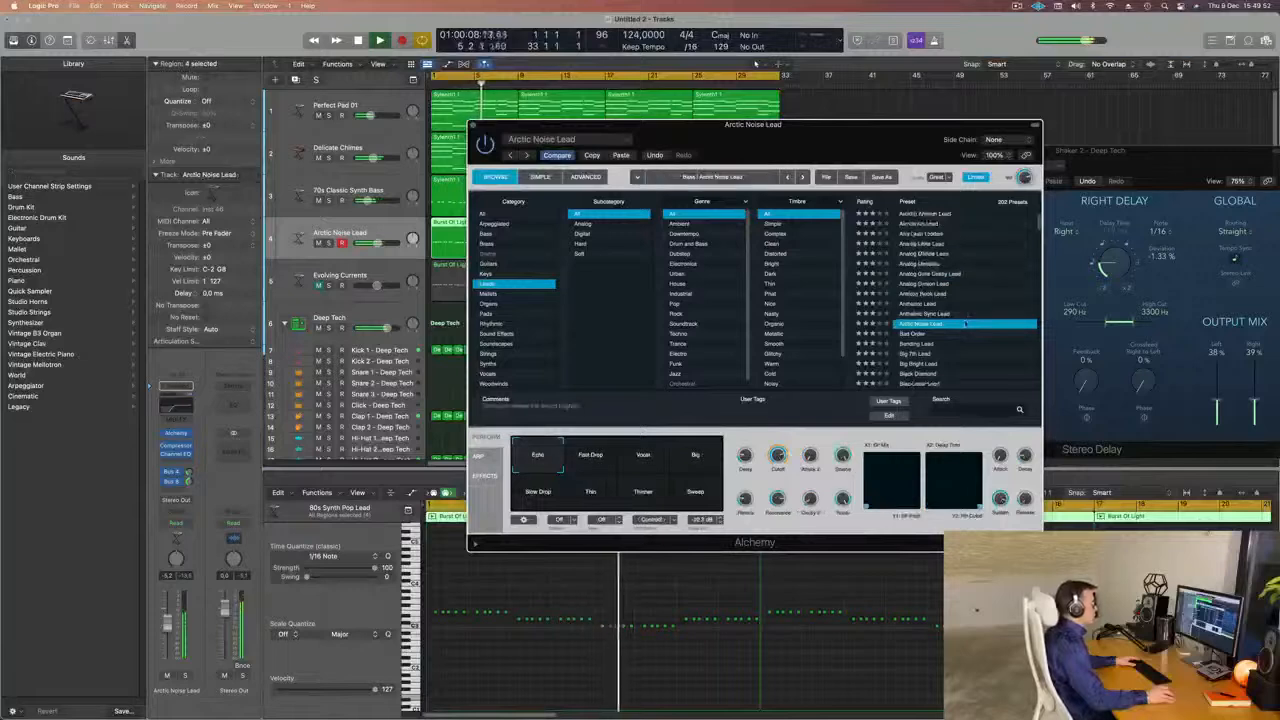
{"action": "scroll", "coordinate": [969, 326], "scroll_direction": "down", "scroll_amount": 3}
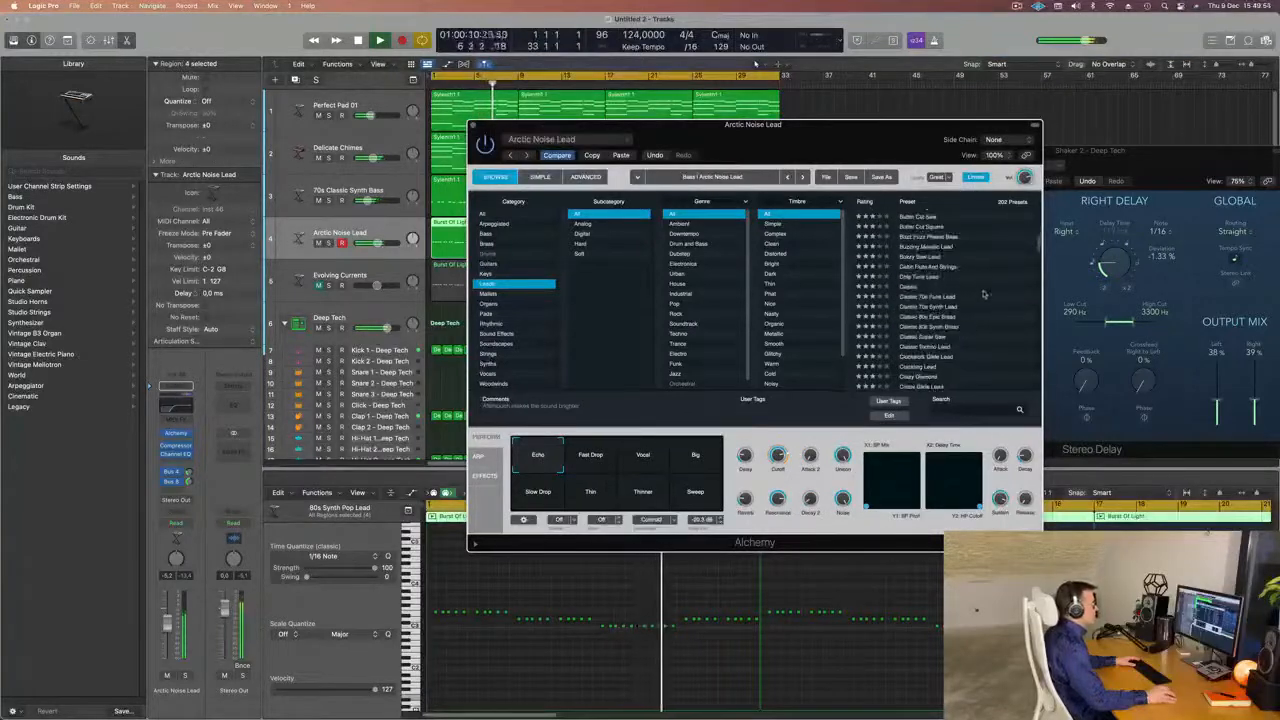
{"action": "scroll", "coordinate": [983, 294], "scroll_direction": "down", "scroll_amount": 2}
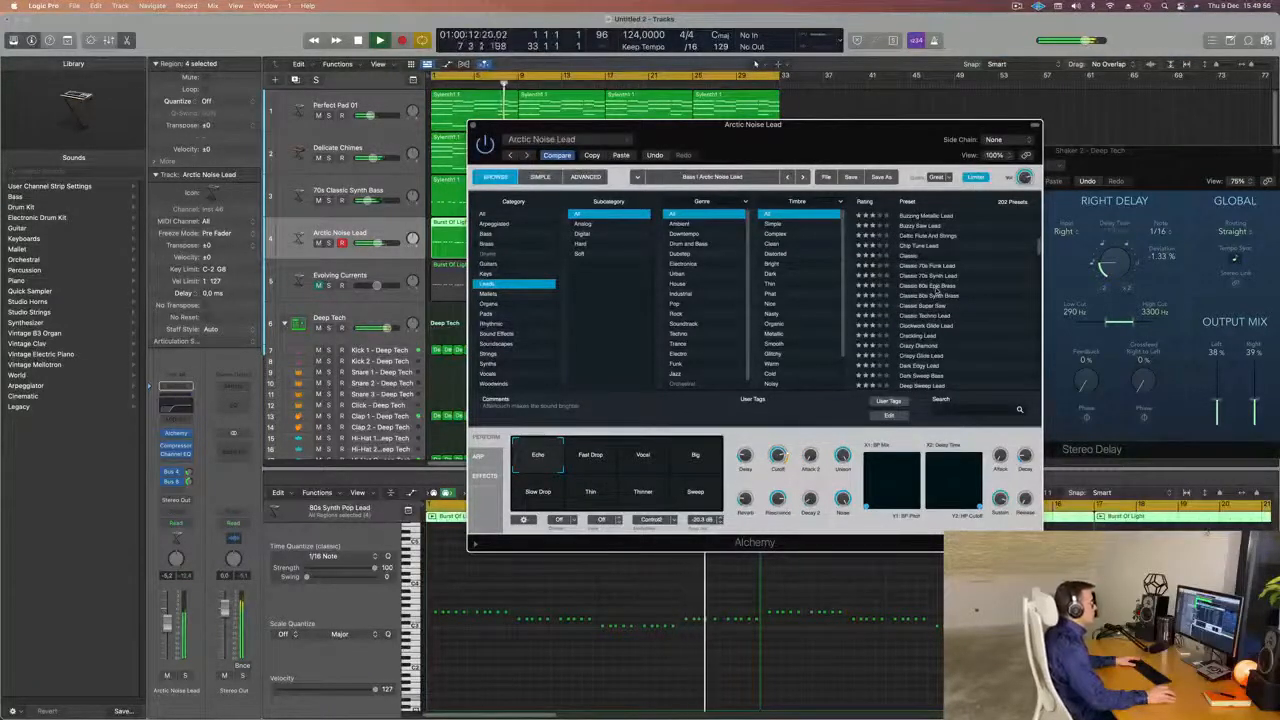
Load Alchemy's Classic 80s Epic Brass preset, move its window away from the track headers and restart playback.
{"action": "left_click", "coordinate": [937, 288]}
{"action": "left_click_drag", "start_coordinate": [867, 138], "coordinate": [995, 80]}
{"action": "key", "text": "space"}
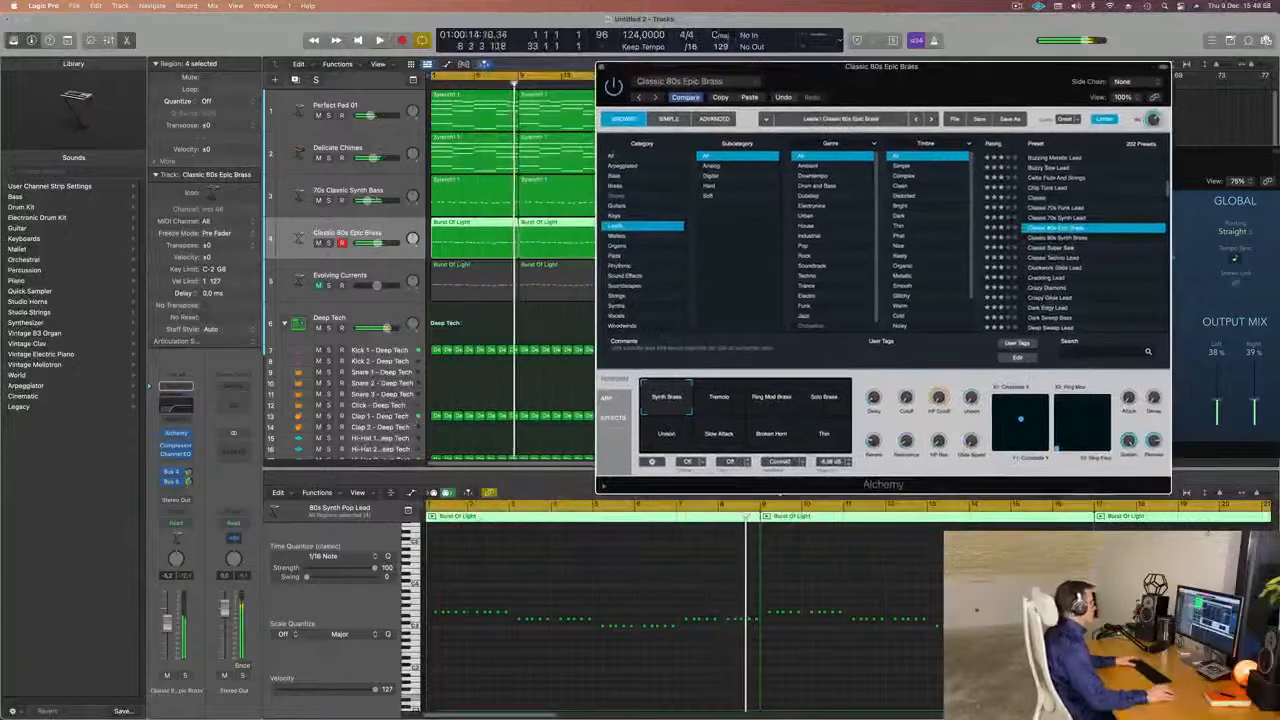
{"action": "key", "text": "space"}
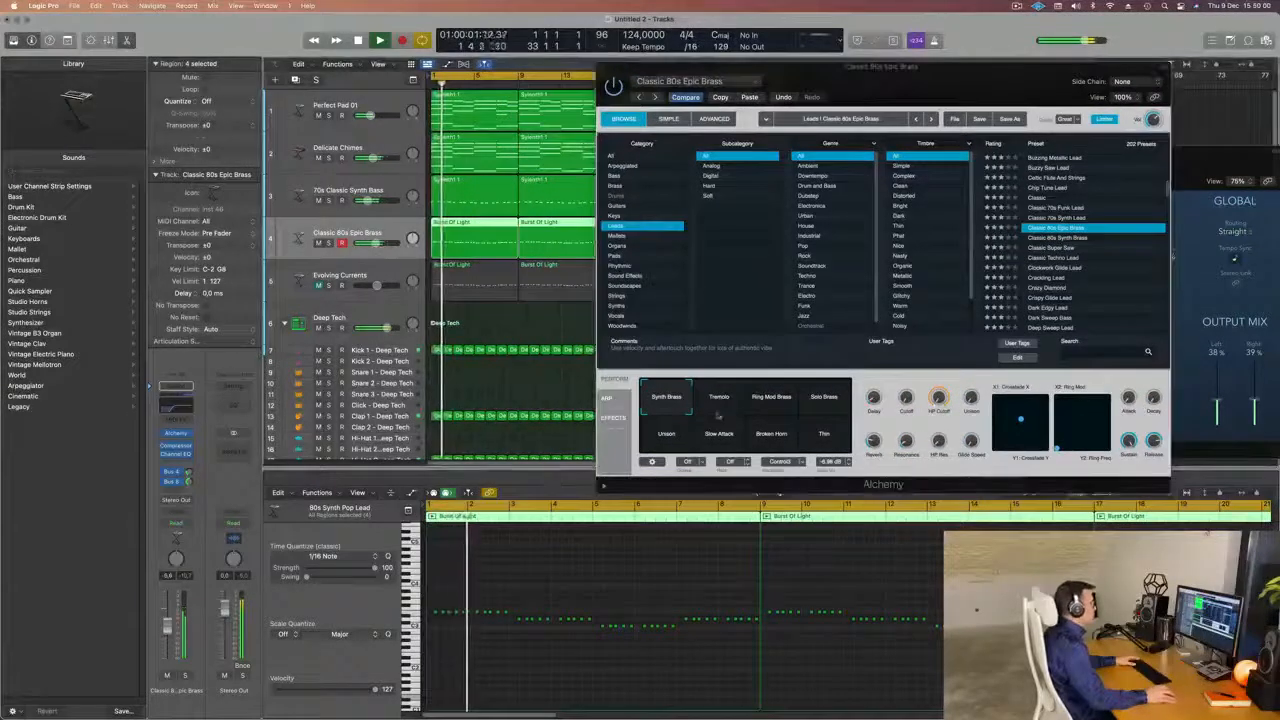
Audition the brass preset's Ring Mod Brass, Solo Brass, Broken Horn, Slow Attack and Unison performance snapshots.
{"action": "left_click", "coordinate": [781, 400]}
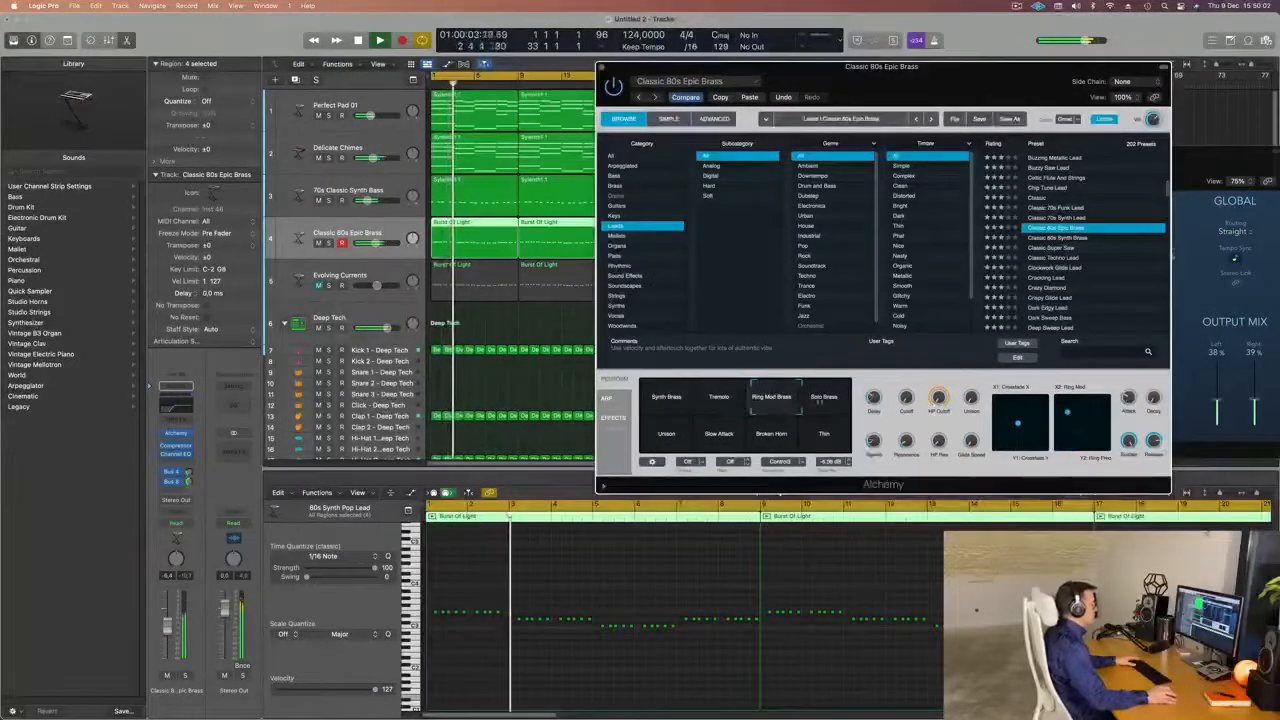
{"action": "left_click", "coordinate": [824, 400]}
{"action": "left_click", "coordinate": [826, 437]}
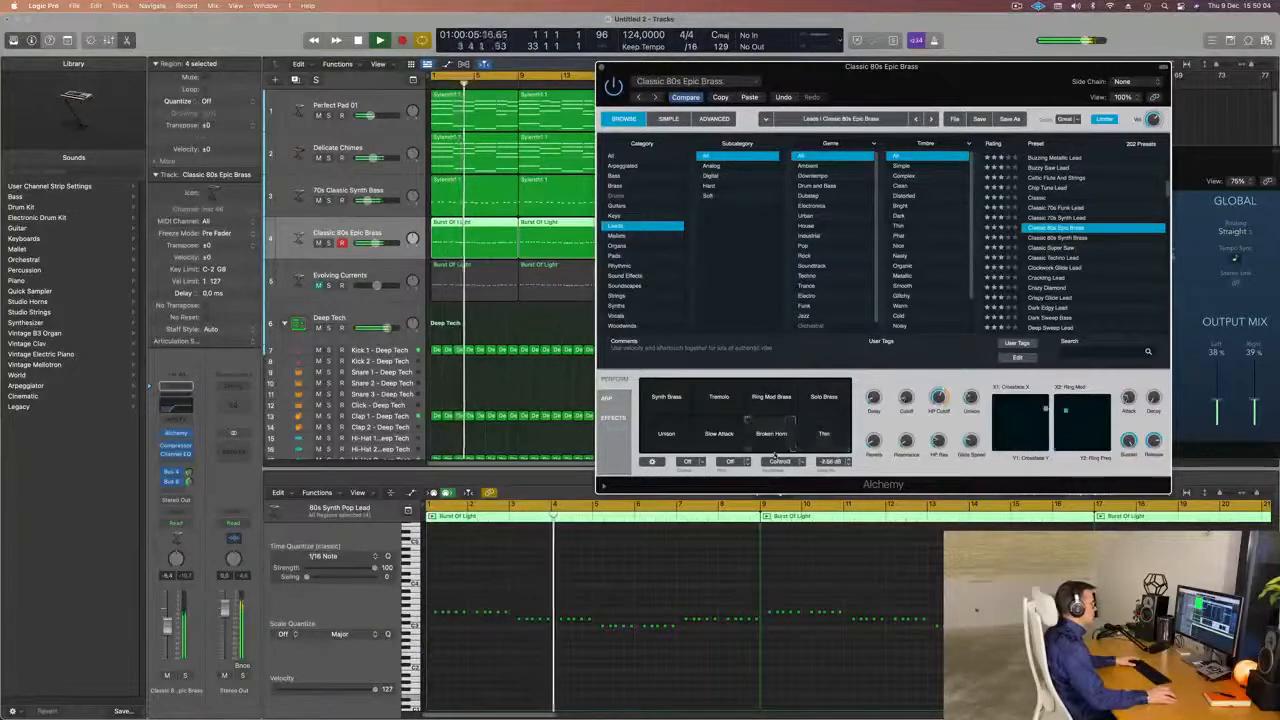
{"action": "left_click", "coordinate": [725, 438]}
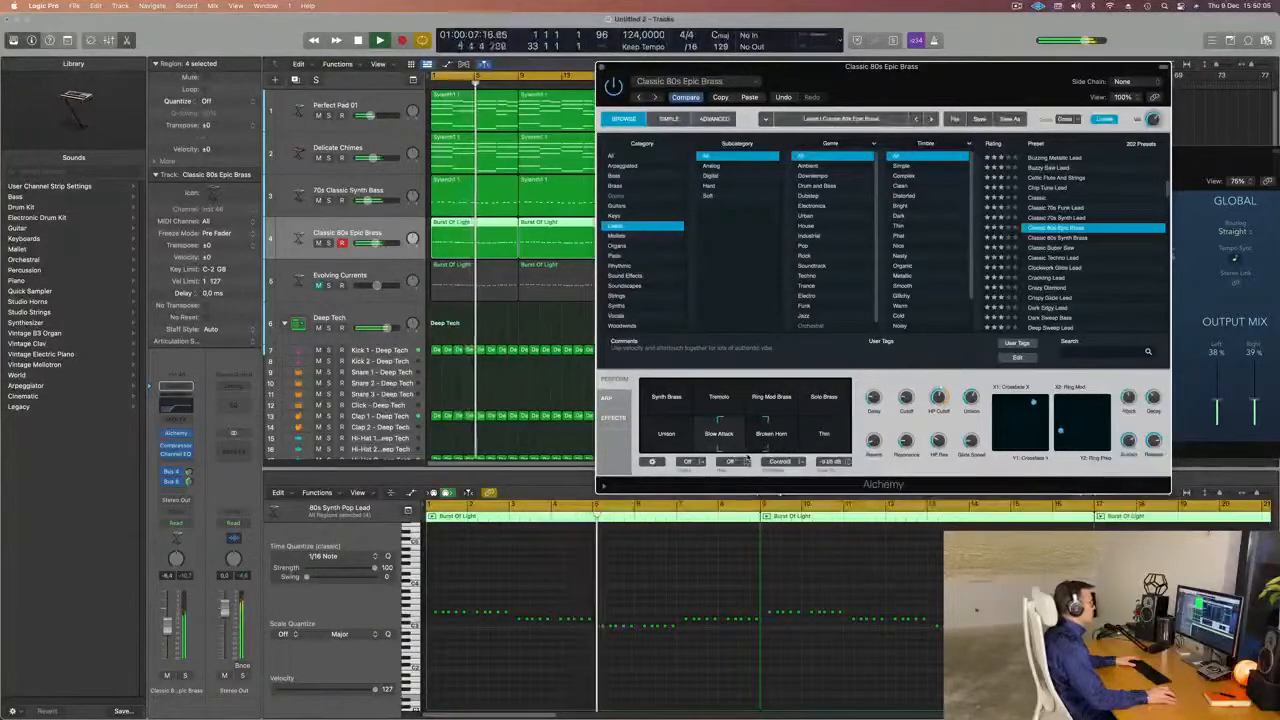
{"action": "left_click", "coordinate": [662, 447]}
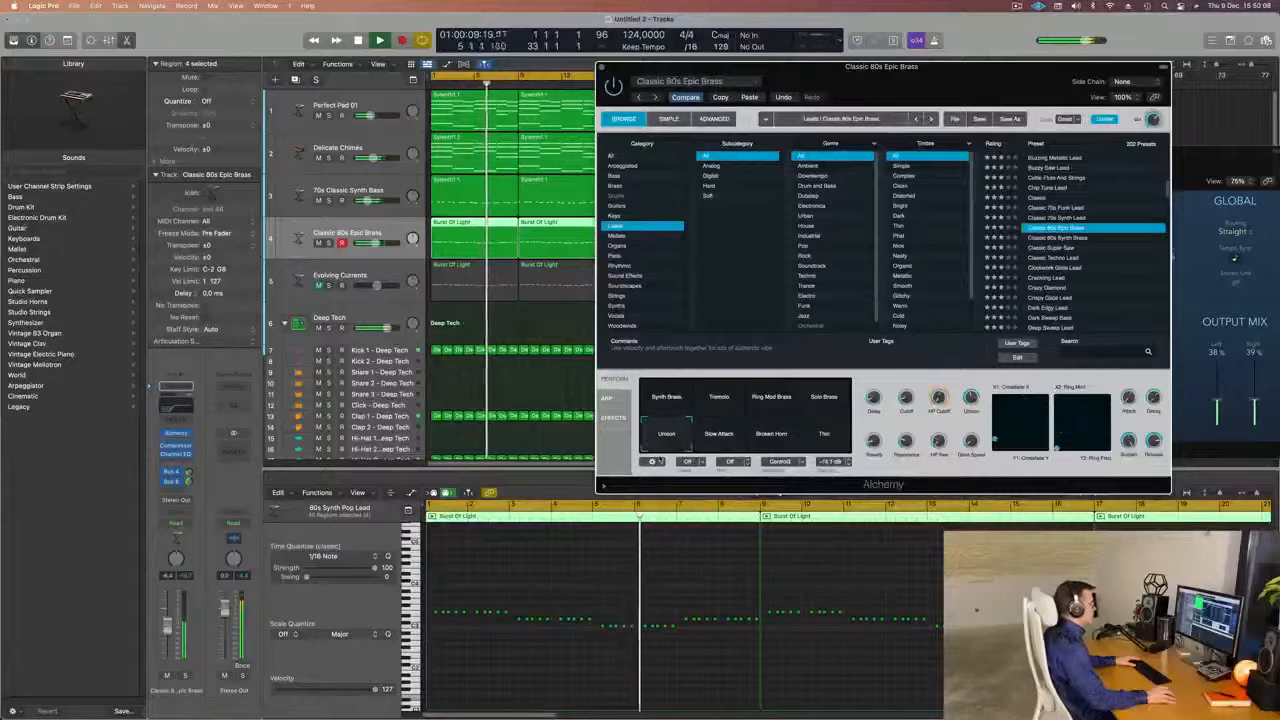
Load the Crazy Diamond preset on the lead track, reposition the Alchemy window and restart playback from the beginning.
{"action": "scroll", "coordinate": [1066, 257], "scroll_direction": "down", "scroll_amount": 2}
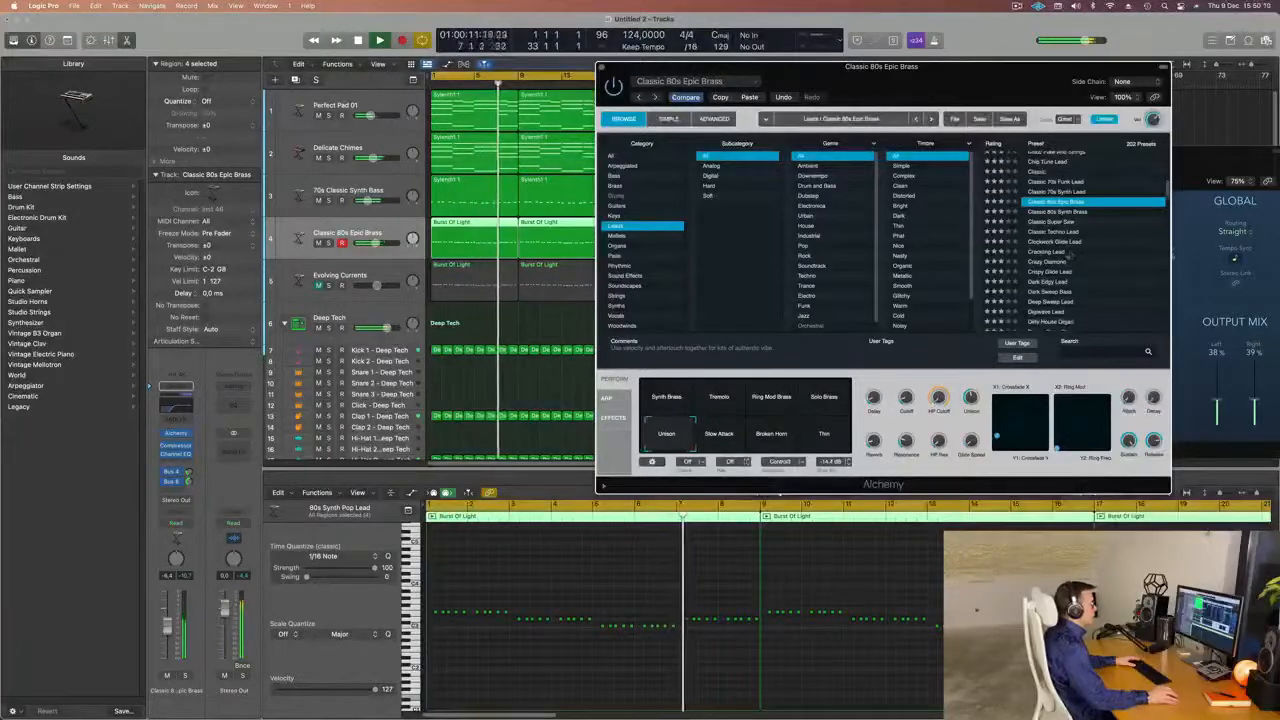
{"action": "left_click", "coordinate": [1066, 261]}
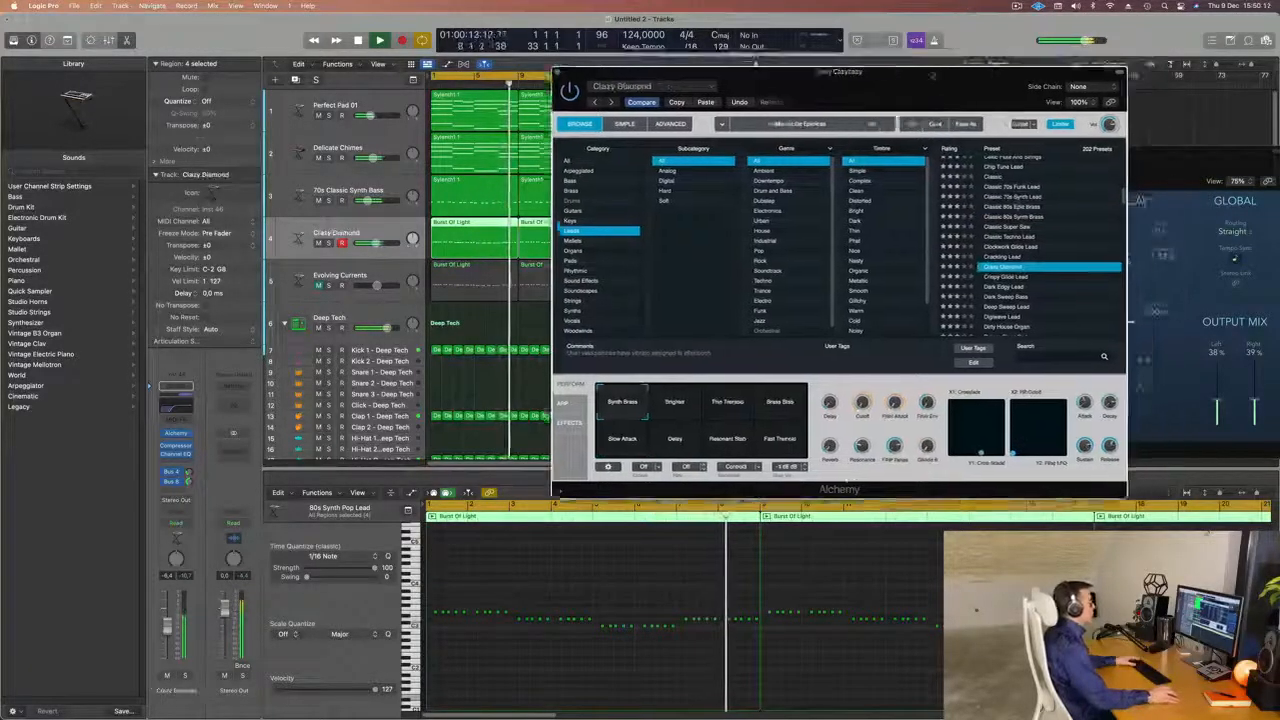
{"action": "left_click_drag", "start_coordinate": [808, 80], "coordinate": [845, 66]}
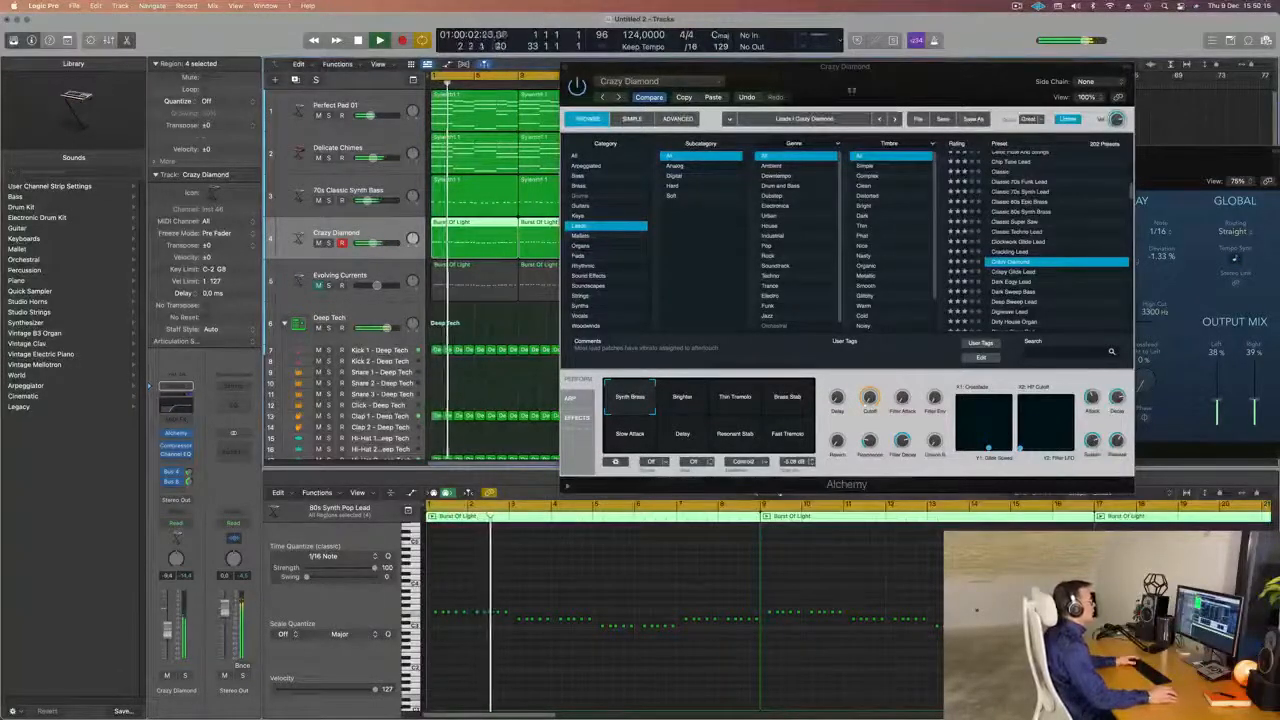
{"action": "key", "text": "Return"}
Audition the Digiwave Lead, Dirty House Organ and Elastic Saw Lead presets on the lead track.
{"action": "scroll", "coordinate": [1013, 268], "scroll_direction": "down", "scroll_amount": 3}
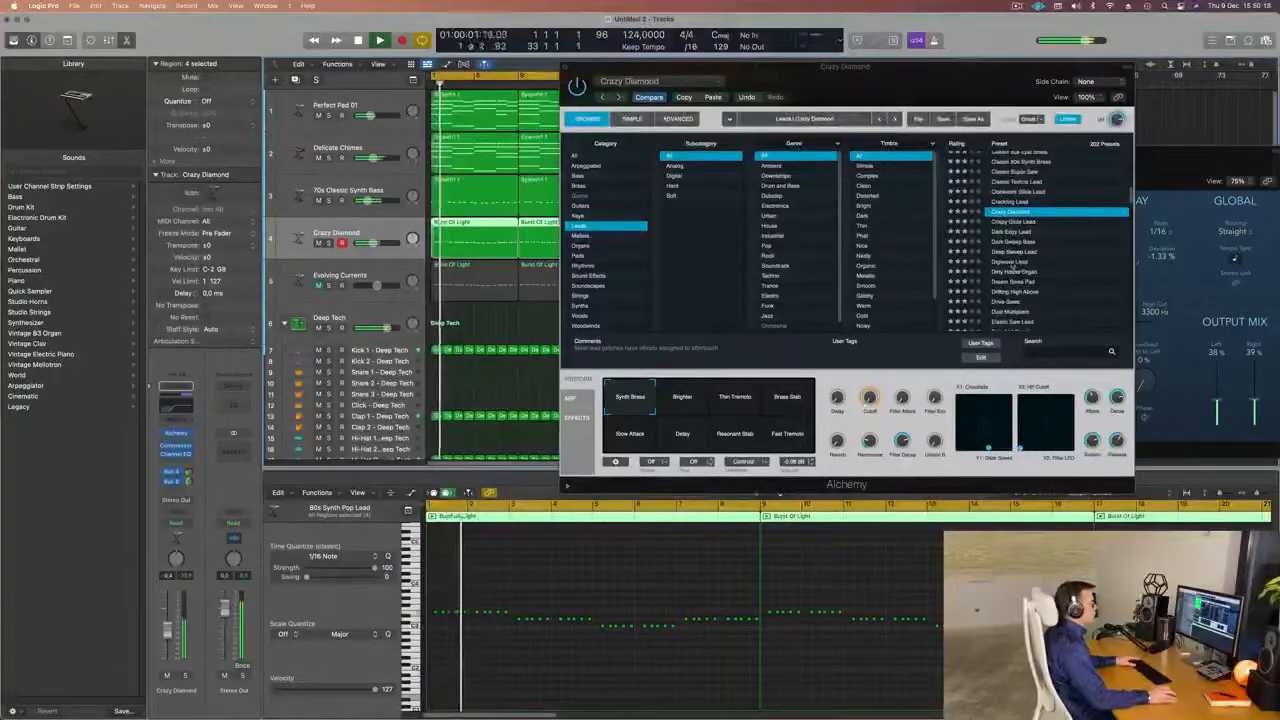
{"action": "left_click", "coordinate": [1013, 268]}
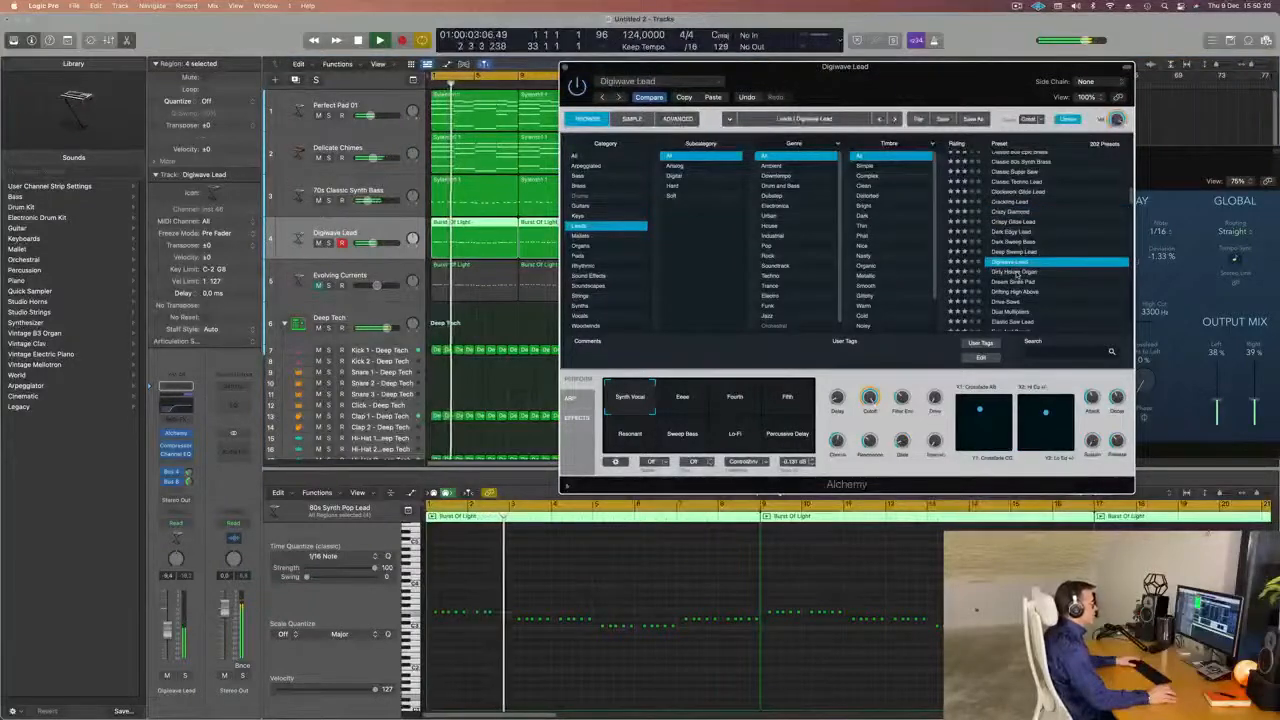
{"action": "scroll", "coordinate": [1017, 275], "scroll_direction": "down", "scroll_amount": 3}
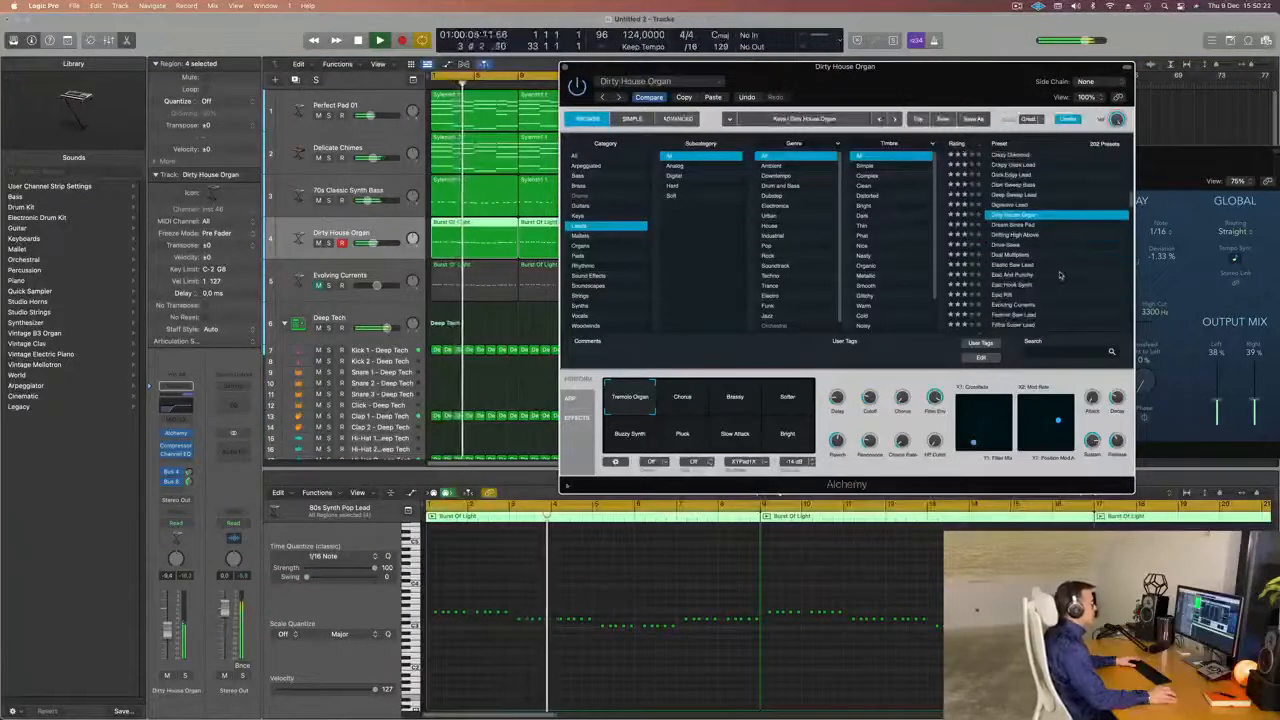
{"action": "left_click", "coordinate": [1013, 265]}
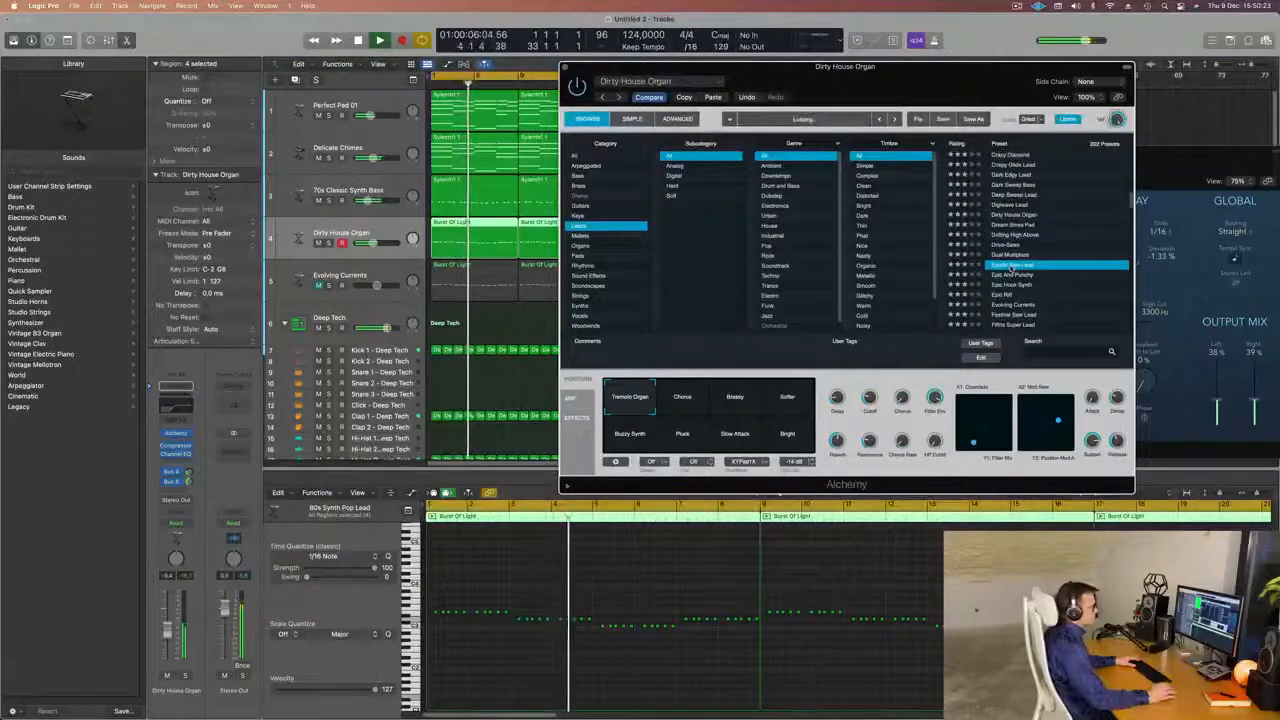
Audition the Epic Rift and Gaseous Lead presets on the lead track during playback.
{"action": "scroll", "coordinate": [1077, 266], "scroll_direction": "down", "scroll_amount": 2}
{"action": "left_click", "coordinate": [1076, 267]}
{"action": "scroll", "coordinate": [1071, 272], "scroll_direction": "down", "scroll_amount": 3}
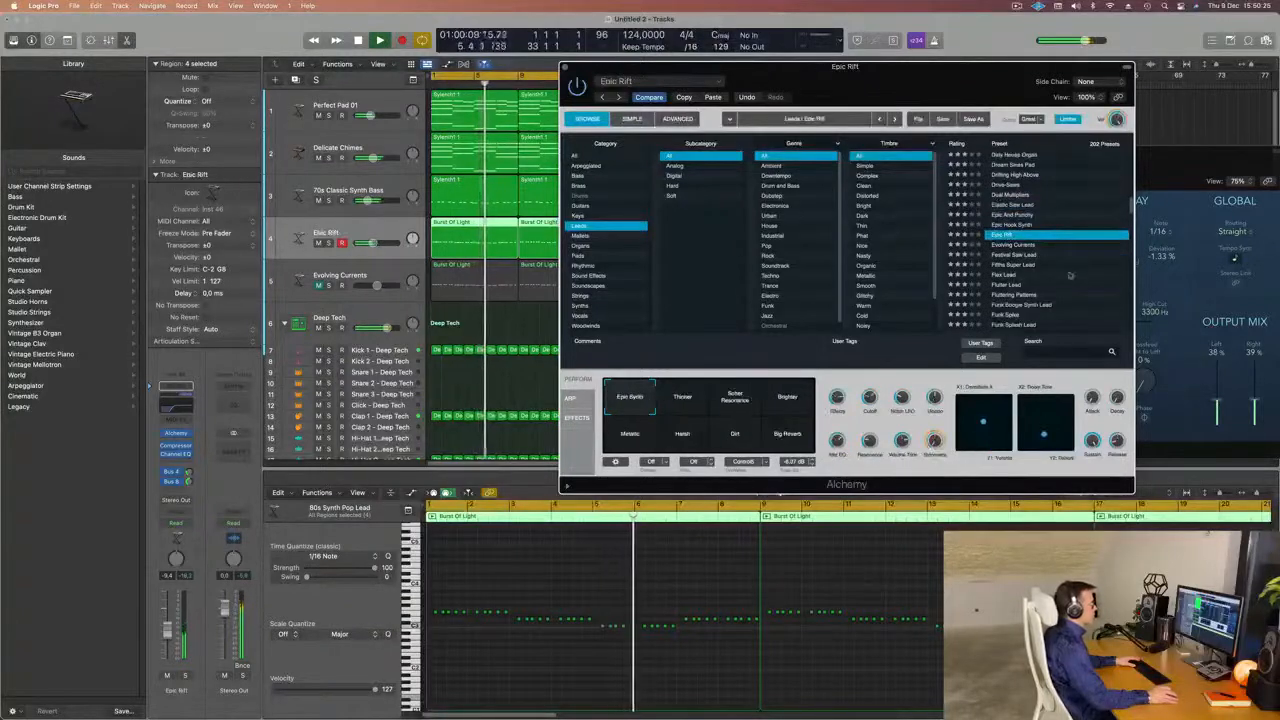
{"action": "scroll", "coordinate": [1069, 275], "scroll_direction": "down", "scroll_amount": 2}
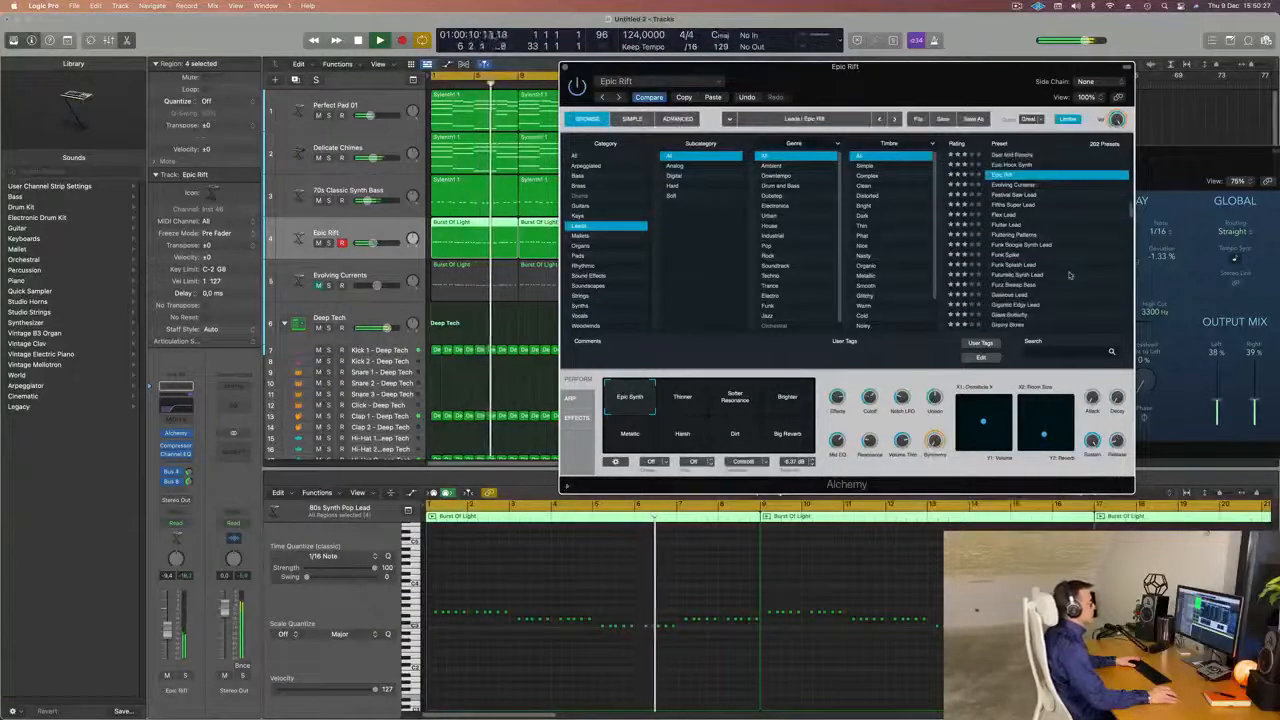
{"action": "left_click", "coordinate": [1013, 295]}
{"action": "scroll", "coordinate": [1075, 280], "scroll_direction": "down", "scroll_amount": 3}
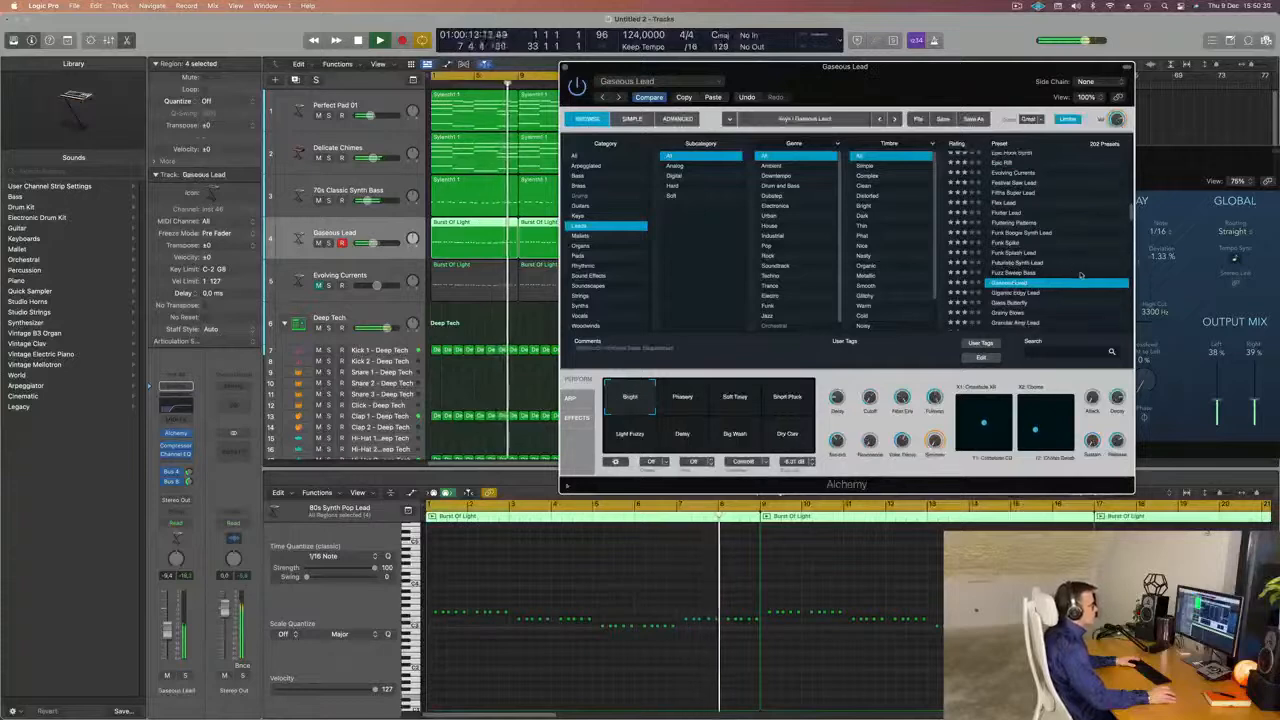
Load Alchemy's Hard Metal Lead preset on the lead track.
{"action": "scroll", "coordinate": [1080, 275], "scroll_direction": "down", "scroll_amount": 3}
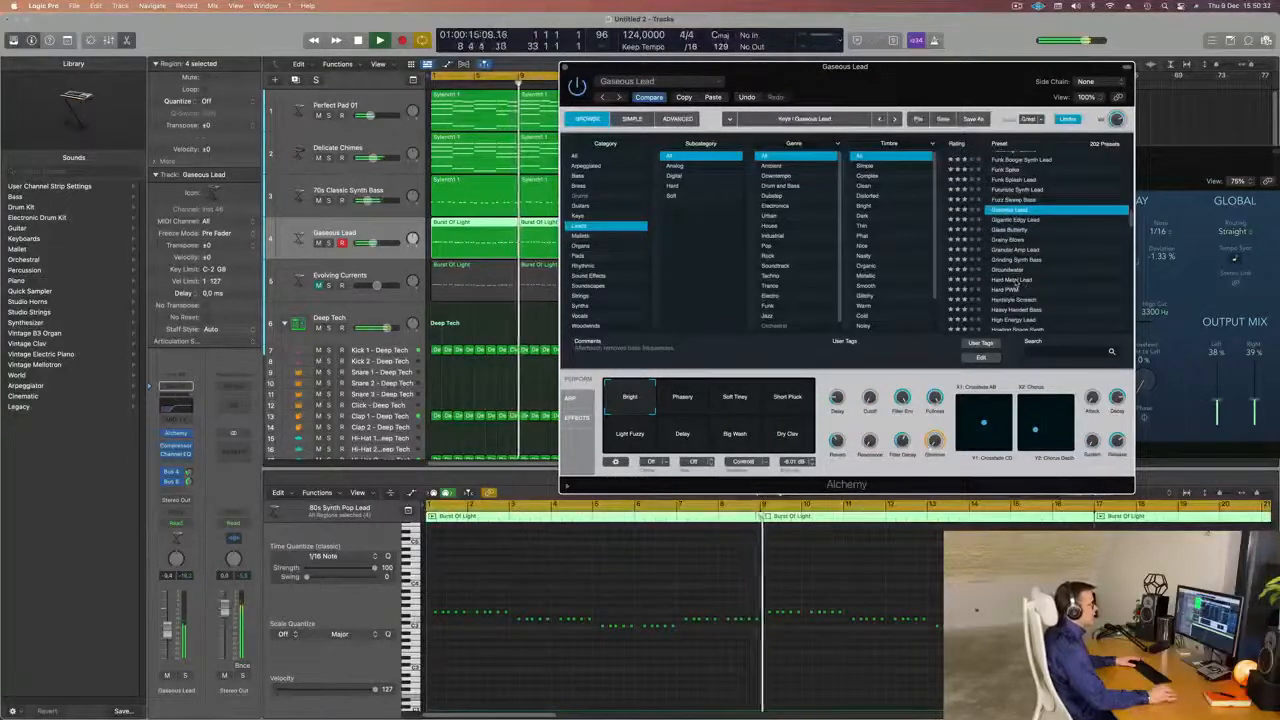
{"action": "left_click", "coordinate": [1015, 281]}
{"action": "scroll", "coordinate": [1080, 250], "scroll_direction": "down", "scroll_amount": 3}
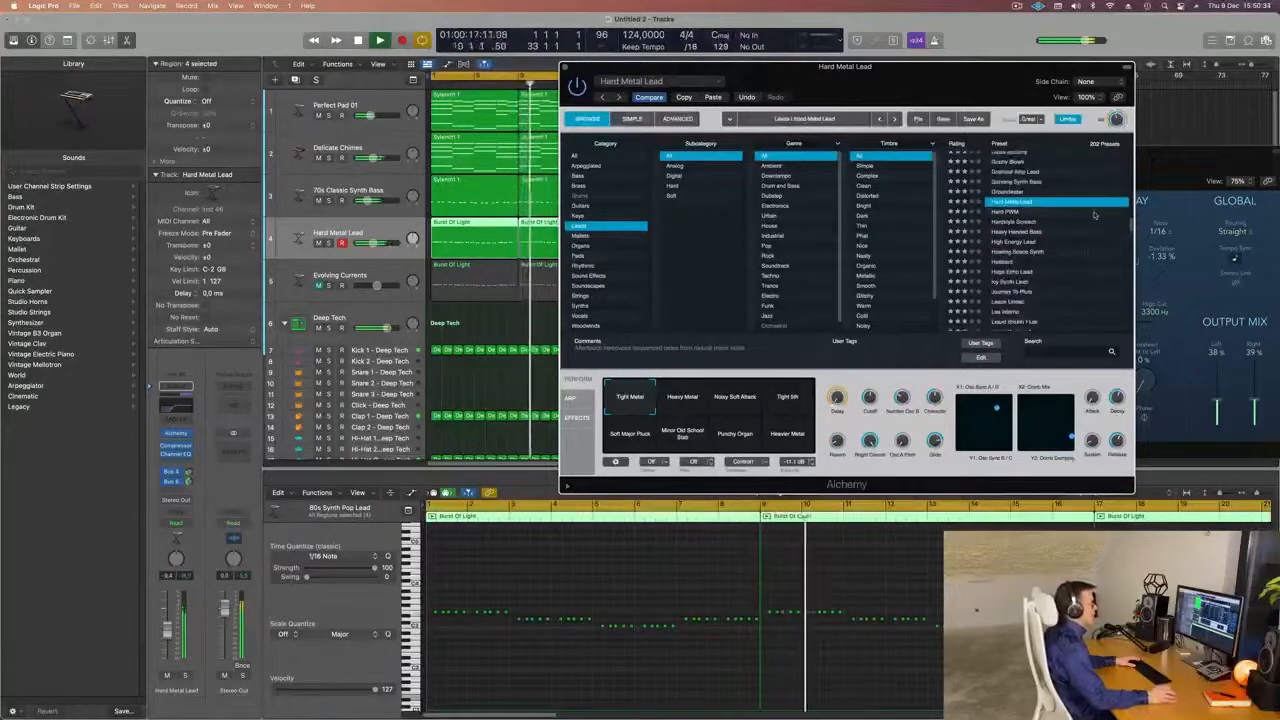
Audition Hard Metal Lead's performance snapshots, including Tight 5th, Soft Major Pluck, Minor Old School Stab, Punchy Organ and Heavier Metal.
{"action": "left_click", "coordinate": [757, 405]}
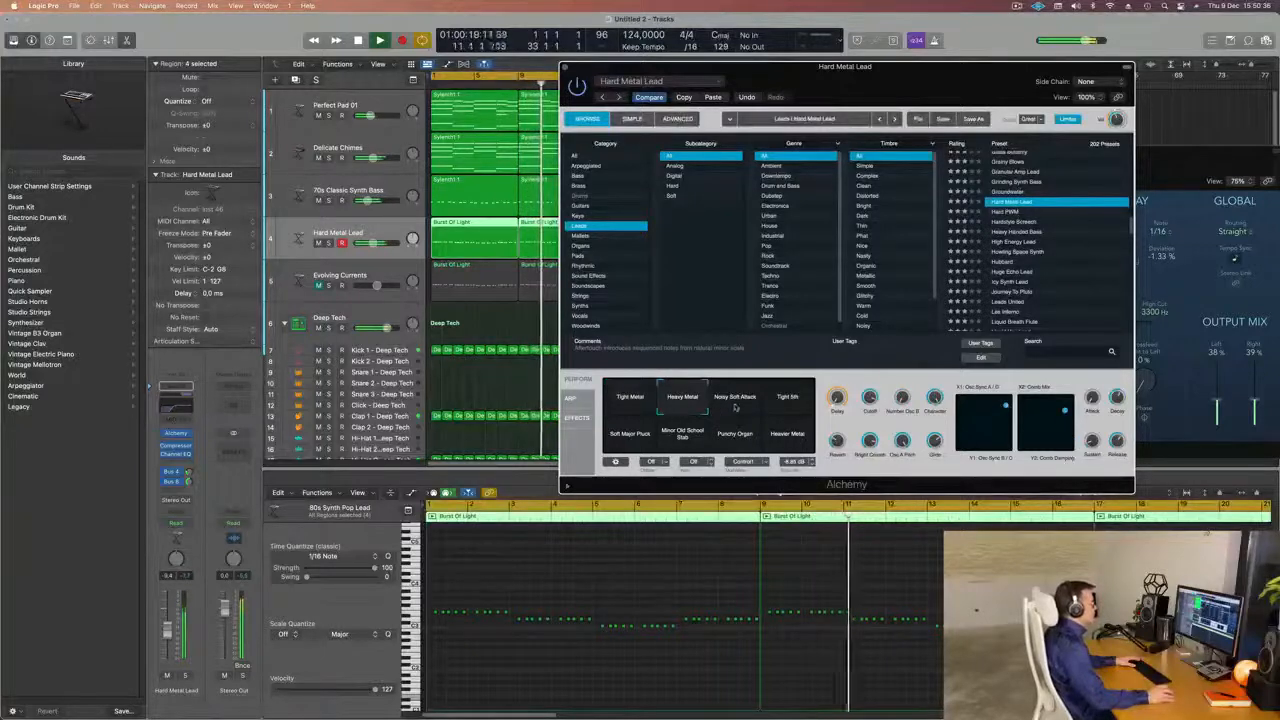
{"action": "left_click", "coordinate": [630, 430]}
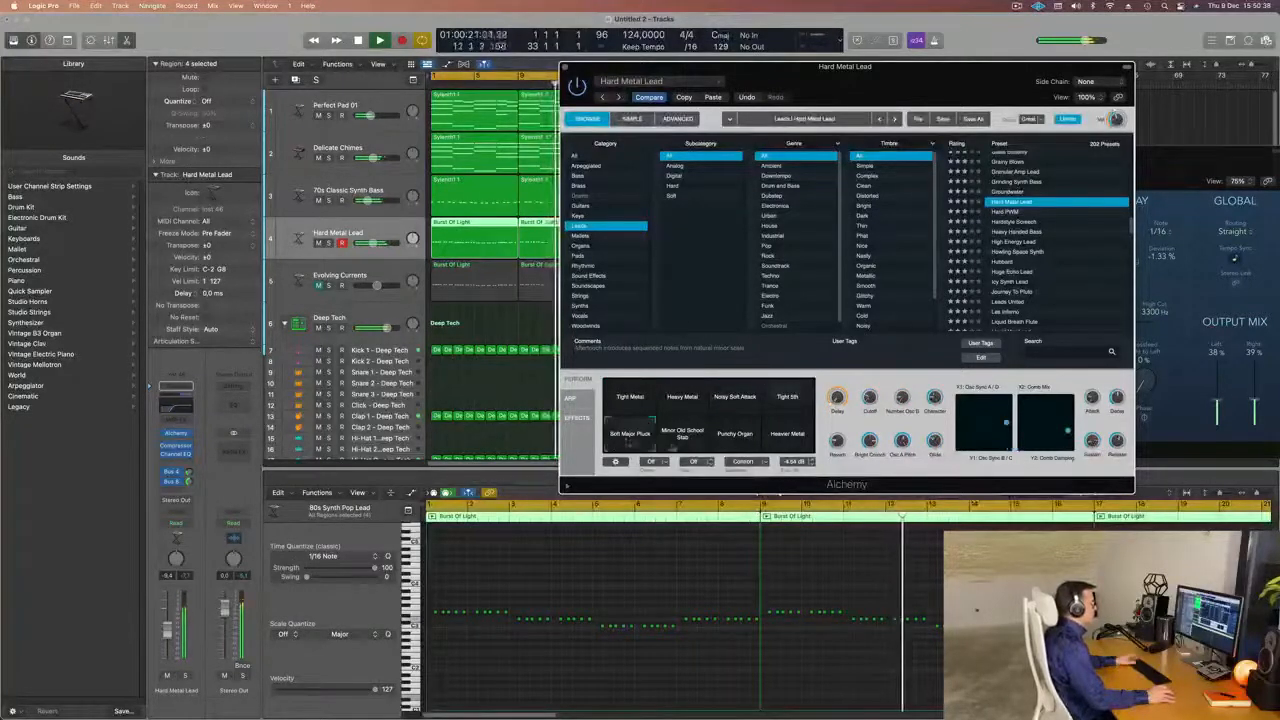
{"action": "left_click", "coordinate": [739, 443]}
{"action": "left_click", "coordinate": [802, 443]}
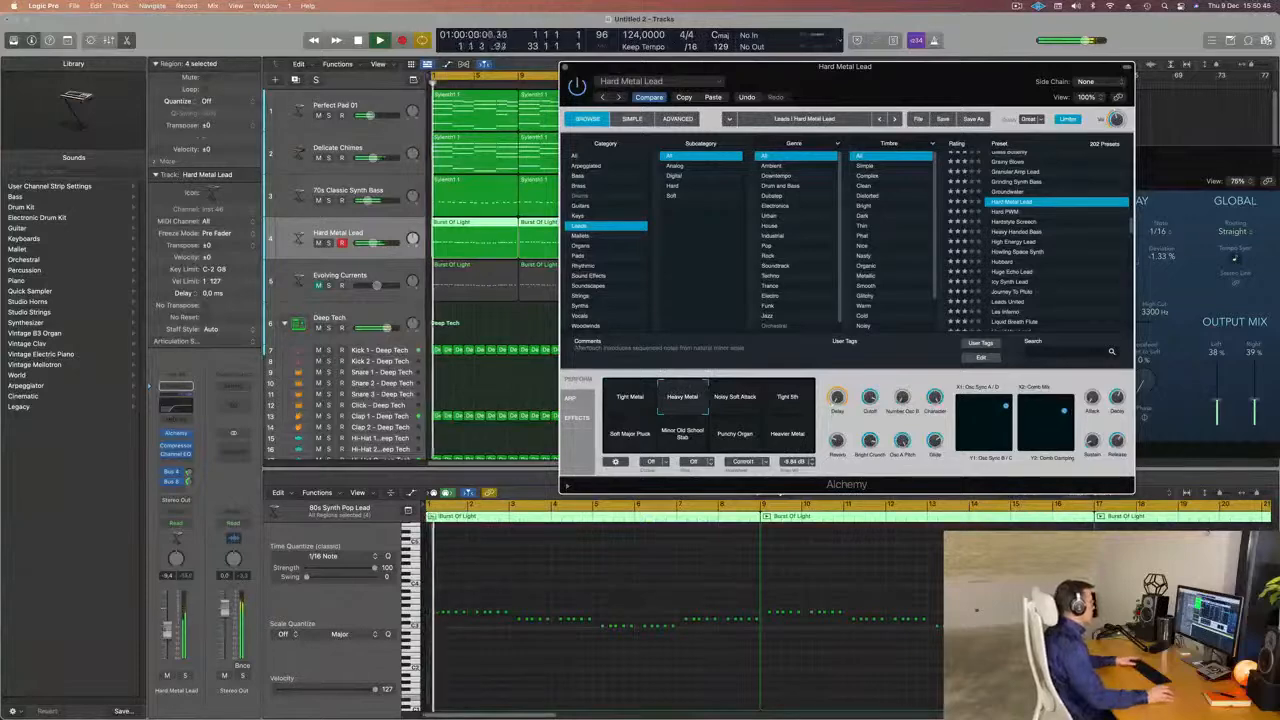
Lower the Hard Metal Lead track's volume slightly, select its Tight Metal snapshot and close the Alchemy window.
{"action": "left_click_drag", "start_coordinate": [373, 243], "coordinate": [369, 243]}
{"action": "left_click", "coordinate": [636, 402]}
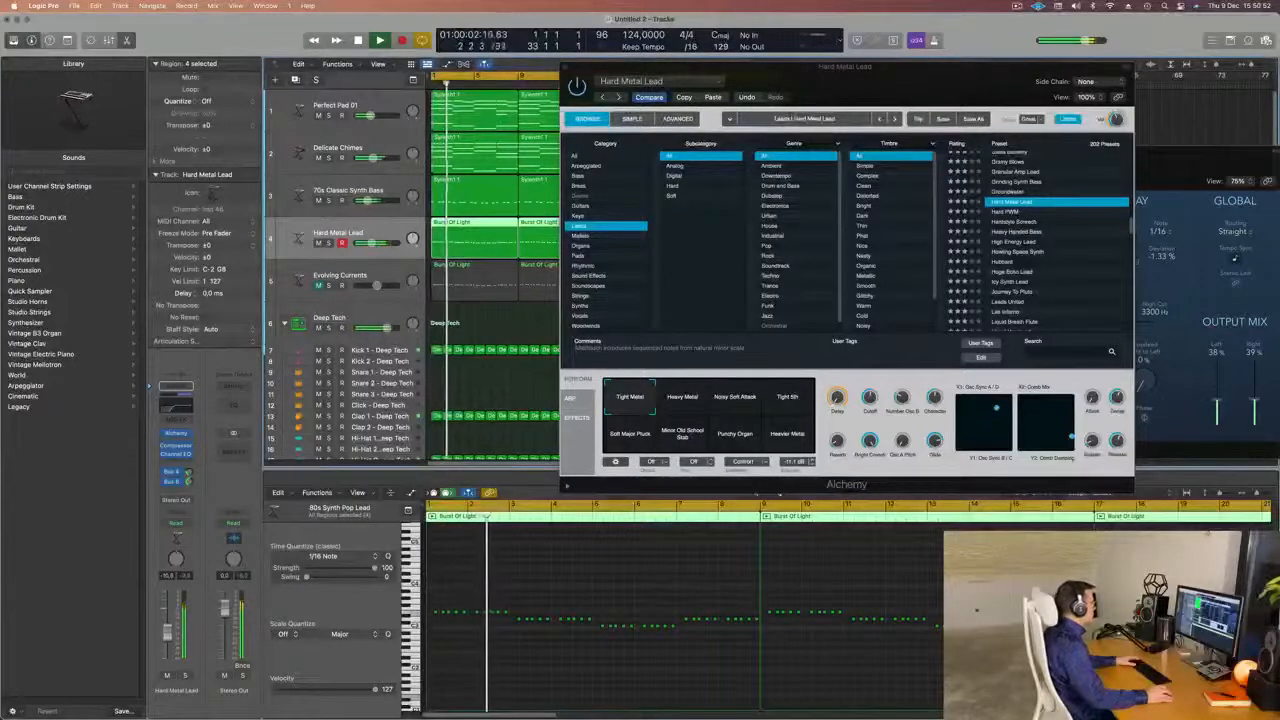
{"action": "left_click", "coordinate": [563, 68]}
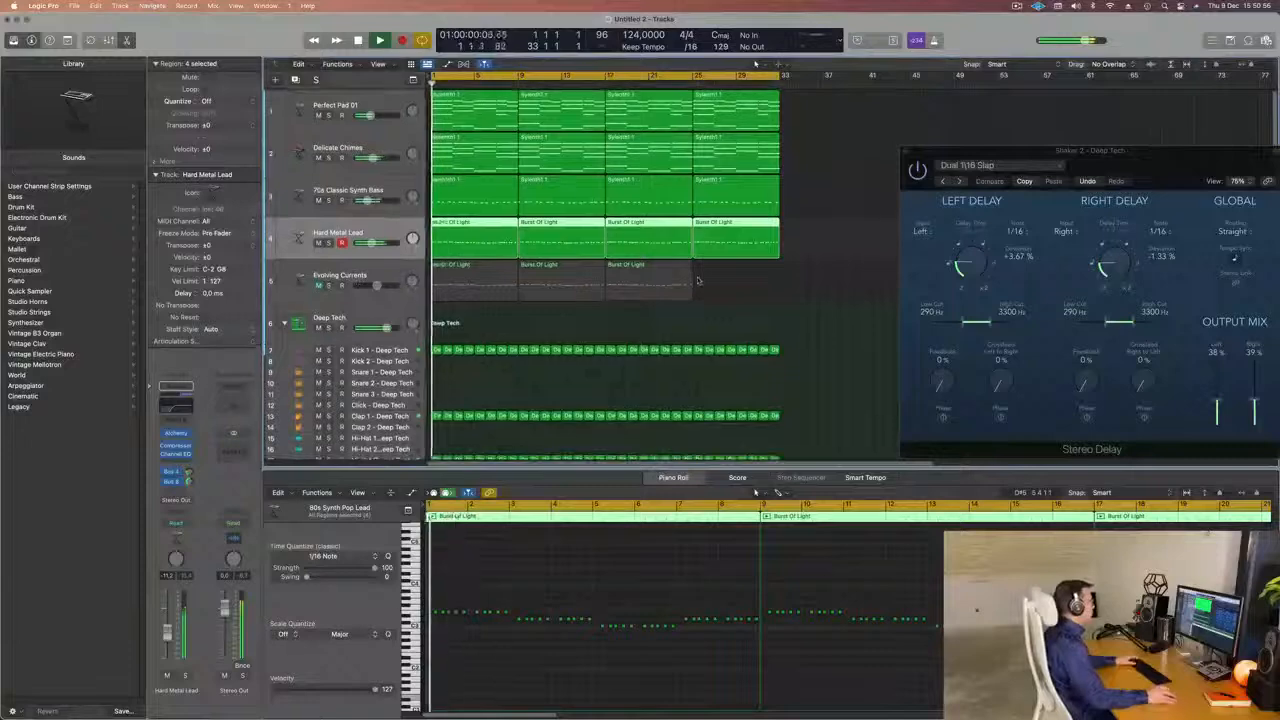
Copy the last Burst Of Light region to bar 25 on the unmuted Evolving Currents track, select that track and start playback.
{"action": "left_click_drag", "start_coordinate": [640, 282], "coordinate": [720, 281]}
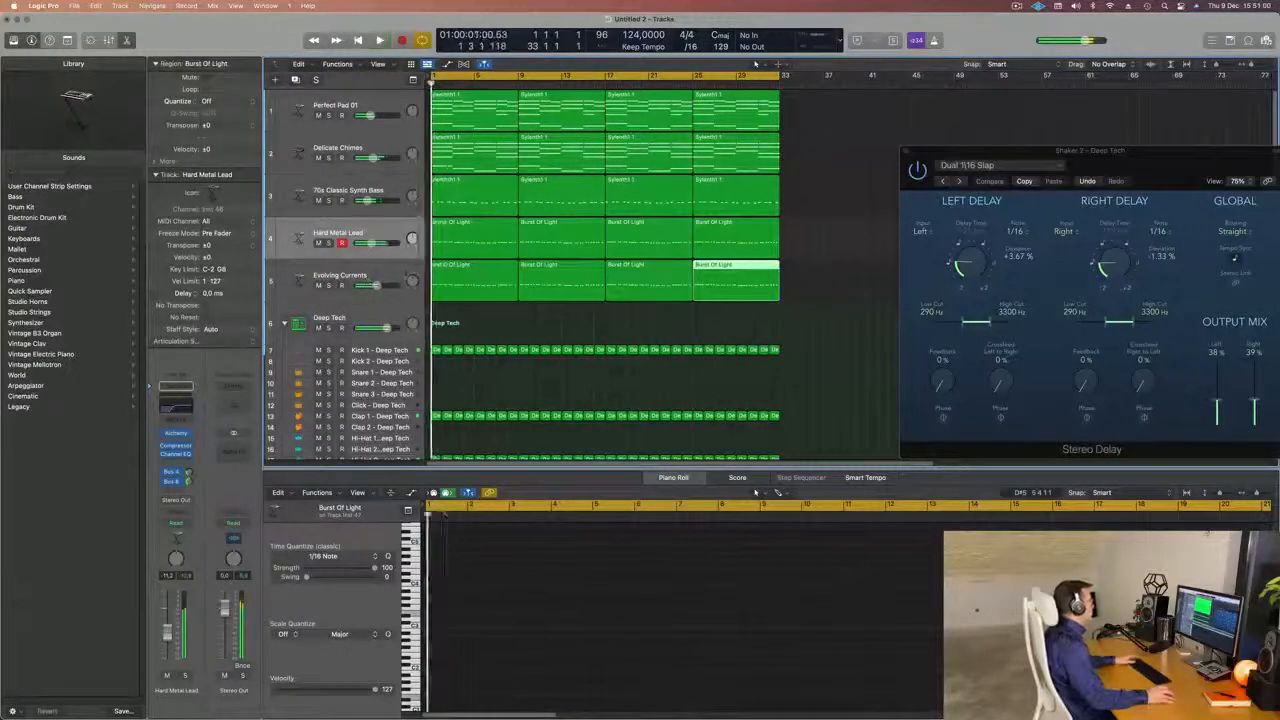
{"action": "left_click", "coordinate": [388, 272]}
{"action": "key", "text": "space"}
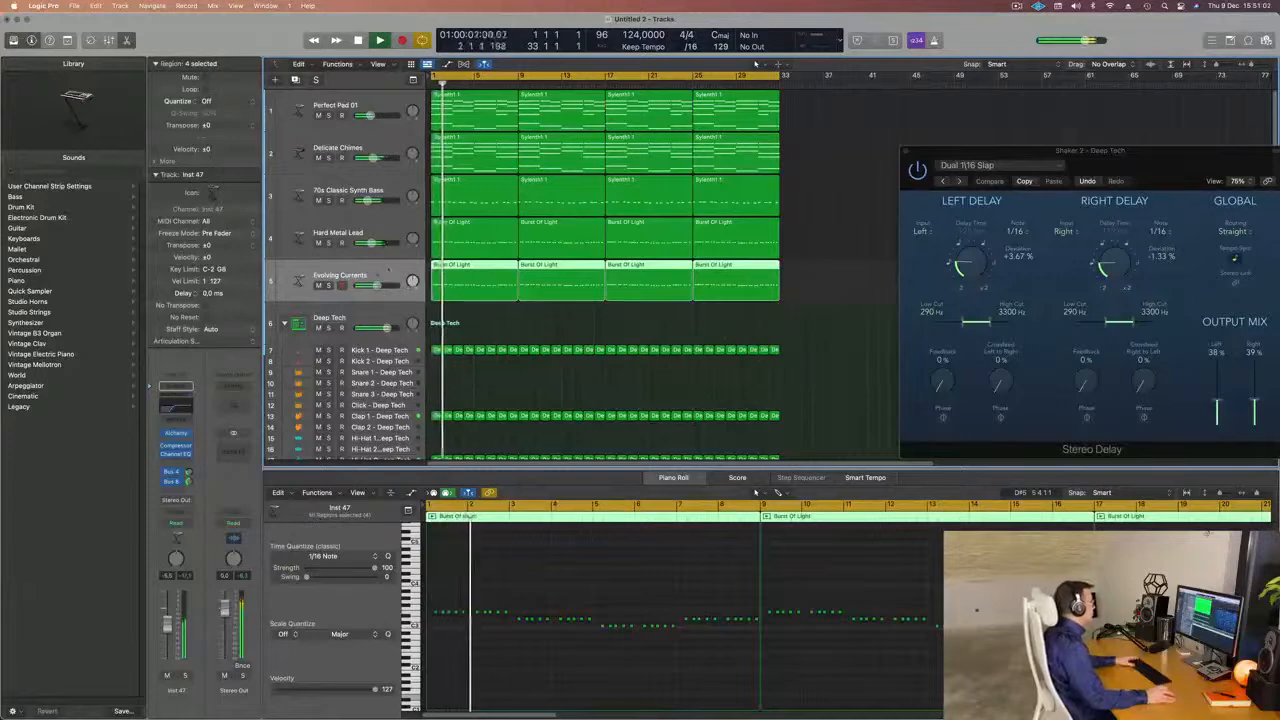
Lower the Hard Metal Lead track to about -13.6 dB and compare the mix with that track muted and unmuted.
{"action": "key", "text": "Up"}
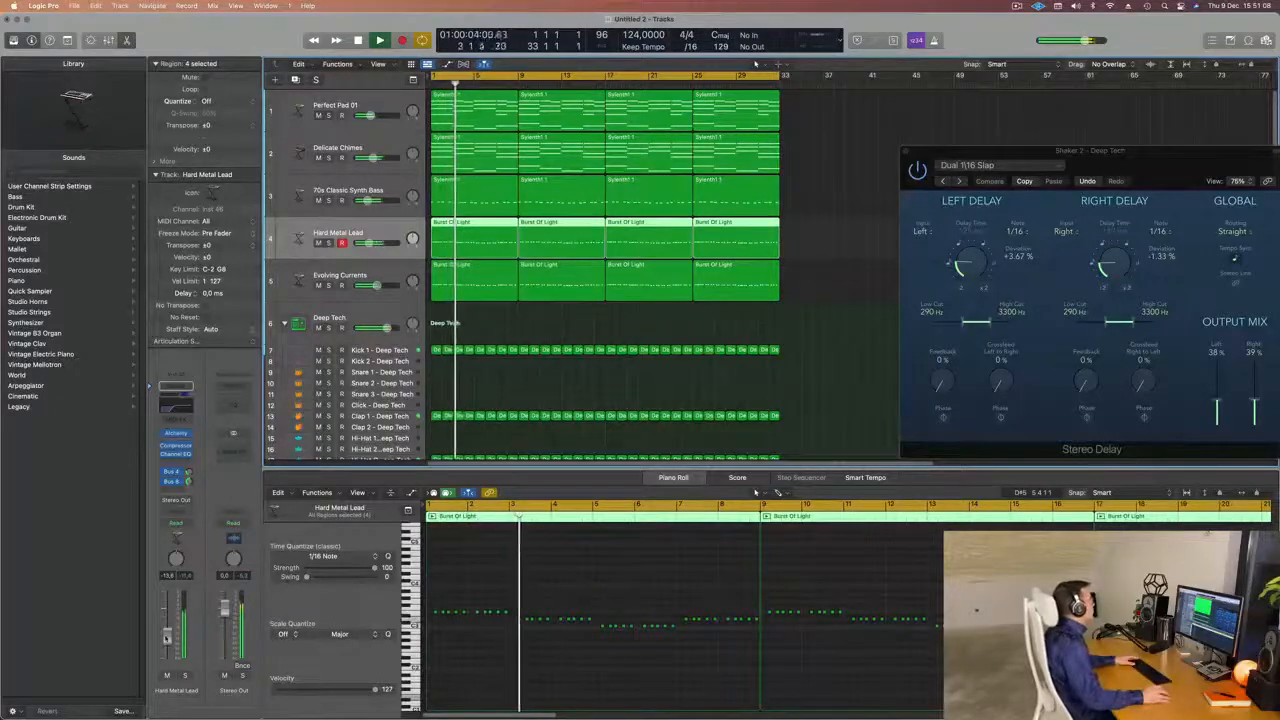
{"action": "left_click", "coordinate": [167, 676]}
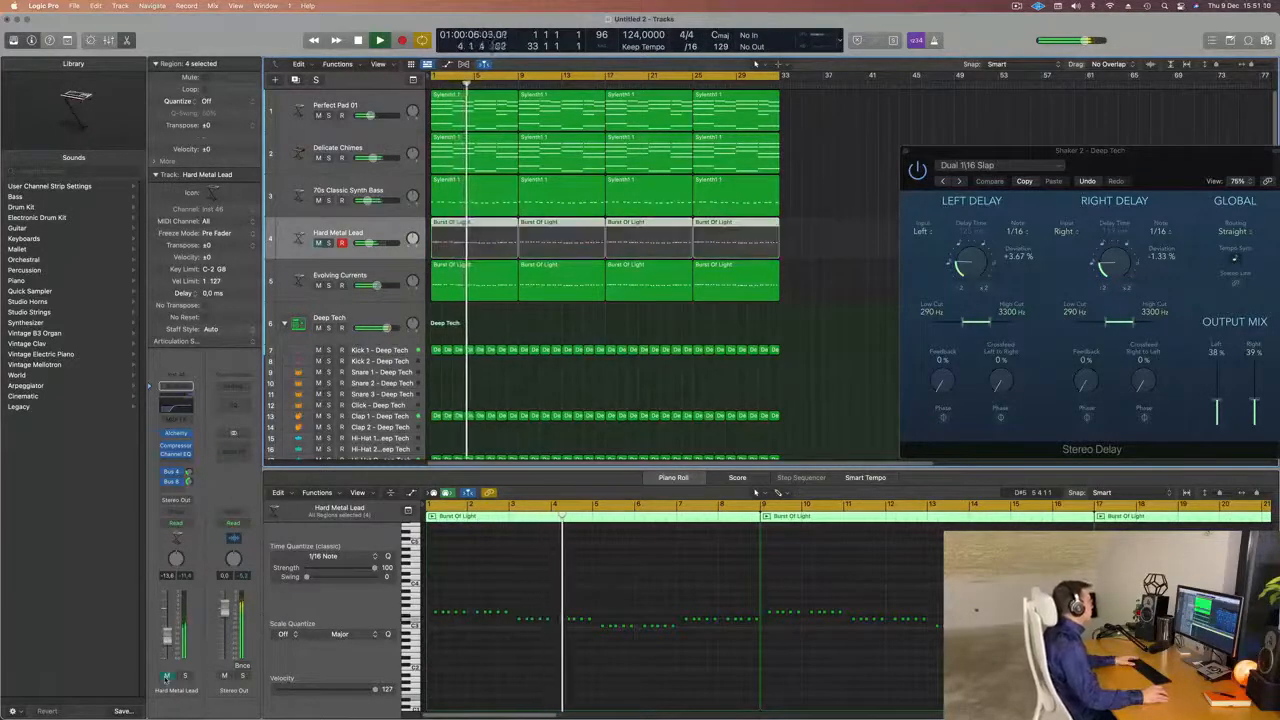
{"action": "left_click", "coordinate": [167, 676]}
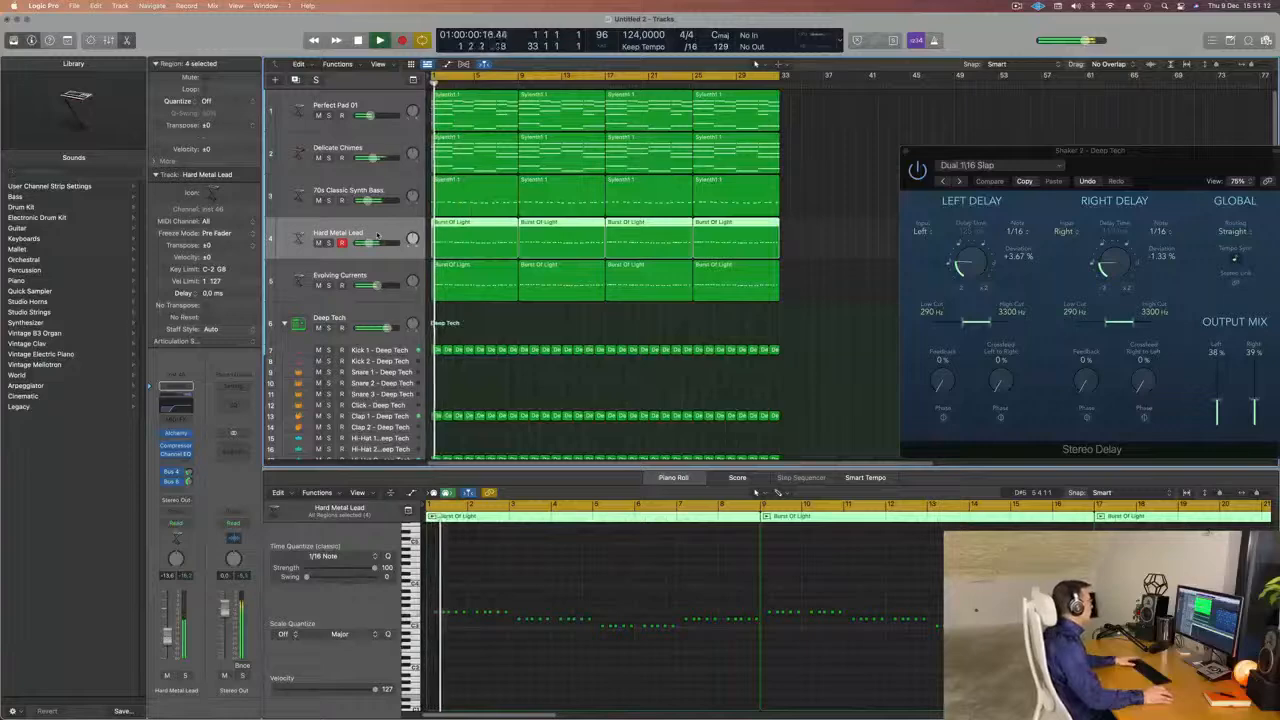
Show the mixer, select the Hard Metal Lead and Evolving Currents channels together, and route their output to Bus 9.
{"action": "key", "text": "x"}
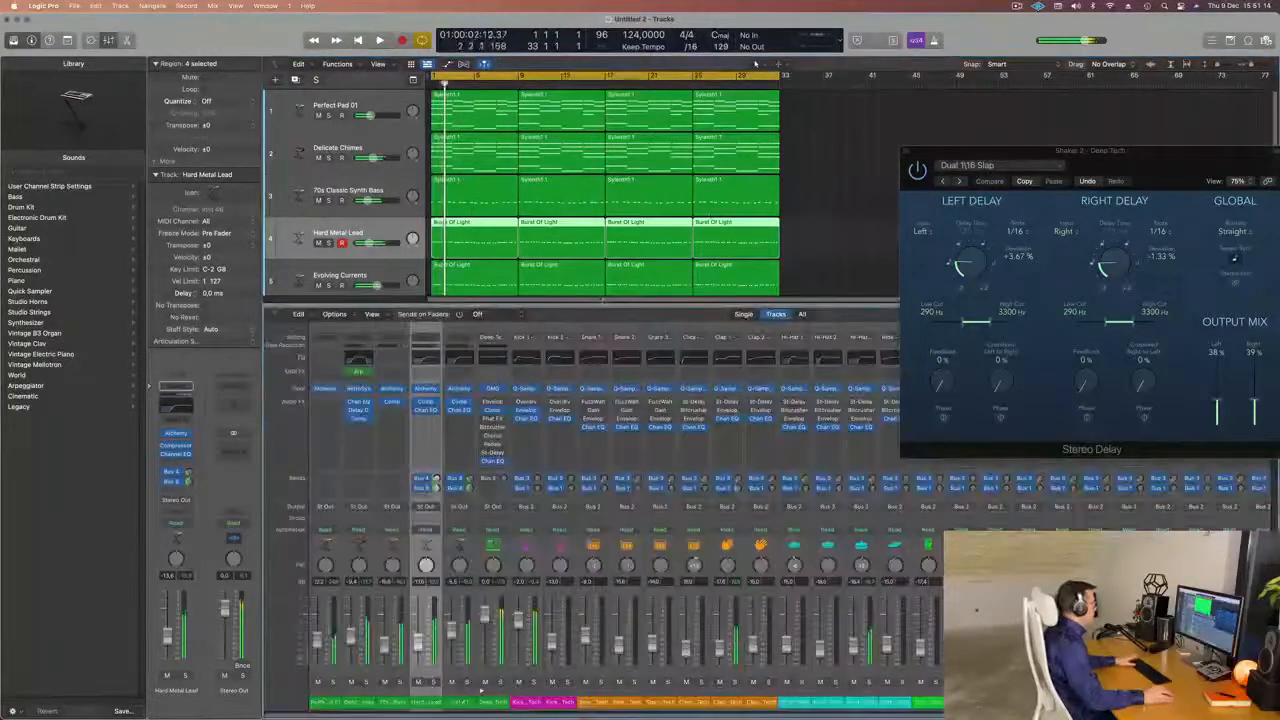
{"action": "left_click", "coordinate": [459, 702], "text": "shift"}
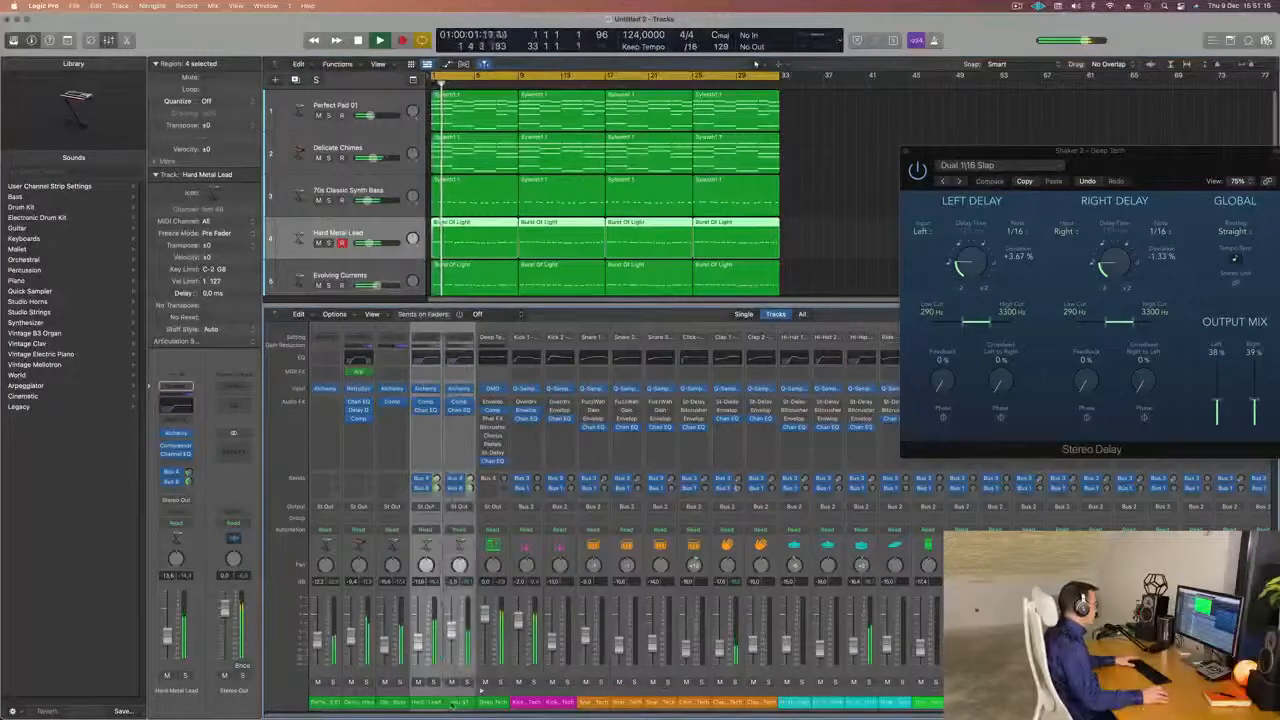
{"action": "left_click", "coordinate": [466, 682]}
{"action": "left_click", "coordinate": [466, 682]}
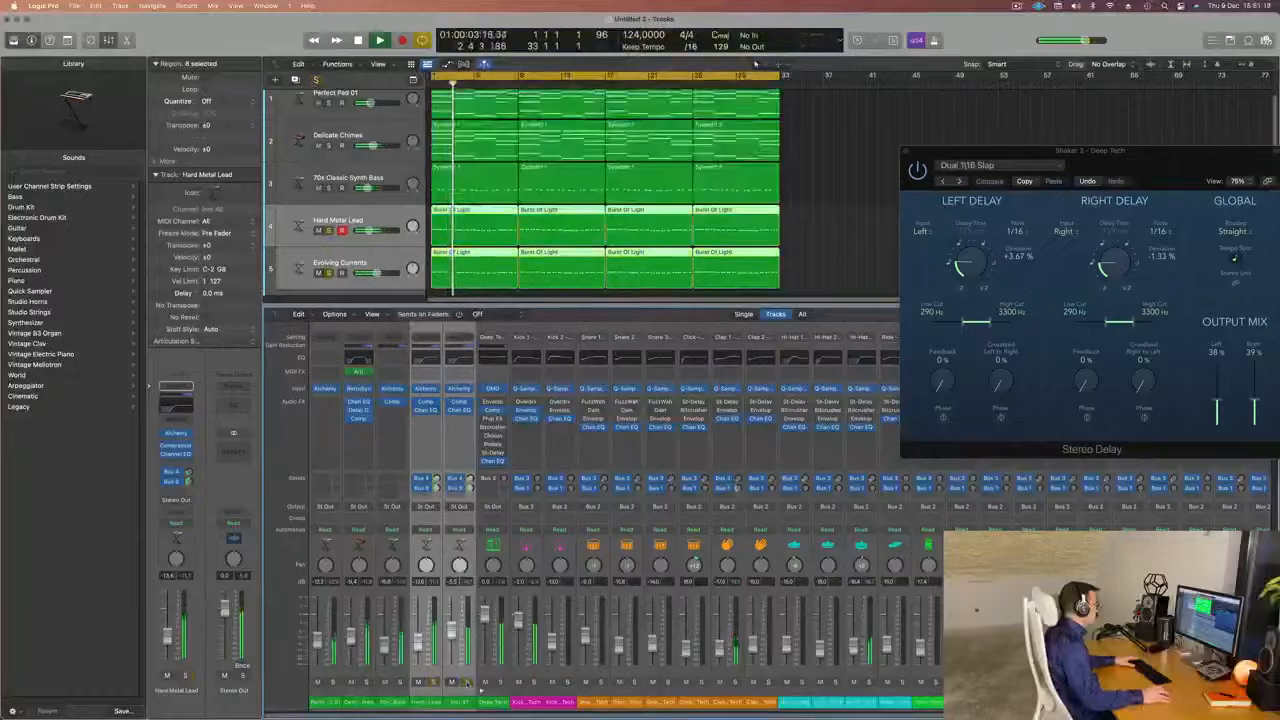
{"action": "left_click", "coordinate": [469, 508]}
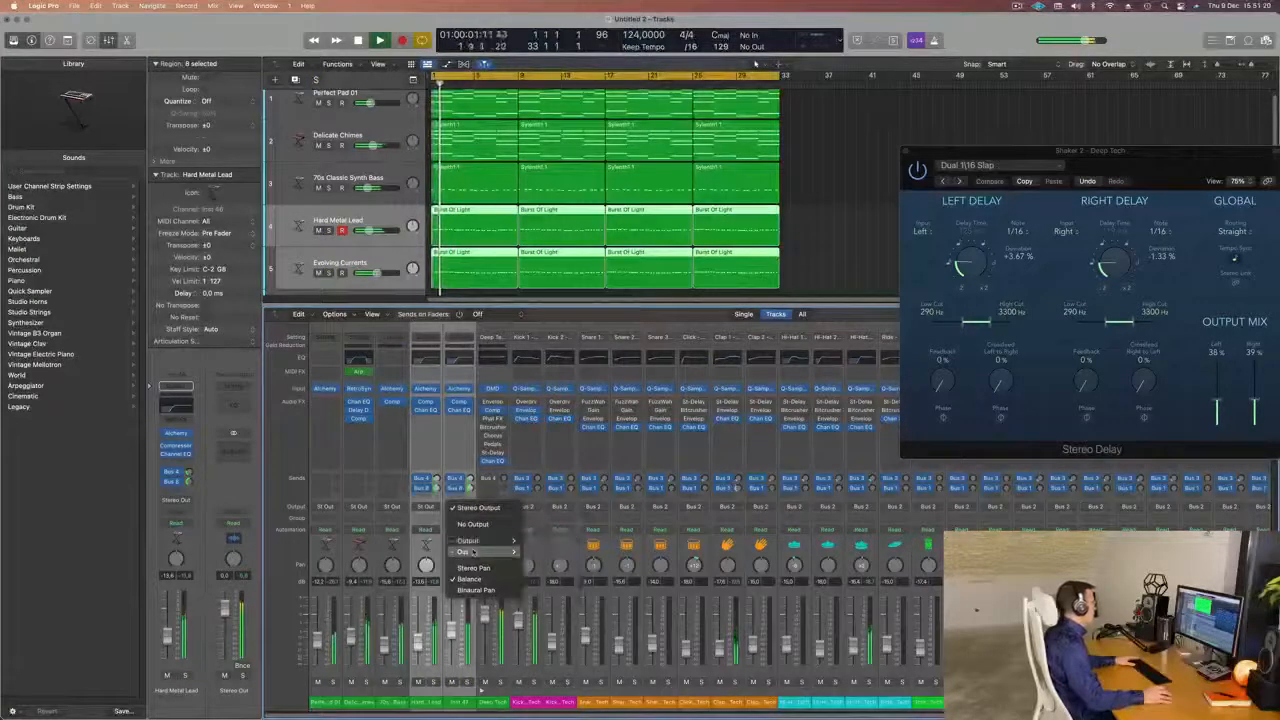
{"action": "mouse_move", "coordinate": [469, 540]}
{"action": "left_click", "coordinate": [578, 378]}
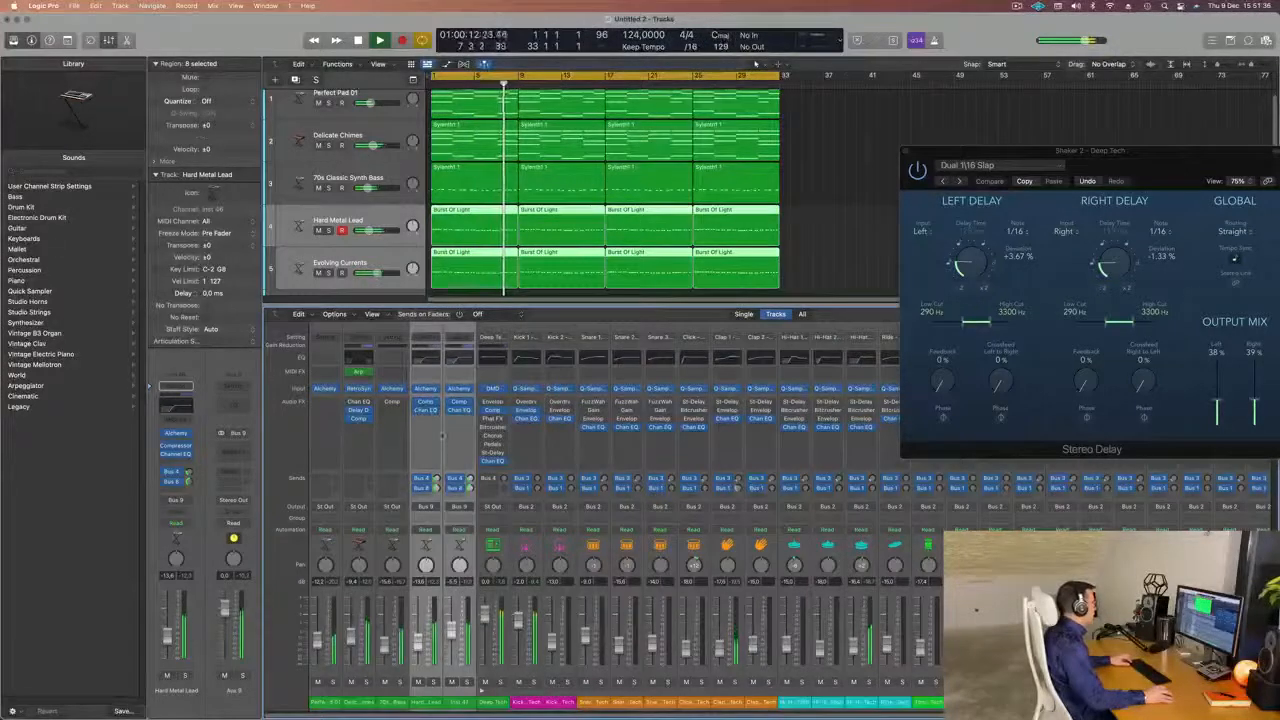
Select only the Hard Metal Lead channel, insert a Compressor on the Aux 9 bus and open its window during playback.
{"action": "left_click", "coordinate": [442, 436]}
{"action": "left_click", "coordinate": [428, 404]}
{"action": "left_click", "coordinate": [427, 452]}
{"action": "left_click", "coordinate": [446, 436]}
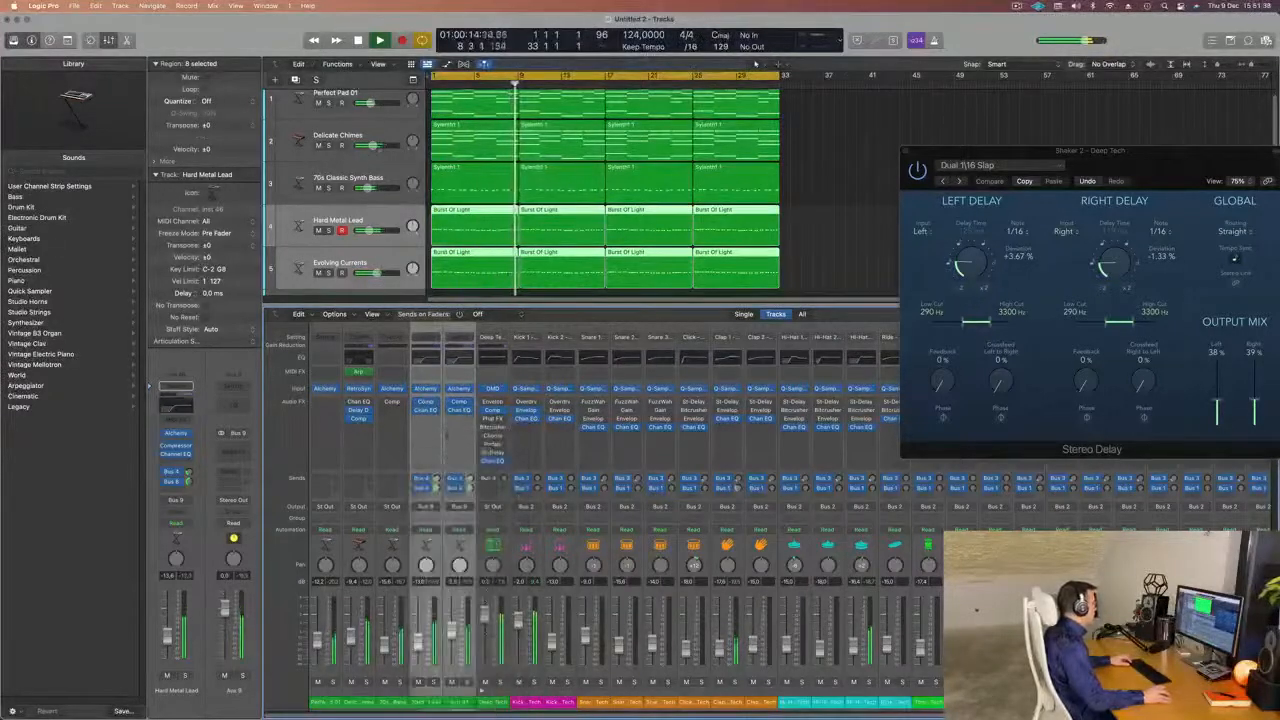
{"action": "left_click", "coordinate": [431, 706]}
{"action": "key", "text": "space"}
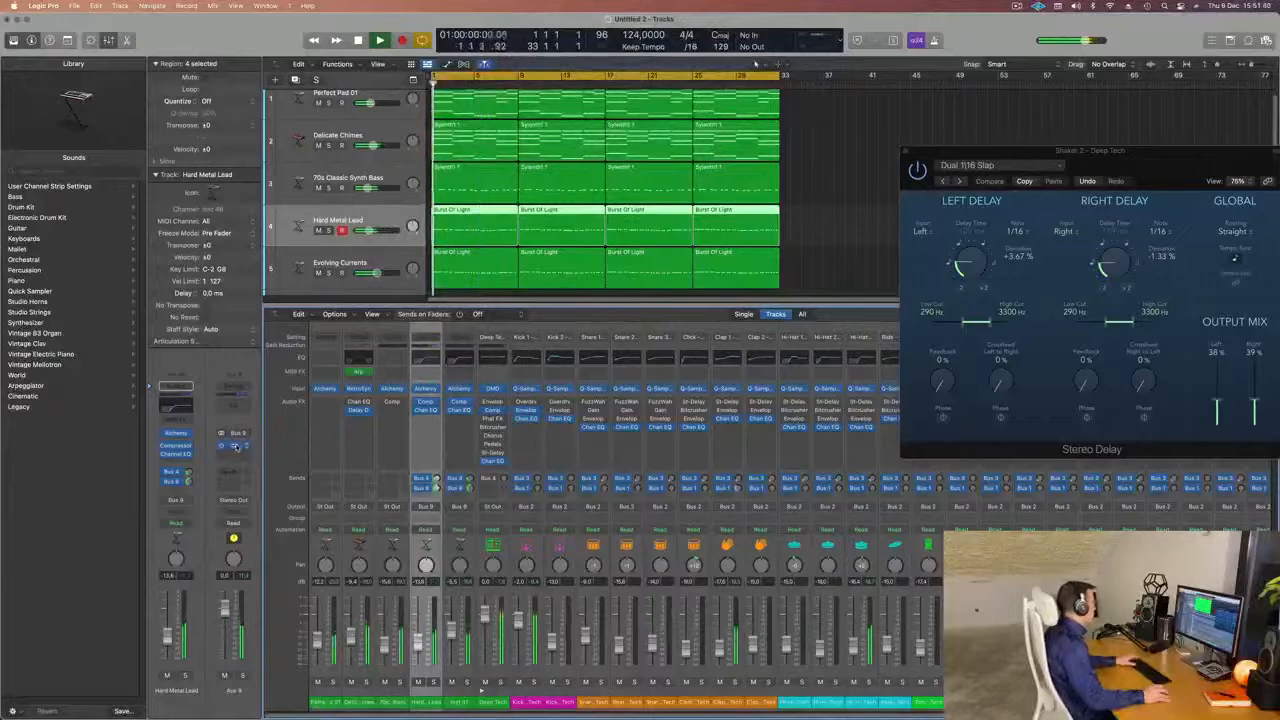
{"action": "left_click", "coordinate": [233, 446]}
{"action": "left_click_drag", "start_coordinate": [803, 160], "coordinate": [685, 170]}
{"action": "key", "text": "space"}
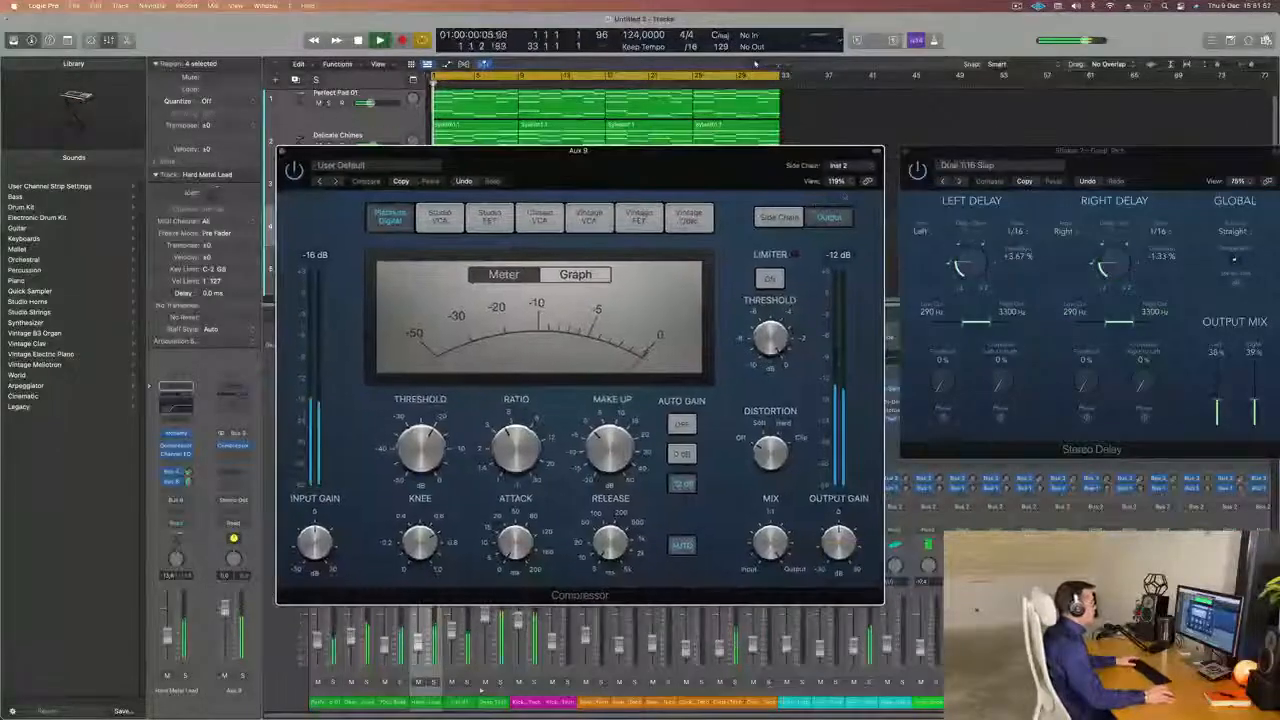
Set the side chain source of the Aux 9 Compressor to Internal.
{"action": "left_click", "coordinate": [840, 166]}
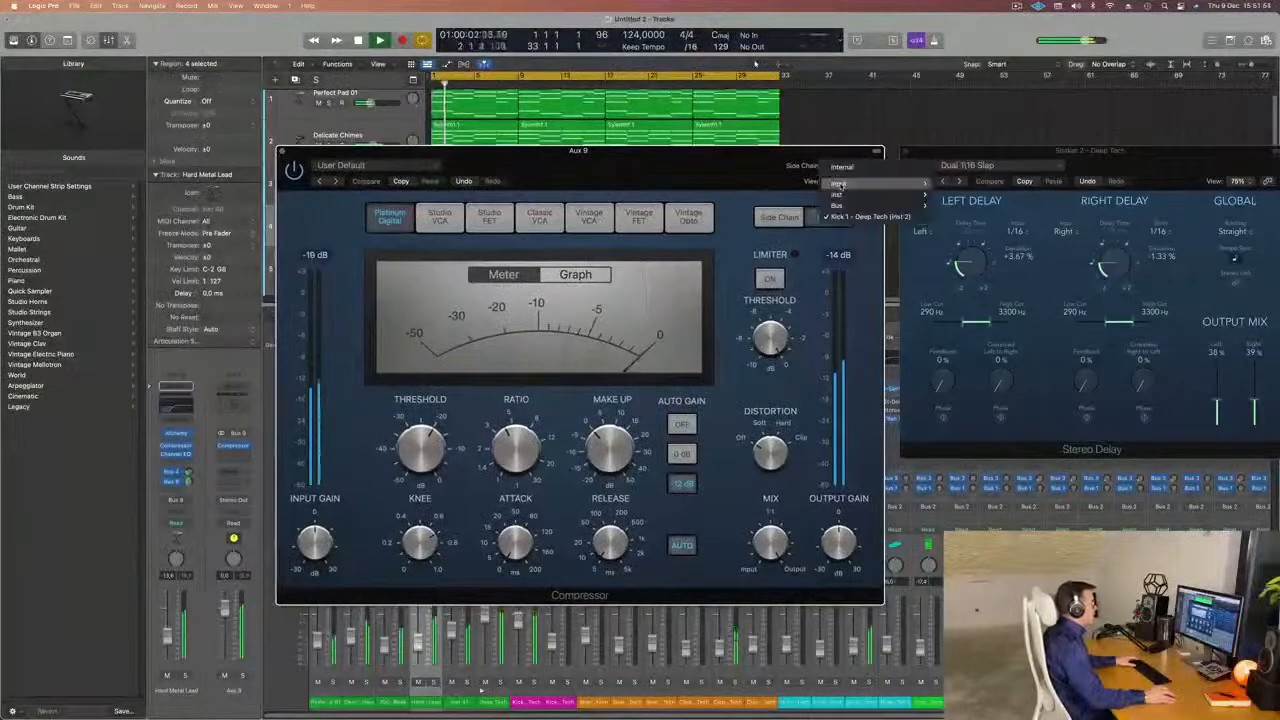
{"action": "left_click", "coordinate": [757, 154]}
{"action": "left_click_drag", "start_coordinate": [757, 154], "coordinate": [769, 152]}
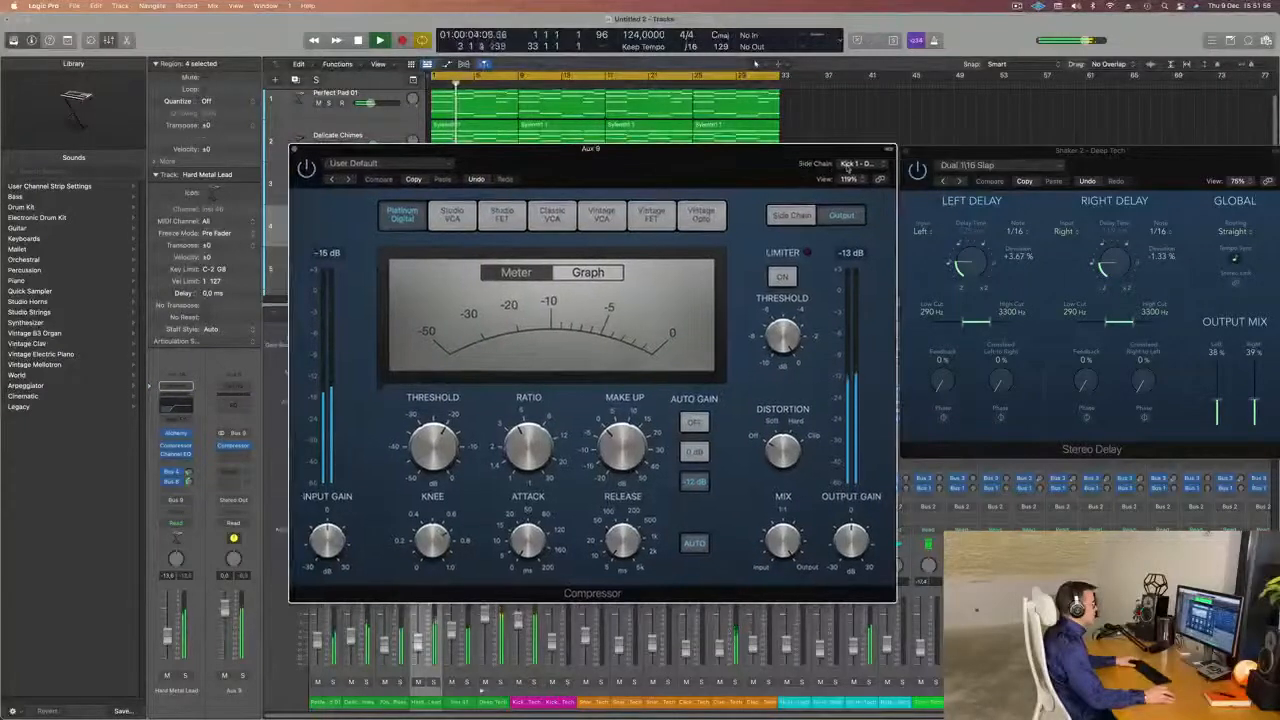
{"action": "left_click", "coordinate": [852, 164]}
{"action": "left_click", "coordinate": [868, 118]}
Set the Aux 9 Compressor's threshold to -28 dB and attack to 0 ms, and adjust its release while replaying the groove.
{"action": "left_click_drag", "start_coordinate": [678, 179], "coordinate": [761, 168]}
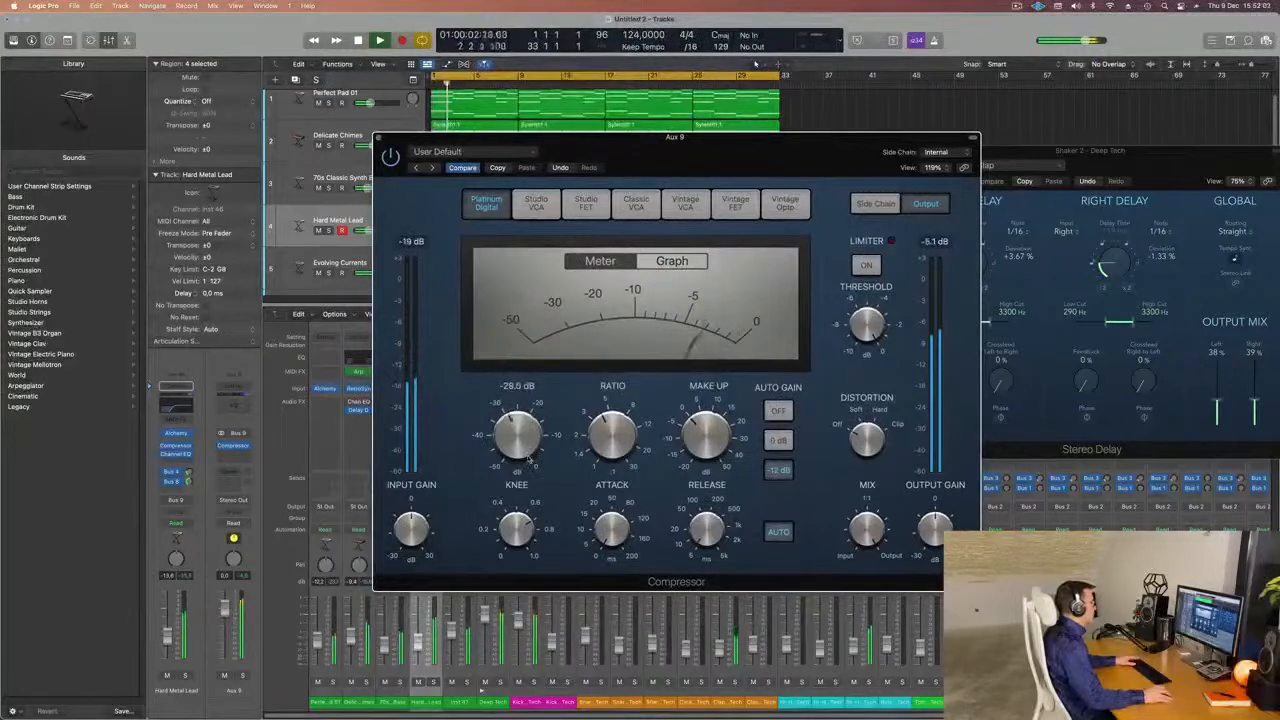
{"action": "key", "text": "space"}
{"action": "key", "text": "space"}
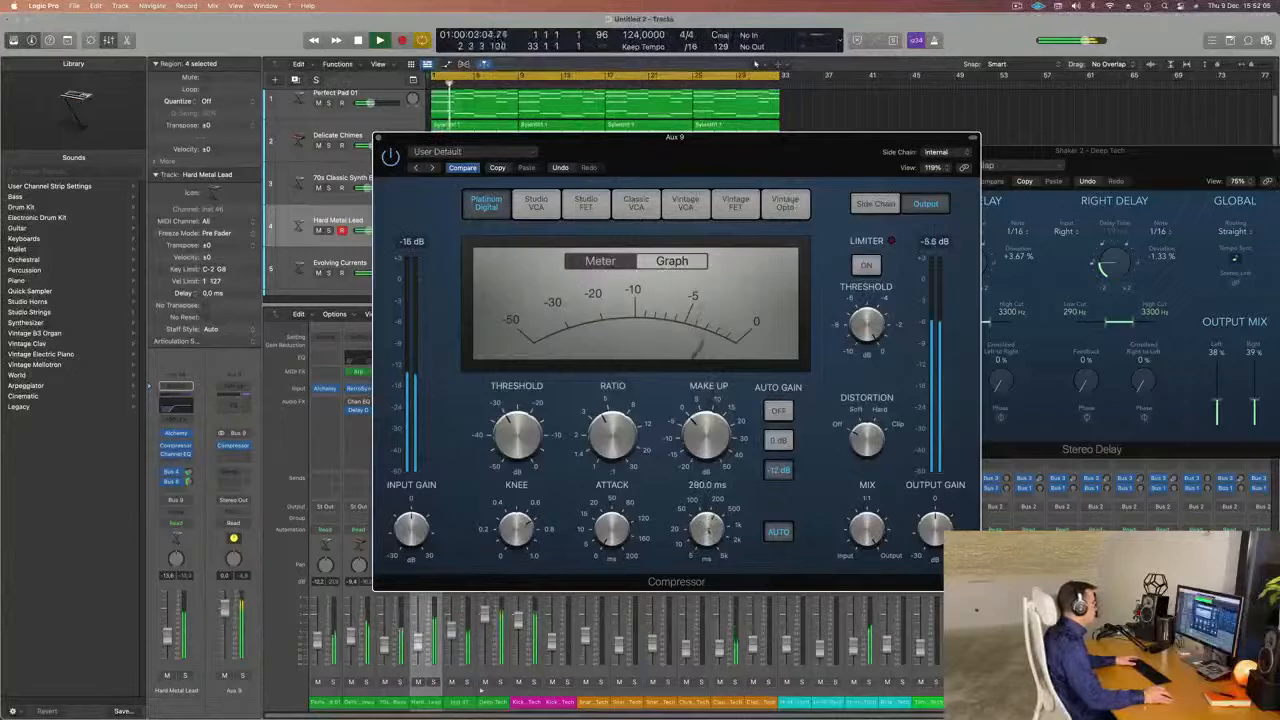
{"action": "key", "text": "space"}
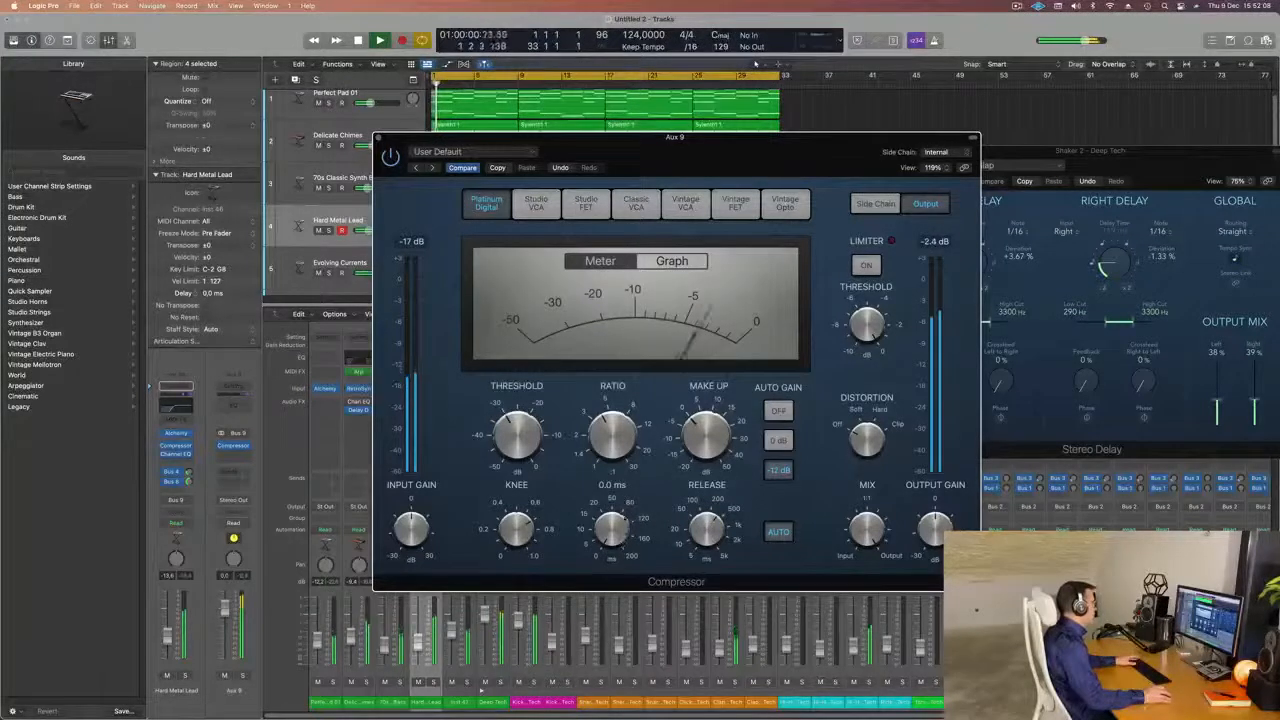
{"action": "key", "text": "space"}
{"action": "key", "text": "space"}
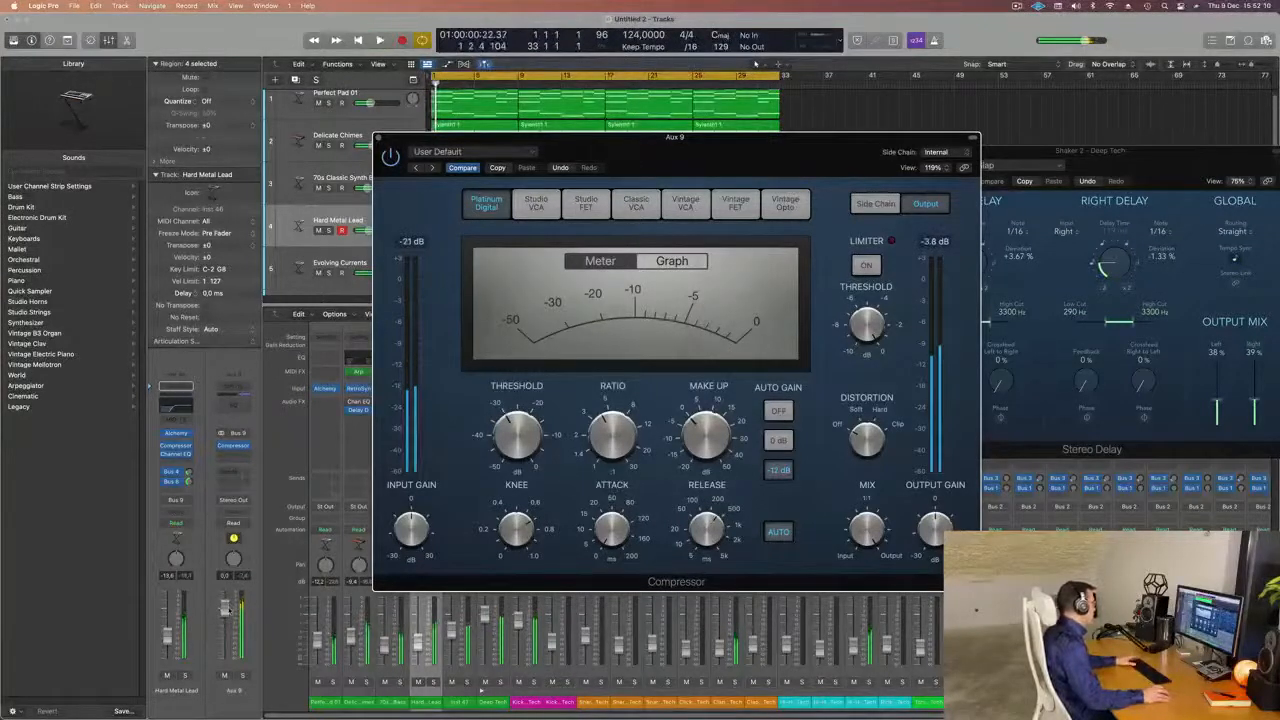
{"action": "key", "text": "space"}
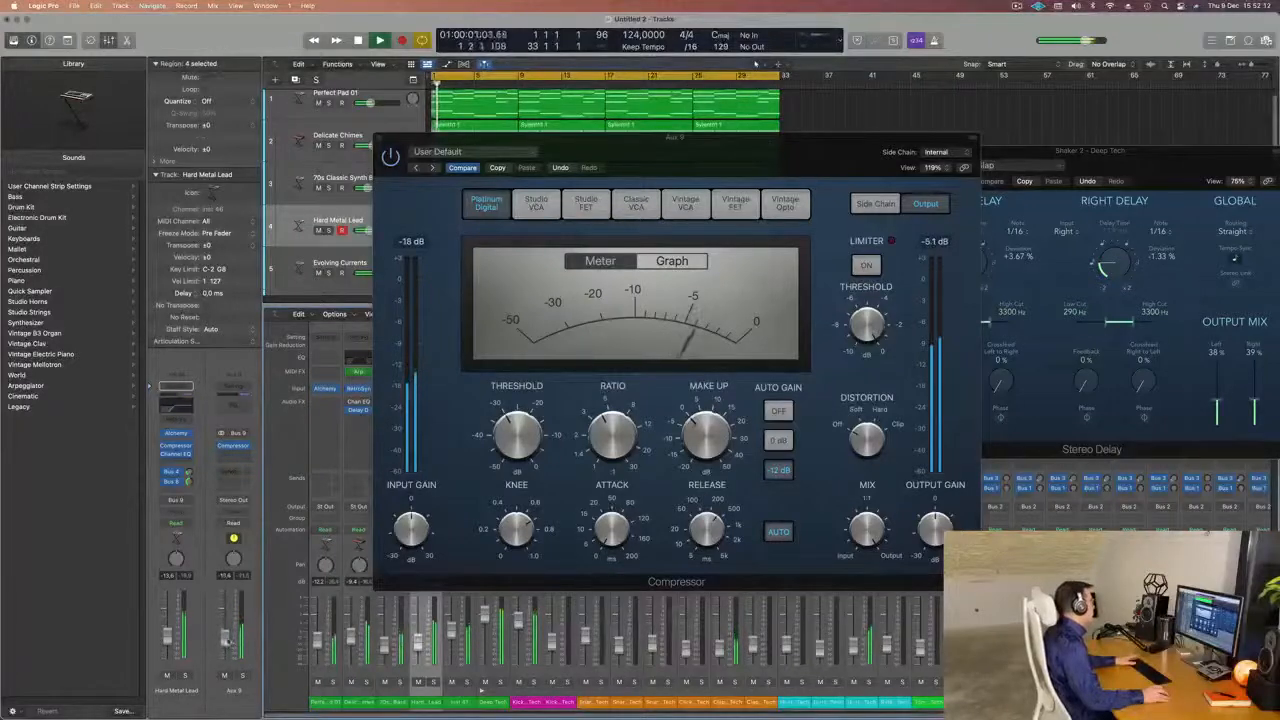
Close the Aux 9 Compressor and the Shaker 2 Stereo Delay windows and hide the mixer.
{"action": "left_click", "coordinate": [385, 138]}
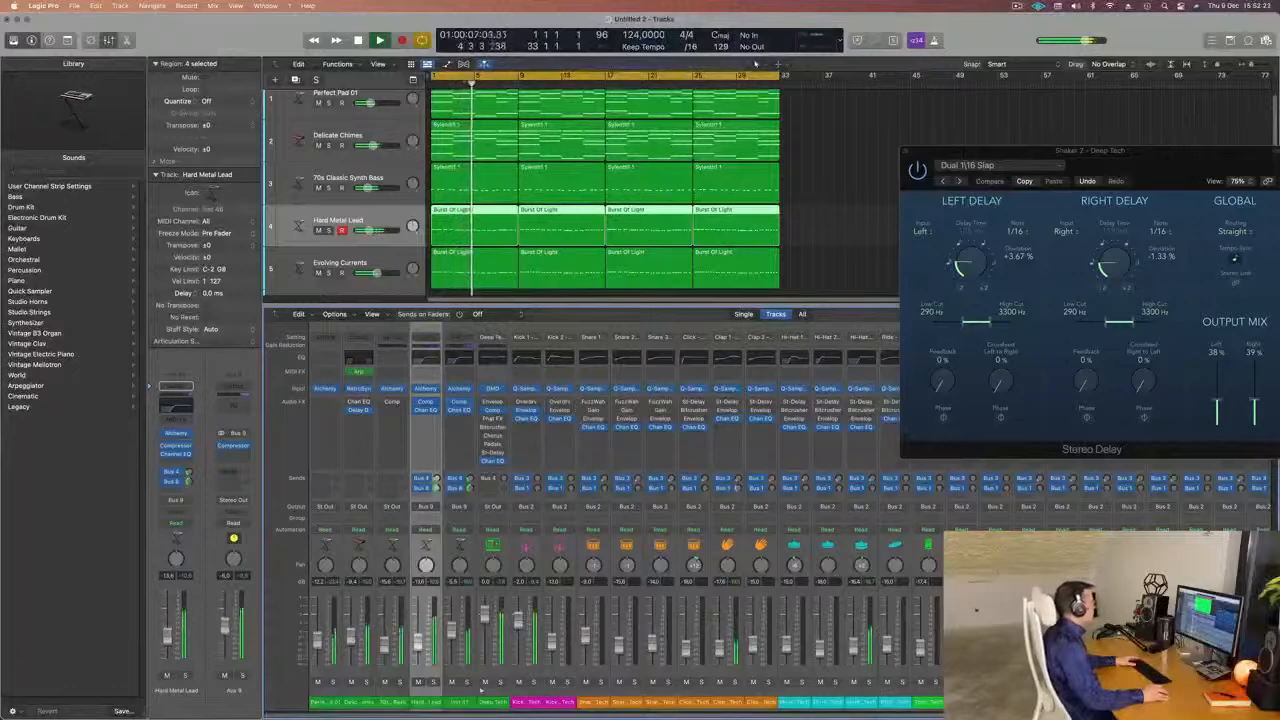
{"action": "left_click_drag", "start_coordinate": [1134, 160], "coordinate": [661, 199]}
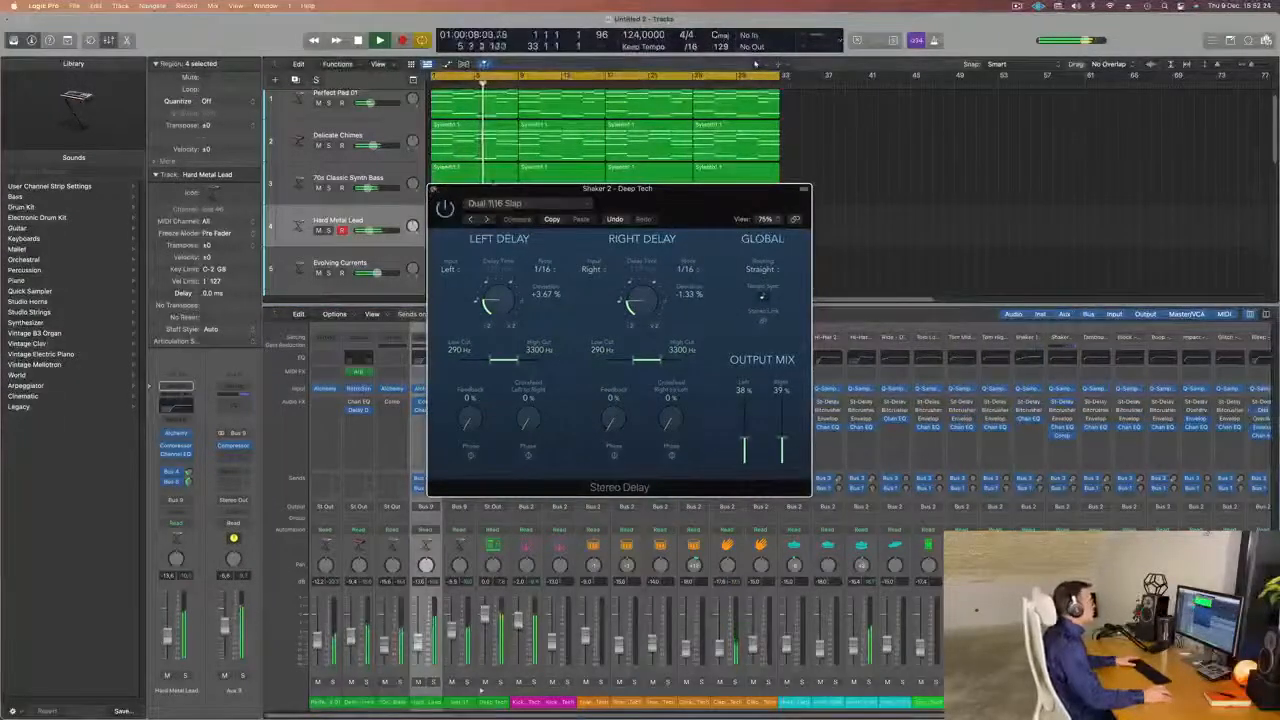
{"action": "left_click", "coordinate": [434, 189]}
{"action": "left_click", "coordinate": [1017, 6]}
{"action": "left_click", "coordinate": [942, 127]}
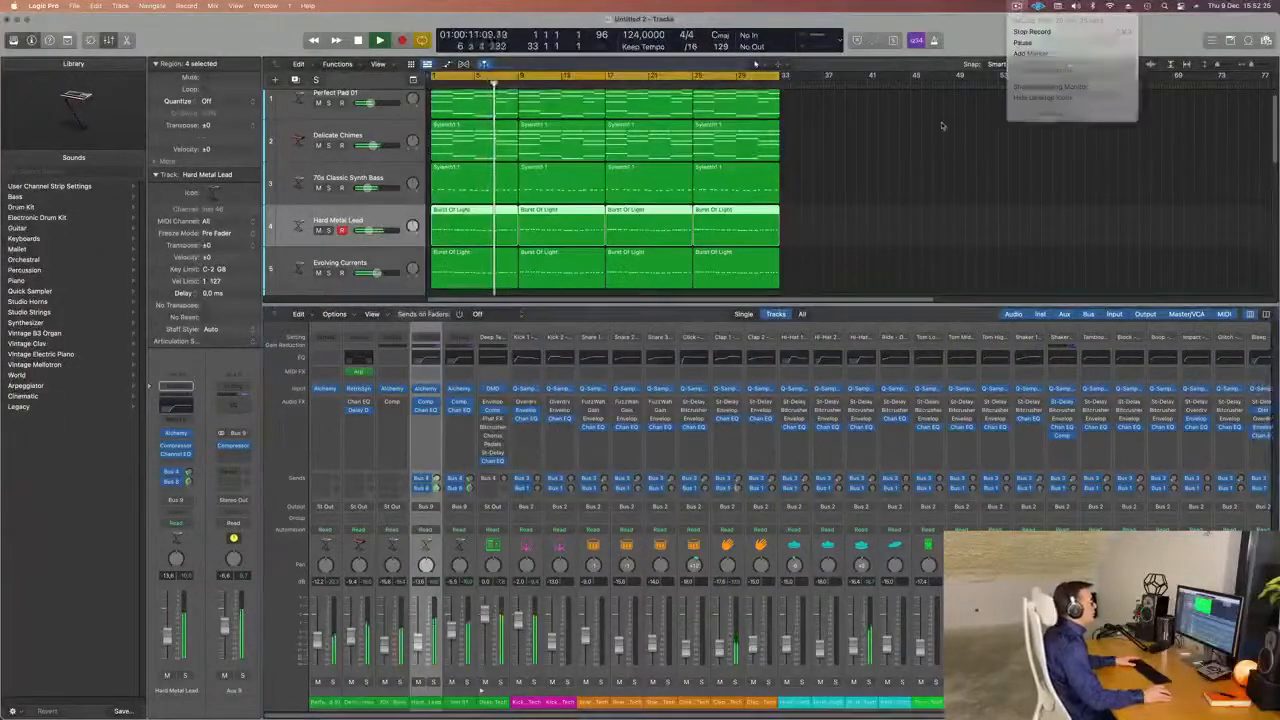
{"action": "key", "text": "x"}
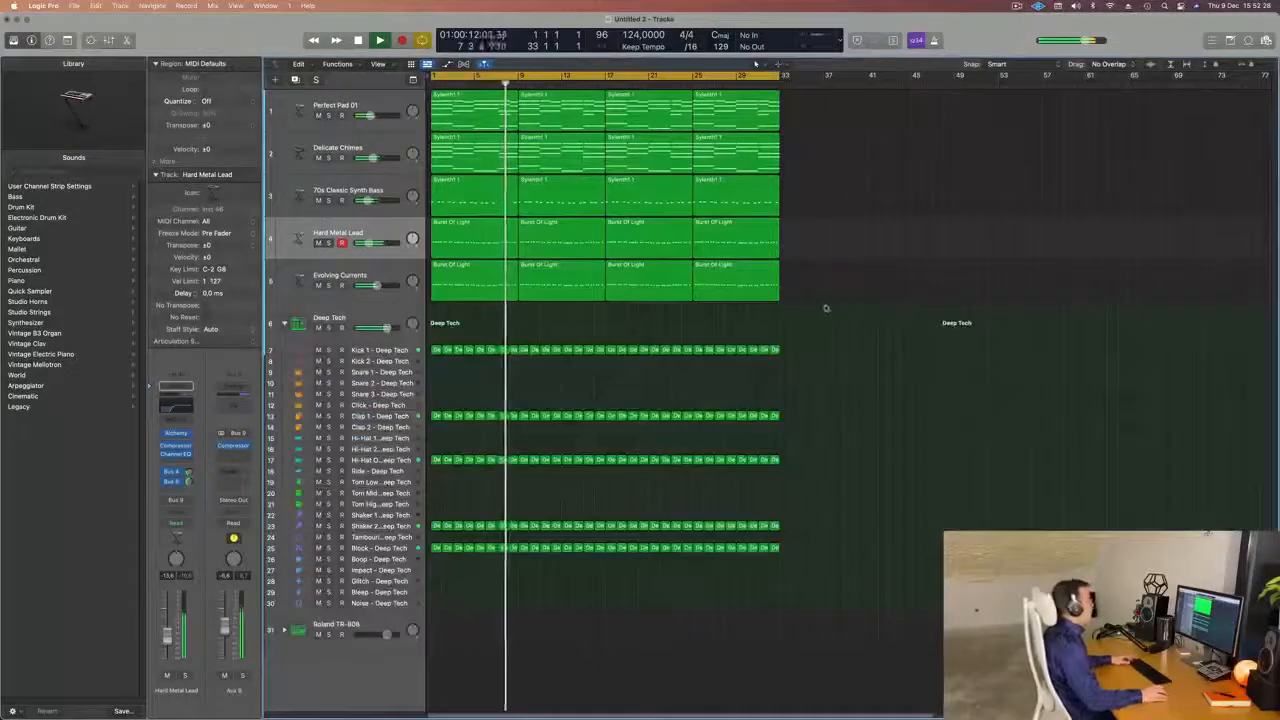
Briefly solo the 70s Classic Synth Bass, raise its track volume to about -11.6 dB and restart playback.
{"action": "scroll", "coordinate": [828, 318], "scroll_direction": "down", "scroll_amount": 3}
{"action": "scroll", "coordinate": [850, 369], "scroll_direction": "right", "scroll_amount": 3}
{"action": "scroll", "coordinate": [680, 356], "scroll_direction": "left", "scroll_amount": 1}
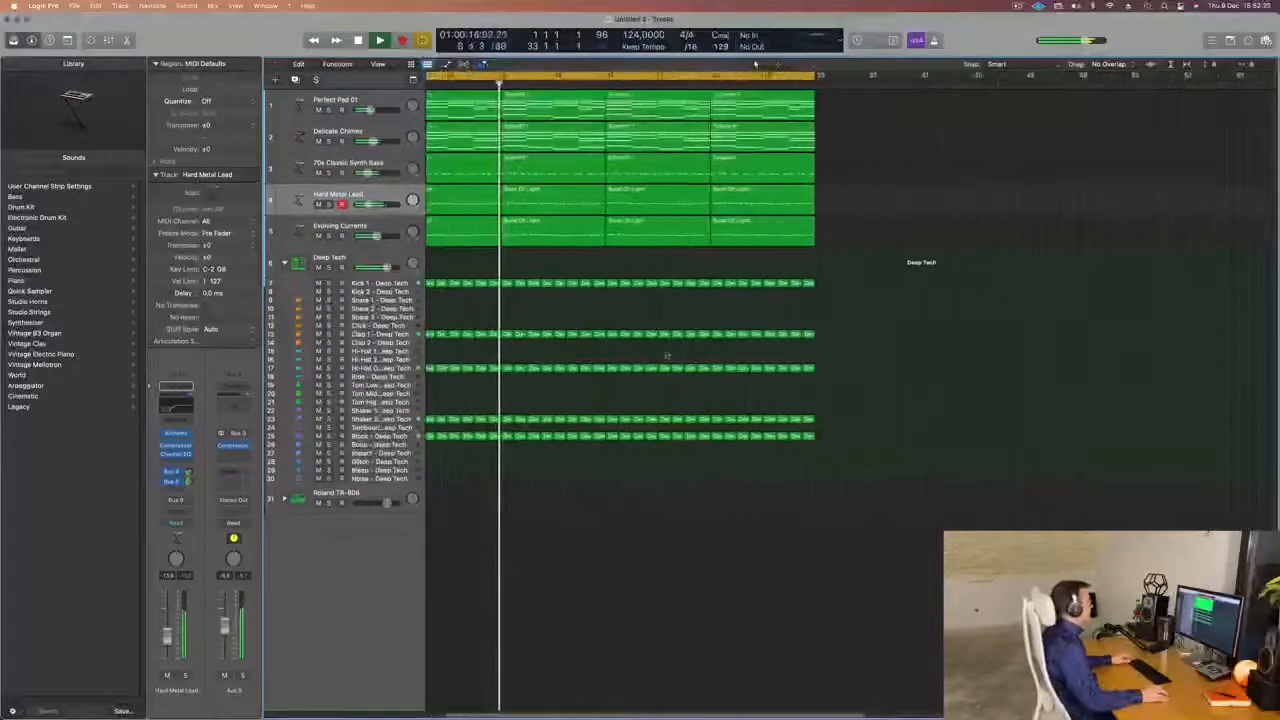
{"action": "scroll", "coordinate": [667, 355], "scroll_direction": "left", "scroll_amount": 2}
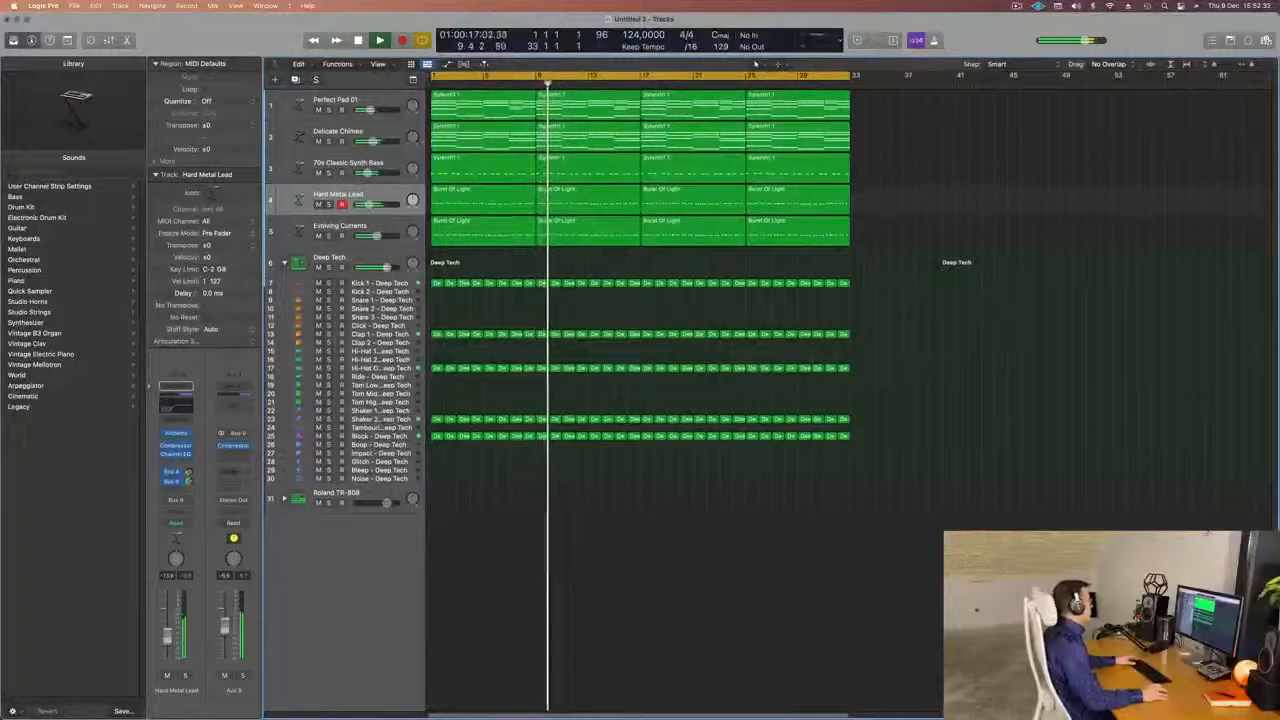
{"action": "left_click", "coordinate": [328, 173]}
{"action": "left_click", "coordinate": [328, 173]}
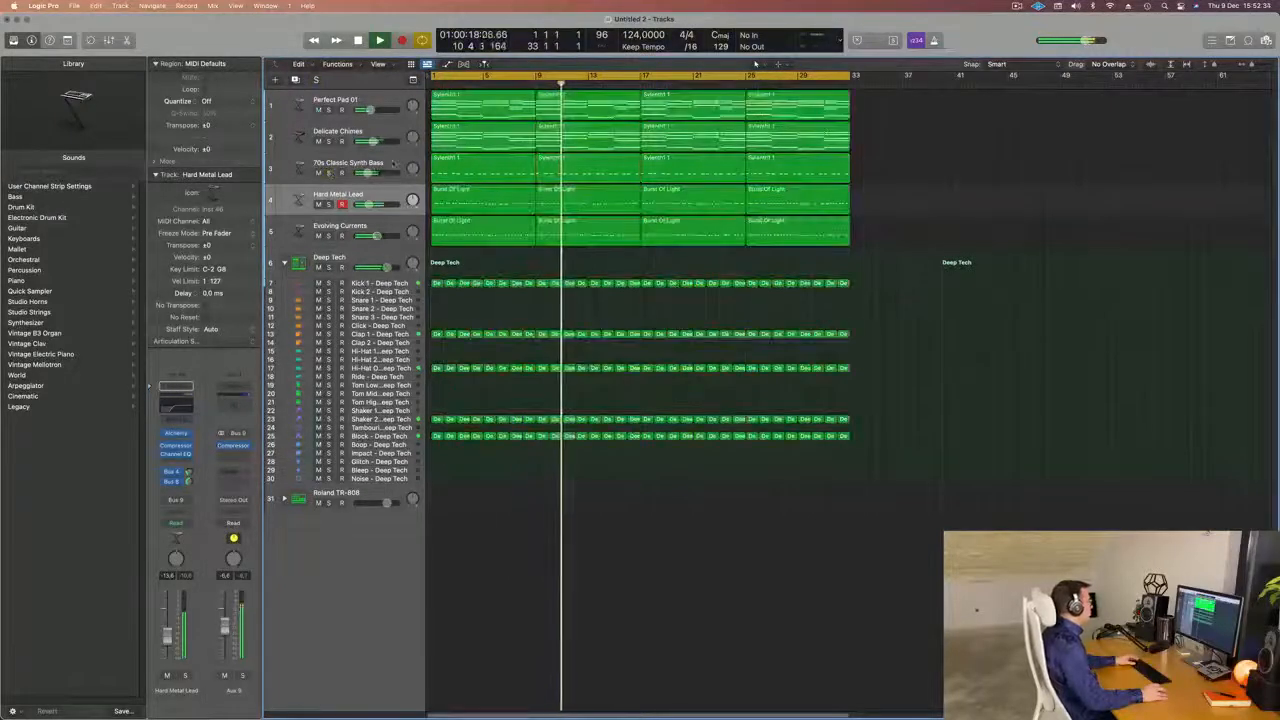
{"action": "left_click", "coordinate": [393, 166]}
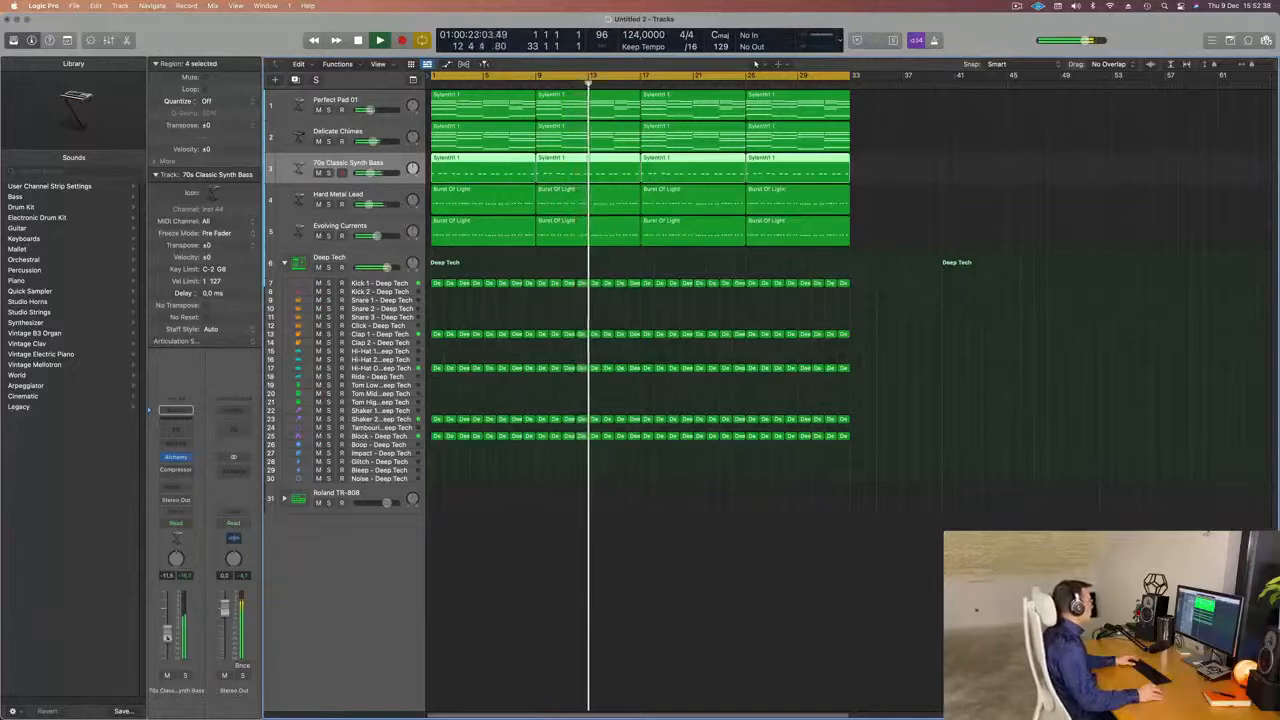
{"action": "key", "text": "Return"}
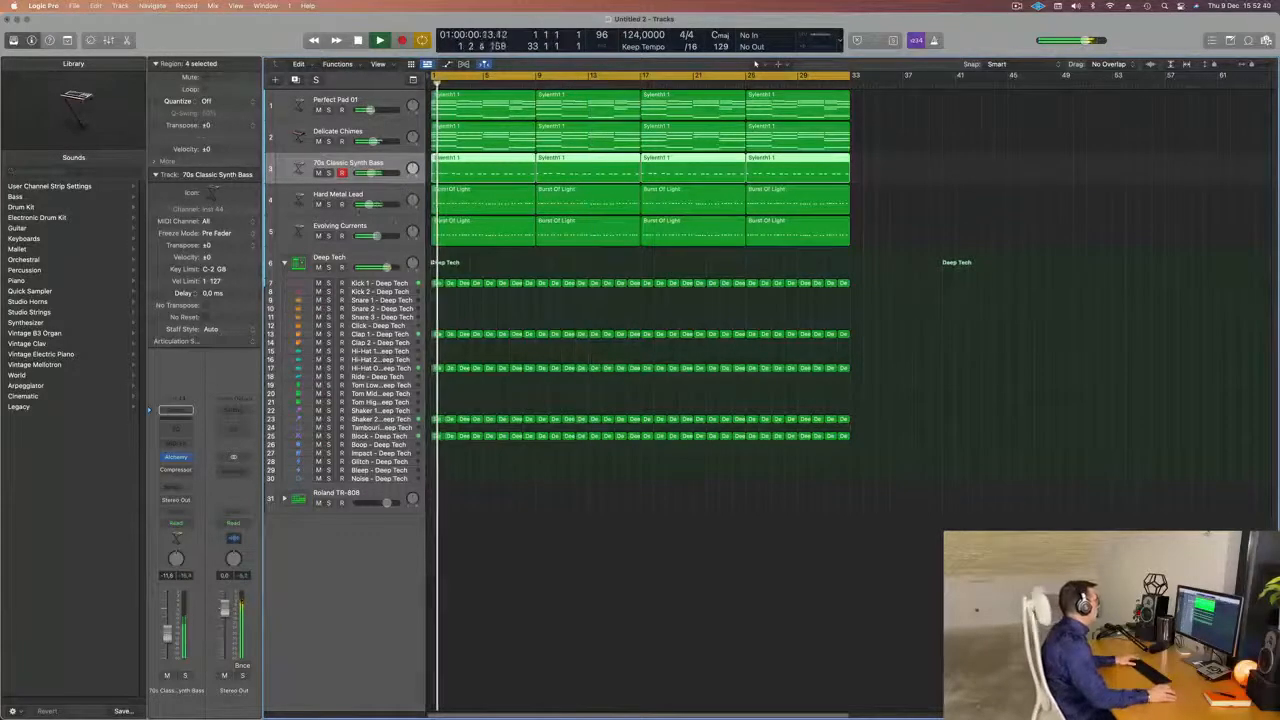
Create an arrangement track for the Evolving Currents track's Aux 9 output bus and enable Track Zoom to enlarge it.
{"action": "key", "text": "Down"}
{"action": "key", "text": "Down"}
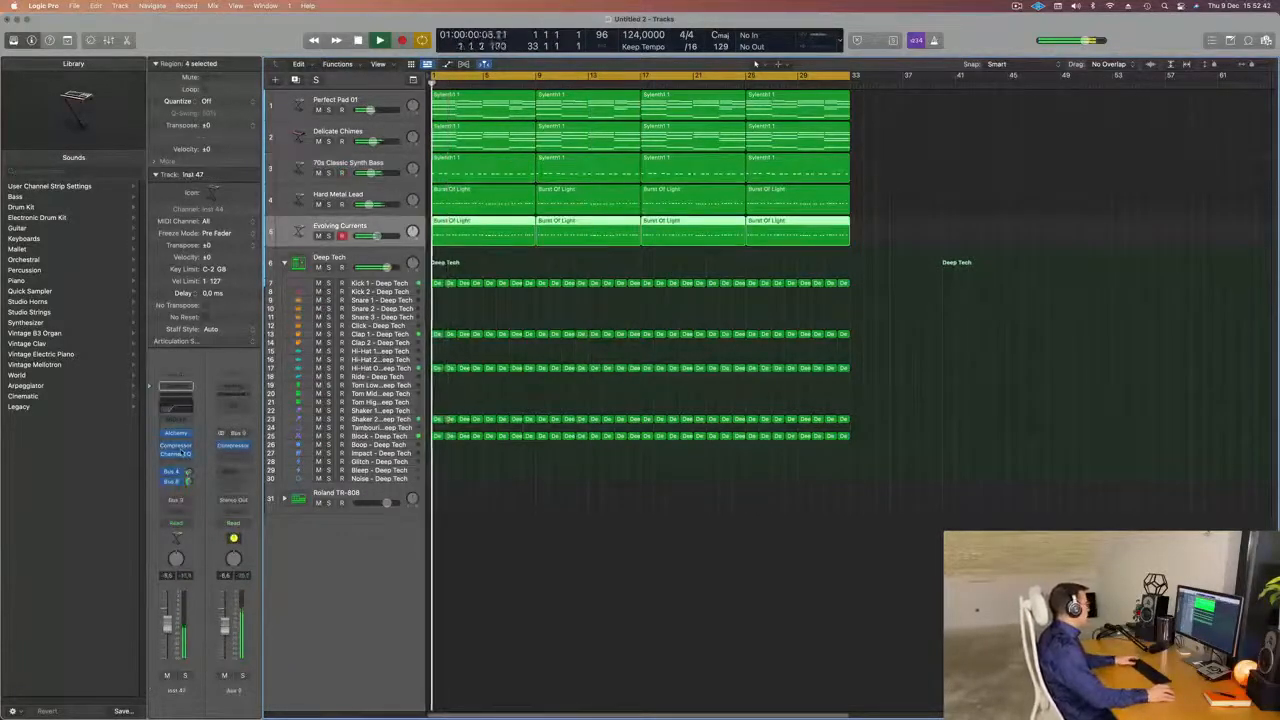
{"action": "right_click", "coordinate": [231, 690]}
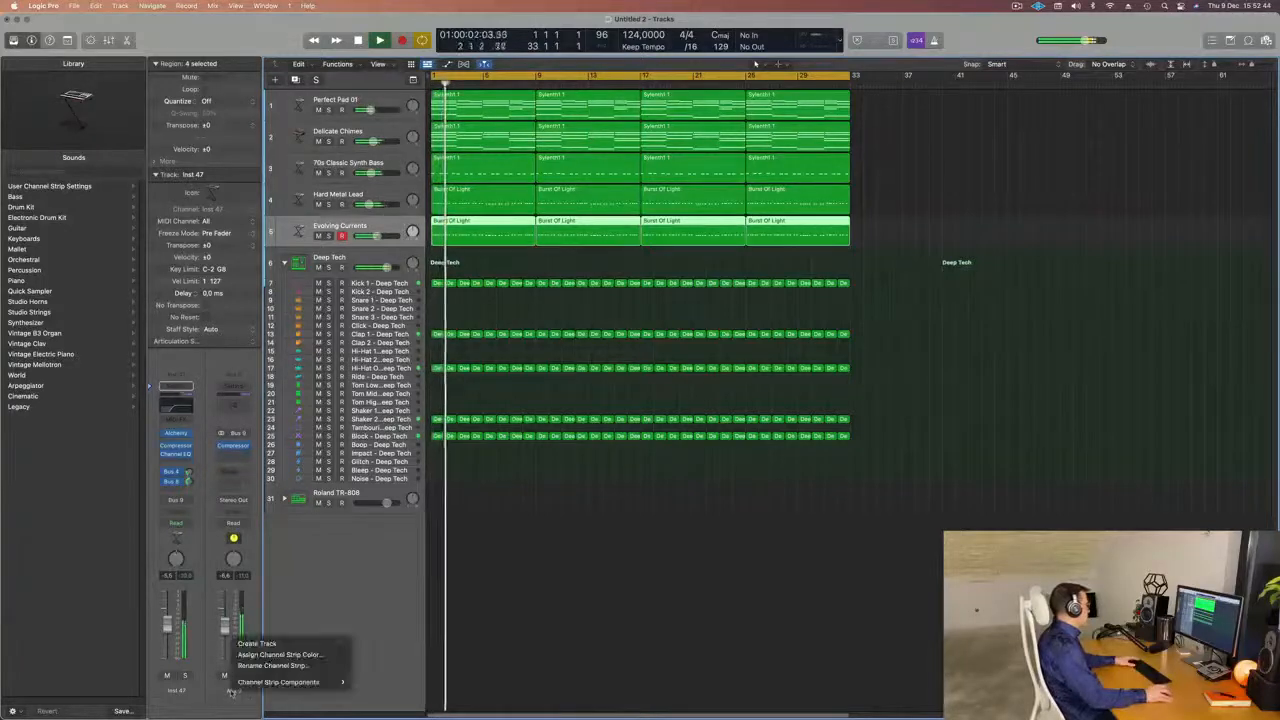
{"action": "left_click", "coordinate": [257, 643]}
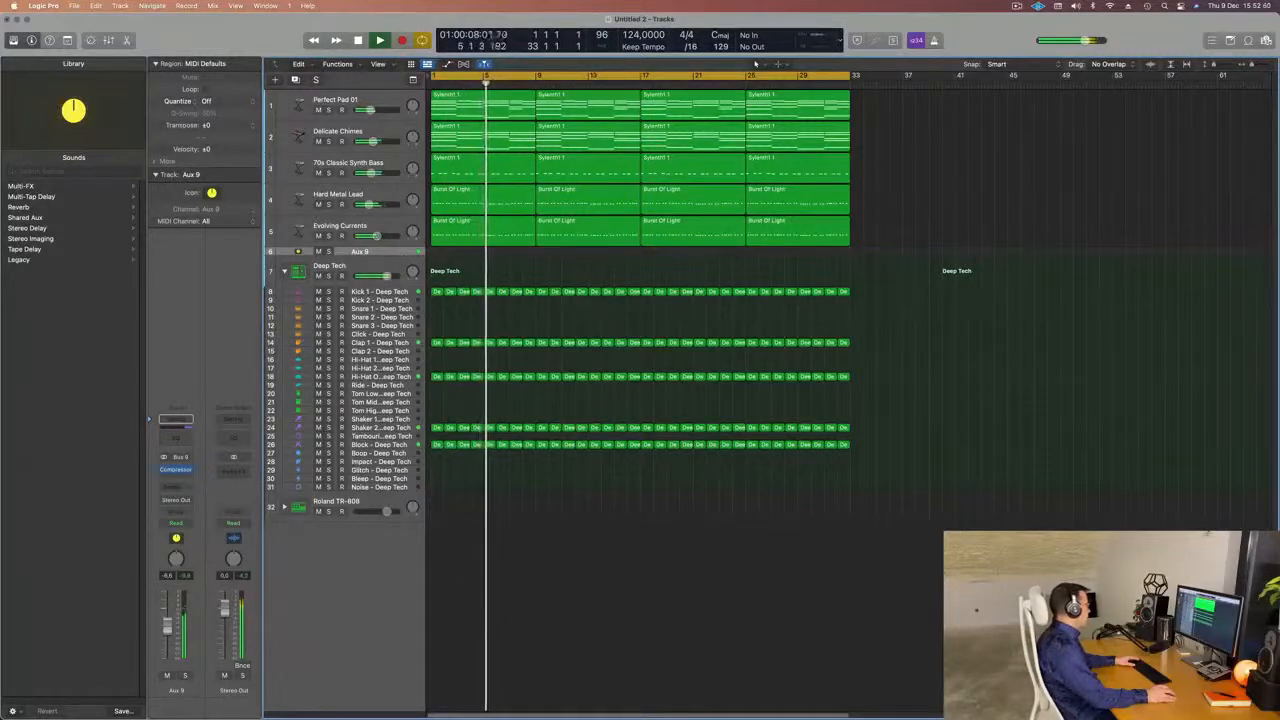
{"action": "key", "text": "ctrl+alt+super+t"}
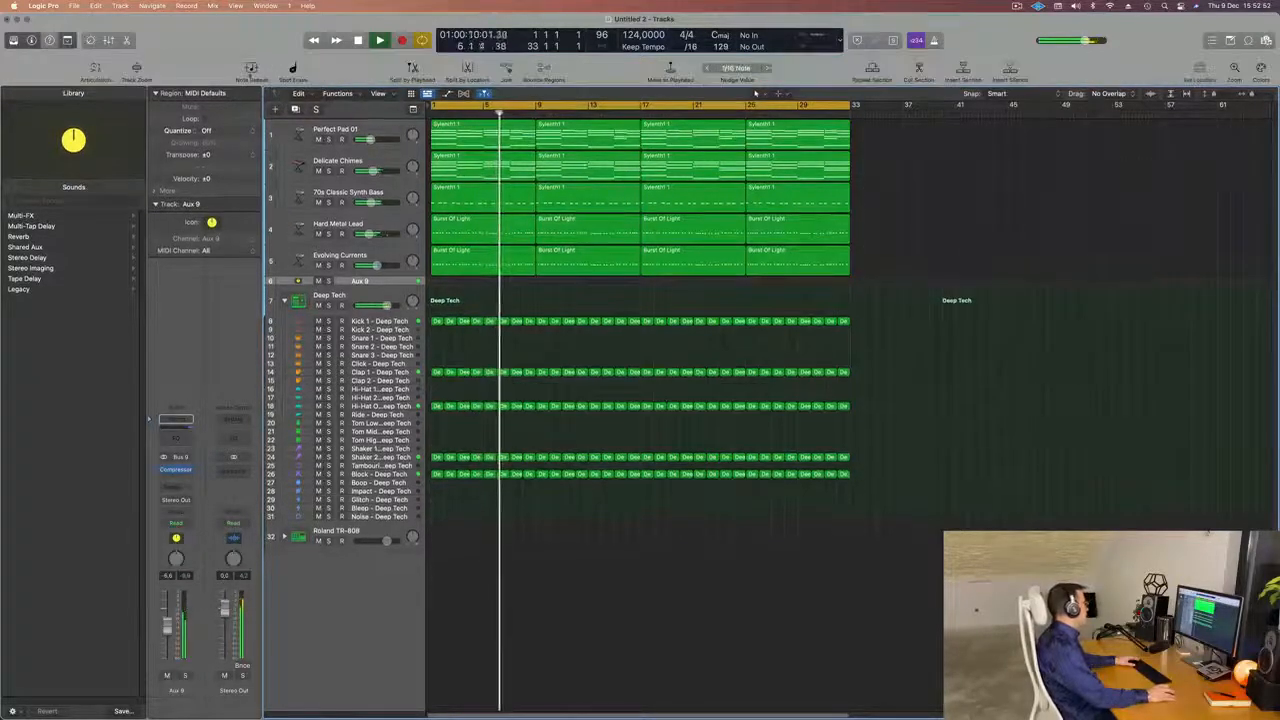
{"action": "key", "text": "ctrl+z"}
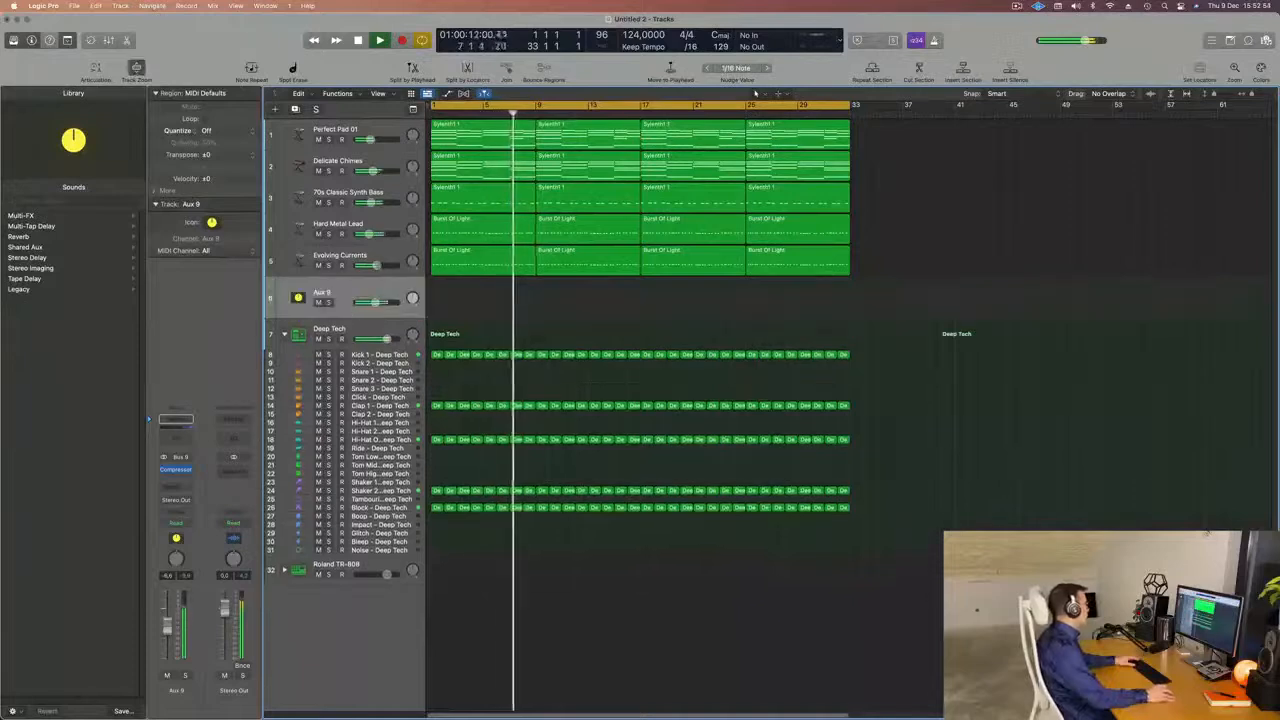
Lower the Aux 9 track's volume to about -10.4 dB and restart playback from the beginning.
{"action": "left_click_drag", "start_coordinate": [370, 301], "coordinate": [352, 301]}
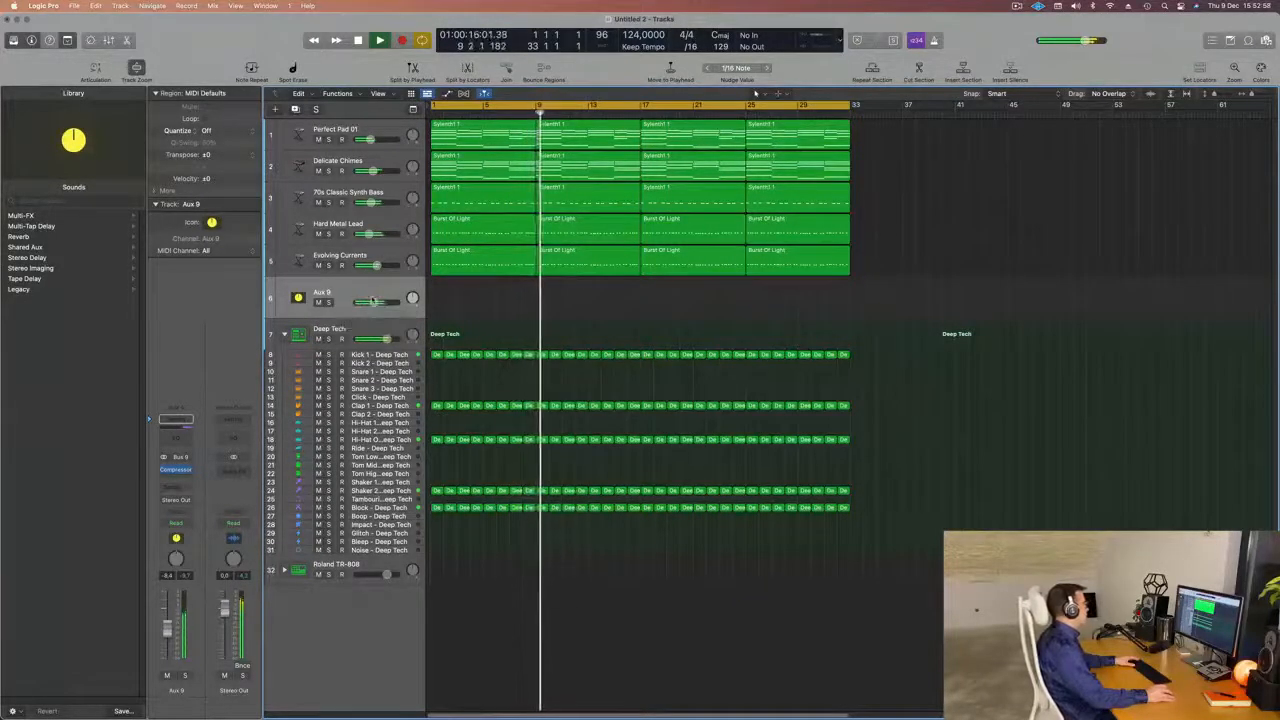
{"action": "left_click_drag", "start_coordinate": [372, 301], "coordinate": [376, 302]}
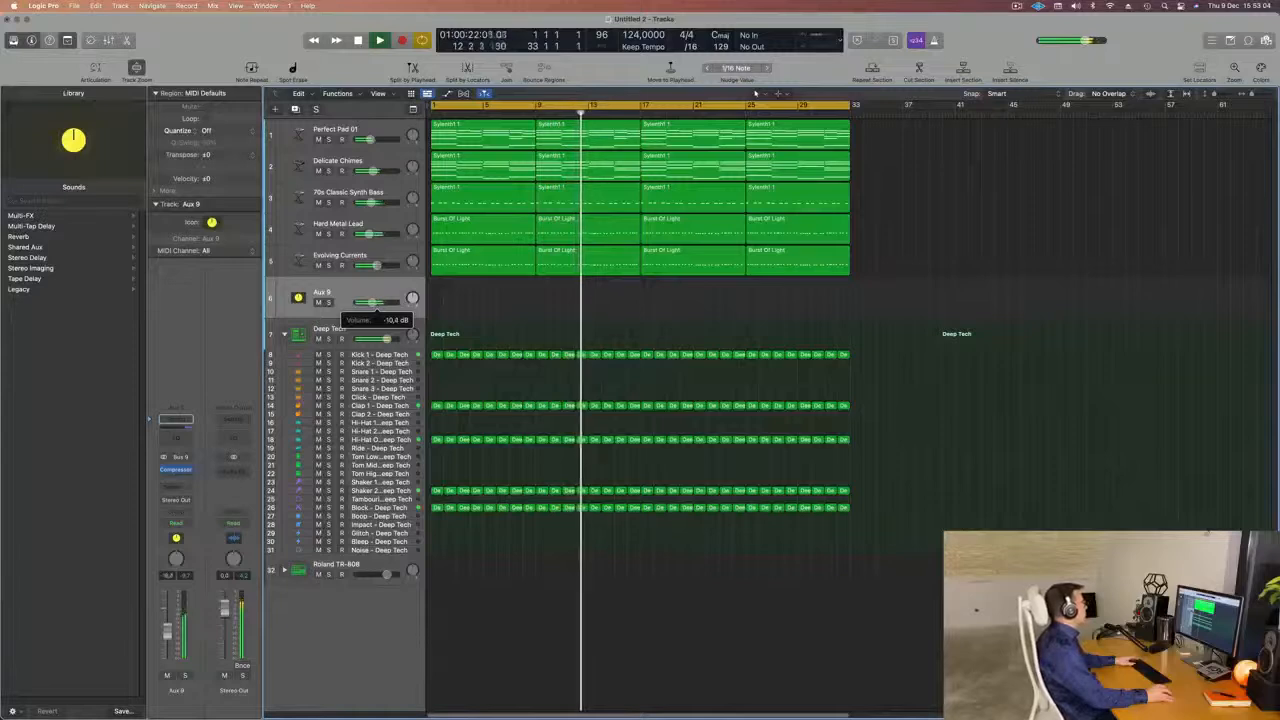
{"action": "key", "text": "Return"}
Mute the Delicate Chimes track, select the Perfect Pad 01 track and restart playback from the beginning.
{"action": "left_click", "coordinate": [318, 170]}
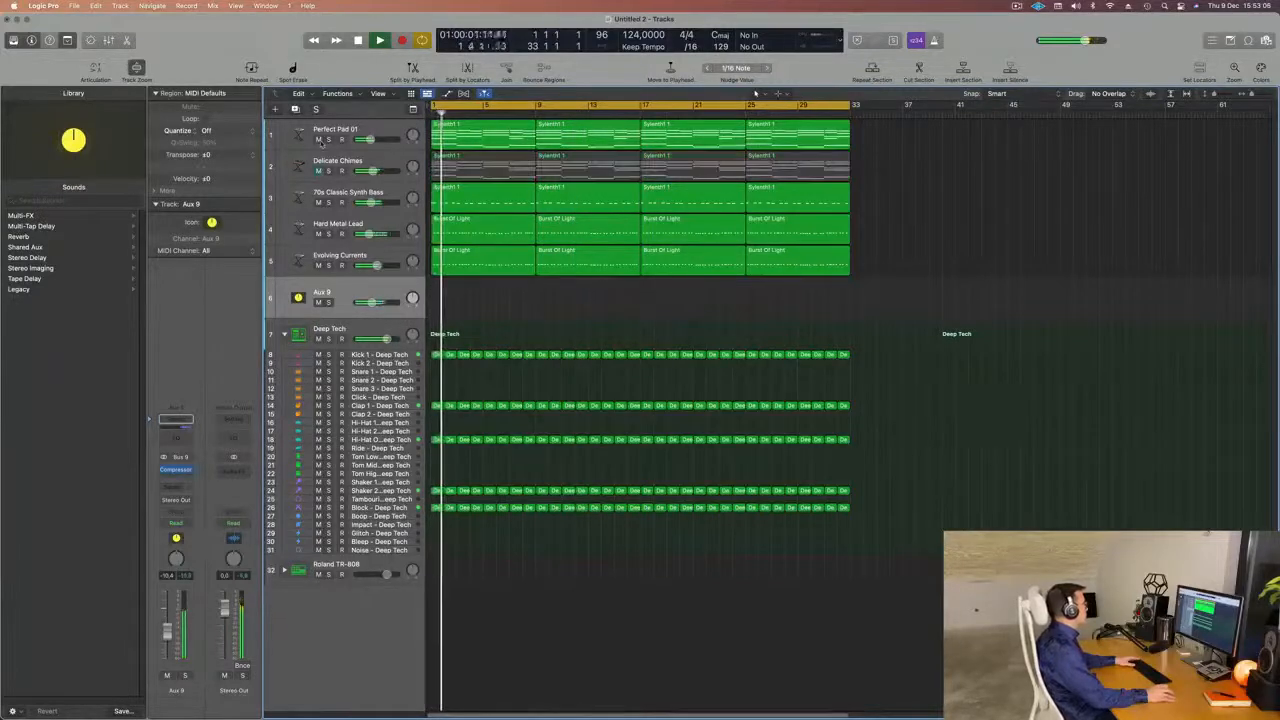
{"action": "scroll", "coordinate": [532, 322], "scroll_direction": "down", "scroll_amount": 2}
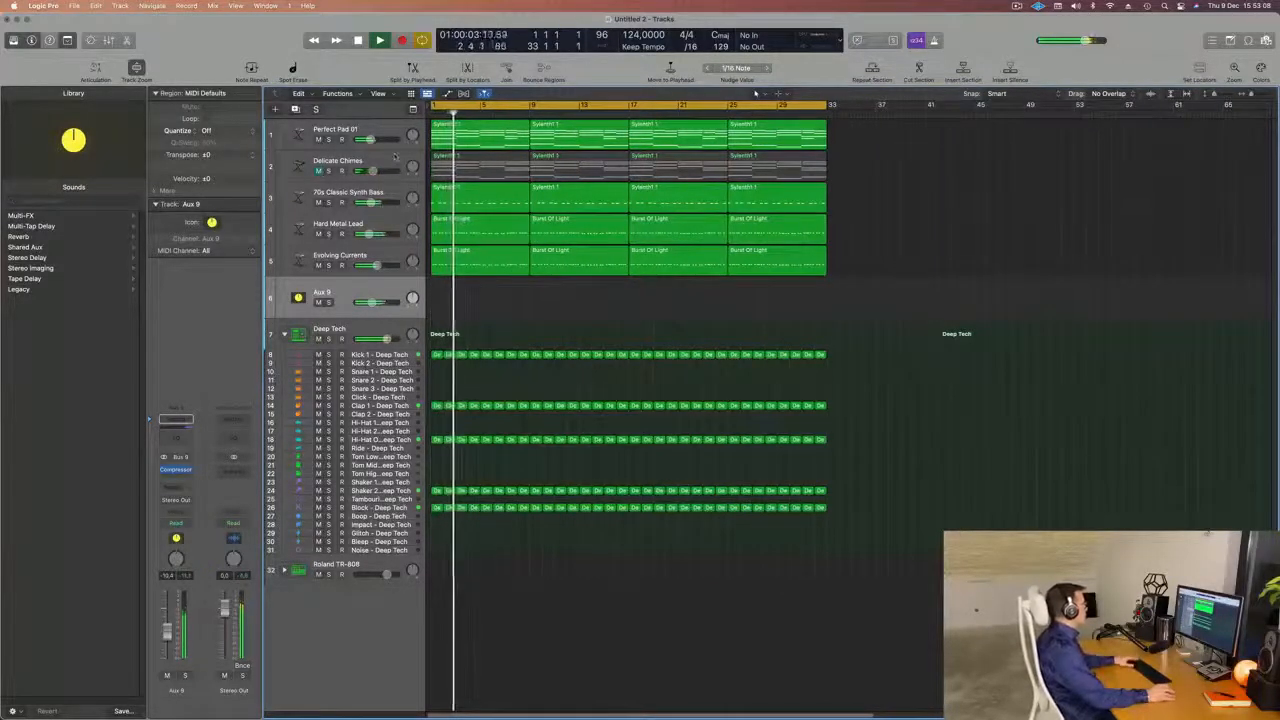
{"action": "key", "text": "super+Left"}
{"action": "key", "text": "super+Left"}
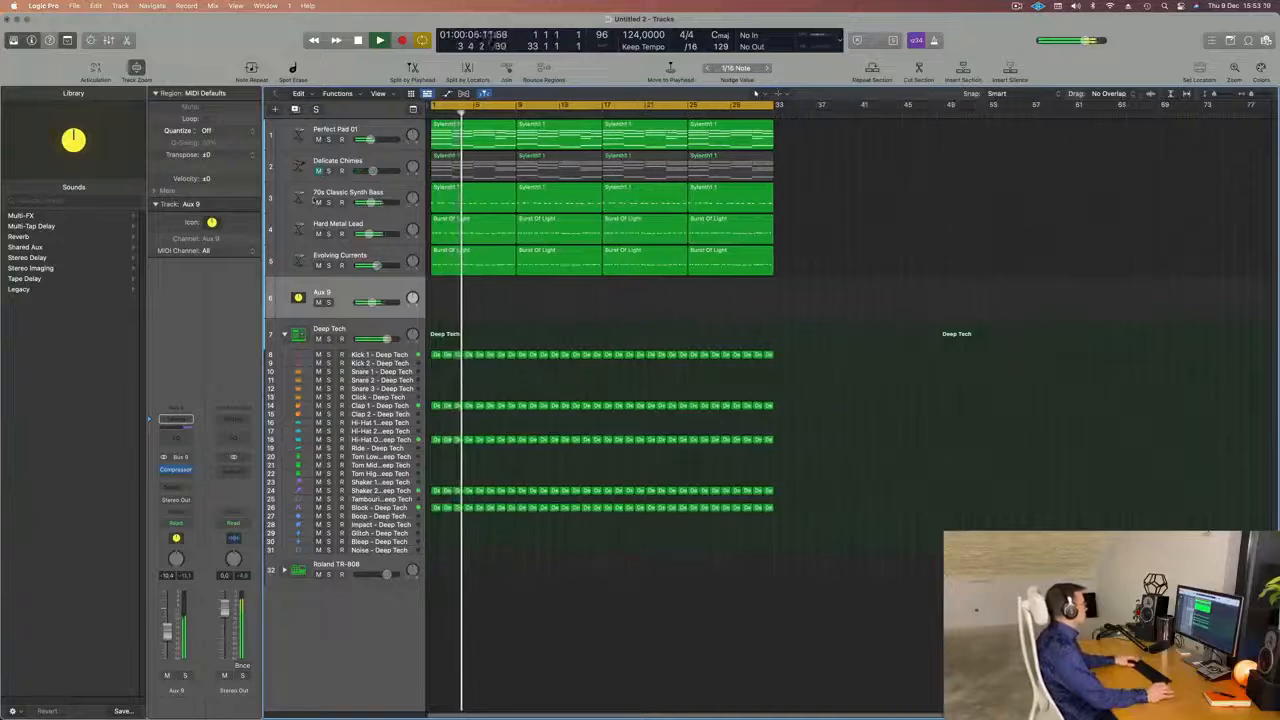
{"action": "left_click", "coordinate": [379, 130]}
{"action": "key", "text": "Return"}
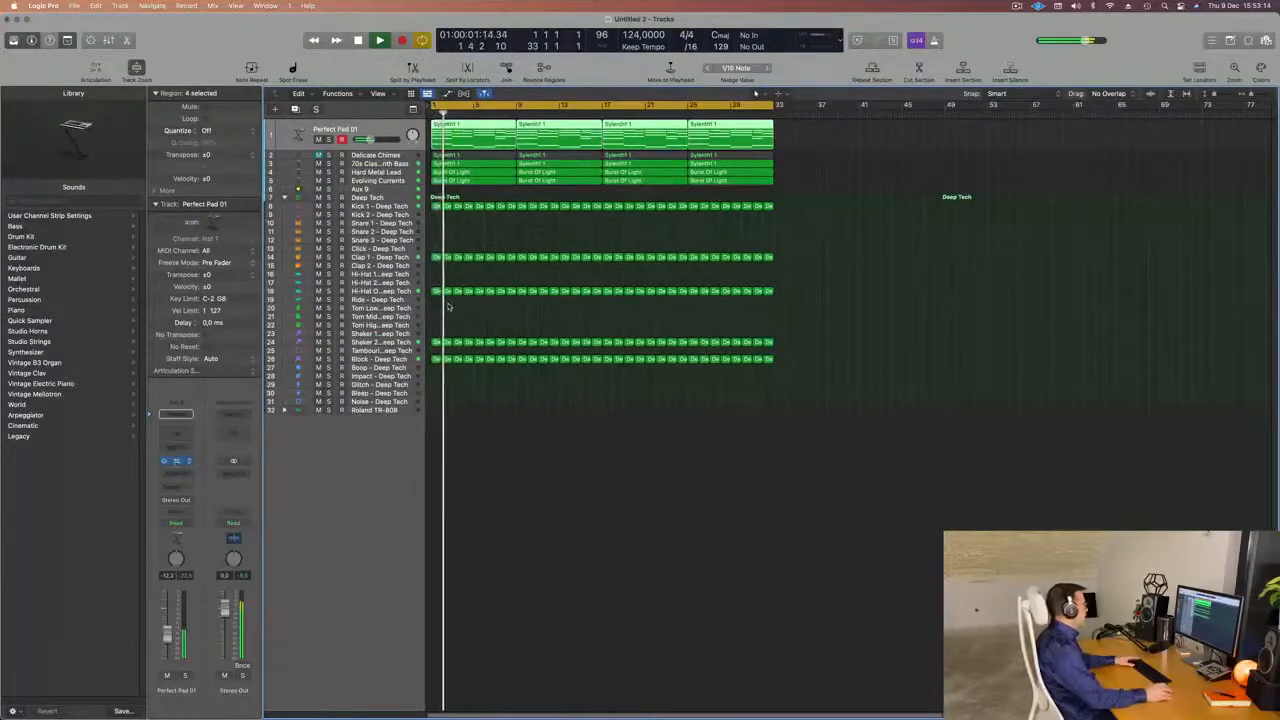
Restart playback, open the Perfect Pad 01 track's Alchemy instrument and show the mixer with the Alchemy window moved clear of it.
{"action": "key", "text": "Return"}
{"action": "left_click_drag", "start_coordinate": [784, 118], "coordinate": [702, 191]}
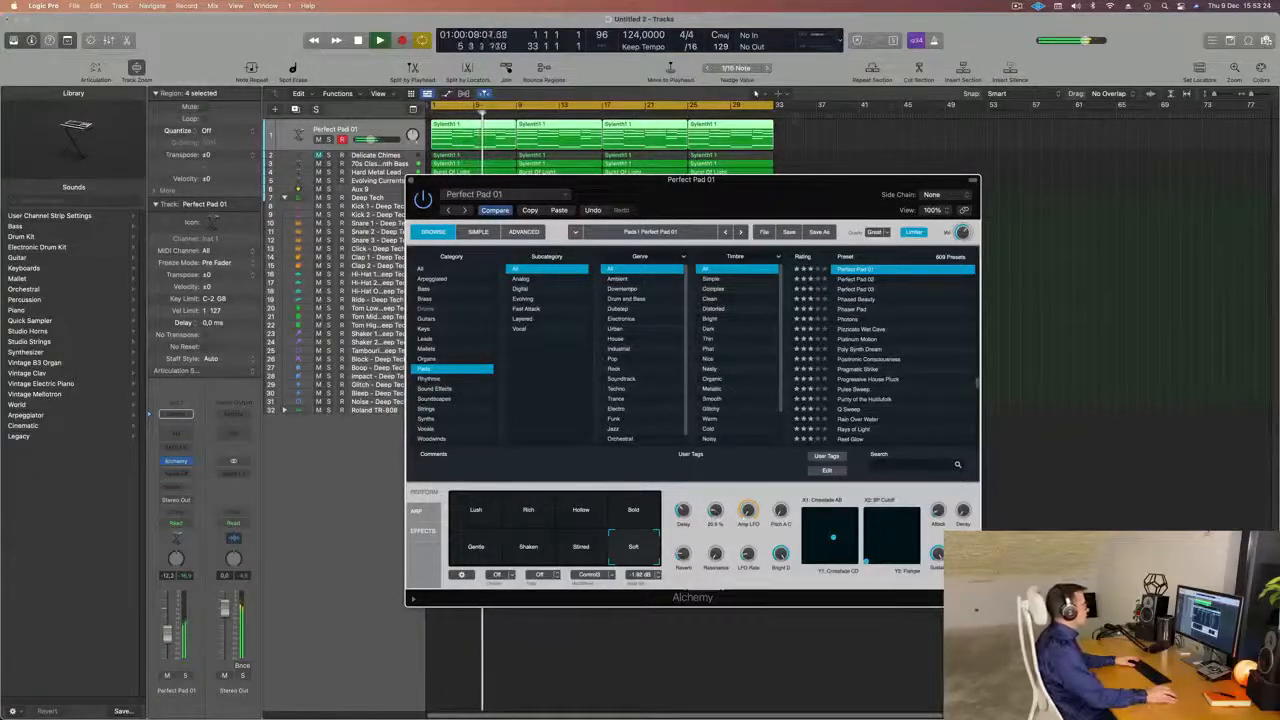
{"action": "left_click_drag", "start_coordinate": [762, 185], "coordinate": [906, 199]}
{"action": "key", "text": "super+k"}
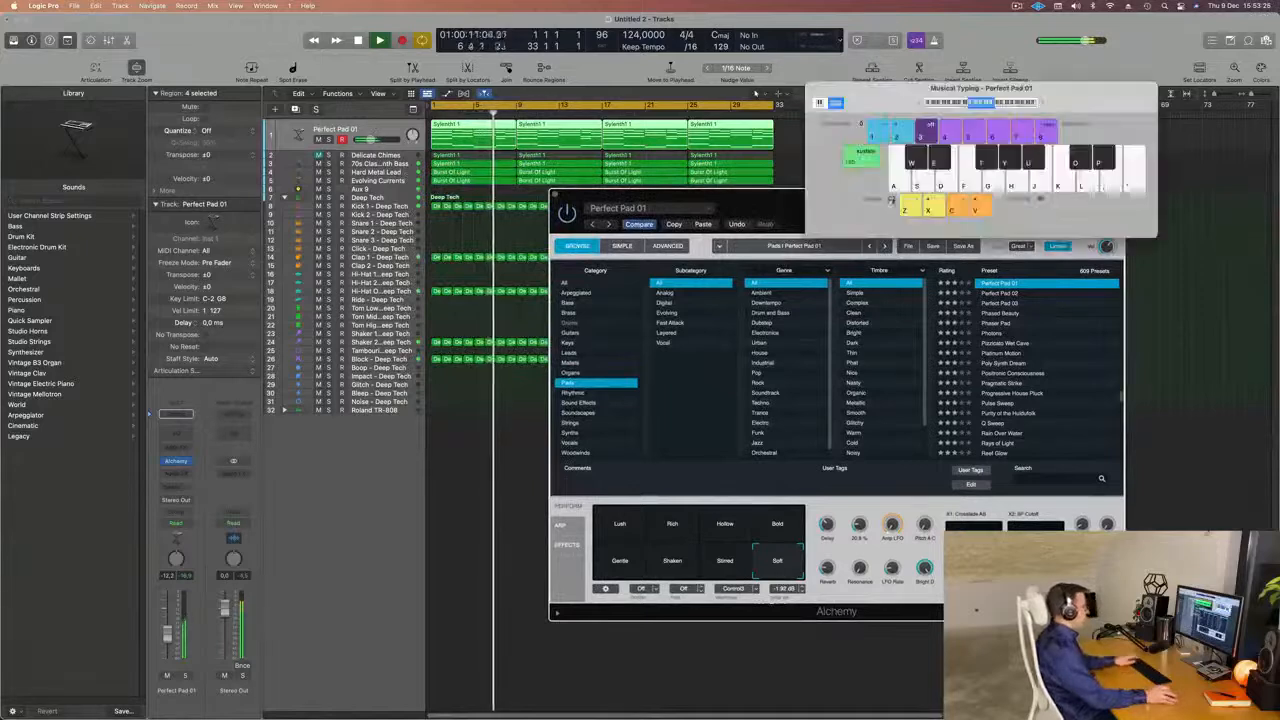
{"action": "key", "text": "j"}
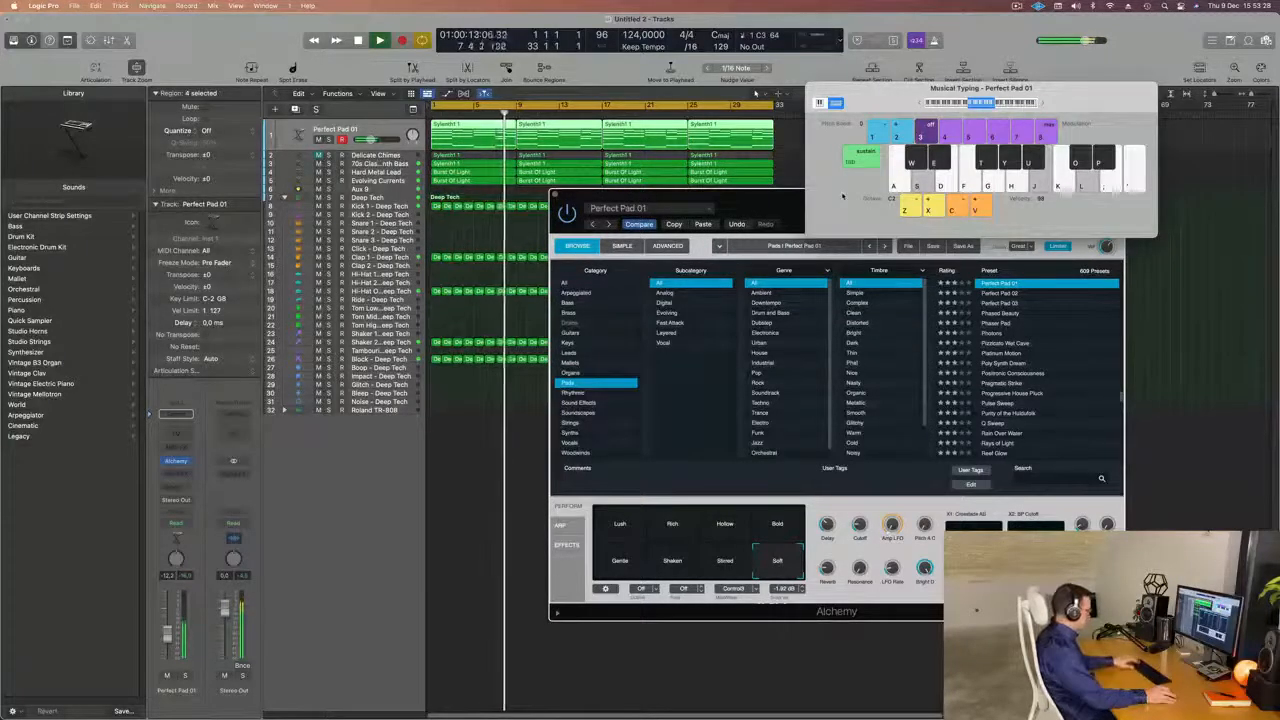
{"action": "key", "text": "super+k"}
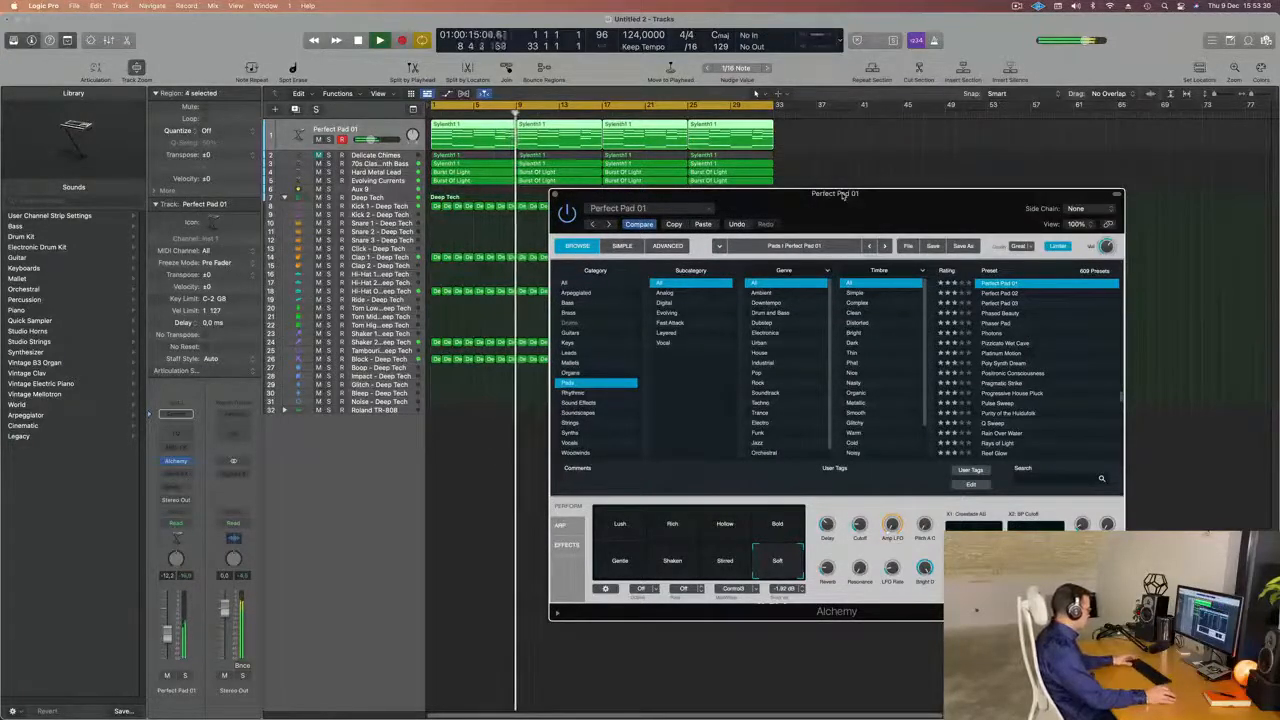
{"action": "key", "text": "x"}
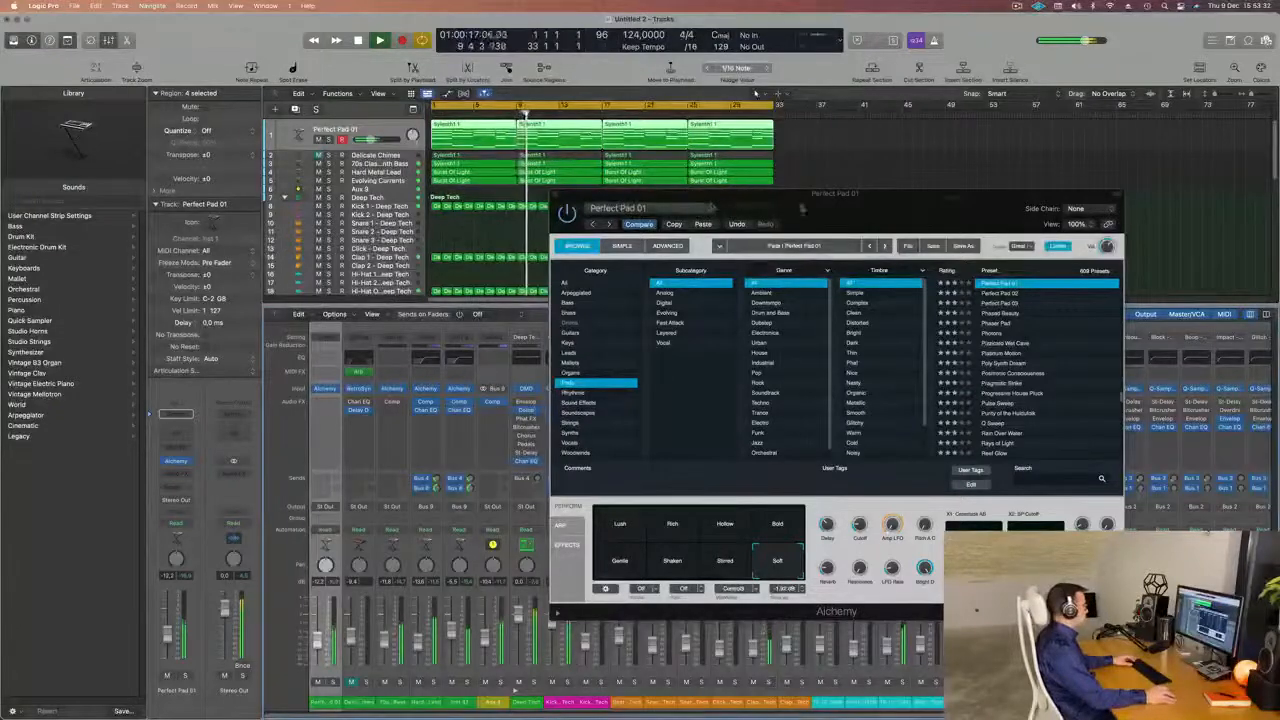
{"action": "left_click_drag", "start_coordinate": [800, 195], "coordinate": [1130, 191]}
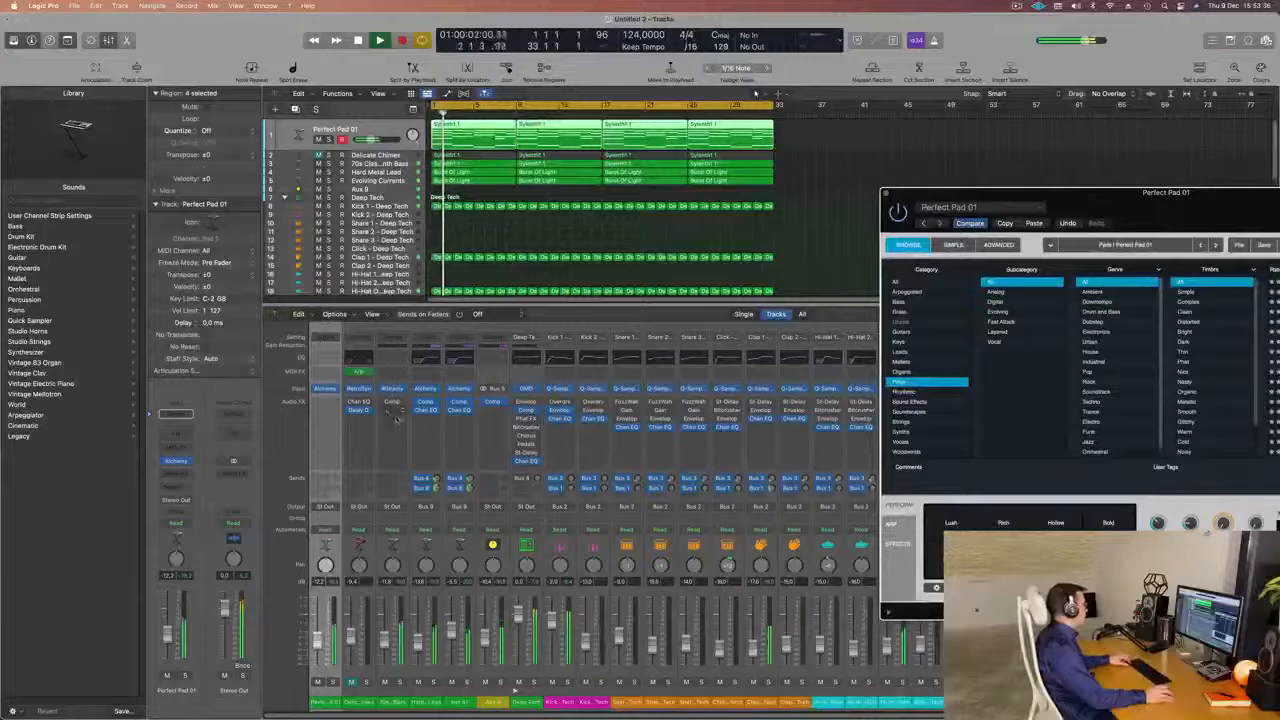
Give the Perfect Pad 01 track a Compressor side-chained to Inst 2, check its settings and close it.
{"action": "left_click_drag", "start_coordinate": [340, 410], "coordinate": [325, 405]}
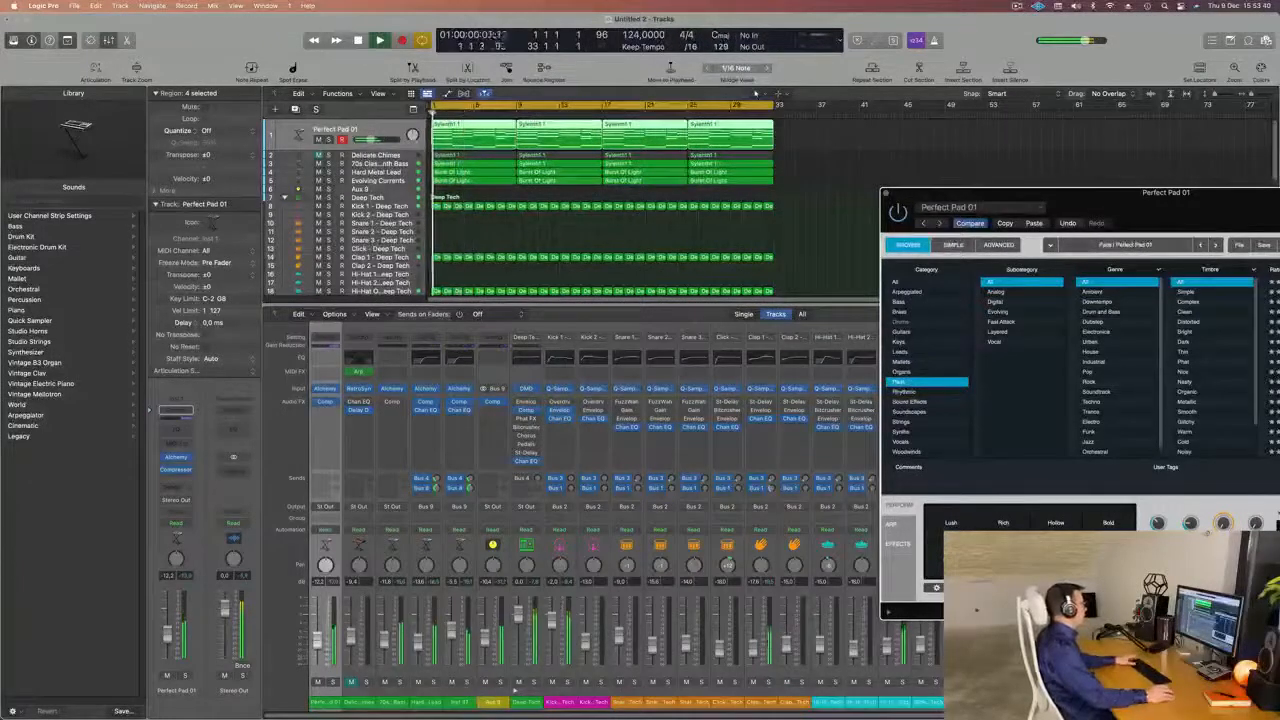
{"action": "left_click", "coordinate": [177, 458]}
{"action": "left_click", "coordinate": [177, 471]}
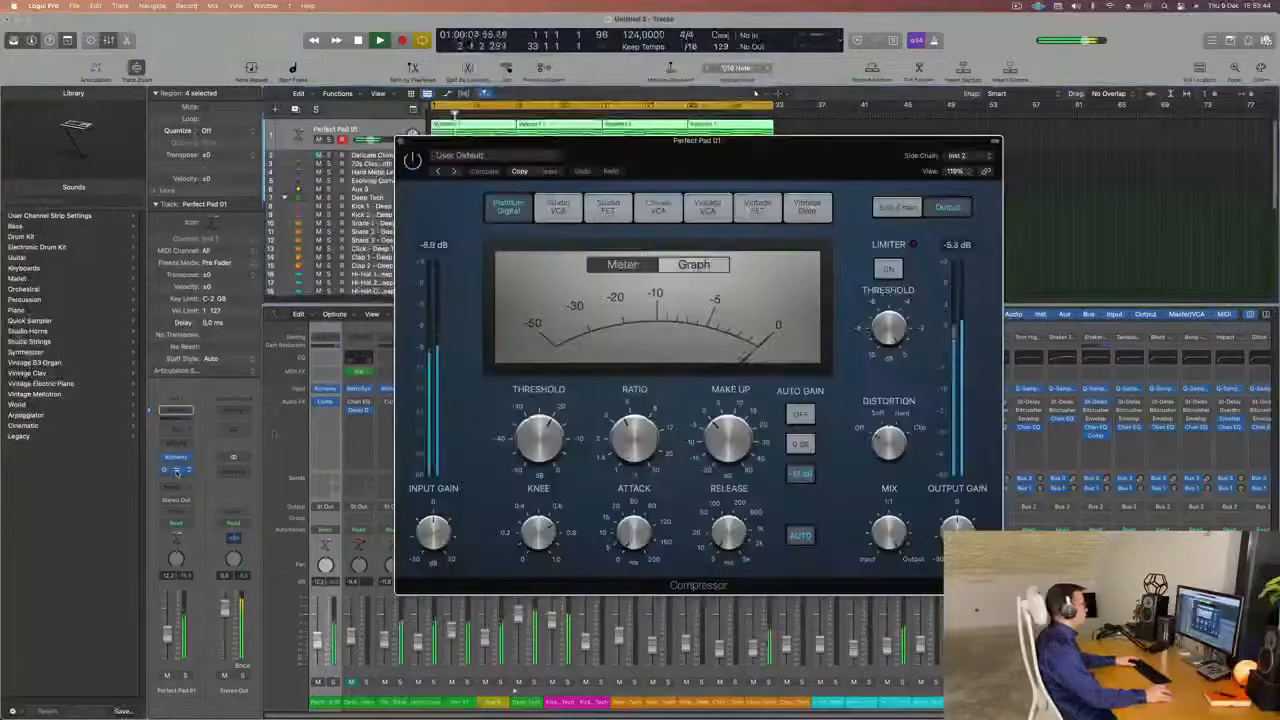
{"action": "left_click_drag", "start_coordinate": [776, 143], "coordinate": [947, 155]}
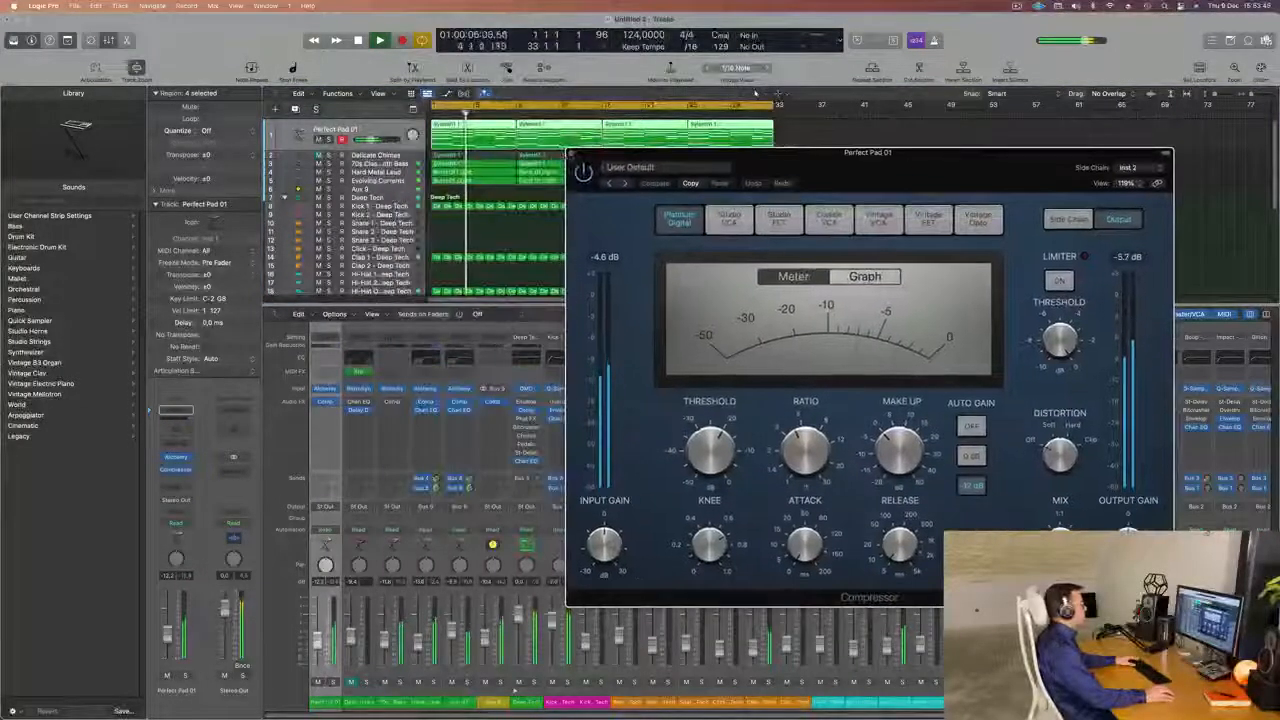
{"action": "key", "text": "super+w"}
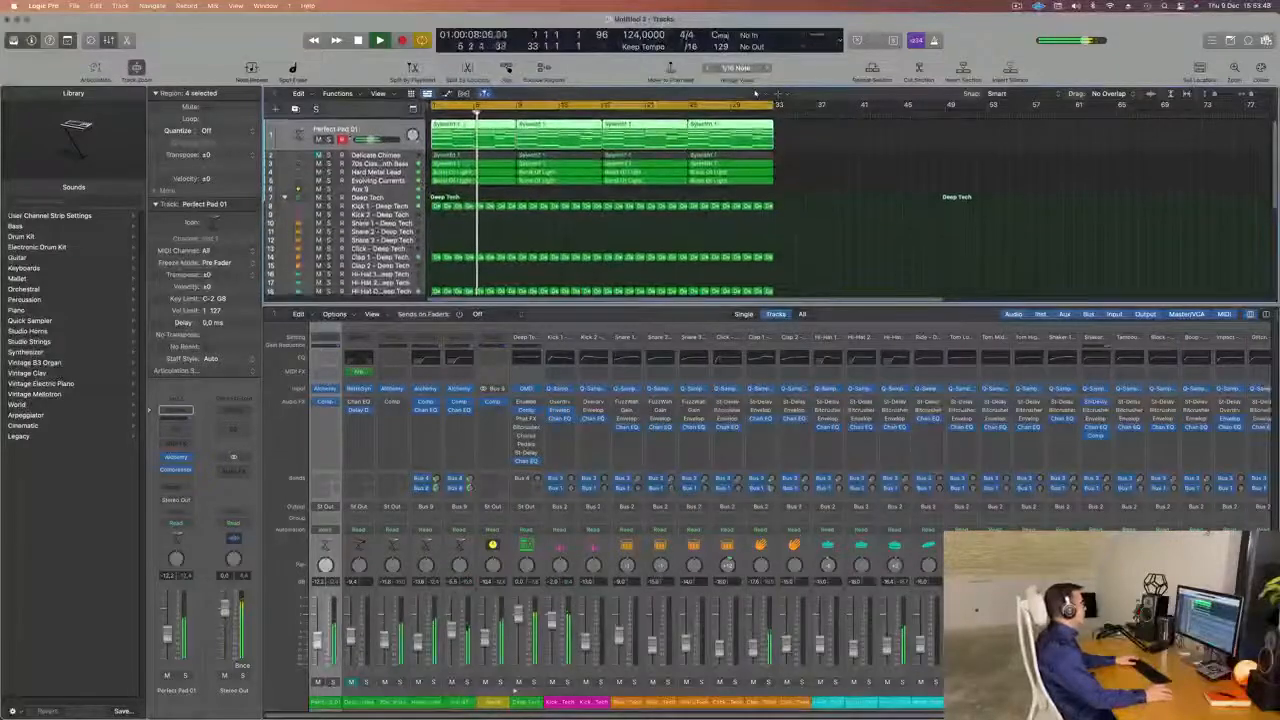
{"action": "key", "text": "s"}
{"action": "key", "text": "s"}
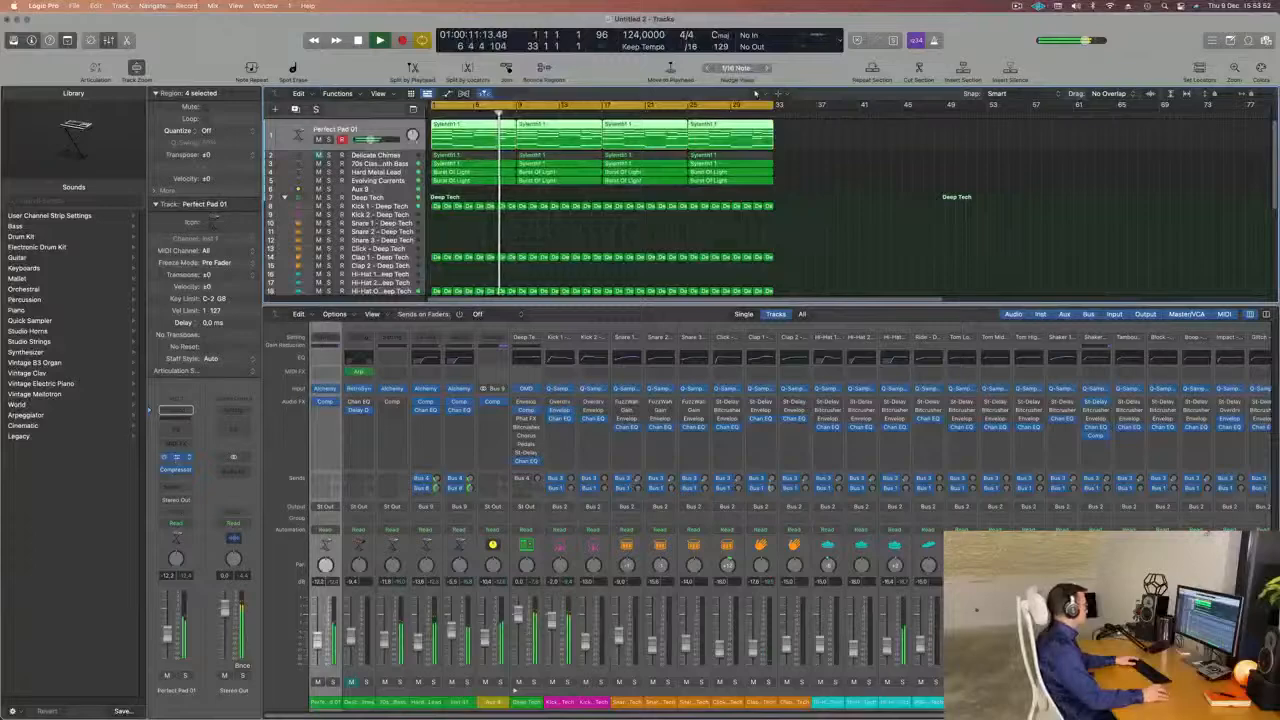
Lower the Perfect Pad 01 volume to about -14 dB and add a Channel EQ with a 145 Hz, 12 dB/Oct low cut.
{"action": "left_click", "coordinate": [177, 457]}
{"action": "left_click_drag", "start_coordinate": [167, 634], "coordinate": [167, 639]}
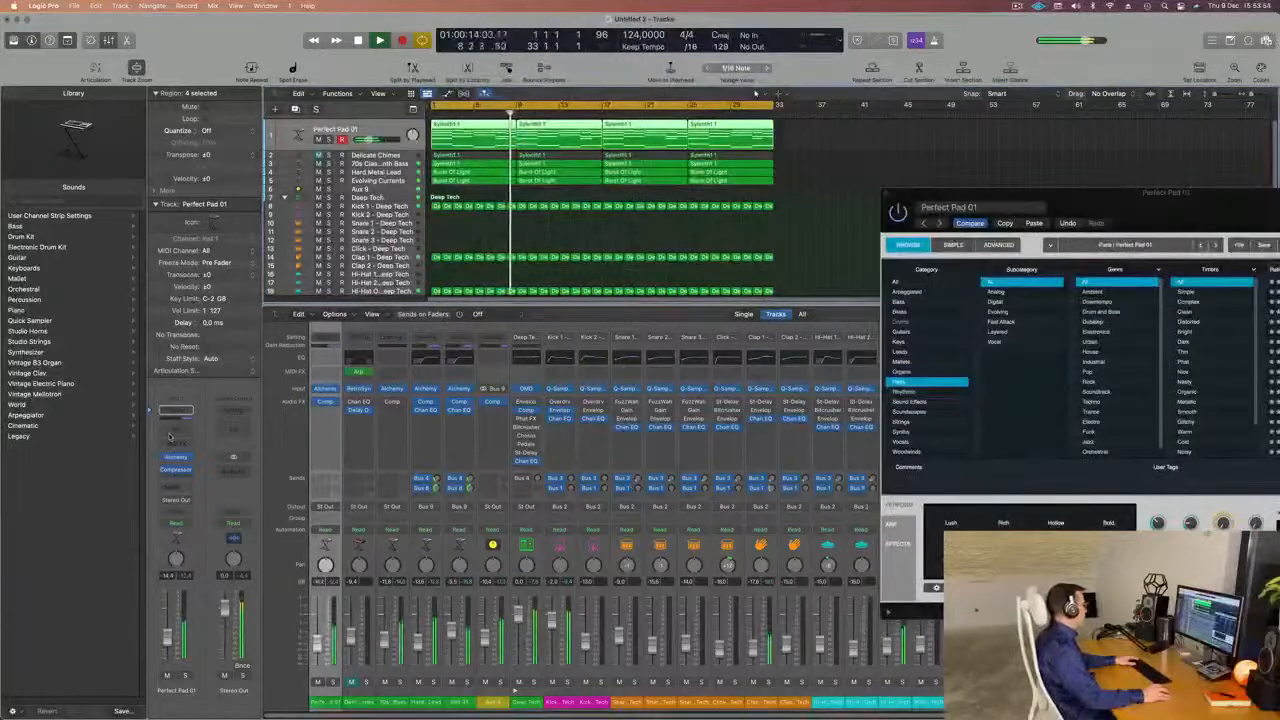
{"action": "left_click", "coordinate": [176, 410]}
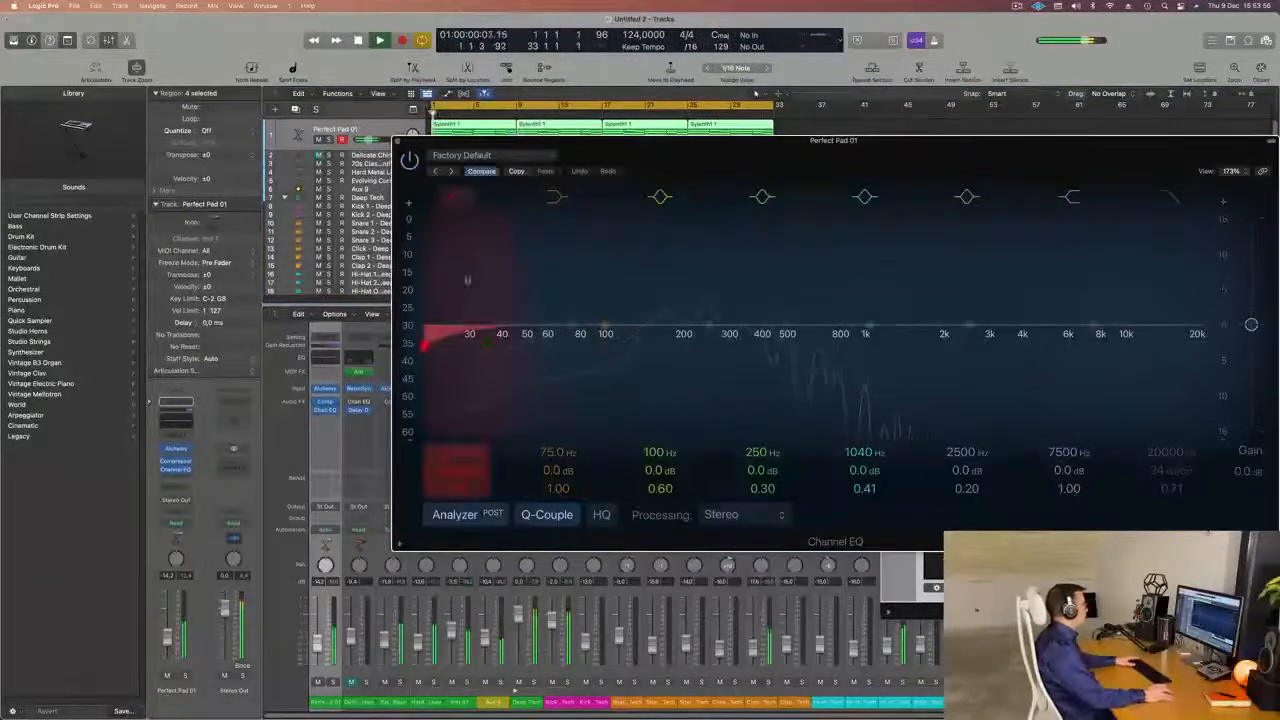
{"action": "left_click_drag", "start_coordinate": [674, 249], "coordinate": [691, 231]}
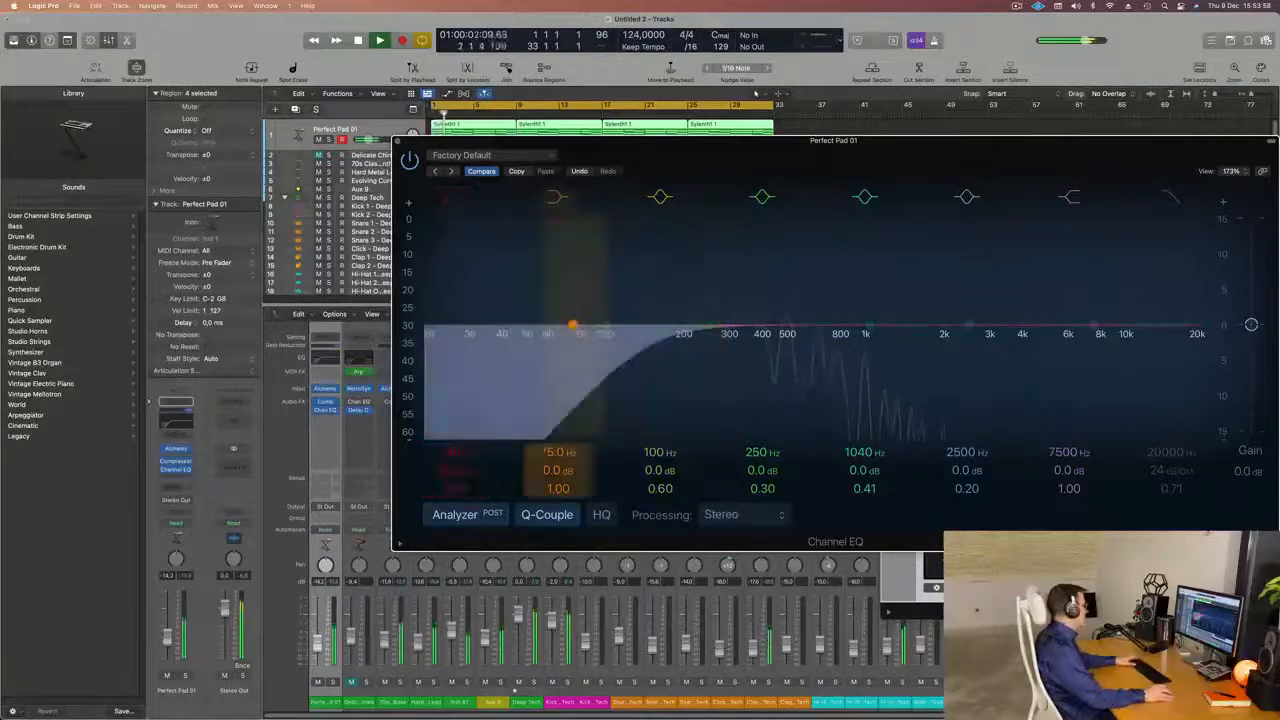
{"action": "left_click", "coordinate": [180, 401]}
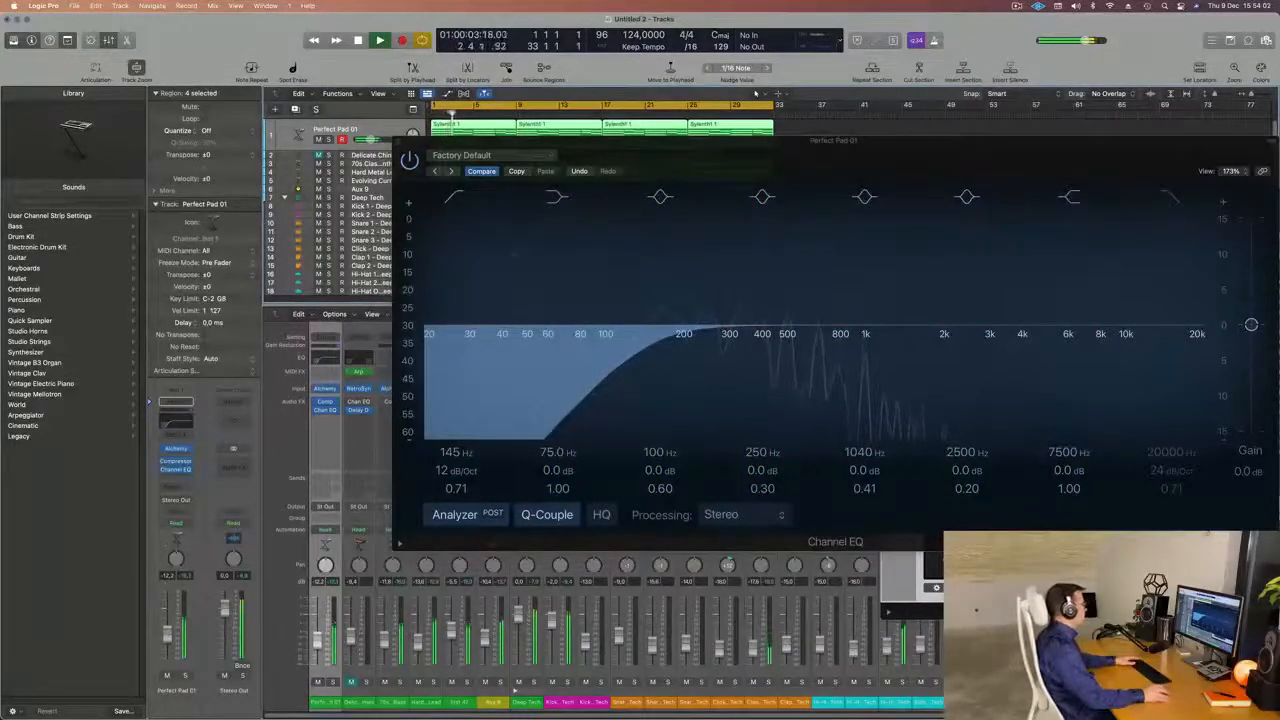
{"action": "left_click_drag", "start_coordinate": [737, 150], "coordinate": [465, 305]}
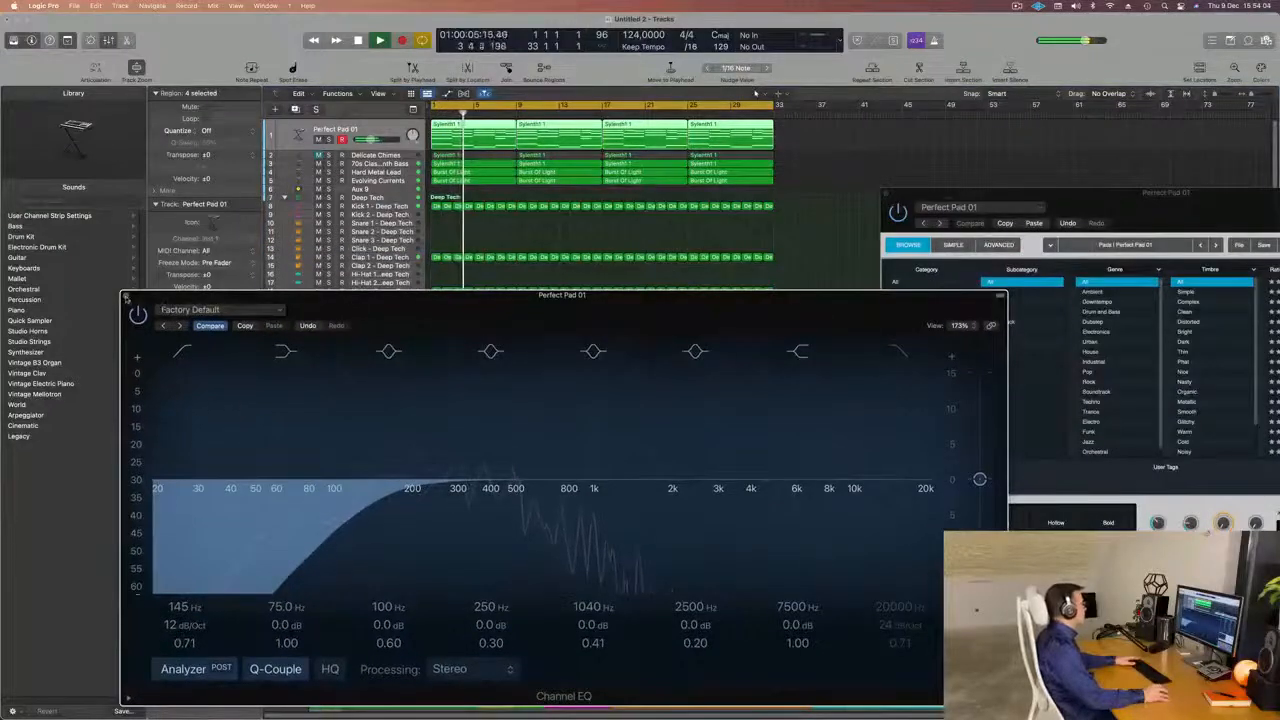
{"action": "left_click", "coordinate": [127, 298]}
Lower the Perfect Pad 01 Alchemy cutoff slightly, reduce the track volume to about -18.5 dB and close Alchemy.
{"action": "left_click_drag", "start_coordinate": [1010, 193], "coordinate": [600, 121]}
{"action": "key", "text": "Return"}
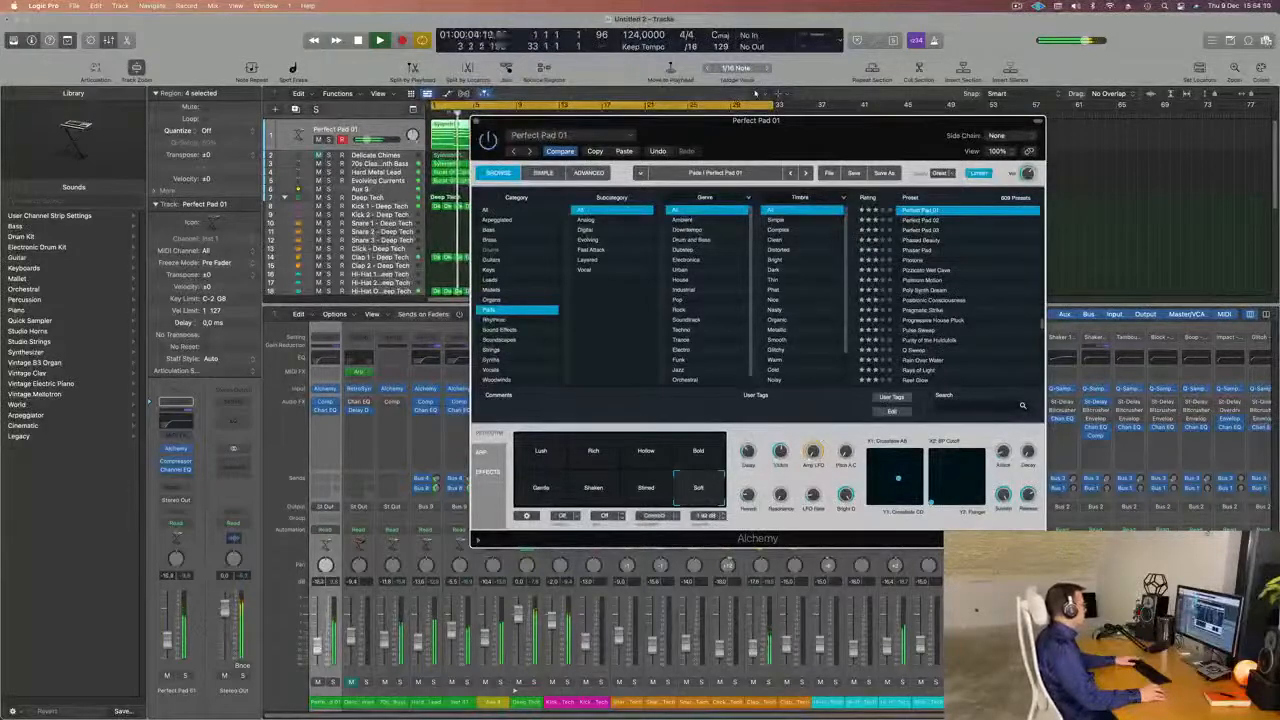
{"action": "left_click", "coordinate": [167, 644]}
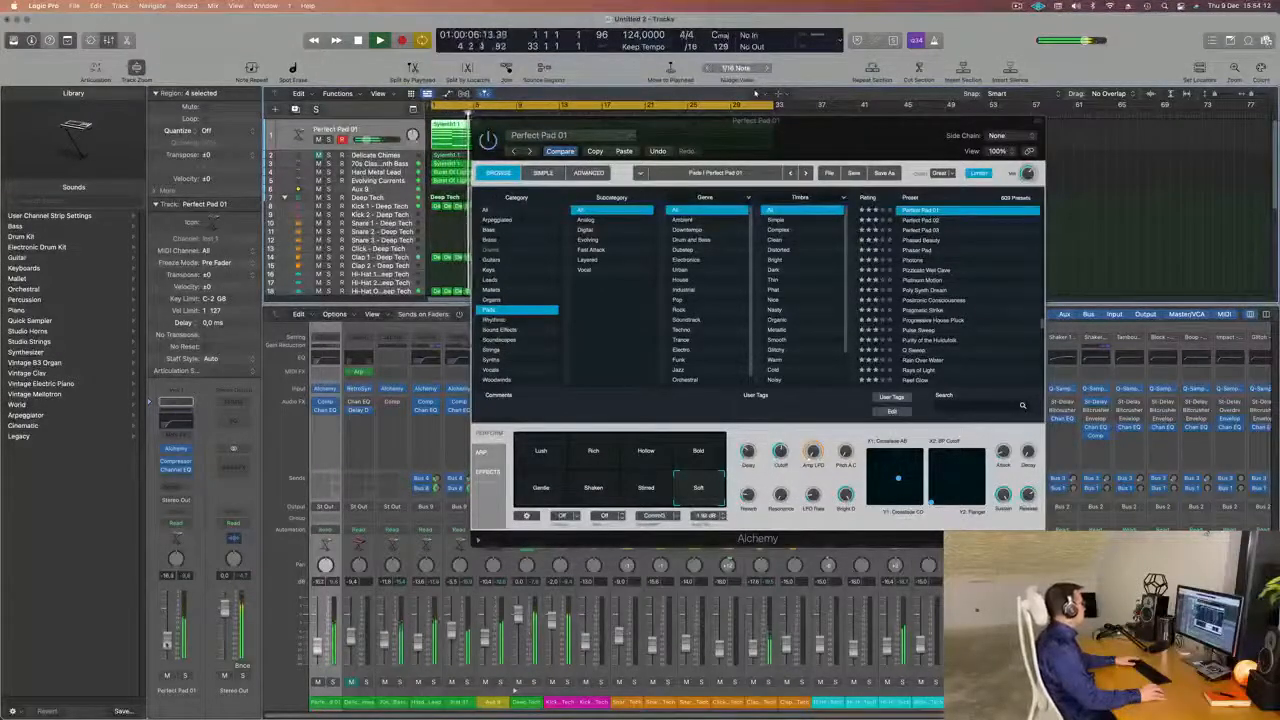
{"action": "left_click_drag", "start_coordinate": [781, 452], "coordinate": [781, 462]}
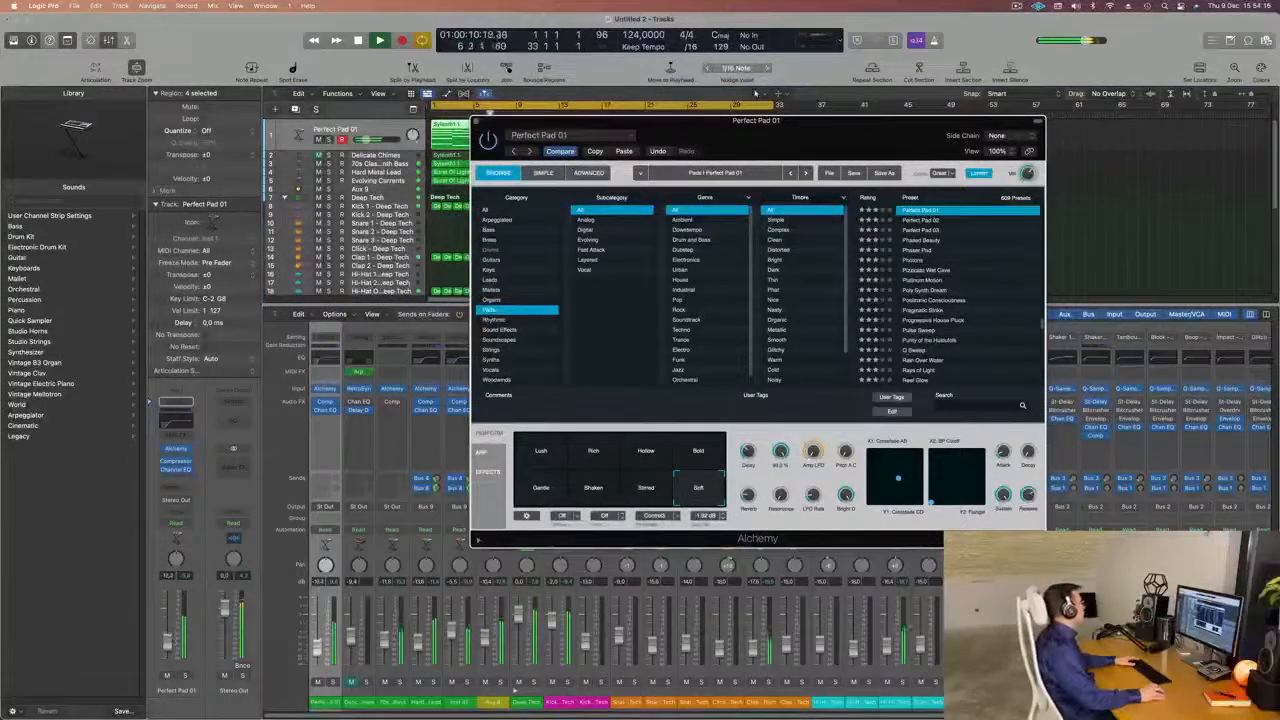
{"action": "left_click_drag", "start_coordinate": [168, 642], "coordinate": [168, 646]}
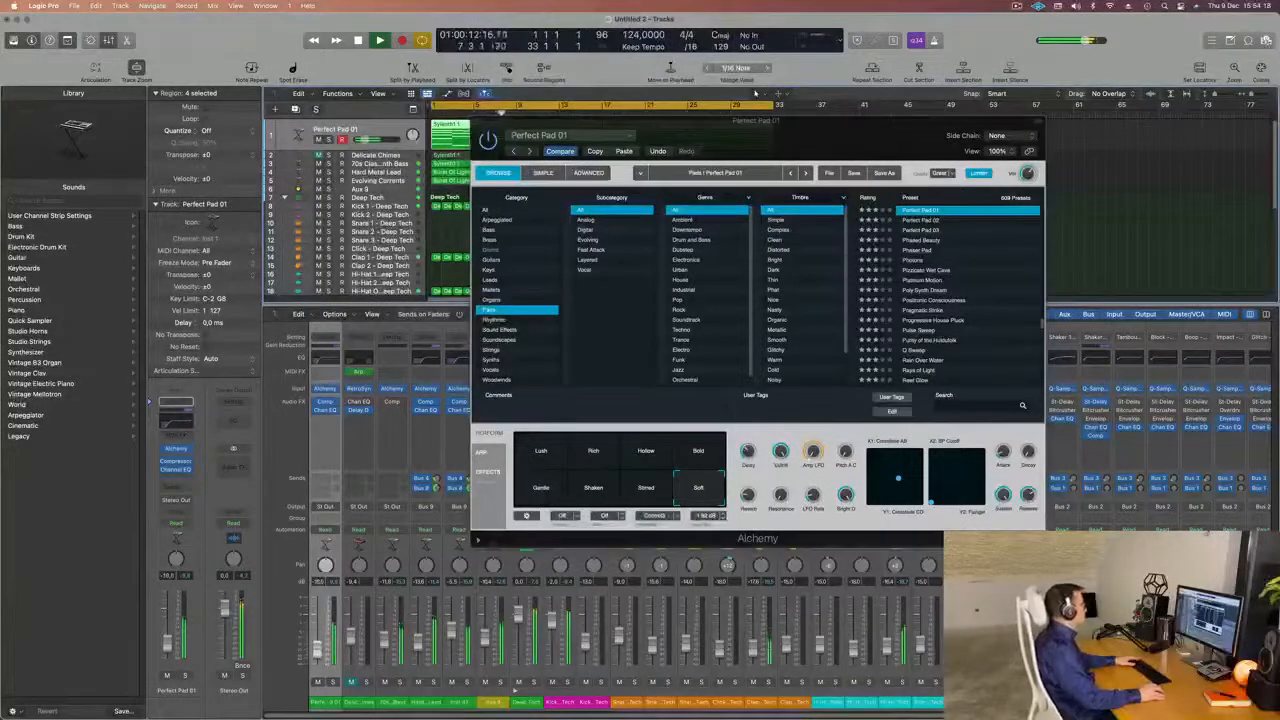
{"action": "left_click_drag", "start_coordinate": [794, 134], "coordinate": [857, 125]}
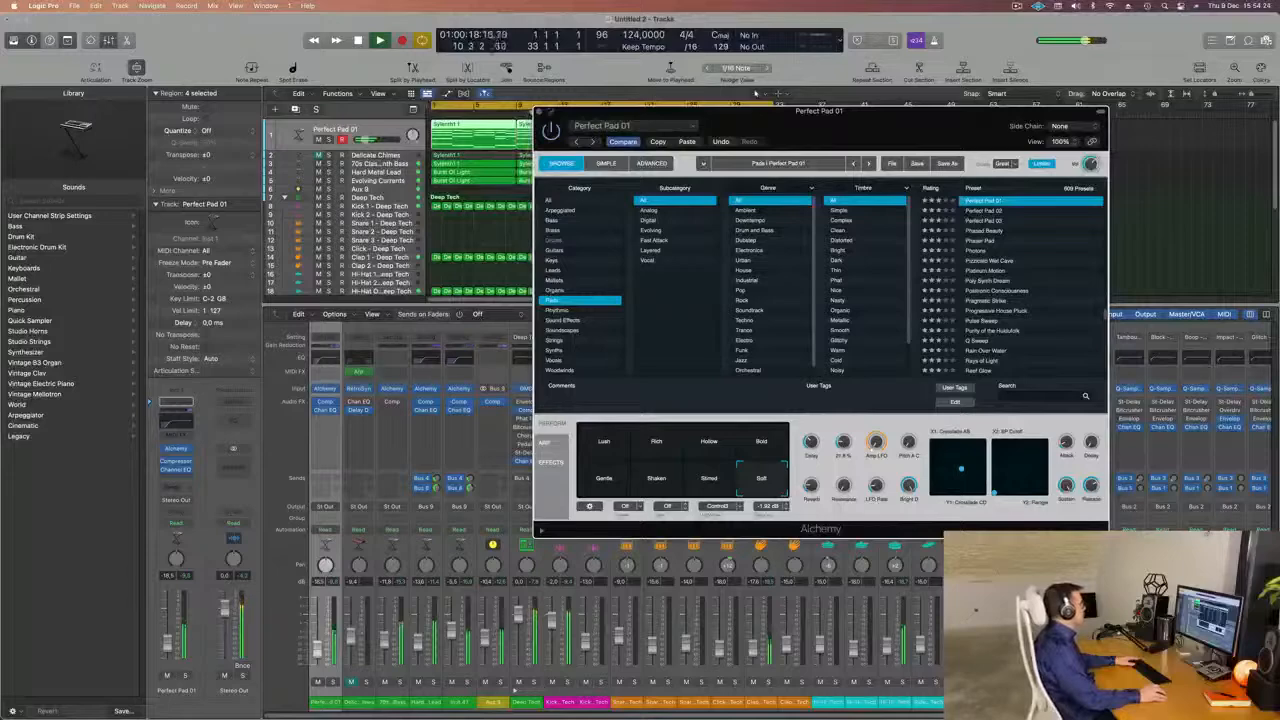
{"action": "key", "text": "super+w"}
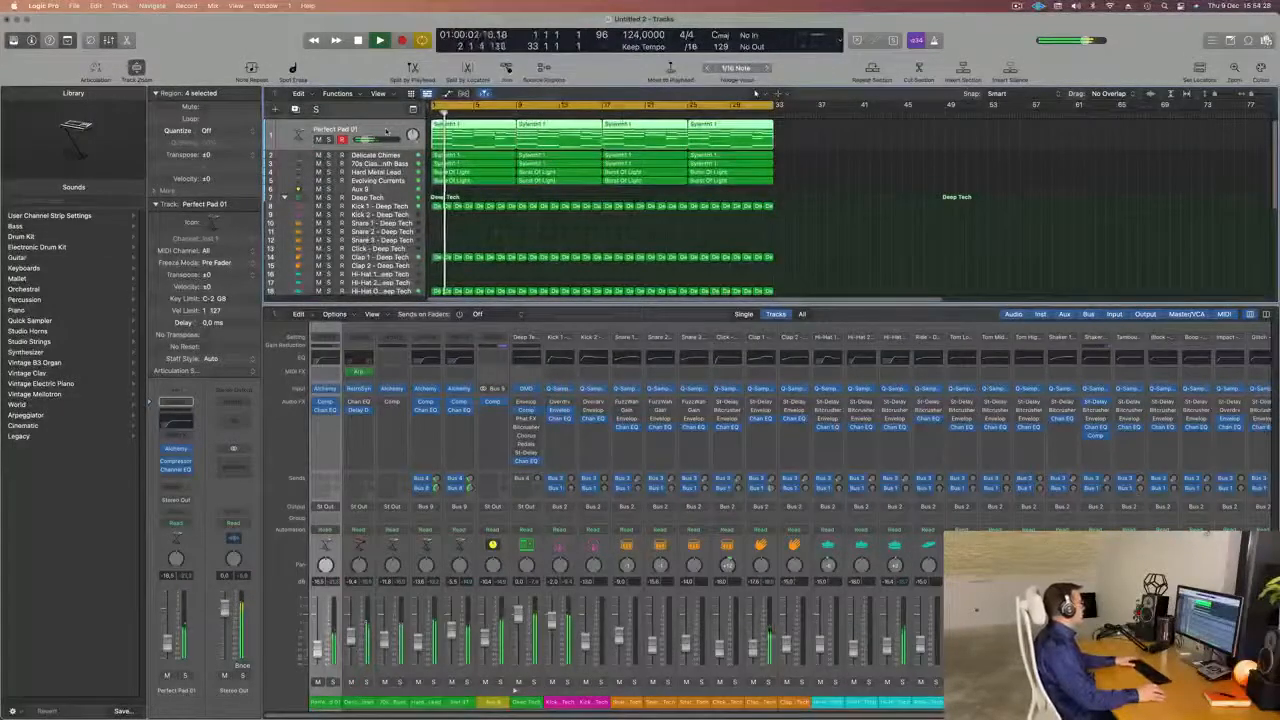
Select and unmute the Delicate Chimes track, solo it briefly and review its Channel EQ curve.
{"action": "left_click", "coordinate": [411, 157]}
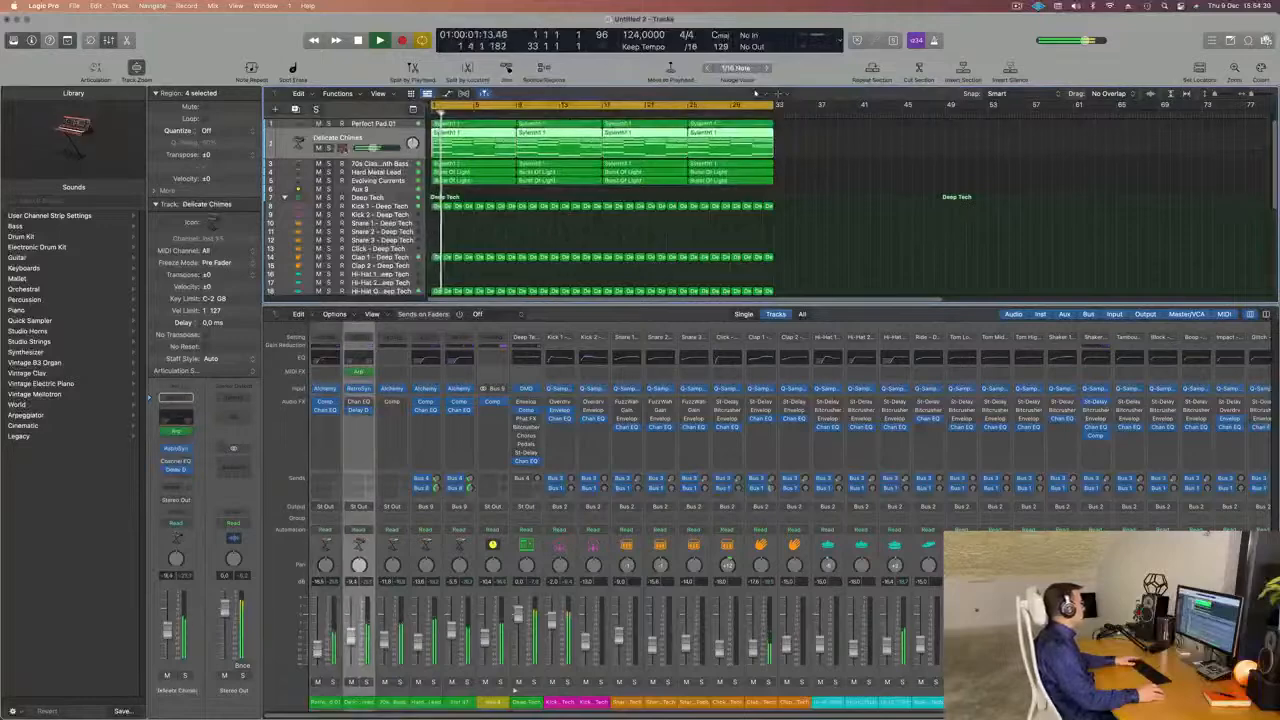
{"action": "key", "text": "s"}
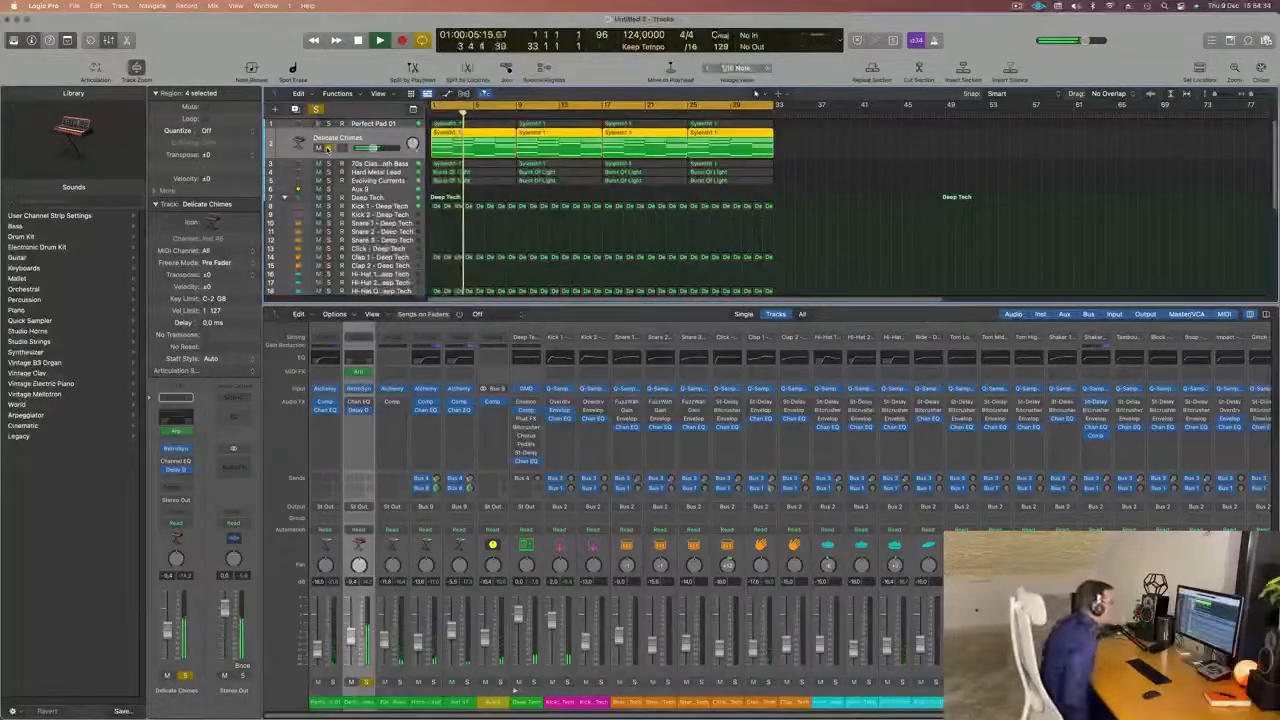
{"action": "key", "text": "s"}
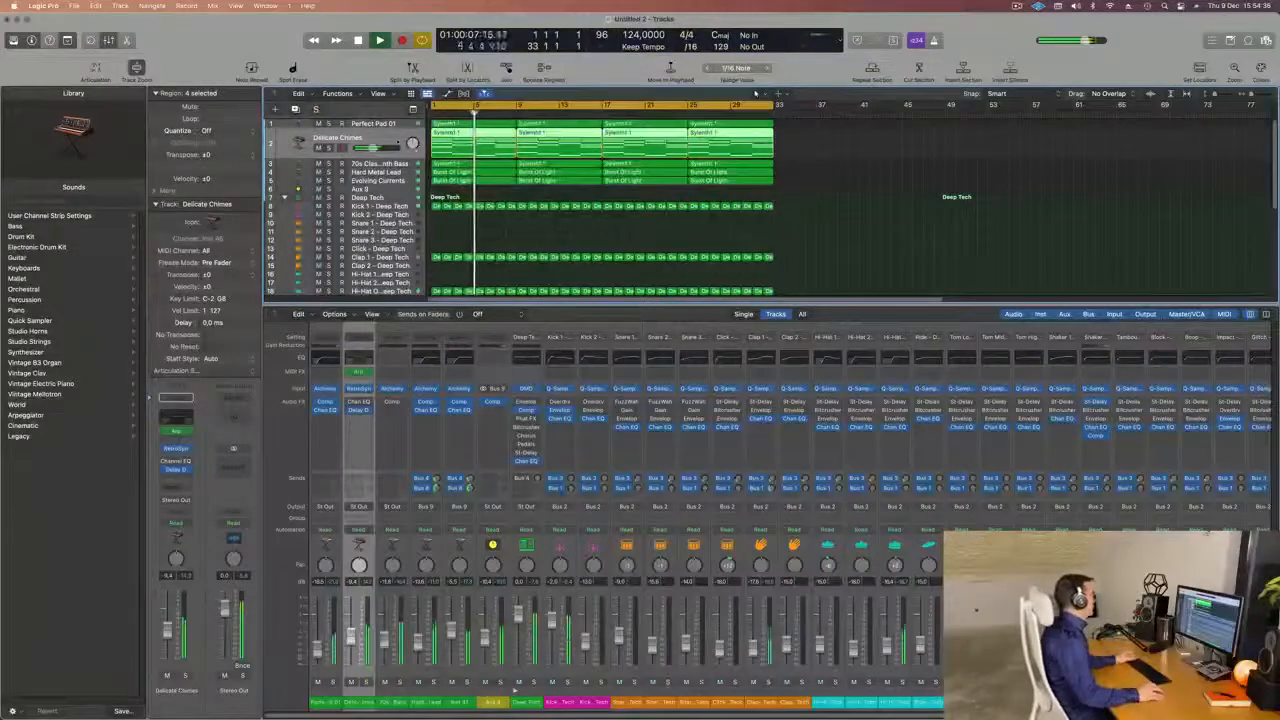
{"action": "key", "text": "space"}
{"action": "left_click", "coordinate": [176, 421]}
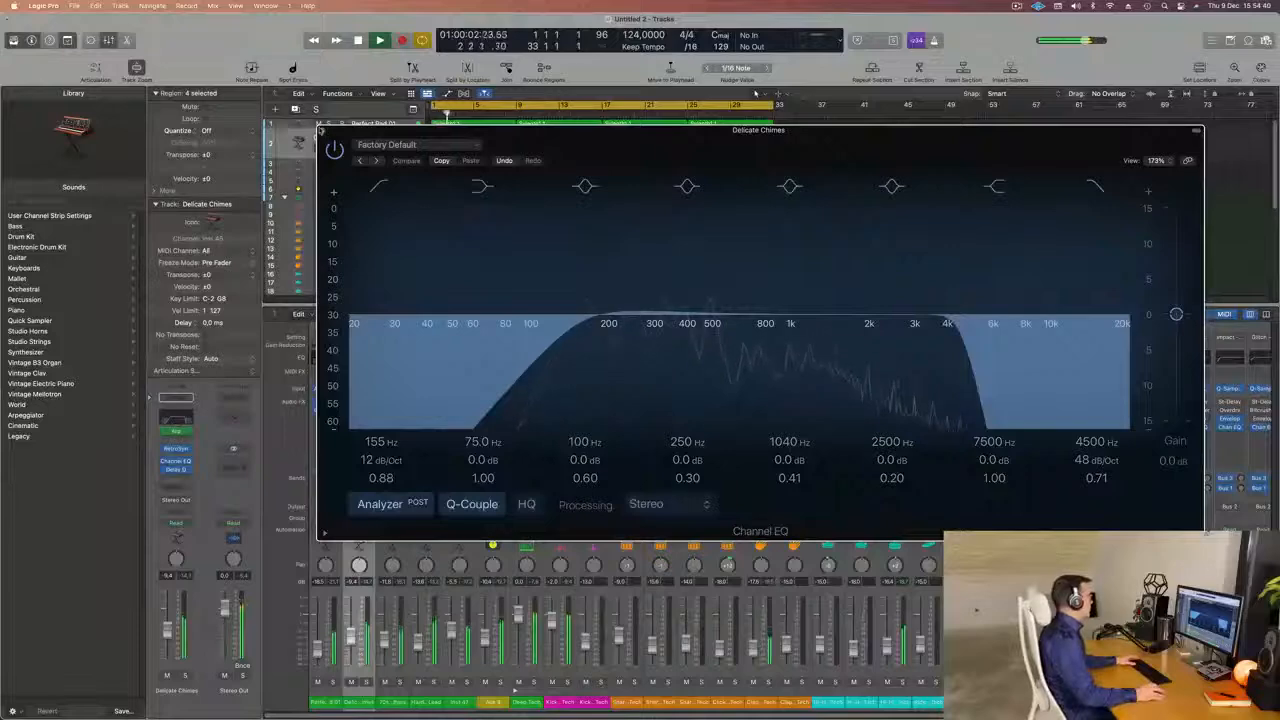
{"action": "key", "text": "super+w"}
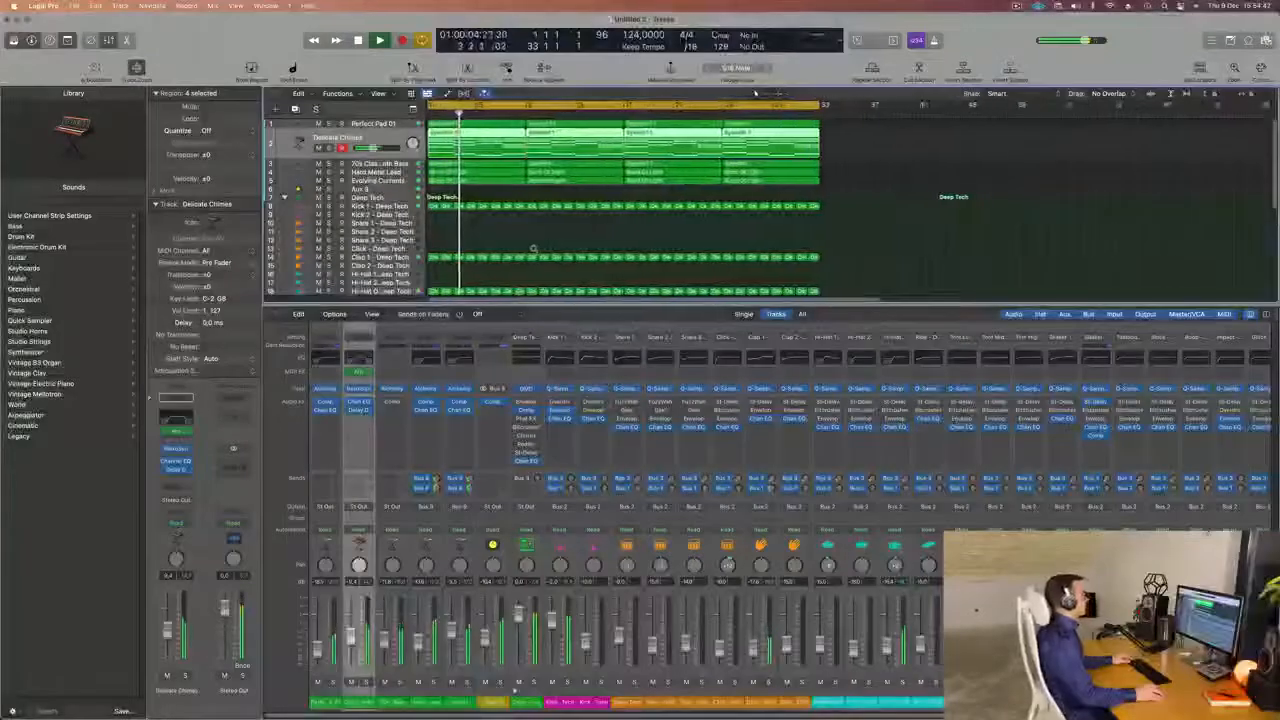
Hide the mixer, enlarge the arrangement so the 32 bars fill more of the view, and restart playback from the beginning.
{"action": "key", "text": "x"}
{"action": "key", "text": "x"}
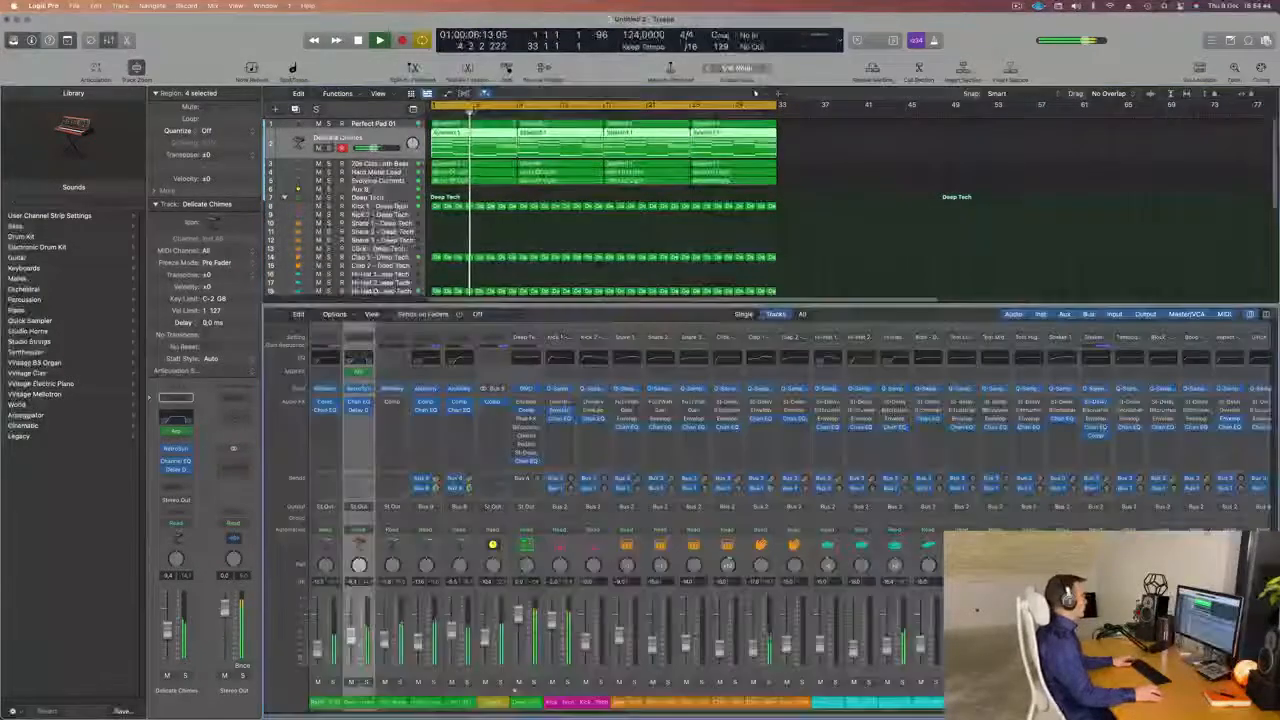
{"action": "key", "text": "x"}
{"action": "key", "text": "super+Down"}
{"action": "key", "text": "super+Down"}
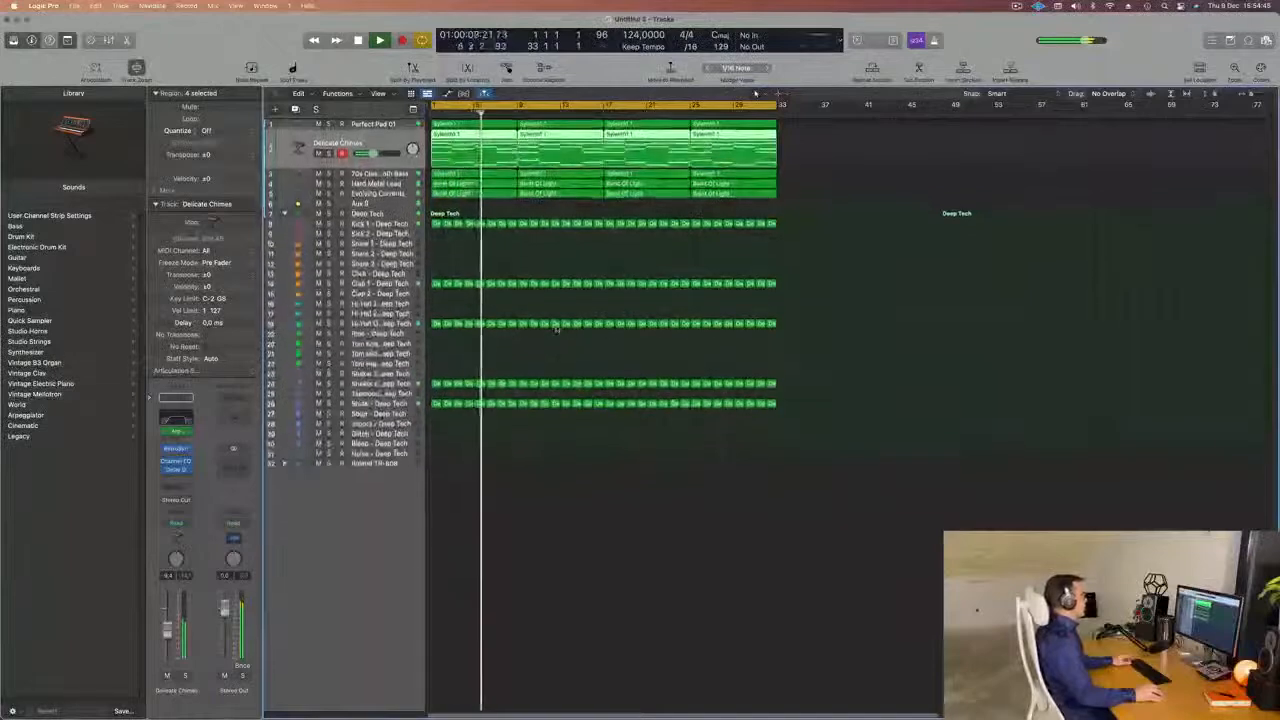
{"action": "key", "text": "super+Right"}
{"action": "key", "text": "super+Right"}
{"action": "key", "text": "space"}
{"action": "key", "text": "Return"}
{"action": "key", "text": "space"}
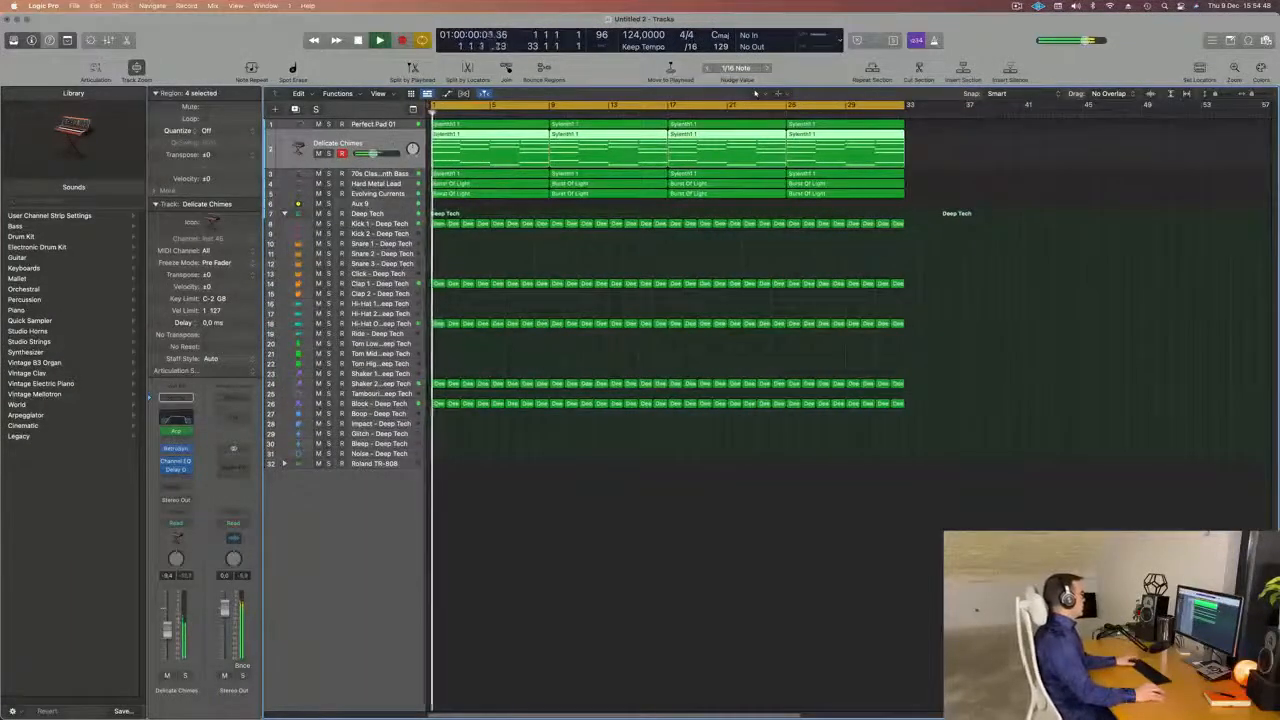
Mute the five tracks from Perfect Pad 01 to Evolving Currents, select Kick 1 - Deep Tech and restart playback.
{"action": "left_click_drag", "start_coordinate": [318, 125], "coordinate": [317, 199]}
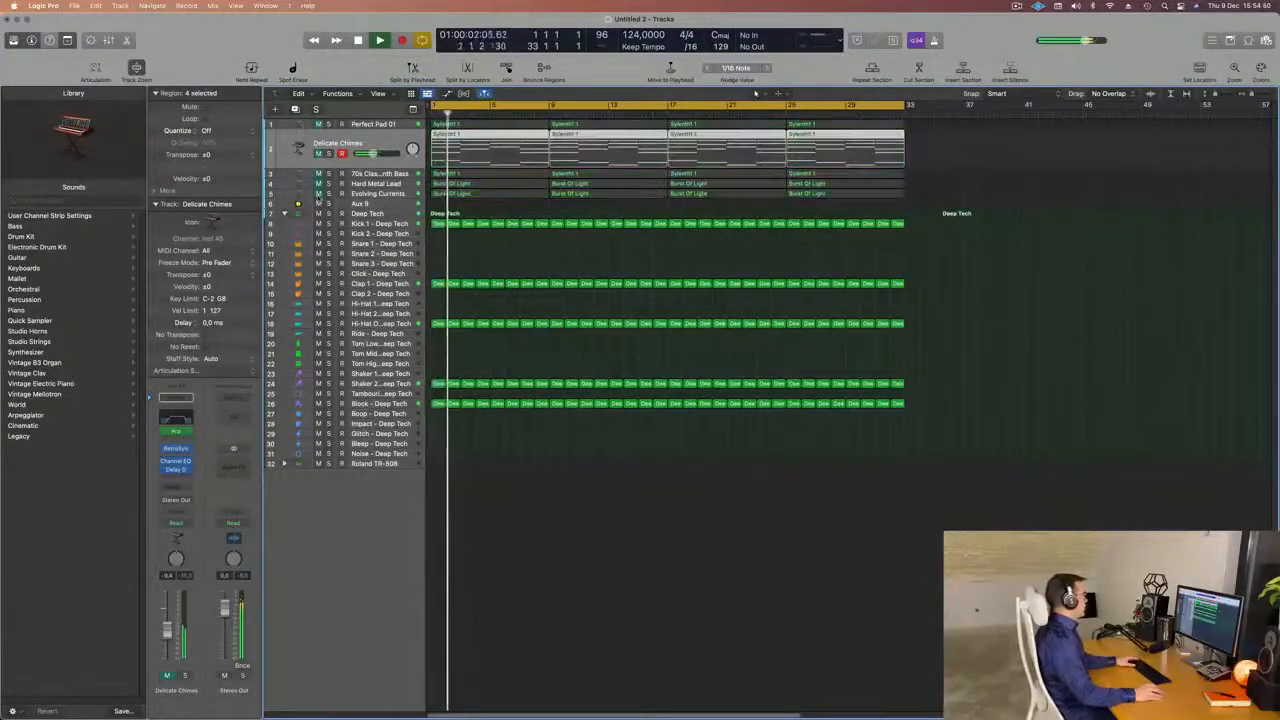
{"action": "left_click", "coordinate": [362, 223]}
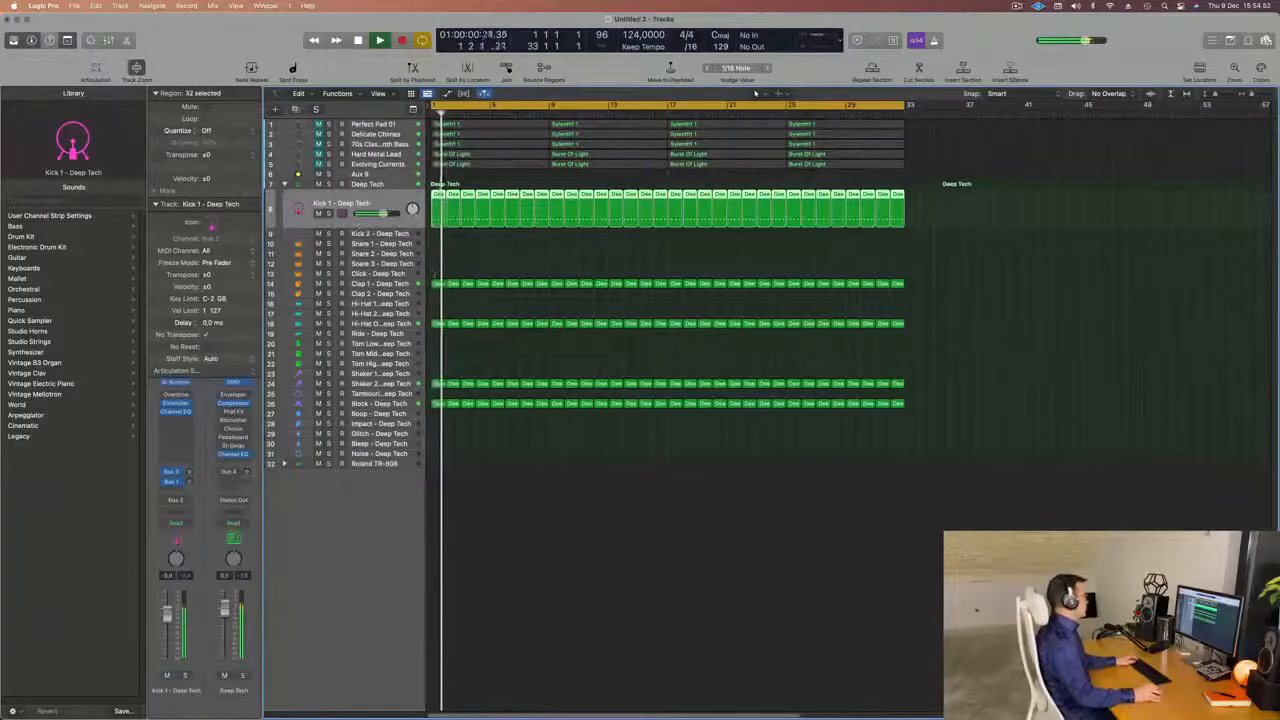
{"action": "key", "text": "Return"}
Select the Block - Deep Tech track, adjust its volume and replay the drum groove from the beginning.
{"action": "left_click", "coordinate": [389, 405]}
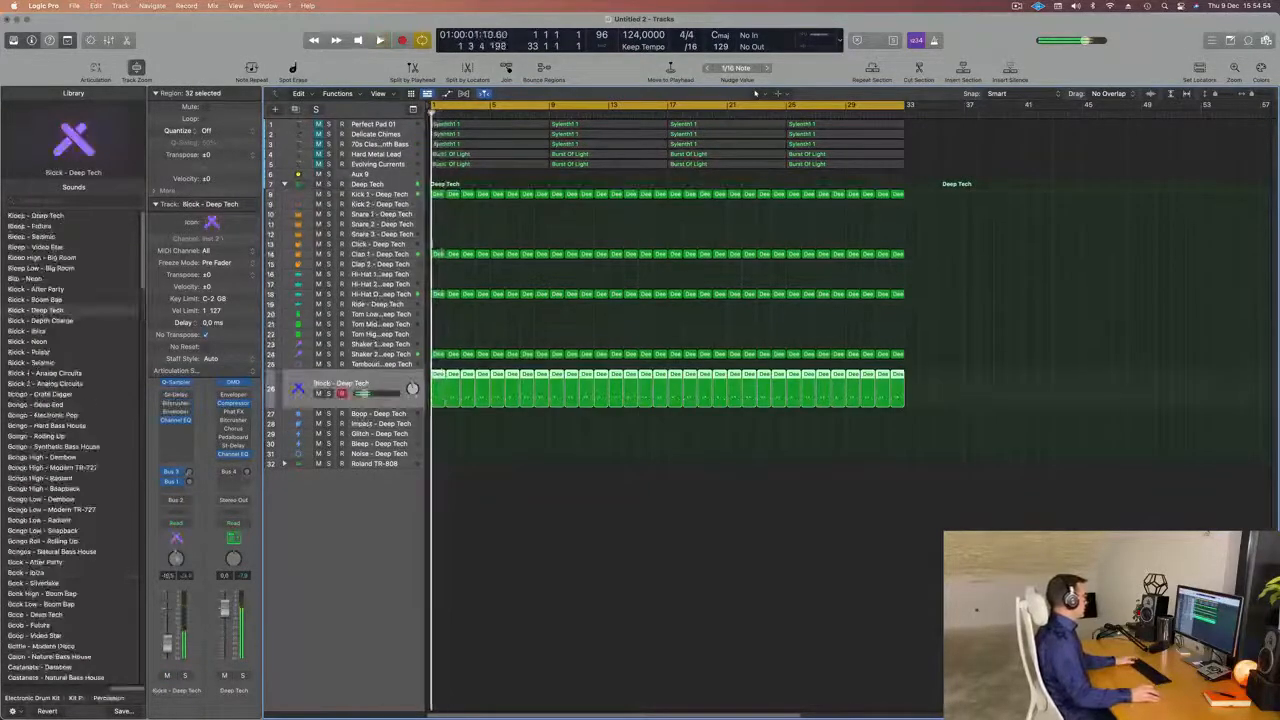
{"action": "key", "text": "Return"}
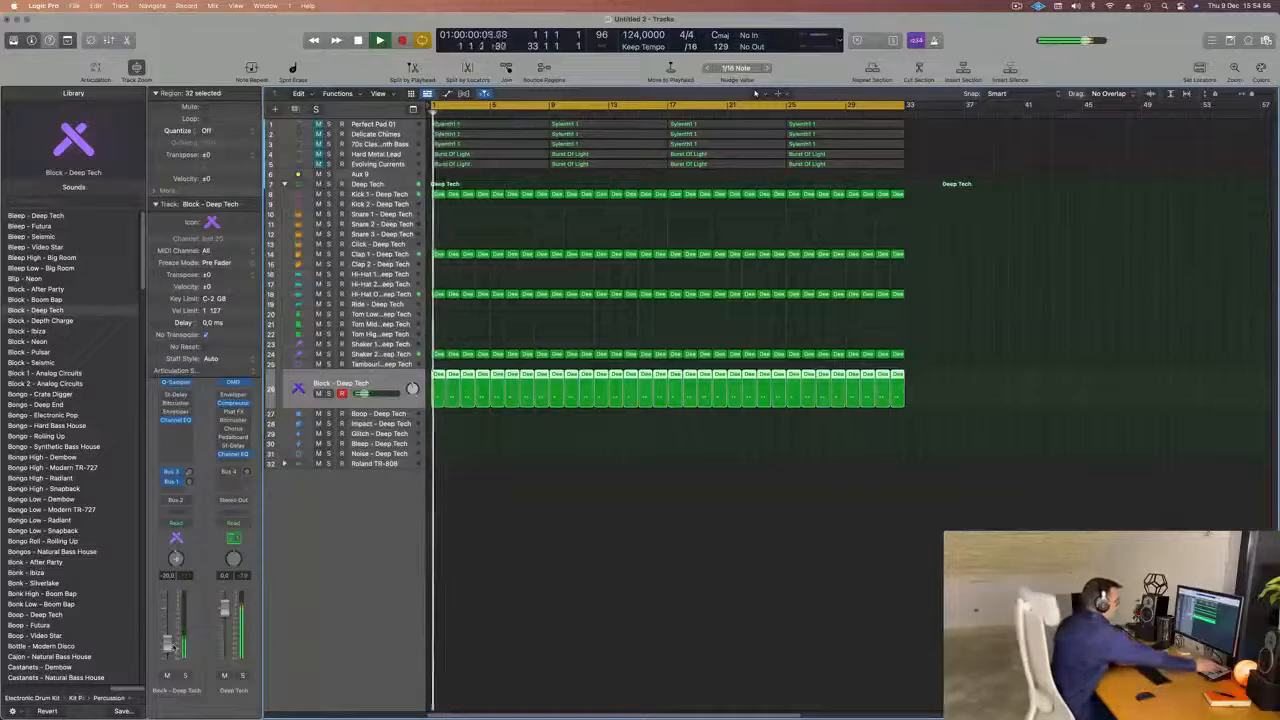
{"action": "key", "text": "Return"}
{"action": "right_click", "coordinate": [620, 712]}
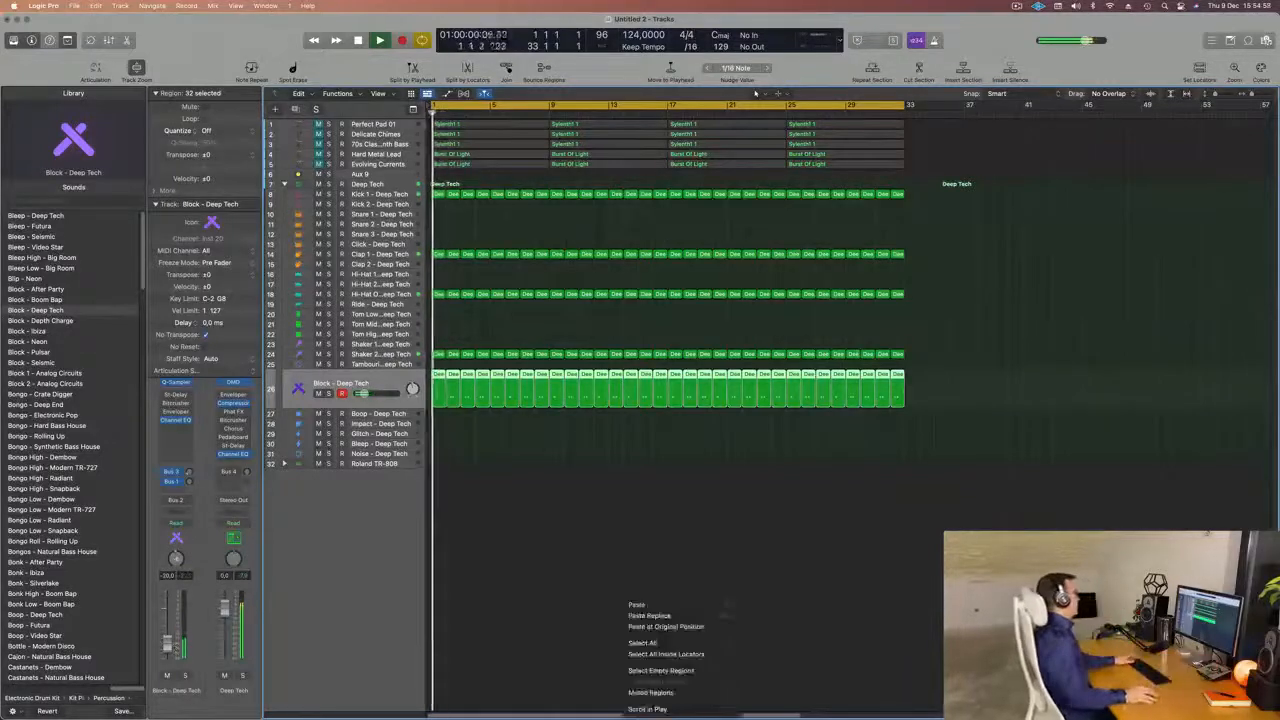
{"action": "left_click", "coordinate": [637, 544]}
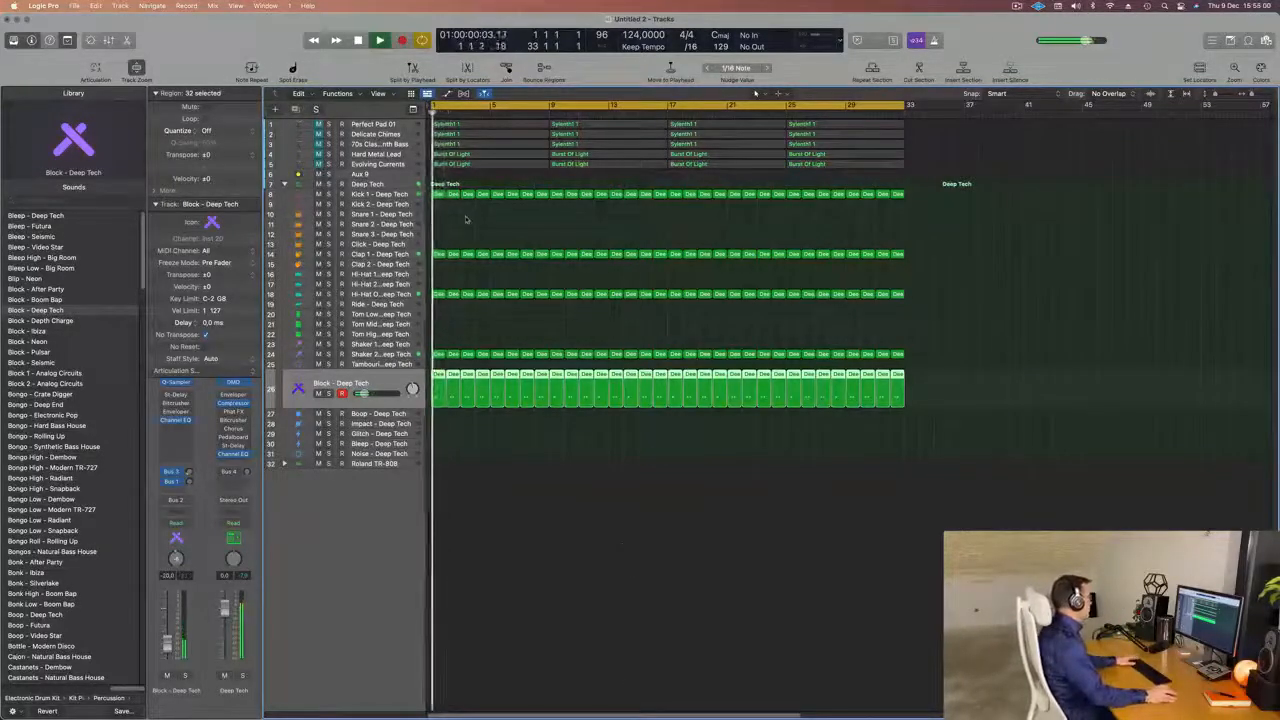
Balance the Deep Tech drums by setting Hi-Hat Open to about -16 dB and Shaker 2 to about -32 dB during restarted playback.
{"action": "left_click", "coordinate": [401, 296]}
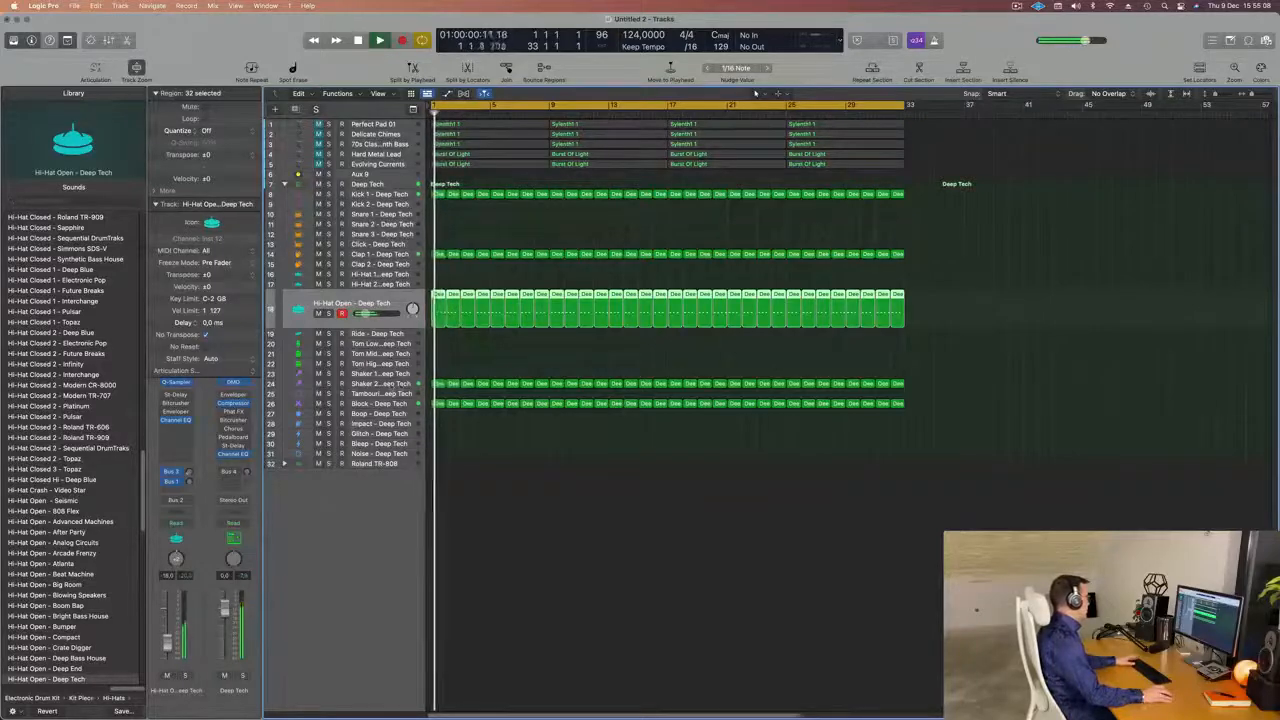
{"action": "left_click", "coordinate": [401, 383]}
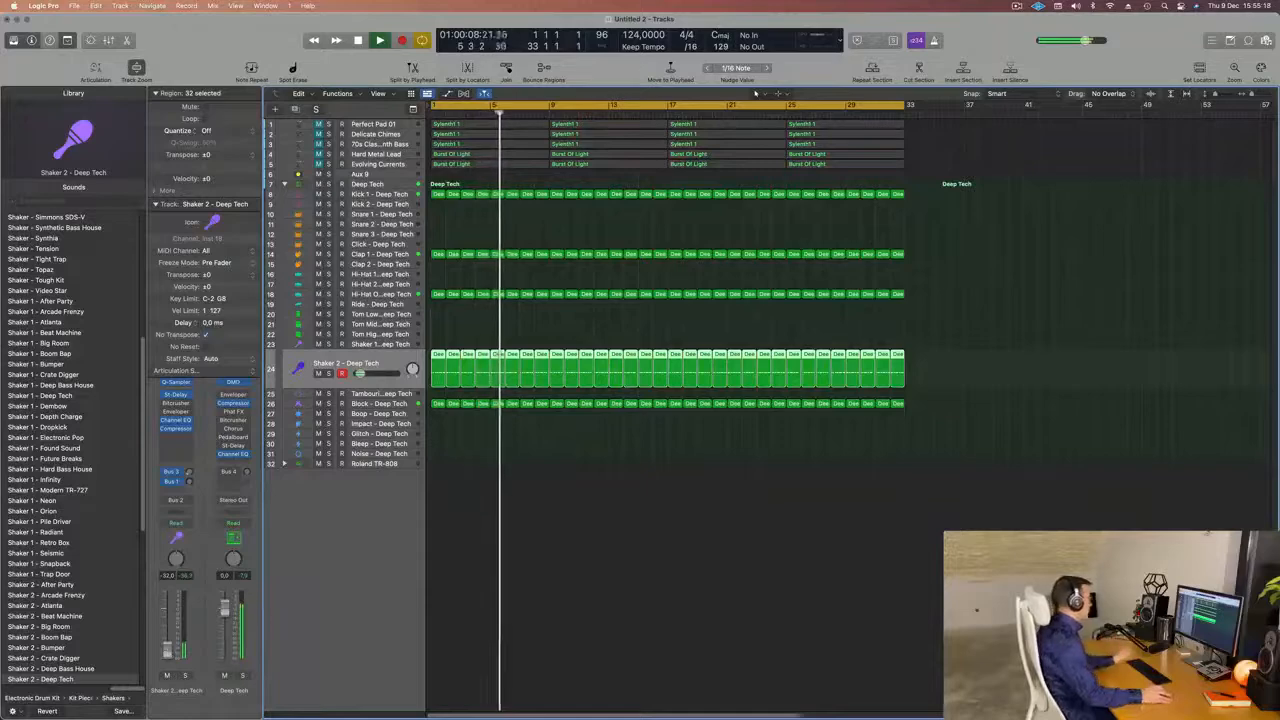
{"action": "key", "text": "space"}
{"action": "key", "text": "Return"}
{"action": "left_click", "coordinate": [389, 303]}
{"action": "key", "text": "space"}
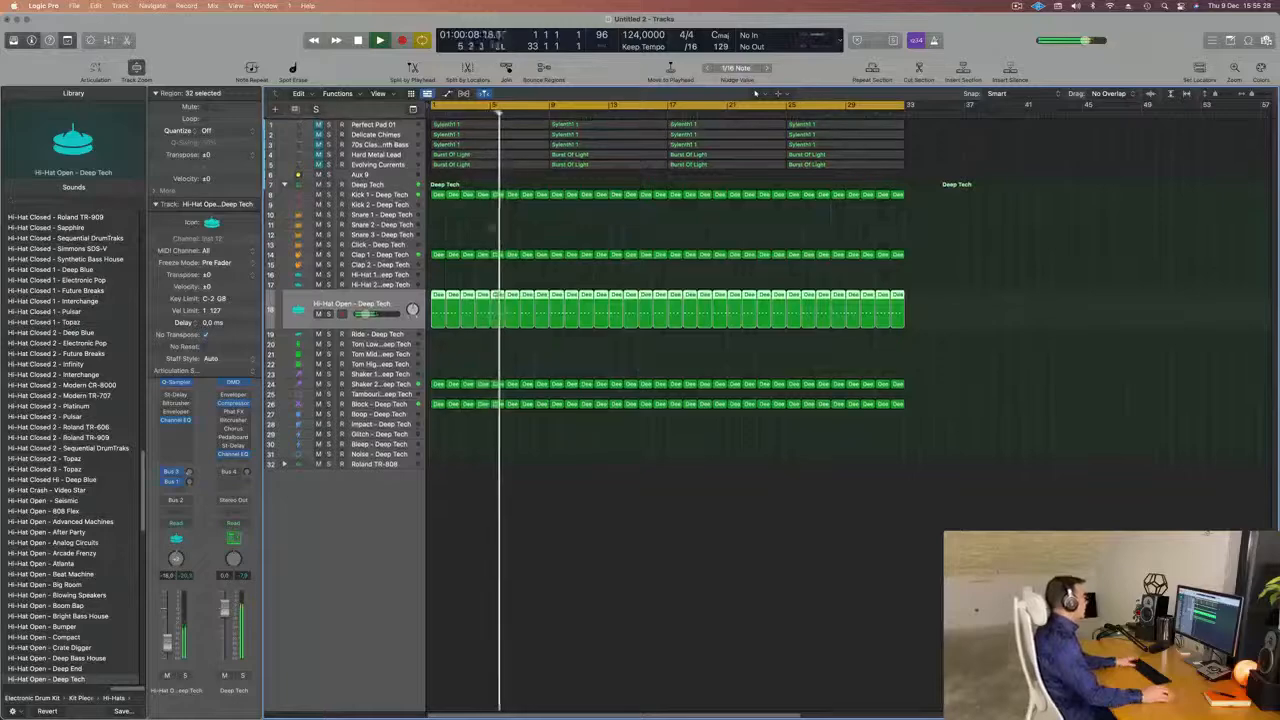
{"action": "key", "text": "Return"}
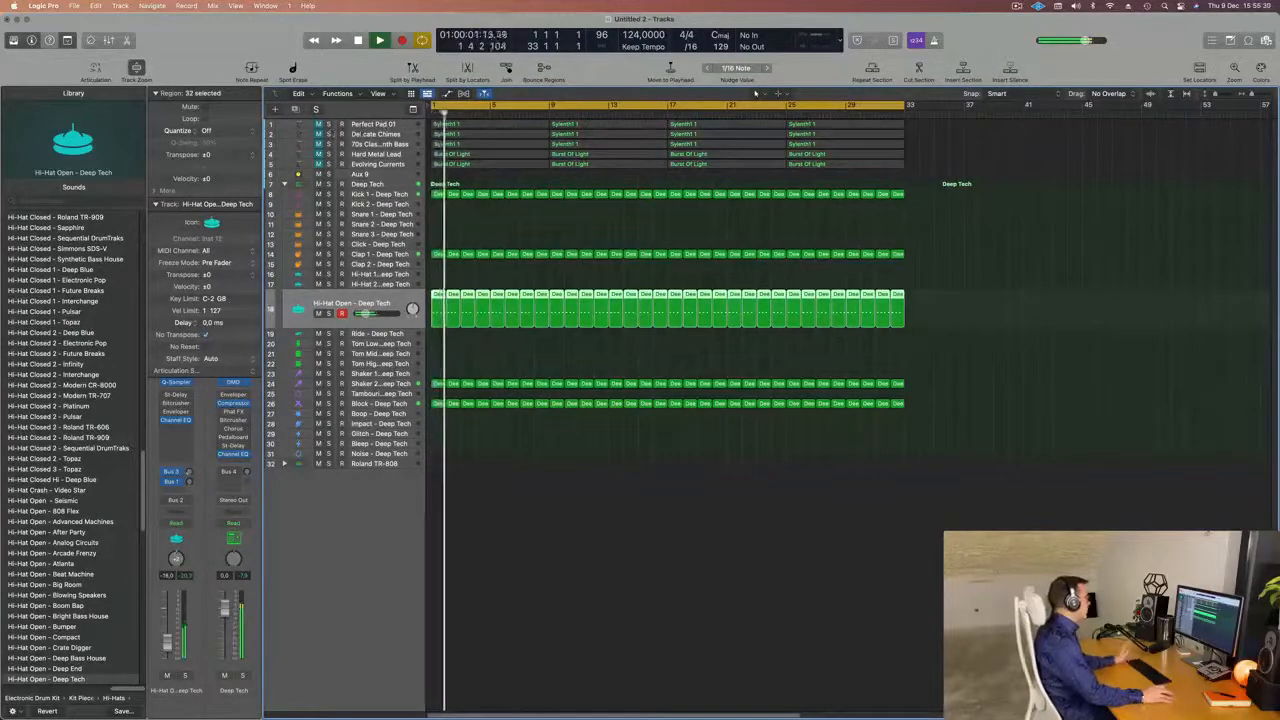
Move 70s Classic Synth Bass to the top of the track list, unmute it and set its volume to about -17.5 dB.
{"action": "left_click_drag", "start_coordinate": [397, 144], "coordinate": [381, 121]}
{"action": "key", "text": "Return"}
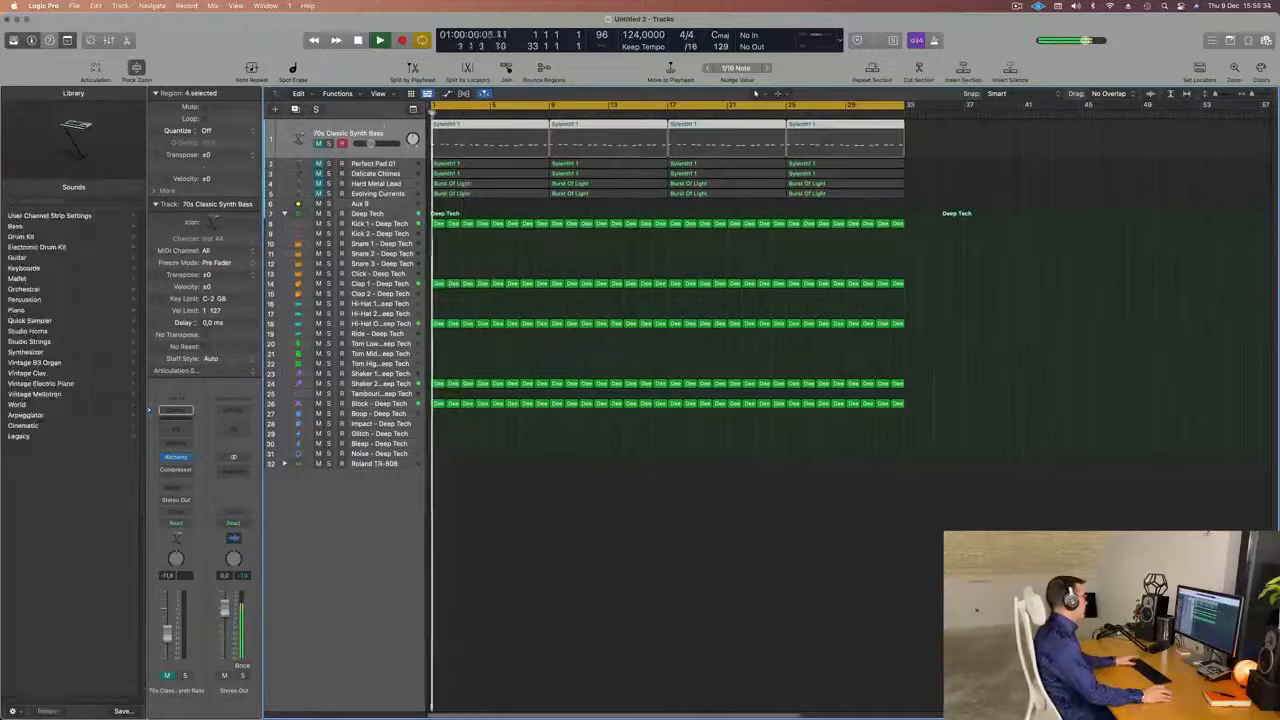
{"action": "key", "text": "m"}
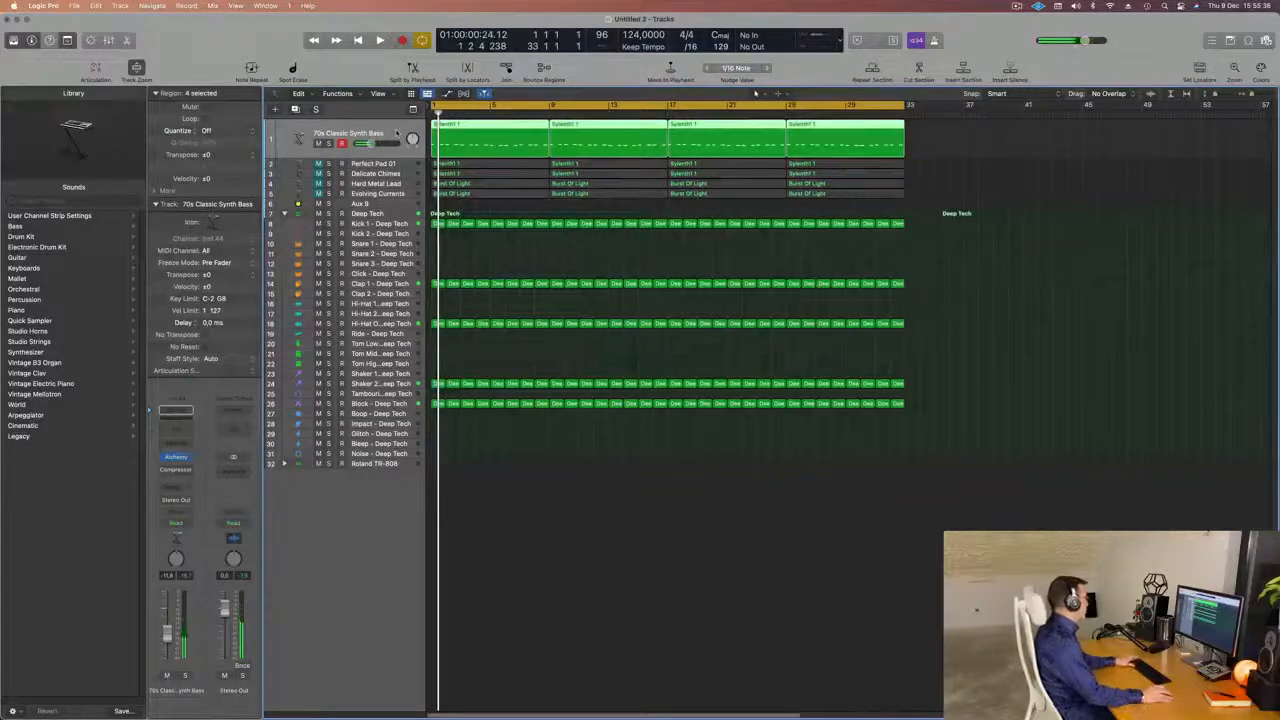
{"action": "key", "text": "space"}
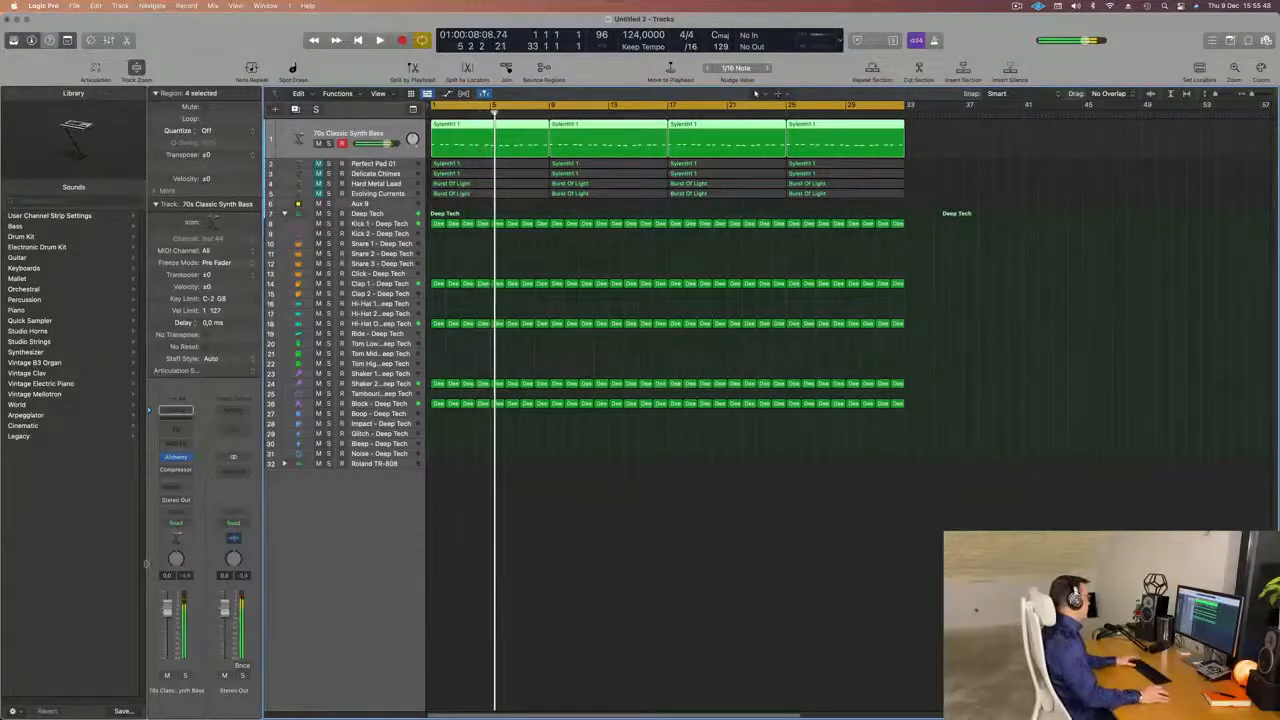
{"action": "key", "text": "Return"}
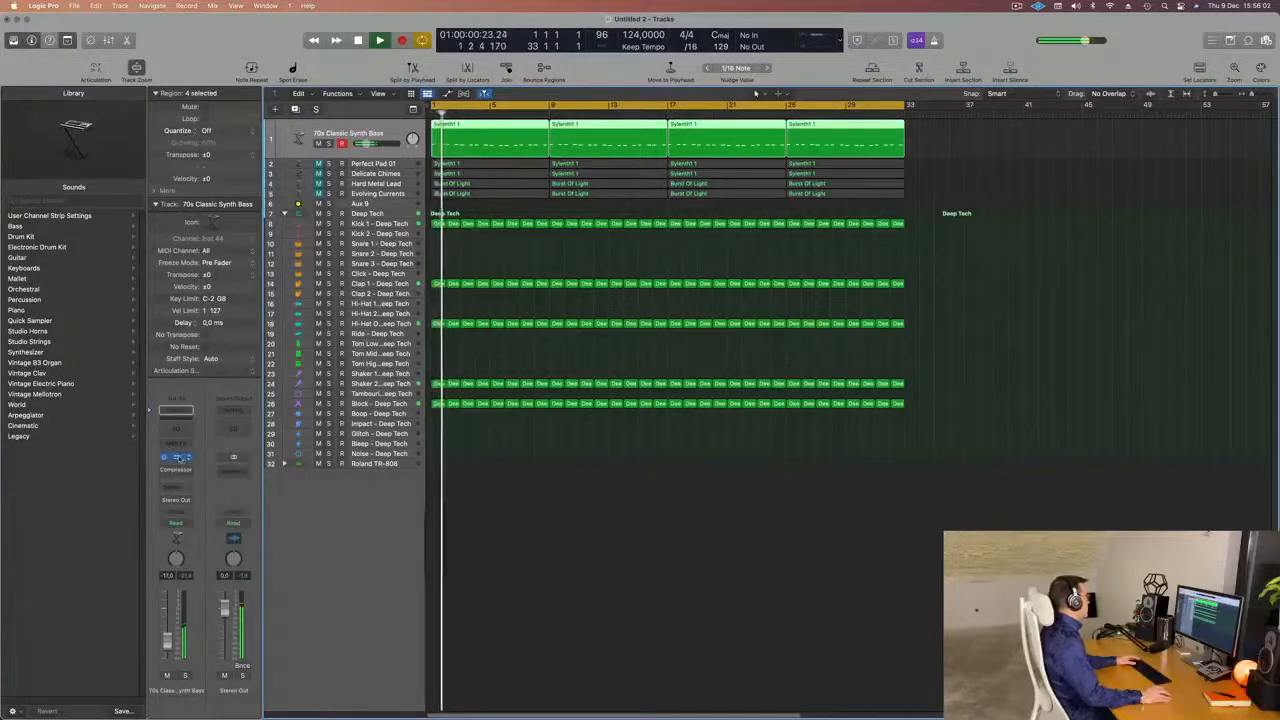
Open Alchemy on the 70s Classic Synth Bass track, adjust its Cutoff during playback and close the plug-in.
{"action": "left_click", "coordinate": [177, 457]}
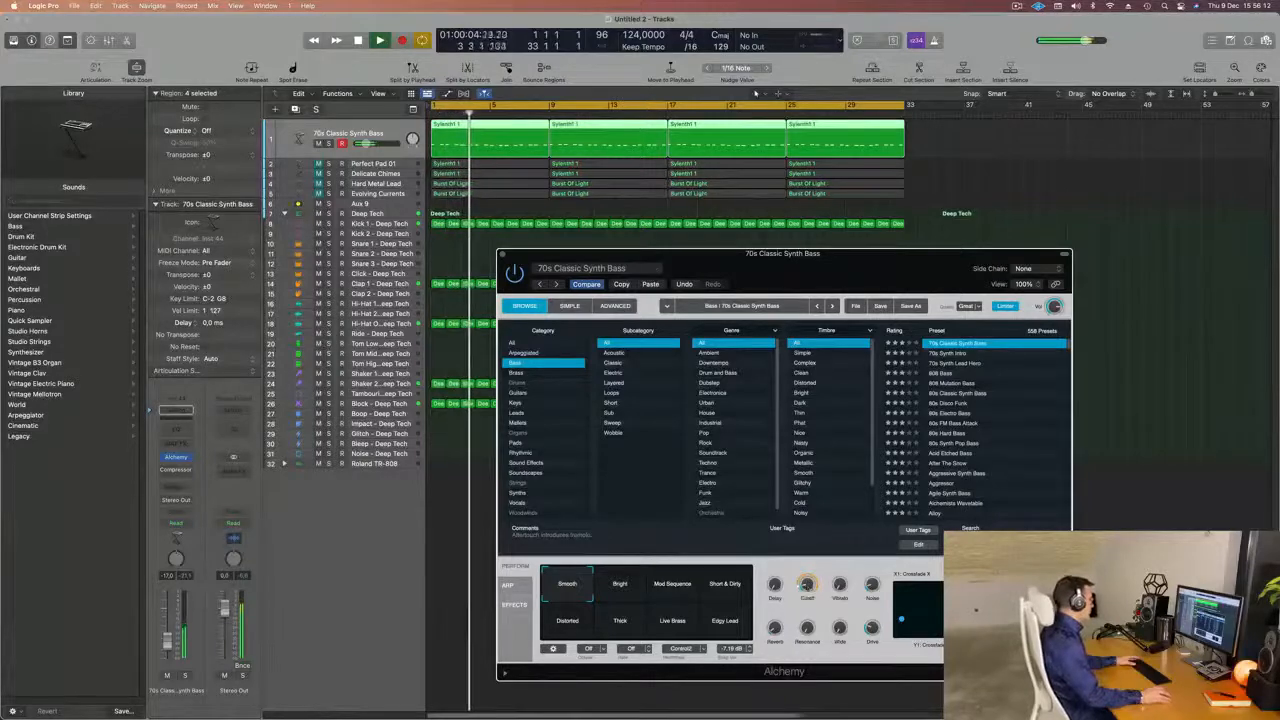
{"action": "key", "text": "Return"}
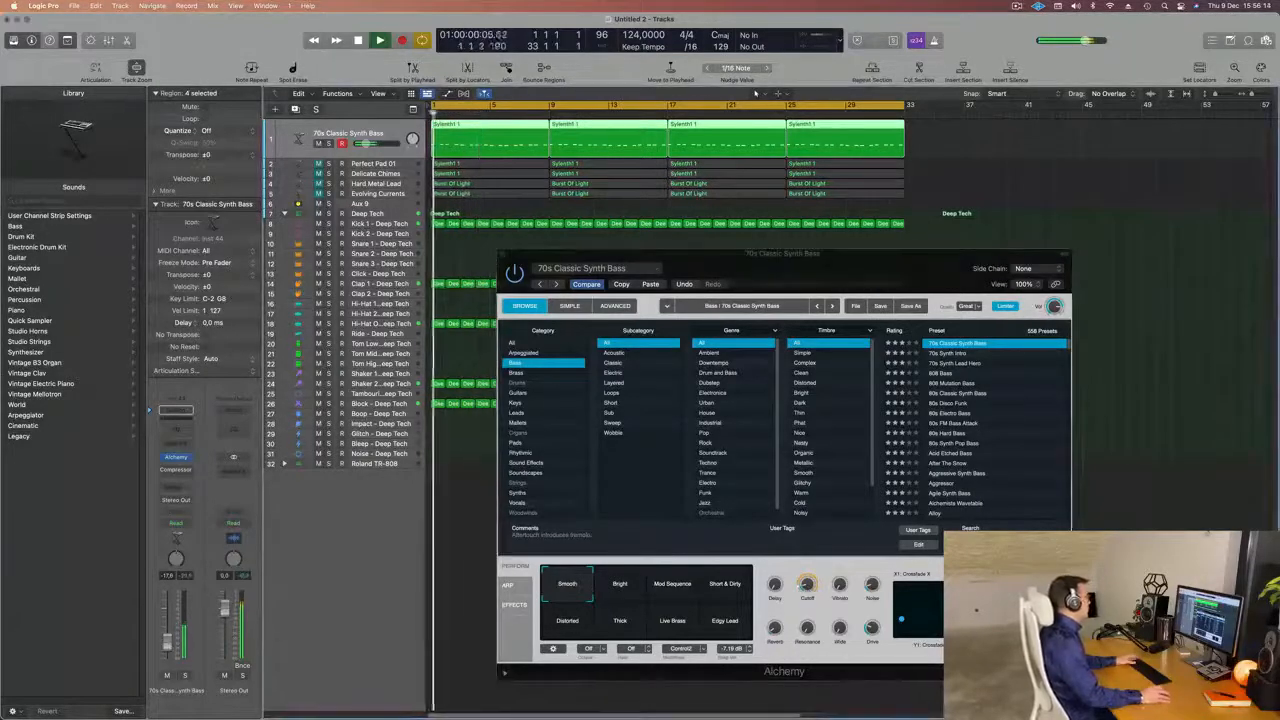
{"action": "left_click", "coordinate": [503, 257]}
Select the Block - Deep Tech track, set its volume to about -22 dB and restart playback.
{"action": "left_click", "coordinate": [770, 385]}
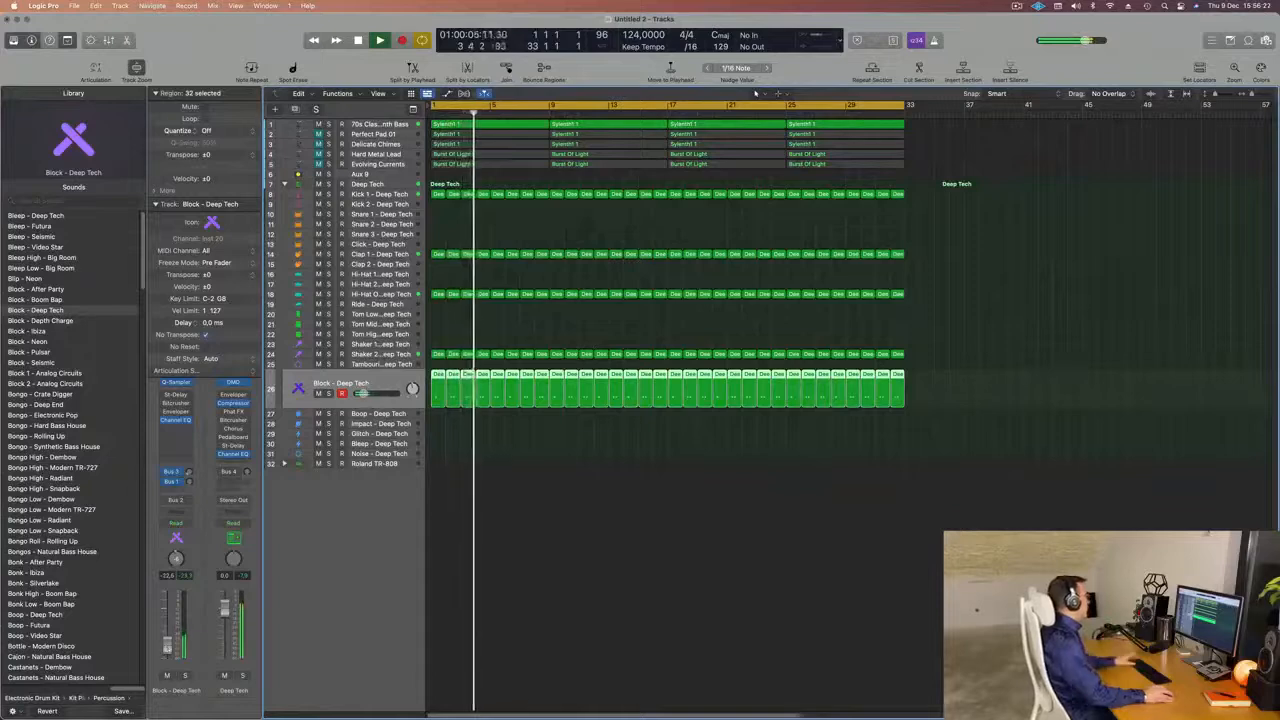
{"action": "key", "text": "Return"}
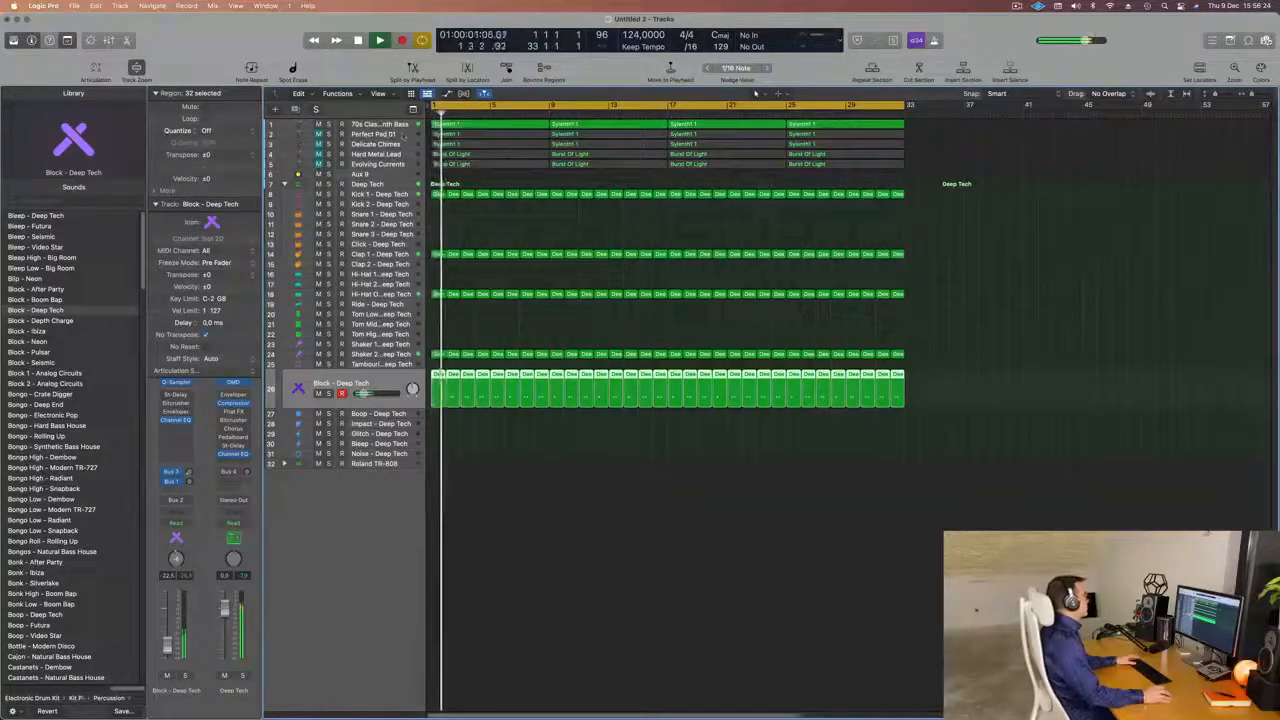
Unmute Perfect Pad 01, lower its volume to about -25 dB and set its Channel EQ low cut to 158 Hz.
{"action": "left_click", "coordinate": [385, 135]}
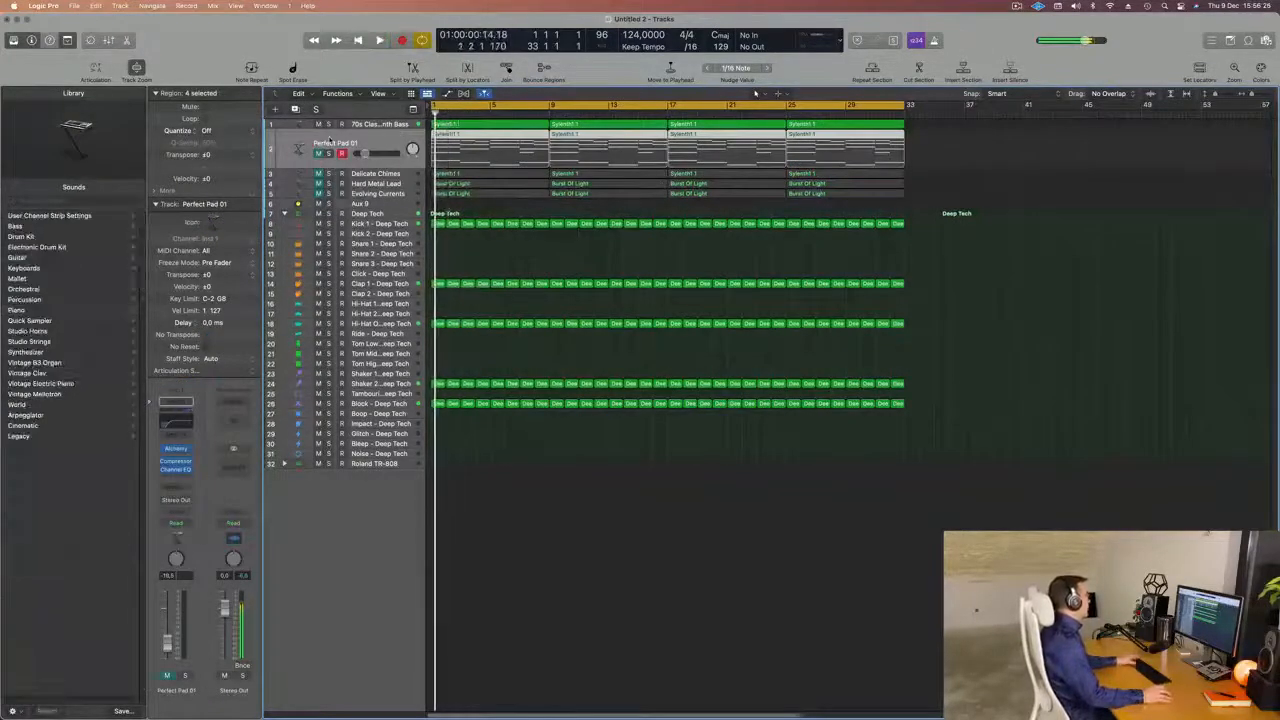
{"action": "key", "text": "space"}
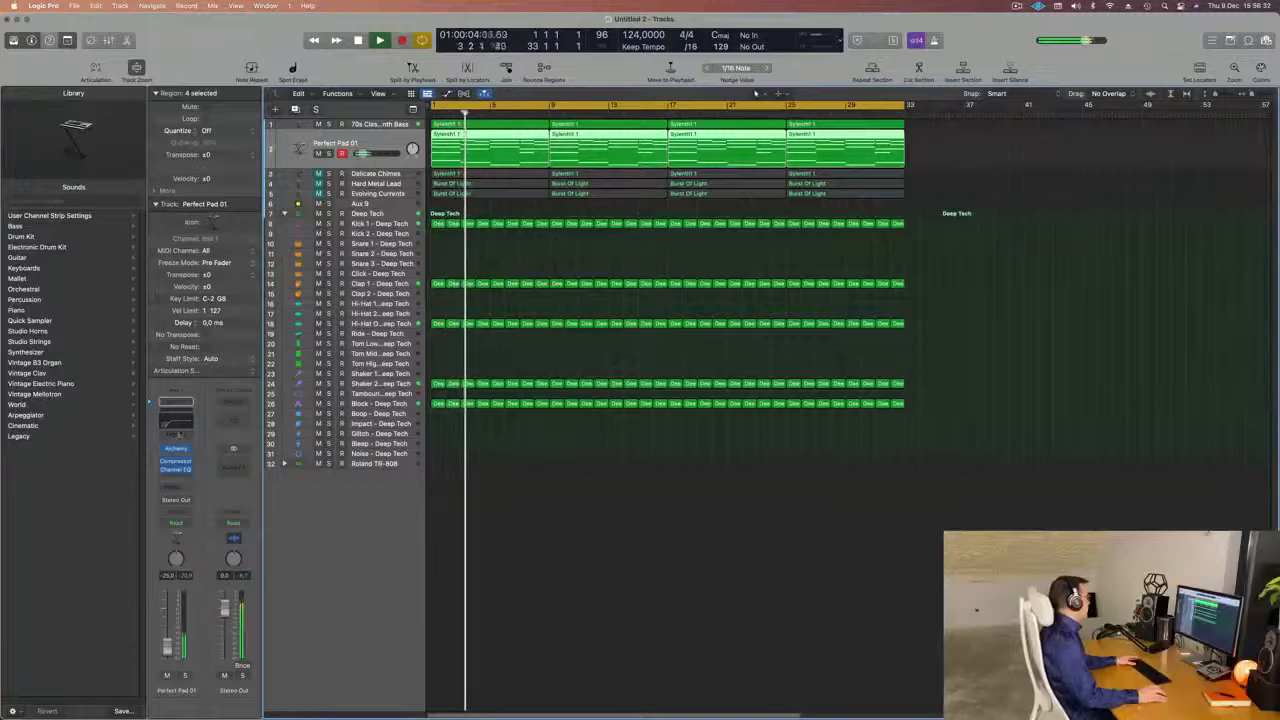
{"action": "left_click", "coordinate": [186, 418]}
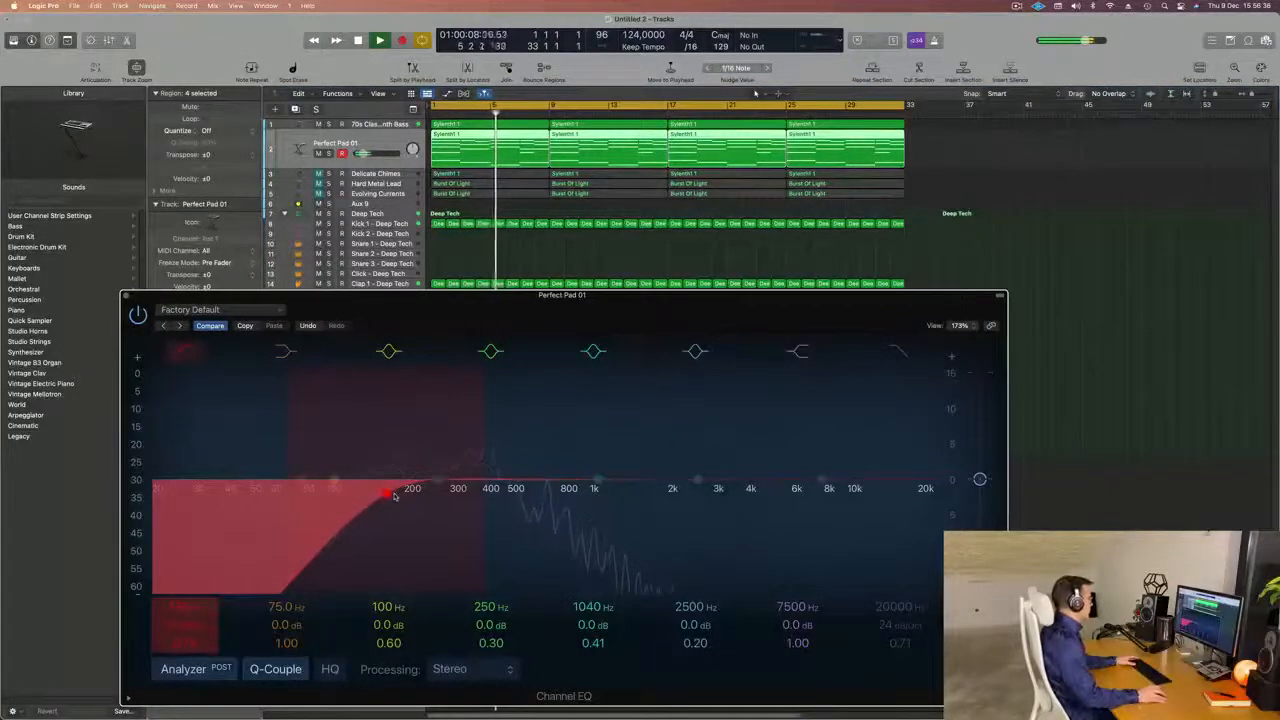
{"action": "left_click", "coordinate": [394, 496]}
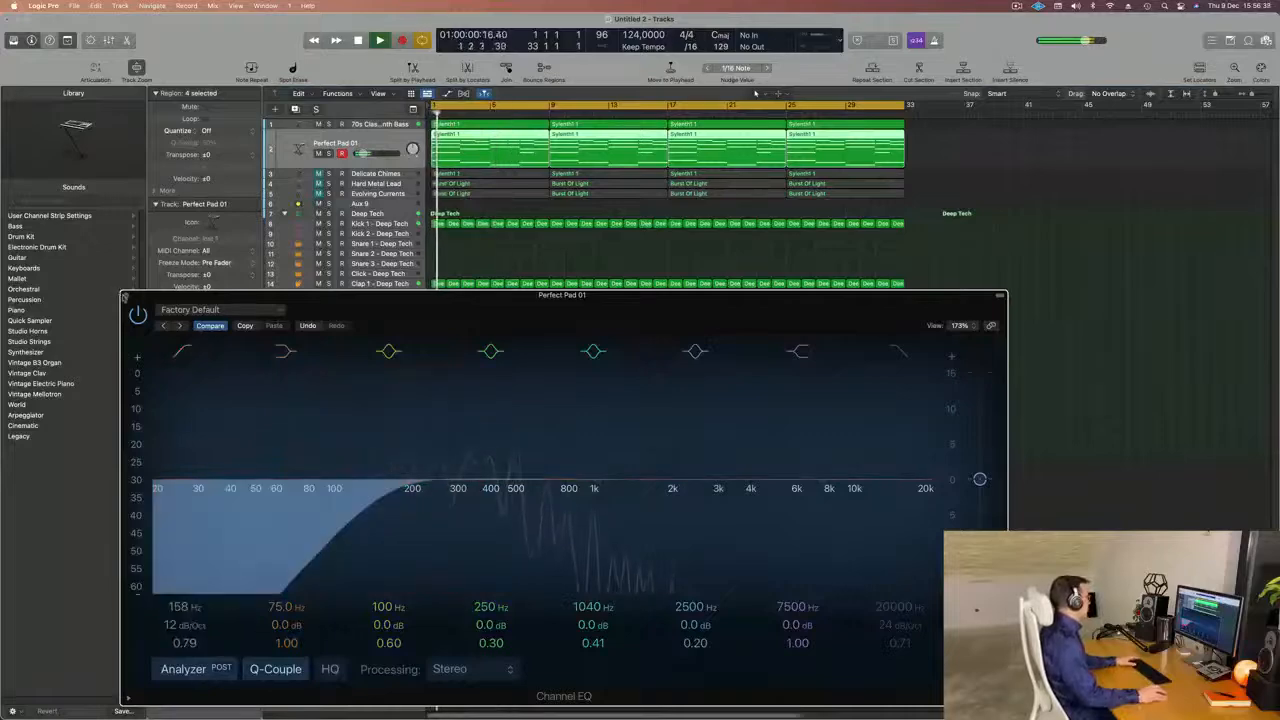
{"action": "left_click", "coordinate": [124, 297]}
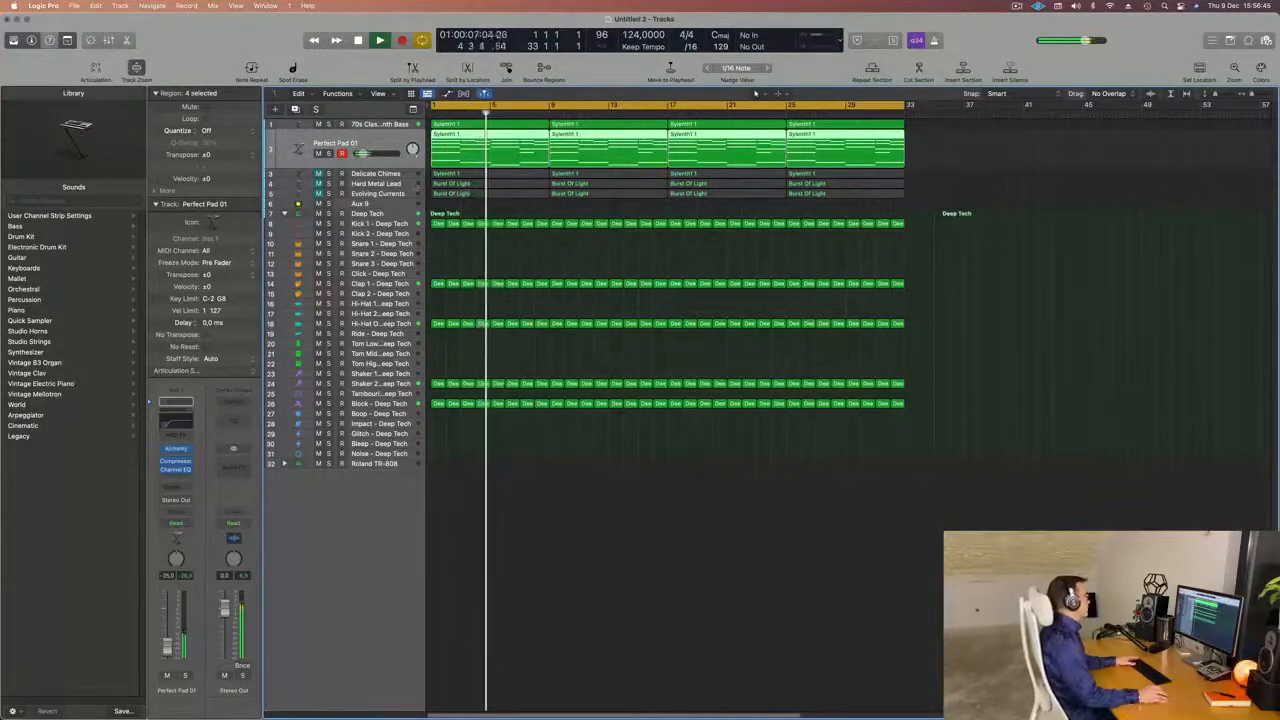
Unmute the Delicate Chimes track and bring its volume to about -19.5 dB against the playing groove.
{"action": "left_click", "coordinate": [395, 175]}
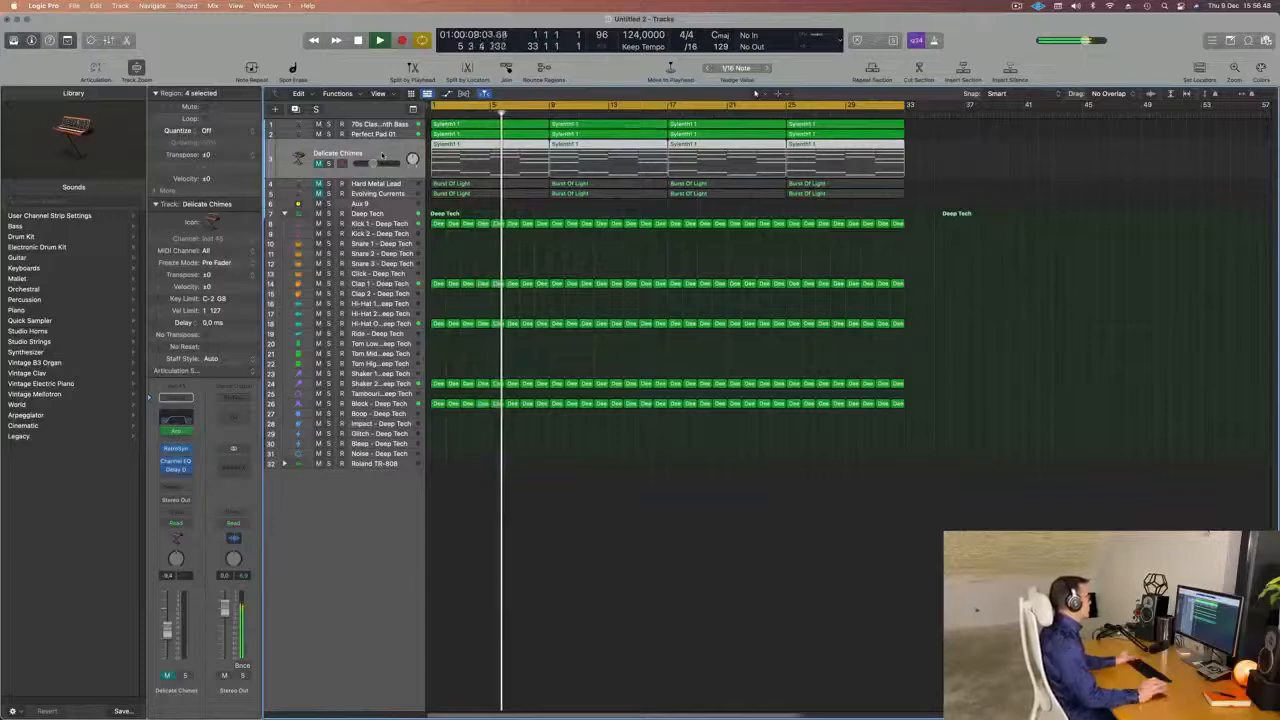
{"action": "key", "text": "space"}
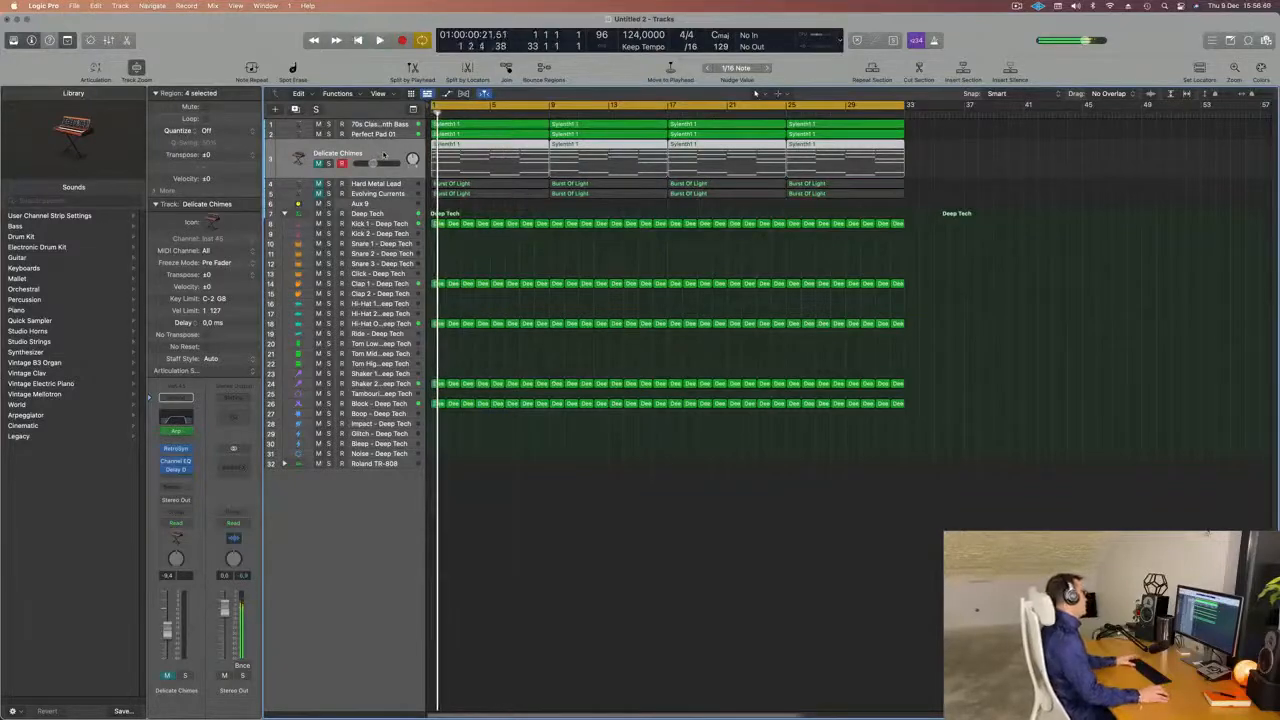
{"action": "key", "text": "space"}
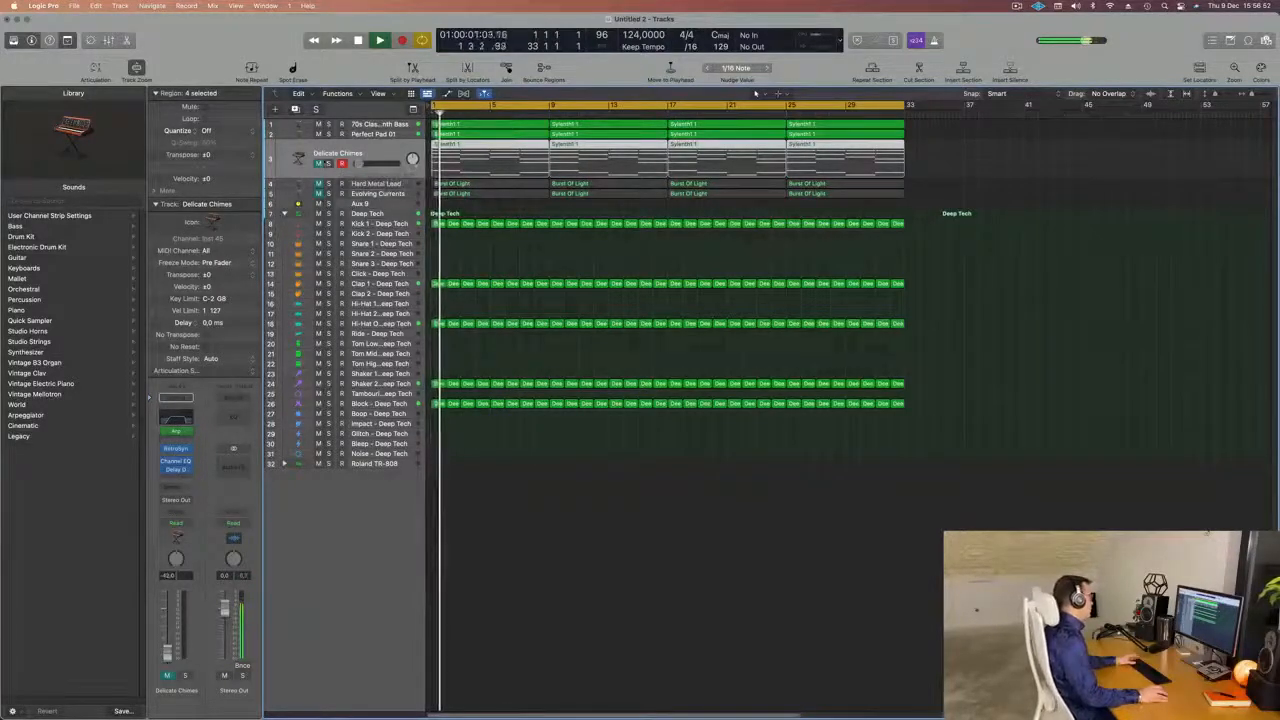
{"action": "left_click", "coordinate": [319, 163]}
{"action": "key", "text": "space"}
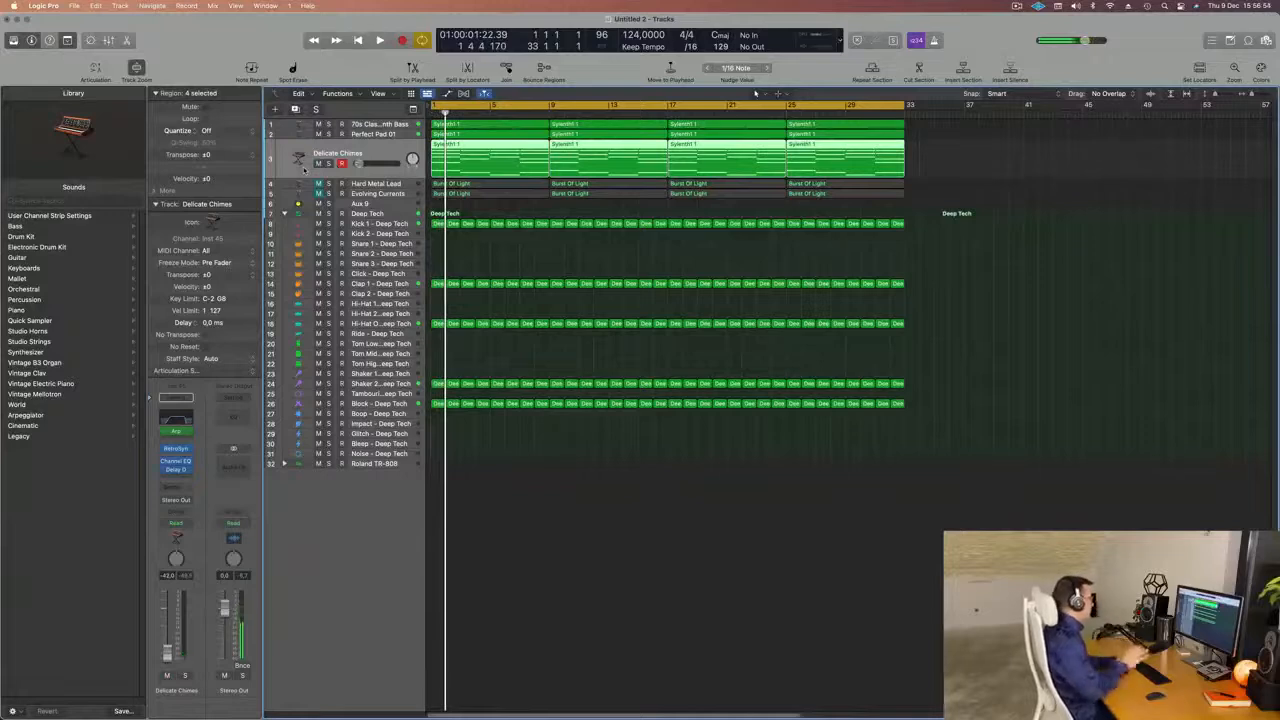
{"action": "key", "text": "space"}
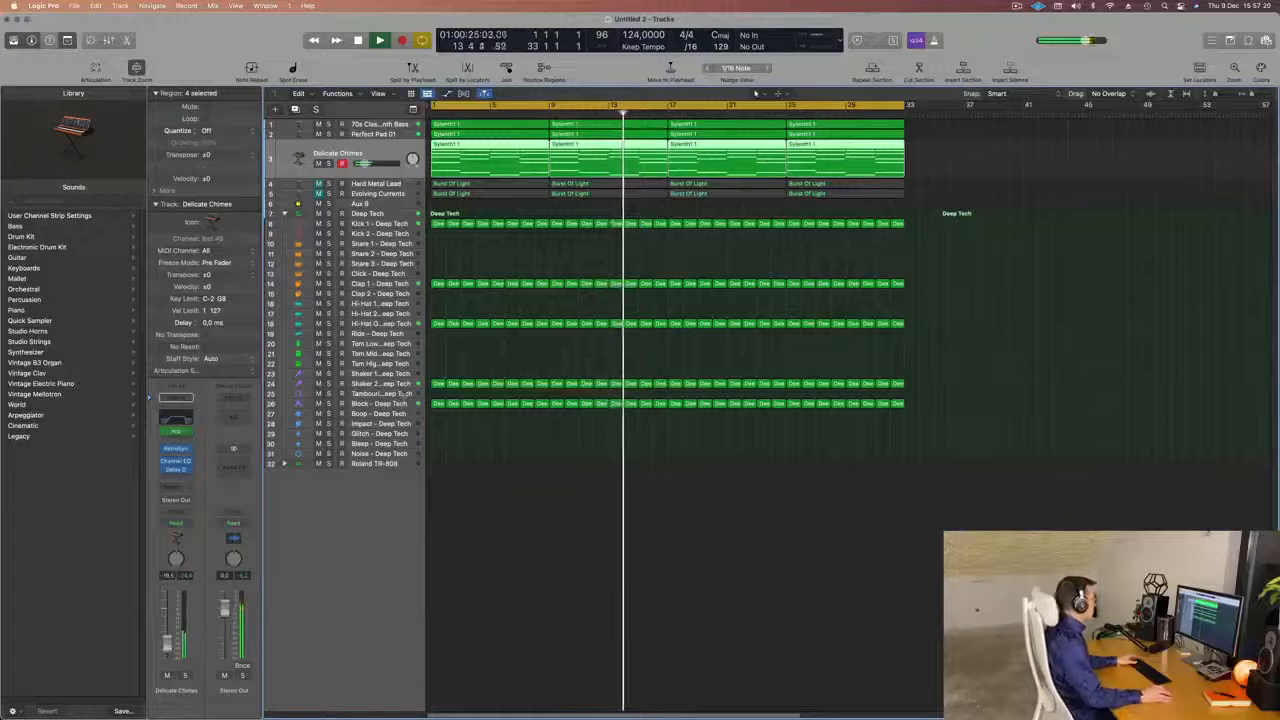
Lower the Block - Deep Tech track volume to about -26 dB.
{"action": "left_click", "coordinate": [402, 412]}
{"action": "left_click", "coordinate": [391, 376]}
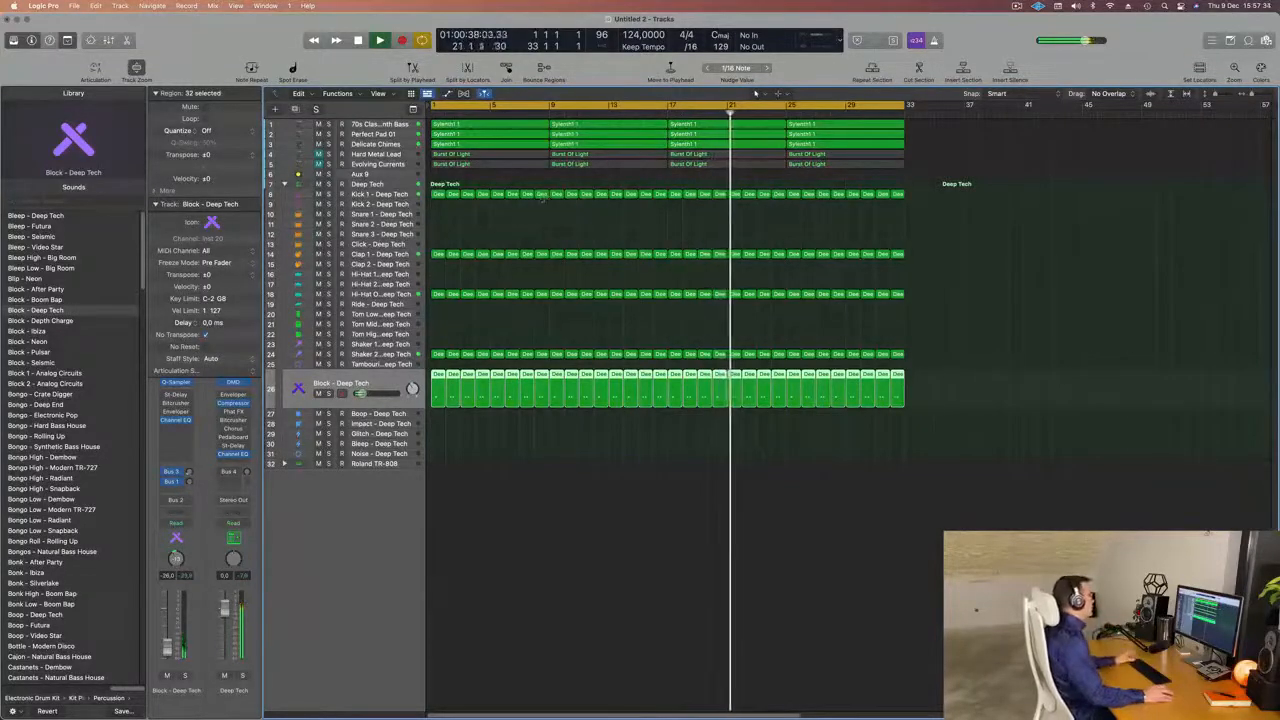
Solo Delicate Chimes briefly, compare its Channel EQ with and without the high cut, and set that filter to 3780 Hz with a Q of 0.60.
{"action": "left_click", "coordinate": [397, 146]}
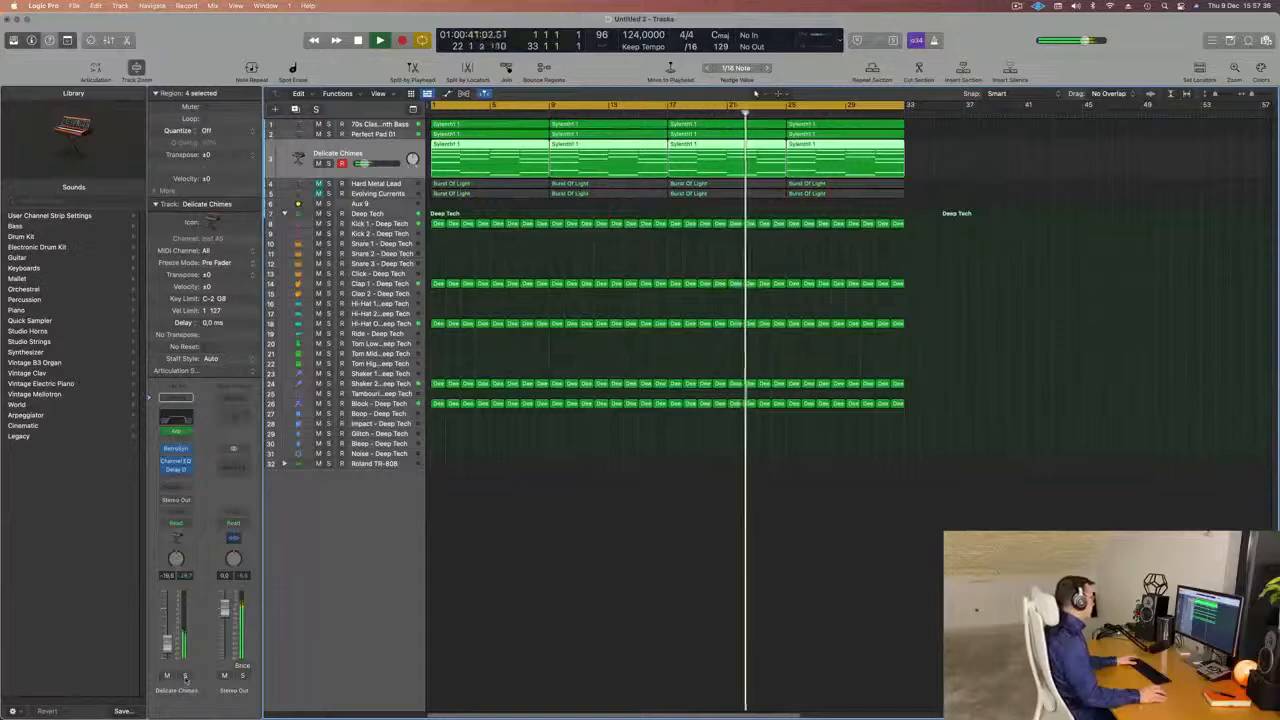
{"action": "left_click", "coordinate": [185, 677]}
{"action": "key", "text": "s"}
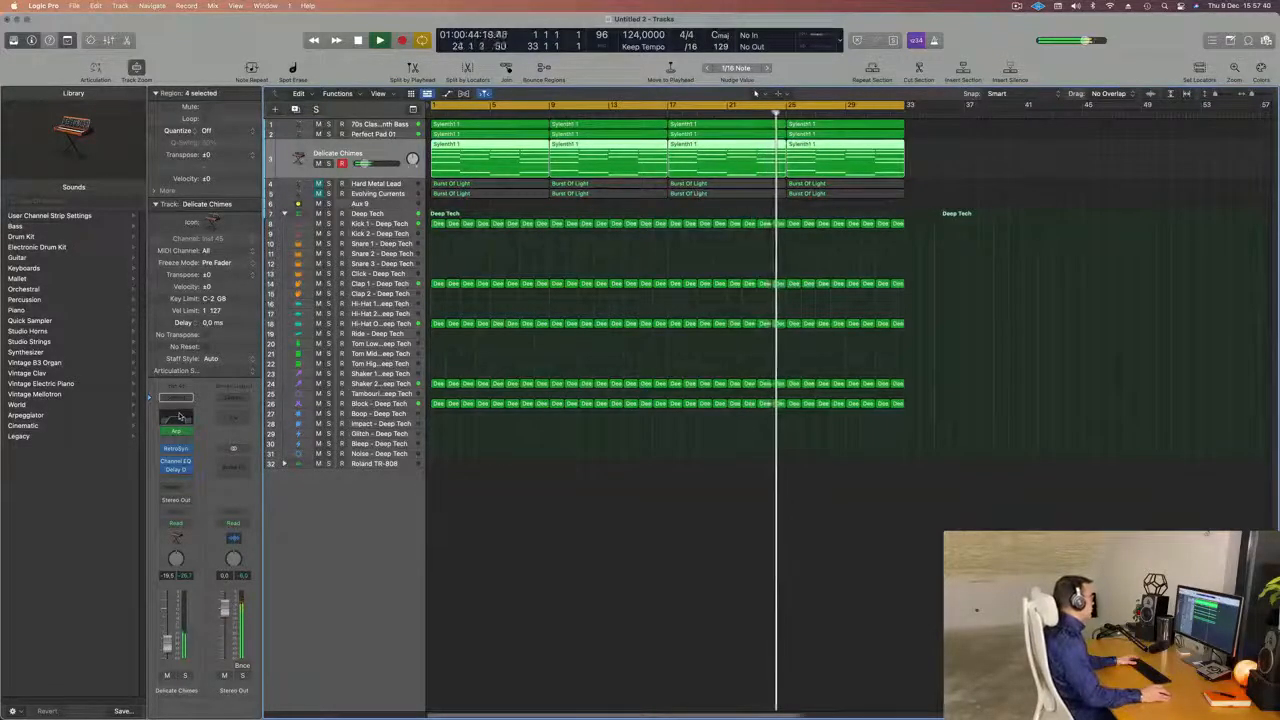
{"action": "left_click", "coordinate": [177, 417]}
{"action": "left_click", "coordinate": [1084, 189]}
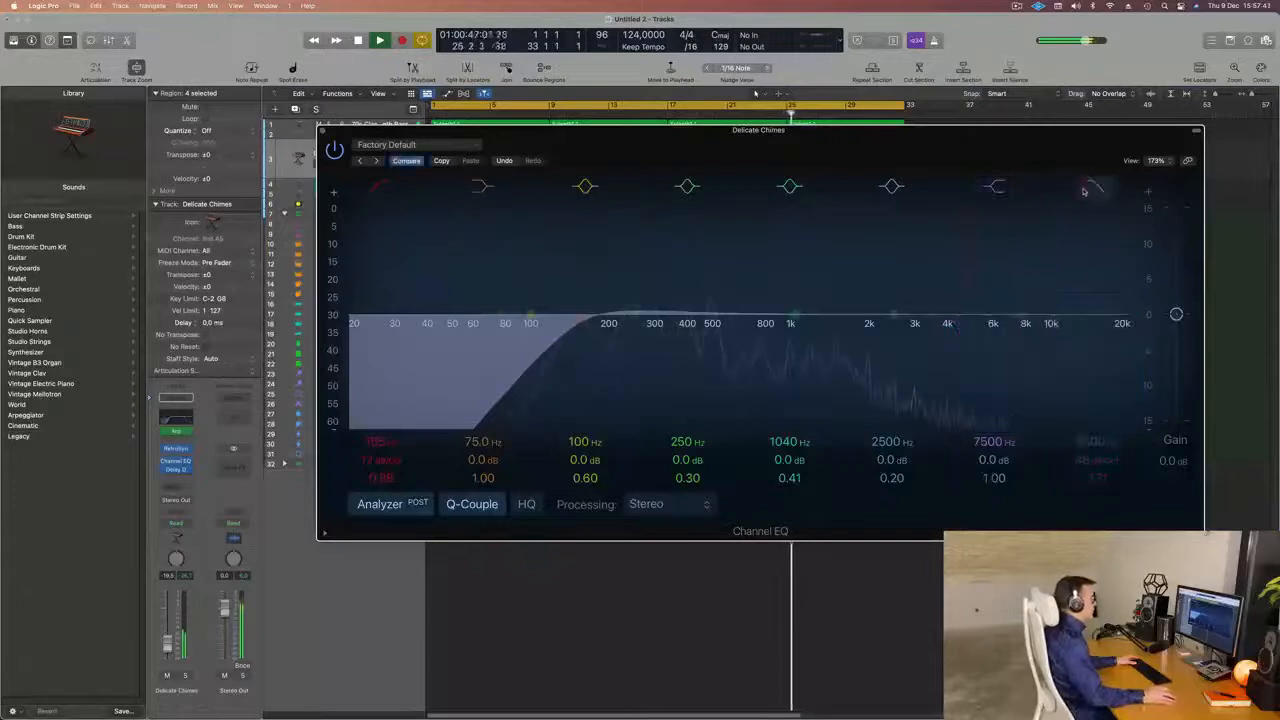
{"action": "left_click", "coordinate": [1084, 190]}
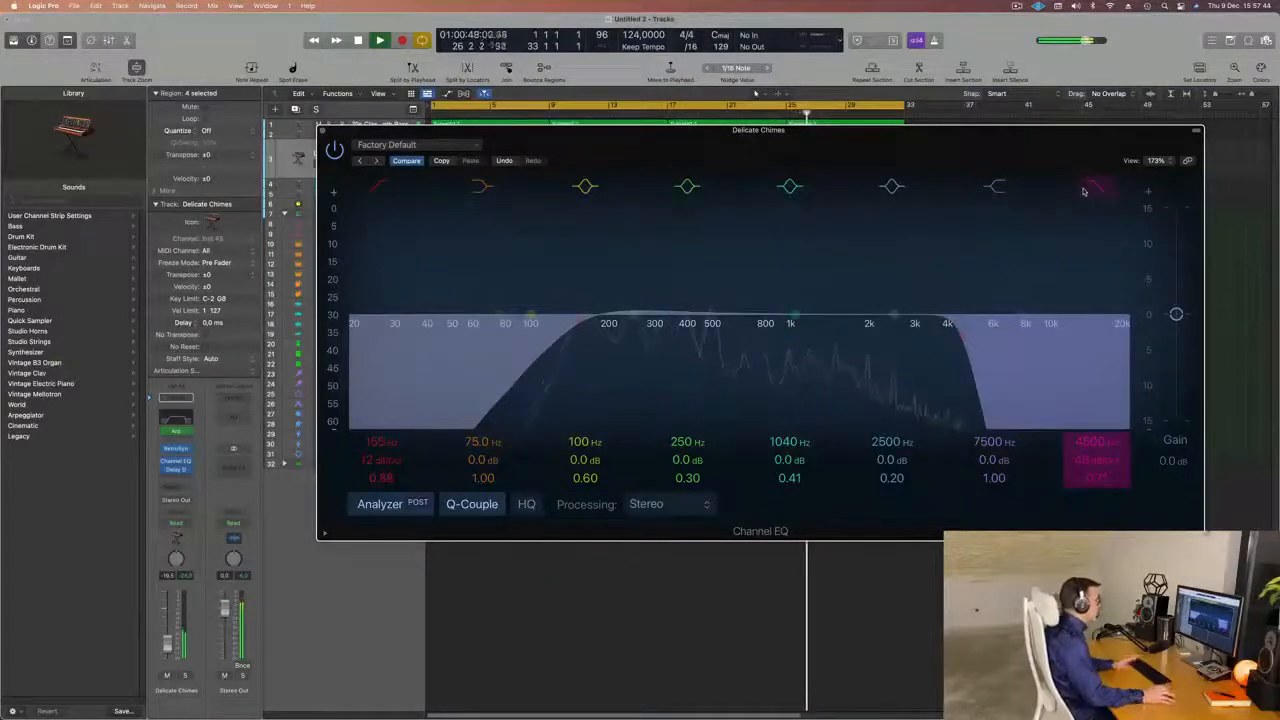
{"action": "left_click_drag", "start_coordinate": [950, 336], "coordinate": [937, 336]}
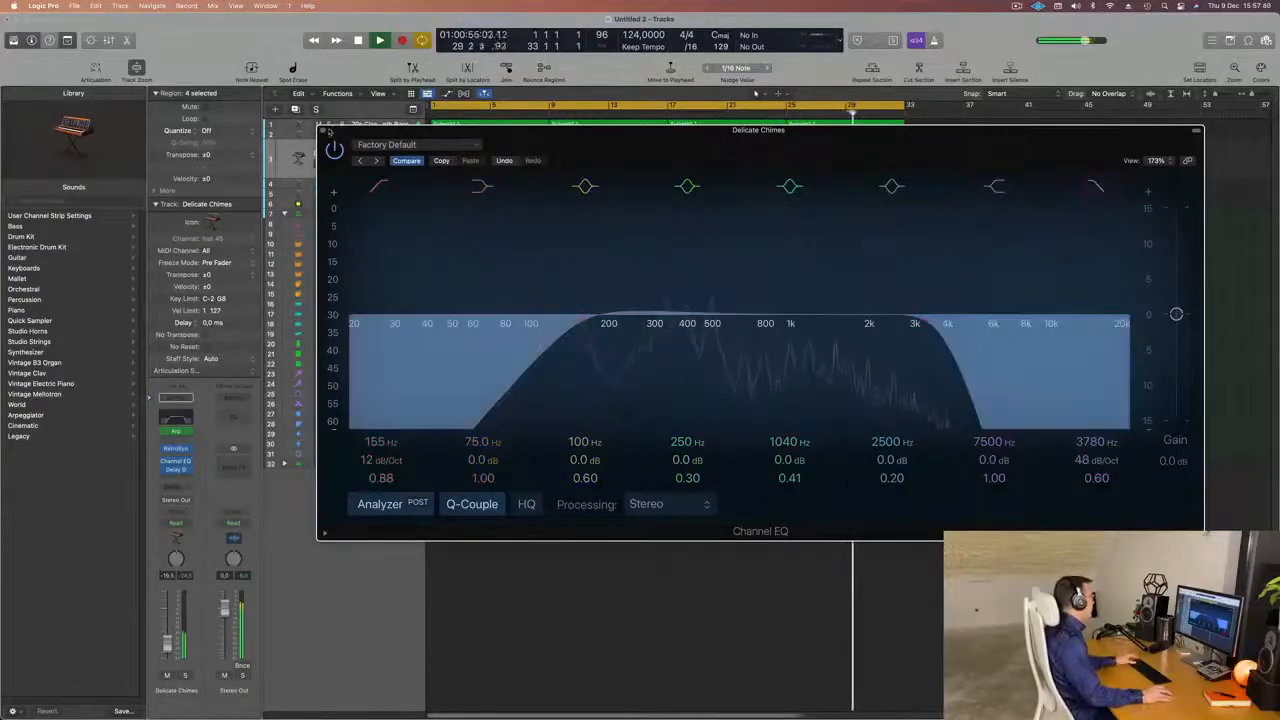
{"action": "left_click", "coordinate": [322, 131]}
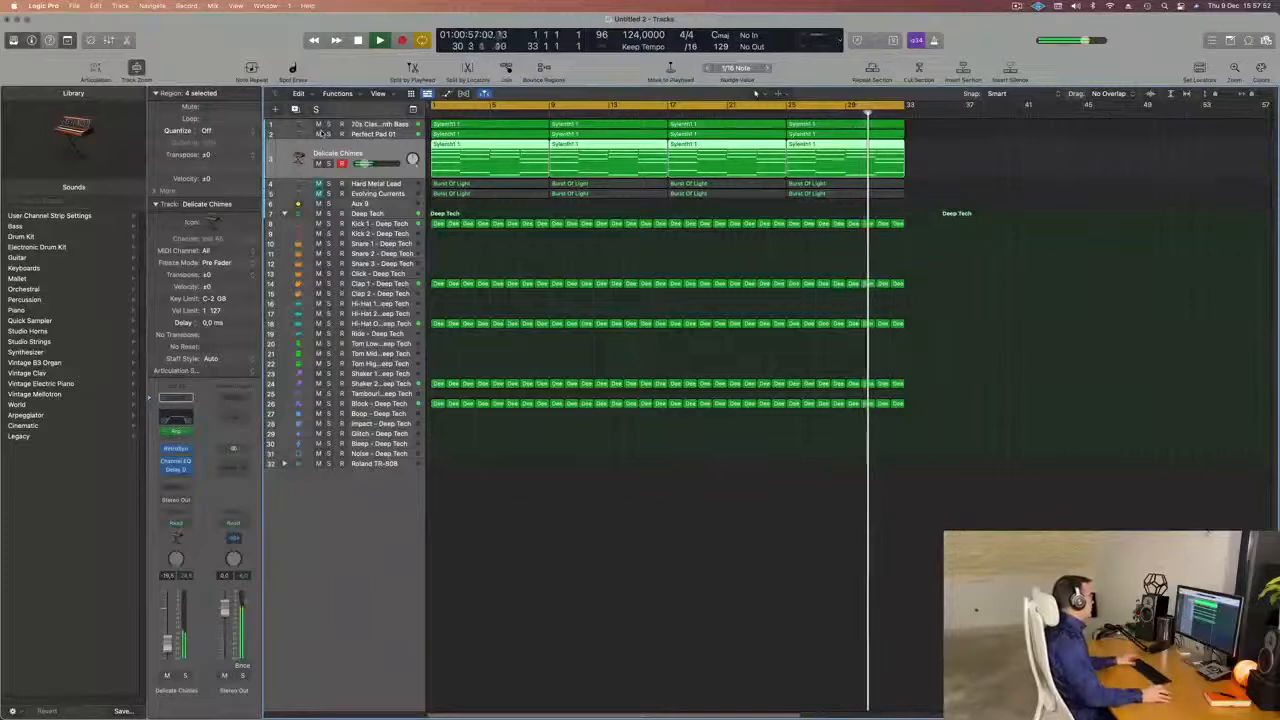
Unmute Hard Metal Lead and Evolving Currents and lower the volume of their Aux 9 bus to about -43 dB.
{"action": "left_click", "coordinate": [320, 203]}
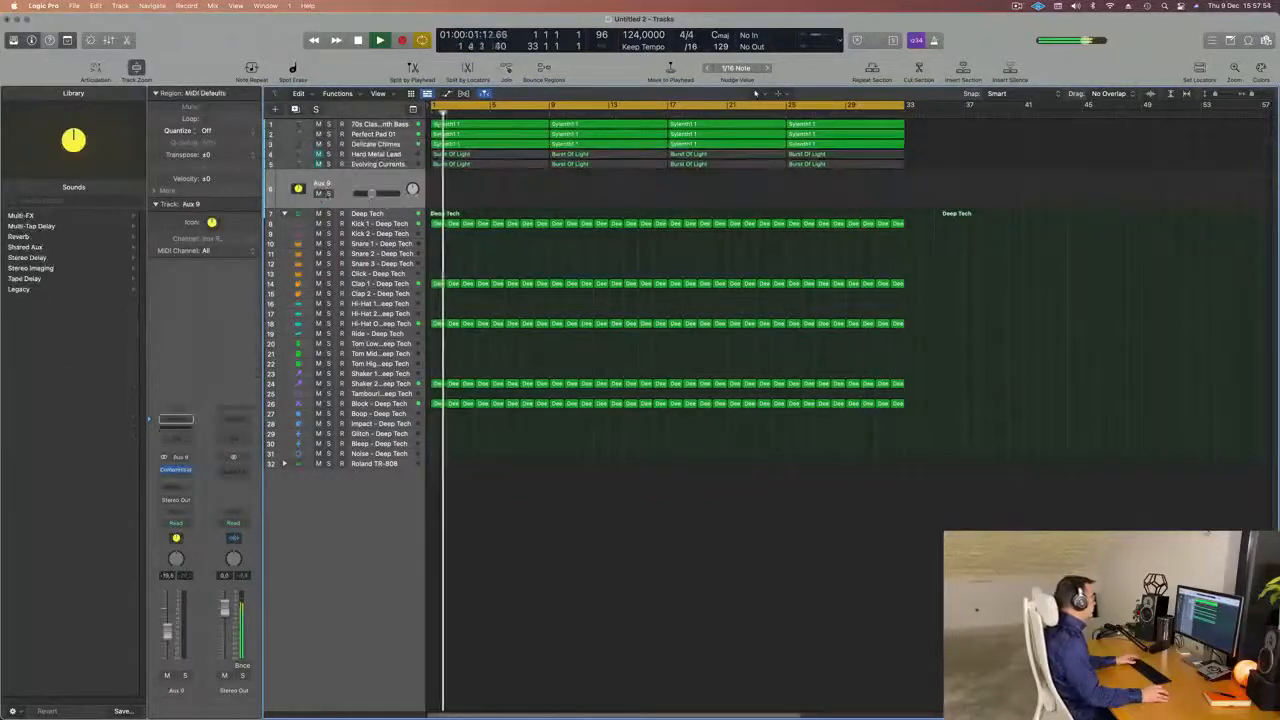
{"action": "left_click", "coordinate": [319, 193]}
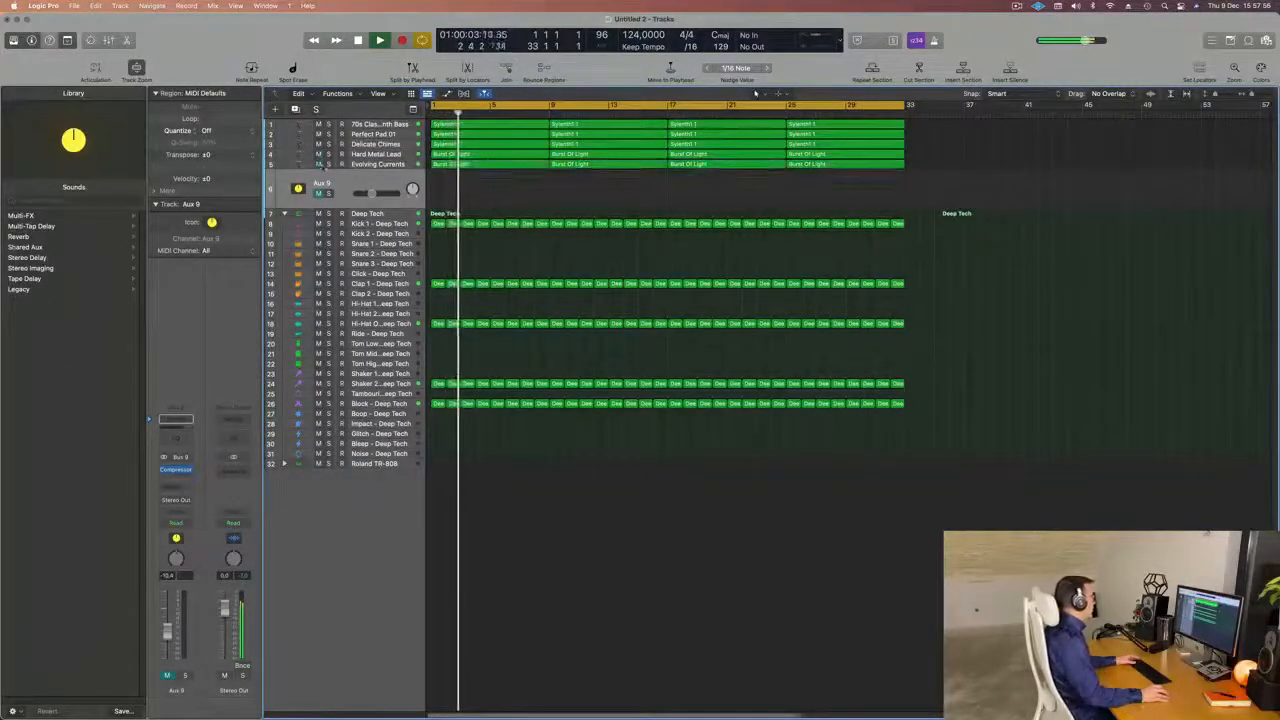
{"action": "left_click_drag", "start_coordinate": [372, 193], "coordinate": [357, 191]}
{"action": "key", "text": "space"}
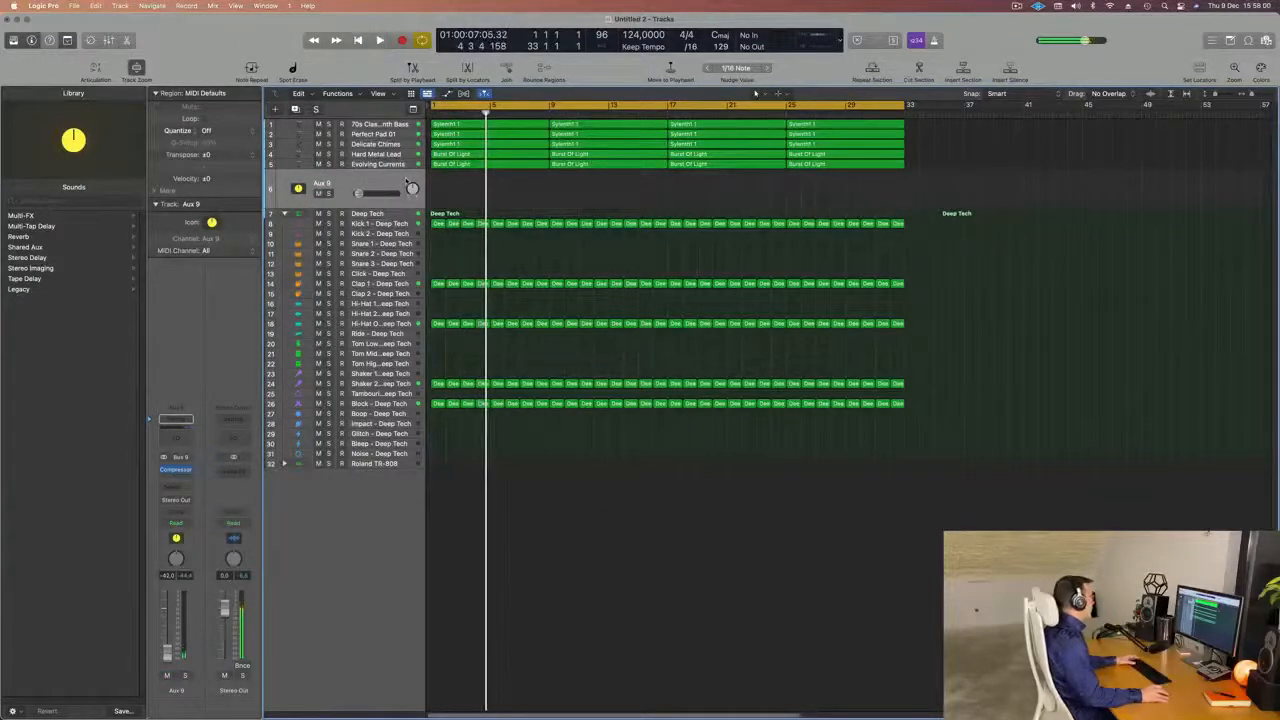
Turn the Bus 8 sends fully down on Hard Metal Lead and Evolving Currents, and pull the Aux 9 volume all the way down.
{"action": "left_click", "coordinate": [398, 153]}
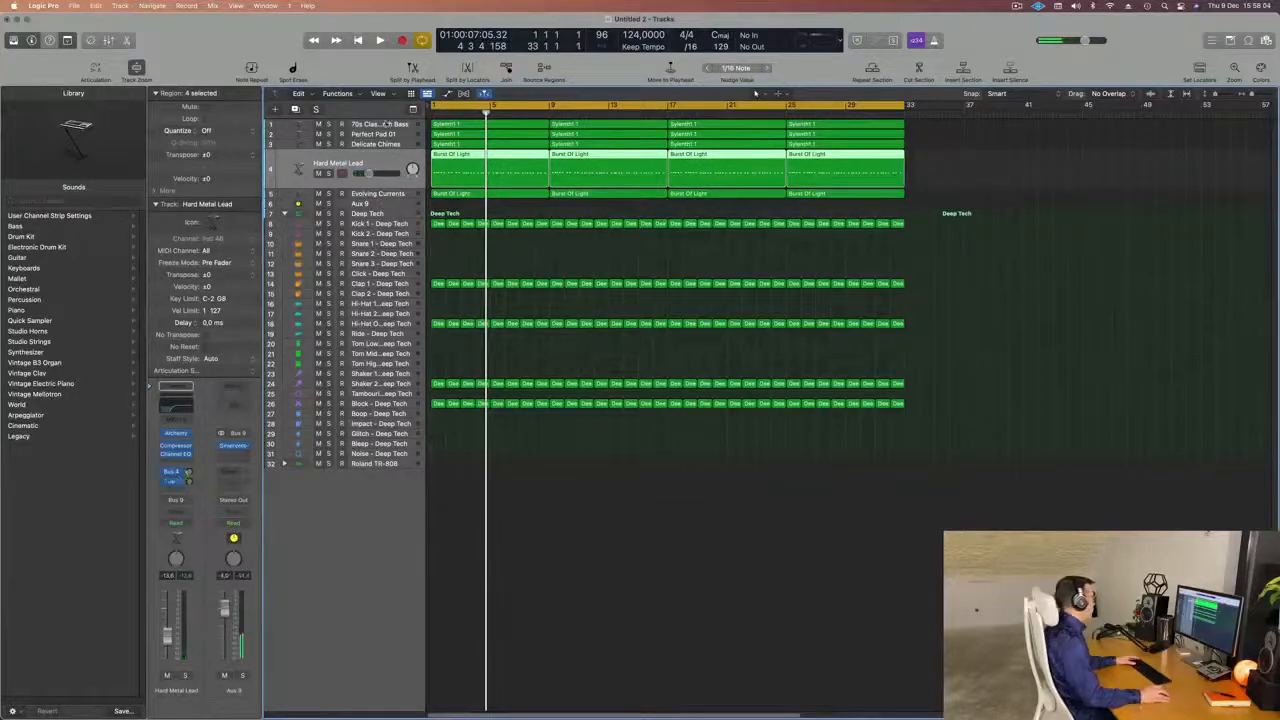
{"action": "left_click", "coordinate": [396, 193]}
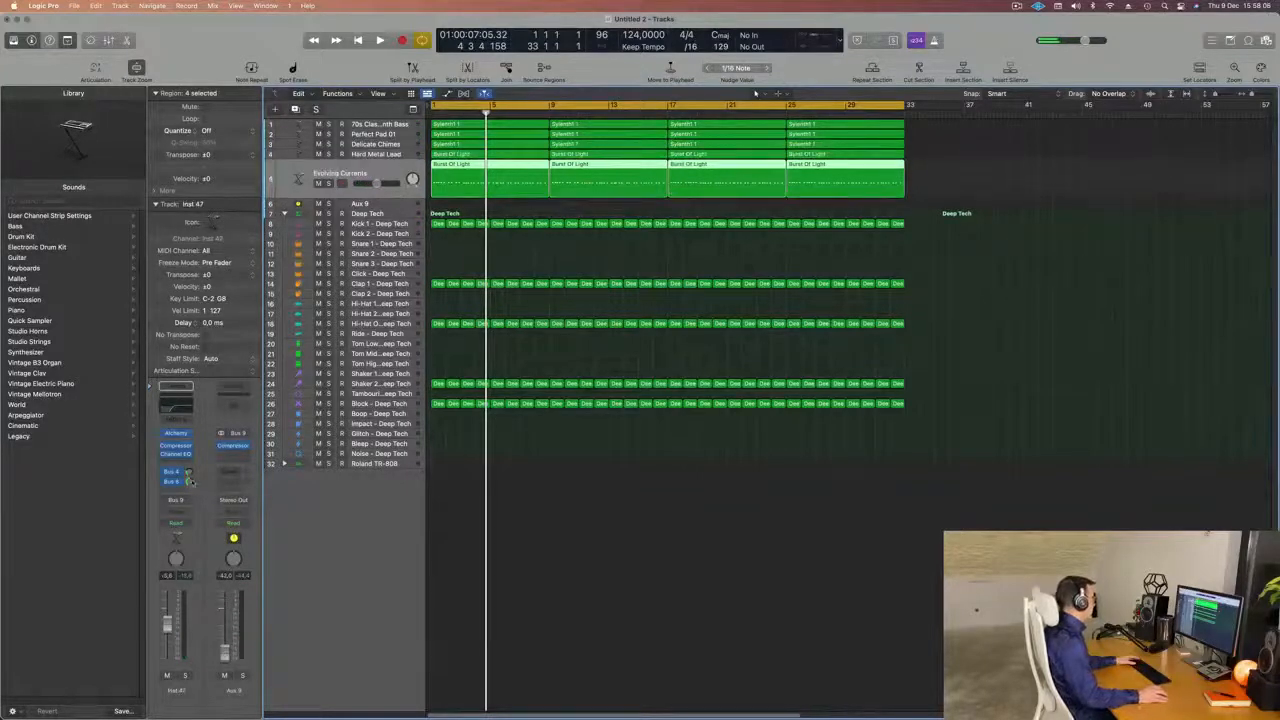
{"action": "key", "text": "Return"}
{"action": "key", "text": "space"}
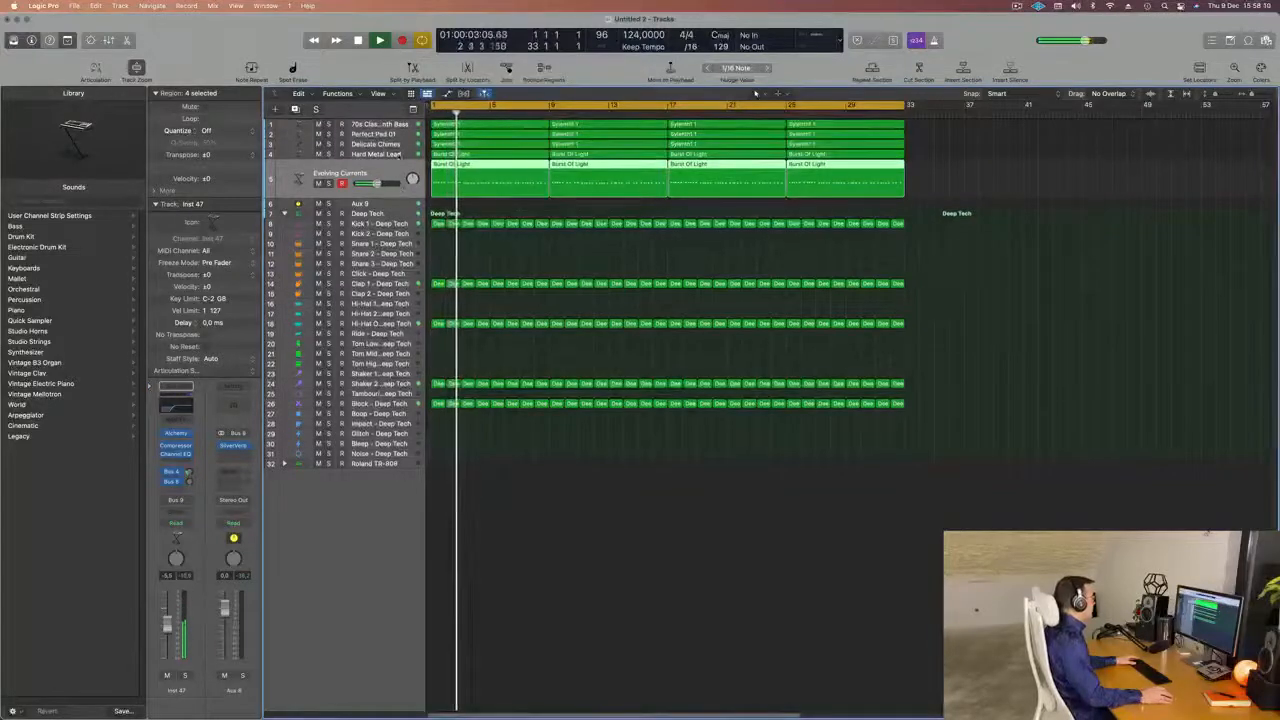
{"action": "key", "text": "Up"}
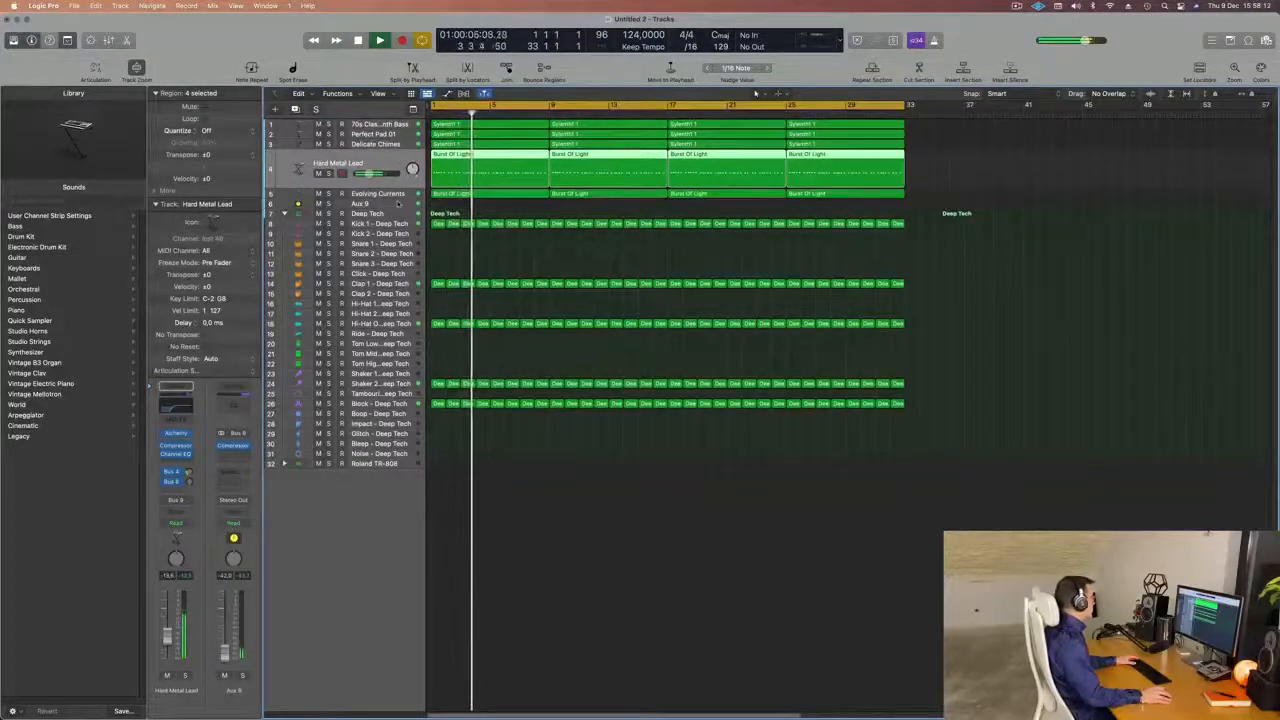
{"action": "key", "text": "Down"}
{"action": "key", "text": "Down"}
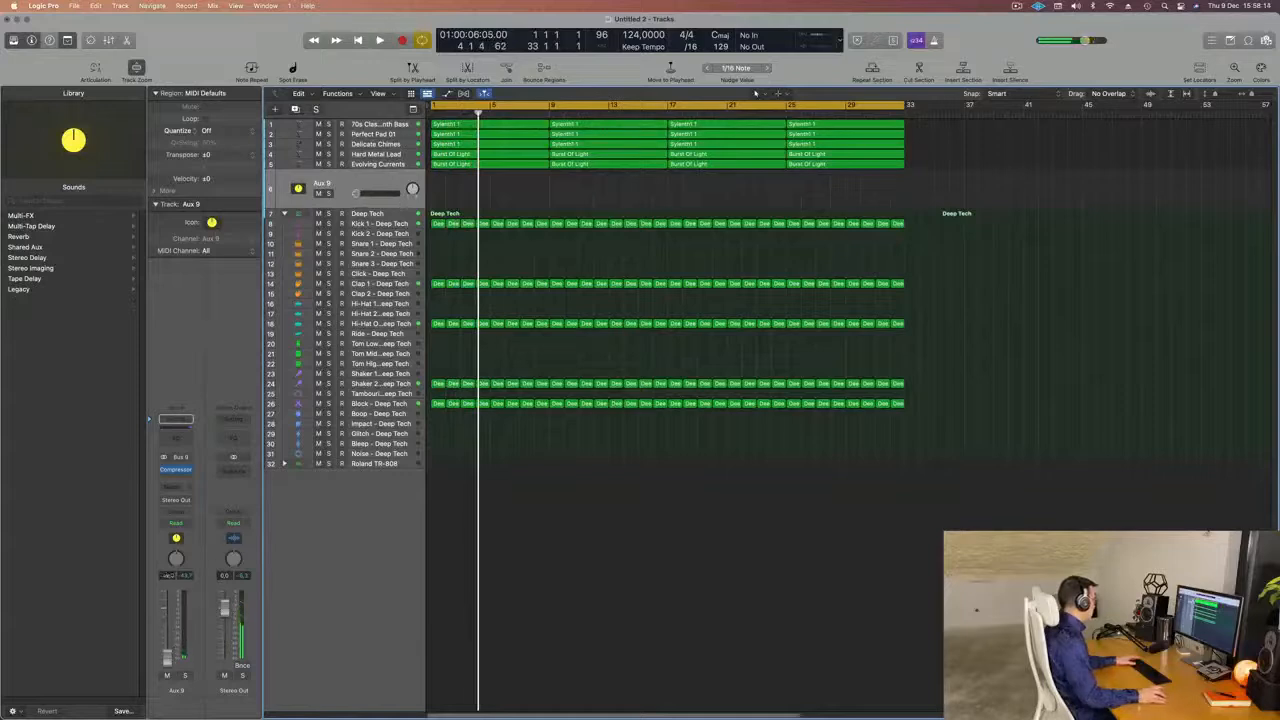
{"action": "key", "text": "Return"}
{"action": "key", "text": "space"}
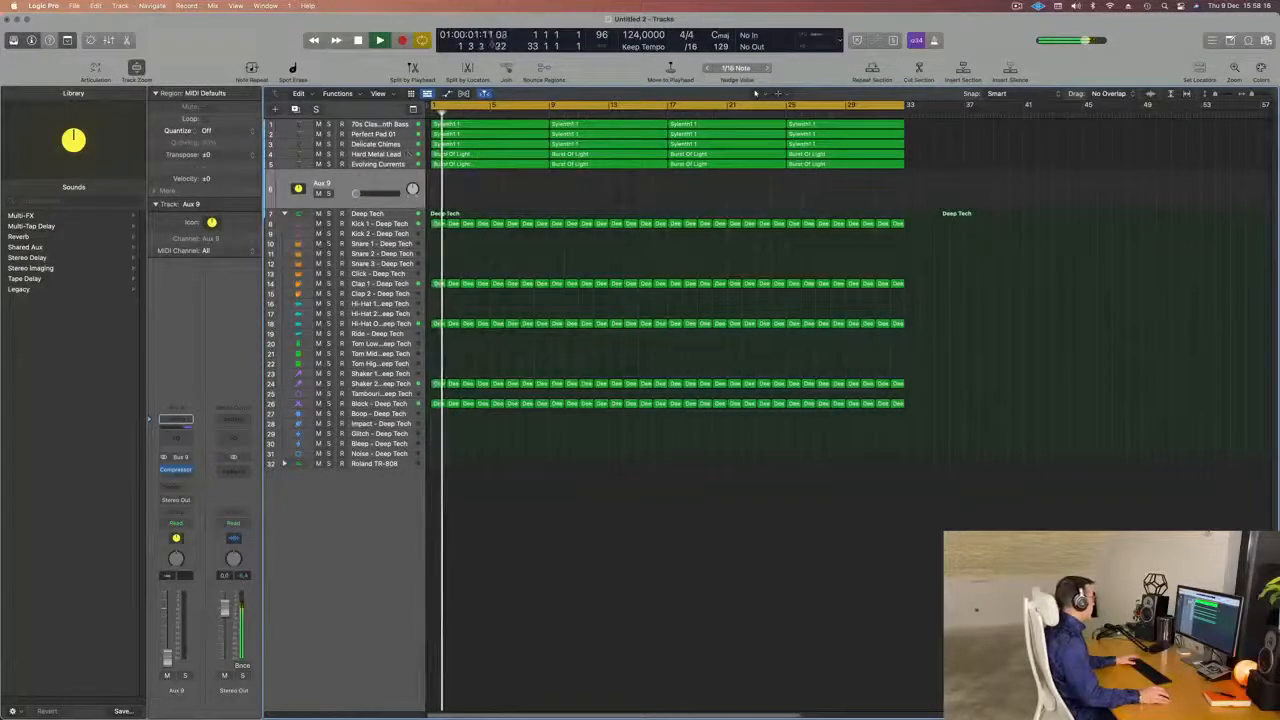
Turn the Bus 4 sends fully down on Hard Metal Lead and Evolving Currents.
{"action": "key", "text": "Up"}
{"action": "key", "text": "Up"}
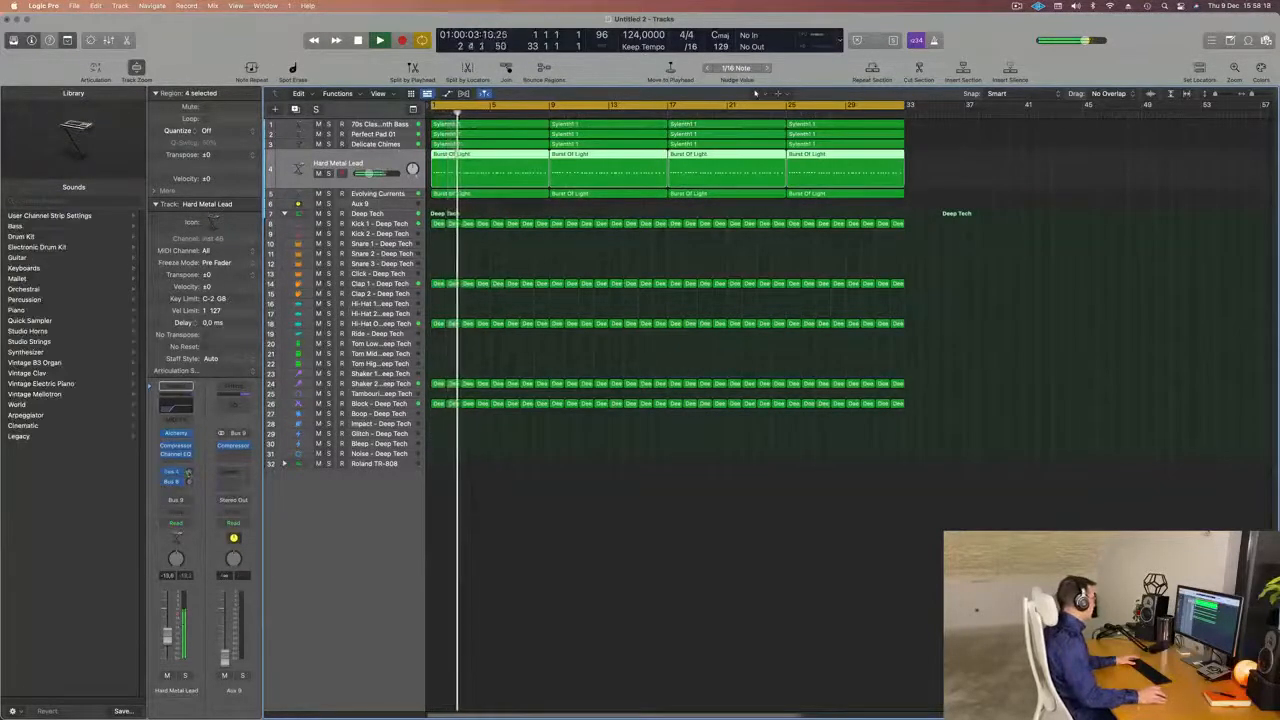
{"action": "key", "text": "Down"}
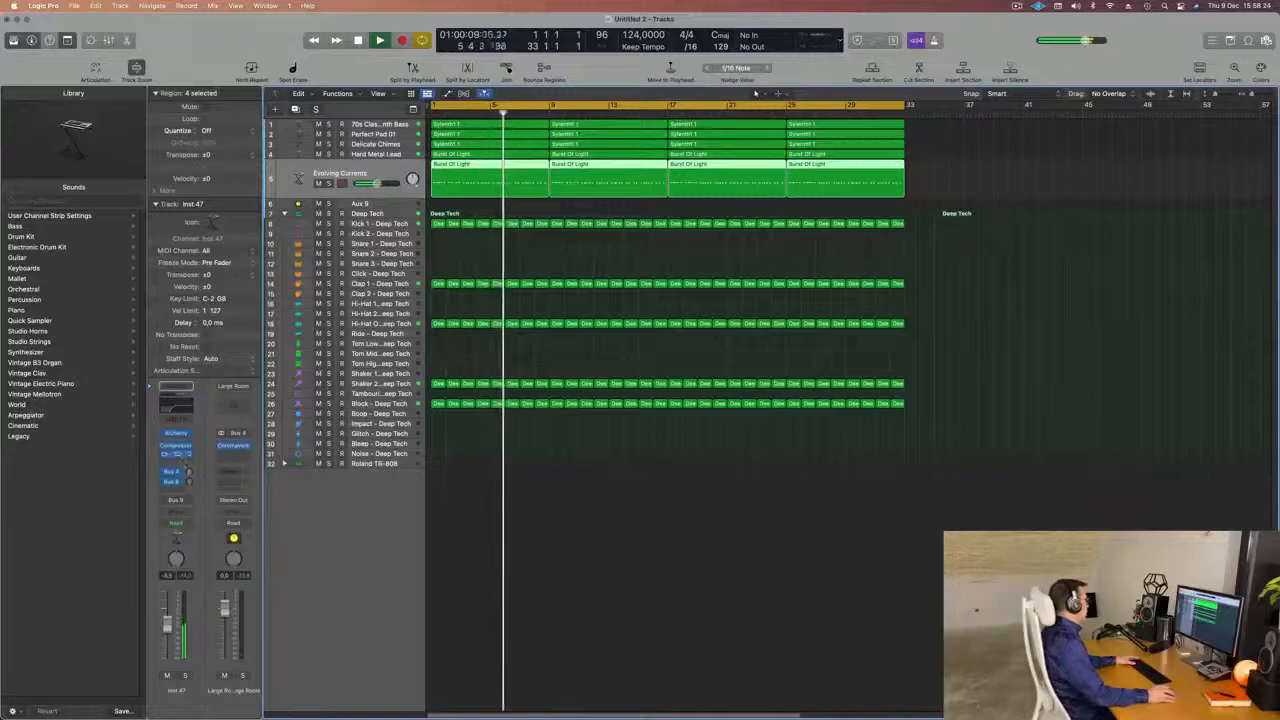
Bring the Aux 9 volume up to about -14.6 dB against the groove, playing from the start.
{"action": "key", "text": "Return"}
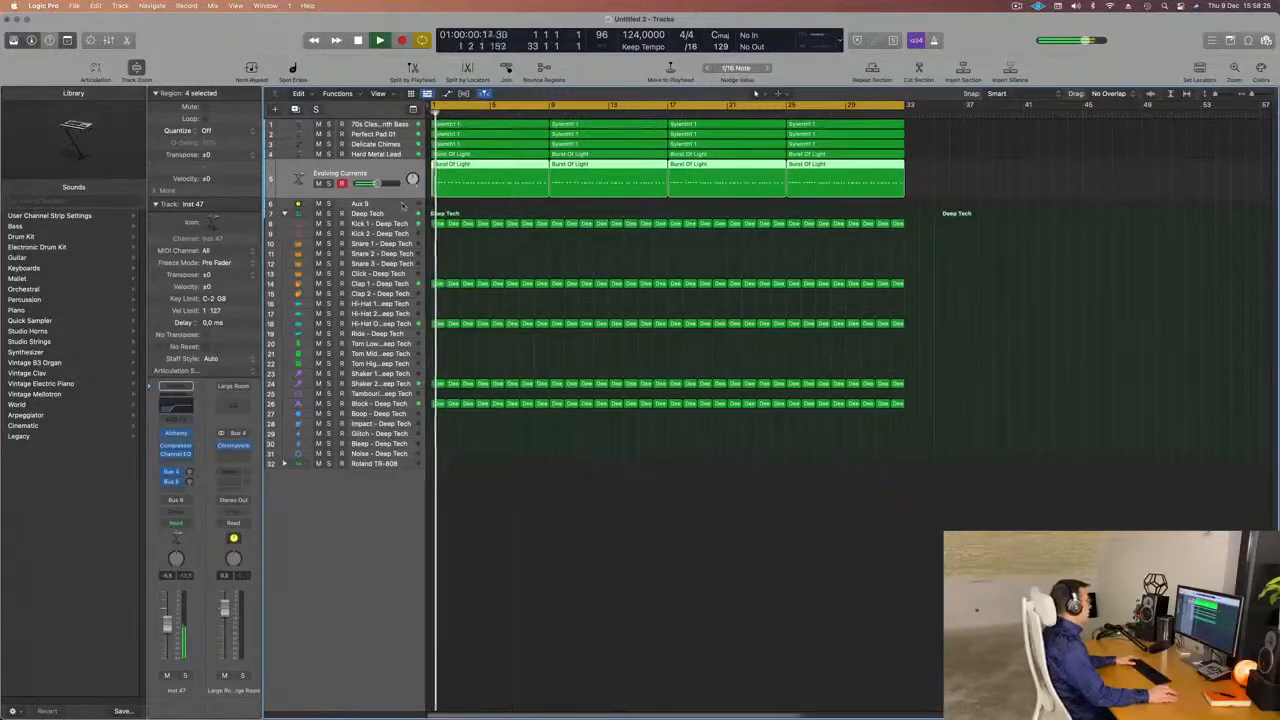
{"action": "left_click", "coordinate": [403, 205]}
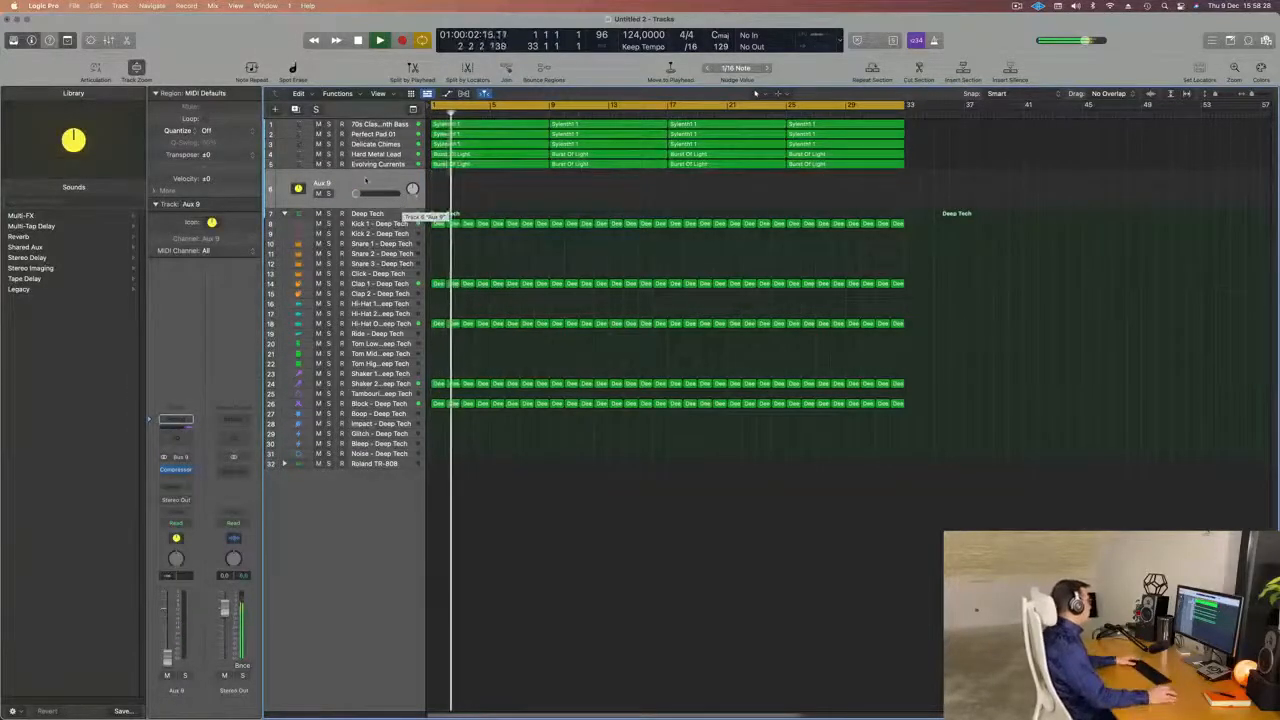
{"action": "key", "text": "Return"}
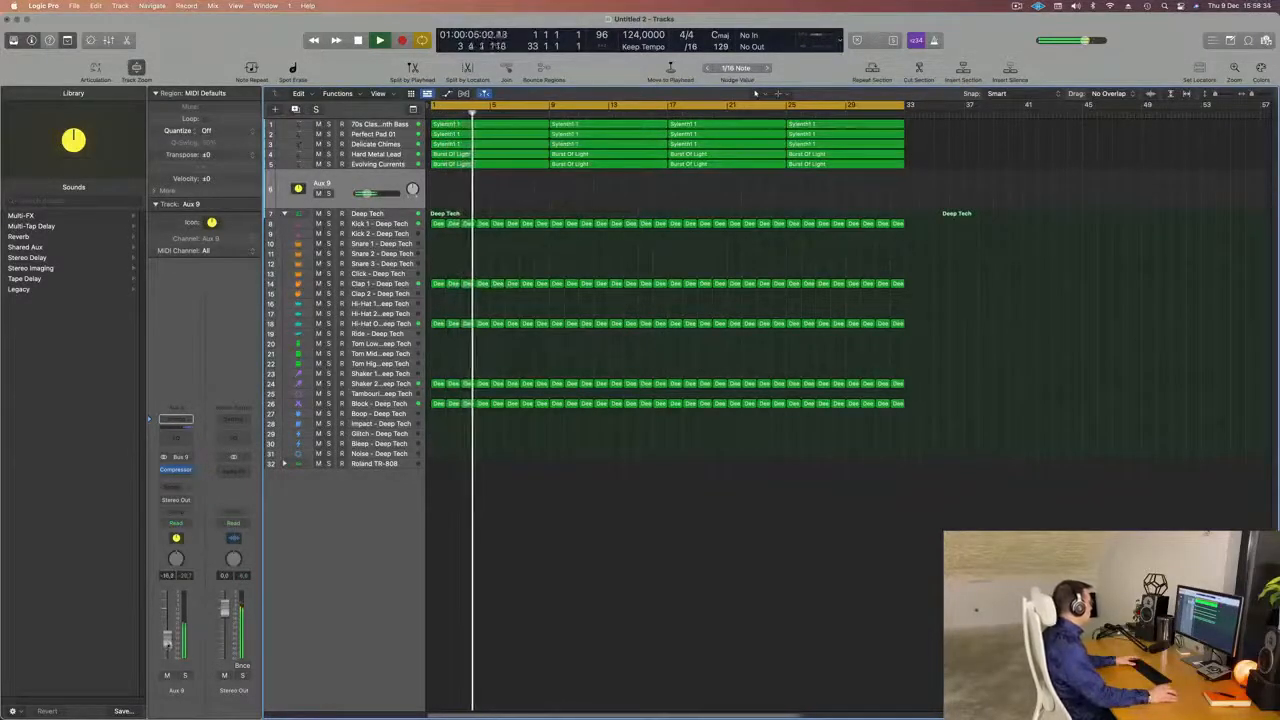
Try adding a send to Bus 9 on the Aux 9 channel and play from the start.
{"action": "left_click", "coordinate": [175, 491]}
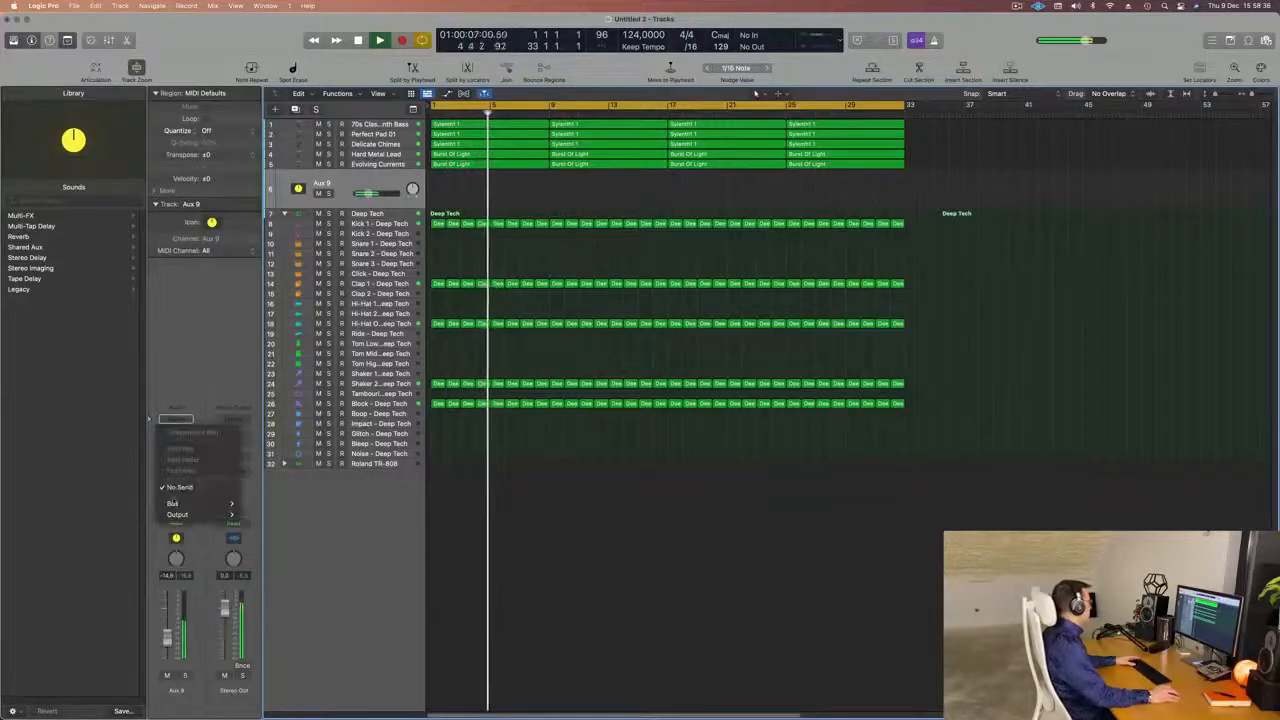
{"action": "mouse_move", "coordinate": [178, 503]}
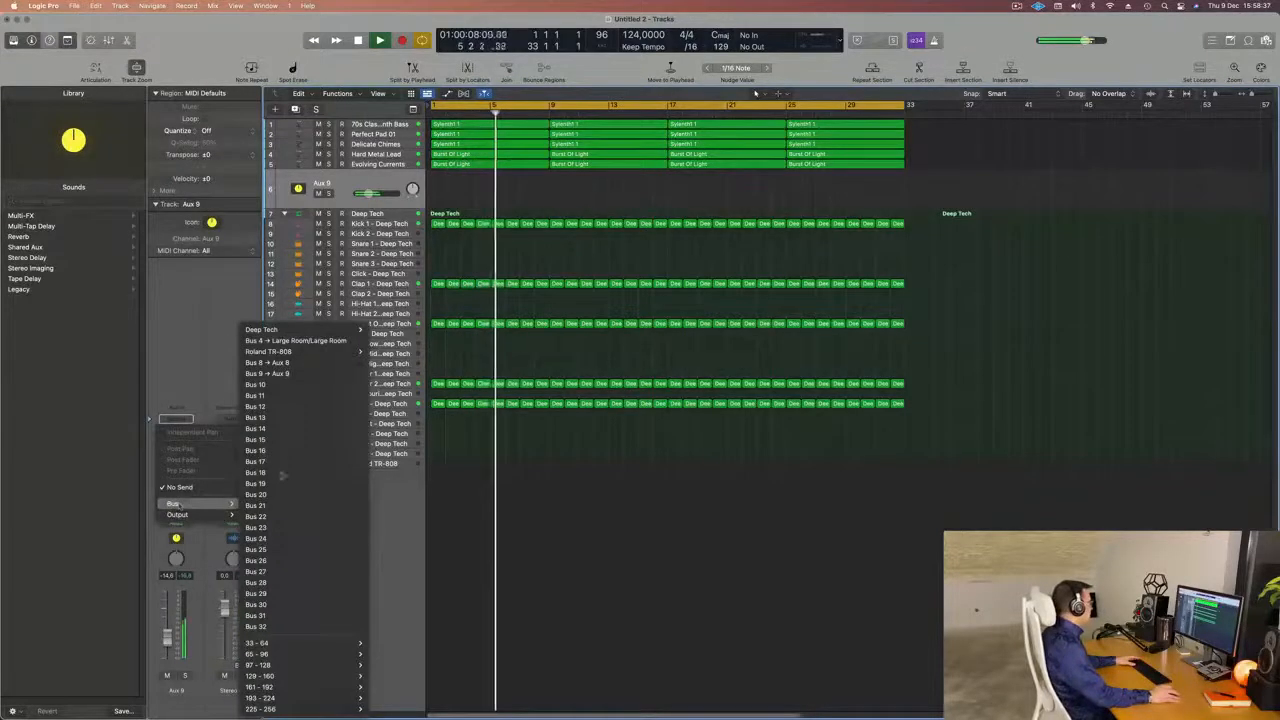
{"action": "left_click", "coordinate": [302, 374]}
{"action": "key", "text": "Return"}
{"action": "key", "text": "space"}
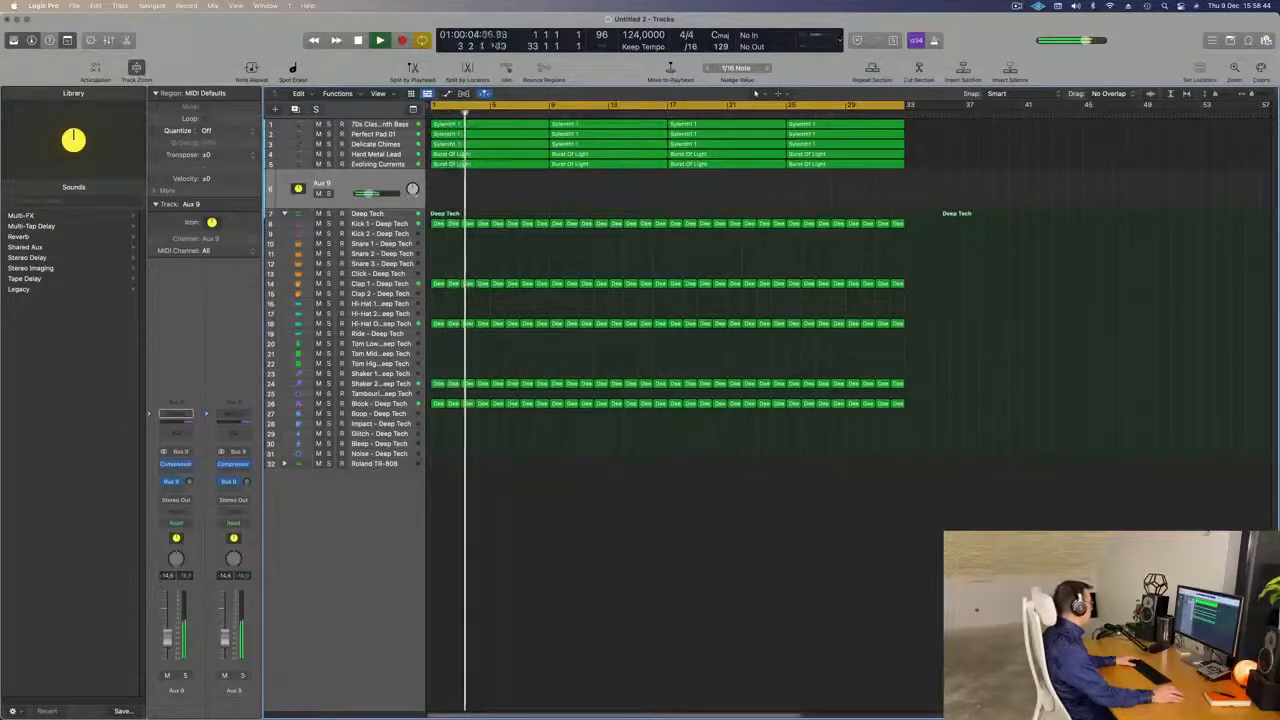
Reroute the Aux 9 send to Bus 8 with a raised send level, and set the Aux 9 volume to about -12.8 dB.
{"action": "left_click", "coordinate": [176, 483]}
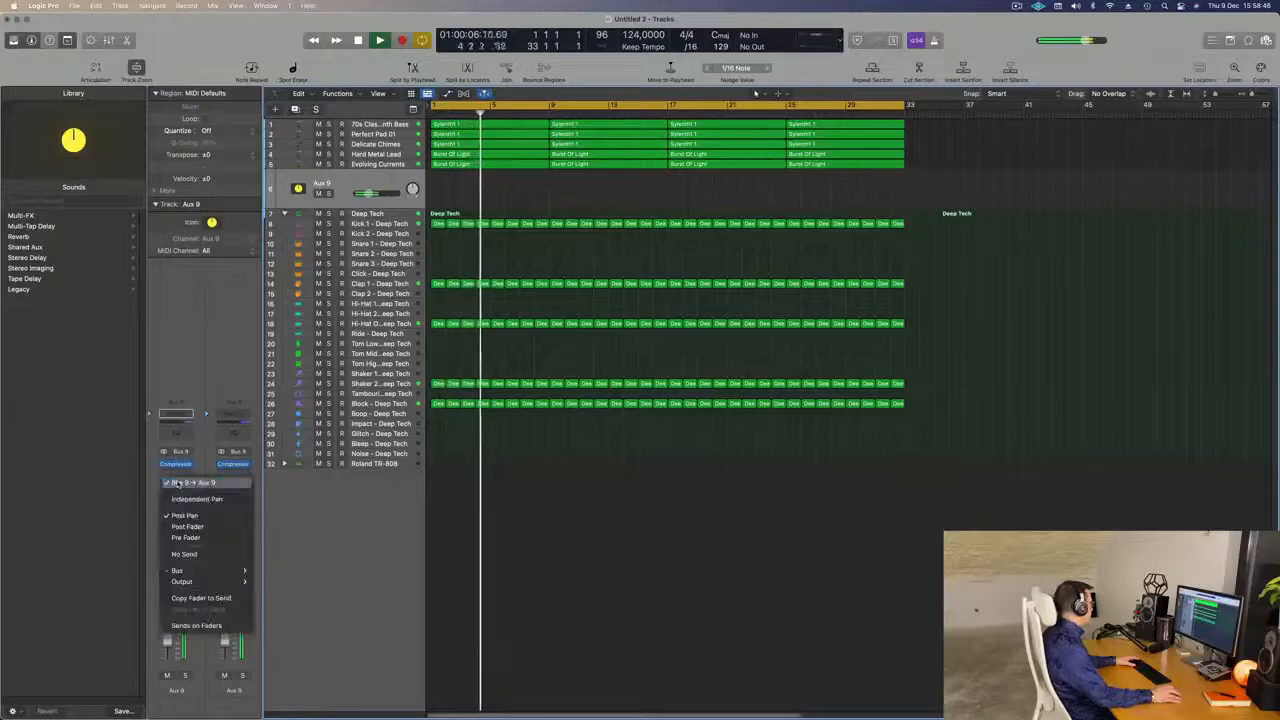
{"action": "mouse_move", "coordinate": [180, 570]}
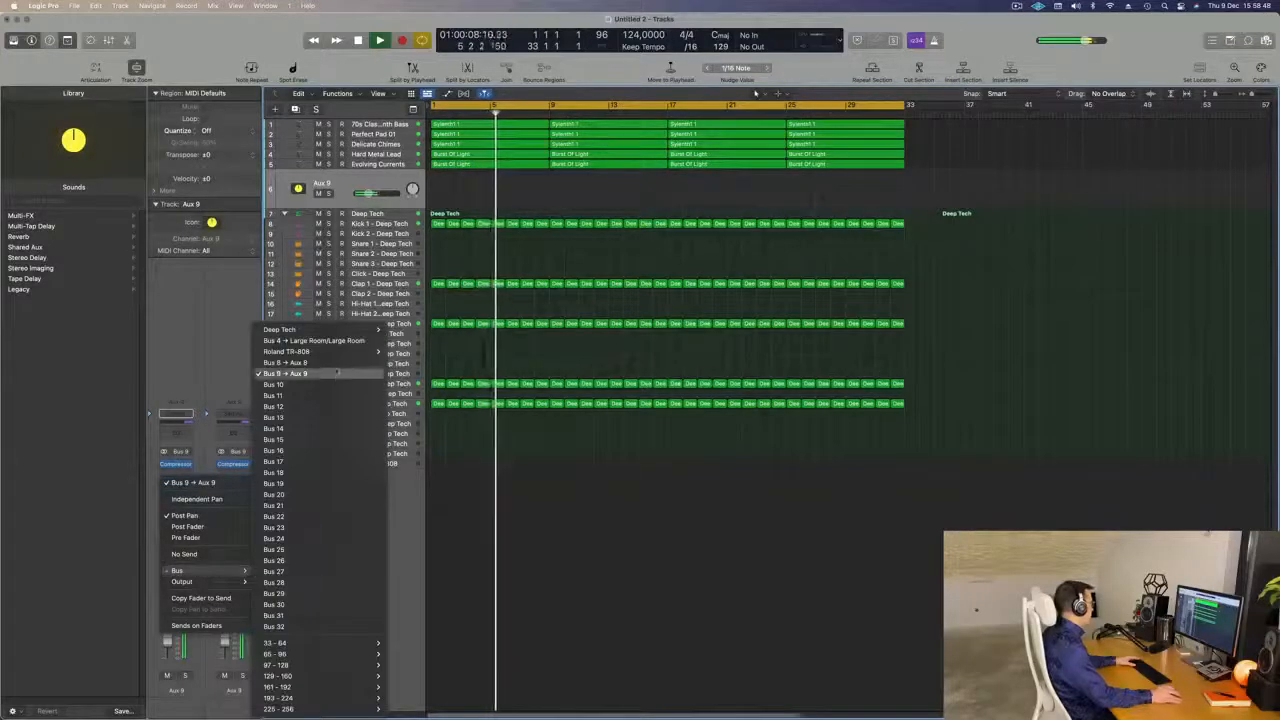
{"action": "left_click", "coordinate": [334, 364]}
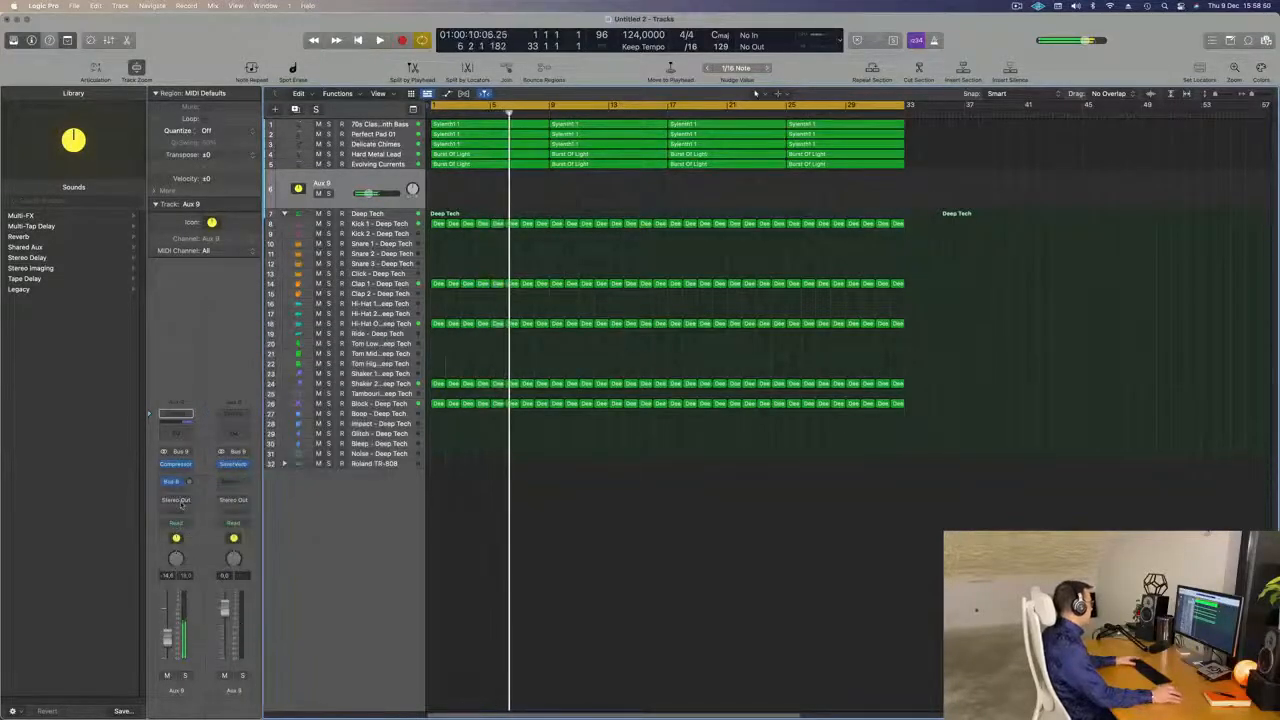
{"action": "key", "text": "Return"}
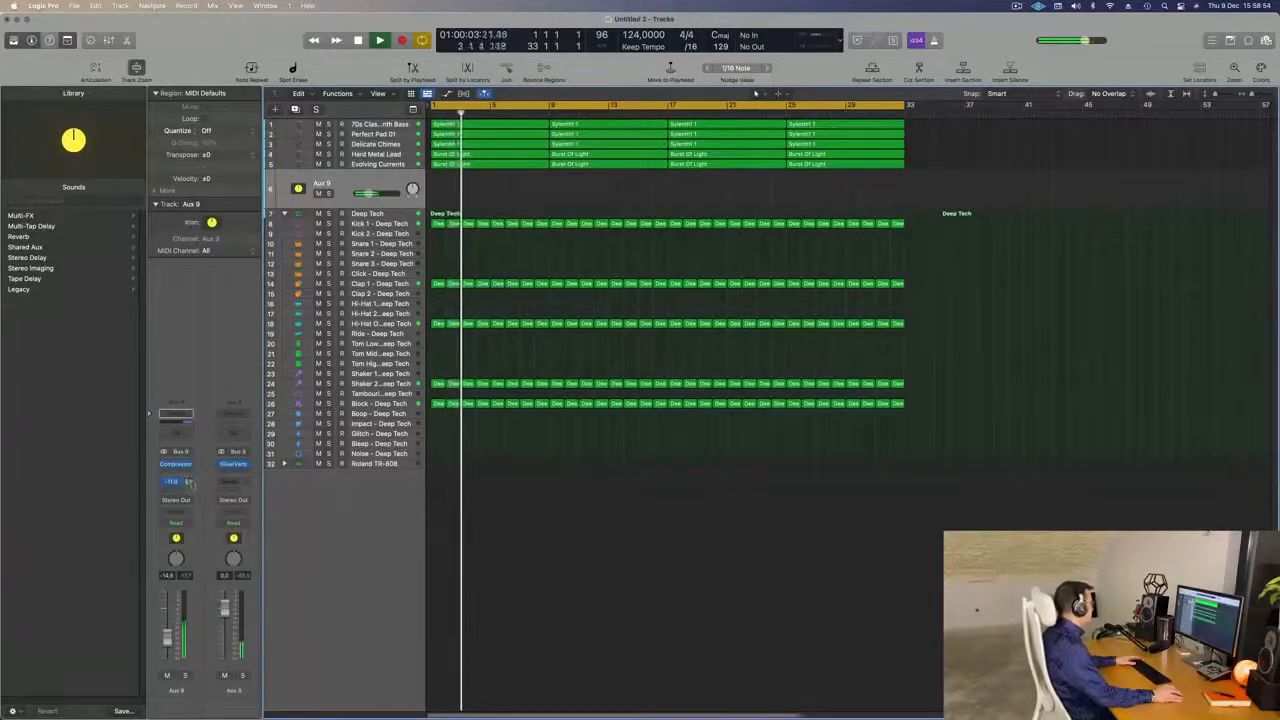
{"action": "left_click_drag", "start_coordinate": [190, 483], "coordinate": [190, 478]}
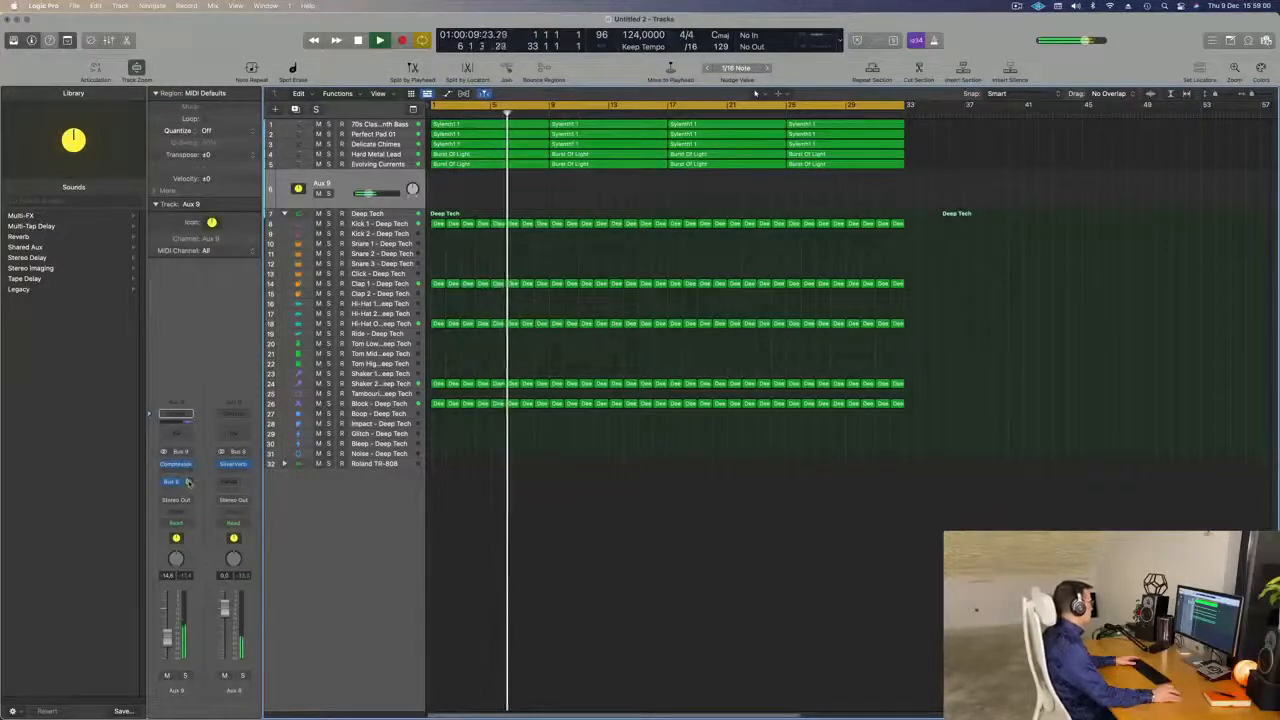
{"action": "left_click_drag", "start_coordinate": [189, 483], "coordinate": [189, 481]}
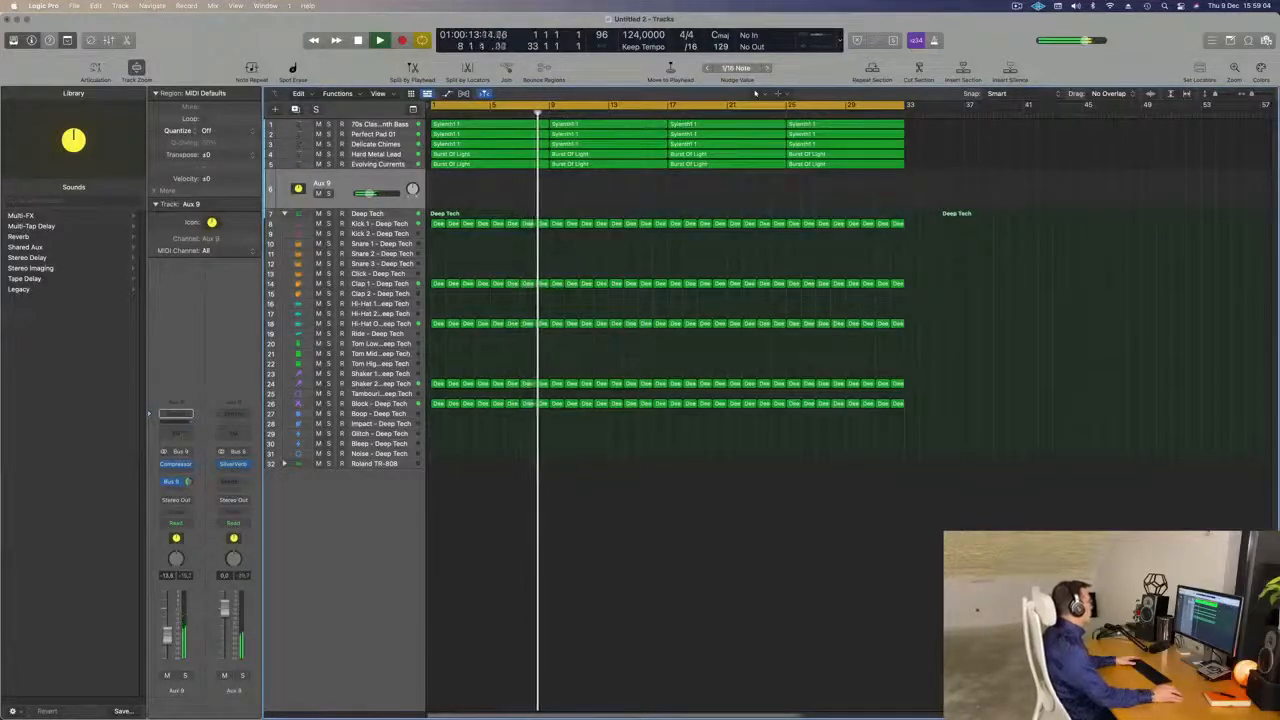
Raise the Hard Metal Lead volume to about -11 dB with Evolving Currents muted, and unmute Evolving Currents.
{"action": "left_click", "coordinate": [319, 165]}
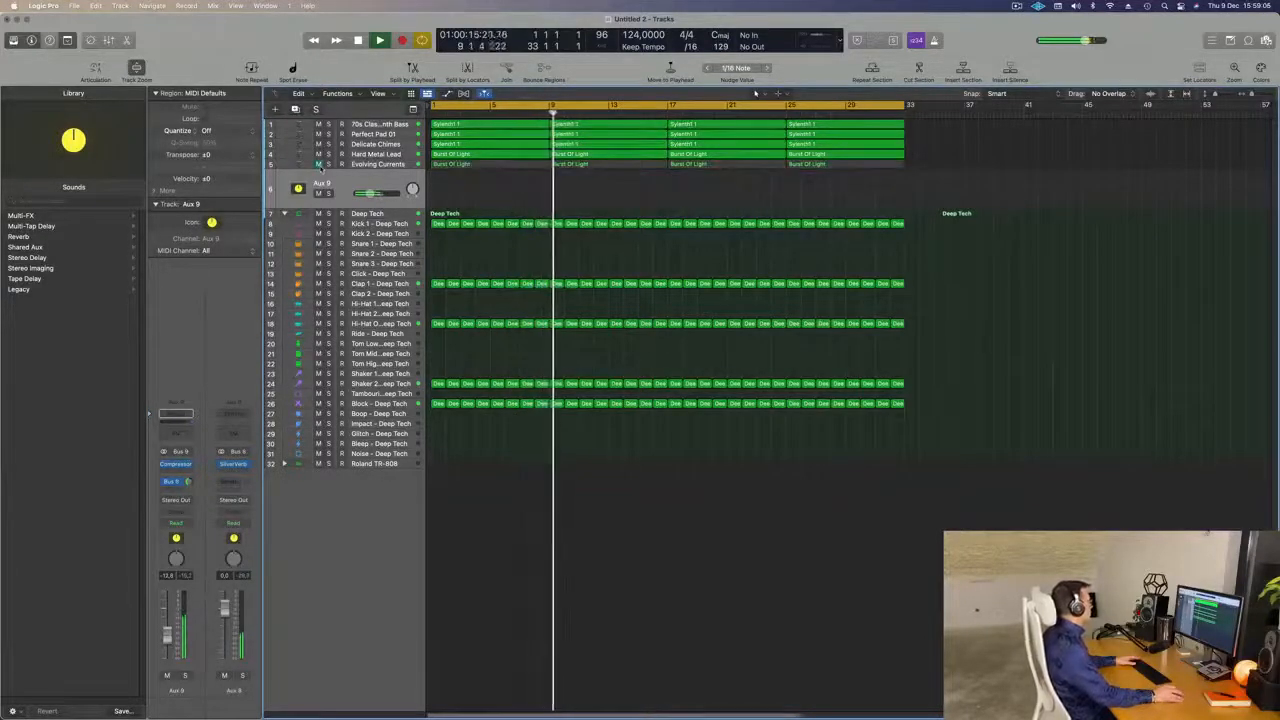
{"action": "left_click", "coordinate": [301, 155]}
{"action": "key", "text": "Return"}
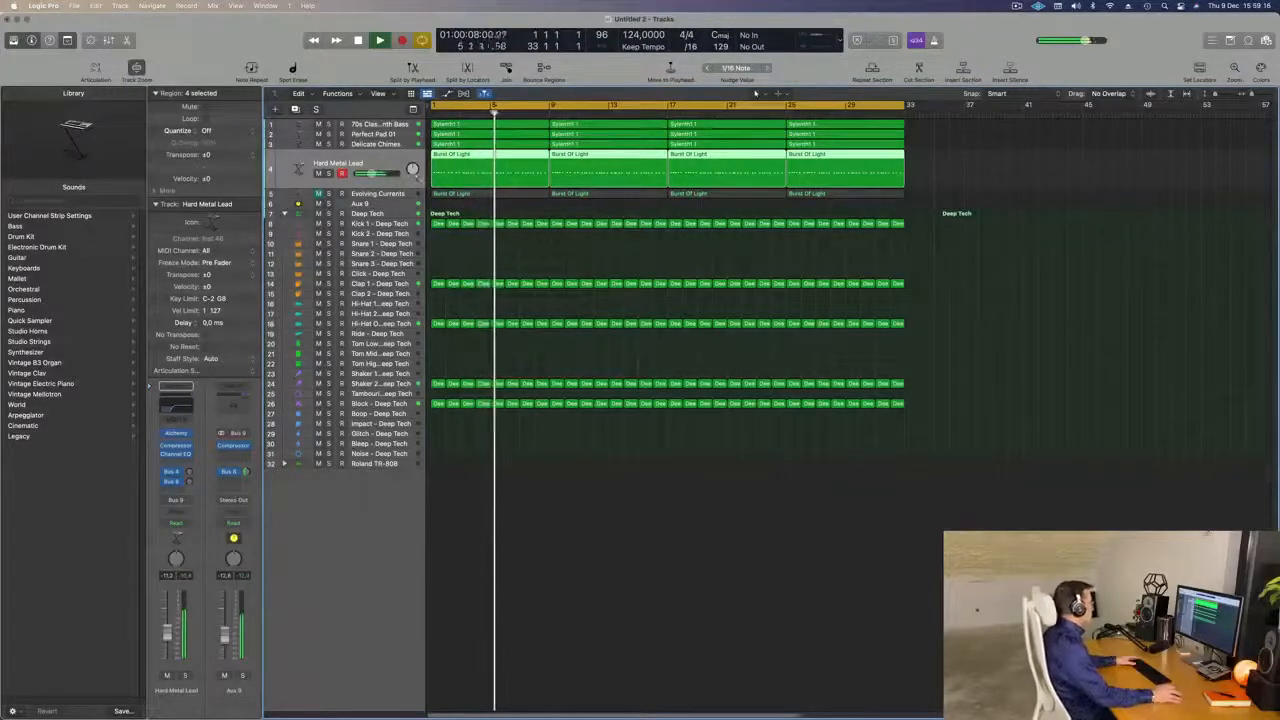
{"action": "key", "text": "Down"}
{"action": "key", "text": "ctrl+m"}
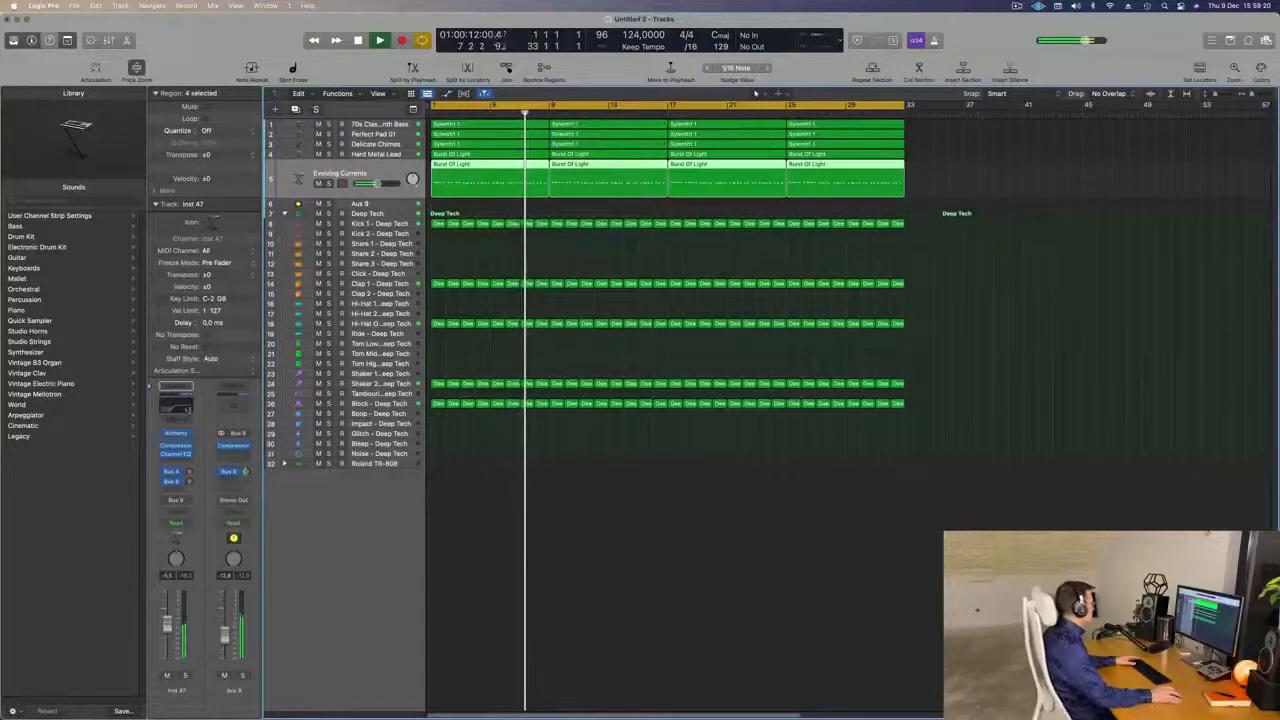
Audition the Alchemy performance variations on Evolving Currents, choose Unison Pluck, and raise the track volume to about -0.7 dB.
{"action": "left_click", "coordinate": [176, 433]}
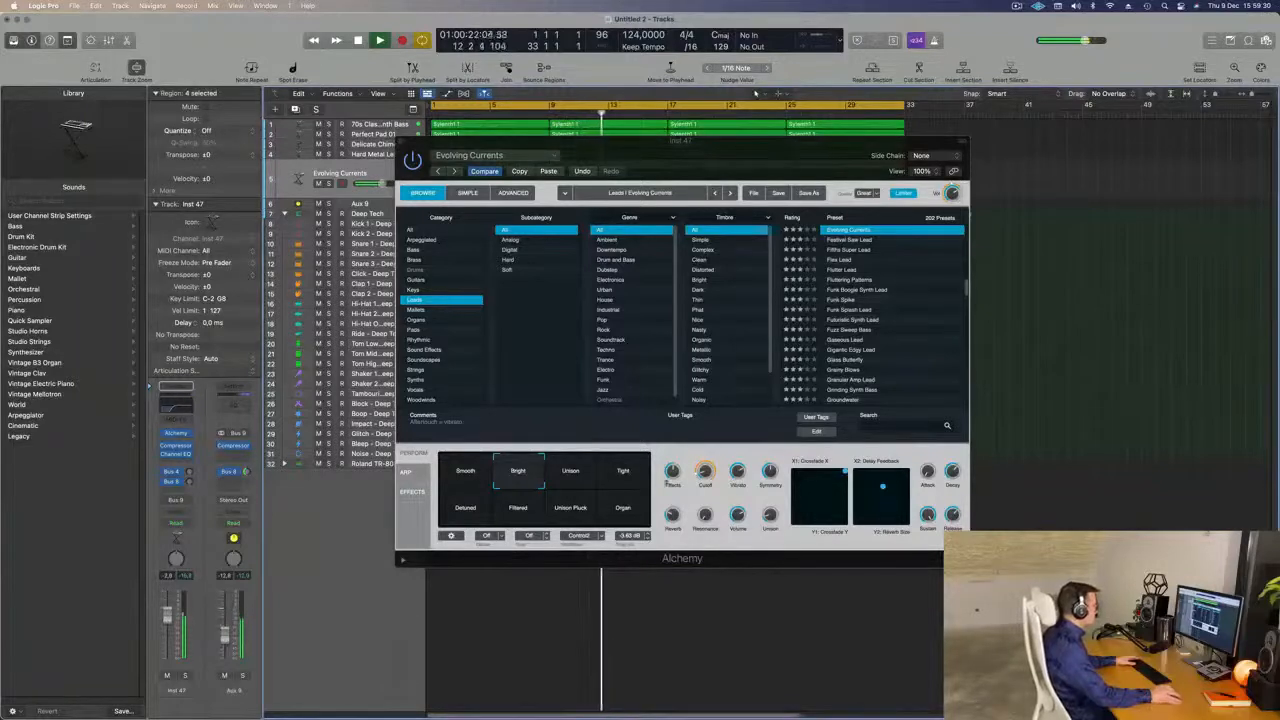
{"action": "left_click", "coordinate": [475, 472]}
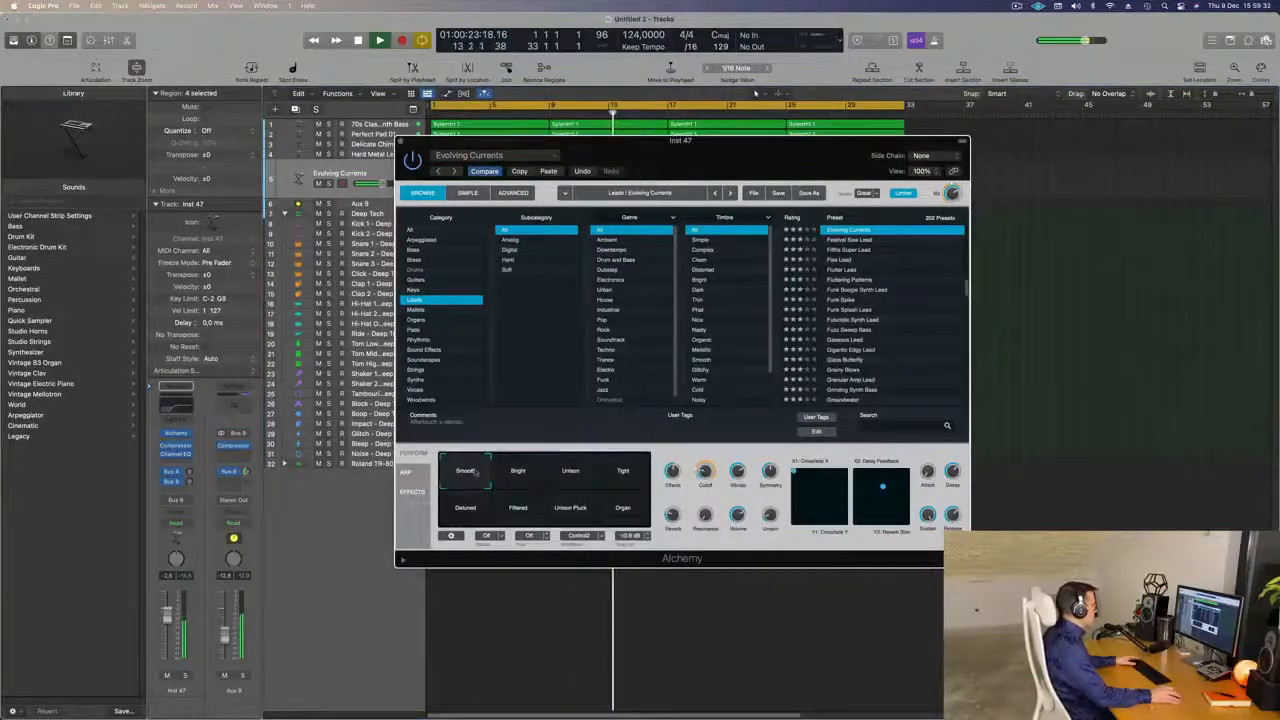
{"action": "left_click", "coordinate": [572, 474]}
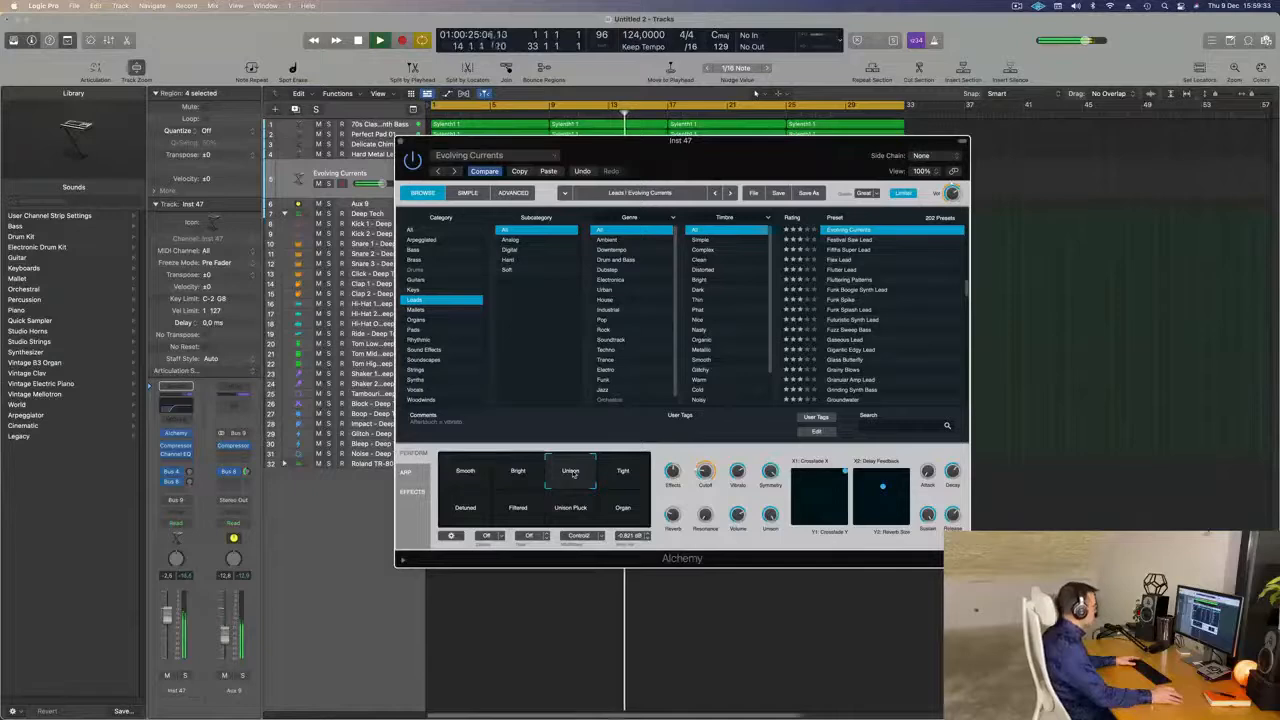
{"action": "left_click", "coordinate": [623, 473]}
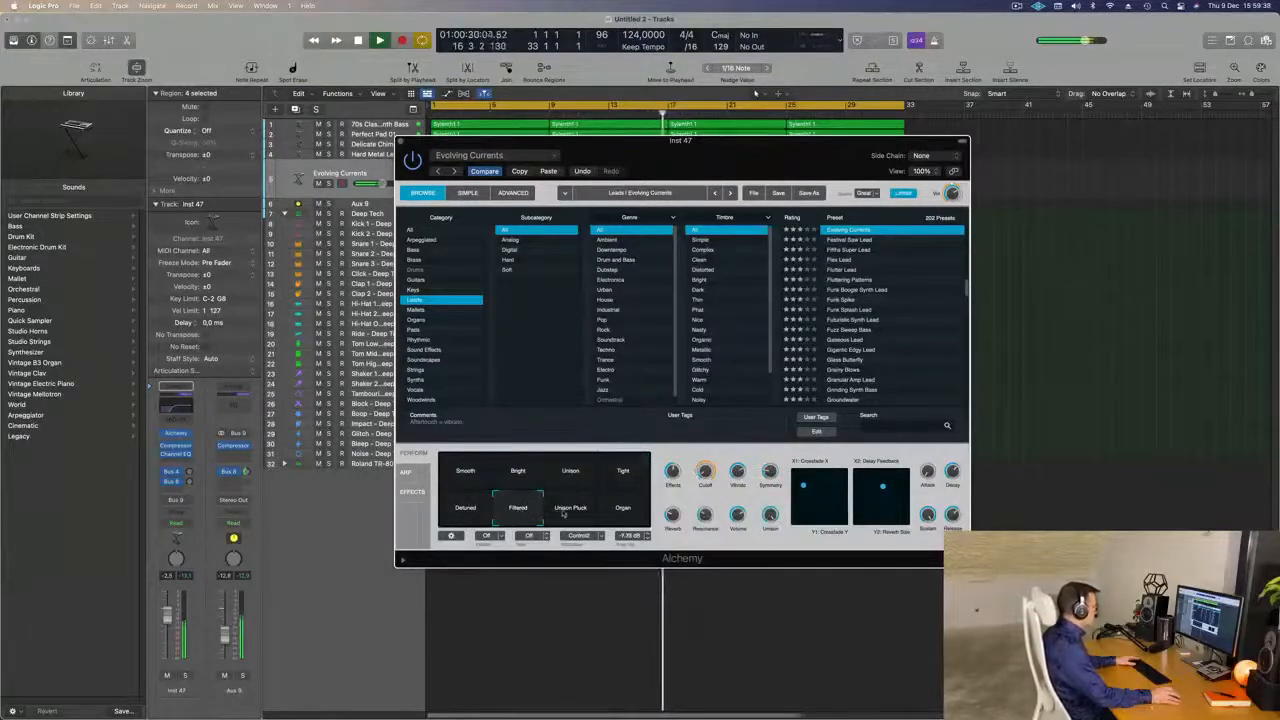
{"action": "left_click", "coordinate": [588, 516]}
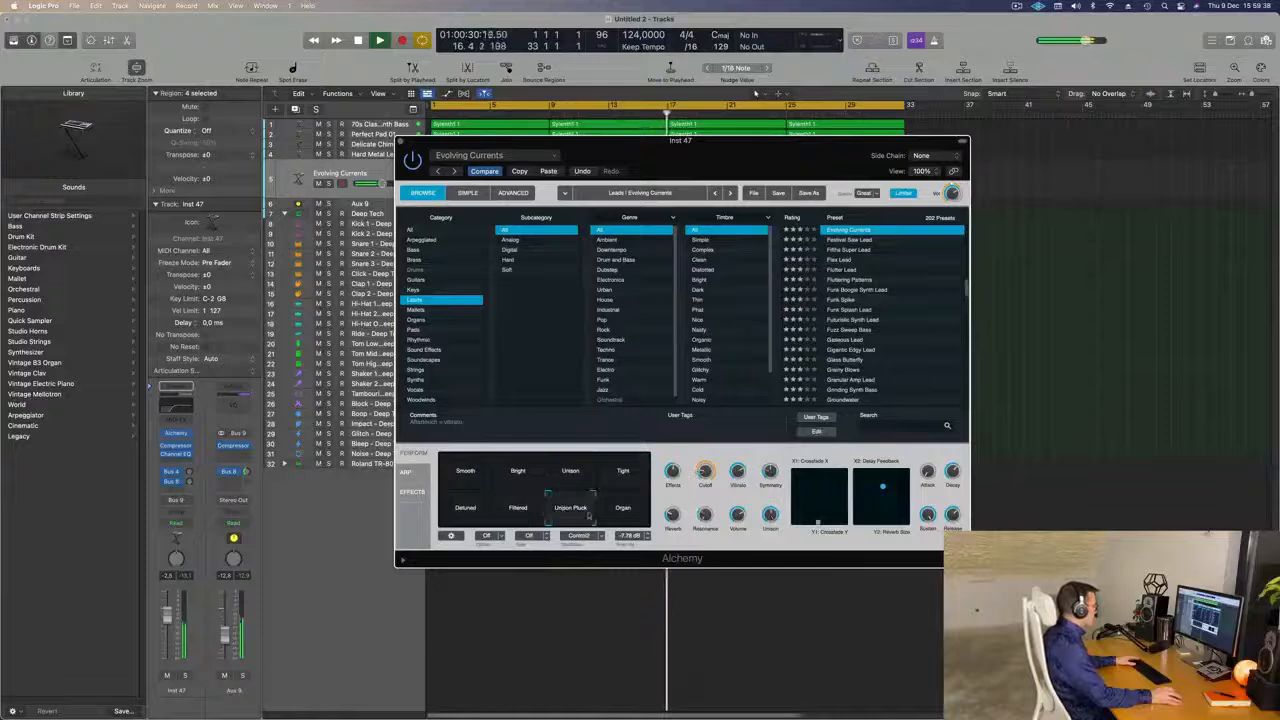
{"action": "left_click", "coordinate": [615, 514]}
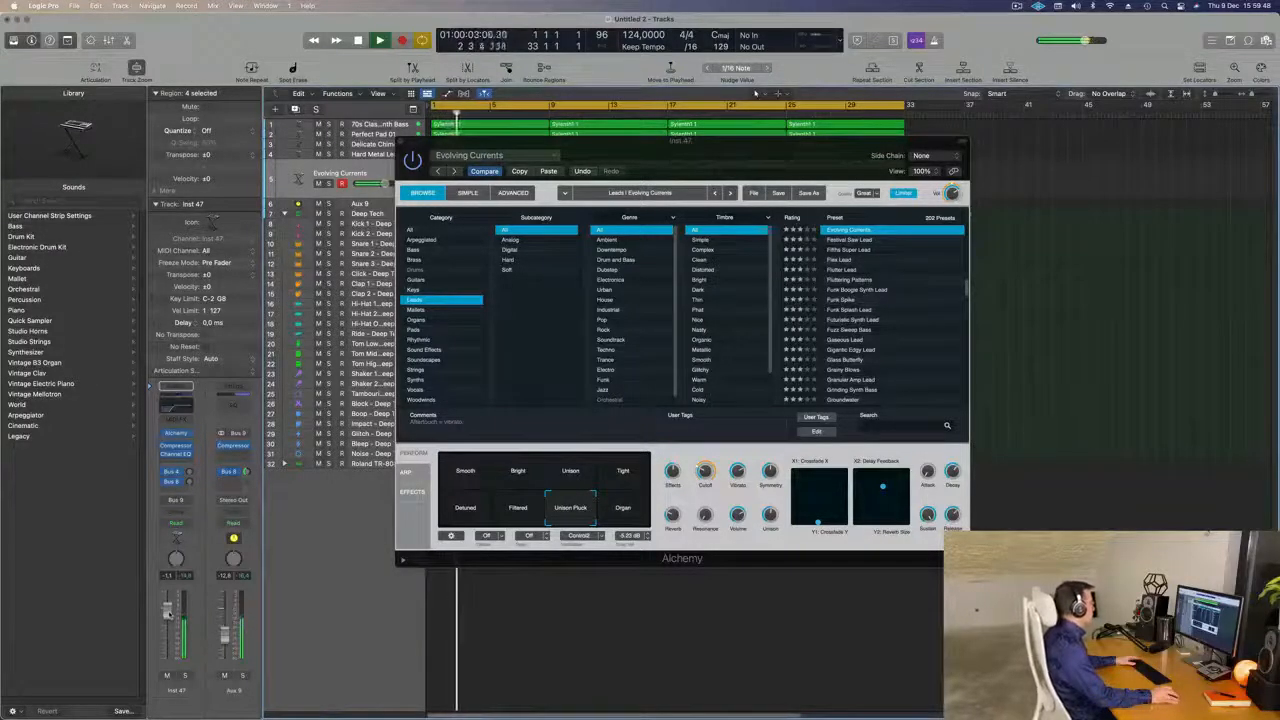
{"action": "left_click_drag", "start_coordinate": [427, 151], "coordinate": [393, 187]}
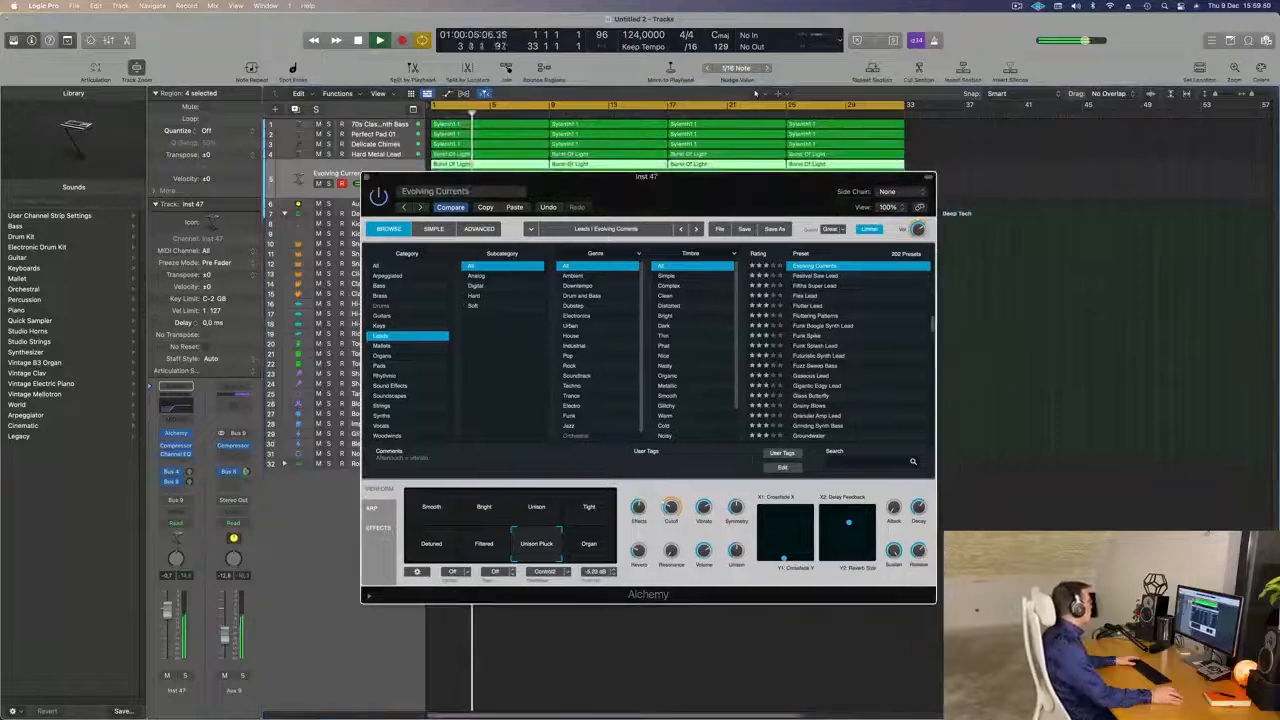
{"action": "left_click", "coordinate": [367, 178]}
{"action": "left_click", "coordinate": [1034, 349]}
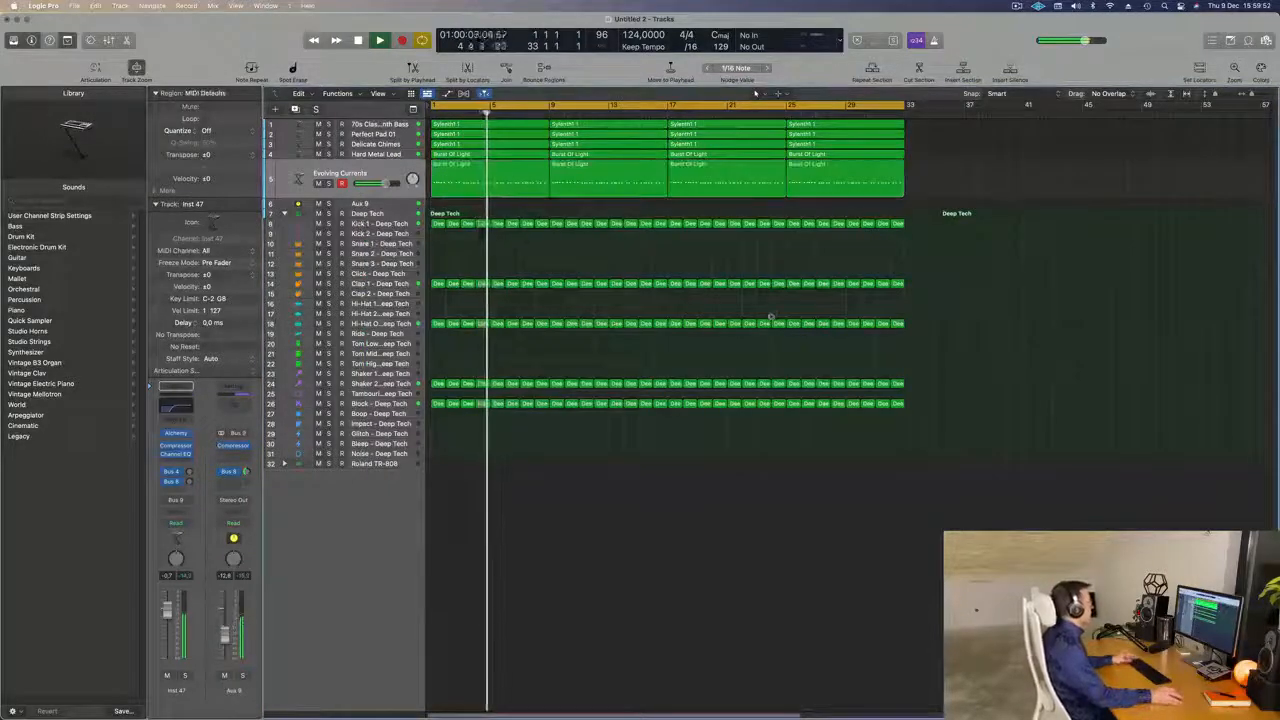
Enlarge the track rows slightly and make the Aux 9 track taller.
{"action": "key", "text": "super+Left"}
{"action": "key", "text": "super+Left"}
{"action": "key", "text": "super+Right"}
{"action": "key", "text": "super+Right"}
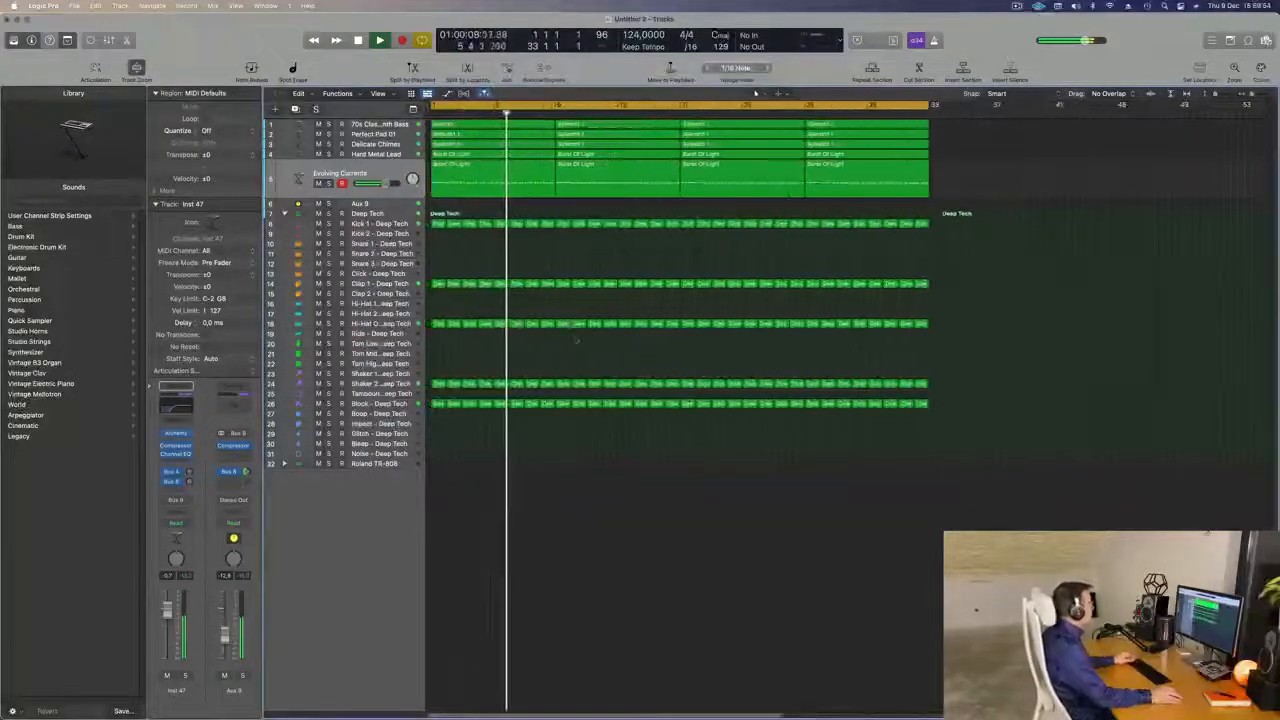
{"action": "key", "text": "super+Down"}
{"action": "key", "text": "super+Down"}
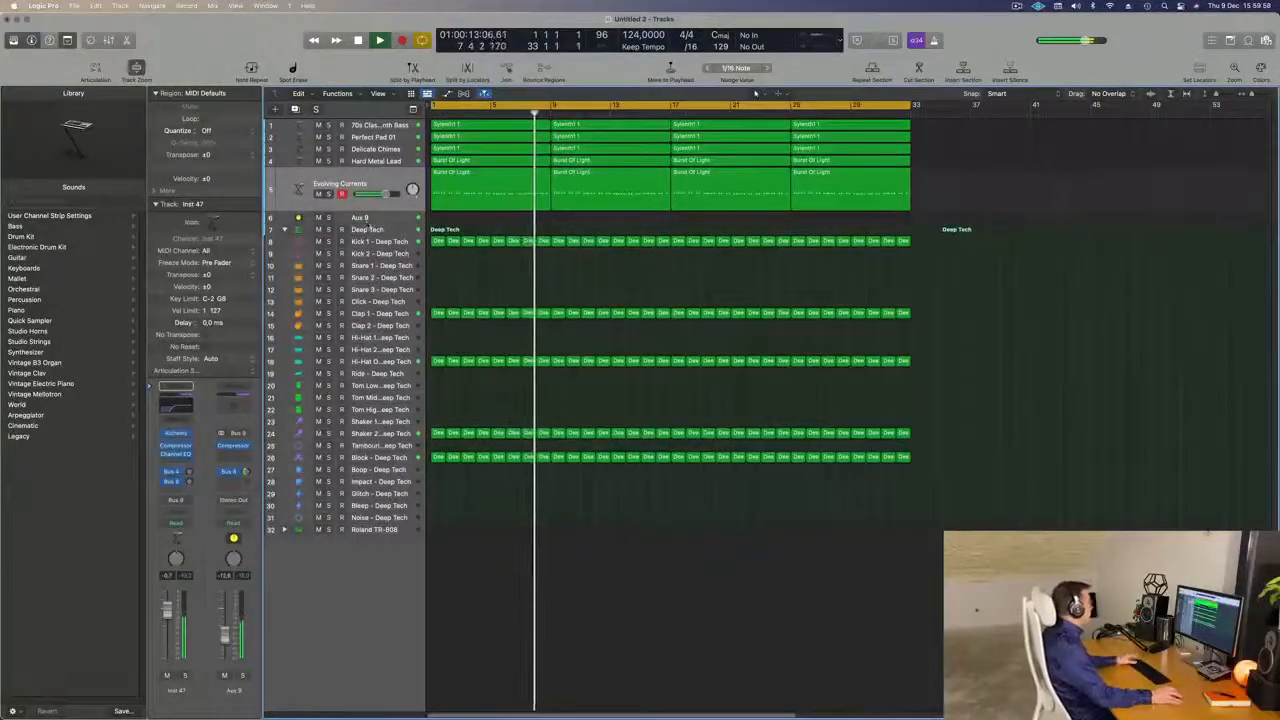
{"action": "key", "text": "Down"}
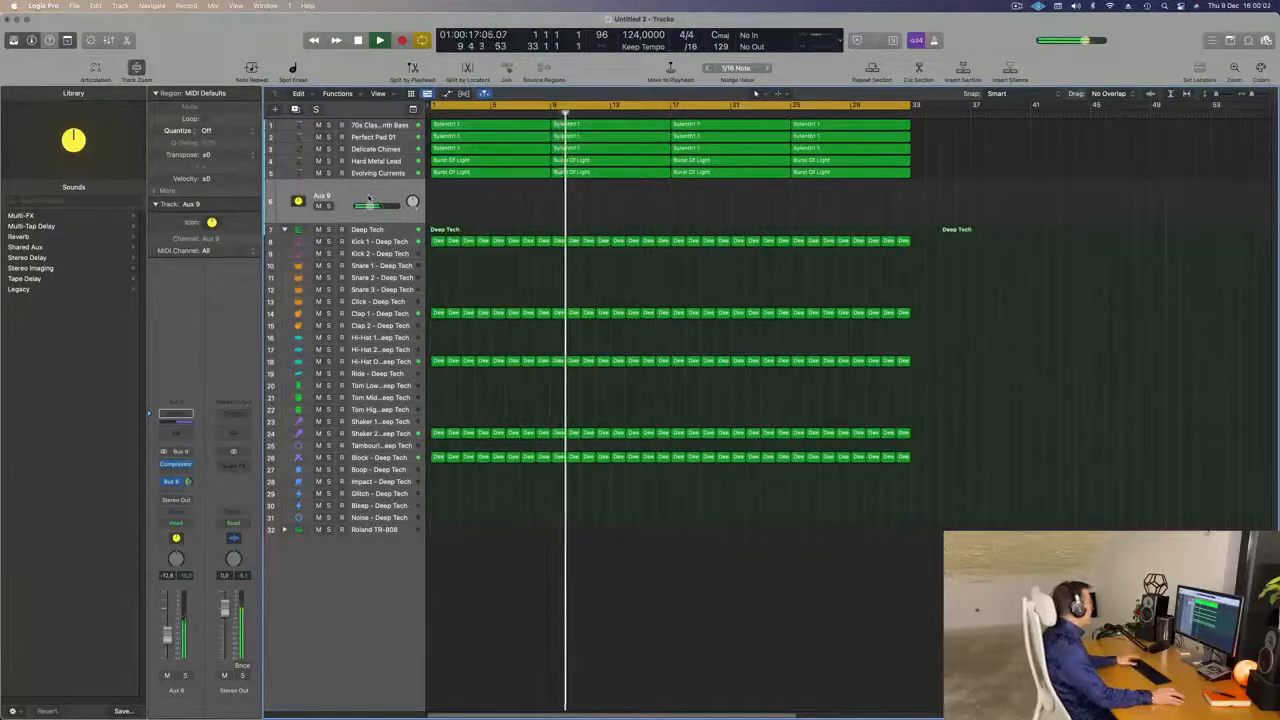
{"action": "left_click_drag", "start_coordinate": [400, 220], "coordinate": [395, 254]}
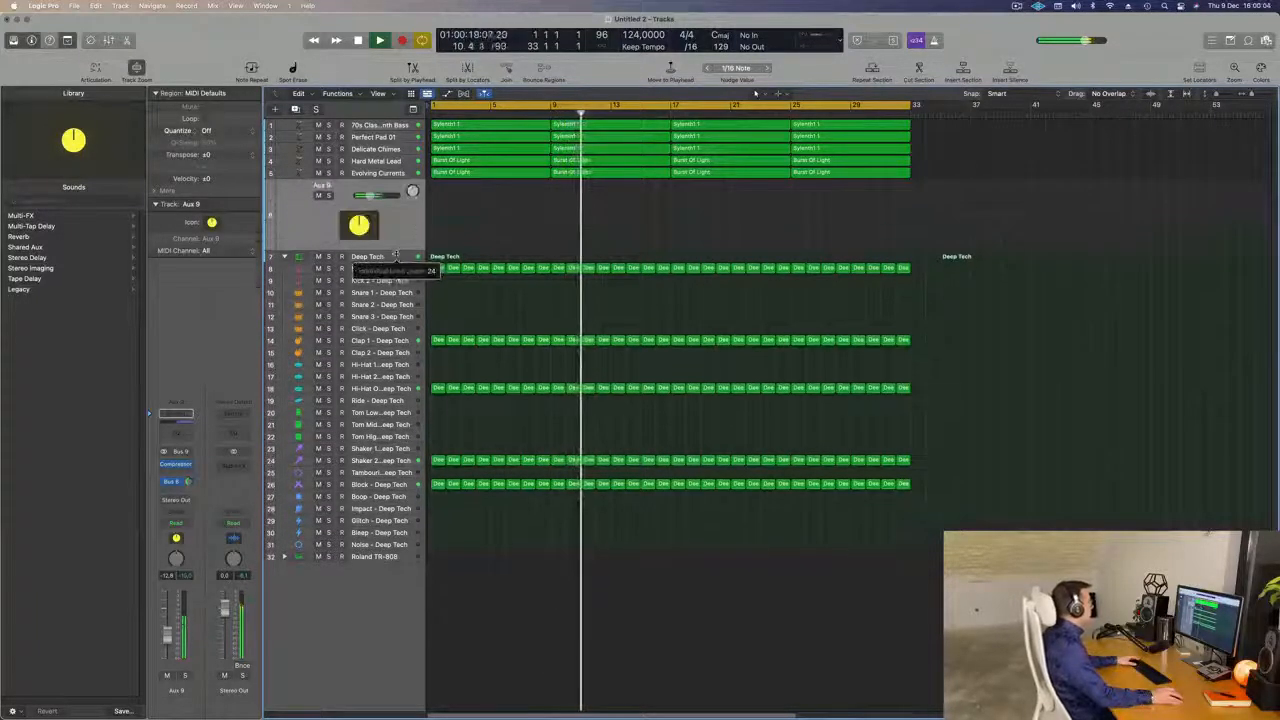